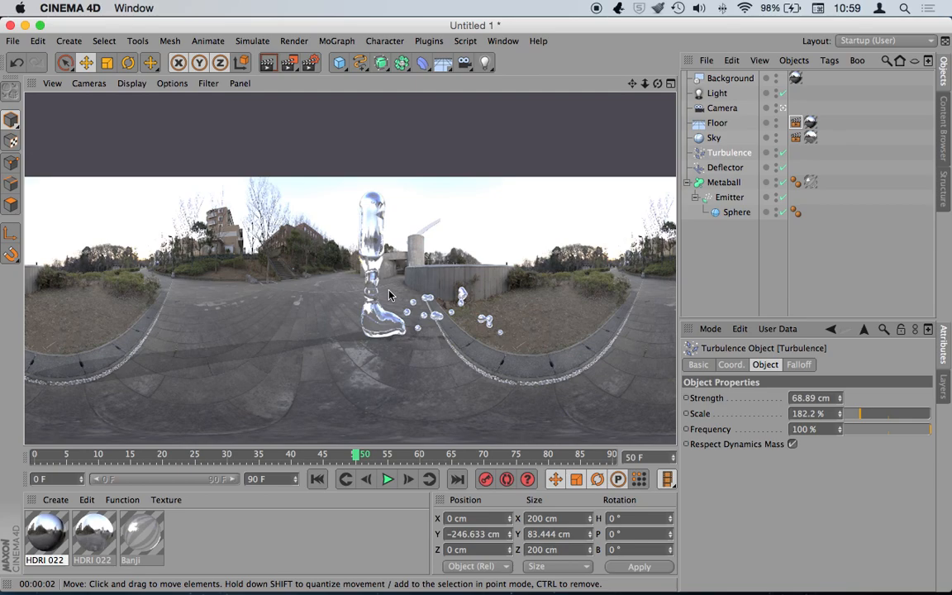
- Replay the metaball simulation from frame 0 to frame 46 and render the view
{"action": "left_click", "coordinate": [16, 42]}
{"action": "left_click", "coordinate": [166, 510]}
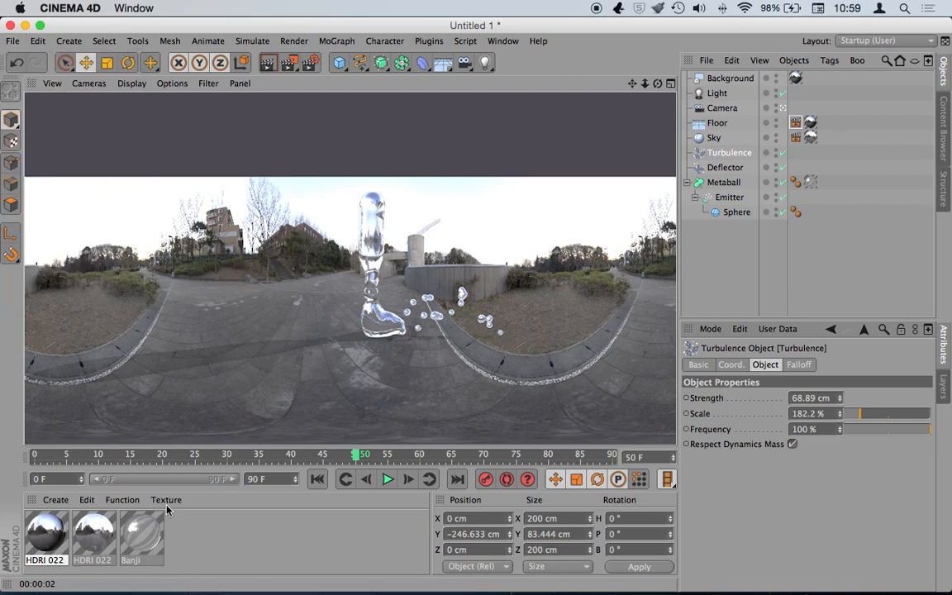
{"action": "left_click", "coordinate": [317, 479]}
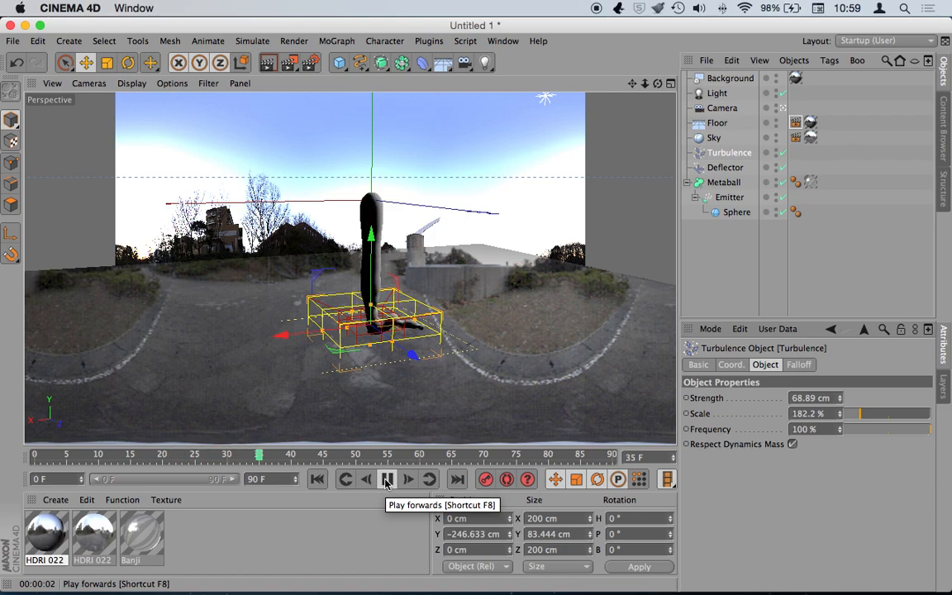
{"action": "left_click", "coordinate": [387, 479]}
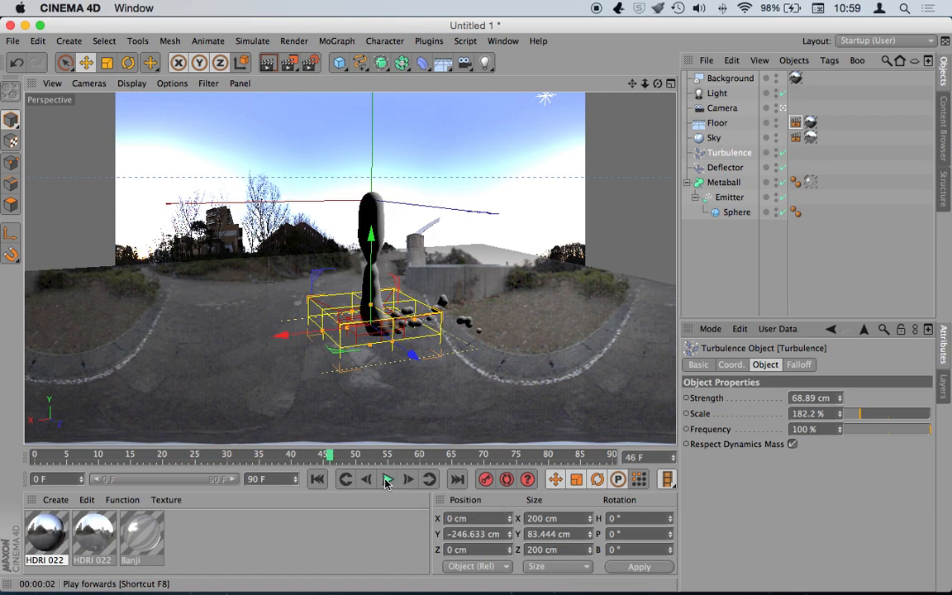
{"action": "left_click", "coordinate": [268, 64]}
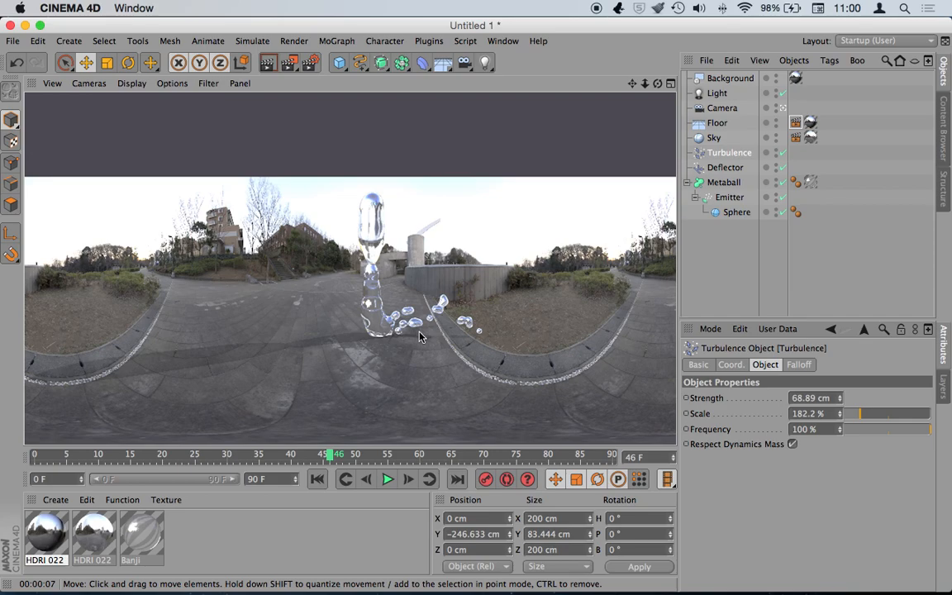
{"action": "left_click", "coordinate": [252, 42]}
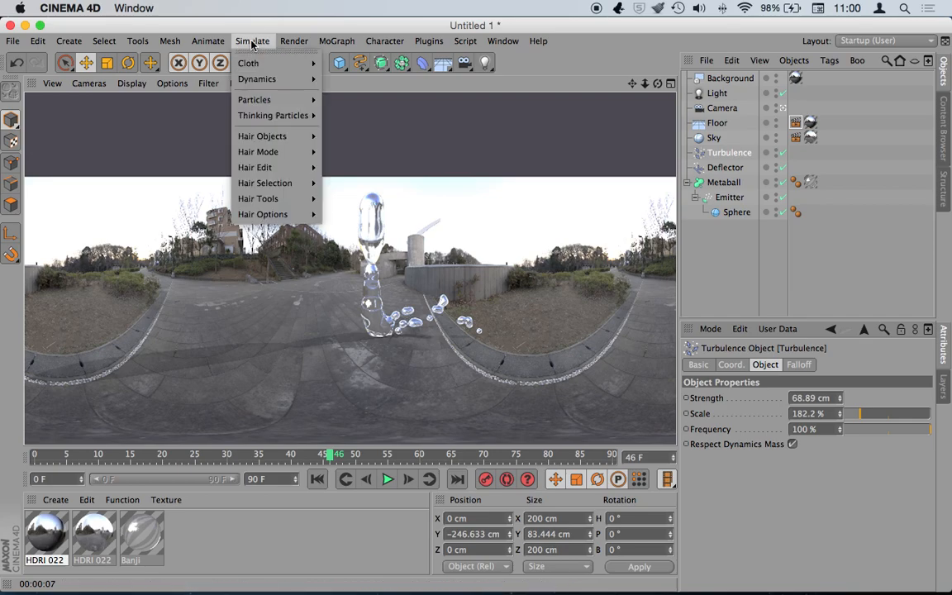
{"action": "mouse_move", "coordinate": [275, 118]}
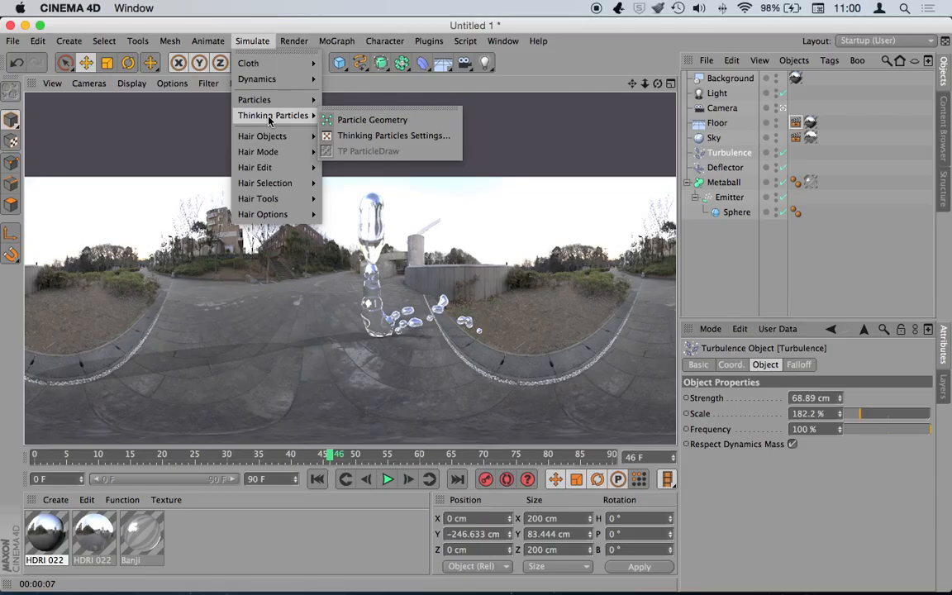
{"action": "left_click", "coordinate": [649, 29]}
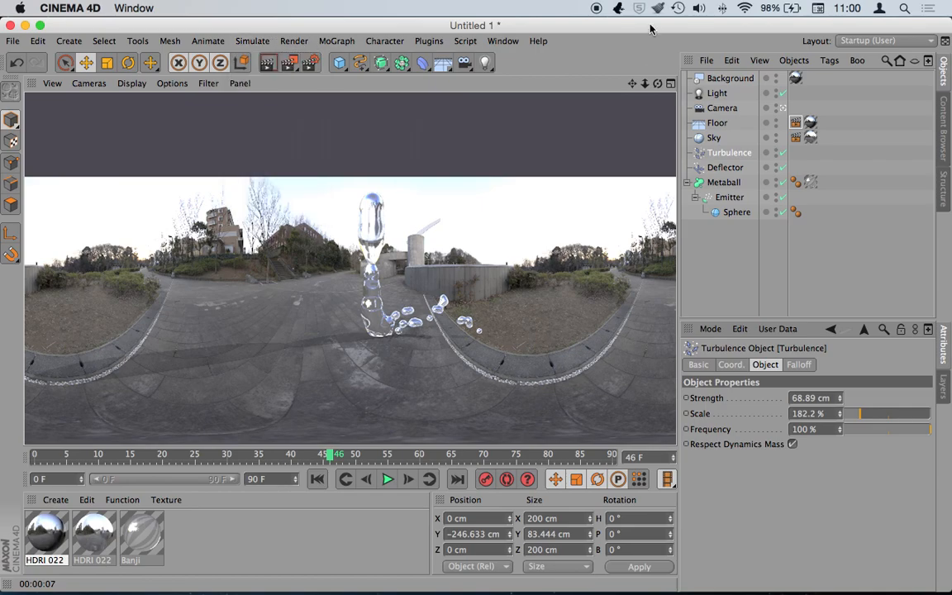
{"action": "mouse_move", "coordinate": [165, 591]}
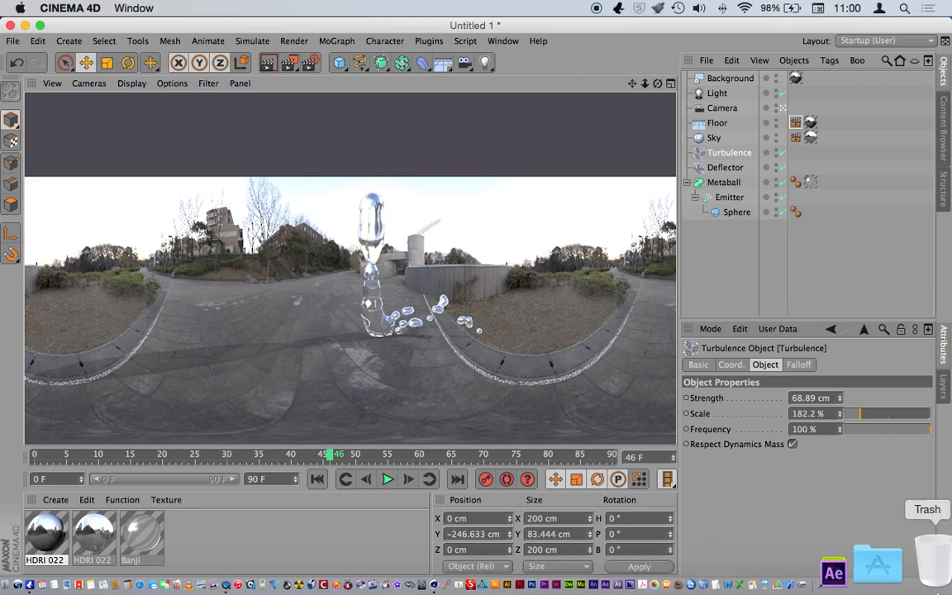
{"action": "left_click", "coordinate": [923, 592]}
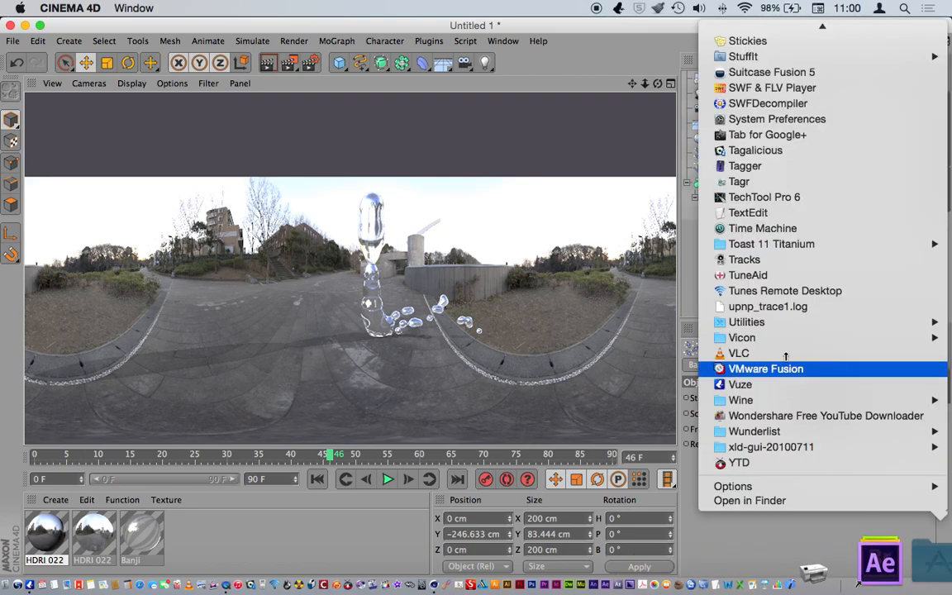
{"action": "scroll", "coordinate": [790, 310], "scroll_direction": "up", "scroll_amount": 6}
{"action": "scroll", "coordinate": [827, 312], "scroll_direction": "up", "scroll_amount": 6}
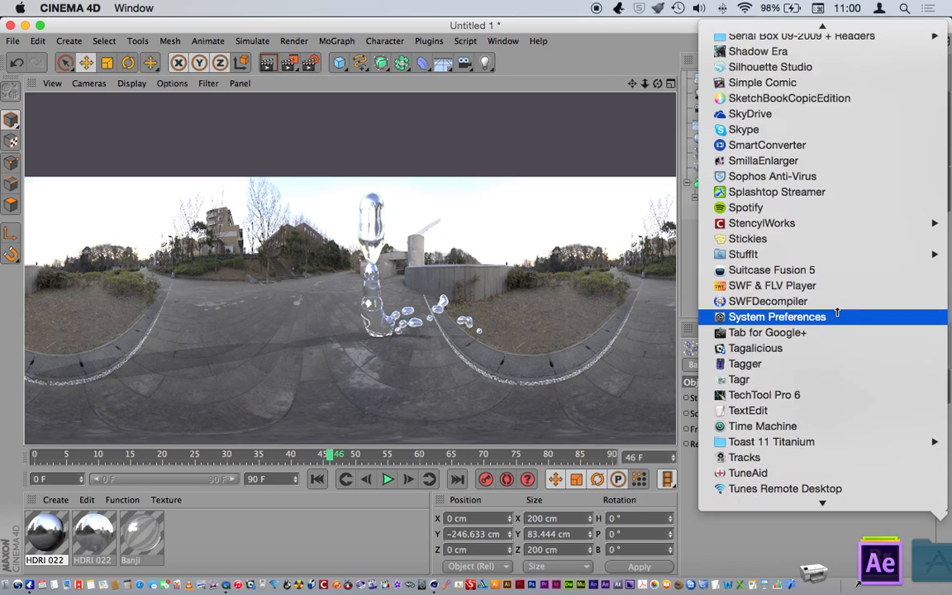
{"action": "scroll", "coordinate": [835, 238], "scroll_direction": "up", "scroll_amount": 5}
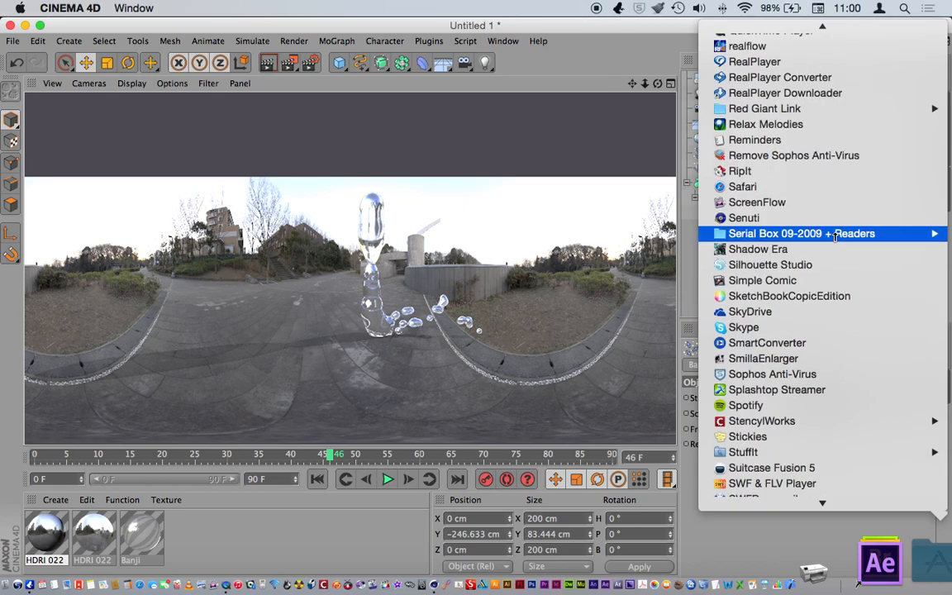
{"action": "scroll", "coordinate": [832, 244], "scroll_direction": "up", "scroll_amount": 2}
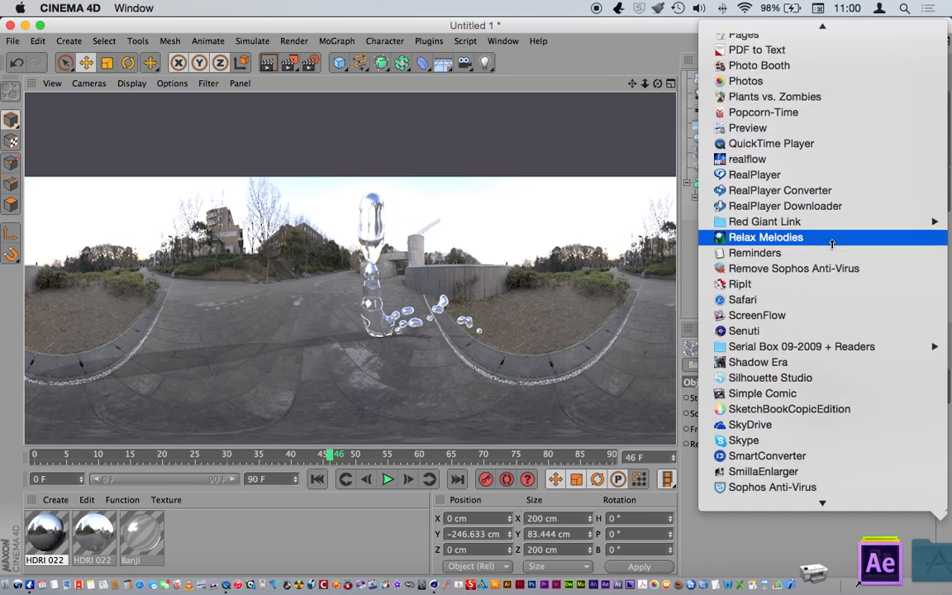
{"action": "scroll", "coordinate": [832, 244], "scroll_direction": "up", "scroll_amount": 12}
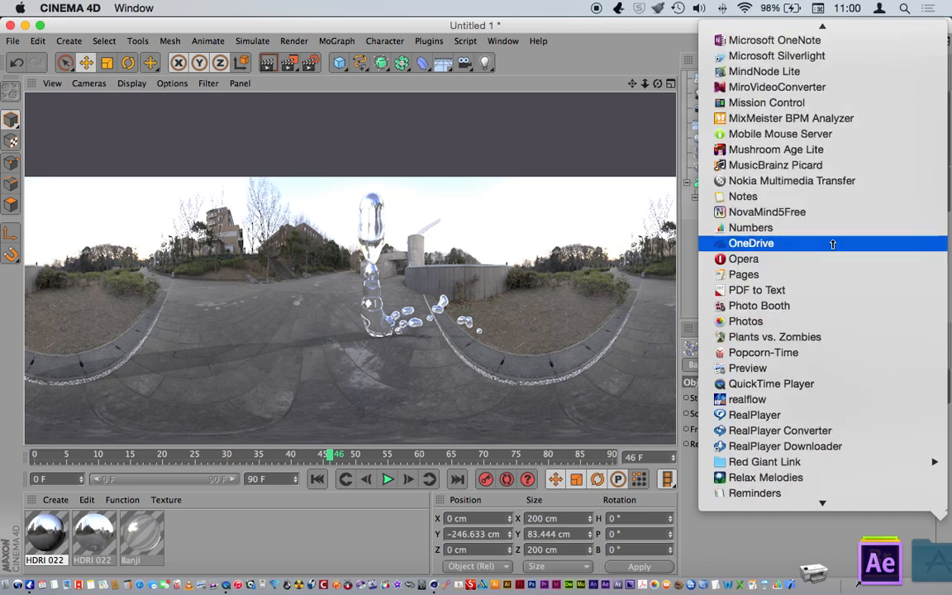
{"action": "scroll", "coordinate": [832, 243], "scroll_direction": "up", "scroll_amount": 15}
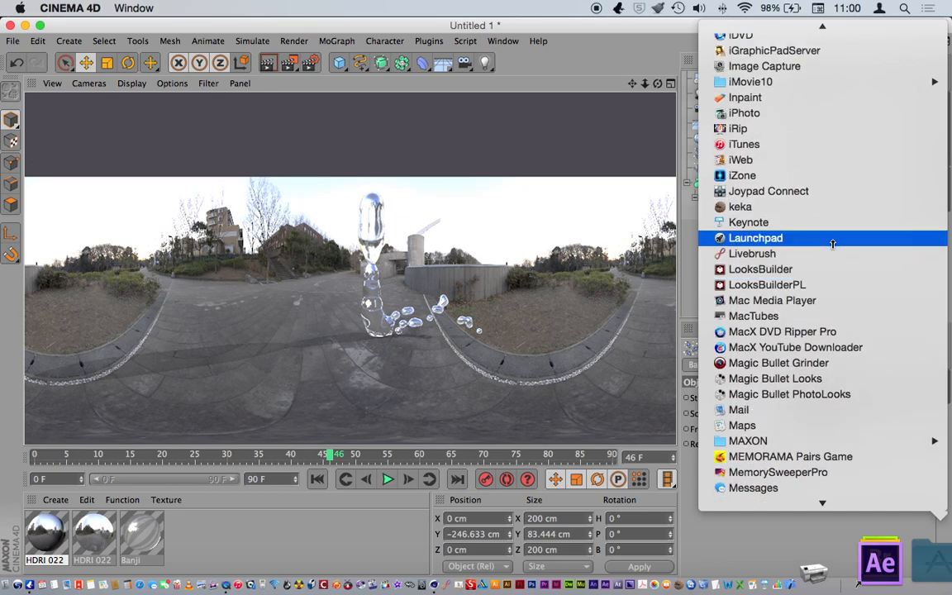
{"action": "scroll", "coordinate": [832, 244], "scroll_direction": "up", "scroll_amount": 8}
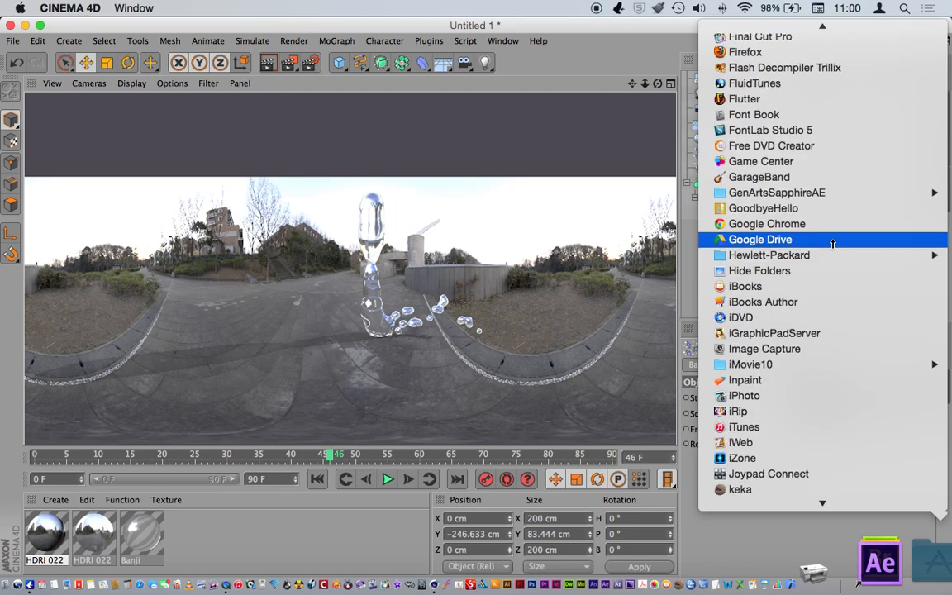
{"action": "scroll", "coordinate": [832, 243], "scroll_direction": "up", "scroll_amount": 1}
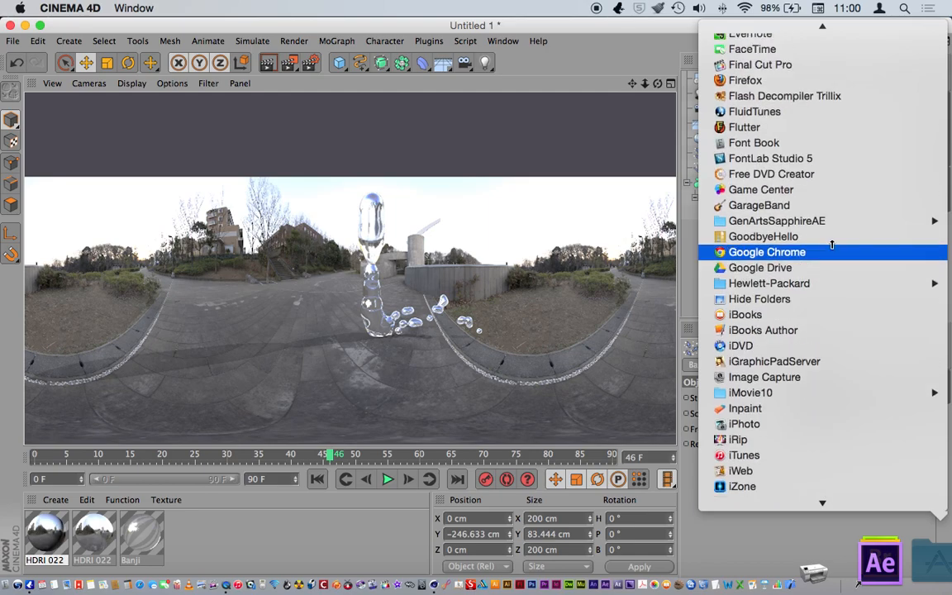
{"action": "scroll", "coordinate": [851, 247], "scroll_direction": "down", "scroll_amount": 3}
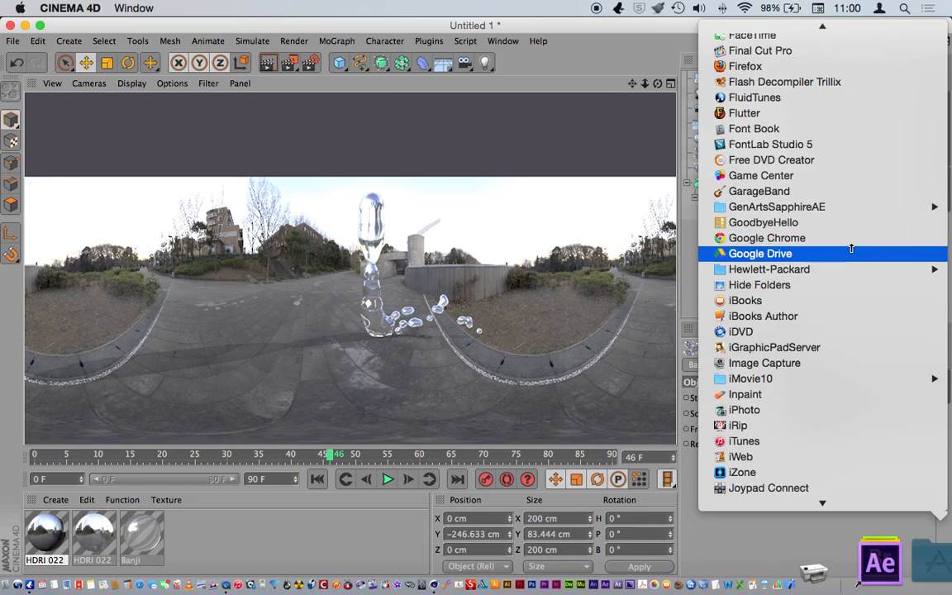
{"action": "scroll", "coordinate": [851, 246], "scroll_direction": "down", "scroll_amount": 15}
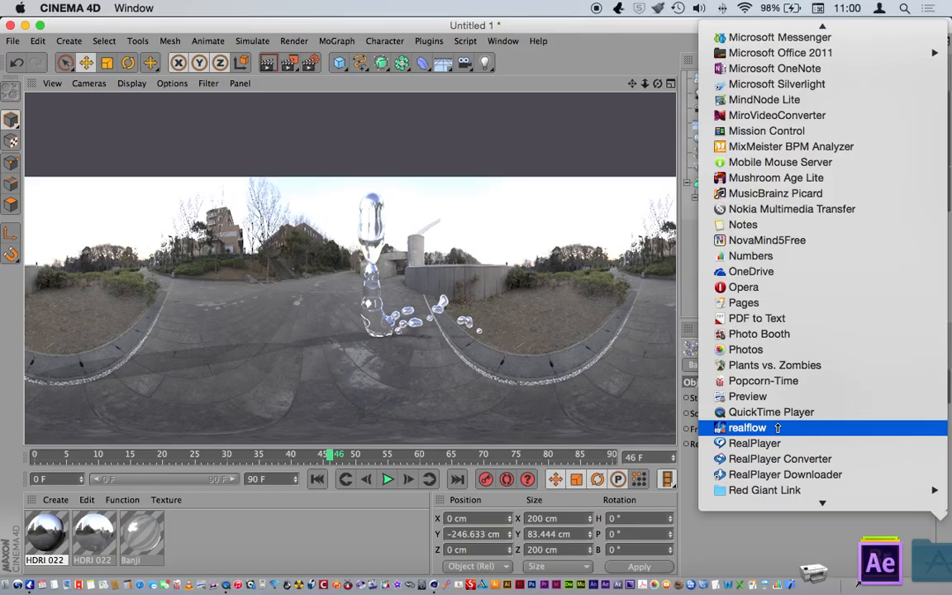
{"action": "left_click", "coordinate": [649, 33]}
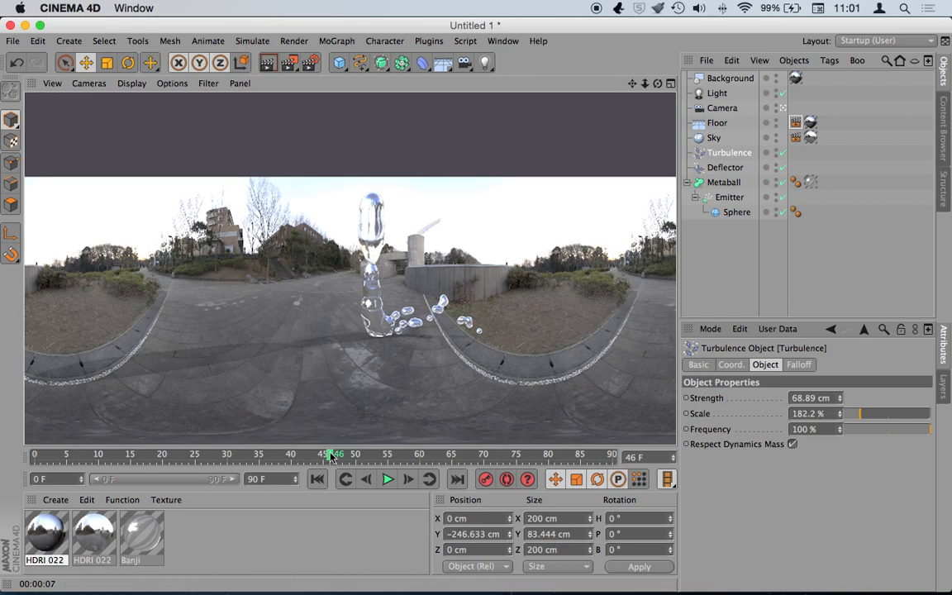
- Replay the simulation from near the start to frame 53 and render the view
{"action": "left_click_drag", "start_coordinate": [331, 456], "coordinate": [66, 455]}
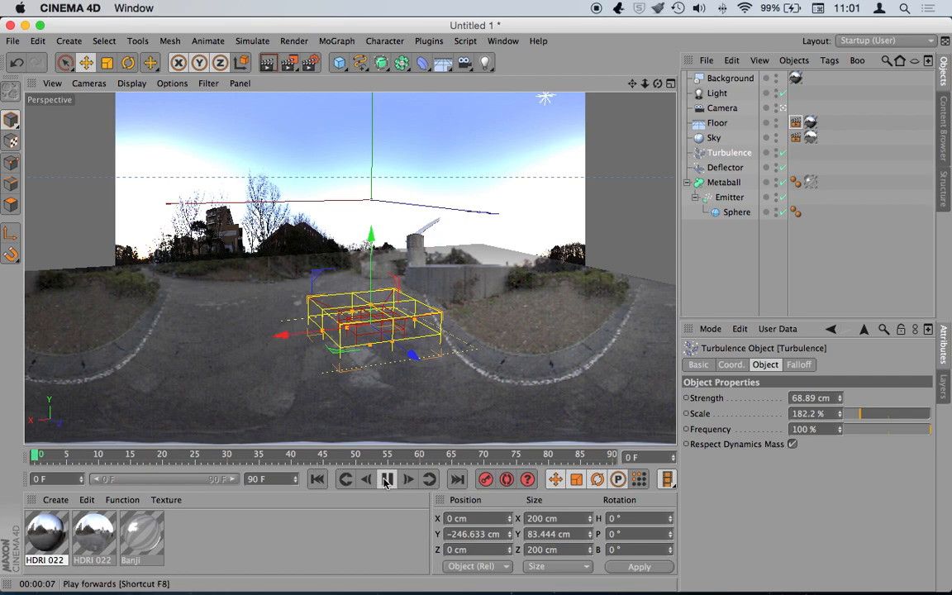
{"action": "left_click", "coordinate": [387, 479]}
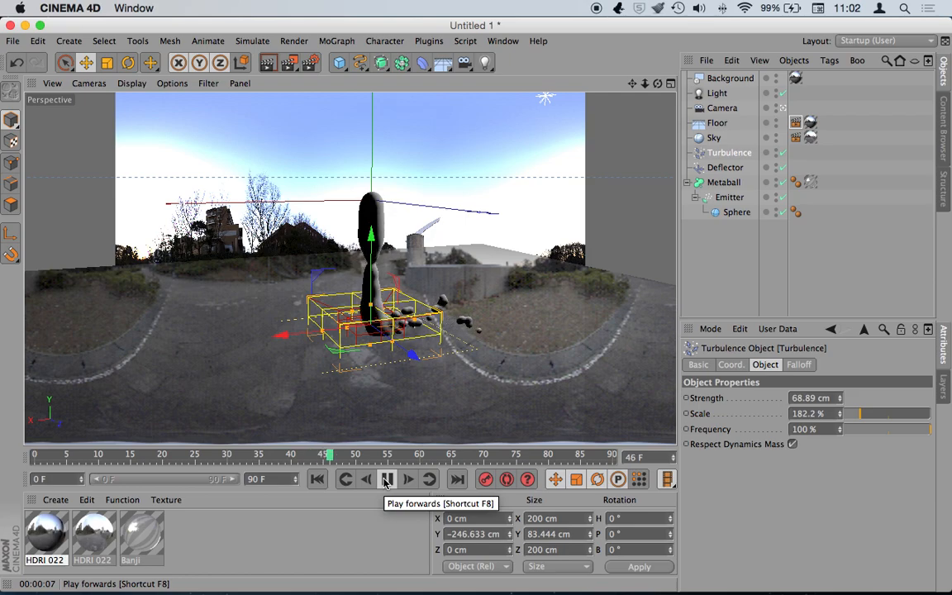
{"action": "left_click", "coordinate": [387, 480]}
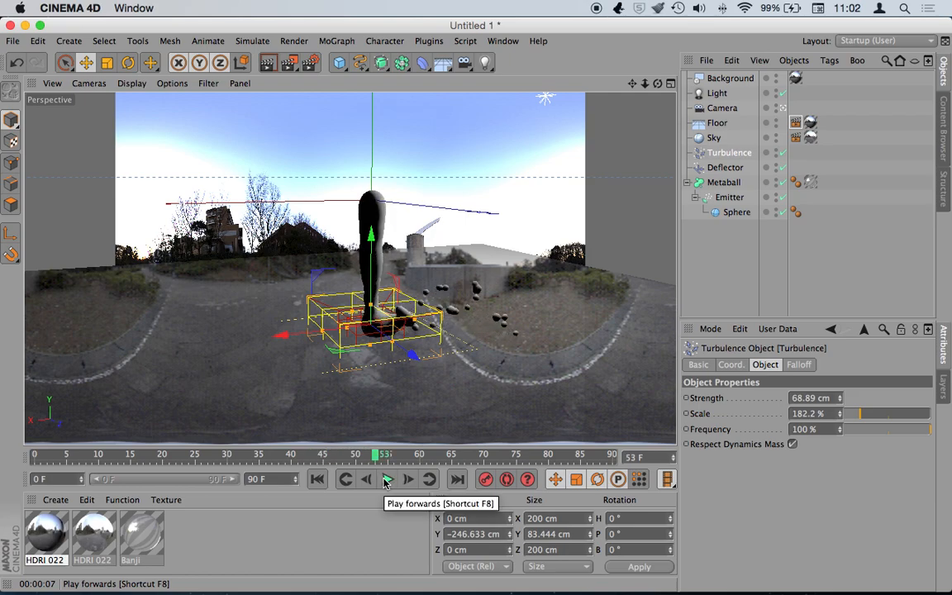
{"action": "left_click", "coordinate": [273, 67]}
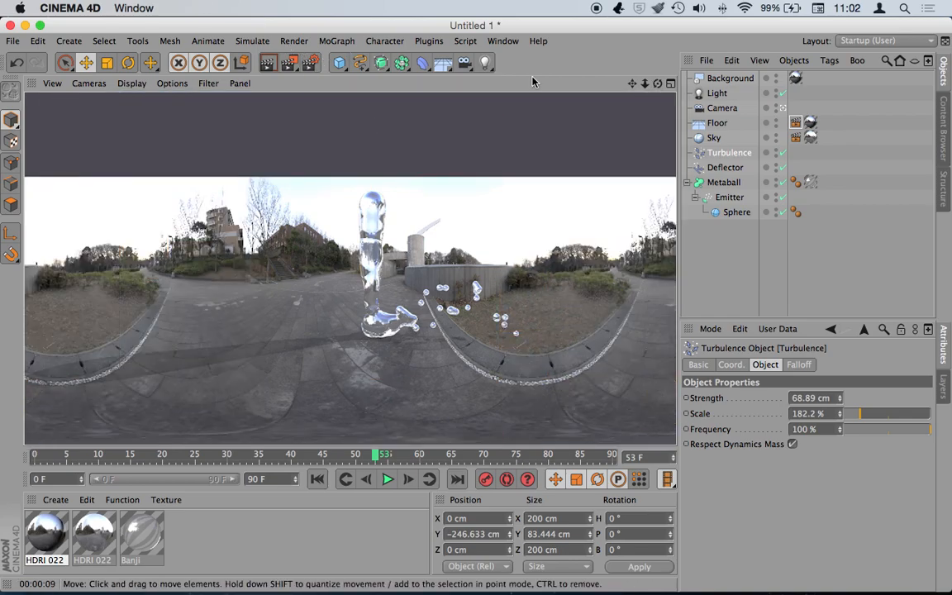
- Browse the Simulate and MoGraph menus and close them without adding anything
{"action": "left_click", "coordinate": [250, 42]}
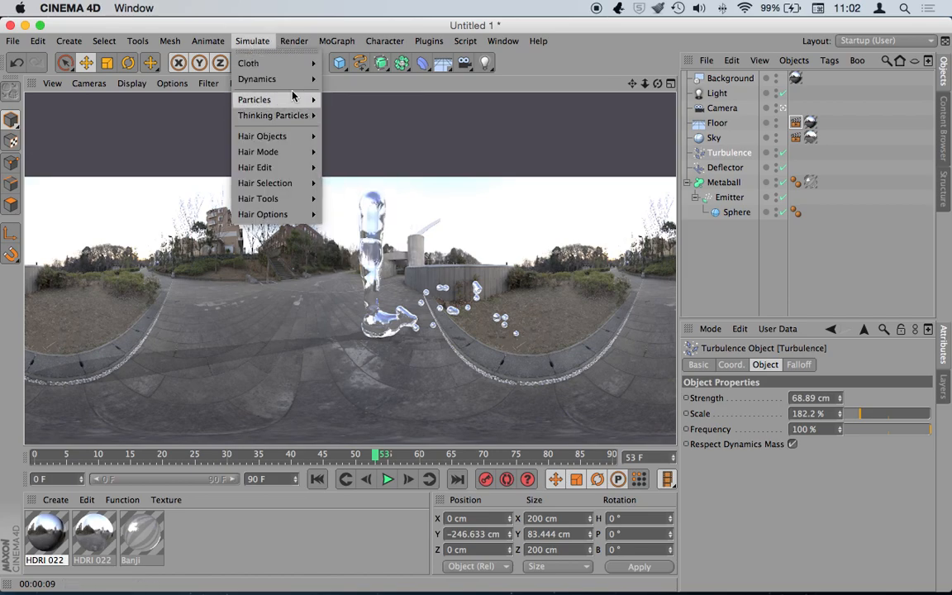
{"action": "mouse_move", "coordinate": [338, 45]}
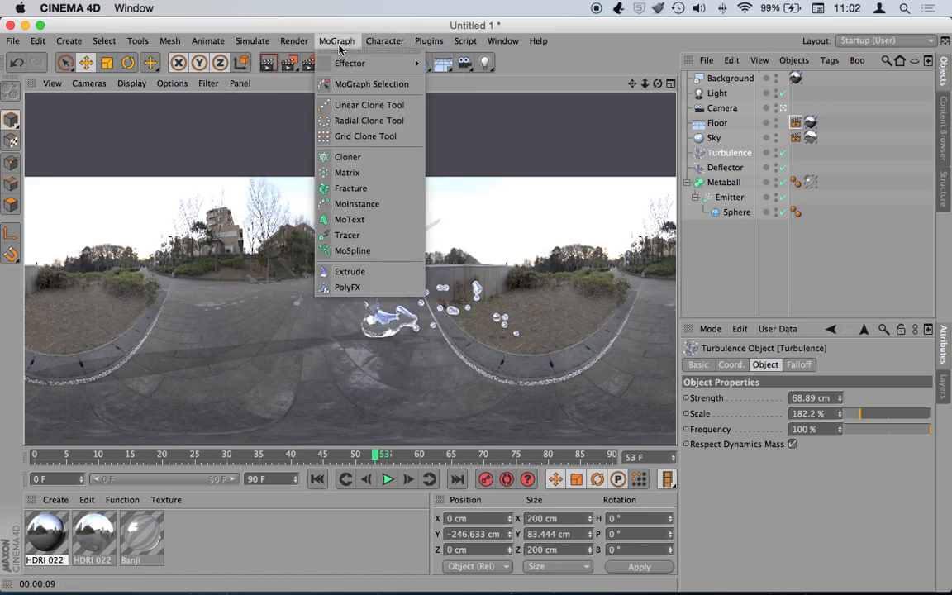
{"action": "mouse_move", "coordinate": [341, 65]}
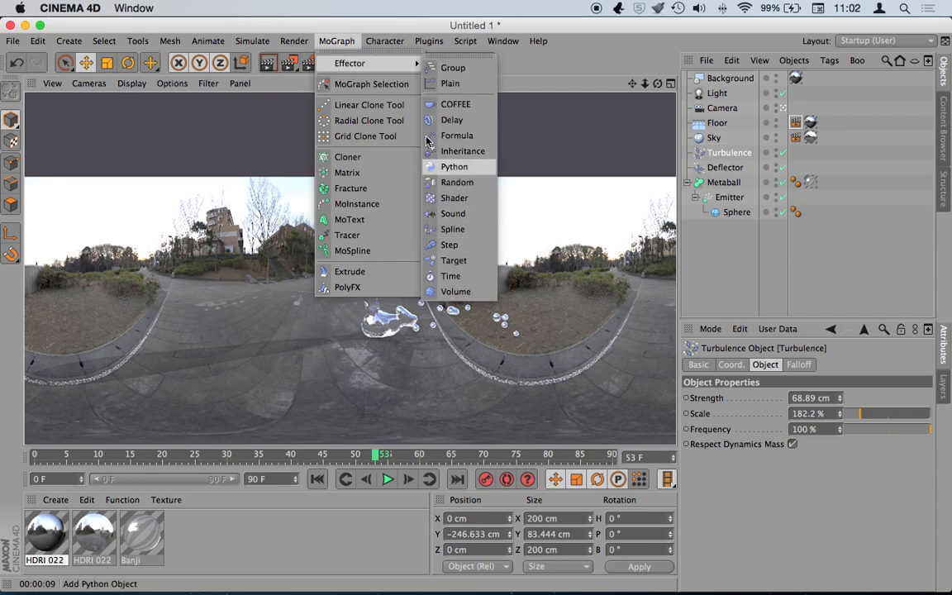
{"action": "left_click", "coordinate": [338, 24]}
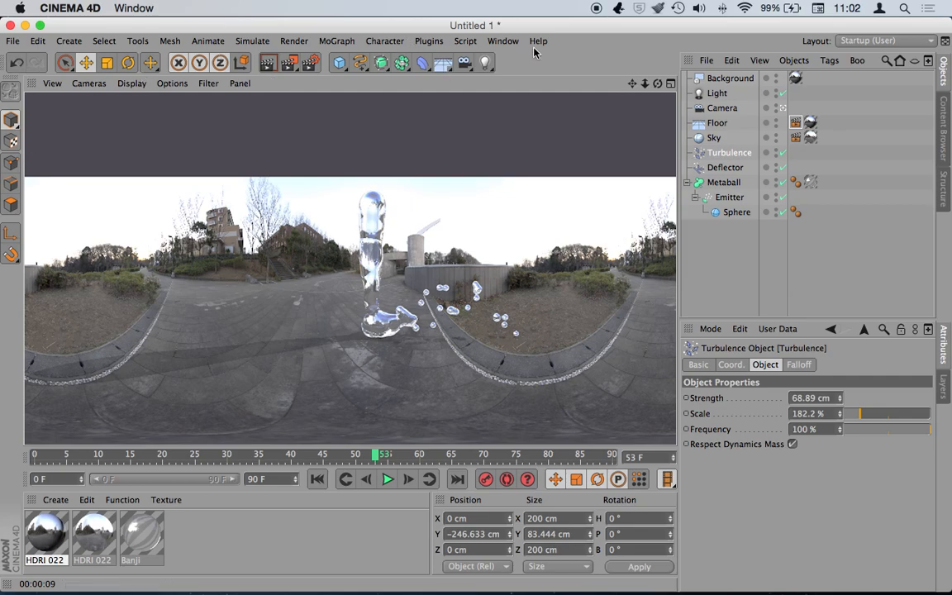
- Start a new scene and add a sphere moved to about -203 cm on Z
{"action": "key", "text": "super+n"}
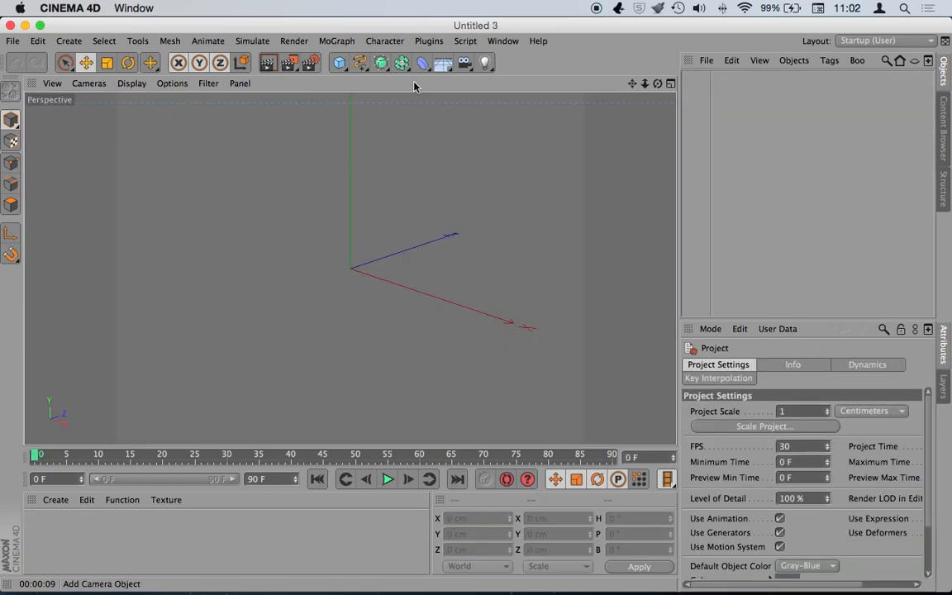
{"action": "left_click", "coordinate": [339, 65]}
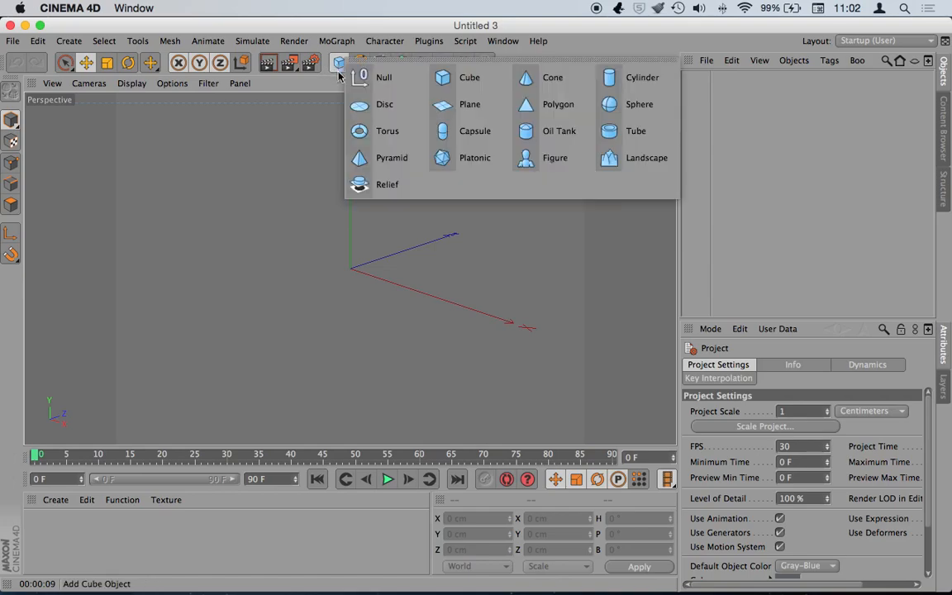
{"action": "left_click", "coordinate": [632, 104]}
{"action": "left_click_drag", "start_coordinate": [409, 260], "coordinate": [333, 291]}
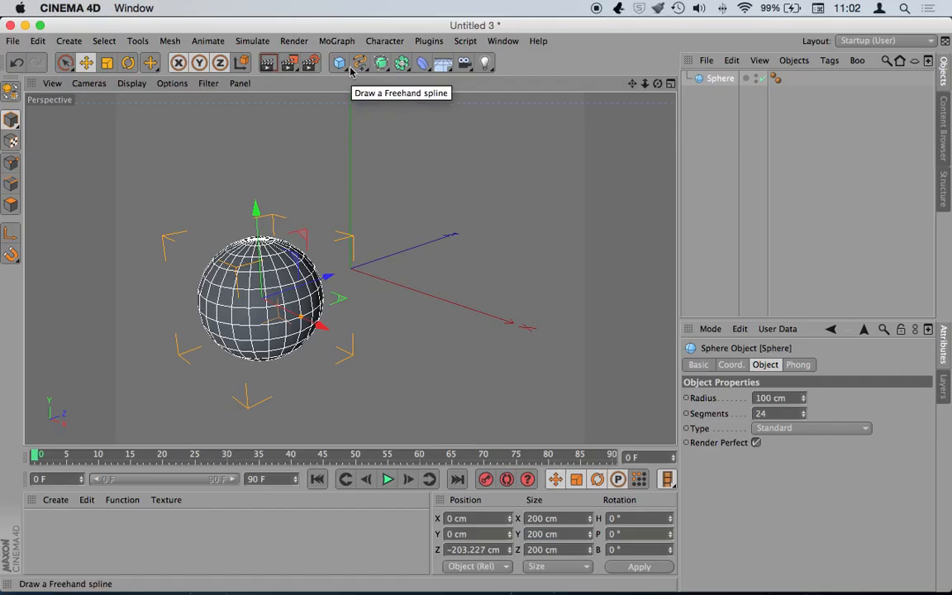
- Add a second sphere, Sphere.1, and move it along Z to about 228 cm
{"action": "left_click", "coordinate": [338, 63]}
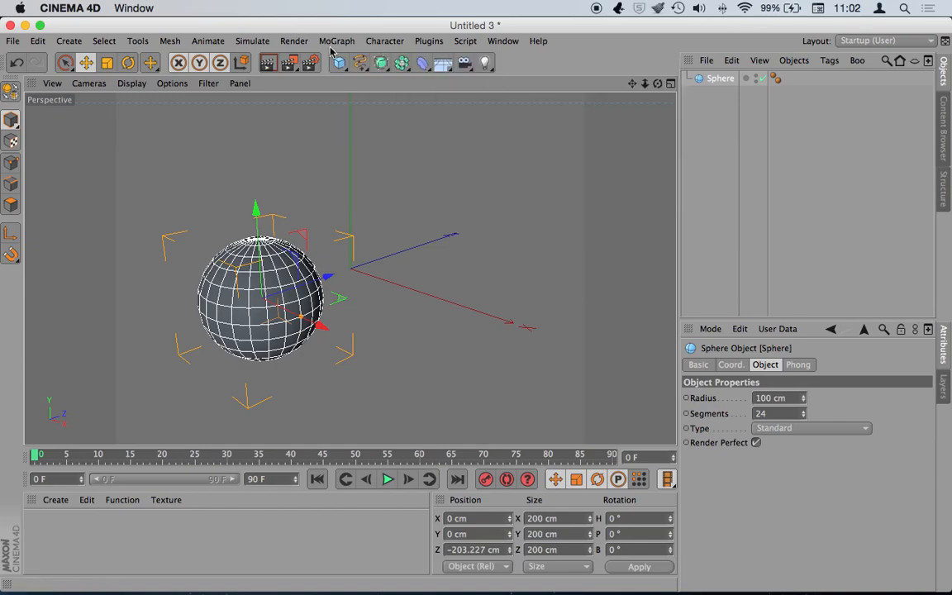
{"action": "left_click", "coordinate": [339, 63]}
{"action": "left_click", "coordinate": [637, 105]}
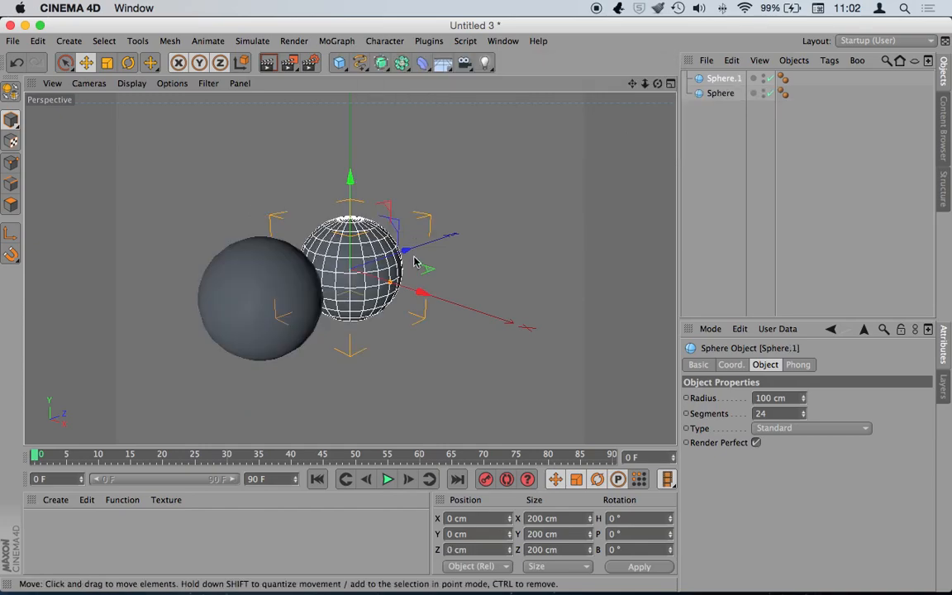
{"action": "left_click_drag", "start_coordinate": [367, 228], "coordinate": [492, 219]}
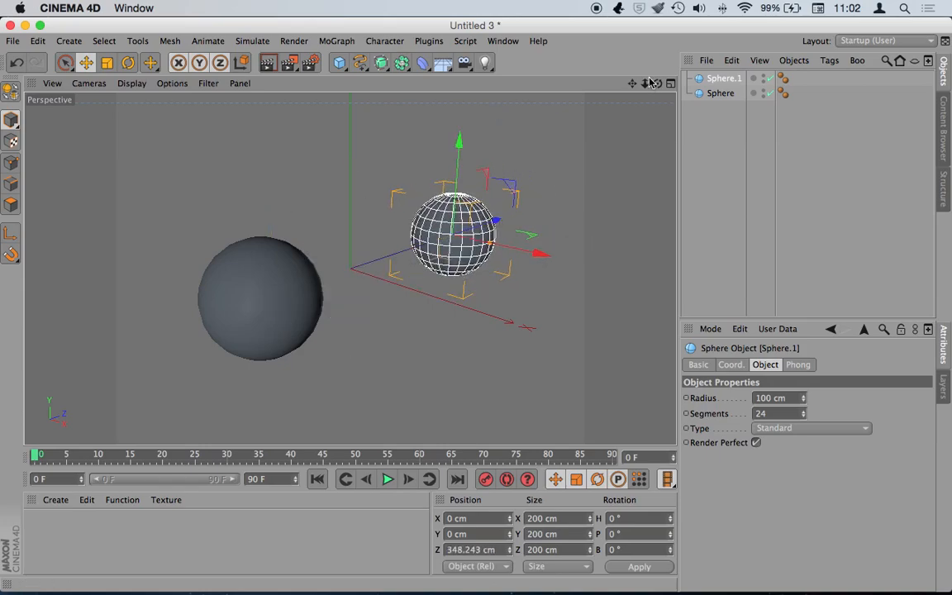
{"action": "left_click_drag", "start_coordinate": [658, 84], "coordinate": [592, 79]}
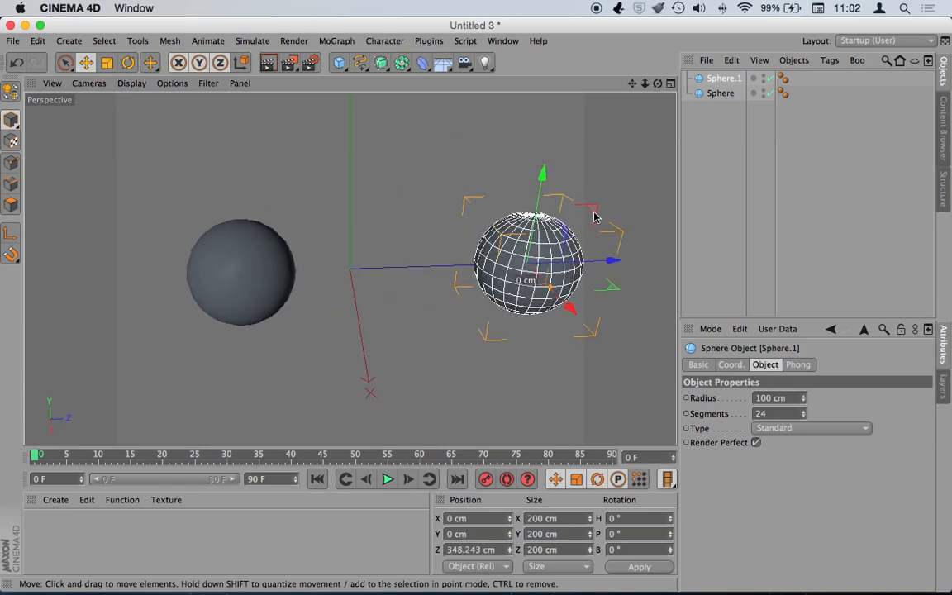
{"action": "left_click_drag", "start_coordinate": [610, 263], "coordinate": [550, 263]}
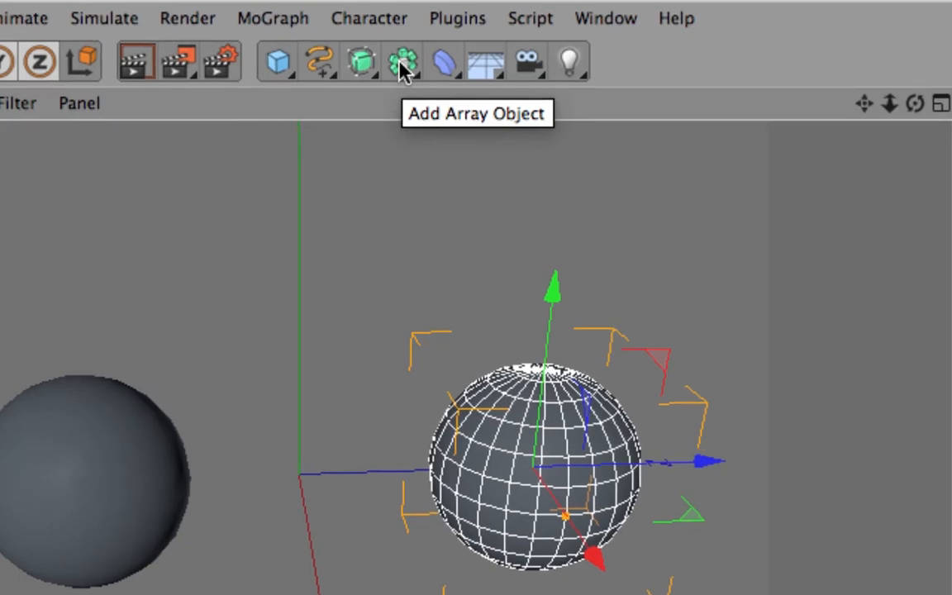
- Create a Metaball object from the modelling objects list
{"action": "left_click", "coordinate": [403, 65]}
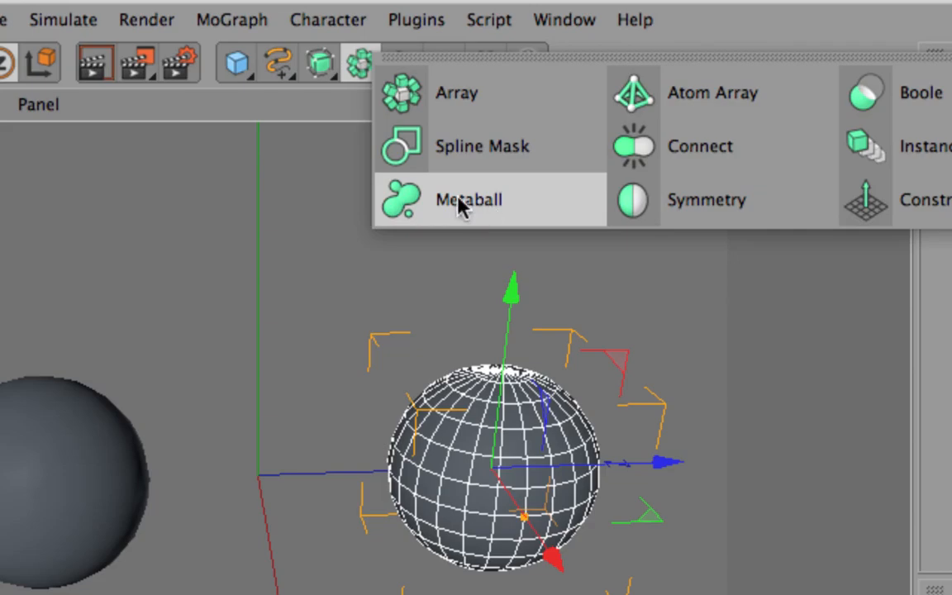
{"action": "left_click", "coordinate": [460, 206]}
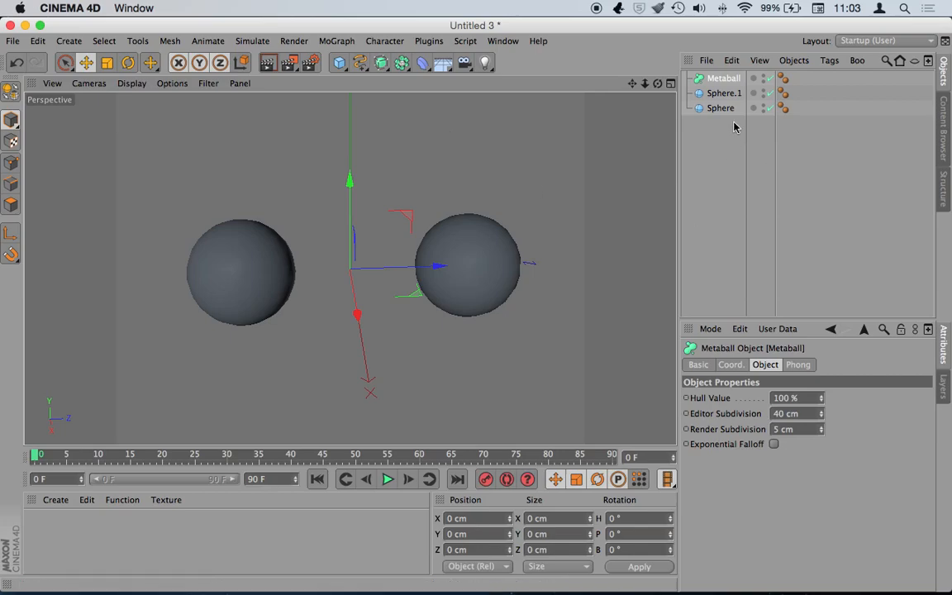
{"action": "left_click_drag", "start_coordinate": [729, 130], "coordinate": [720, 92]}
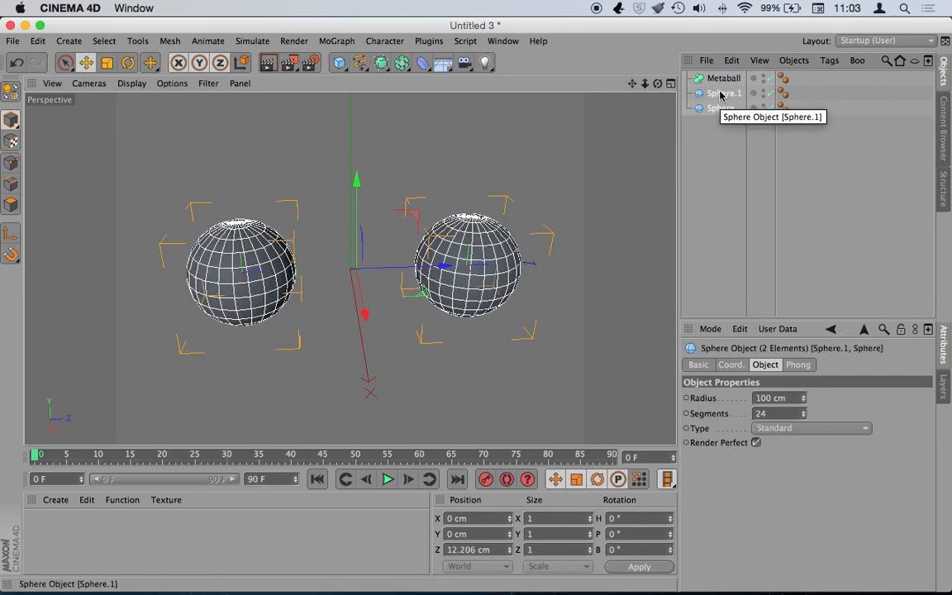
{"action": "left_click", "coordinate": [723, 144]}
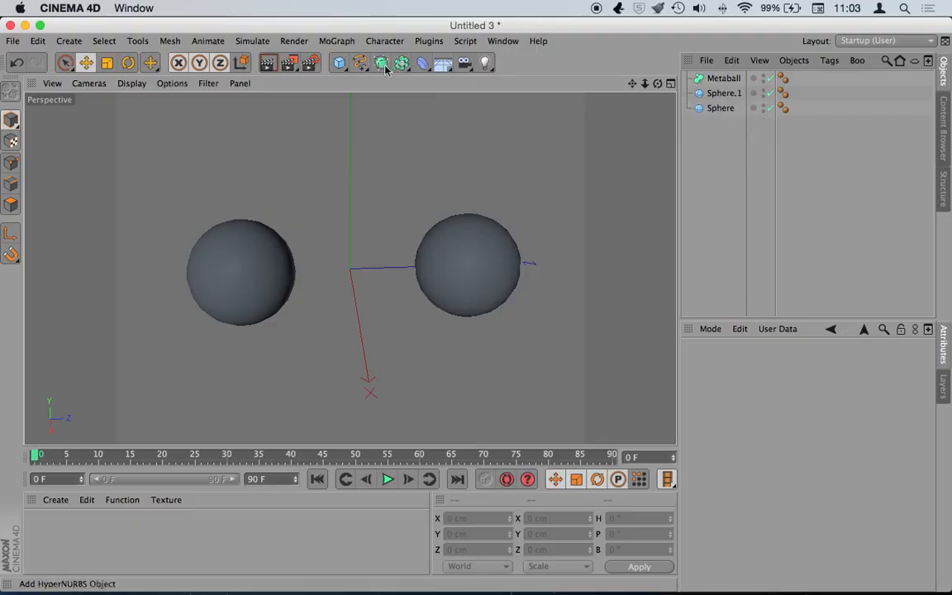
{"action": "left_click", "coordinate": [382, 65]}
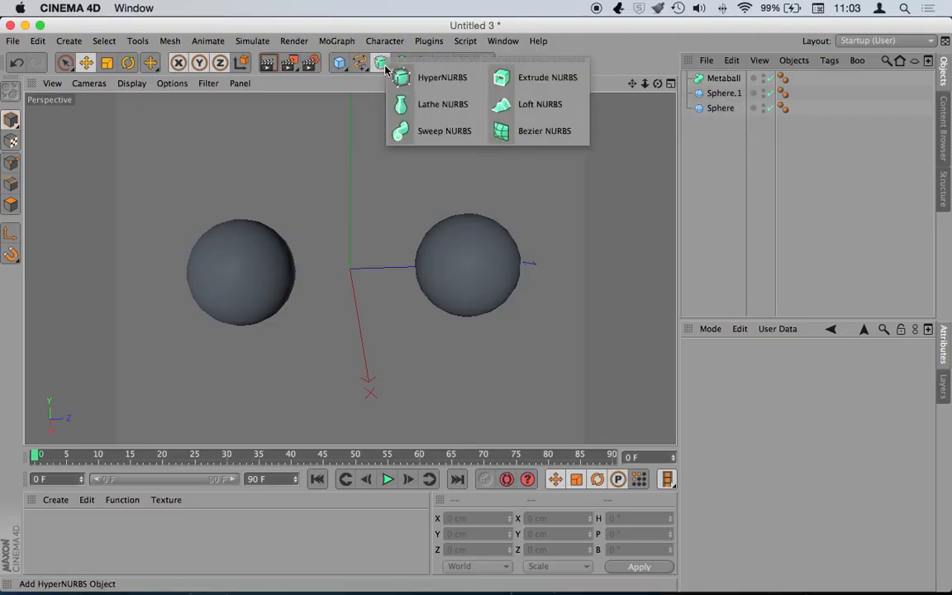
{"action": "left_click", "coordinate": [401, 63]}
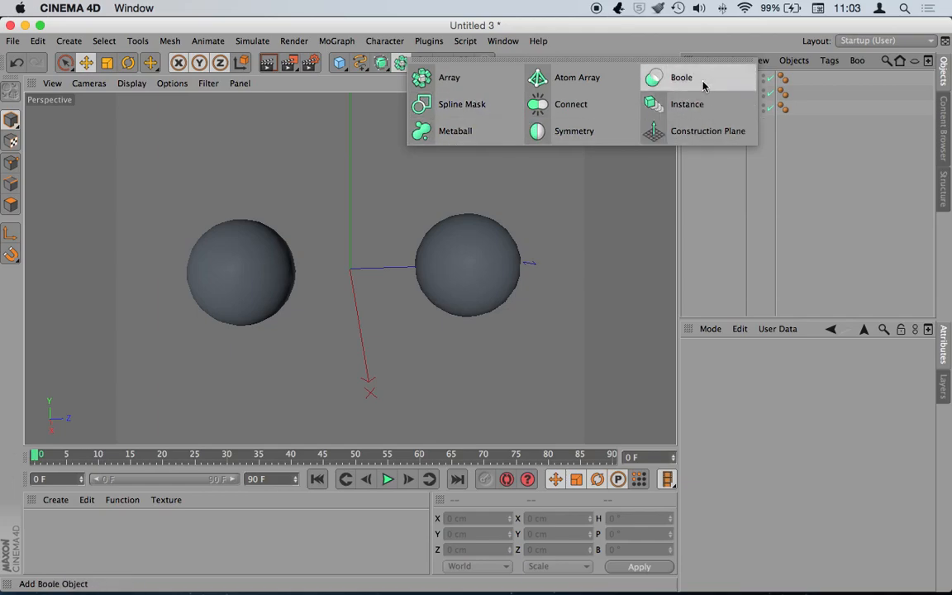
{"action": "left_click", "coordinate": [729, 204]}
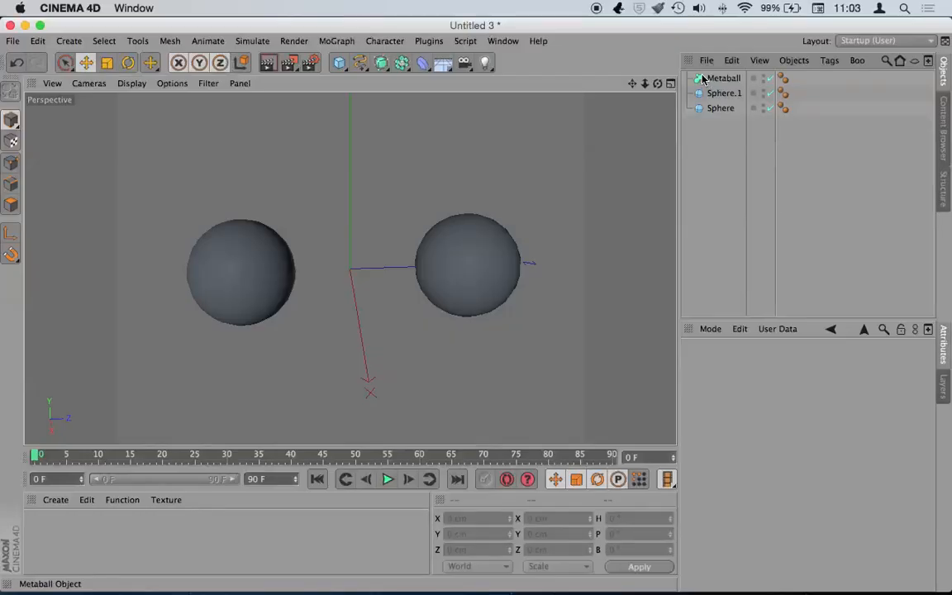
- Drag Sphere and Sphere.1 into the Metaball as its children
{"action": "left_click", "coordinate": [888, 137]}
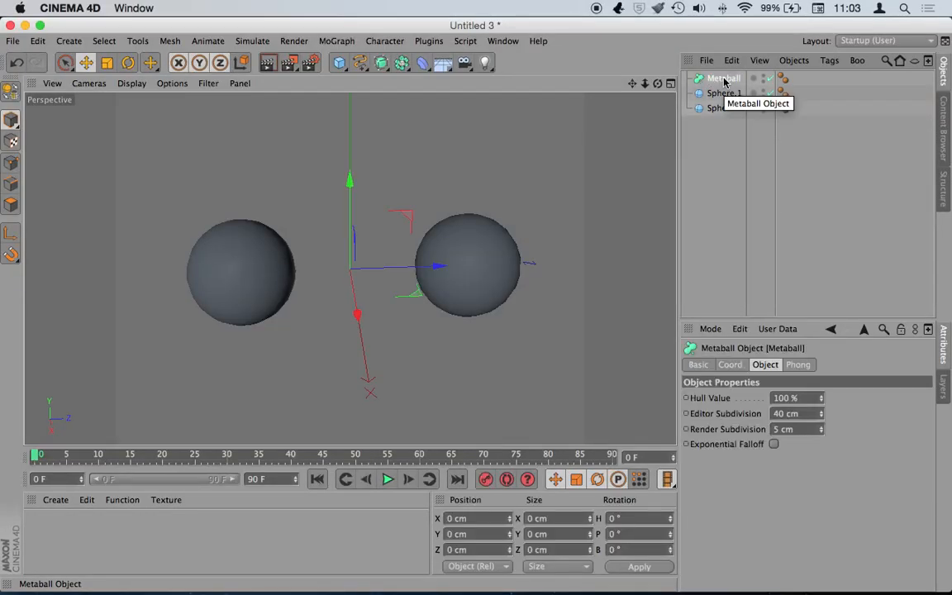
{"action": "left_click_drag", "start_coordinate": [718, 130], "coordinate": [724, 81]}
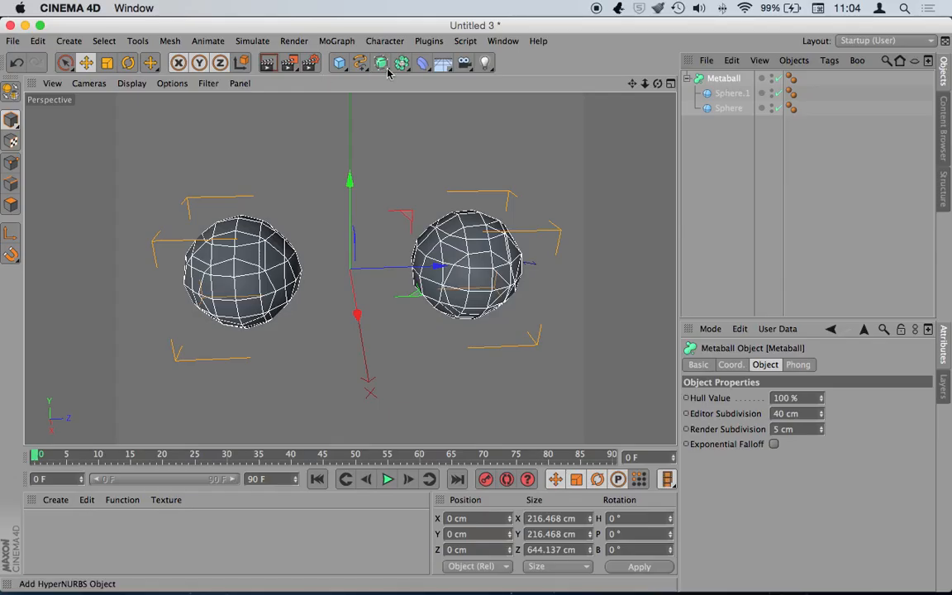
{"action": "left_click", "coordinate": [384, 68]}
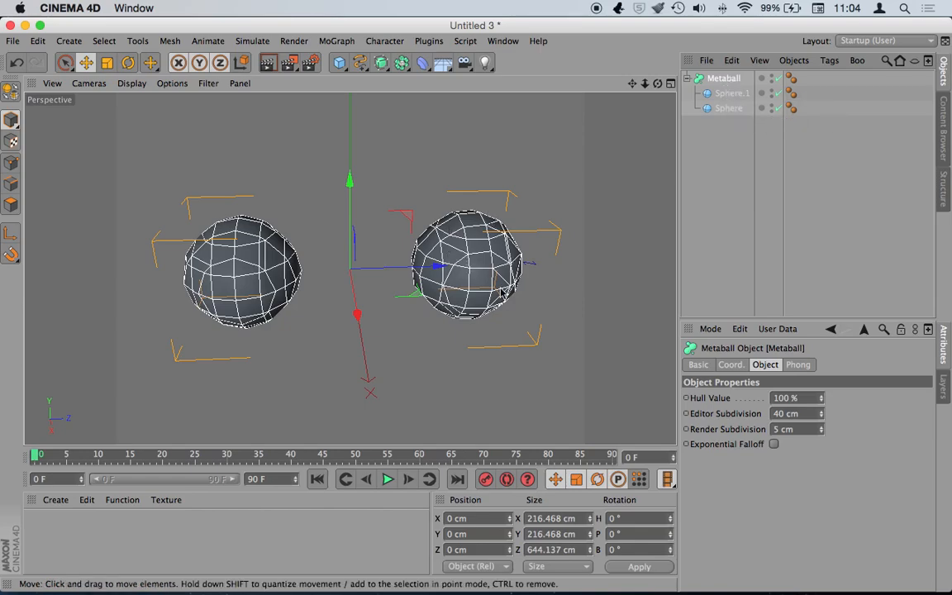
- Toggle the Metaball on and off repeatedly to compare, leaving it enabled
{"action": "left_click", "coordinate": [780, 80]}
{"action": "left_click", "coordinate": [781, 79]}
{"action": "left_click", "coordinate": [781, 79]}
{"action": "left_click", "coordinate": [781, 80]}
{"action": "left_click", "coordinate": [780, 79]}
{"action": "left_click", "coordinate": [781, 80]}
{"action": "left_click", "coordinate": [781, 79]}
{"action": "left_click", "coordinate": [781, 80]}
{"action": "left_click", "coordinate": [781, 80]}
{"action": "left_click", "coordinate": [781, 80]}
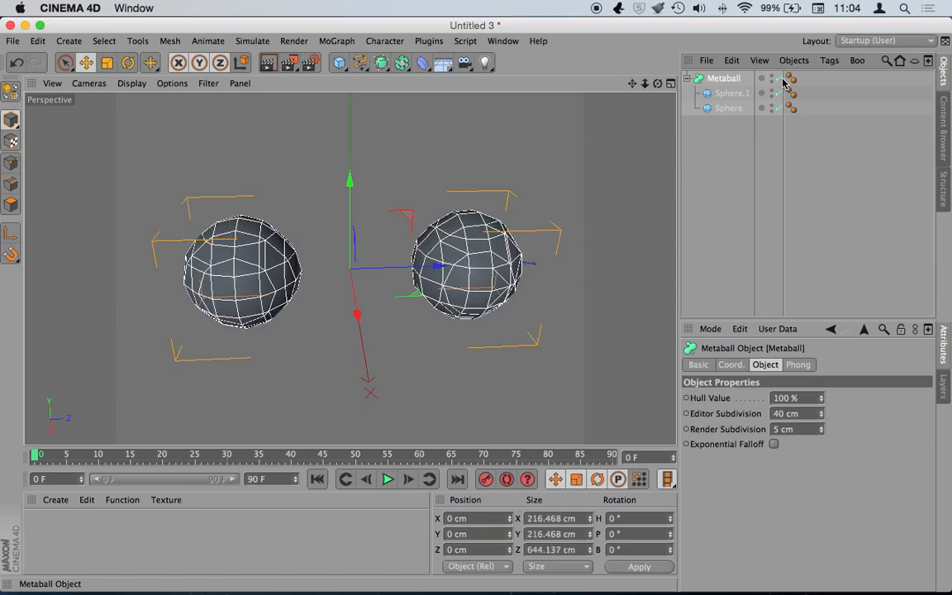
{"action": "left_click", "coordinate": [781, 80]}
{"action": "left_click", "coordinate": [781, 79]}
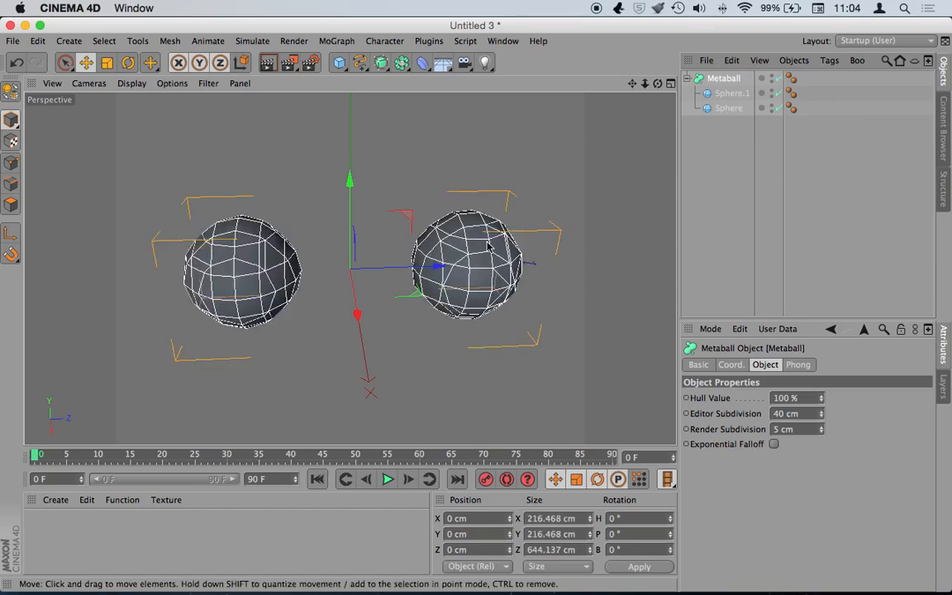
{"action": "left_click", "coordinate": [266, 64]}
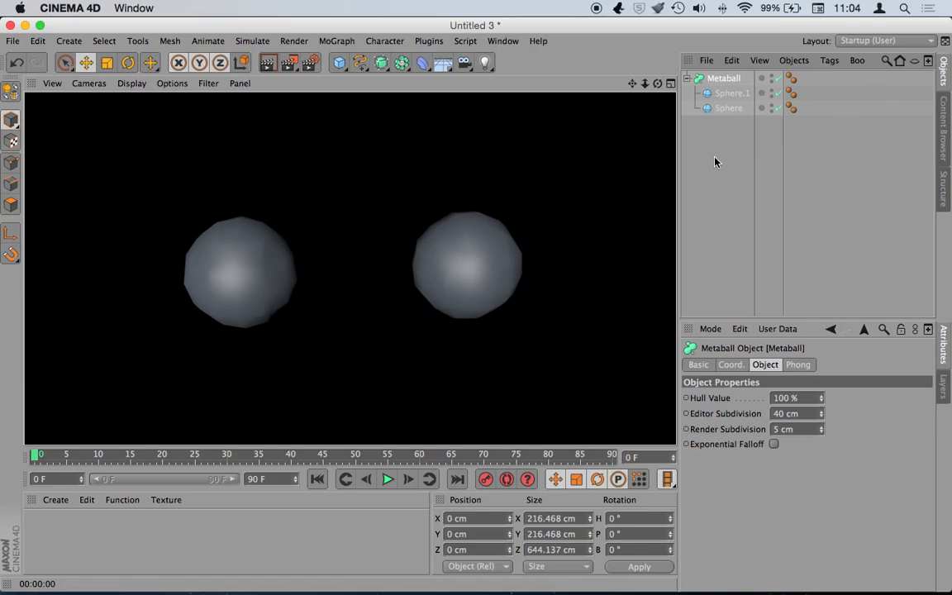
{"action": "left_click", "coordinate": [725, 79]}
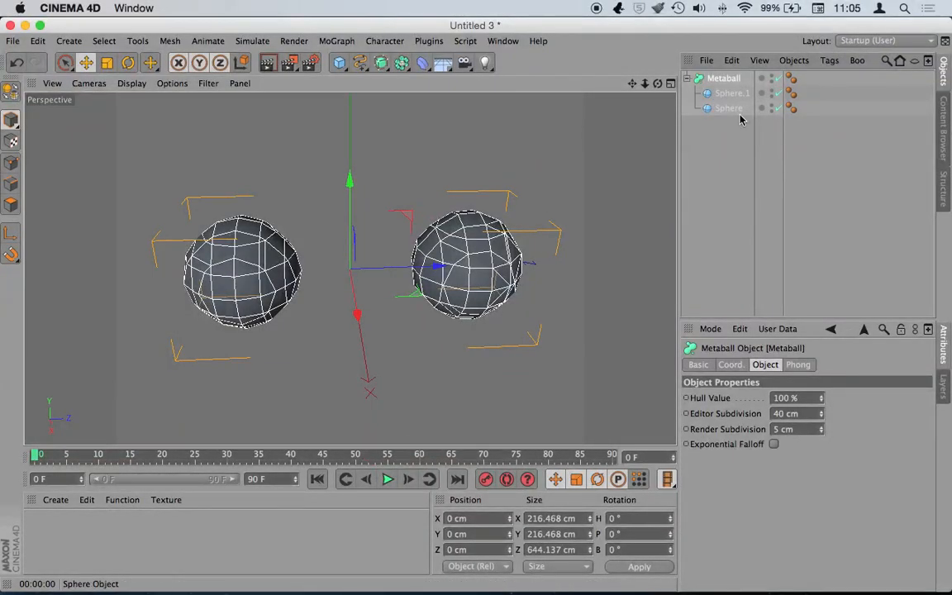
{"action": "left_click", "coordinate": [777, 79]}
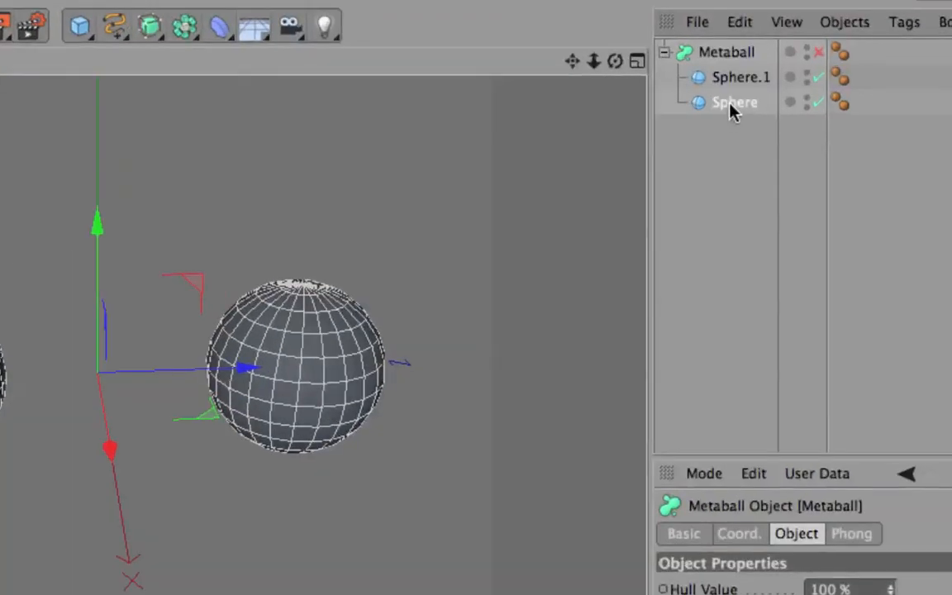
{"action": "left_click", "coordinate": [727, 109]}
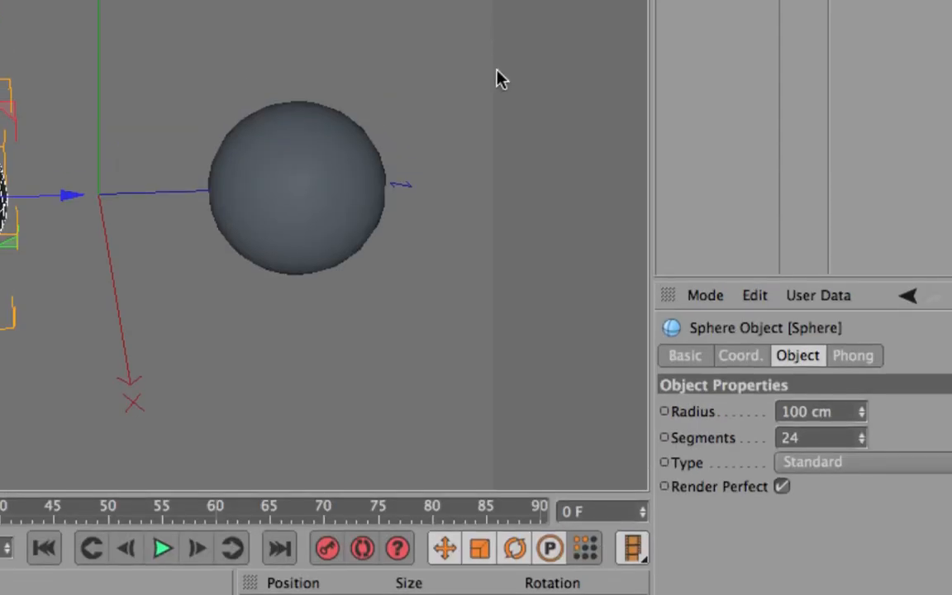
{"action": "left_click_drag", "start_coordinate": [862, 409], "coordinate": [861, 414]}
{"action": "key", "text": "super+z"}
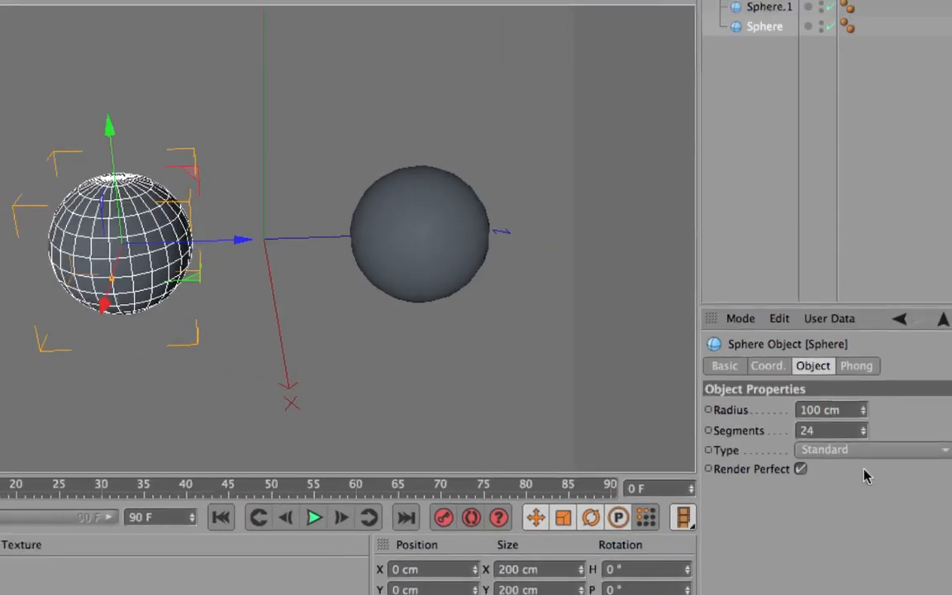
{"action": "mouse_move", "coordinate": [864, 432]}
{"action": "left_mouse_down"}
{"action": "mouse_move", "coordinate": [863, 450]}
{"action": "mouse_move", "coordinate": [863, 427]}
{"action": "left_mouse_up"}
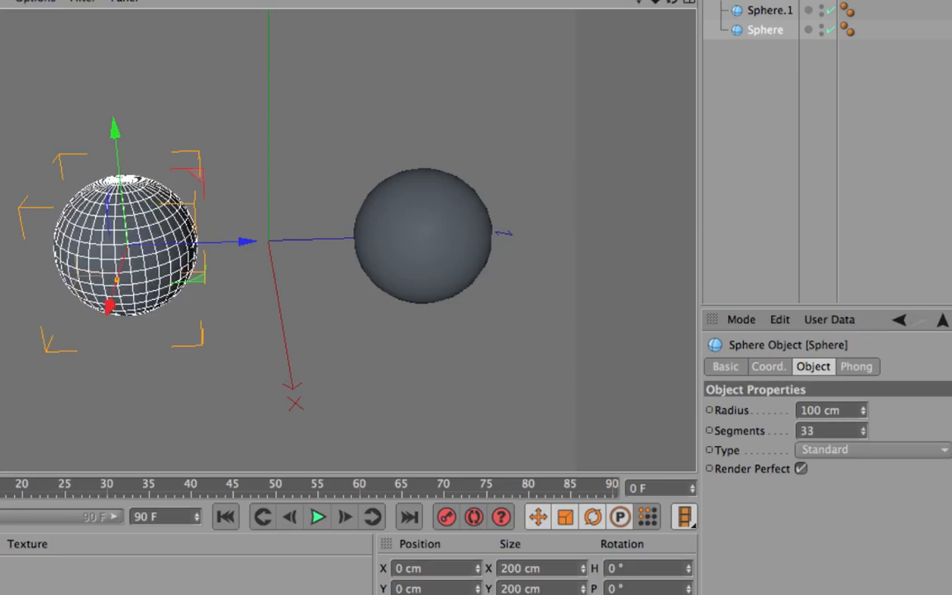
{"action": "right_click", "coordinate": [863, 432]}
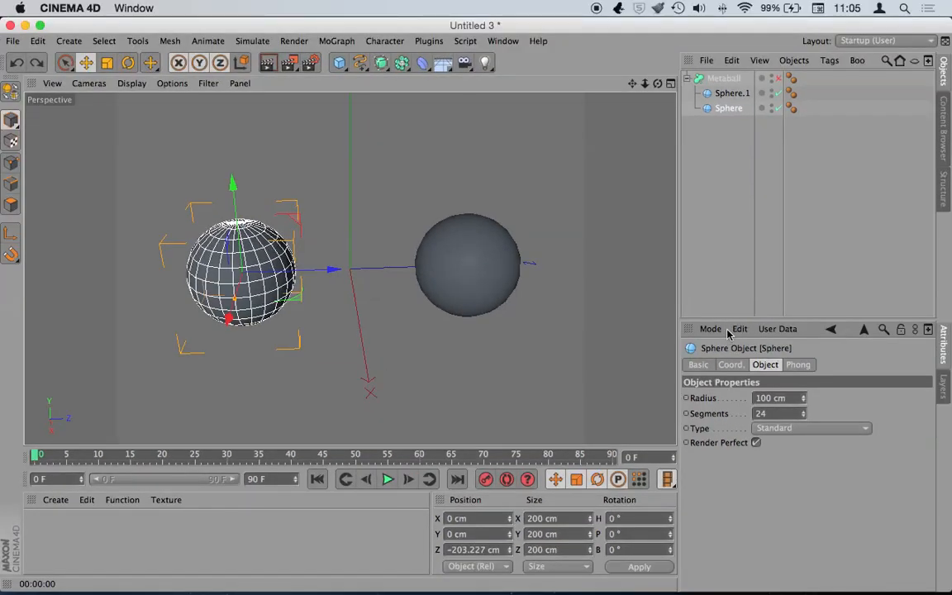
{"action": "left_click", "coordinate": [777, 77]}
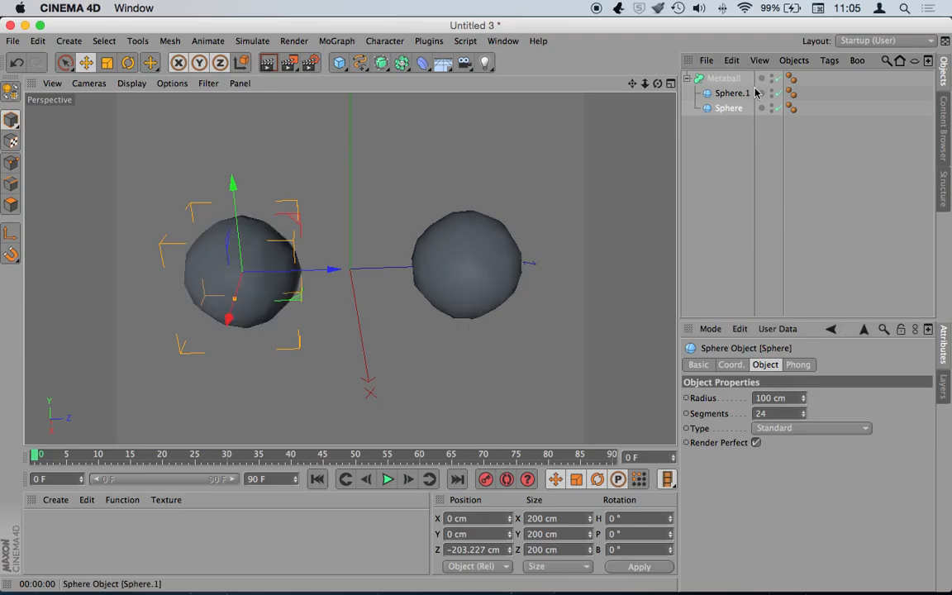
{"action": "left_click", "coordinate": [725, 79]}
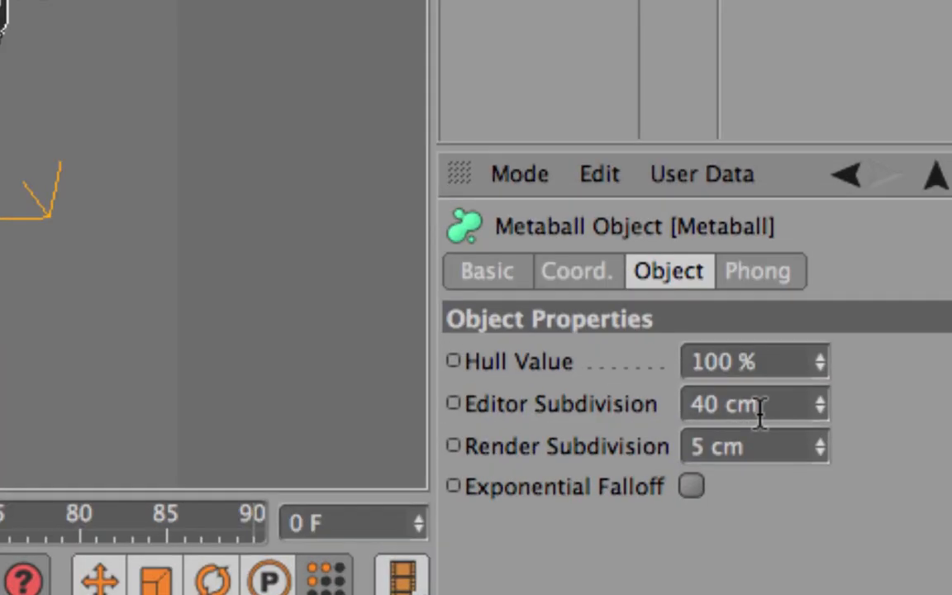
- Try Editor Subdivision values of 5 cm and 40 cm, settling on 20 cm
{"action": "left_click_drag", "start_coordinate": [766, 406], "coordinate": [685, 407]}
{"action": "left_click_drag", "start_coordinate": [766, 441], "coordinate": [699, 440]}
{"action": "left_click_drag", "start_coordinate": [779, 403], "coordinate": [640, 425]}
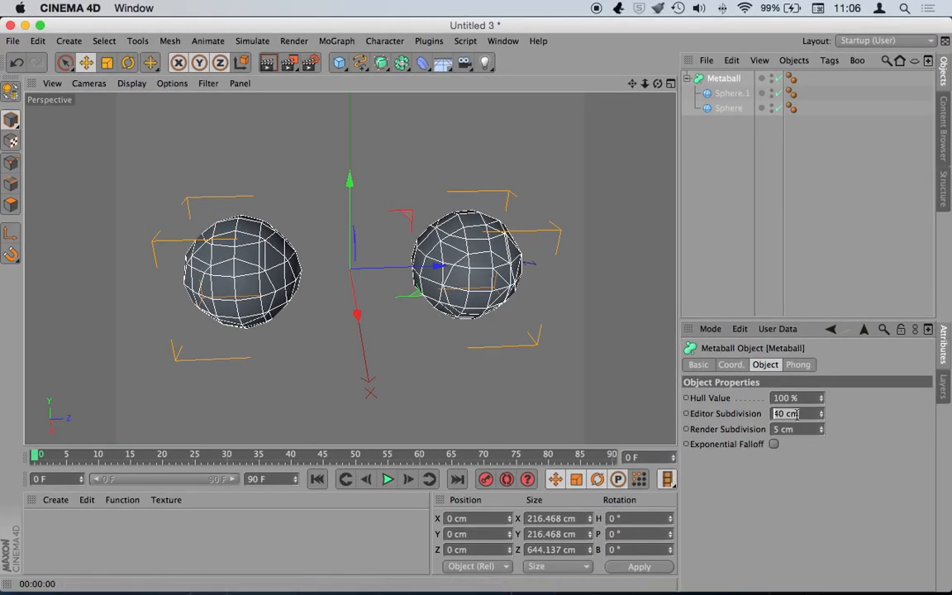
{"action": "type", "text": "5"}
{"action": "key", "text": "Return"}
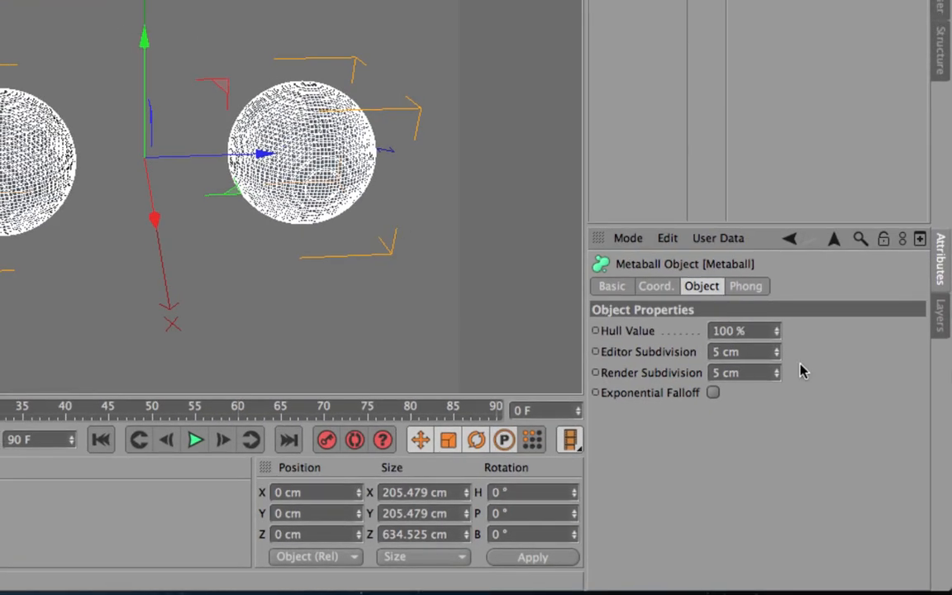
{"action": "left_click", "coordinate": [752, 352]}
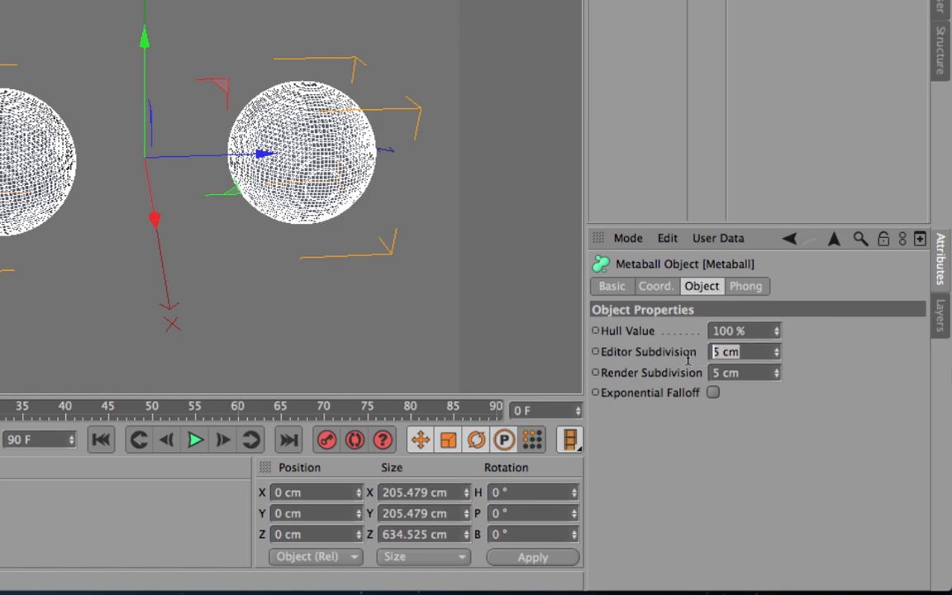
{"action": "type", "text": "40"}
{"action": "key", "text": "Return"}
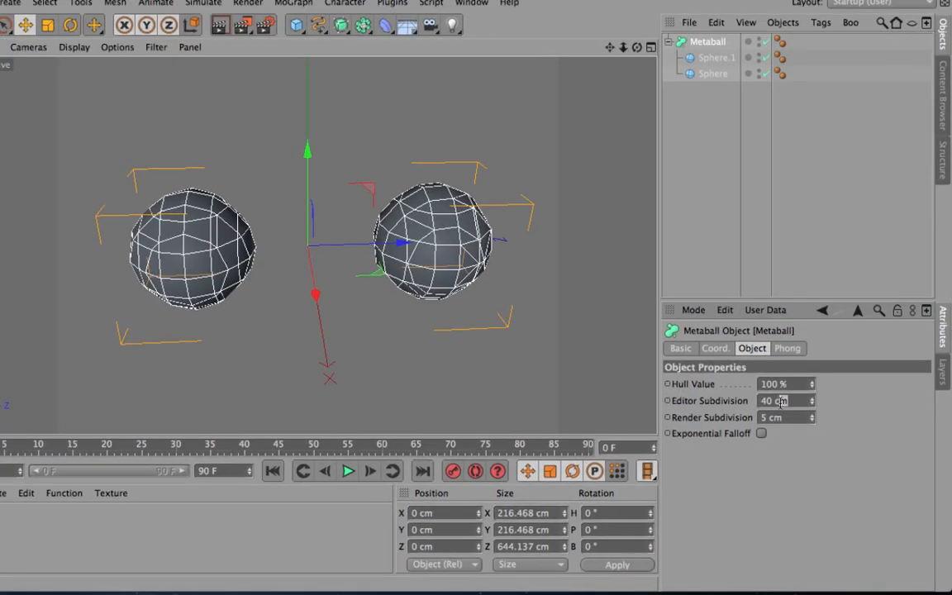
{"action": "double_click", "coordinate": [748, 352]}
{"action": "type", "text": "20"}
{"action": "key", "text": "Return"}
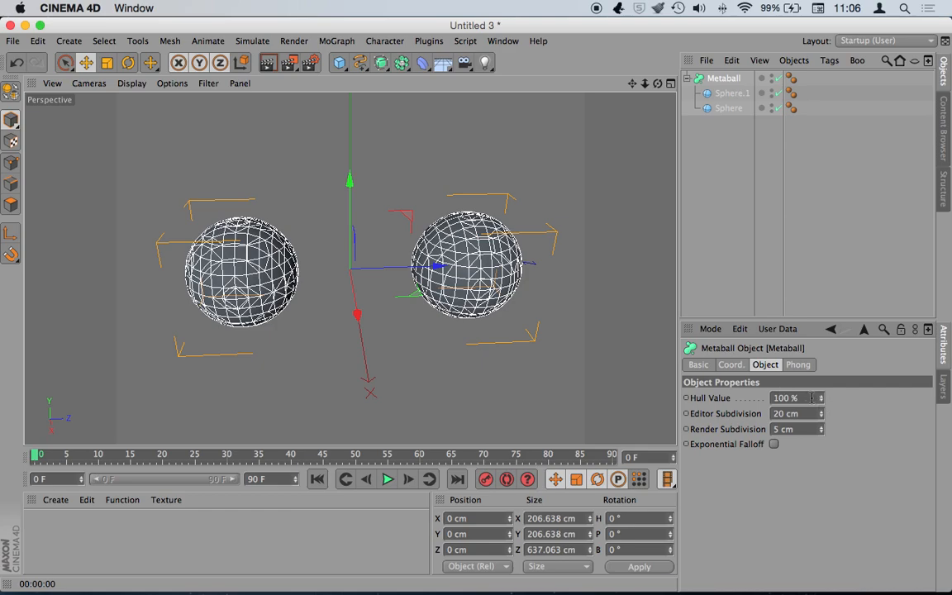
- Lower the Metaball's Hull Value to about 38% so the spheres start merging
{"action": "mouse_move", "coordinate": [821, 406]}
{"action": "left_mouse_down"}
{"action": "mouse_move", "coordinate": [942, 406]}
{"action": "mouse_move", "coordinate": [823, 405]}
{"action": "left_mouse_up"}
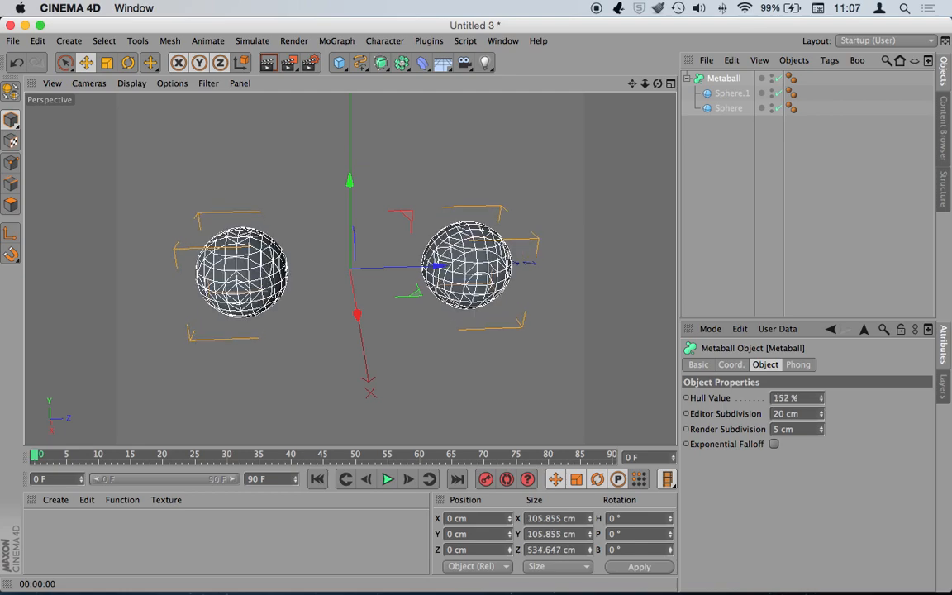
{"action": "left_click_drag", "start_coordinate": [820, 397], "coordinate": [759, 397]}
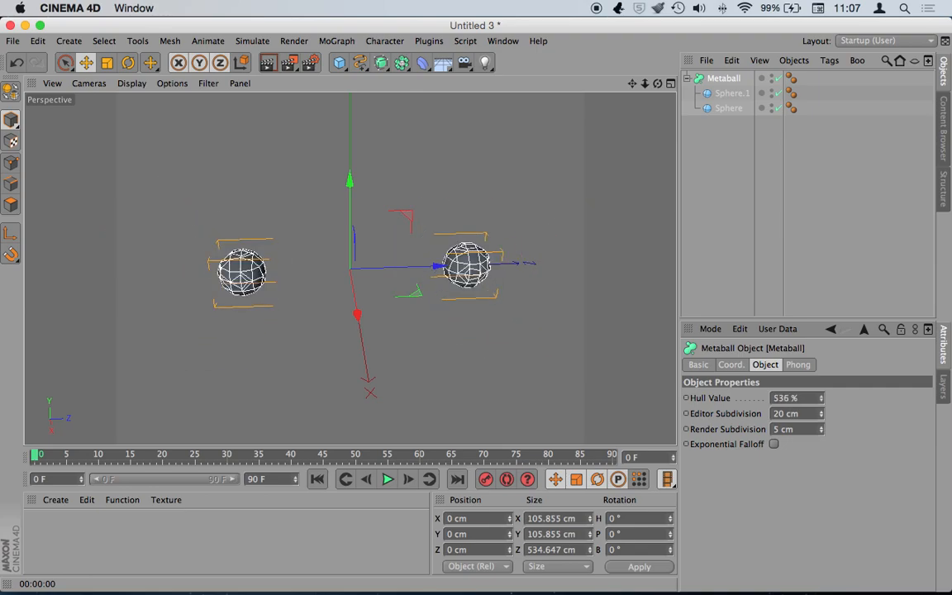
{"action": "left_click_drag", "start_coordinate": [778, 398], "coordinate": [694, 397]}
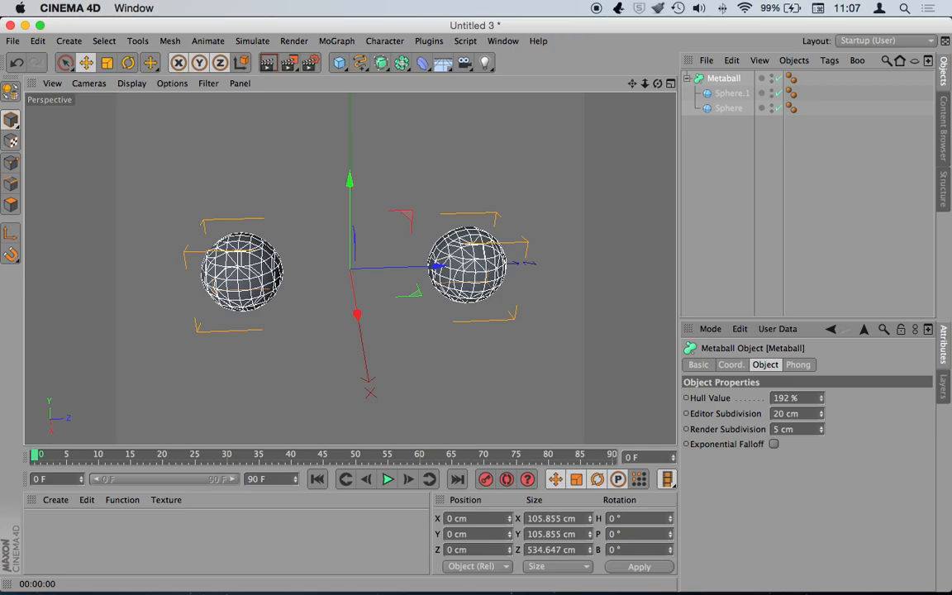
{"action": "left_click_drag", "start_coordinate": [732, 397], "coordinate": [819, 400]}
{"action": "left_click", "coordinate": [819, 397]}
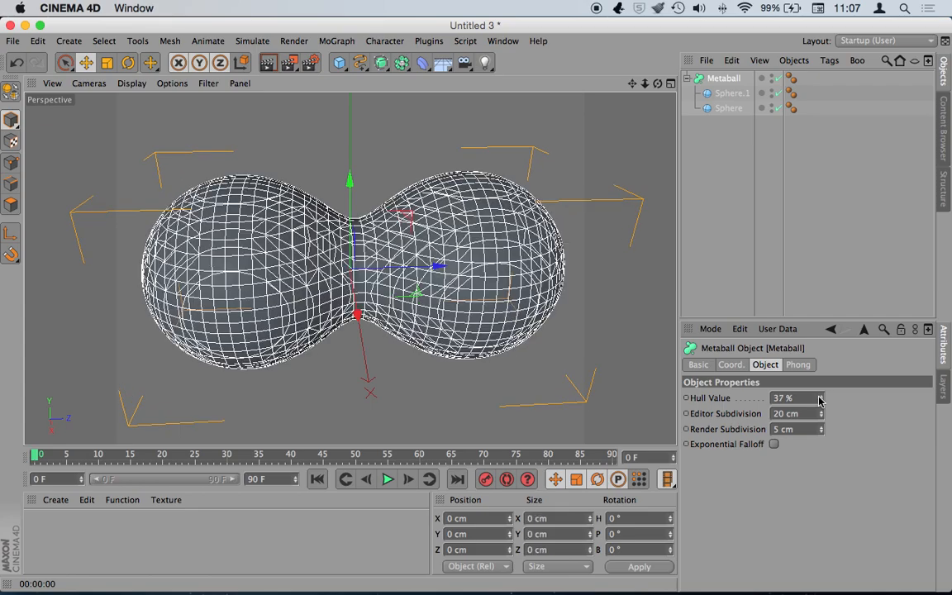
{"action": "left_click", "coordinate": [819, 397]}
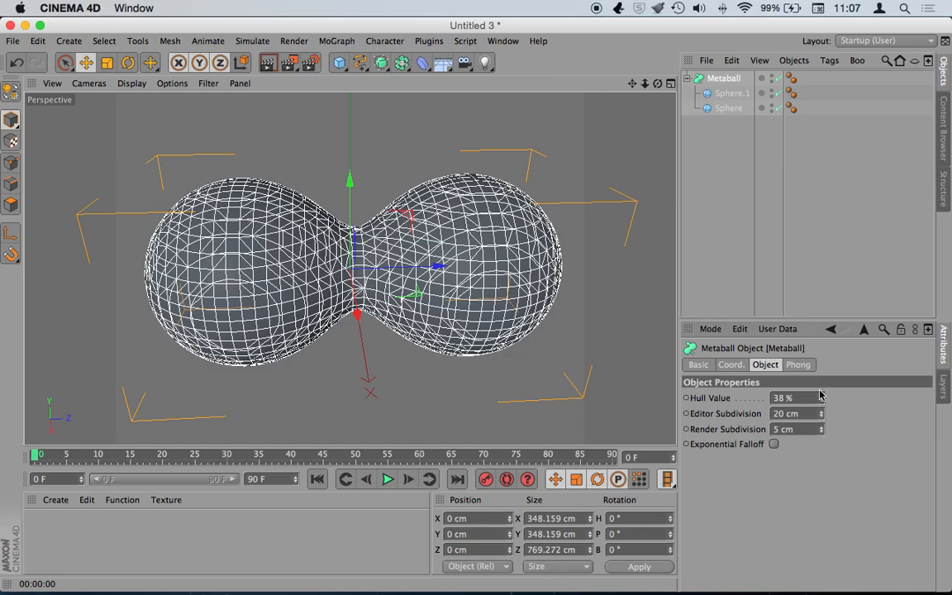
- Fine-tune the blend and move Sphere to Z -32.673 cm so the blobs fuse
{"action": "mouse_move", "coordinate": [823, 400]}
{"action": "left_mouse_down"}
{"action": "mouse_move", "coordinate": [823, 408]}
{"action": "mouse_move", "coordinate": [823, 379]}
{"action": "mouse_move", "coordinate": [823, 422]}
{"action": "mouse_move", "coordinate": [823, 319]}
{"action": "mouse_move", "coordinate": [823, 401]}
{"action": "left_mouse_up"}
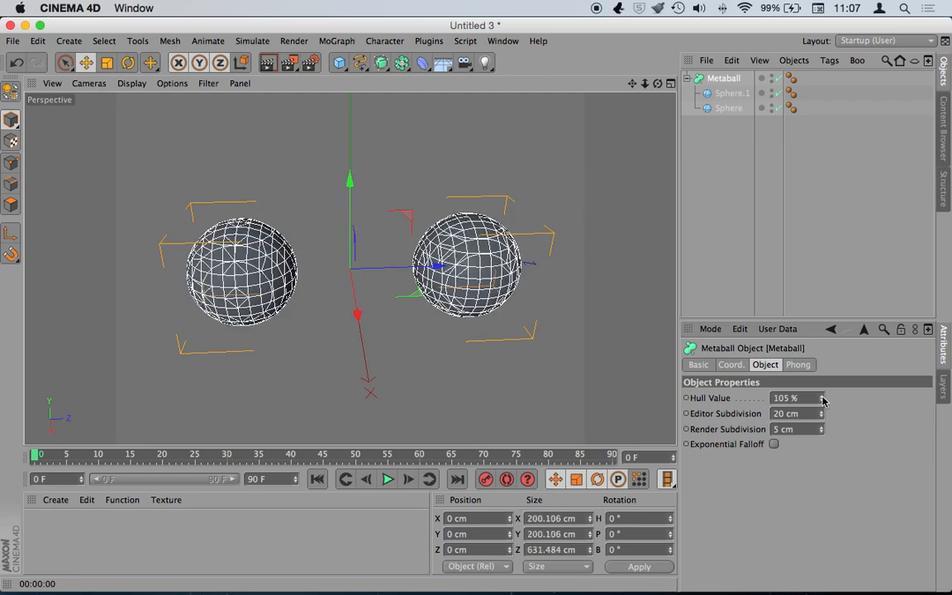
{"action": "left_click", "coordinate": [735, 110]}
{"action": "left_click_drag", "start_coordinate": [302, 270], "coordinate": [399, 285]}
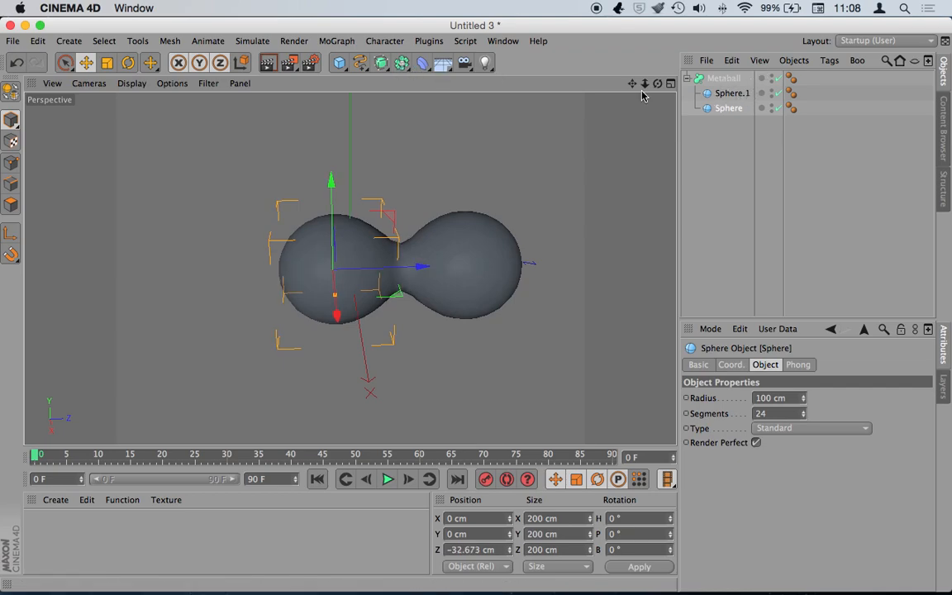
- Duplicate Sphere.1 into the Metaball and move the copy to X 239.448 cm, Y 83.422 cm
{"action": "left_click", "coordinate": [729, 93]}
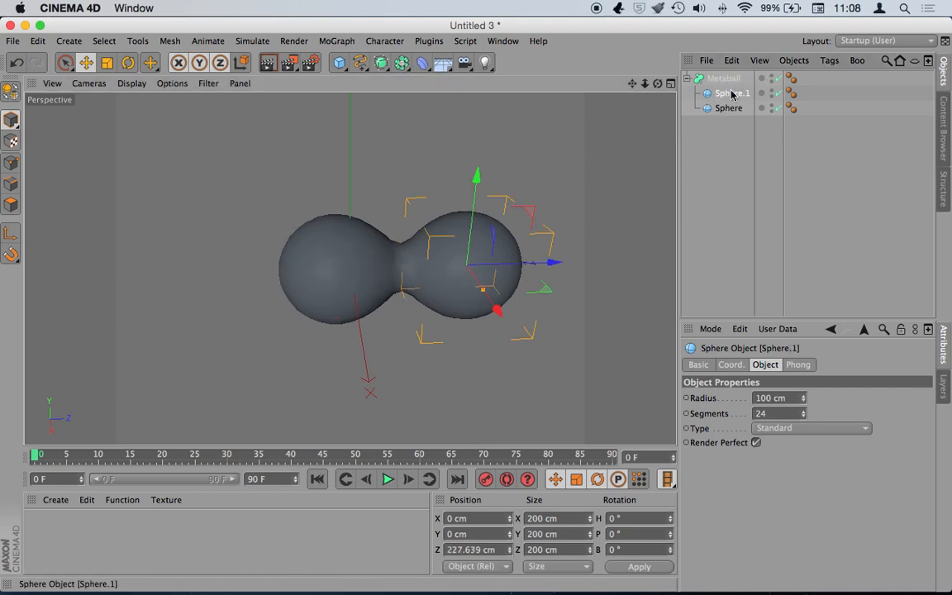
{"action": "key", "text": "super+v"}
{"action": "left_click_drag", "start_coordinate": [727, 79], "coordinate": [731, 94]}
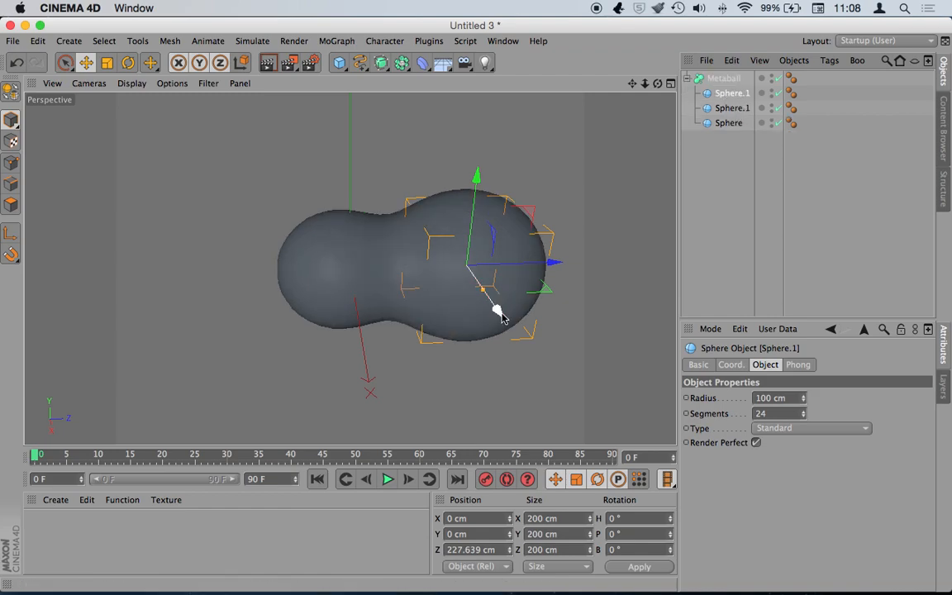
{"action": "left_click_drag", "start_coordinate": [498, 314], "coordinate": [554, 396]}
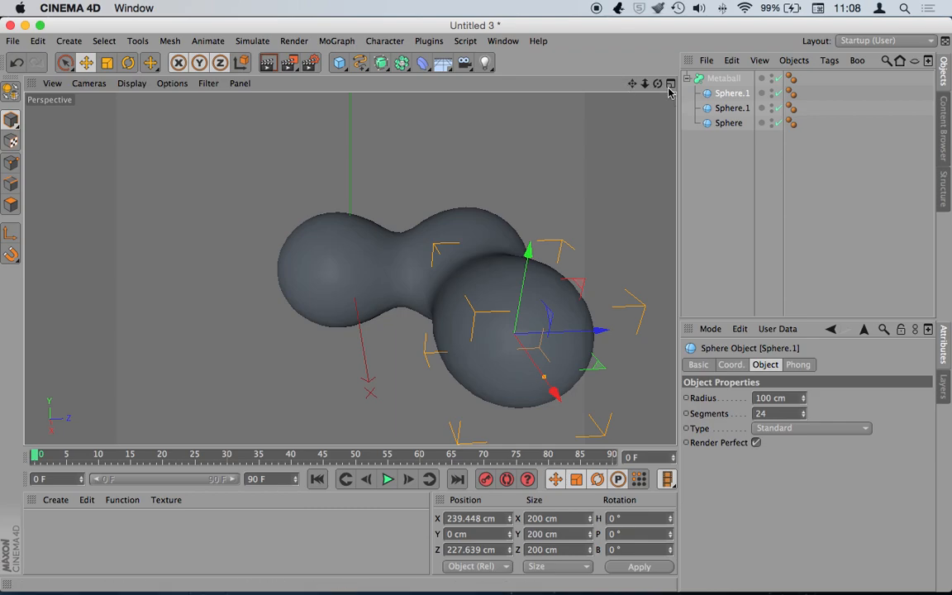
{"action": "mouse_move", "coordinate": [528, 251]}
{"action": "left_mouse_down"}
{"action": "mouse_move", "coordinate": [530, 266]}
{"action": "mouse_move", "coordinate": [538, 233]}
{"action": "left_mouse_up"}
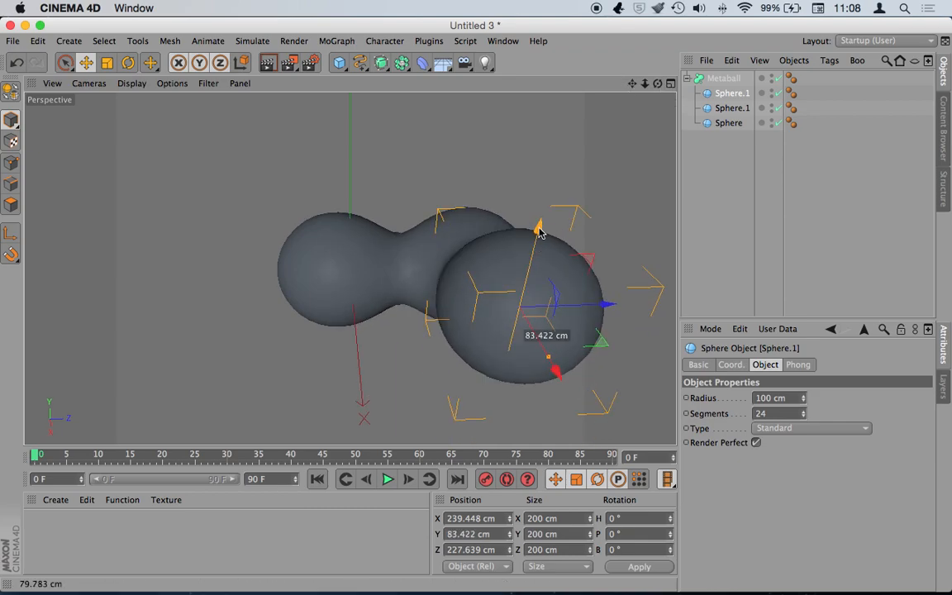
{"action": "left_click_drag", "start_coordinate": [657, 84], "coordinate": [654, 89]}
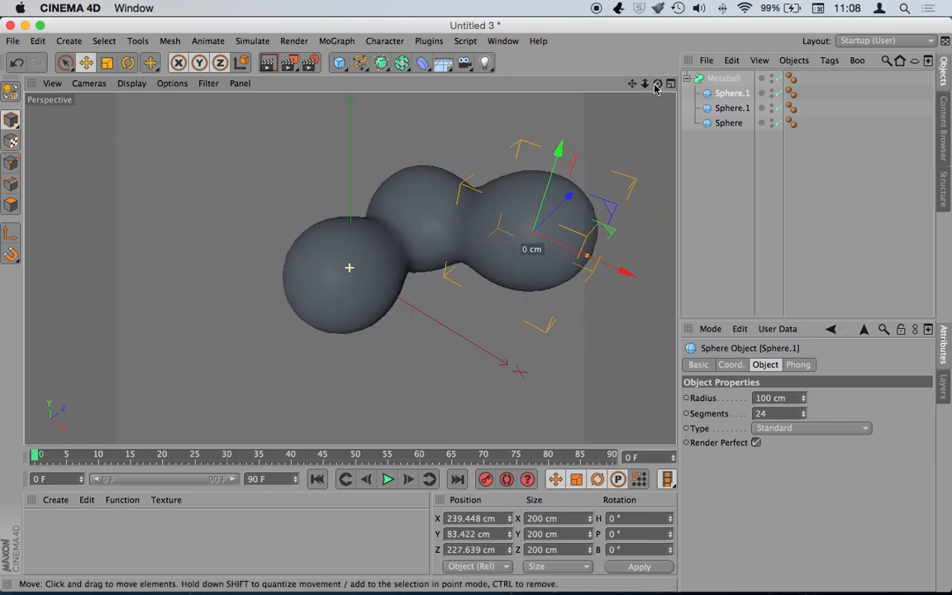
- Add a Torus inside the Metaball, shrink its ring radius and move it below the spheres
{"action": "left_click", "coordinate": [339, 62]}
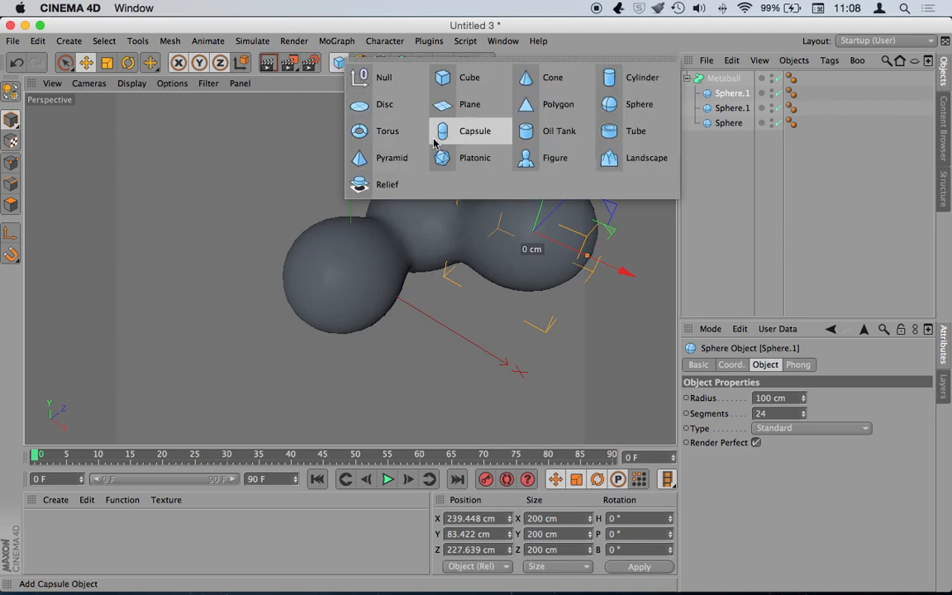
{"action": "left_click", "coordinate": [368, 130]}
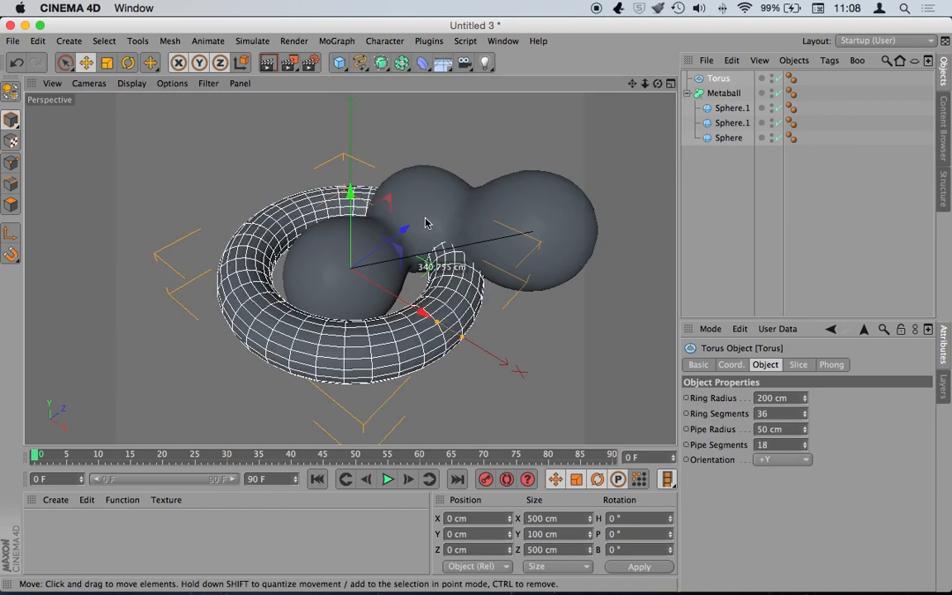
{"action": "left_click_drag", "start_coordinate": [718, 77], "coordinate": [726, 108]}
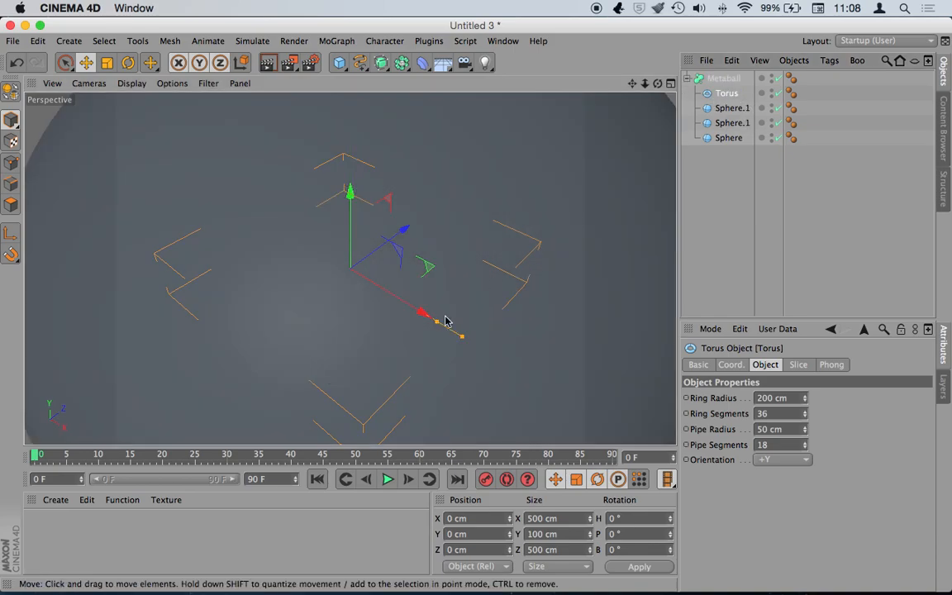
{"action": "left_click_drag", "start_coordinate": [436, 321], "coordinate": [391, 295]}
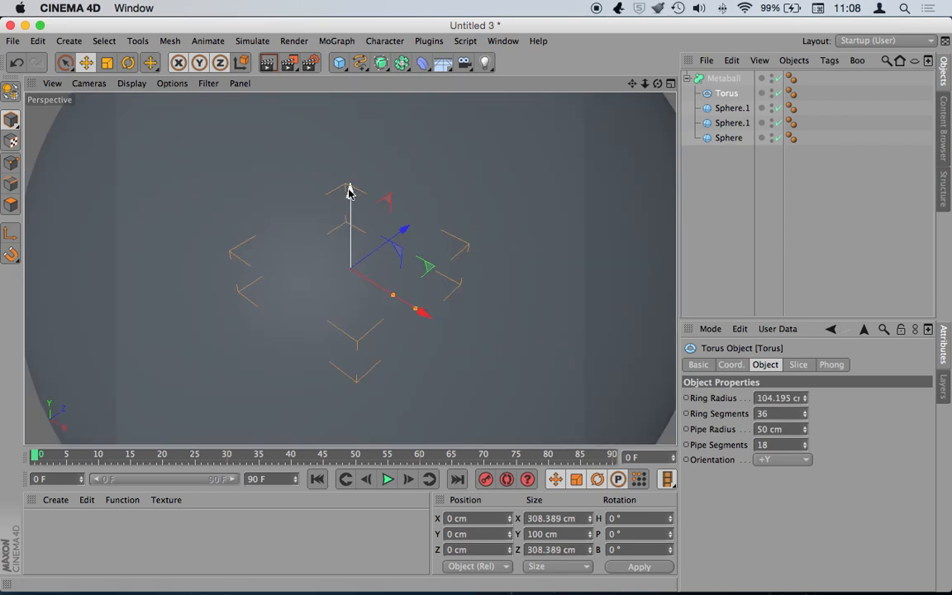
{"action": "left_click_drag", "start_coordinate": [349, 192], "coordinate": [350, 322]}
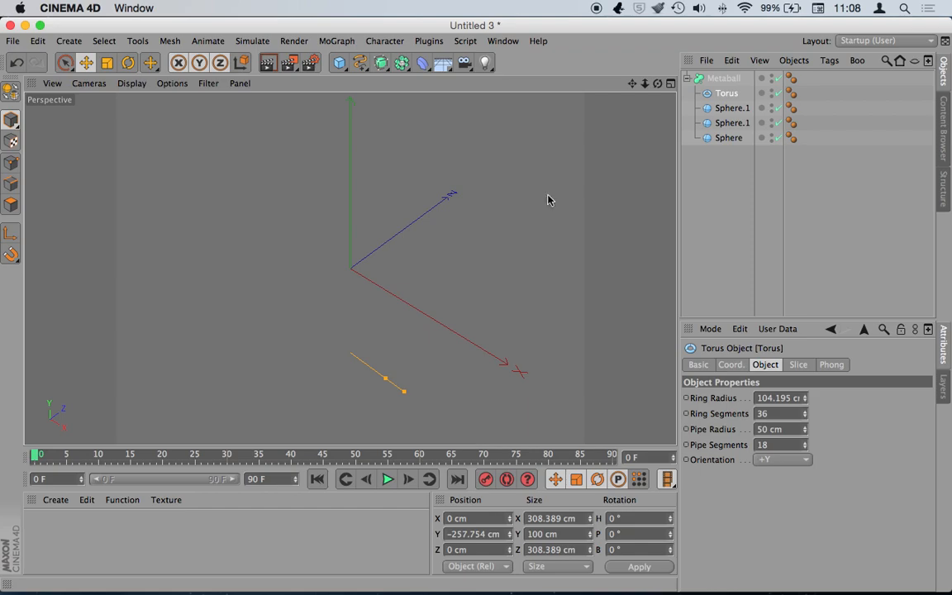
{"action": "left_click_drag", "start_coordinate": [645, 84], "coordinate": [591, 101]}
- Frame the Metaball and coarsen its Editor Subdivision to 42 cm
{"action": "left_click", "coordinate": [716, 79]}
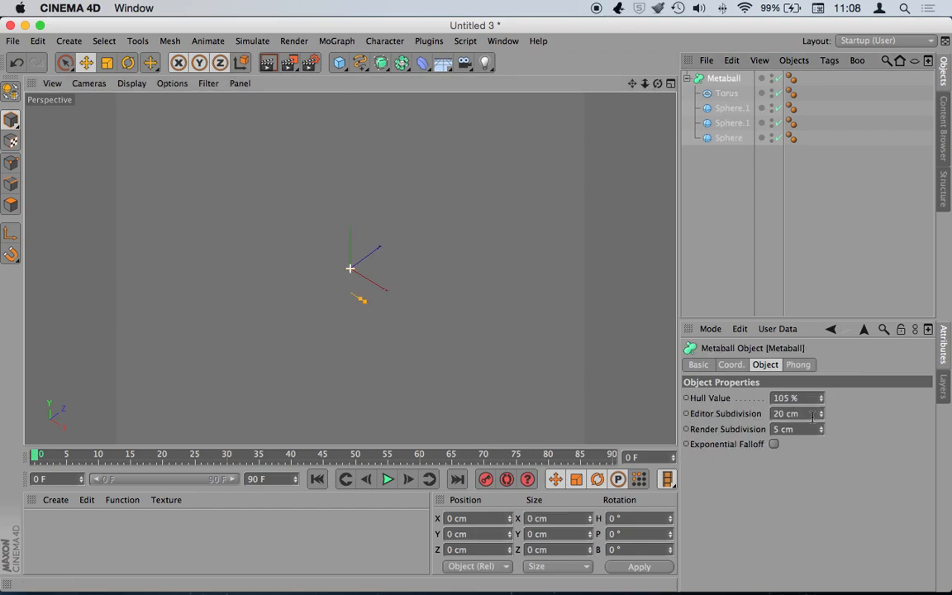
{"action": "key", "text": "o"}
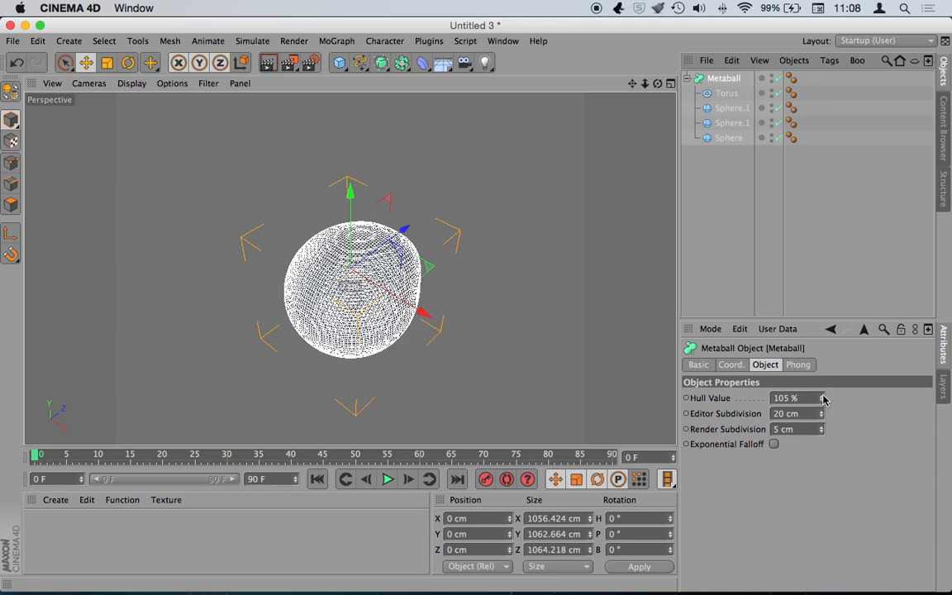
{"action": "left_click", "coordinate": [823, 397]}
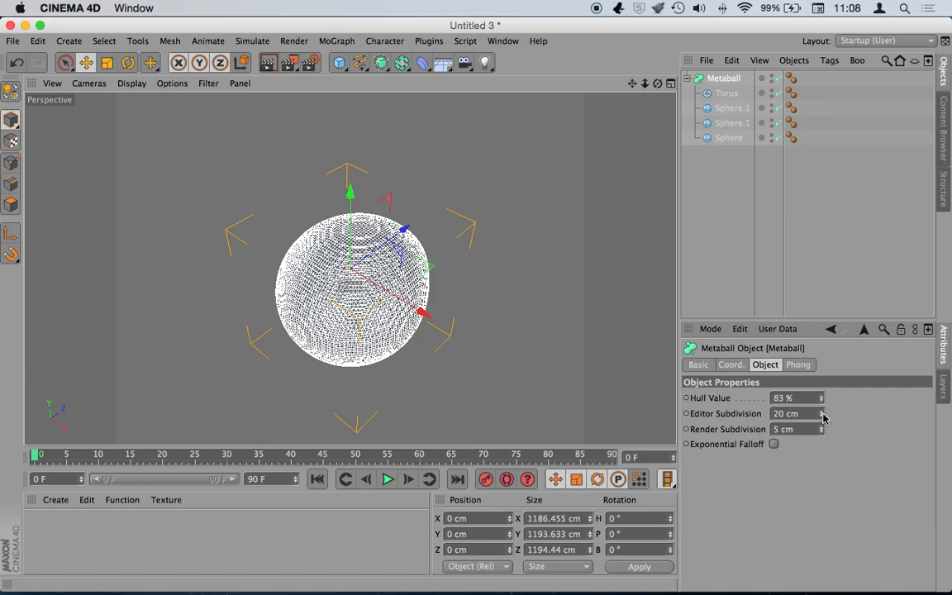
{"action": "left_click_drag", "start_coordinate": [821, 413], "coordinate": [822, 395]}
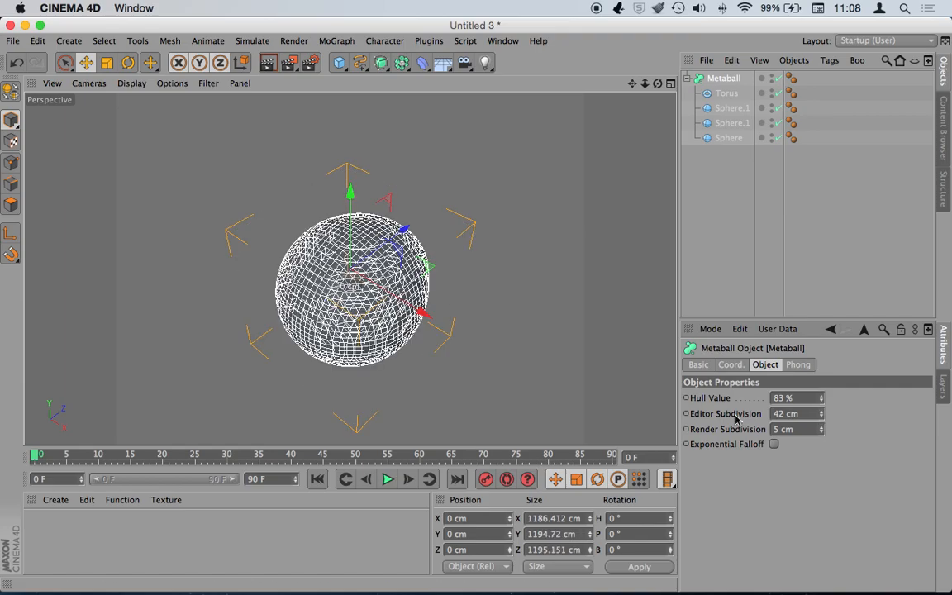
{"action": "left_click_drag", "start_coordinate": [350, 197], "coordinate": [349, 152]}
- Reposition the Torus to Y -747.839 cm and shrink its ring further, comparing with the Metaball off
{"action": "left_click", "coordinate": [727, 93]}
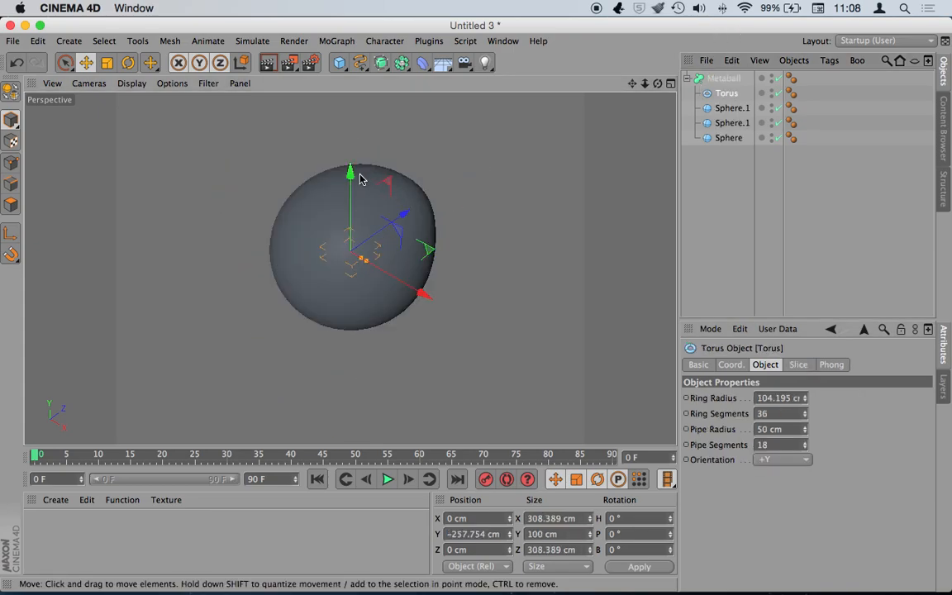
{"action": "left_click_drag", "start_coordinate": [351, 191], "coordinate": [352, 243]}
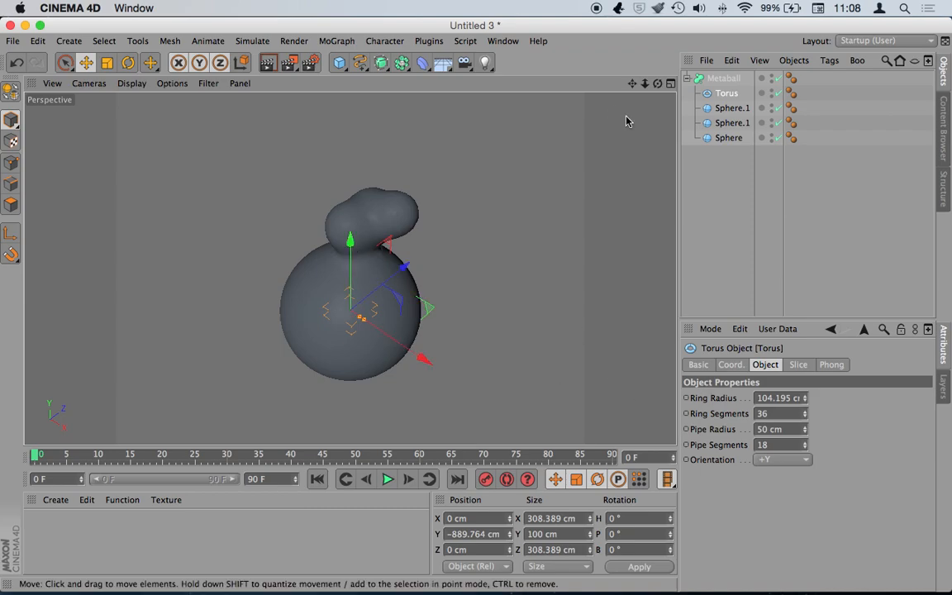
{"action": "scroll", "coordinate": [350, 267], "scroll_direction": "up", "scroll_amount": 3}
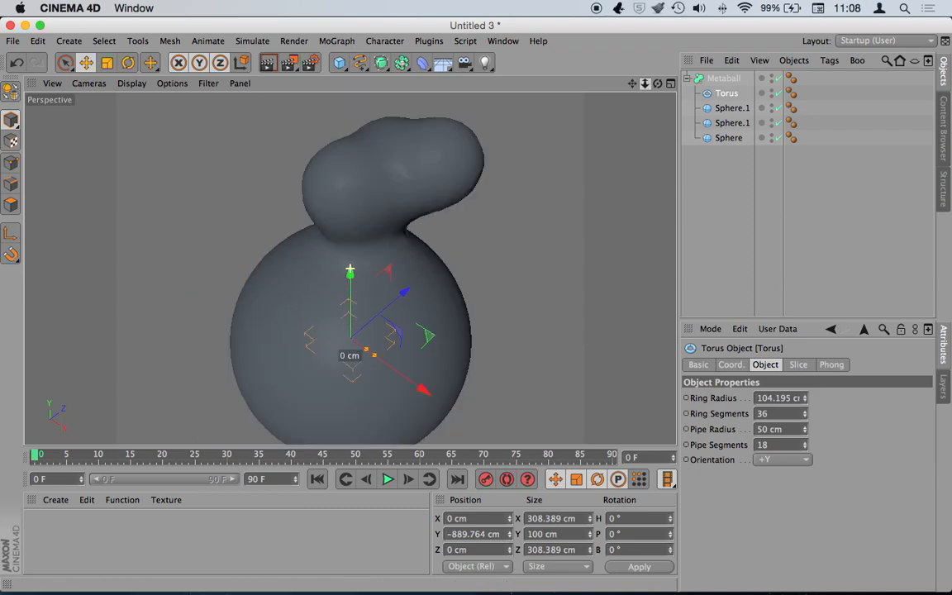
{"action": "left_click", "coordinate": [778, 78]}
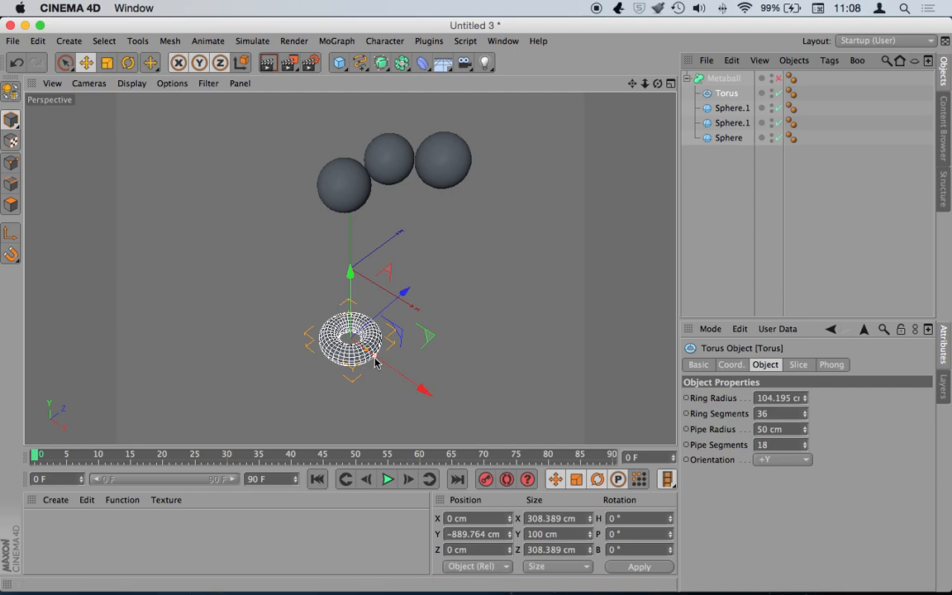
{"action": "left_click_drag", "start_coordinate": [367, 353], "coordinate": [363, 355]}
{"action": "left_click_drag", "start_coordinate": [350, 289], "coordinate": [350, 270]}
{"action": "left_click", "coordinate": [778, 78]}
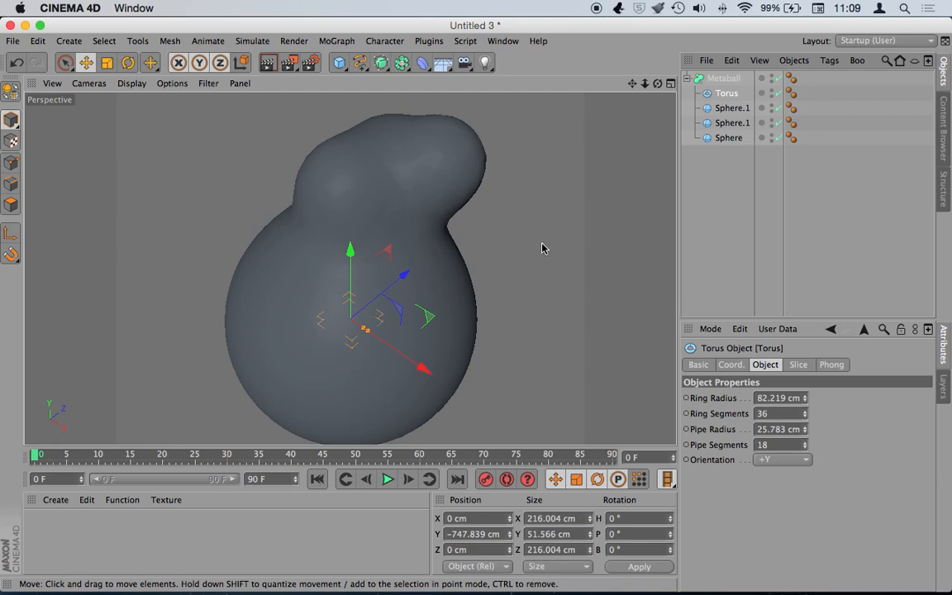
- Delete the Torus and reframe the viewport on the three-sphere blob
{"action": "key", "text": "Delete"}
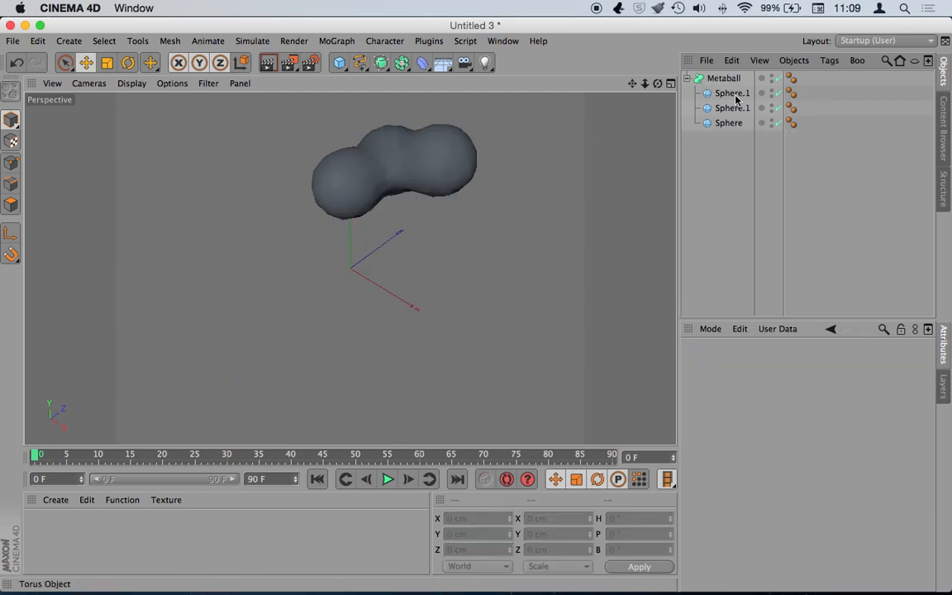
{"action": "left_click_drag", "start_coordinate": [645, 83], "coordinate": [710, 83]}
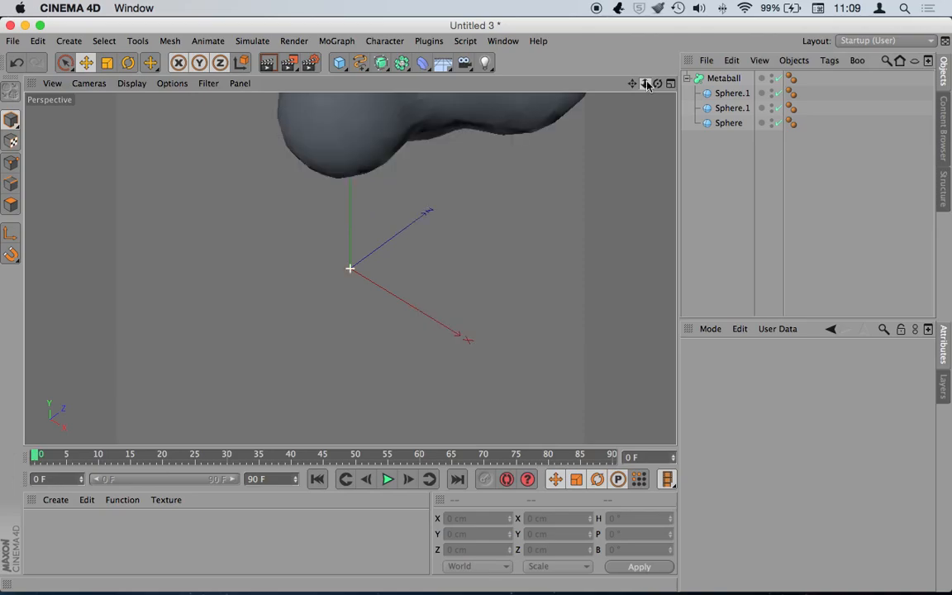
{"action": "left_click_drag", "start_coordinate": [632, 84], "coordinate": [599, 219]}
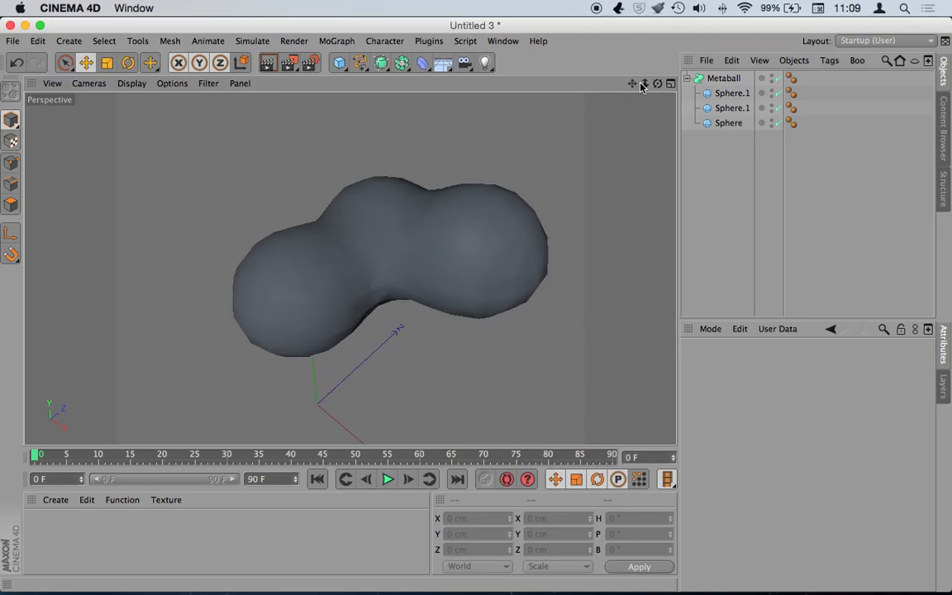
{"action": "left_click_drag", "start_coordinate": [658, 83], "coordinate": [660, 120]}
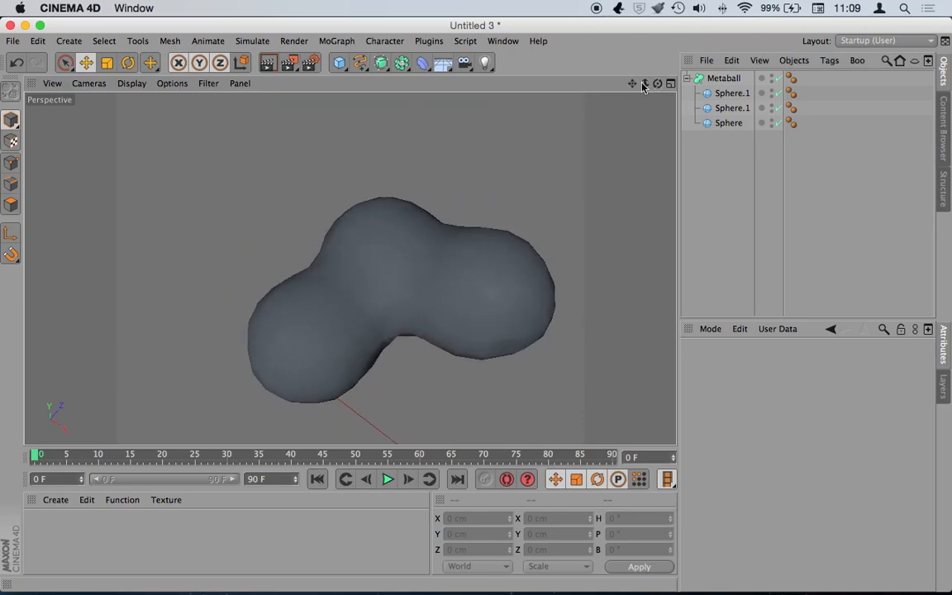
{"action": "left_click_drag", "start_coordinate": [632, 83], "coordinate": [625, 18]}
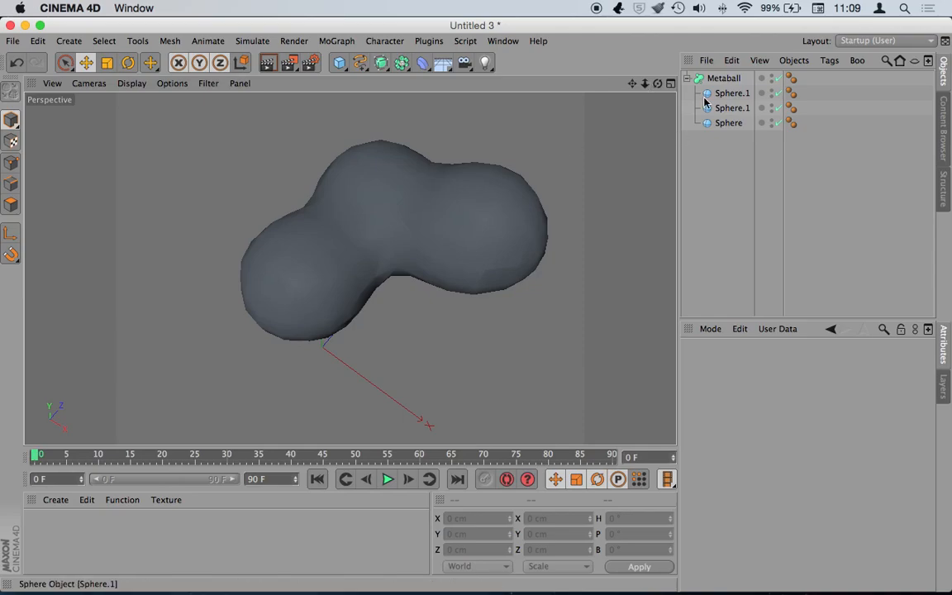
- Paste another Sphere.1 copy into the Metaball and move it down and along X
{"action": "left_click", "coordinate": [736, 95]}
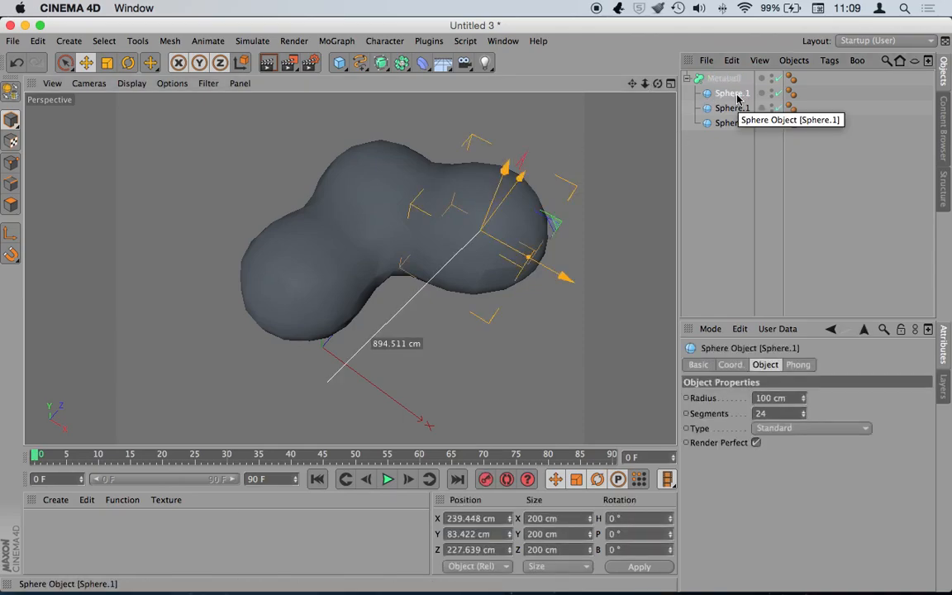
{"action": "key", "text": "super+c"}
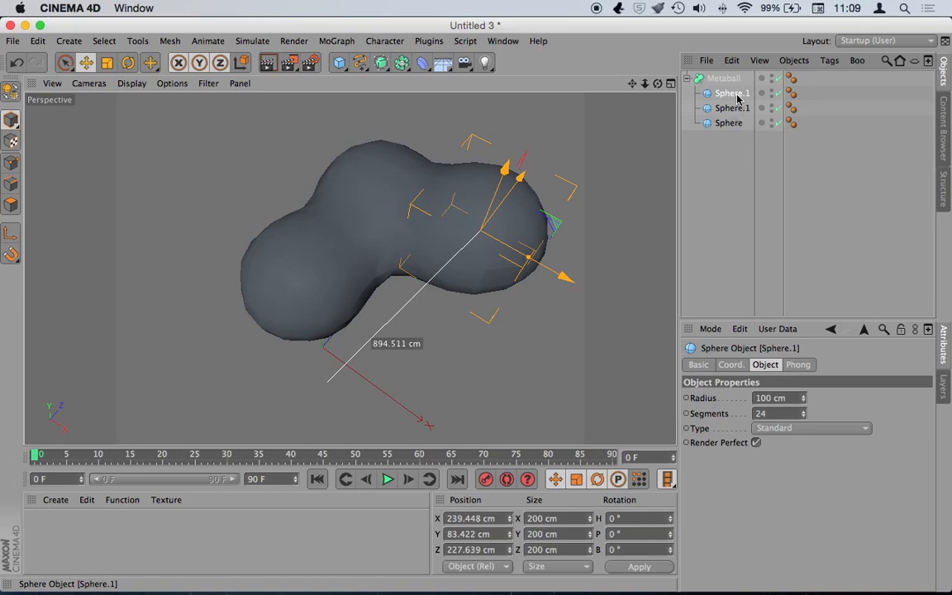
{"action": "key", "text": "super+v"}
{"action": "left_click_drag", "start_coordinate": [519, 178], "coordinate": [445, 302]}
{"action": "left_click_drag", "start_coordinate": [724, 79], "coordinate": [725, 100]}
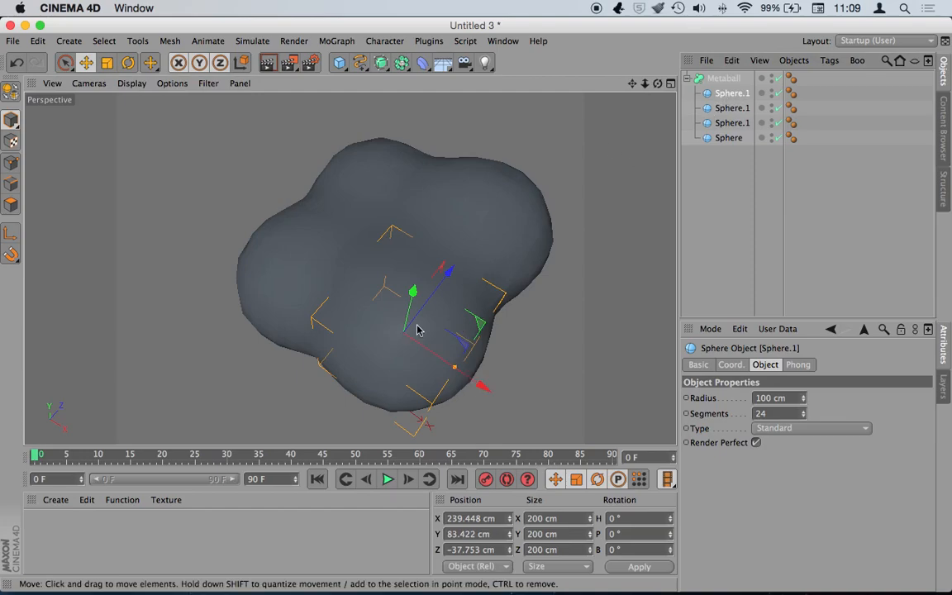
{"action": "left_click_drag", "start_coordinate": [412, 291], "coordinate": [416, 332]}
{"action": "left_click_drag", "start_coordinate": [469, 401], "coordinate": [511, 430]}
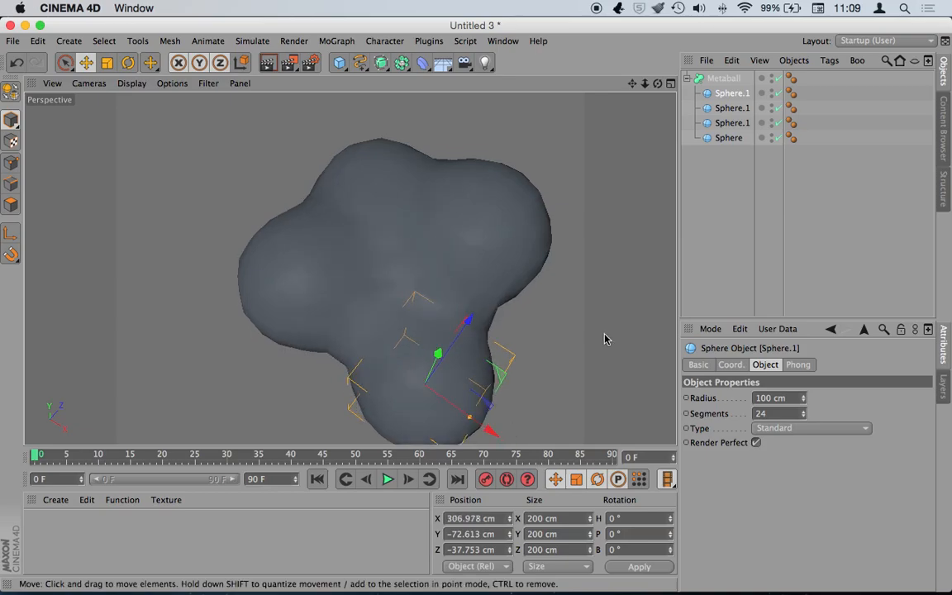
{"action": "mouse_move", "coordinate": [658, 83]}
{"action": "left_mouse_down"}
{"action": "mouse_move", "coordinate": [636, 41]}
{"action": "mouse_move", "coordinate": [661, 43]}
{"action": "mouse_move", "coordinate": [658, 84]}
{"action": "left_mouse_up"}
- Raise the original Sphere upward so it blends with the other lobes
{"action": "left_click", "coordinate": [733, 108]}
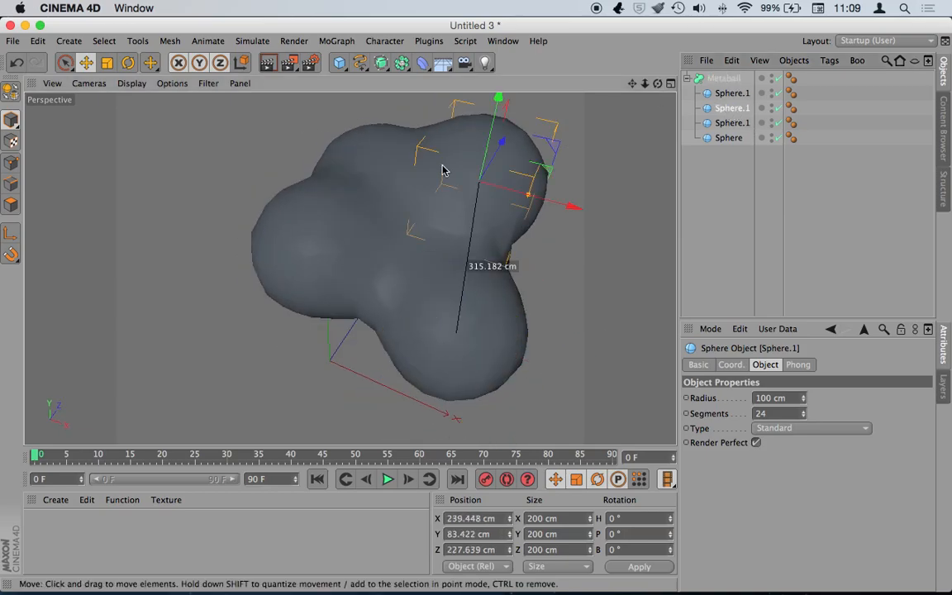
{"action": "left_click", "coordinate": [730, 138]}
{"action": "left_click_drag", "start_coordinate": [304, 179], "coordinate": [306, 148]}
{"action": "left_click_drag", "start_coordinate": [659, 85], "coordinate": [645, 89]}
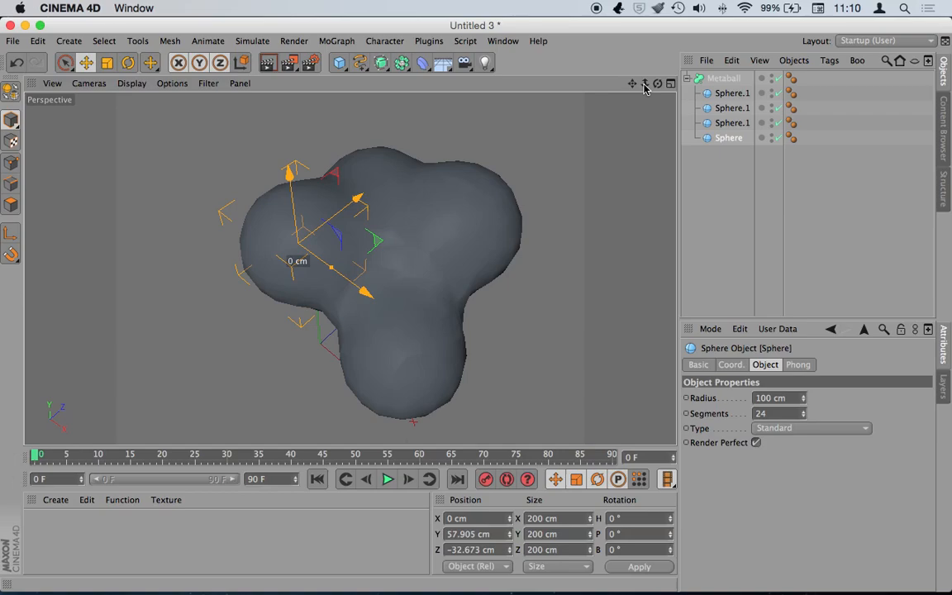
- Push the sphere back to Z -68.351 cm and orbit around the reshaped metaball blob
{"action": "mouse_move", "coordinate": [357, 198]}
{"action": "left_mouse_down"}
{"action": "mouse_move", "coordinate": [419, 132]}
{"action": "mouse_move", "coordinate": [315, 221]}
{"action": "mouse_move", "coordinate": [294, 219]}
{"action": "mouse_move", "coordinate": [341, 207]}
{"action": "left_mouse_up"}
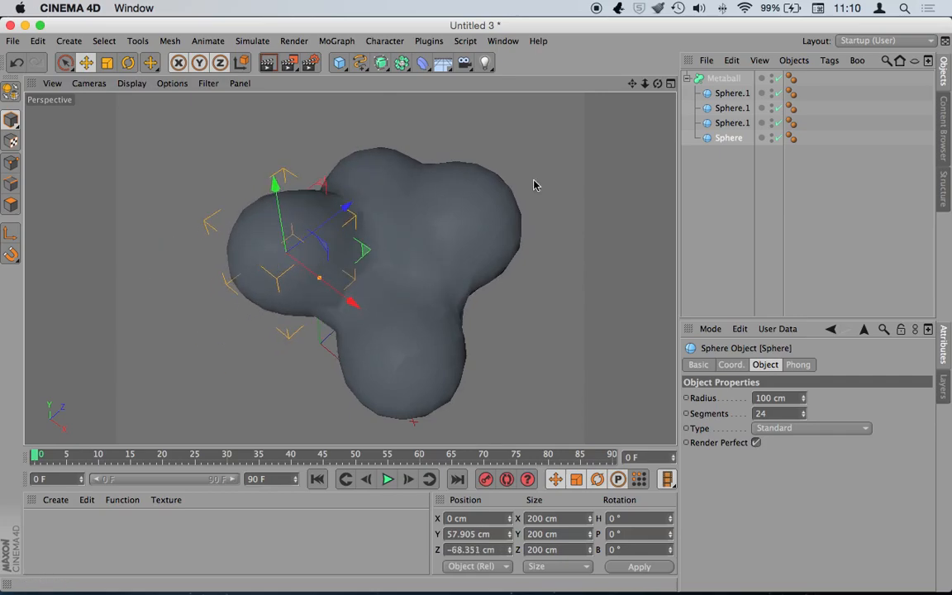
{"action": "left_click_drag", "start_coordinate": [657, 84], "coordinate": [636, 88]}
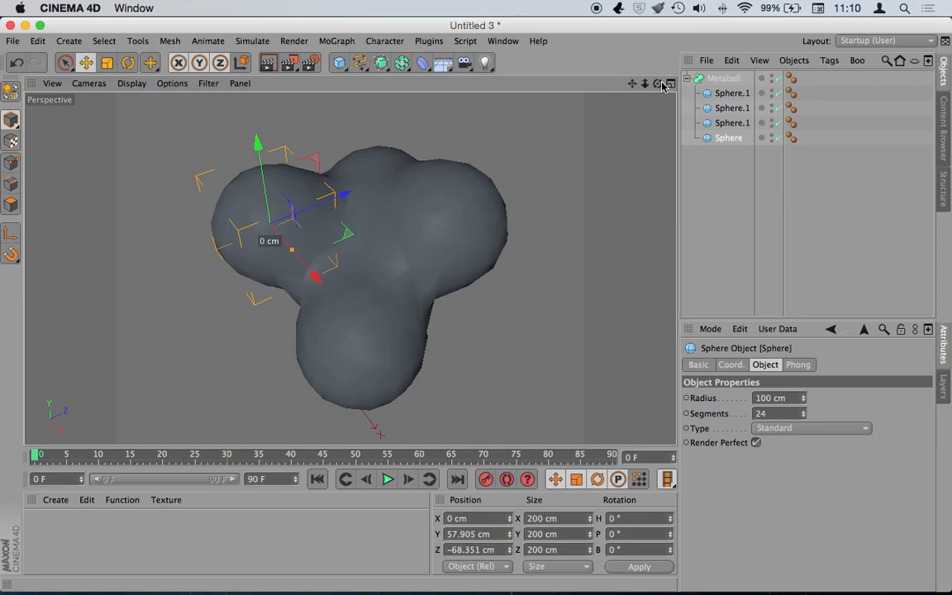
{"action": "mouse_move", "coordinate": [658, 83]}
{"action": "left_mouse_down"}
{"action": "mouse_move", "coordinate": [529, 115]}
{"action": "mouse_move", "coordinate": [504, 100]}
{"action": "left_mouse_up"}
{"action": "mouse_move", "coordinate": [25, 592]}
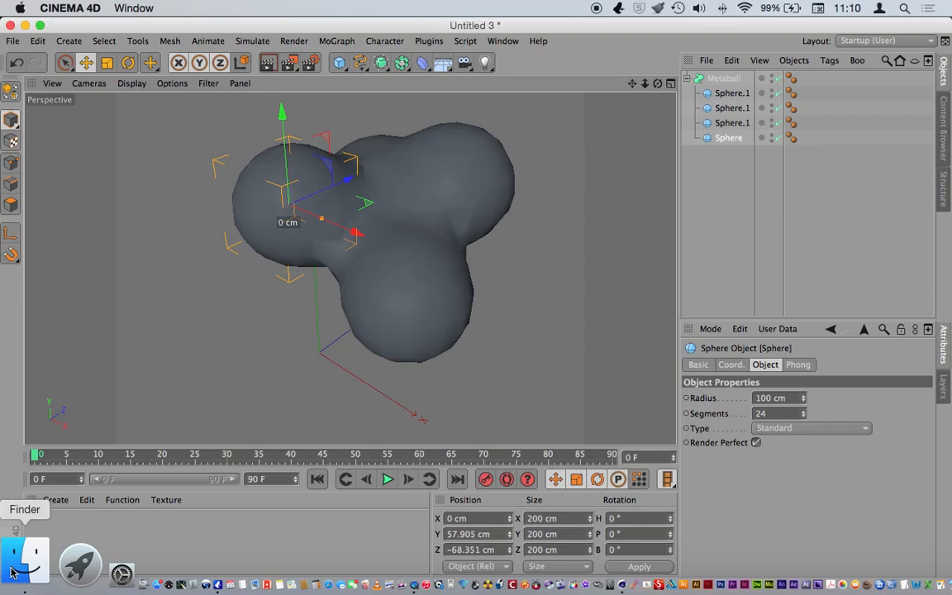
- Open a Finder window, move it aside, and go to the SHD-files drive
{"action": "left_click", "coordinate": [12, 570]}
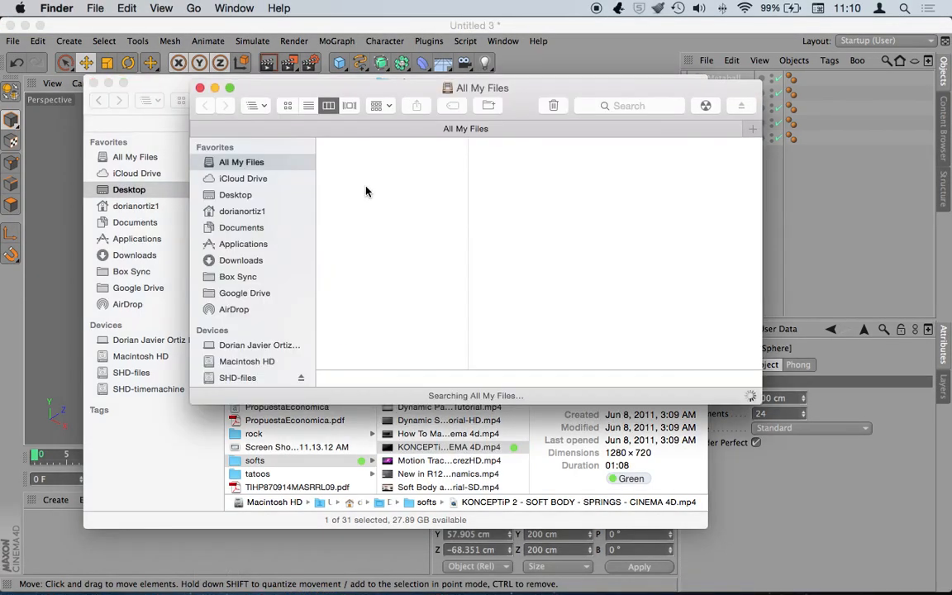
{"action": "left_click_drag", "start_coordinate": [412, 83], "coordinate": [401, 24]}
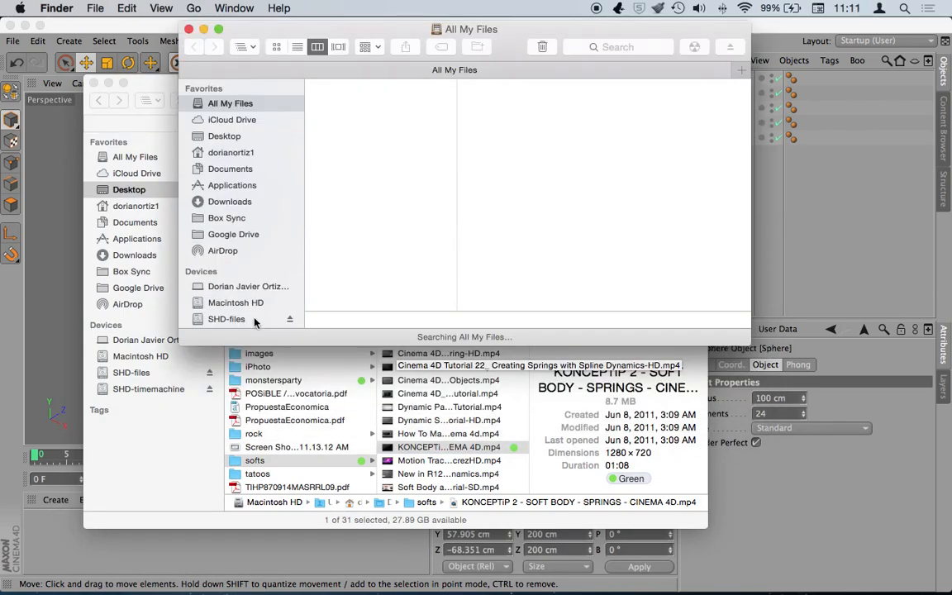
{"action": "left_click", "coordinate": [227, 319]}
- Browse to __proyectos › ld › works and Quick Look EditTroquitoFinal-iPhone.m4v
{"action": "left_click", "coordinate": [339, 85]}
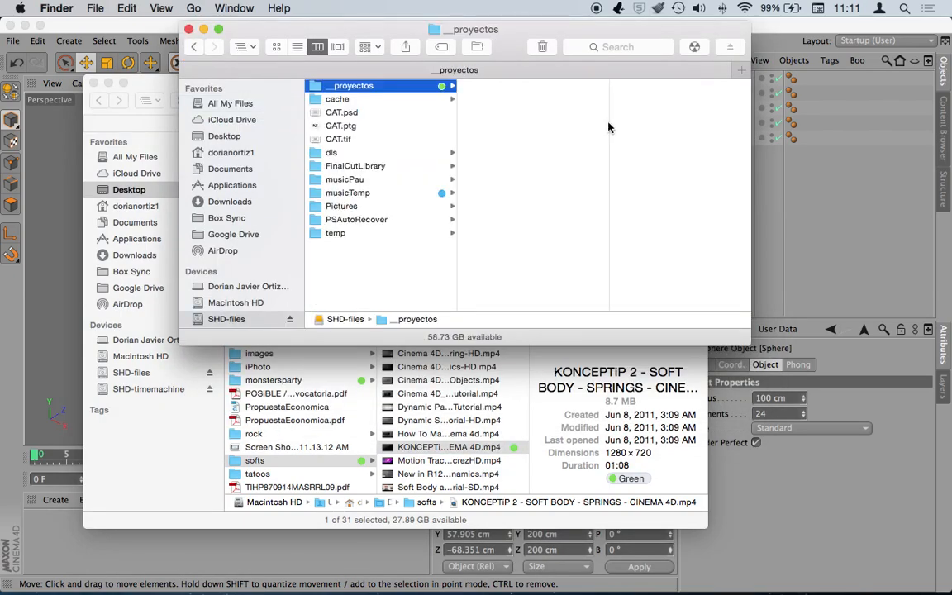
{"action": "left_click", "coordinate": [541, 153]}
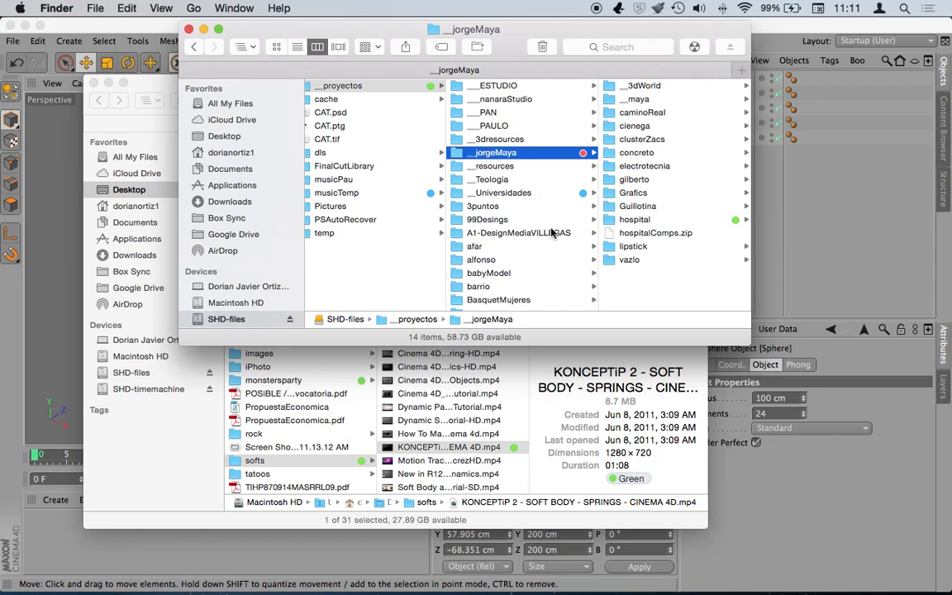
{"action": "scroll", "coordinate": [552, 234], "scroll_direction": "down", "scroll_amount": 10}
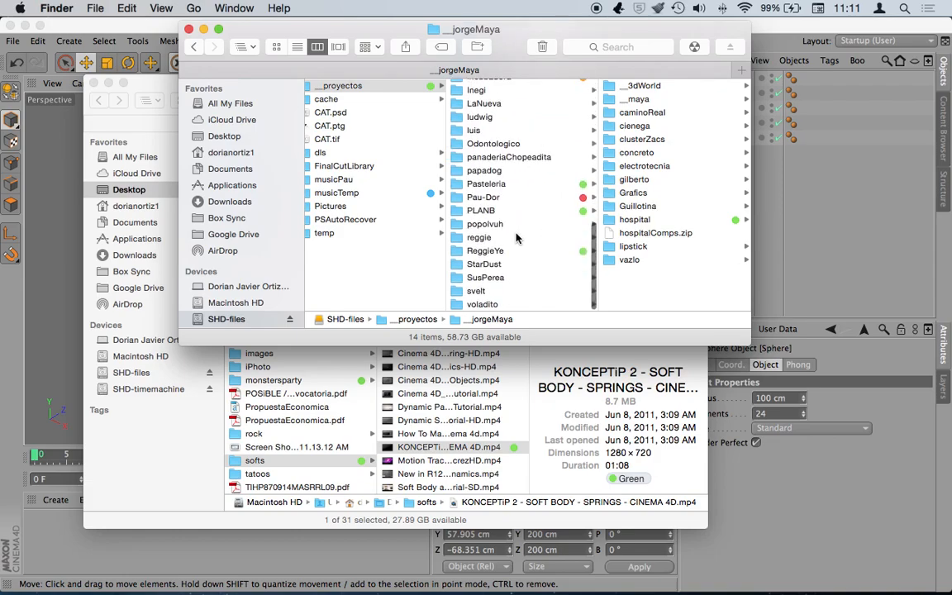
{"action": "scroll", "coordinate": [544, 171], "scroll_direction": "up", "scroll_amount": 5}
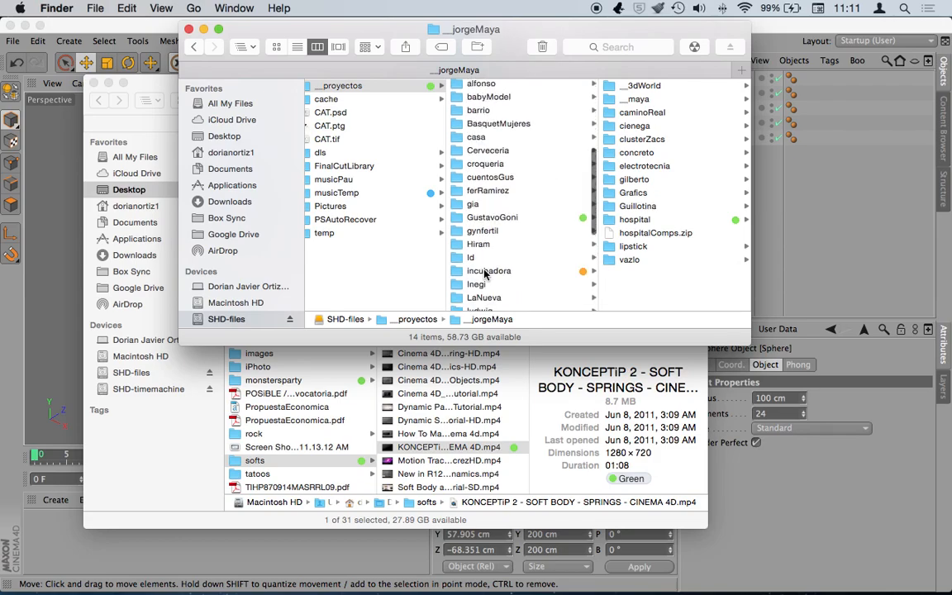
{"action": "left_click", "coordinate": [488, 257]}
{"action": "left_click", "coordinate": [647, 180]}
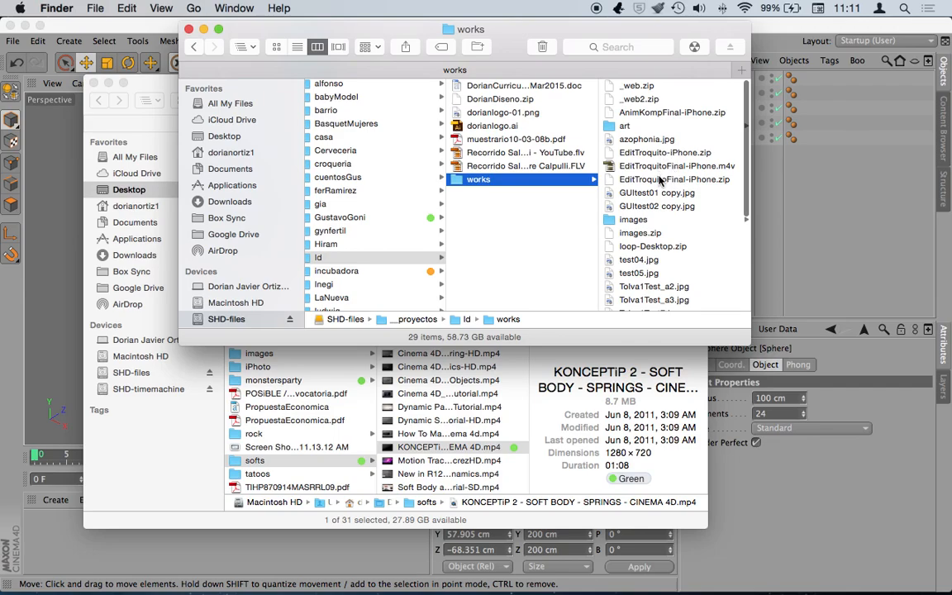
{"action": "left_click", "coordinate": [661, 166]}
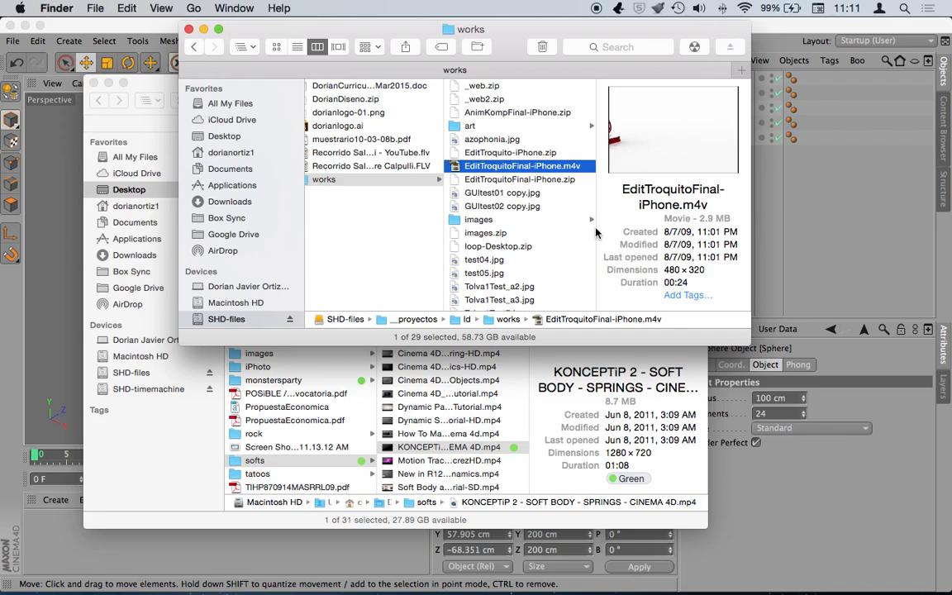
{"action": "key", "text": "space"}
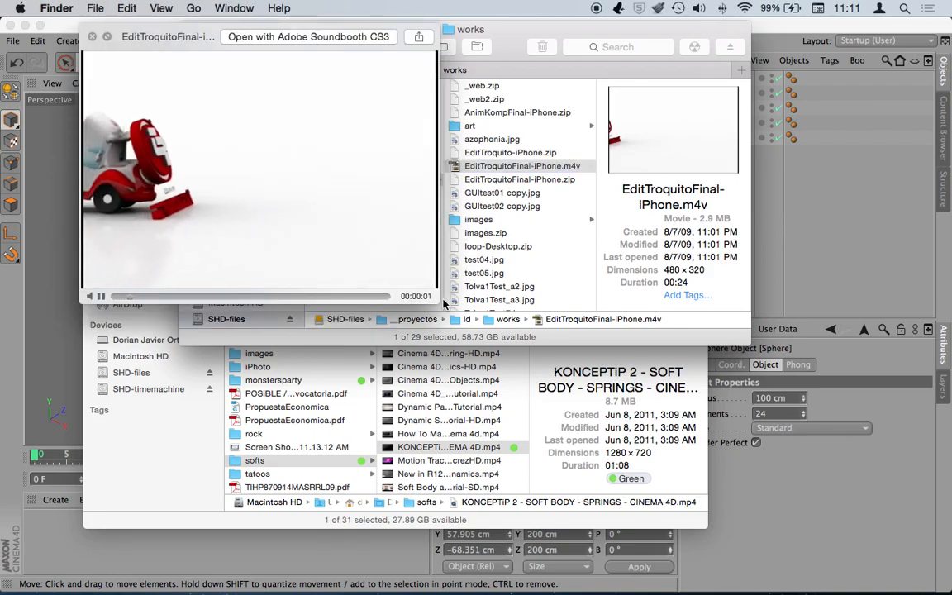
{"action": "left_click_drag", "start_coordinate": [438, 302], "coordinate": [759, 502]}
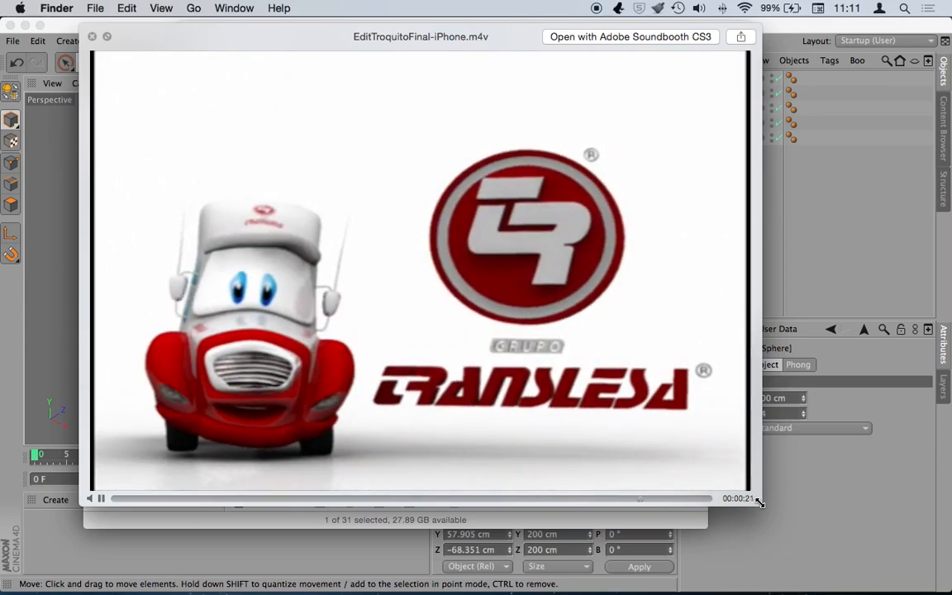
{"action": "key", "text": "space"}
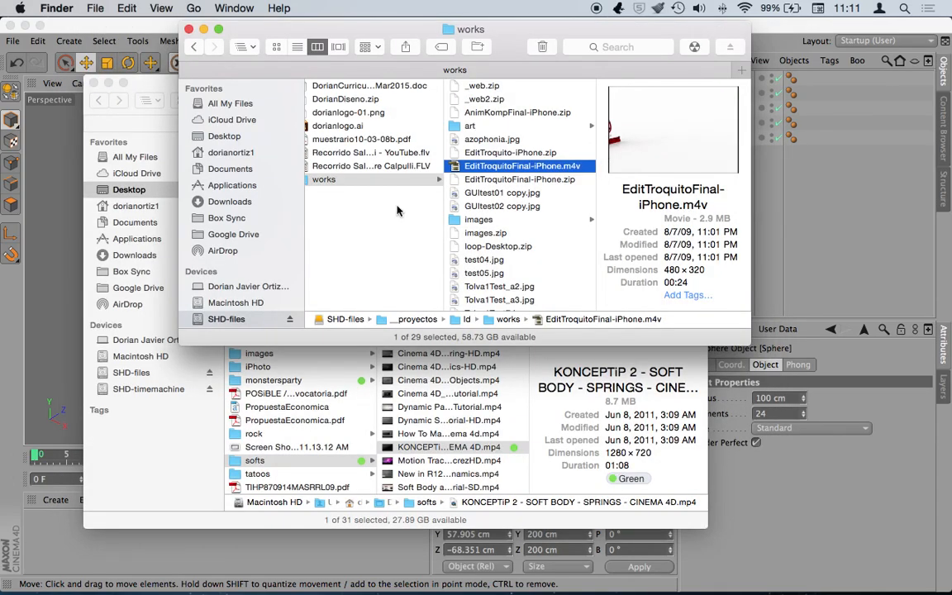
{"action": "scroll", "coordinate": [428, 192], "scroll_direction": "left", "scroll_amount": 2}
{"action": "scroll", "coordinate": [428, 192], "scroll_direction": "left", "scroll_amount": 3}
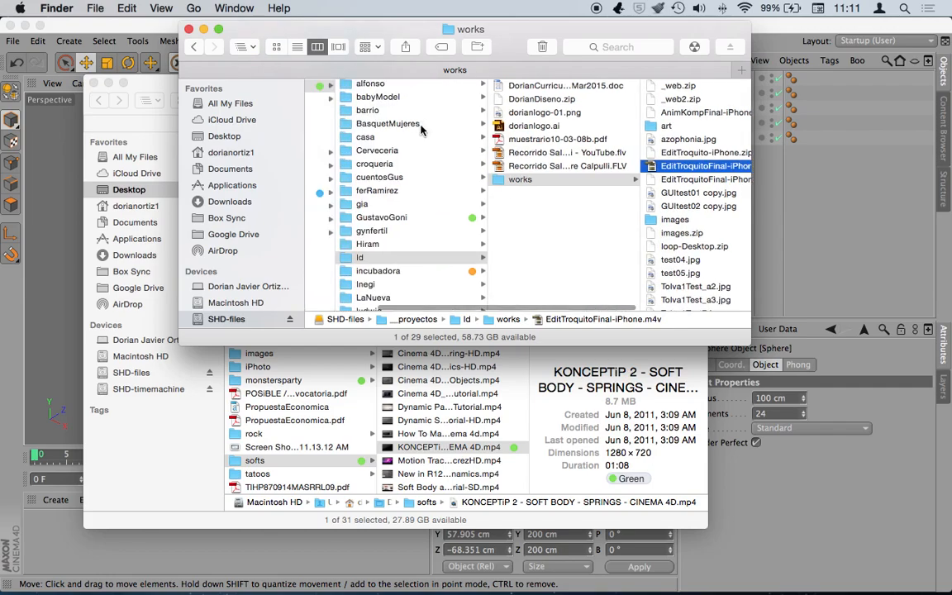
{"action": "scroll", "coordinate": [427, 143], "scroll_direction": "up", "scroll_amount": 5}
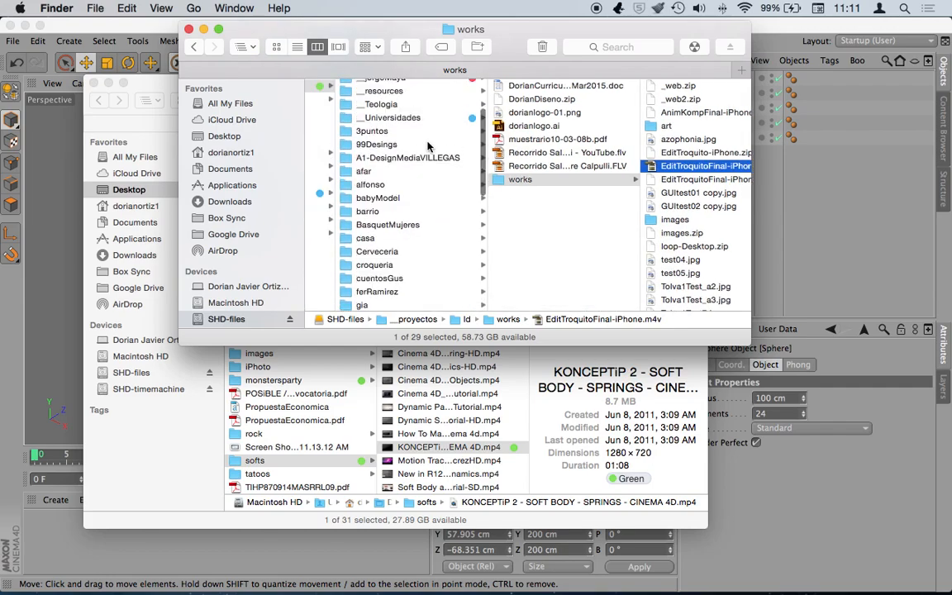
{"action": "scroll", "coordinate": [428, 145], "scroll_direction": "up", "scroll_amount": 4}
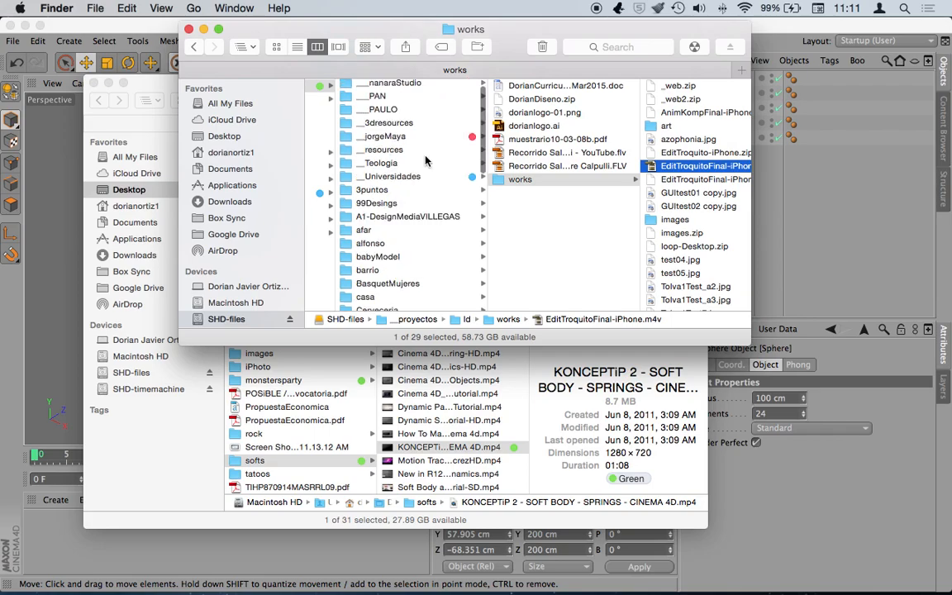
{"action": "left_click", "coordinate": [385, 151]}
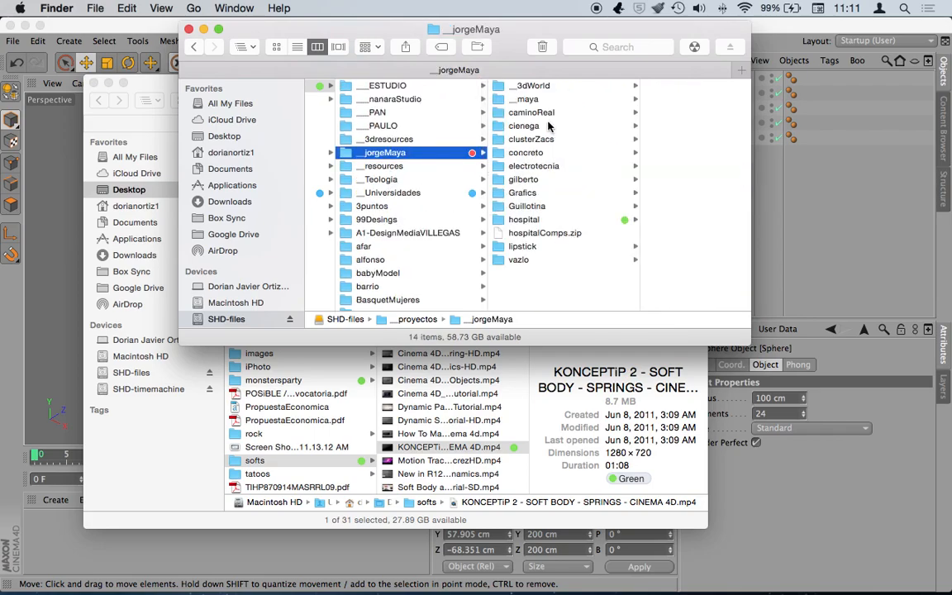
{"action": "left_click", "coordinate": [552, 152]}
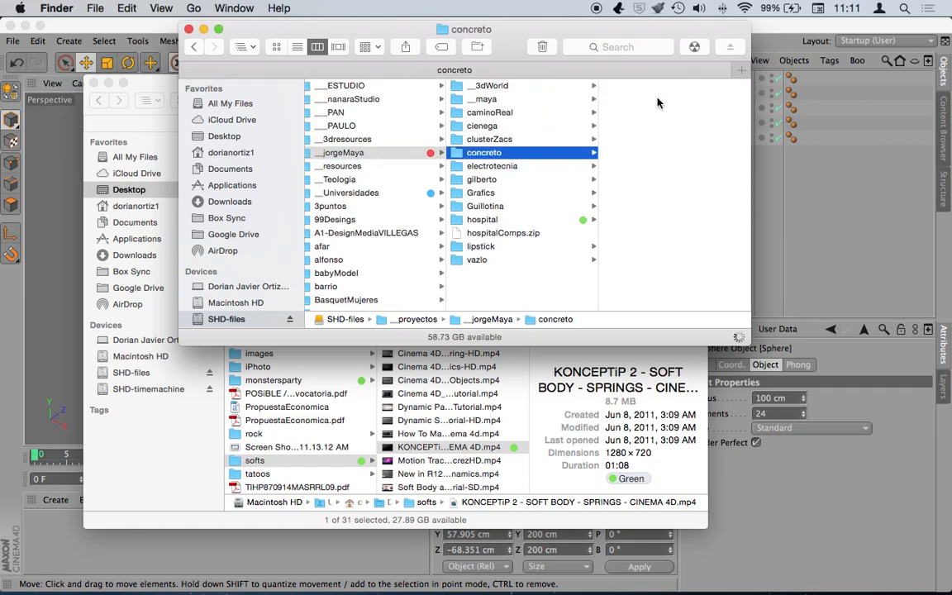
{"action": "left_click", "coordinate": [702, 99]}
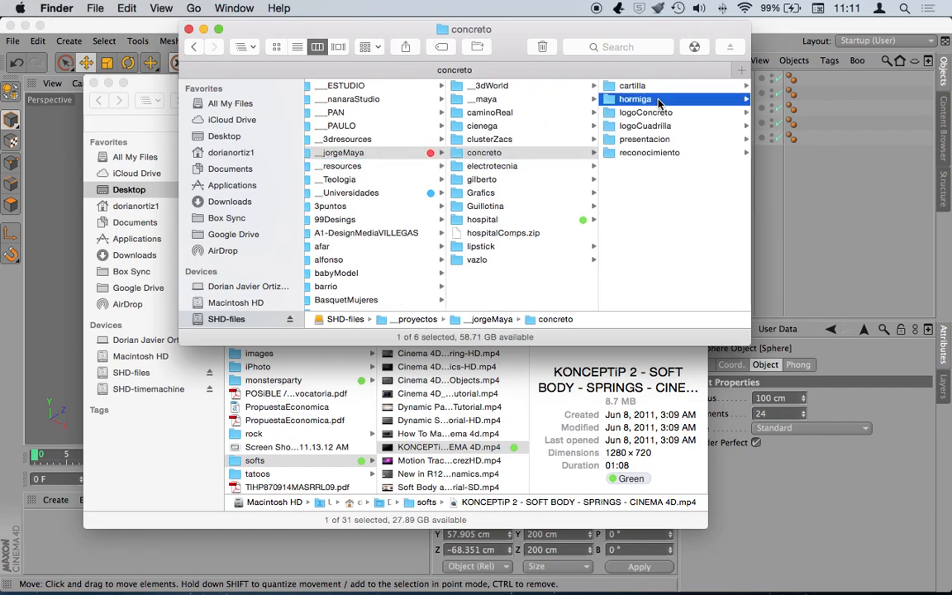
{"action": "left_click", "coordinate": [612, 86]}
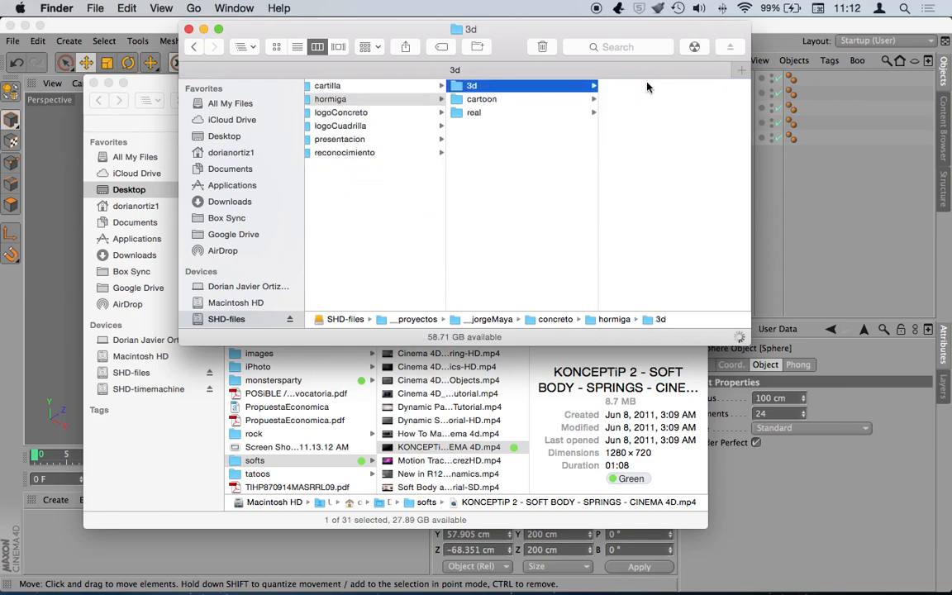
{"action": "scroll", "coordinate": [680, 264], "scroll_direction": "down", "scroll_amount": 5}
{"action": "left_click", "coordinate": [677, 276]}
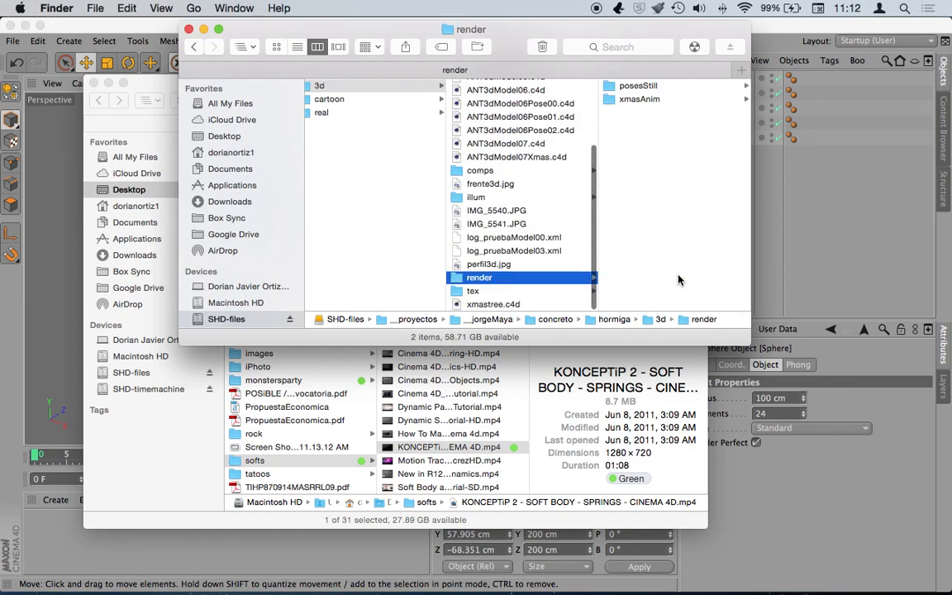
- Look through the xmasAnim and posesStill folders
{"action": "left_click", "coordinate": [652, 99]}
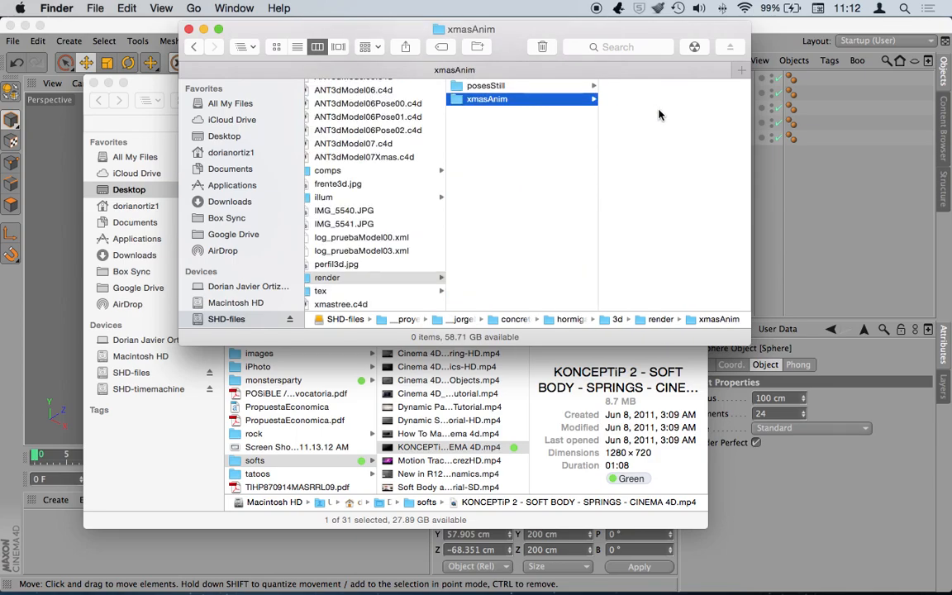
{"action": "left_click", "coordinate": [537, 87]}
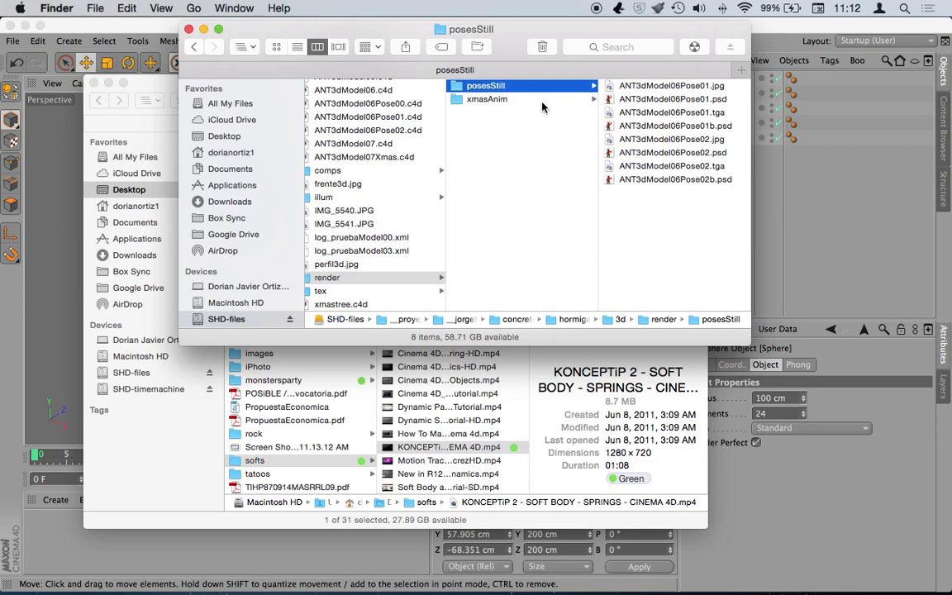
{"action": "scroll", "coordinate": [342, 235], "scroll_direction": "left", "scroll_amount": 3}
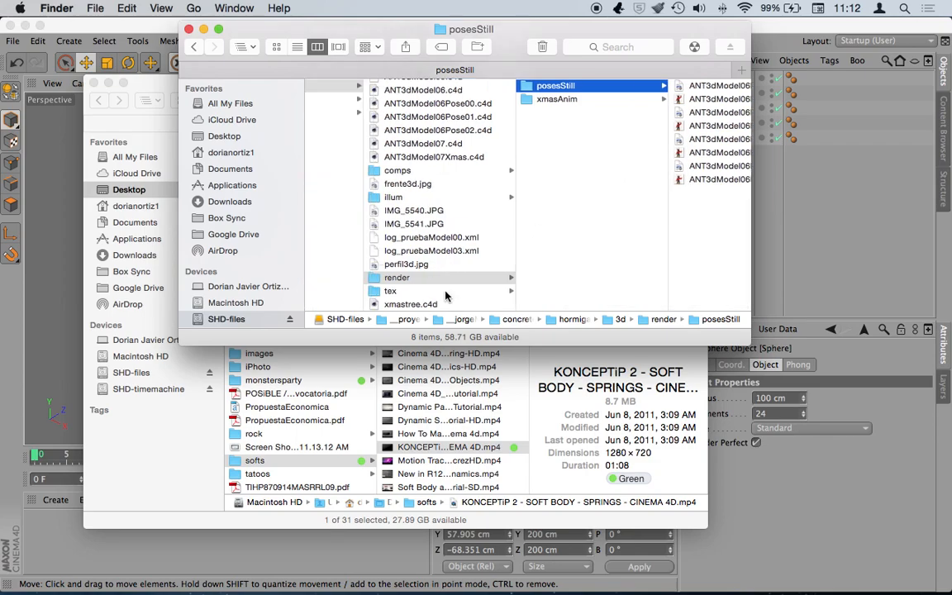
{"action": "left_click", "coordinate": [591, 100]}
{"action": "left_click", "coordinate": [534, 86]}
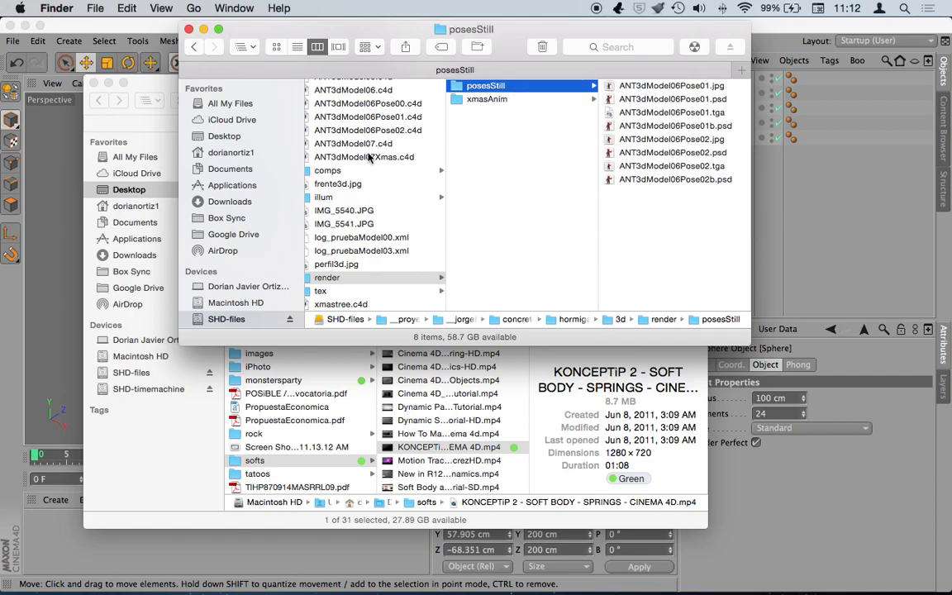
{"action": "scroll", "coordinate": [369, 157], "scroll_direction": "left", "scroll_amount": 2}
{"action": "scroll", "coordinate": [368, 157], "scroll_direction": "up", "scroll_amount": 3}
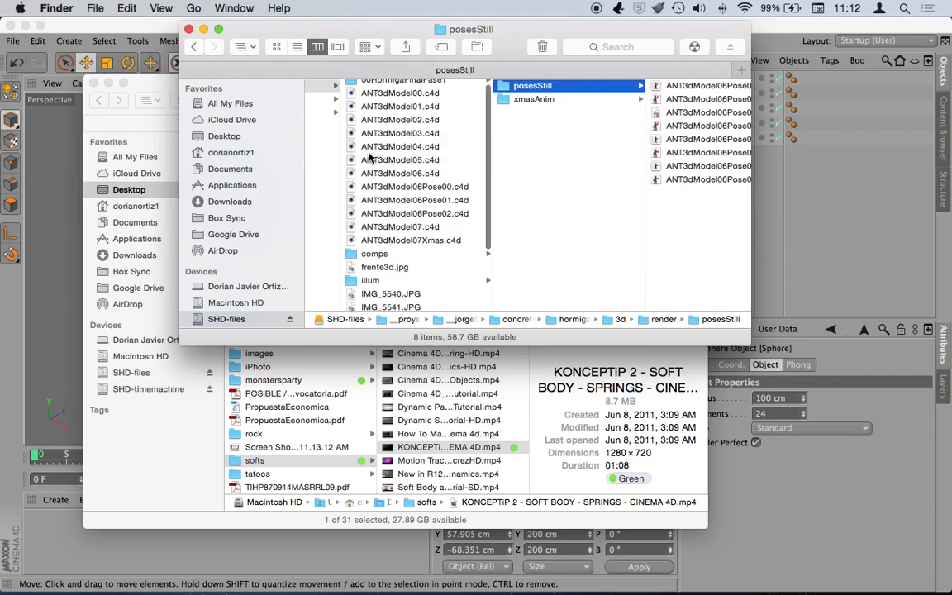
- Open 00HormigaFinalFase1 › hormiga3DfinalFase1 › comps › render, listing its three movies
{"action": "left_click", "coordinate": [380, 86]}
{"action": "left_click", "coordinate": [576, 85]}
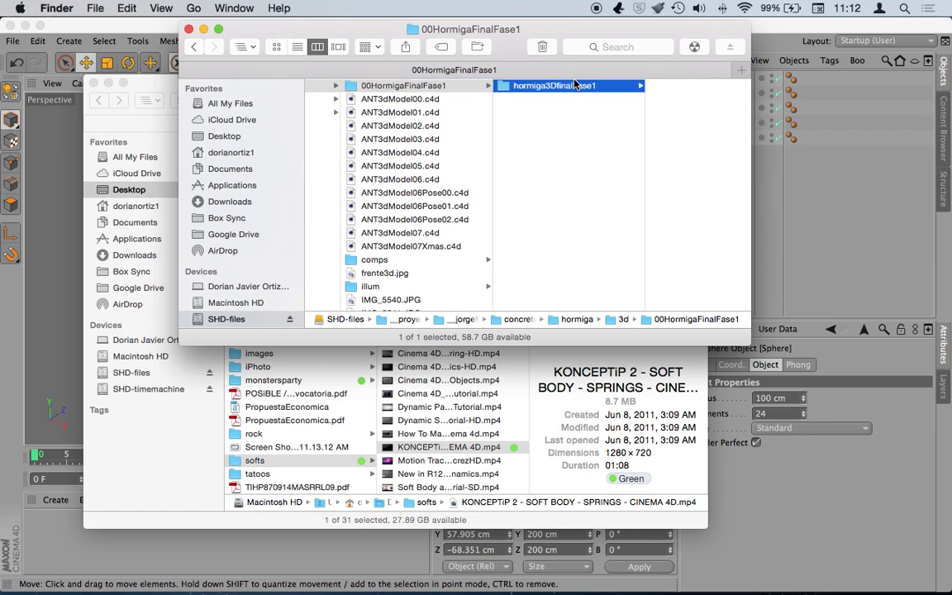
{"action": "left_click", "coordinate": [418, 244]}
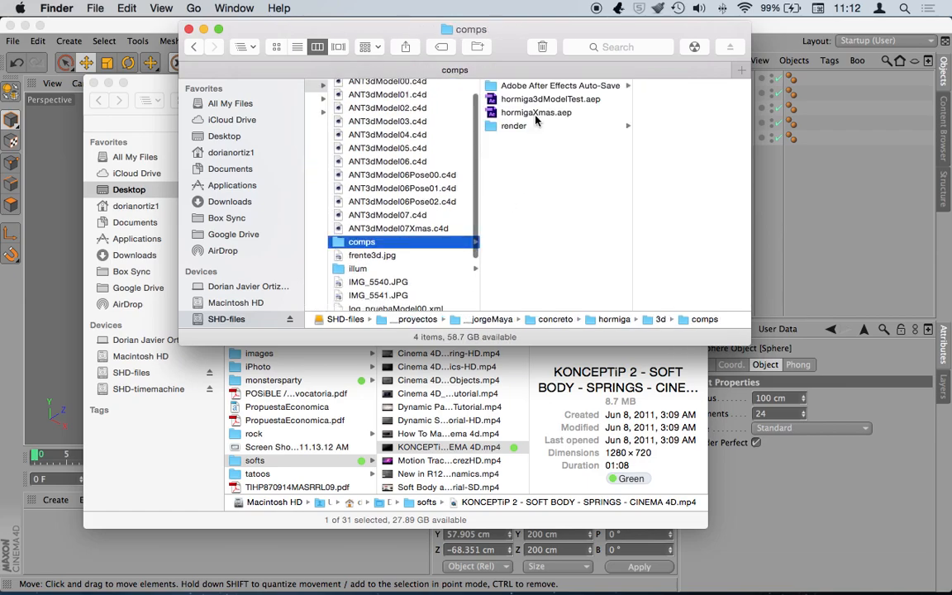
{"action": "left_click", "coordinate": [527, 130]}
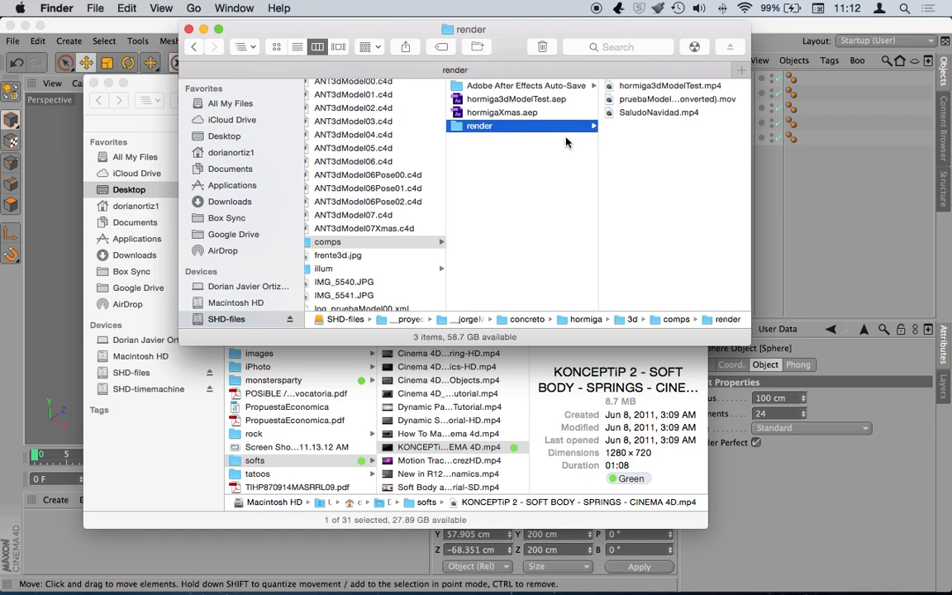
- Play SaludoNavidad.mp4, rewind it to the start, and pause on the waving pose
{"action": "left_click", "coordinate": [656, 114]}
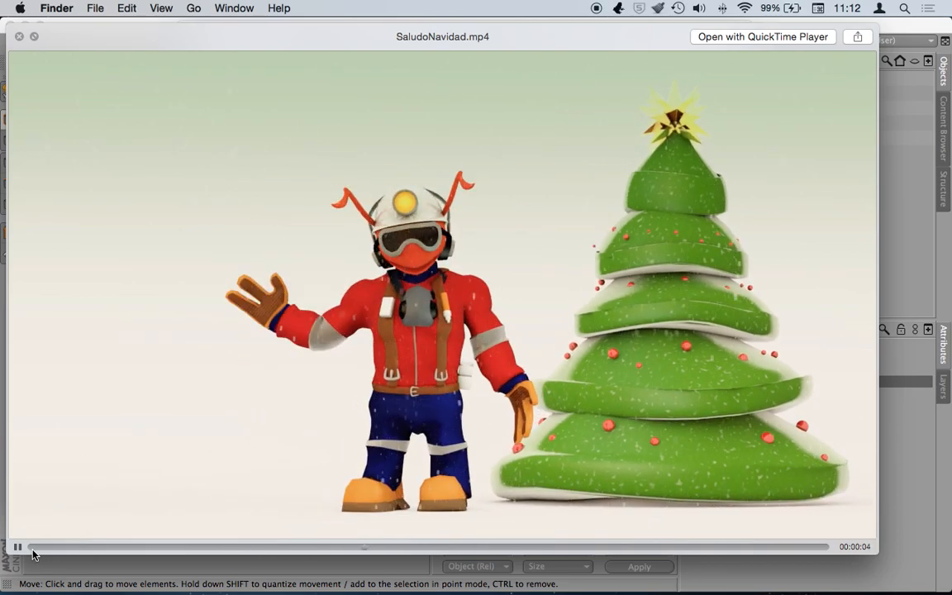
{"action": "left_click", "coordinate": [17, 546]}
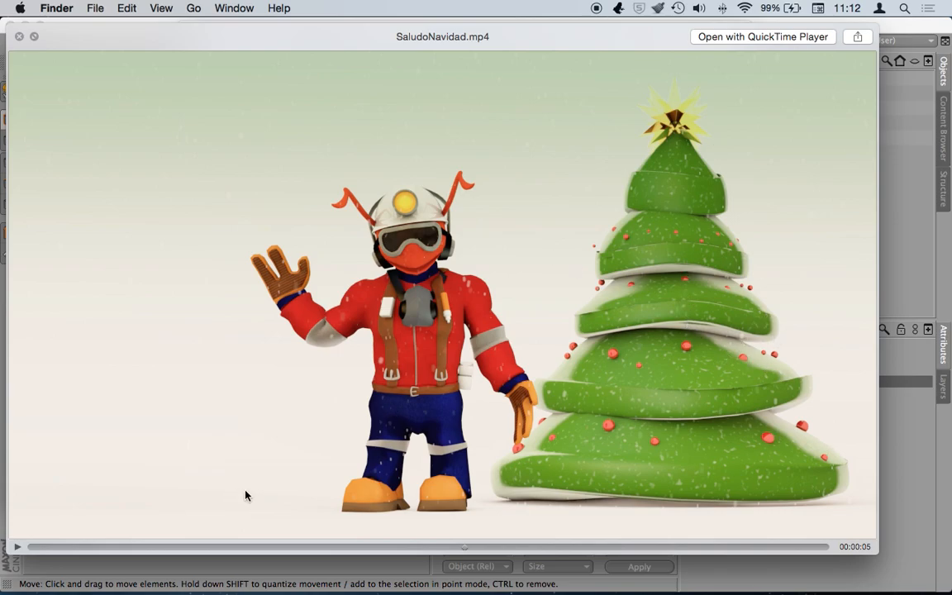
{"action": "left_click_drag", "start_coordinate": [460, 549], "coordinate": [231, 546]}
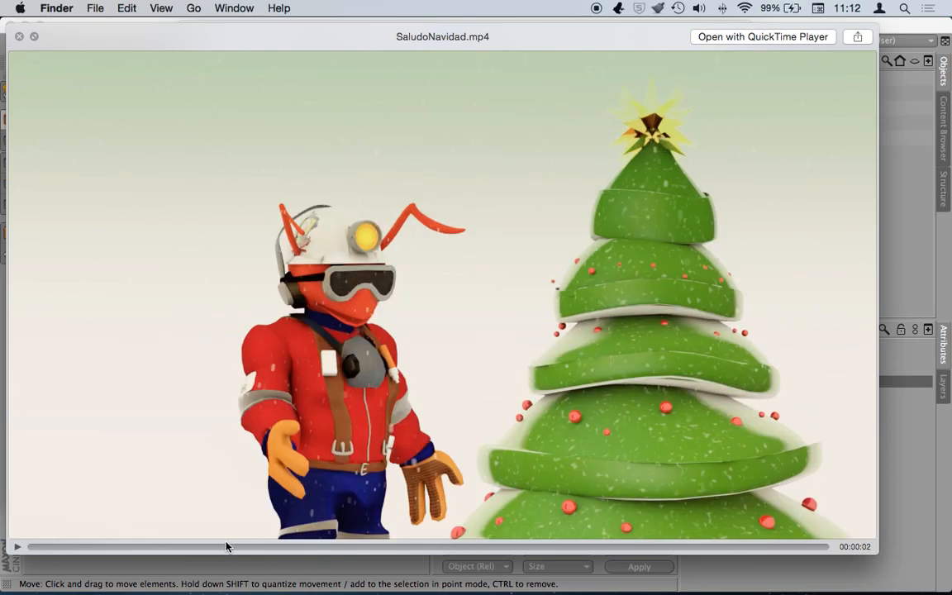
{"action": "left_click_drag", "start_coordinate": [35, 549], "coordinate": [31, 551]}
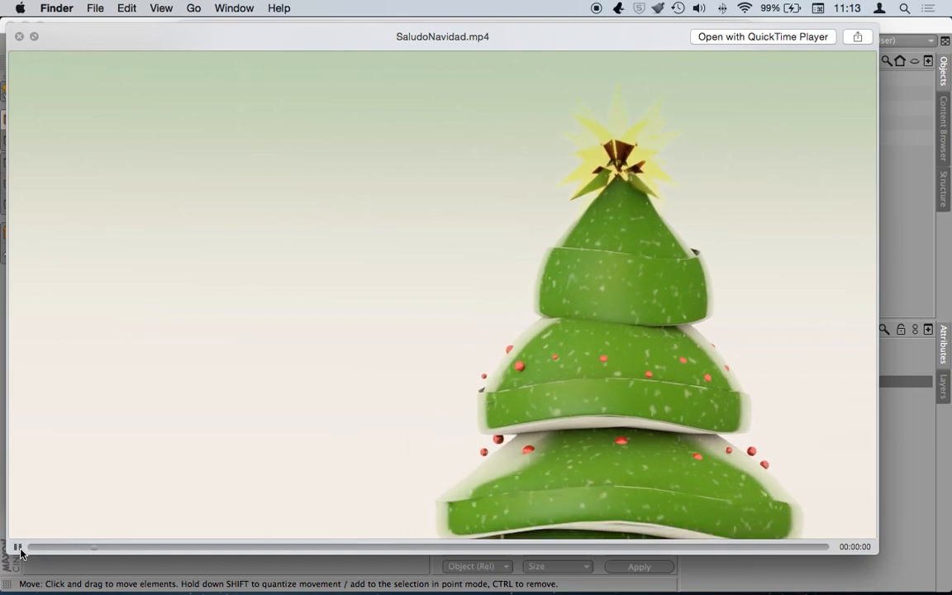
{"action": "left_click", "coordinate": [20, 551]}
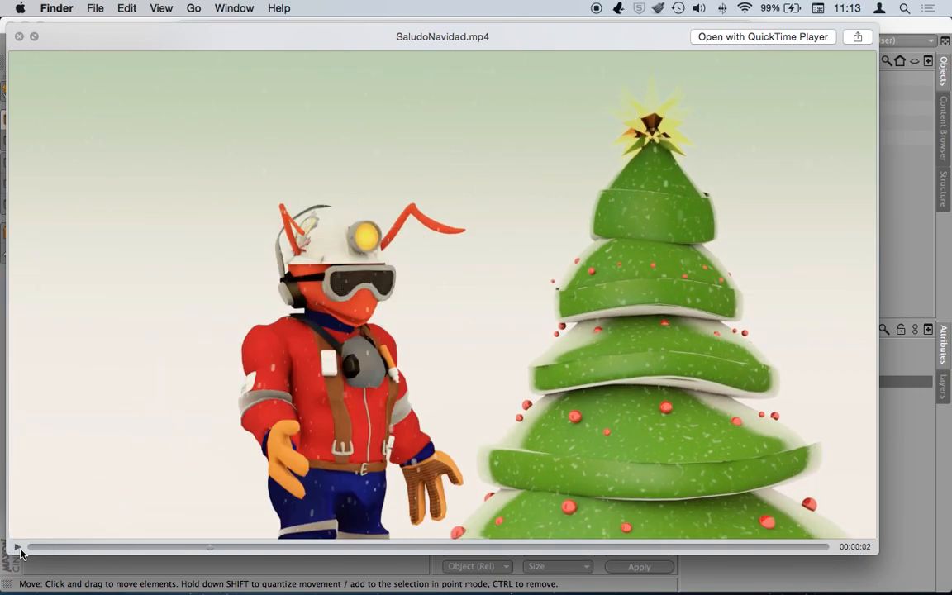
{"action": "left_click", "coordinate": [19, 551]}
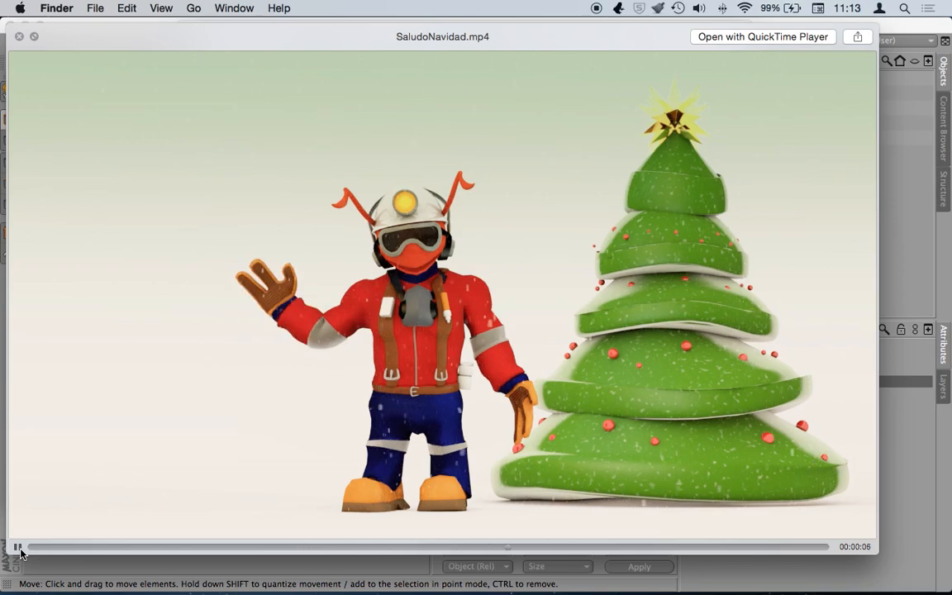
{"action": "left_click", "coordinate": [18, 549]}
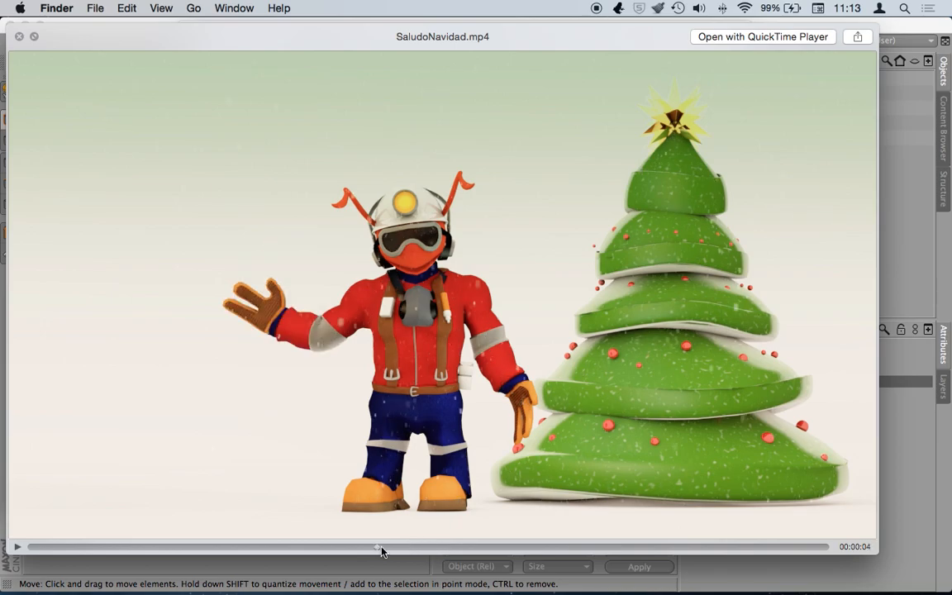
- Scrub the clip to the waving character near two seconds, then close the preview
{"action": "left_click", "coordinate": [244, 546]}
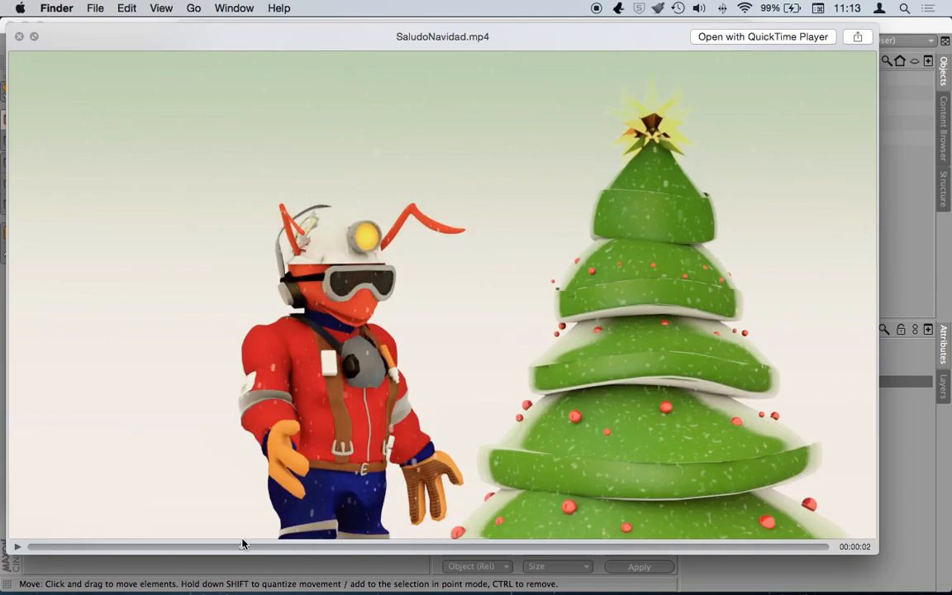
{"action": "left_click_drag", "start_coordinate": [197, 545], "coordinate": [260, 545]}
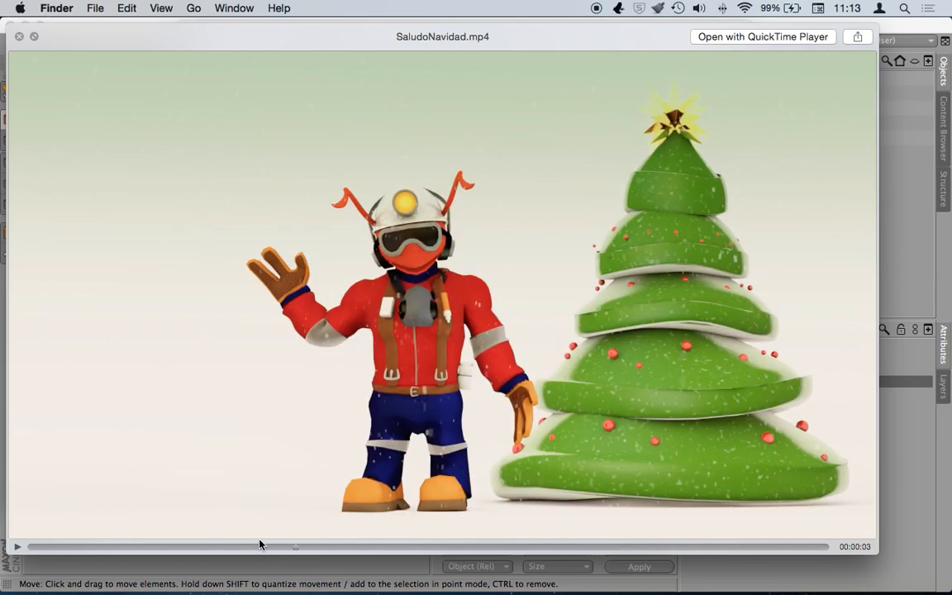
{"action": "key", "text": "space"}
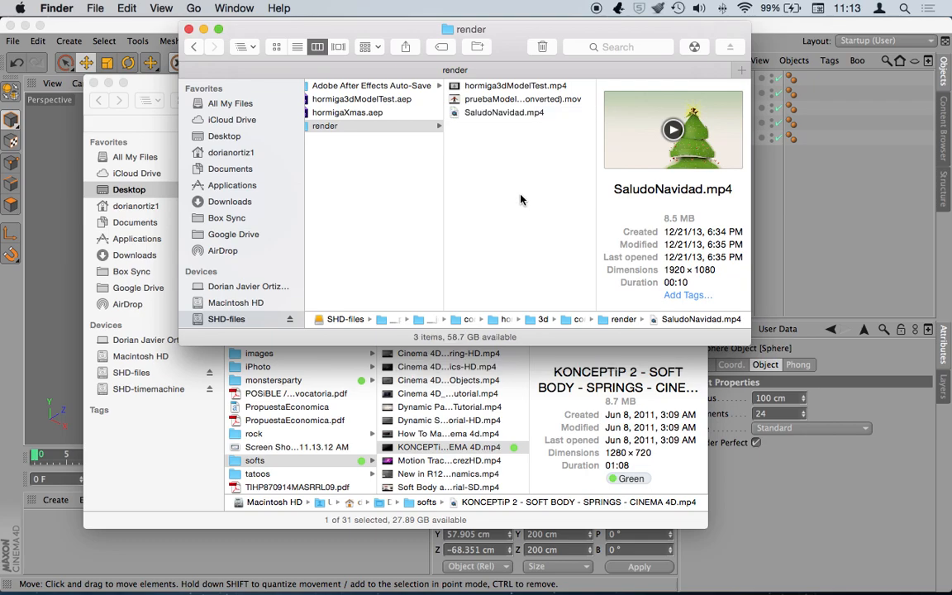
- Close the render folder window, move the softs window aside, and return to Cinema 4D
{"action": "left_click", "coordinate": [506, 249]}
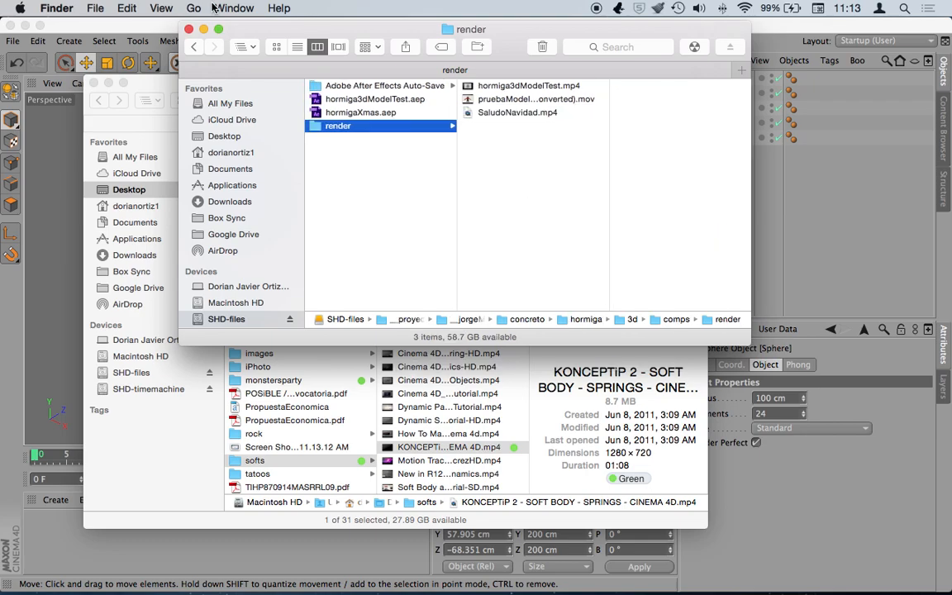
{"action": "left_click", "coordinate": [187, 31]}
{"action": "left_click_drag", "start_coordinate": [178, 84], "coordinate": [225, 122]}
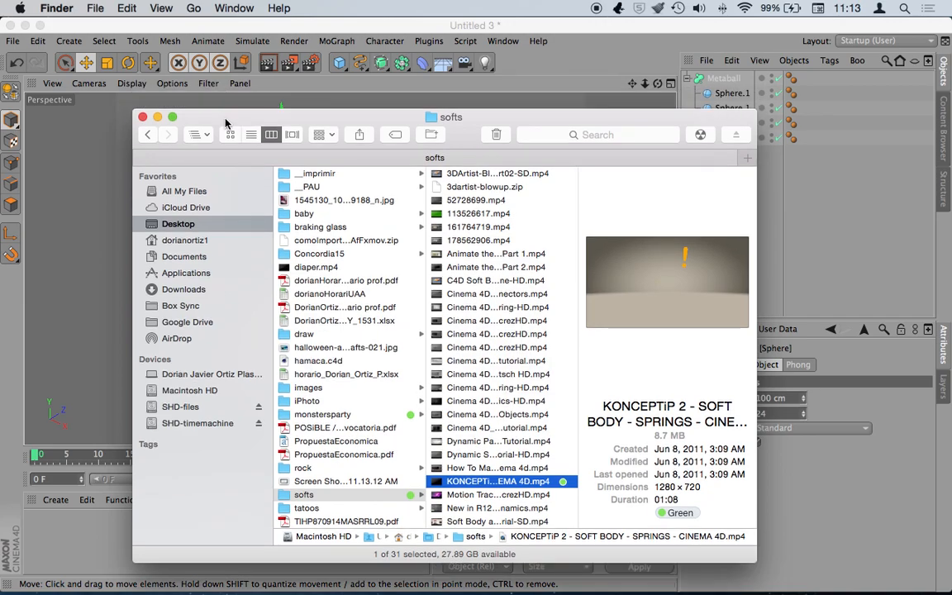
{"action": "left_click", "coordinate": [579, 39]}
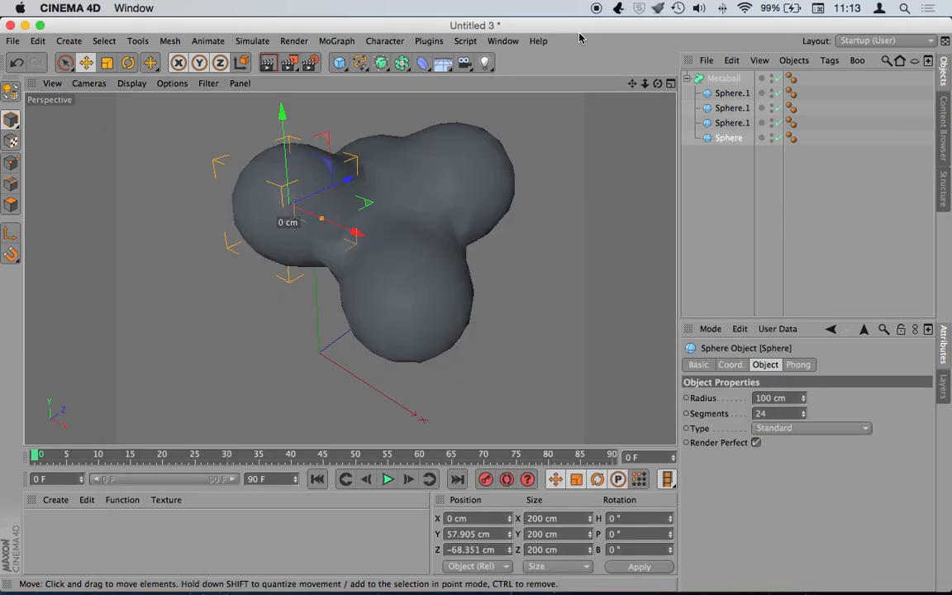
- Render the Metaball blob to the Picture Viewer at 800x600, then close Untitled 3
{"action": "left_click", "coordinate": [724, 79]}
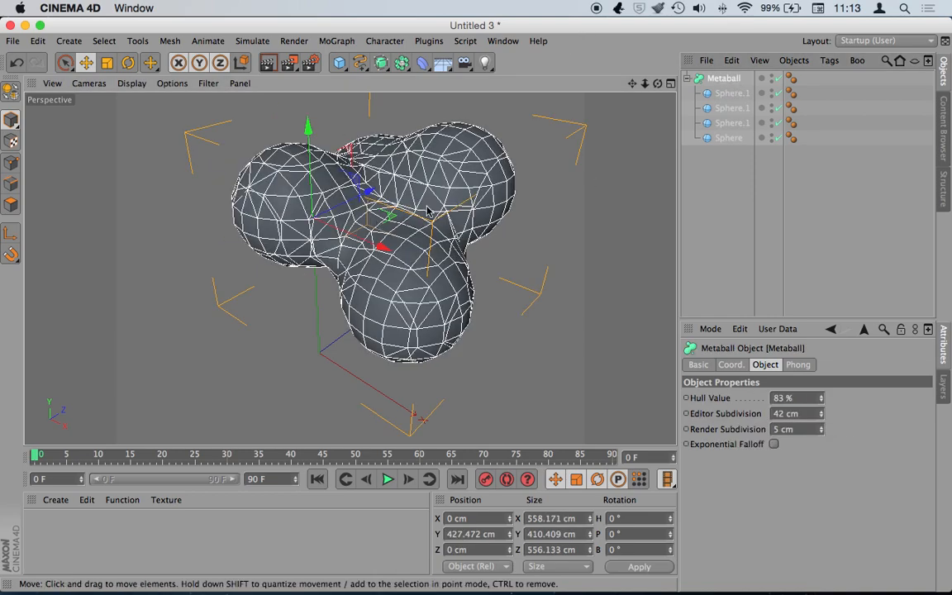
{"action": "left_click", "coordinate": [273, 64]}
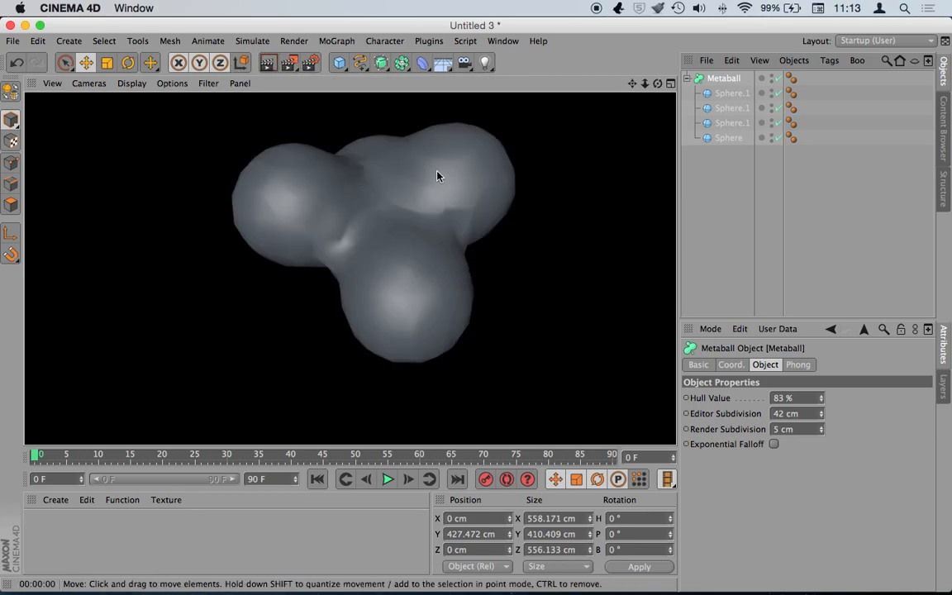
{"action": "left_click", "coordinate": [293, 66]}
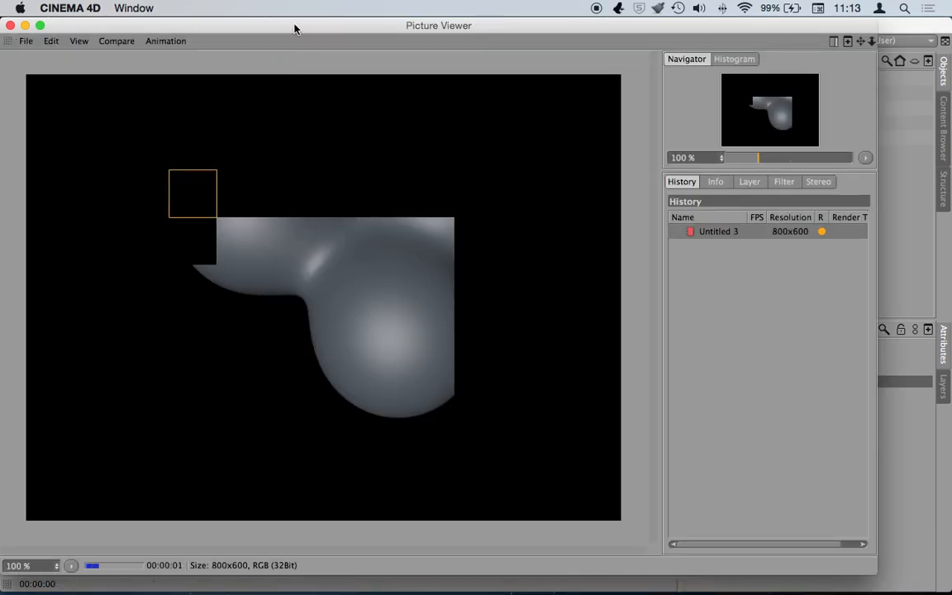
{"action": "left_click_drag", "start_coordinate": [295, 25], "coordinate": [435, 96]}
{"action": "left_click", "coordinate": [150, 95]}
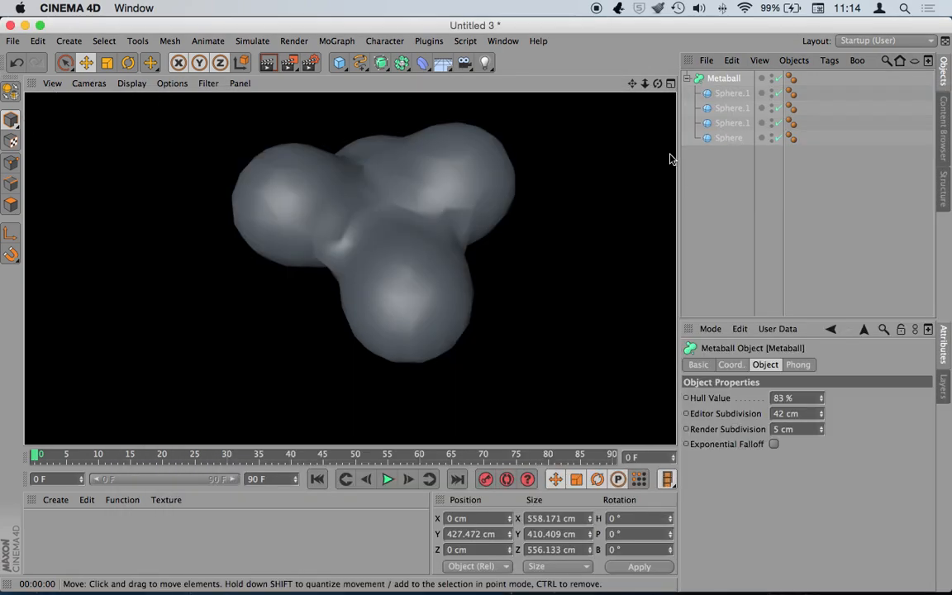
{"action": "key", "text": "super+w"}
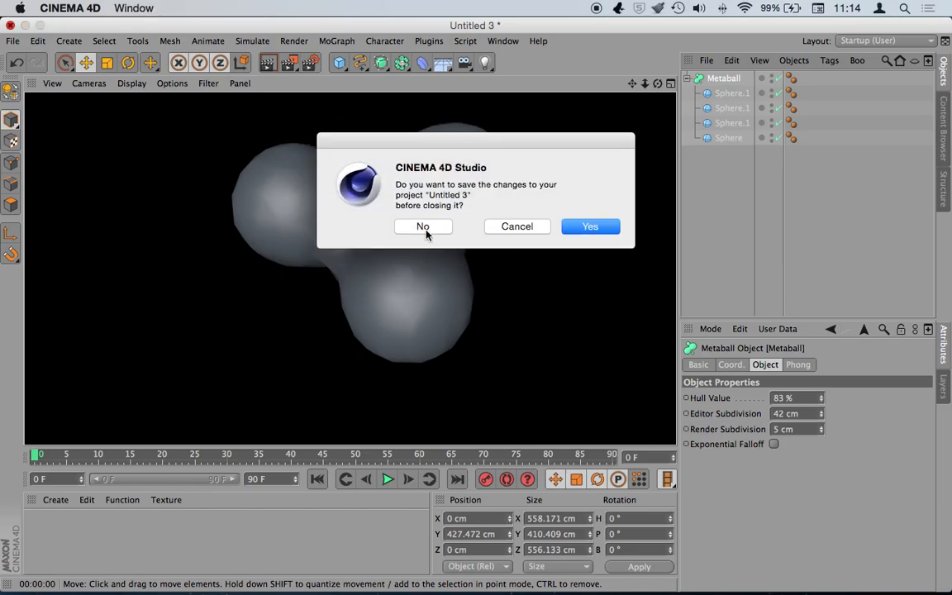
- Discard Untitled 3 without saving, switch to Untitled 1, and create a new empty scene
{"action": "left_click", "coordinate": [423, 226]}
{"action": "left_click", "coordinate": [502, 42]}
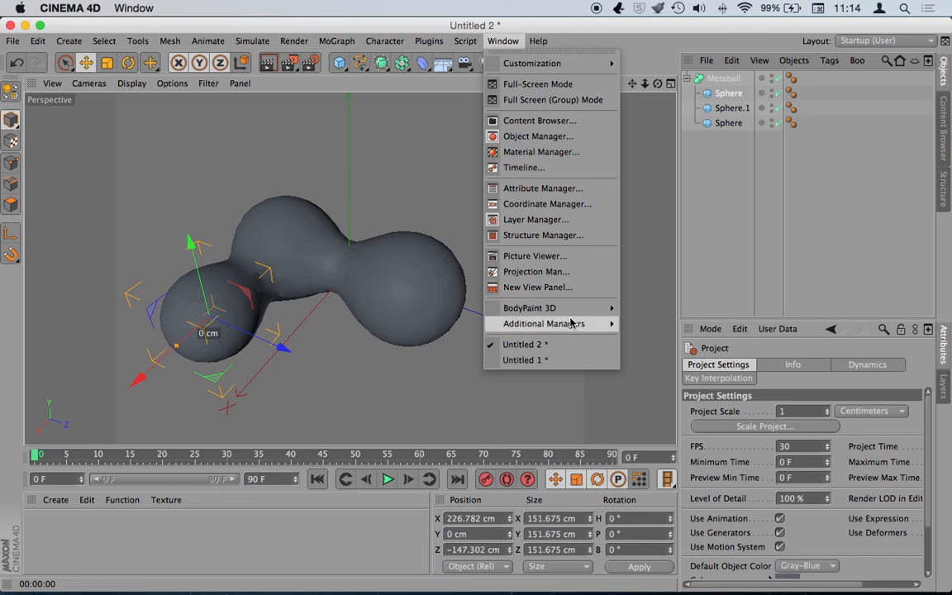
{"action": "left_click", "coordinate": [542, 359]}
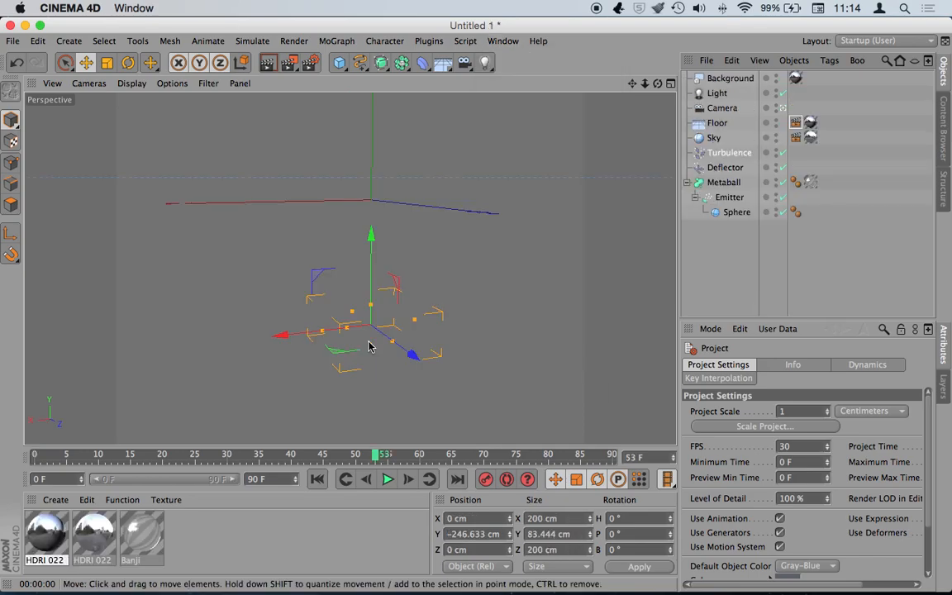
{"action": "key", "text": "super+n"}
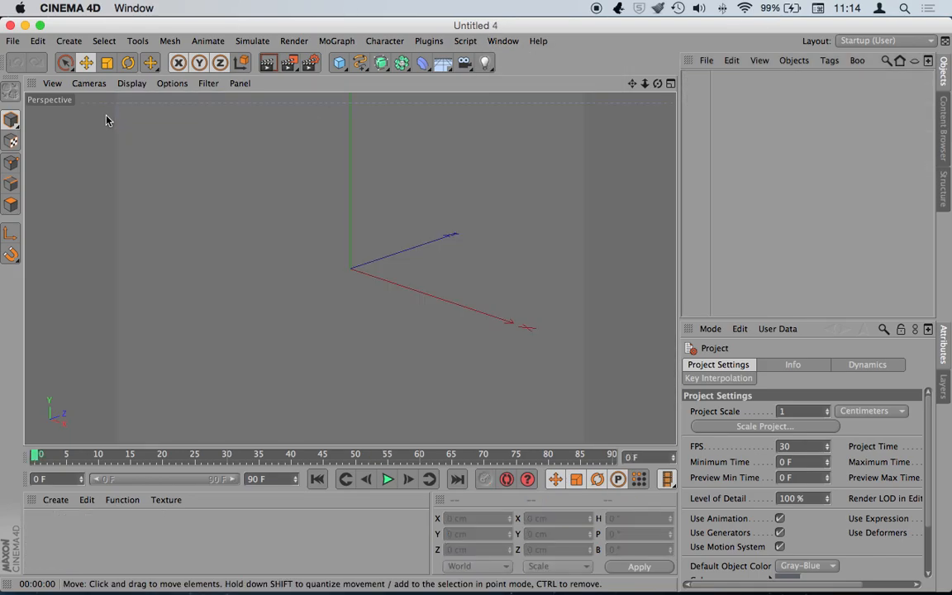
- Add a particle Emitter, preview it to frame 24, and nest a new Sphere under it
{"action": "left_click", "coordinate": [258, 43]}
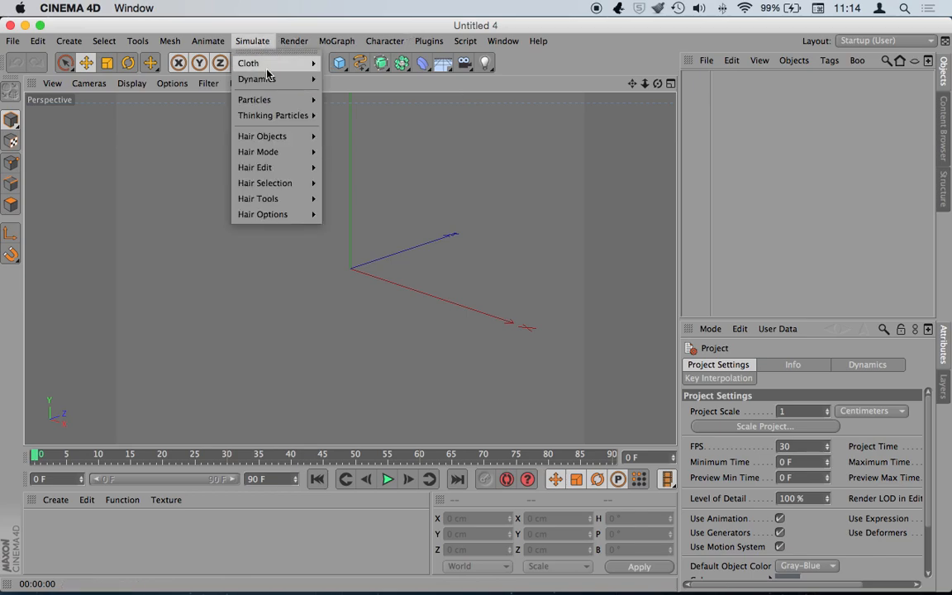
{"action": "mouse_move", "coordinate": [270, 100]}
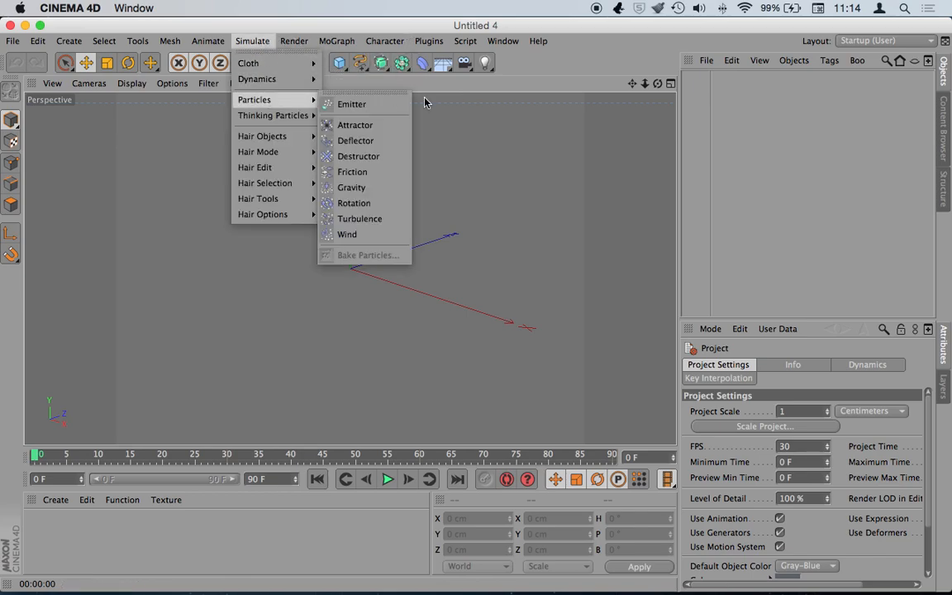
{"action": "left_click", "coordinate": [376, 105]}
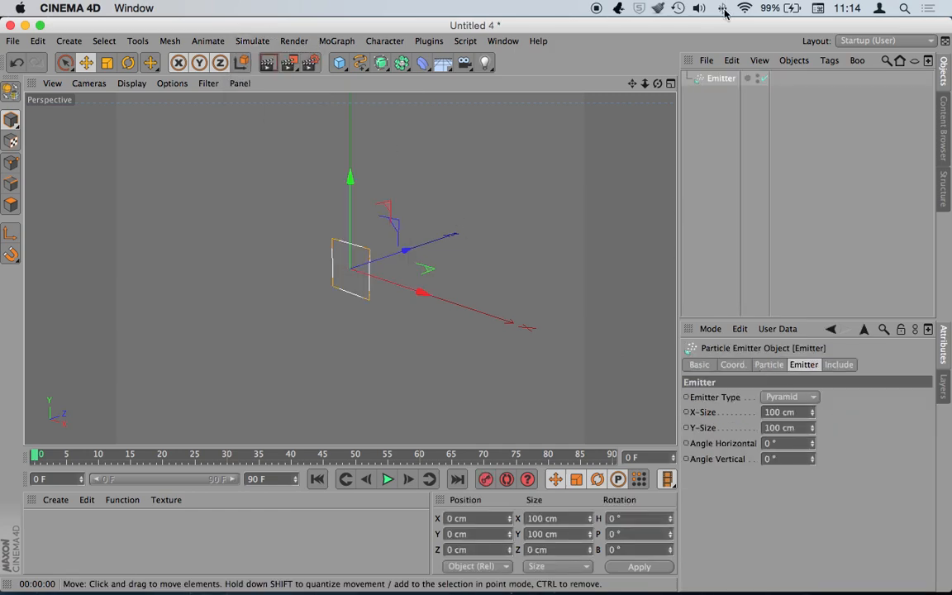
{"action": "left_click_drag", "start_coordinate": [632, 84], "coordinate": [509, 67]}
{"action": "left_click", "coordinate": [387, 479]}
{"action": "left_click", "coordinate": [387, 480]}
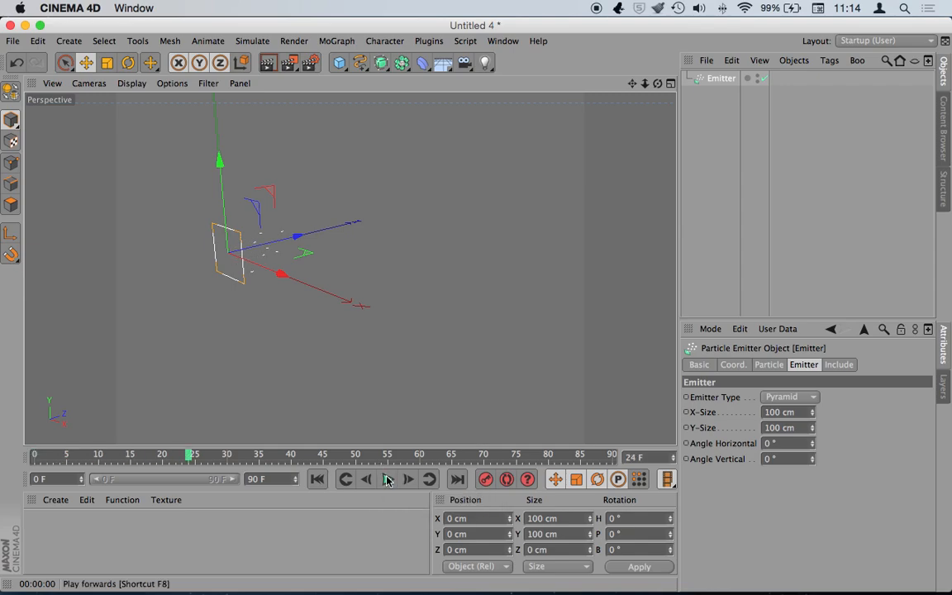
{"action": "left_click_drag", "start_coordinate": [339, 63], "coordinate": [611, 100]}
{"action": "mouse_move", "coordinate": [720, 79]}
{"action": "left_mouse_down"}
{"action": "mouse_move", "coordinate": [737, 97]}
{"action": "mouse_move", "coordinate": [725, 94]}
{"action": "left_mouse_up"}
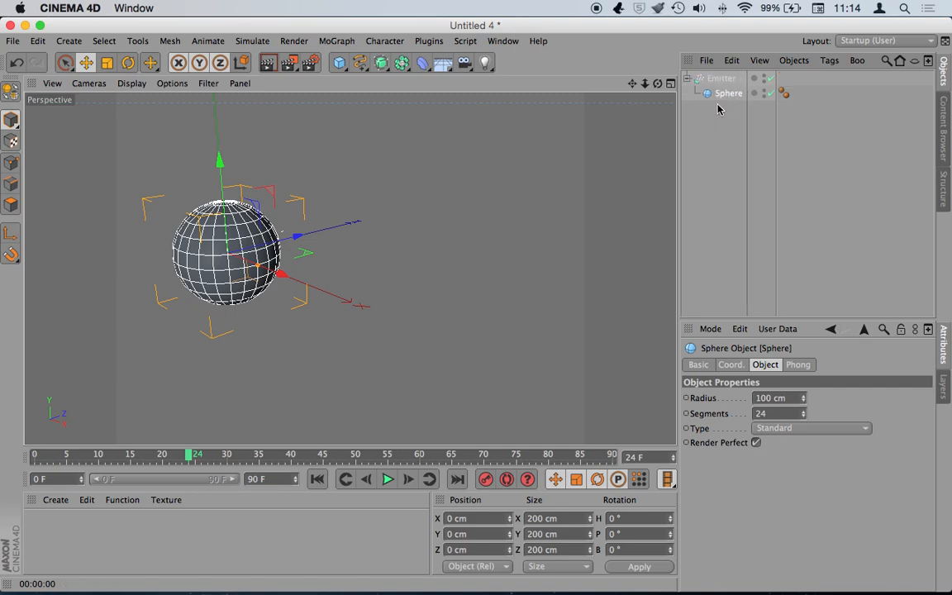
- Make the Emitter show its Sphere as each particle and shrink the sphere's radius
{"action": "left_click", "coordinate": [721, 79]}
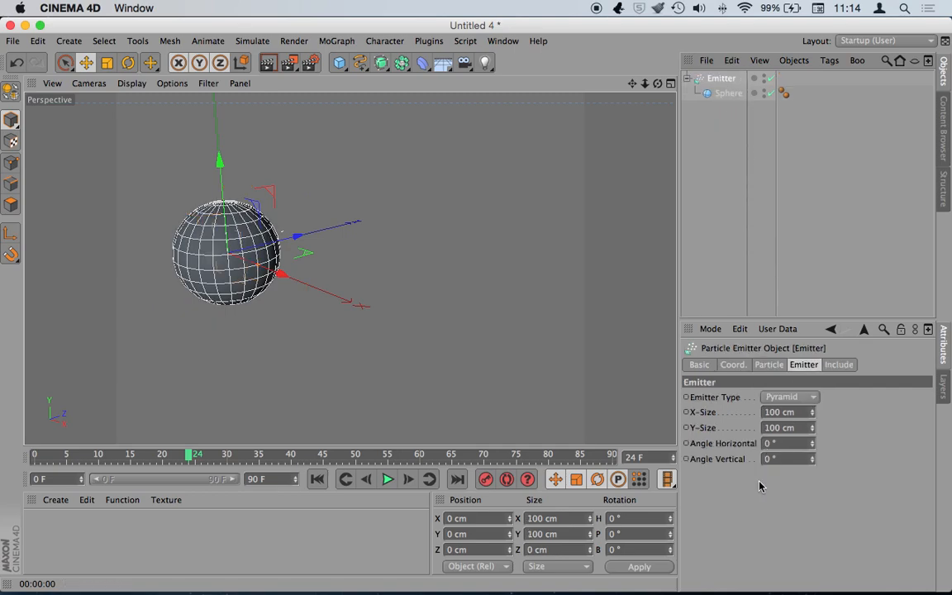
{"action": "left_click", "coordinate": [768, 364]}
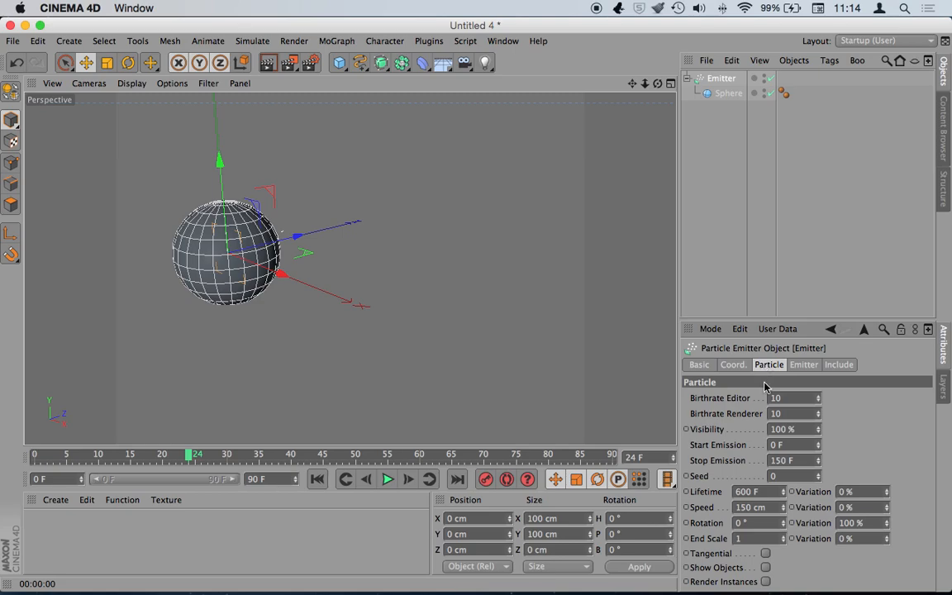
{"action": "left_click", "coordinate": [765, 568]}
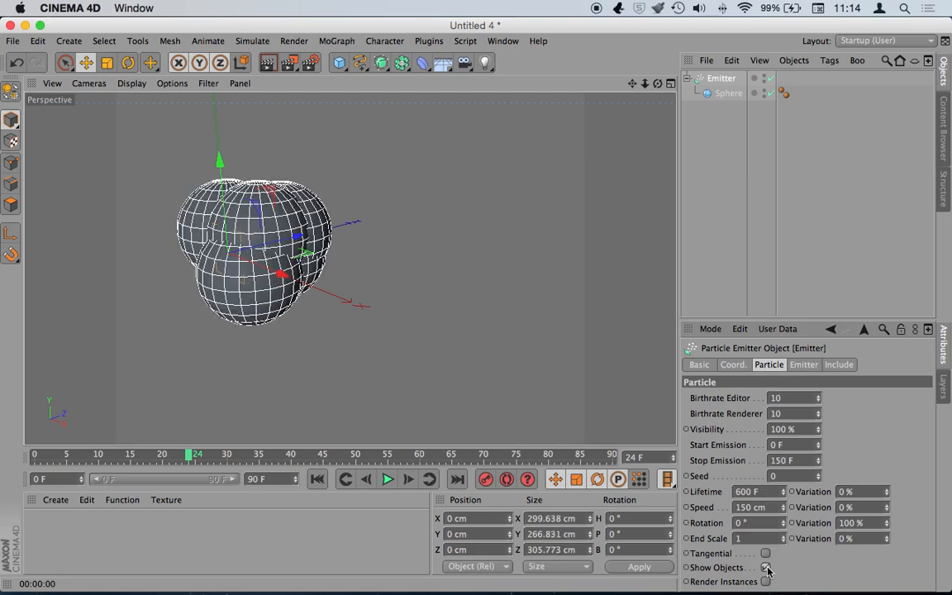
{"action": "left_click", "coordinate": [728, 93]}
{"action": "left_click_drag", "start_coordinate": [800, 401], "coordinate": [800, 452]}
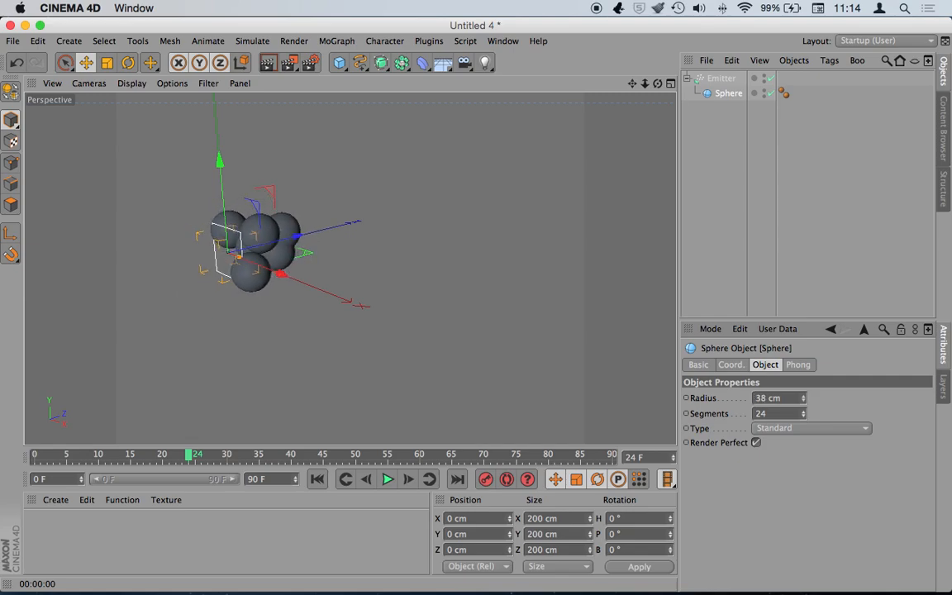
{"action": "left_click", "coordinate": [712, 79]}
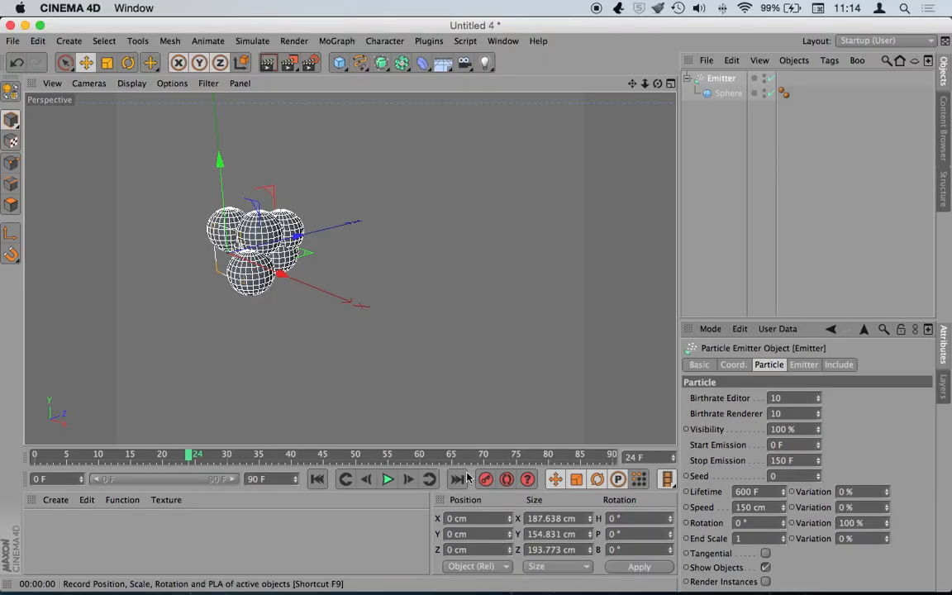
- Replay the particles from frame 0, set the sphere radius to 20 cm, and stop at frame 62
{"action": "left_click", "coordinate": [317, 479]}
{"action": "left_click", "coordinate": [387, 479]}
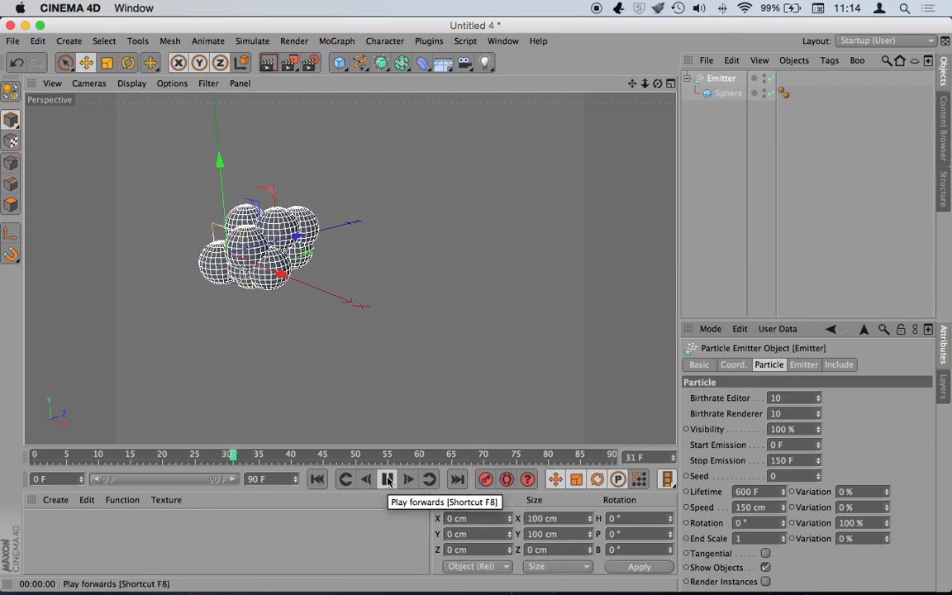
{"action": "left_click", "coordinate": [385, 479]}
{"action": "left_click", "coordinate": [317, 479]}
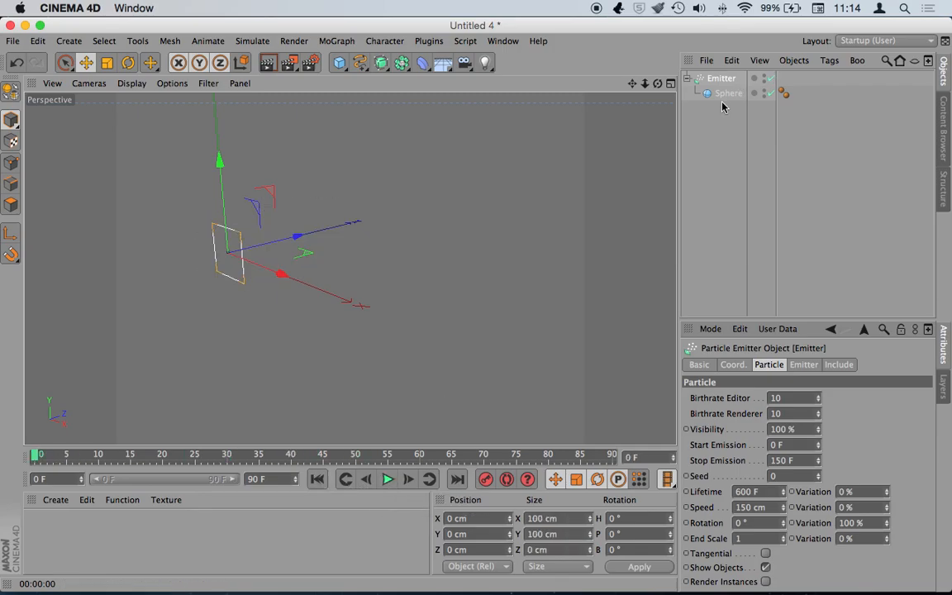
{"action": "left_click", "coordinate": [727, 93]}
{"action": "left_click_drag", "start_coordinate": [804, 401], "coordinate": [804, 401]}
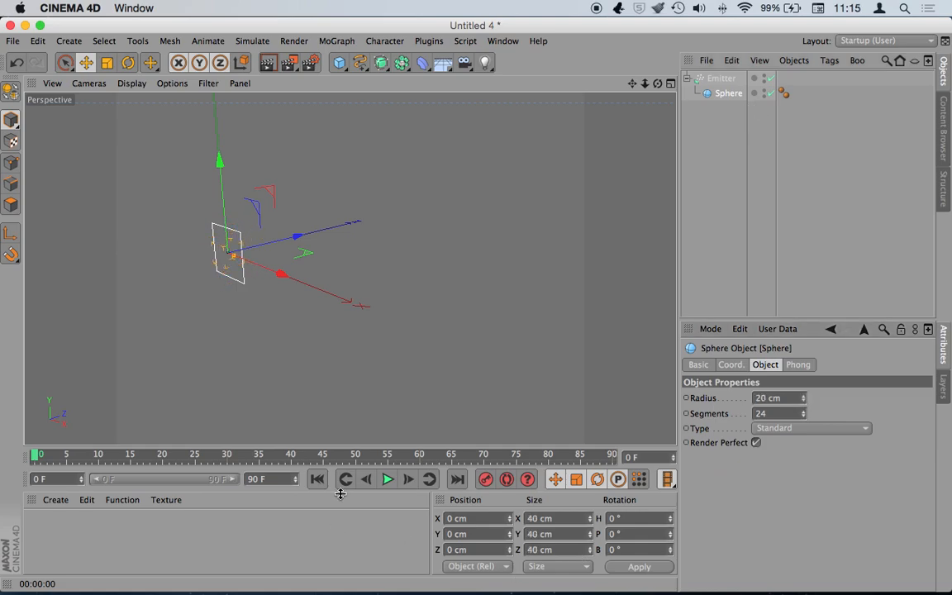
{"action": "left_click", "coordinate": [387, 479]}
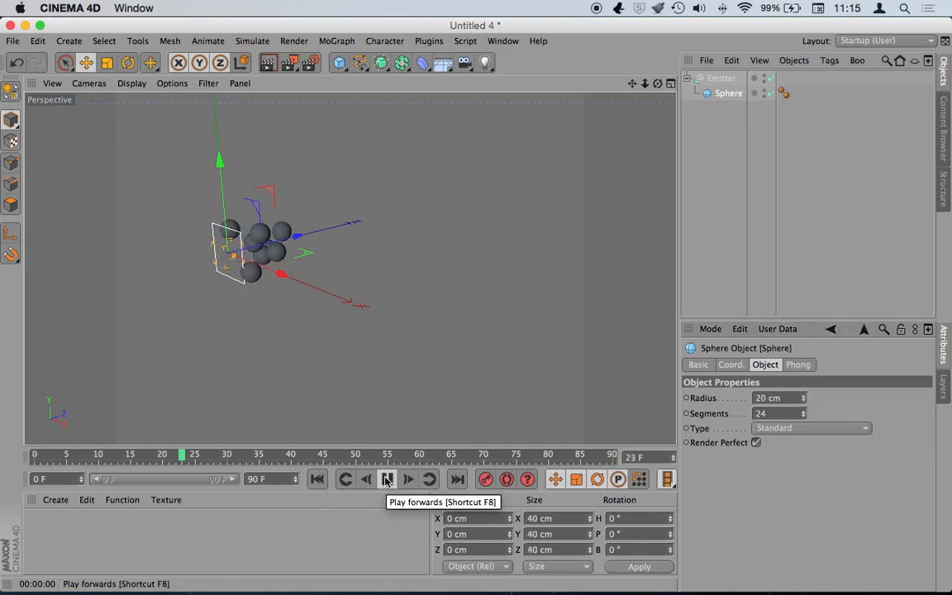
{"action": "left_click", "coordinate": [386, 479]}
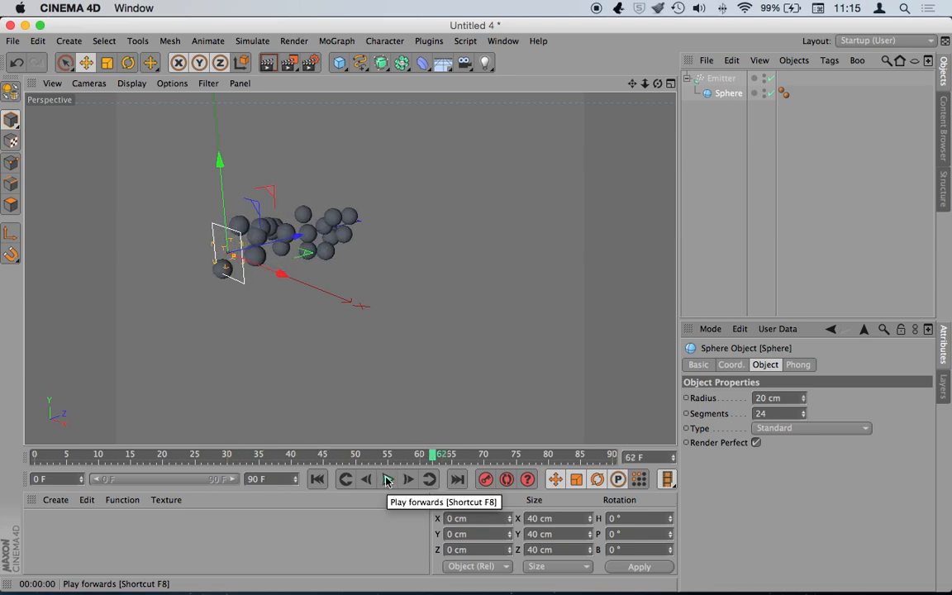
- Add a Cube to the scene and switch to the Scale tool
{"action": "left_click_drag", "start_coordinate": [339, 63], "coordinate": [443, 88]}
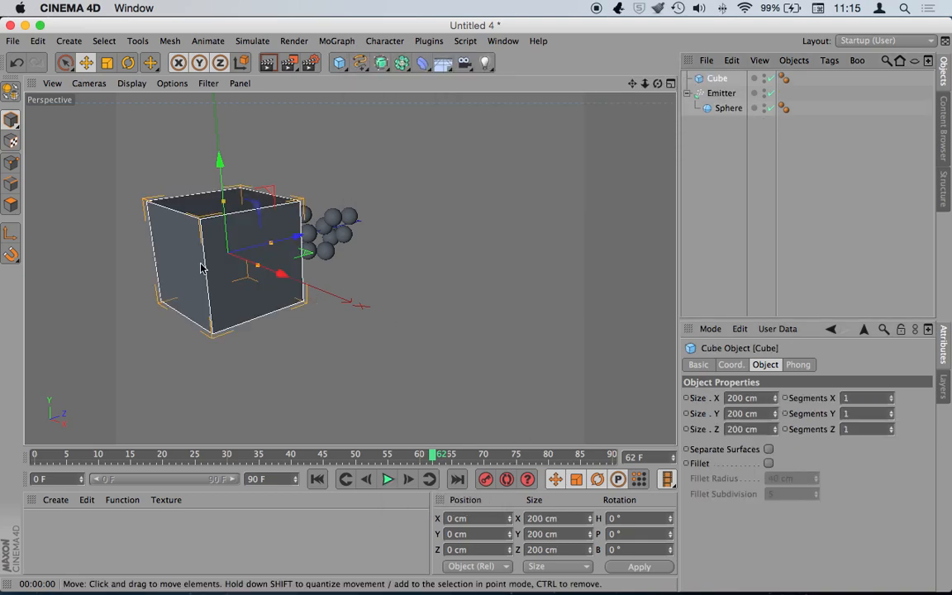
{"action": "left_click_drag", "start_coordinate": [235, 253], "coordinate": [210, 294]}
{"action": "key", "text": "t"}
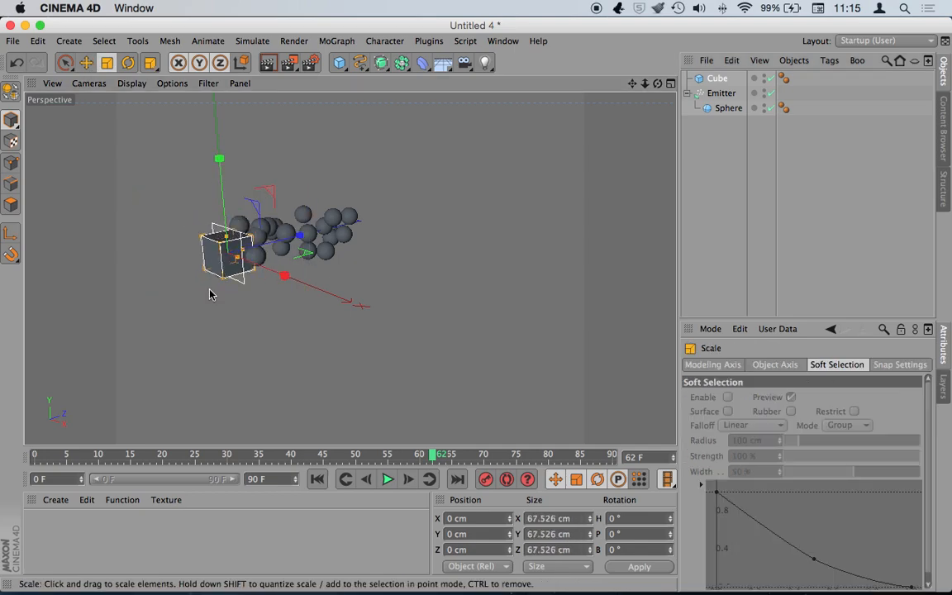
- Finish scaling the Cube to 67.526 cm, glance at Simulate › Particles, and reselect the Cube
{"action": "left_click", "coordinate": [722, 97]}
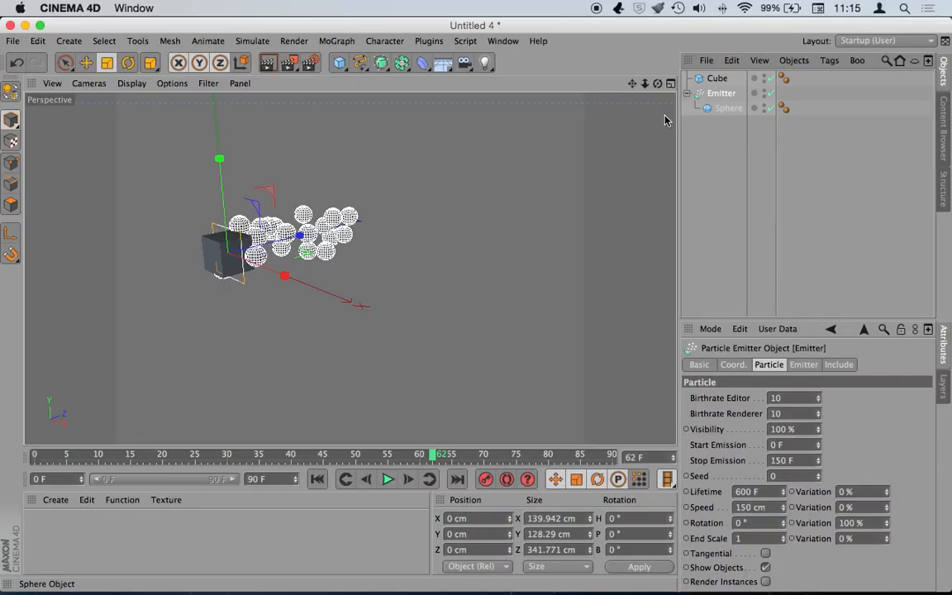
{"action": "left_click", "coordinate": [252, 42]}
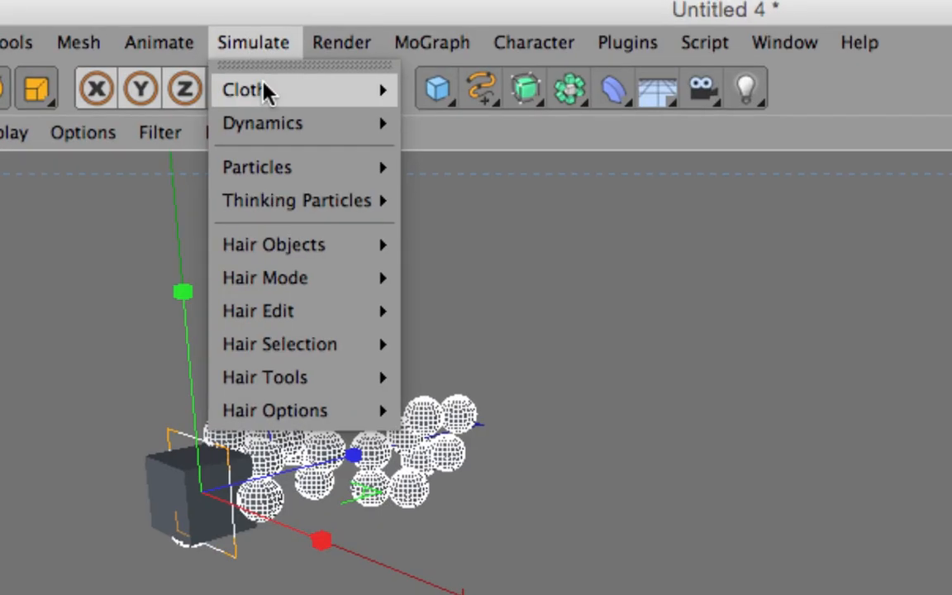
{"action": "mouse_move", "coordinate": [272, 102]}
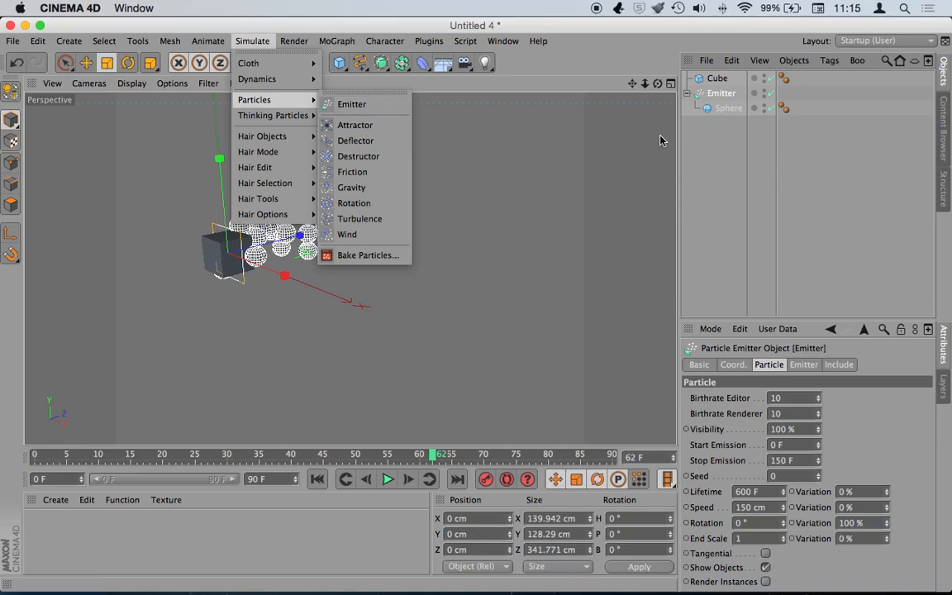
{"action": "left_click", "coordinate": [702, 153]}
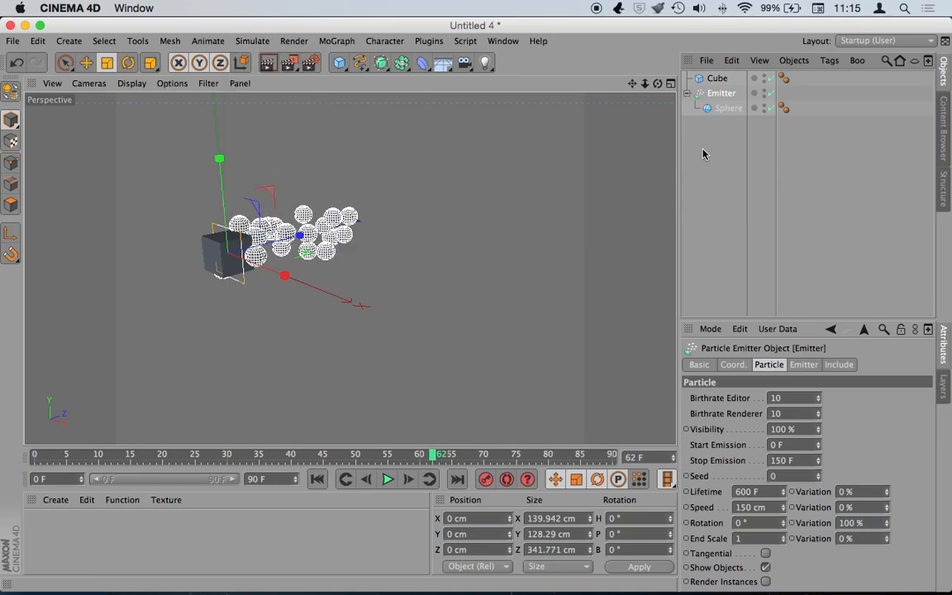
{"action": "left_click", "coordinate": [717, 78]}
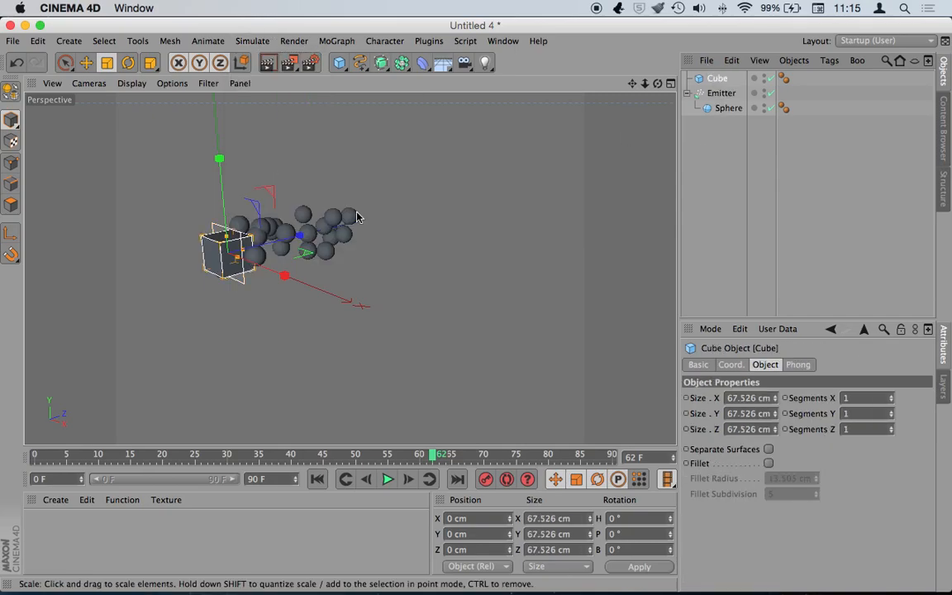
- Shrink the Cube further, nest it under the Emitter, and add a Metaball inside the Emitter
{"action": "left_click_drag", "start_coordinate": [198, 231], "coordinate": [51, 289]}
{"action": "left_click_drag", "start_coordinate": [716, 79], "coordinate": [718, 104]}
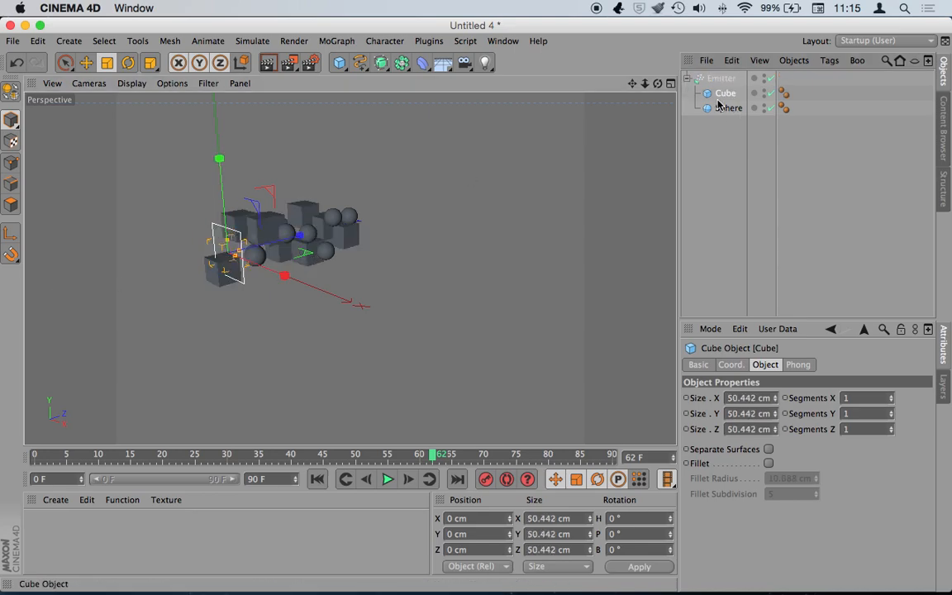
{"action": "left_click_drag", "start_coordinate": [381, 62], "coordinate": [485, 26]}
{"action": "left_click_drag", "start_coordinate": [401, 63], "coordinate": [451, 132]}
{"action": "mouse_move", "coordinate": [723, 78]}
{"action": "left_mouse_down"}
{"action": "mouse_move", "coordinate": [742, 94]}
{"action": "mouse_move", "coordinate": [727, 107]}
{"action": "mouse_move", "coordinate": [733, 94]}
{"action": "left_mouse_up"}
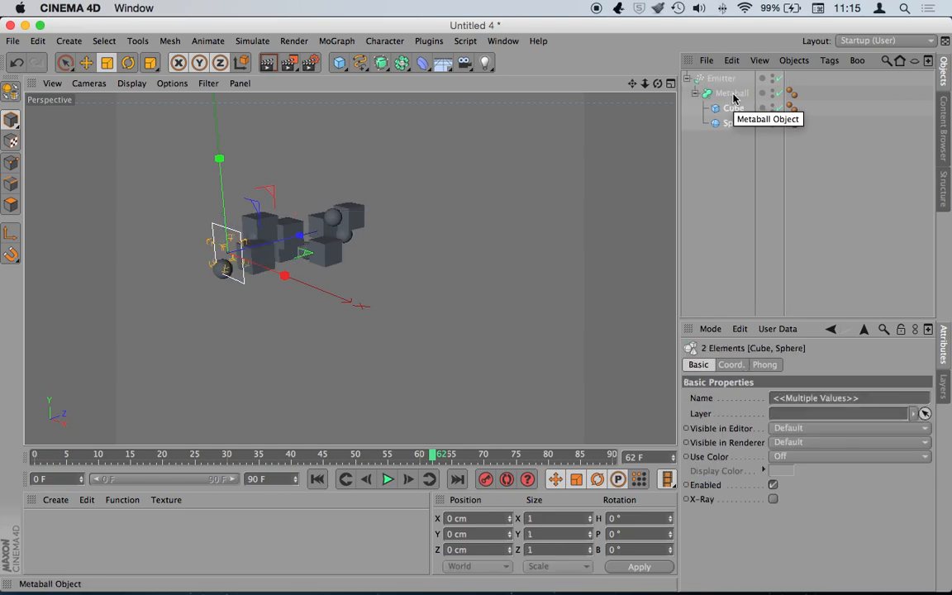
- Move the Metaball to top level, regroup Cube and Sphere under the Emitter, and delete the Metaball
{"action": "left_click", "coordinate": [733, 140]}
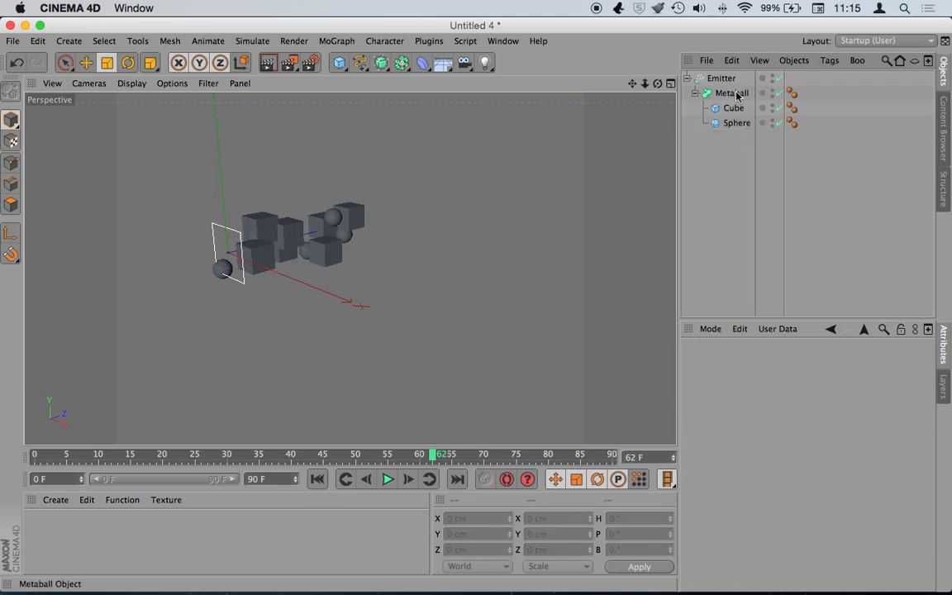
{"action": "left_click_drag", "start_coordinate": [732, 96], "coordinate": [722, 188]}
{"action": "left_click_drag", "start_coordinate": [730, 139], "coordinate": [727, 79]}
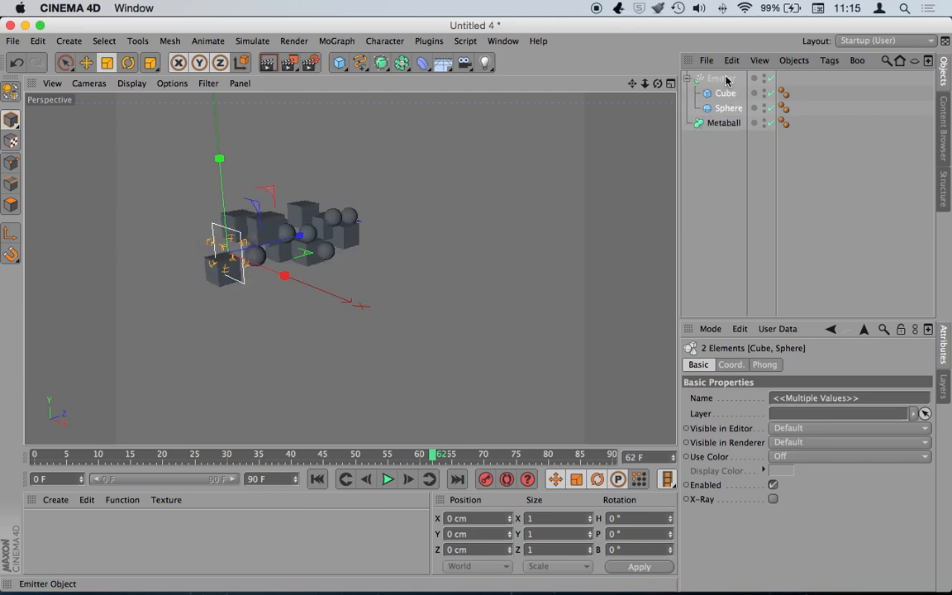
{"action": "left_click", "coordinate": [728, 137]}
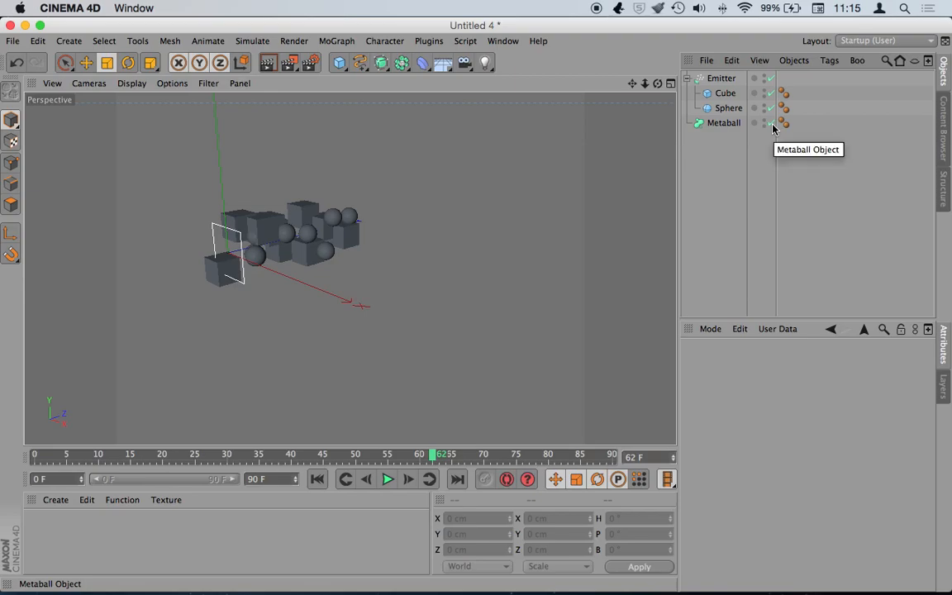
{"action": "left_click", "coordinate": [711, 122]}
{"action": "key", "text": "Delete"}
{"action": "left_click", "coordinate": [725, 95]}
- Delete the cube and replay the particle animation from the start to frame 57
{"action": "key", "text": "Delete"}
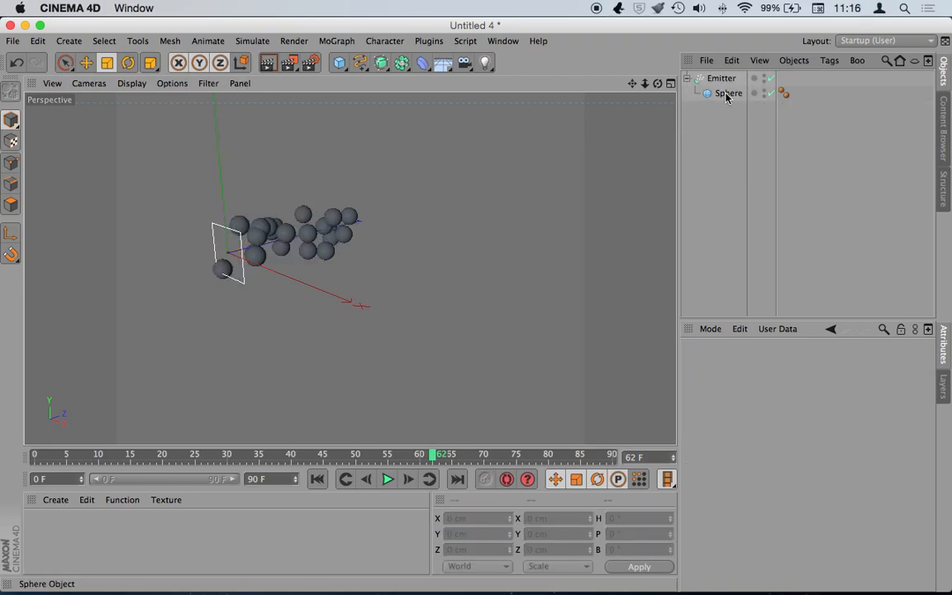
{"action": "left_click", "coordinate": [316, 479]}
{"action": "left_click", "coordinate": [388, 479]}
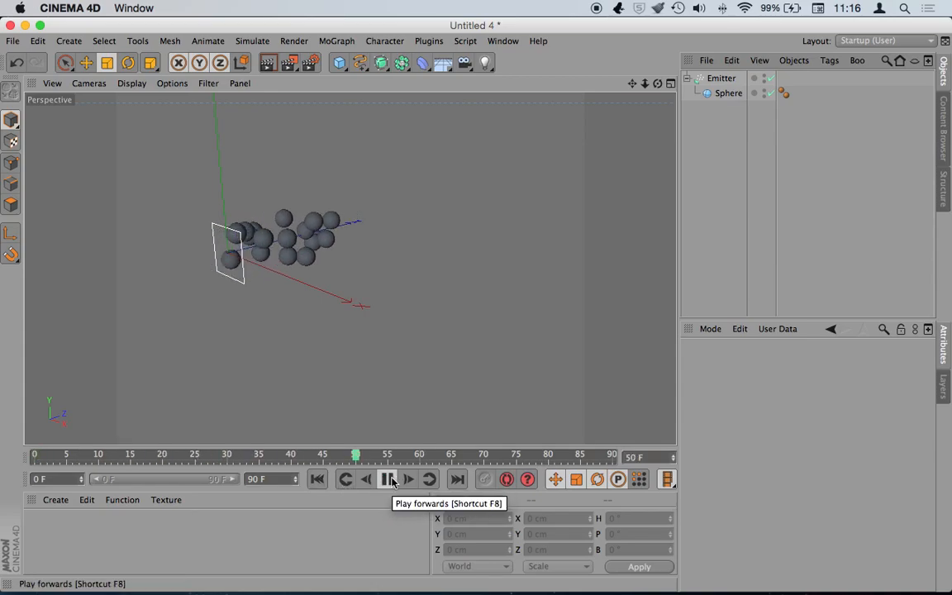
{"action": "left_click", "coordinate": [387, 479]}
- Add a Metaball generator and nest the Emitter with its Sphere under it
{"action": "left_click_drag", "start_coordinate": [377, 68], "coordinate": [369, 94]}
{"action": "left_click_drag", "start_coordinate": [410, 66], "coordinate": [435, 136]}
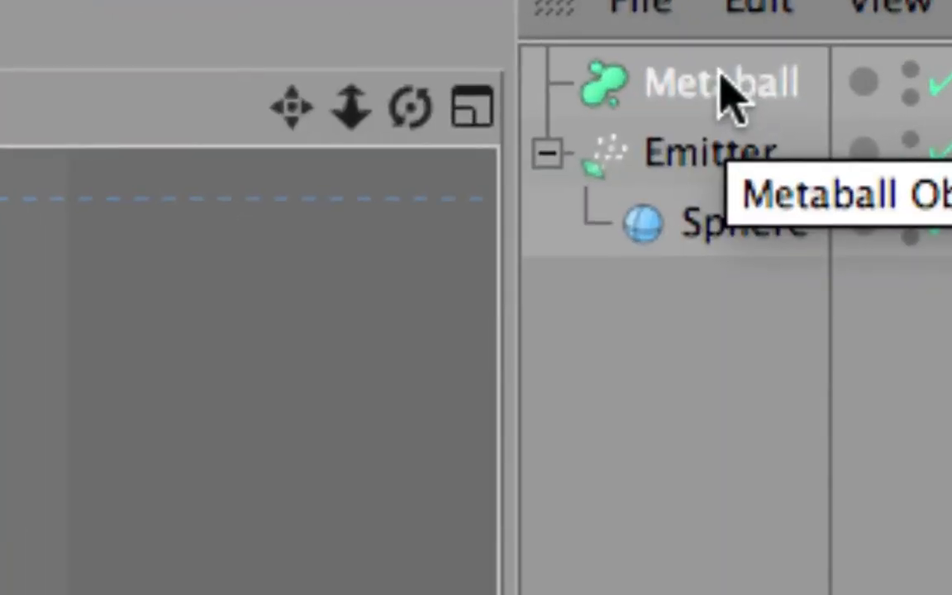
{"action": "left_click_drag", "start_coordinate": [725, 80], "coordinate": [728, 100]}
{"action": "left_click_drag", "start_coordinate": [740, 198], "coordinate": [761, 183]}
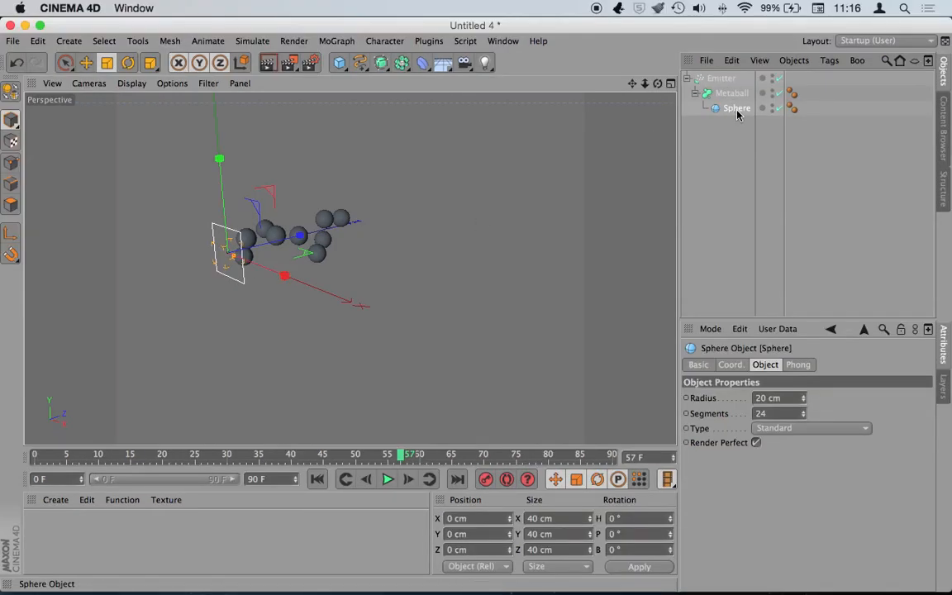
{"action": "left_click", "coordinate": [732, 94]}
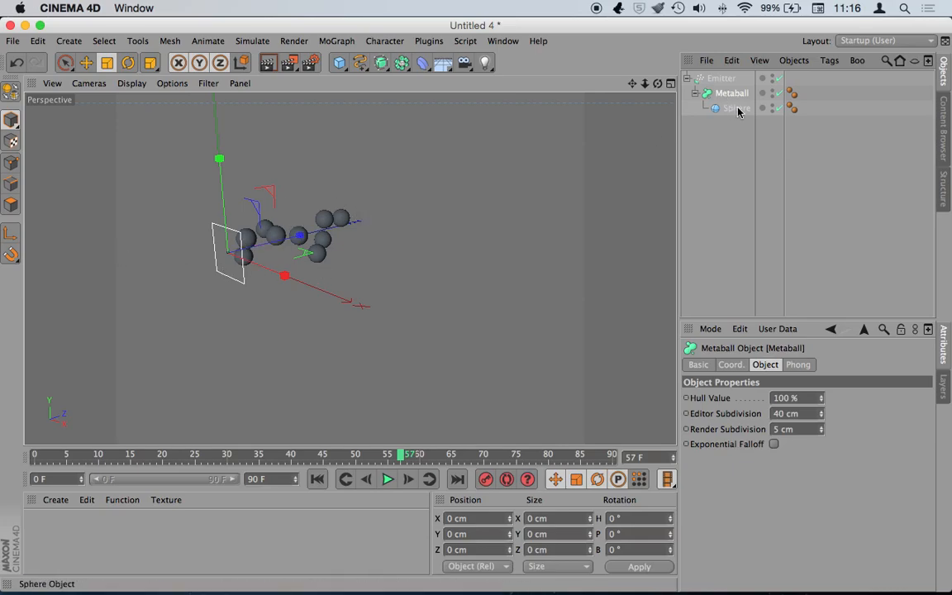
{"action": "mouse_move", "coordinate": [735, 93]}
{"action": "left_mouse_down"}
{"action": "mouse_move", "coordinate": [746, 106]}
{"action": "mouse_move", "coordinate": [740, 79]}
{"action": "mouse_move", "coordinate": [730, 88]}
{"action": "mouse_move", "coordinate": [724, 76]}
{"action": "mouse_move", "coordinate": [722, 101]}
{"action": "mouse_move", "coordinate": [724, 80]}
{"action": "left_mouse_up"}
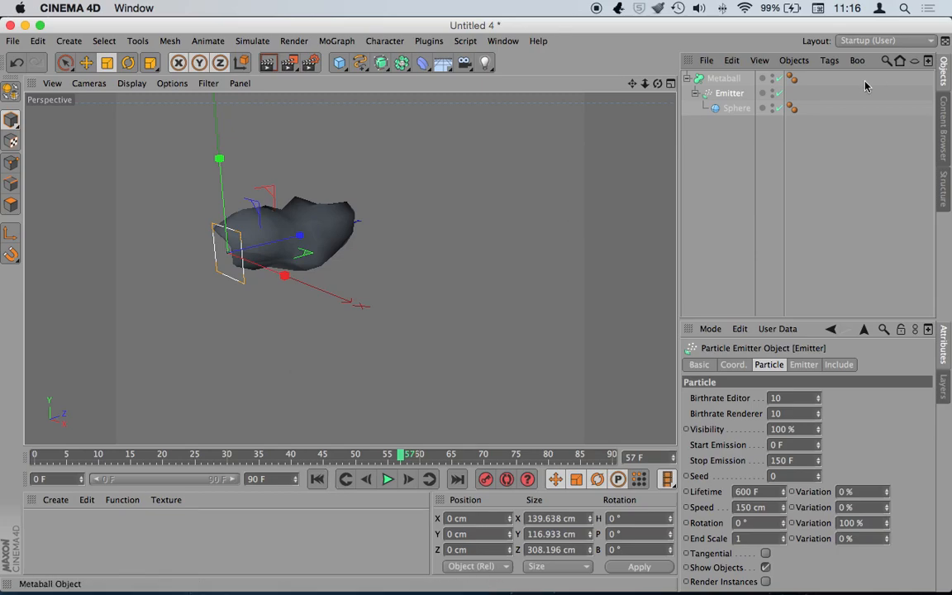
- Toggle the Metaball off and on, then replay the emission to frame 63
{"action": "left_click", "coordinate": [781, 80]}
{"action": "left_click", "coordinate": [781, 80]}
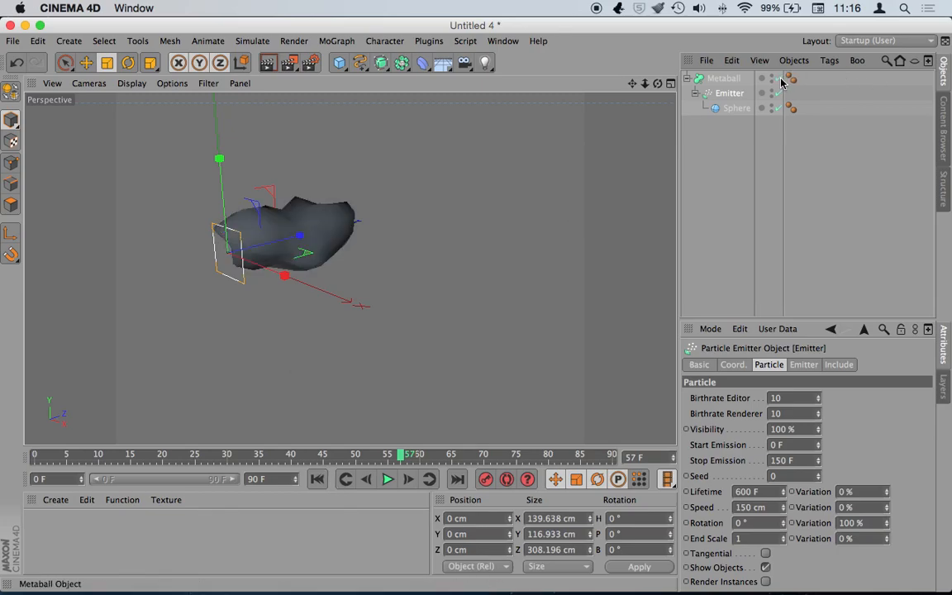
{"action": "left_click", "coordinate": [317, 479]}
{"action": "left_click", "coordinate": [387, 479]}
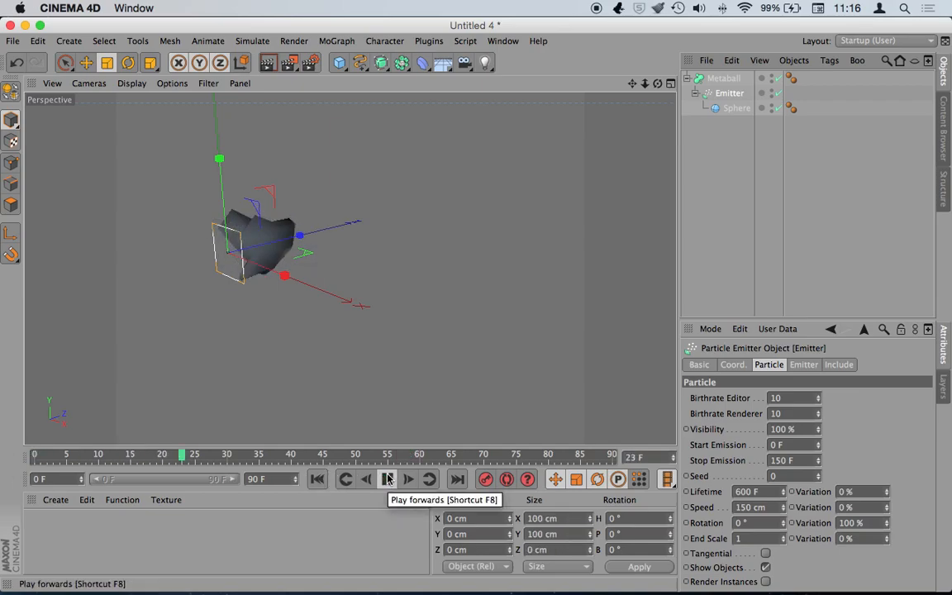
{"action": "left_click", "coordinate": [387, 479]}
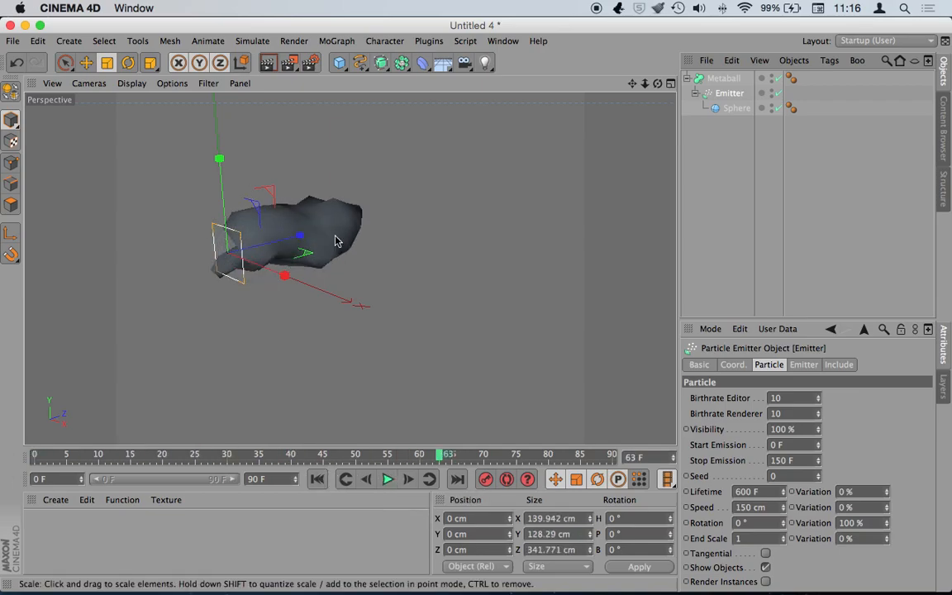
- Render frame 63 to the Picture Viewer, close it, and select the Sphere
{"action": "left_click", "coordinate": [291, 64]}
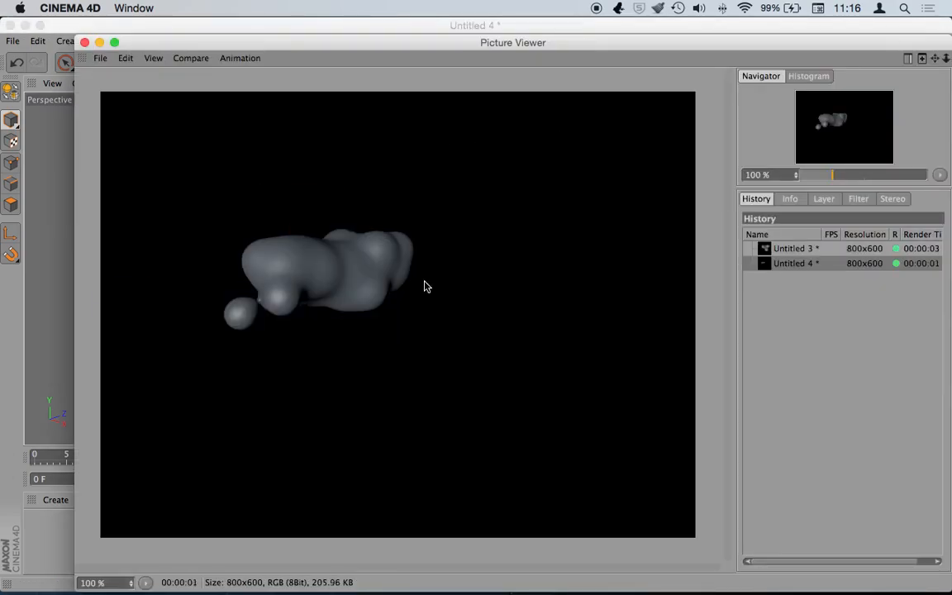
{"action": "left_click", "coordinate": [84, 41]}
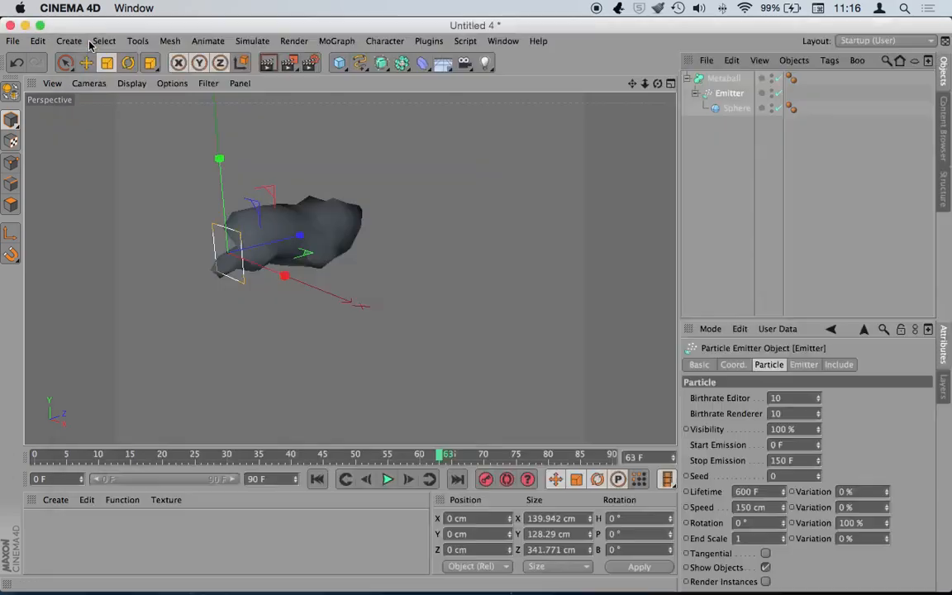
{"action": "left_click", "coordinate": [731, 111]}
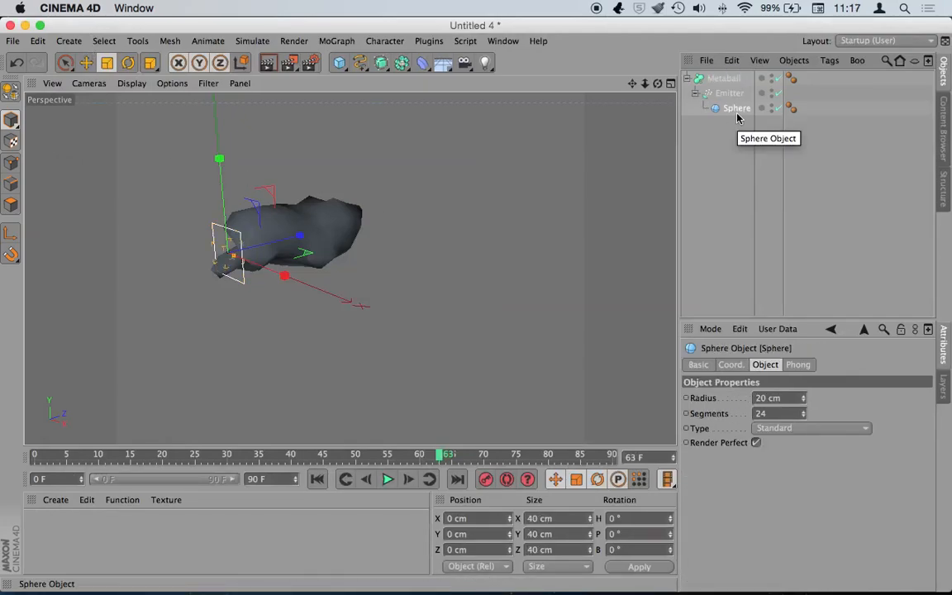
- Shrink the particle sphere radius to 13 cm and raise the Emitter birthrate to 50
{"action": "left_click_drag", "start_coordinate": [806, 399], "coordinate": [800, 399]}
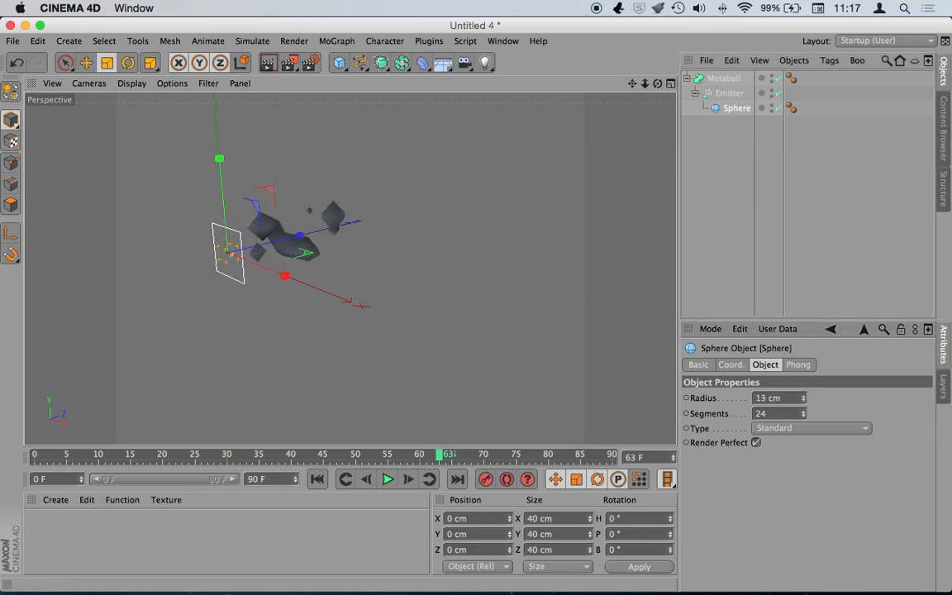
{"action": "left_click", "coordinate": [724, 96]}
{"action": "mouse_move", "coordinate": [818, 397]}
{"action": "left_mouse_down"}
{"action": "mouse_move", "coordinate": [830, 397]}
{"action": "mouse_move", "coordinate": [818, 403]}
{"action": "left_mouse_up"}
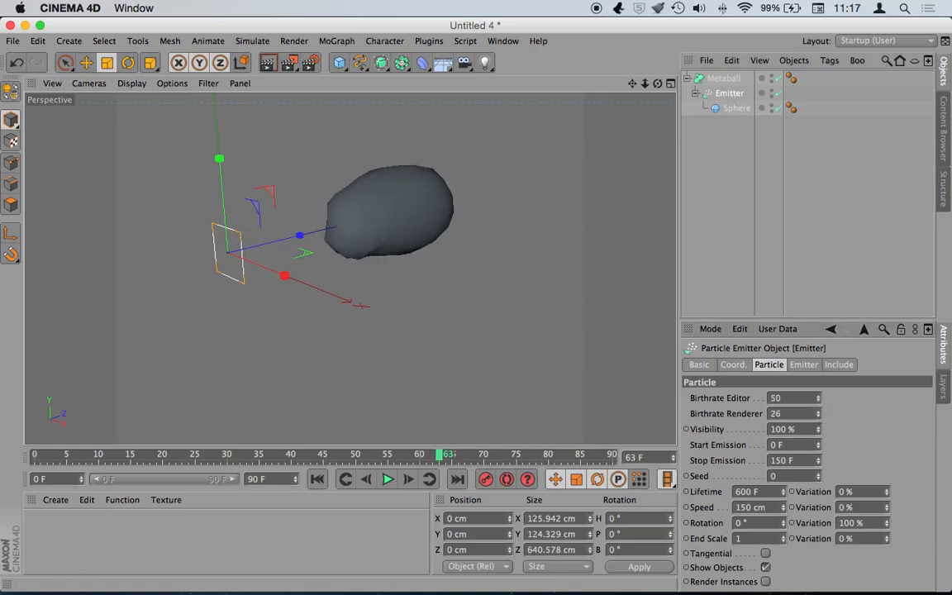
- Replay to frame 72, render it to the Picture Viewer, and close the preview
{"action": "left_click", "coordinate": [317, 479]}
{"action": "left_click", "coordinate": [387, 479]}
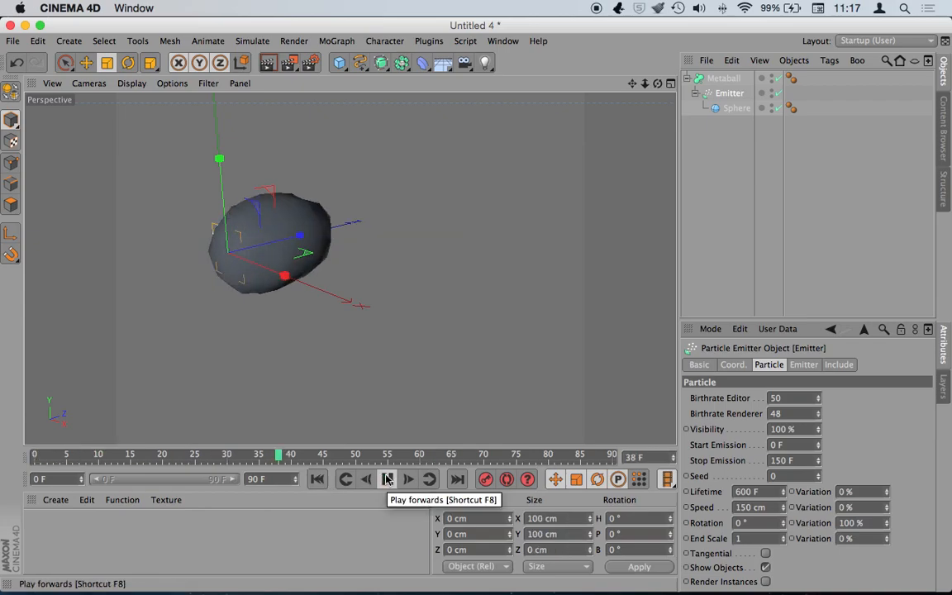
{"action": "left_click", "coordinate": [387, 479]}
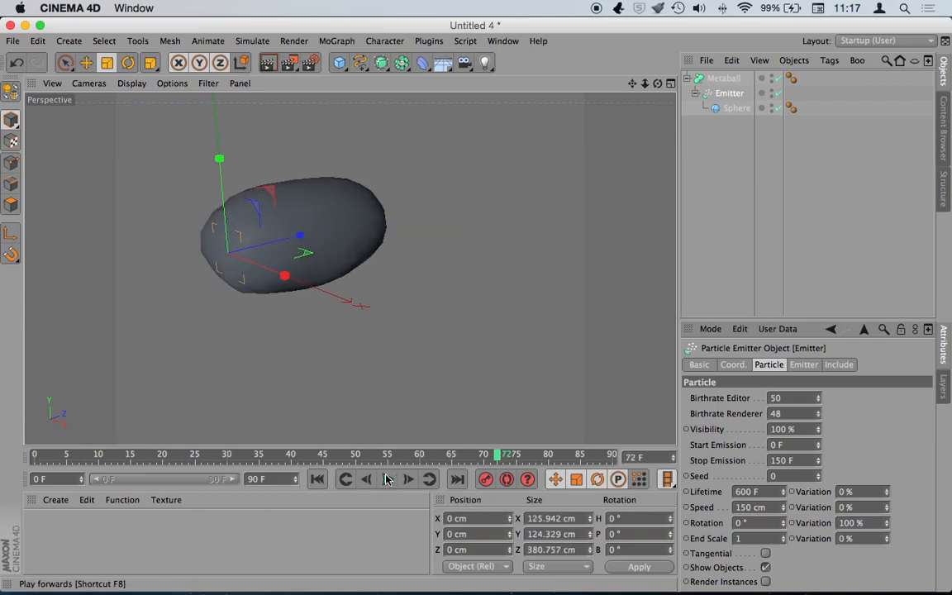
{"action": "left_click", "coordinate": [276, 64]}
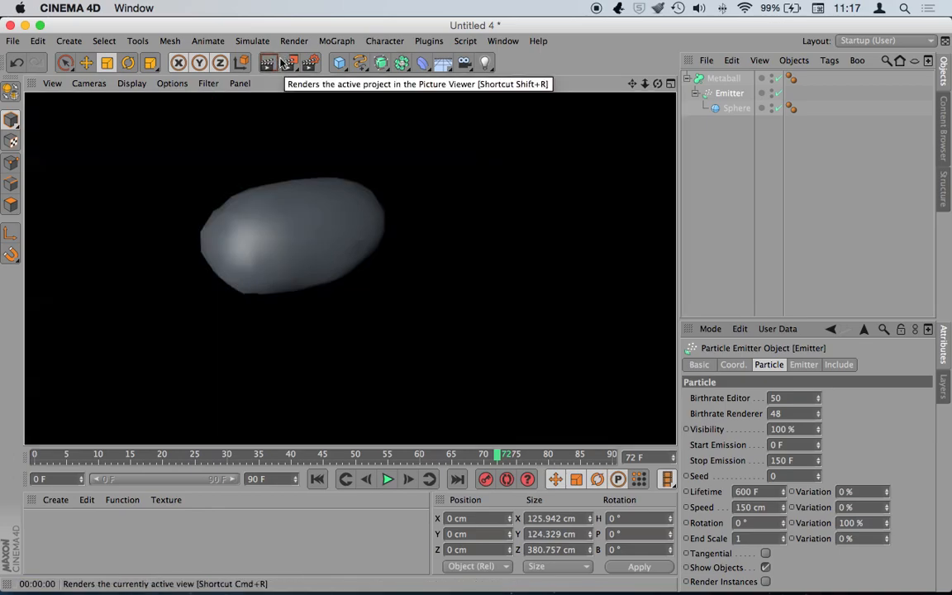
{"action": "left_click", "coordinate": [289, 64]}
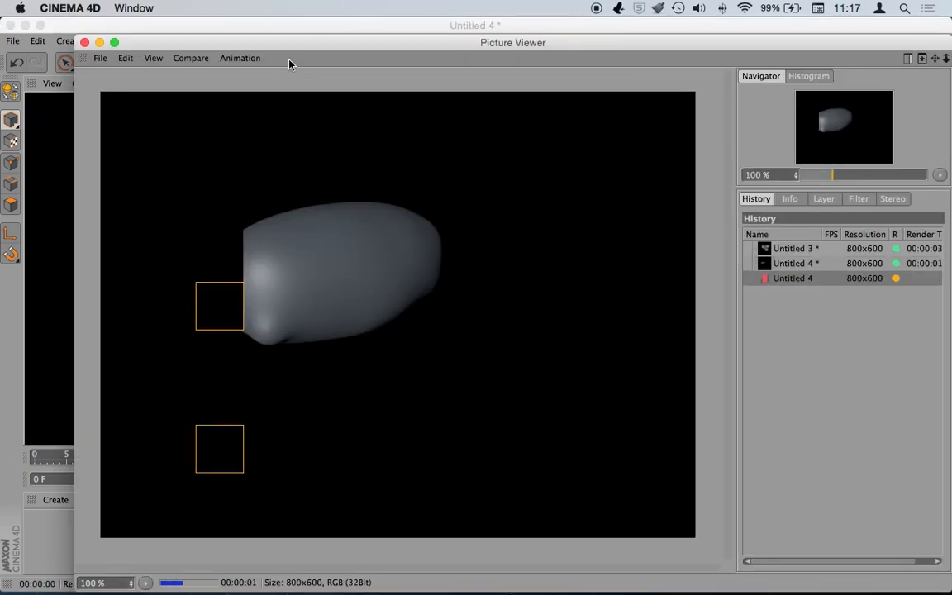
{"action": "left_click", "coordinate": [84, 43]}
- Set particle Lifetime to 62 F, Lifetime Variation to 100 % and Speed to 481 cm
{"action": "left_click_drag", "start_coordinate": [783, 492], "coordinate": [783, 519]}
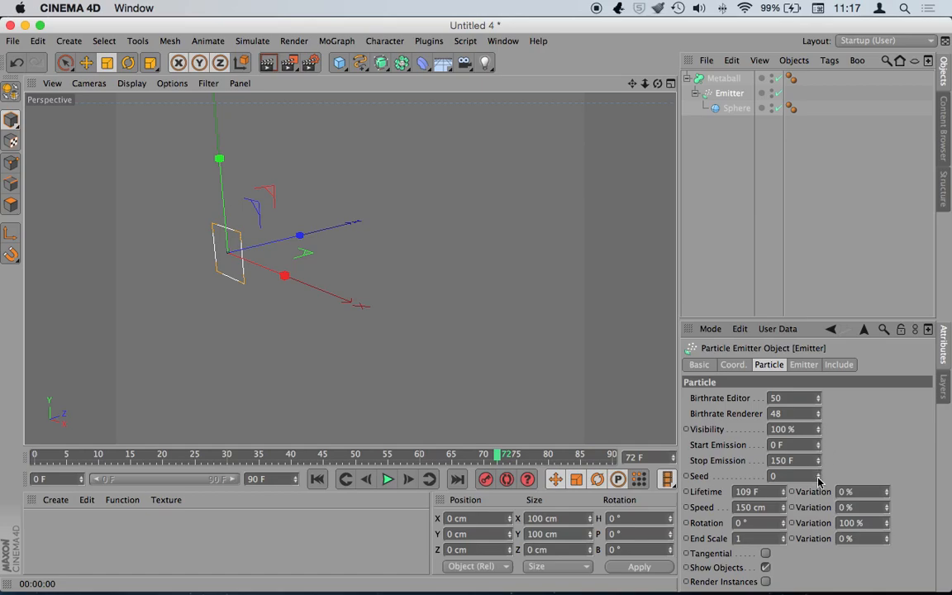
{"action": "left_click_drag", "start_coordinate": [781, 508], "coordinate": [784, 494]}
{"action": "left_click_drag", "start_coordinate": [886, 491], "coordinate": [886, 486]}
- Replay to frame 40, view the trail sideways, and render a Picture Viewer test image
{"action": "left_click", "coordinate": [313, 481]}
{"action": "left_click", "coordinate": [387, 480]}
{"action": "left_click", "coordinate": [387, 480]}
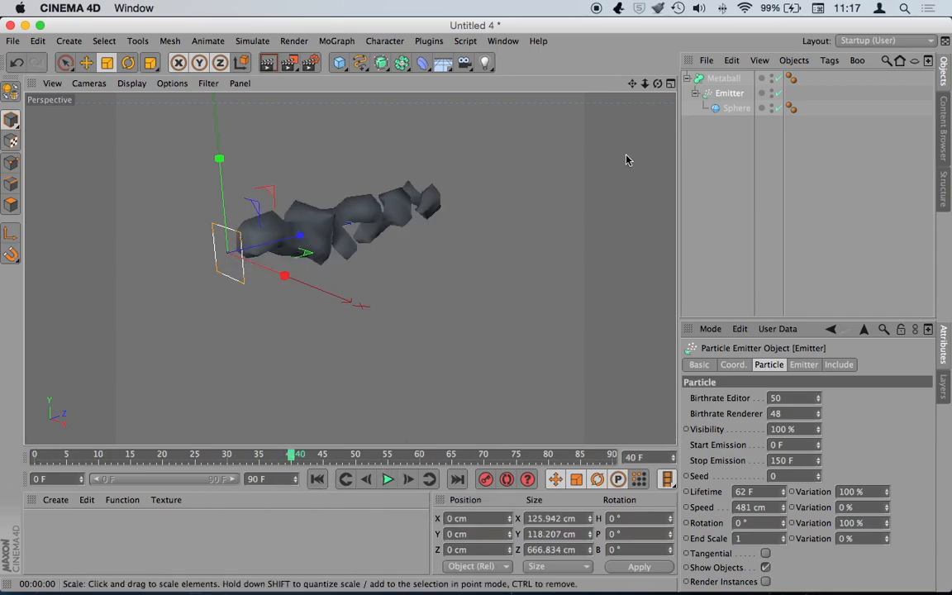
{"action": "left_click_drag", "start_coordinate": [658, 83], "coordinate": [625, 83]}
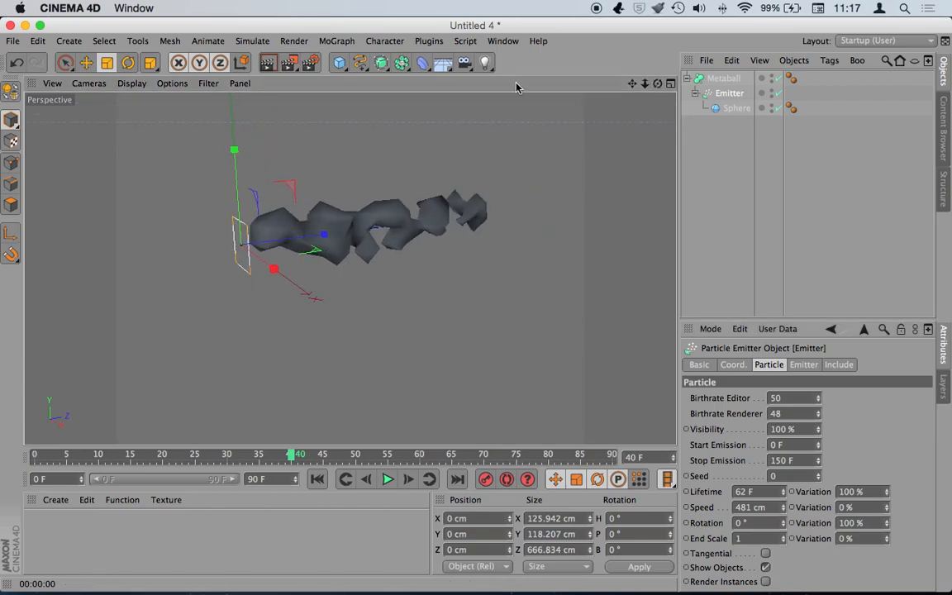
{"action": "left_click", "coordinate": [288, 62]}
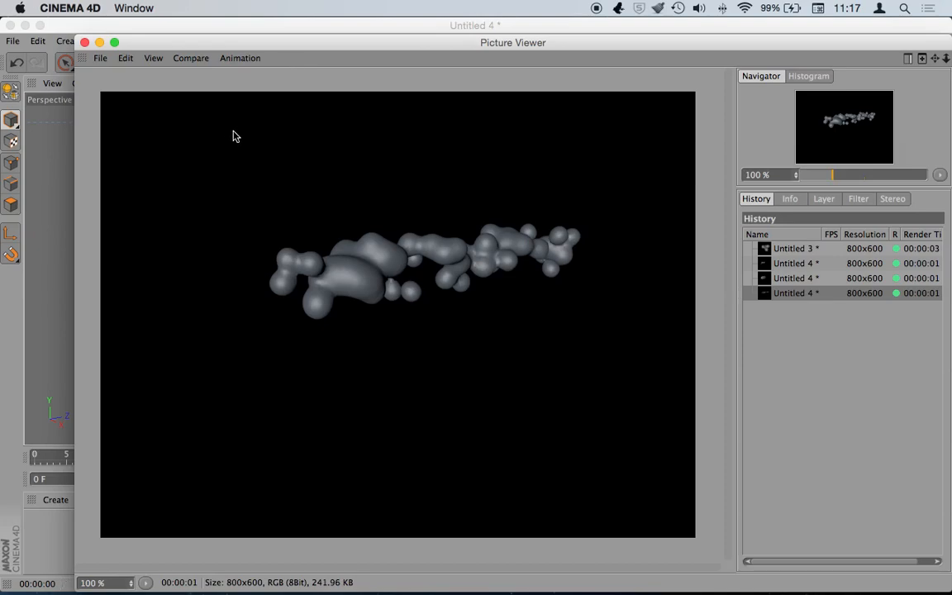
{"action": "left_click", "coordinate": [85, 42]}
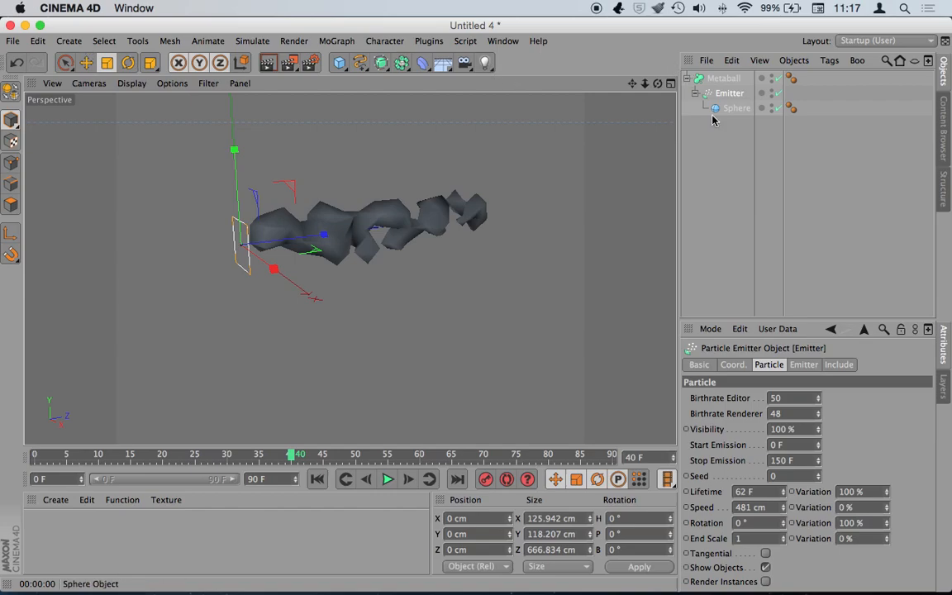
- Set the Sphere radius to 10 cm and the Emitter birthrate to 116
{"action": "left_click", "coordinate": [737, 108]}
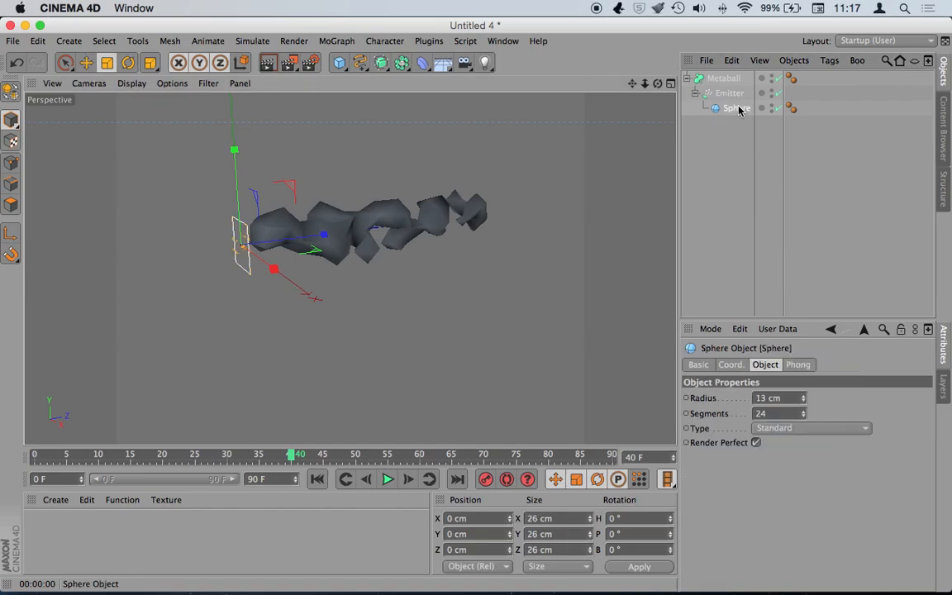
{"action": "left_click_drag", "start_coordinate": [803, 401], "coordinate": [793, 401]}
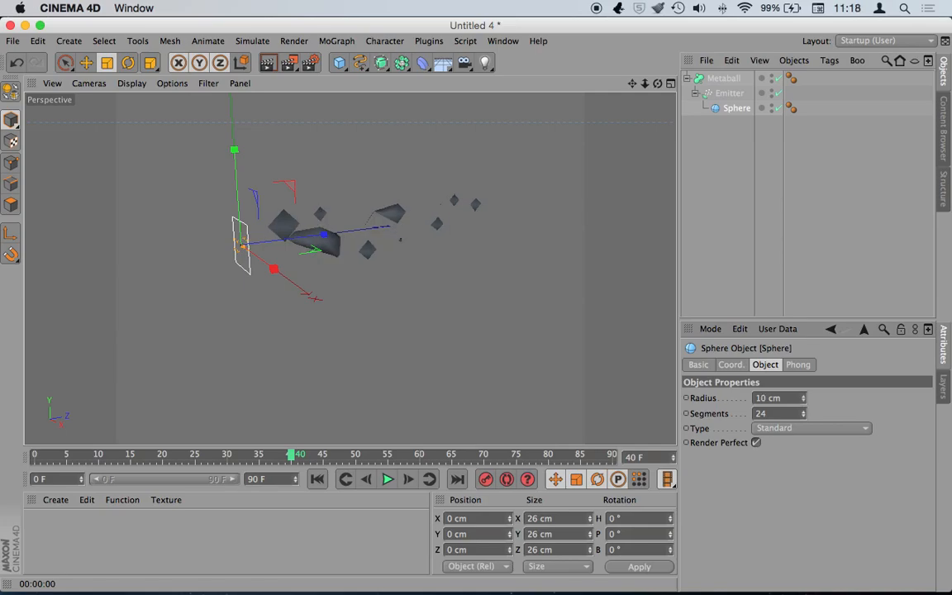
{"action": "left_click", "coordinate": [727, 93]}
{"action": "mouse_move", "coordinate": [818, 400]}
{"action": "left_mouse_down"}
{"action": "mouse_move", "coordinate": [814, 415]}
{"action": "mouse_move", "coordinate": [818, 405]}
{"action": "left_mouse_up"}
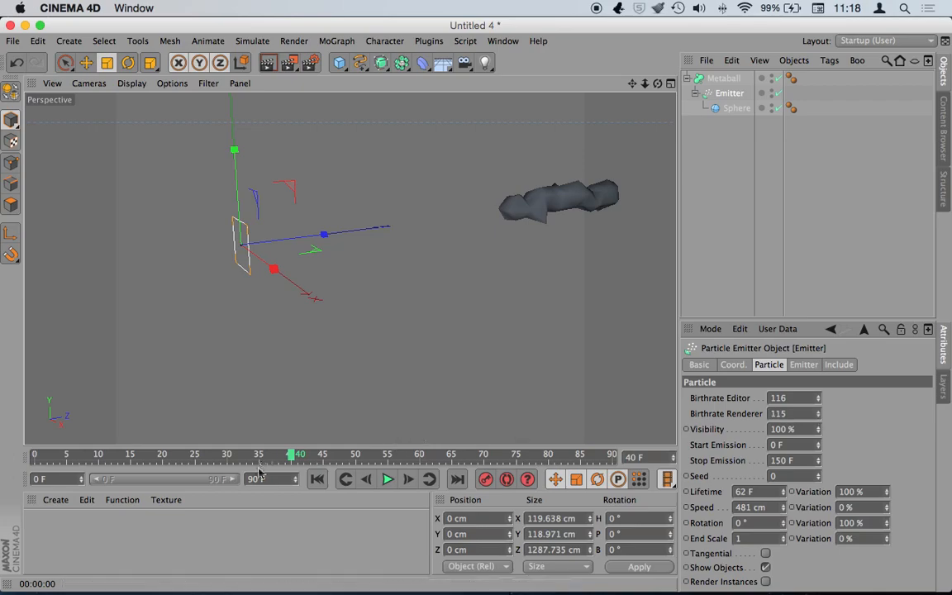
- Replay the animation to frame 37 and render the viewport
{"action": "left_click", "coordinate": [316, 479]}
{"action": "left_click", "coordinate": [732, 78]}
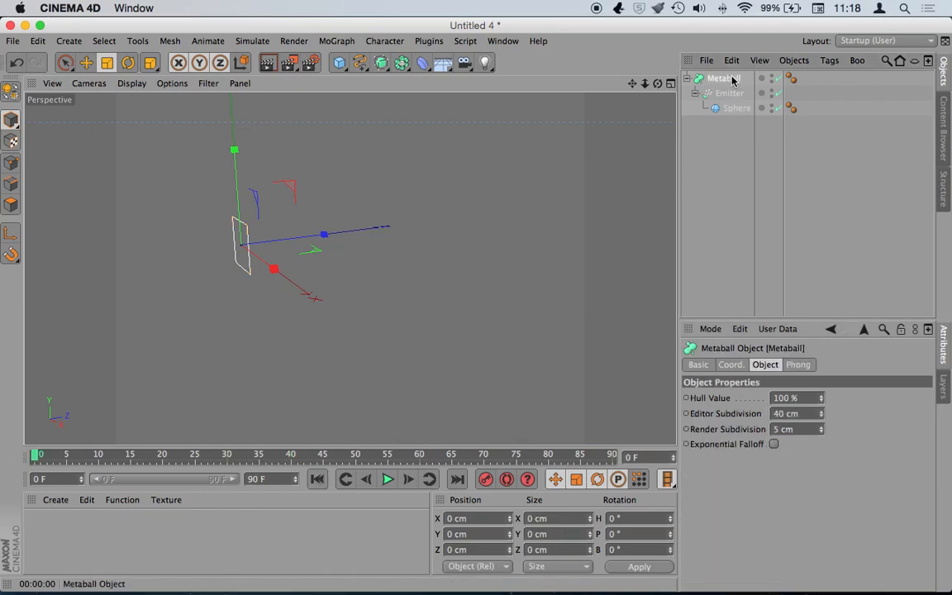
{"action": "left_click", "coordinate": [387, 479]}
{"action": "left_click", "coordinate": [388, 480]}
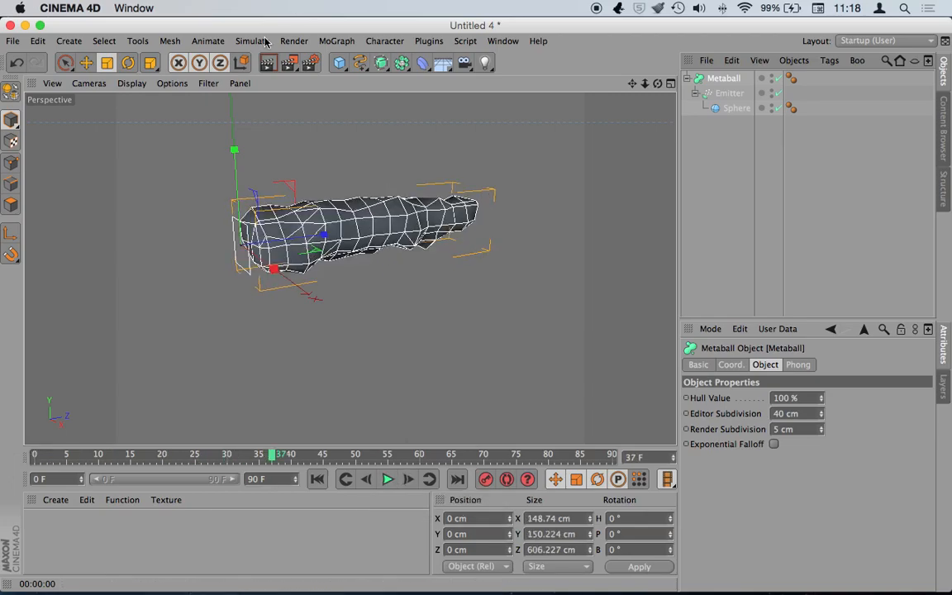
{"action": "left_click", "coordinate": [268, 62]}
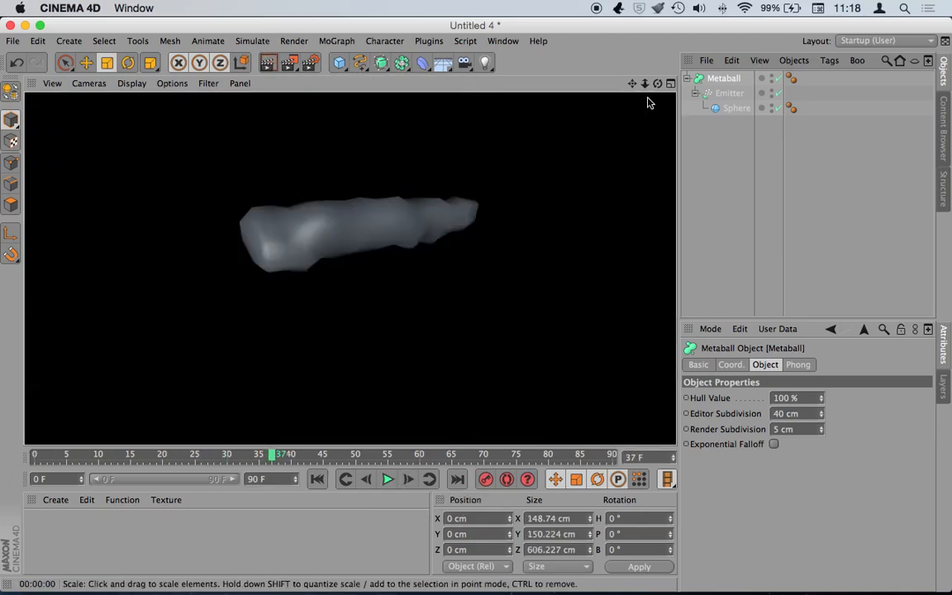
- Set the Metaball's Editor Subdivision to 12 cm
{"action": "left_click", "coordinate": [724, 79]}
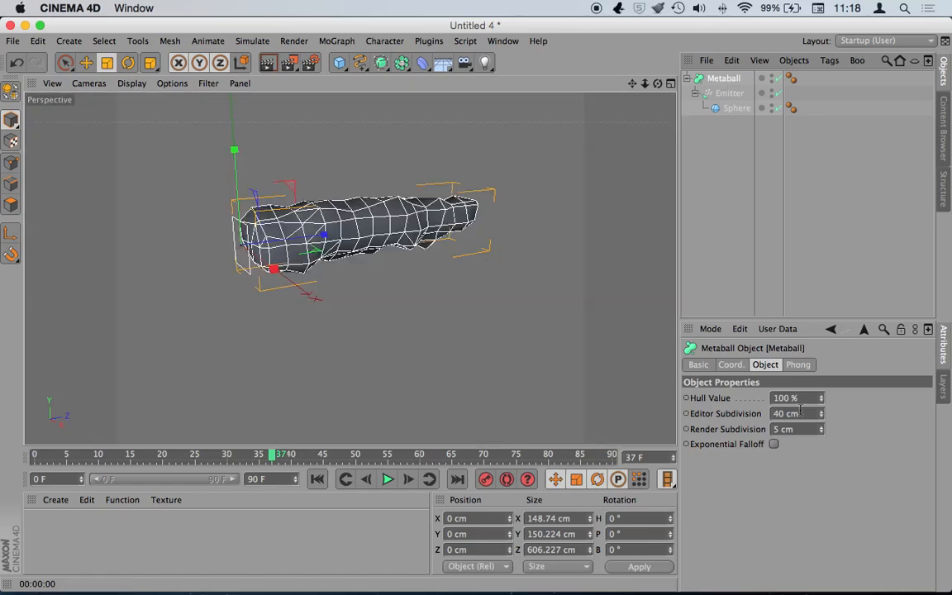
{"action": "left_click", "coordinate": [724, 92]}
{"action": "left_click", "coordinate": [726, 77]}
{"action": "left_click_drag", "start_coordinate": [822, 418], "coordinate": [822, 442]}
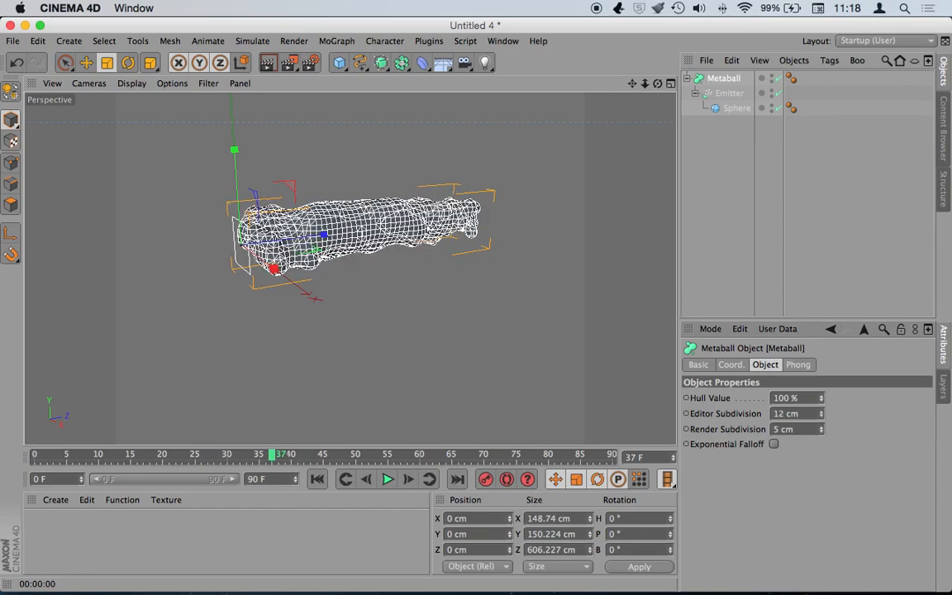
- Render the viewport to preview the denser metaball mesh, then select the Emitter
{"action": "left_click", "coordinate": [269, 64]}
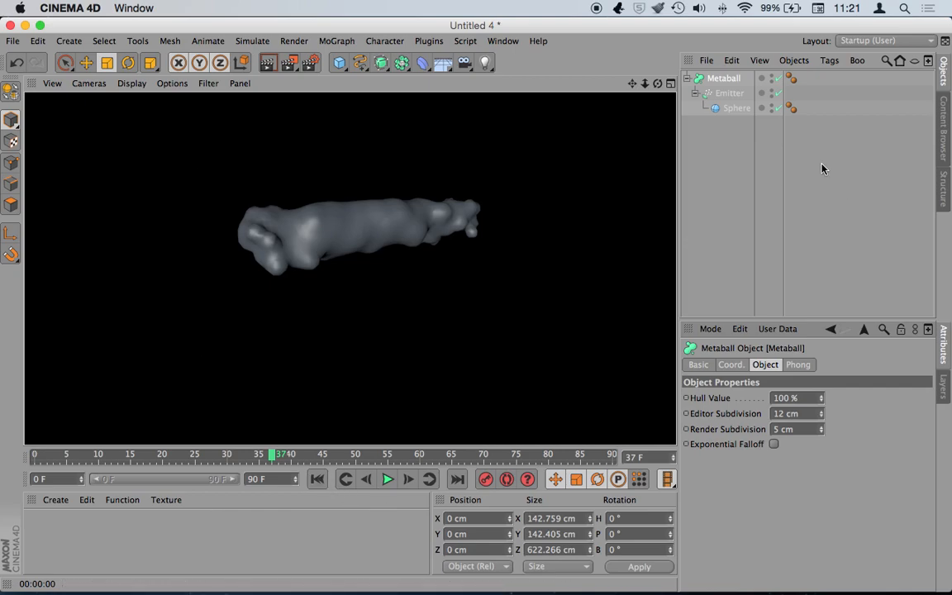
{"action": "left_click", "coordinate": [730, 95]}
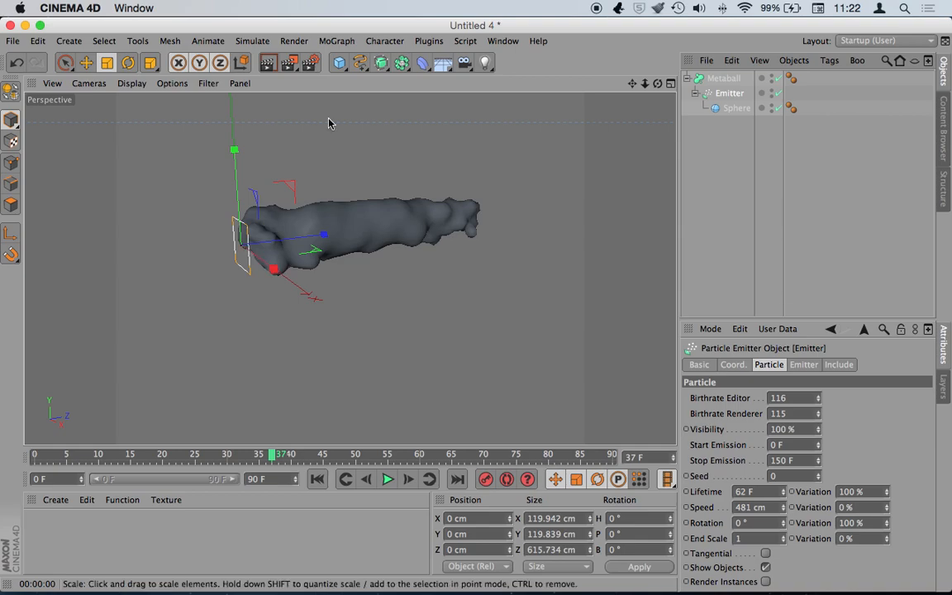
- Set the Emitter's X-Size to 35 cm and Y-Size to 43 cm
{"action": "left_click", "coordinate": [803, 365]}
{"action": "mouse_move", "coordinate": [810, 412]}
{"action": "left_mouse_down"}
{"action": "mouse_move", "coordinate": [814, 446]}
{"action": "mouse_move", "coordinate": [812, 419]}
{"action": "mouse_move", "coordinate": [814, 429]}
{"action": "left_mouse_up"}
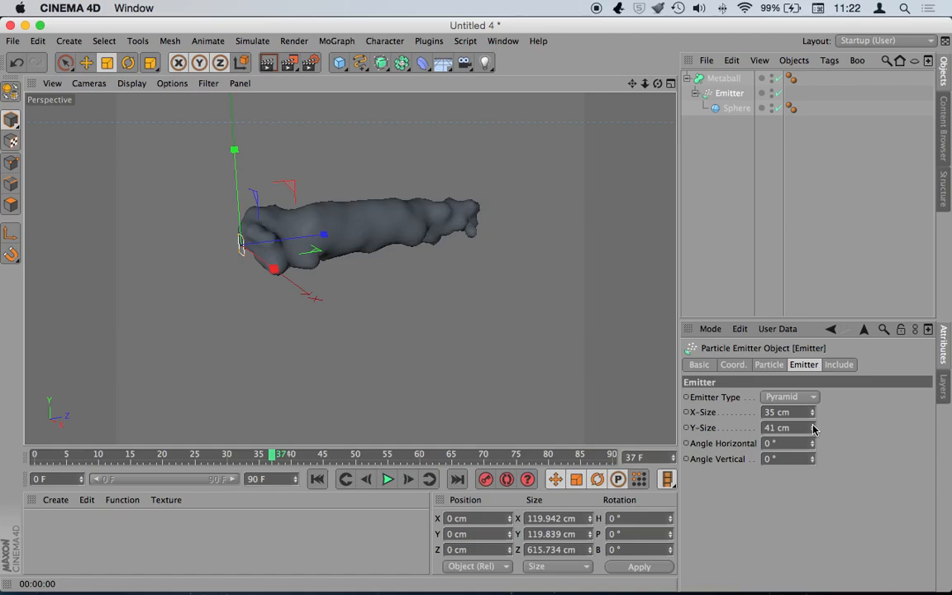
{"action": "left_click", "coordinate": [812, 425]}
{"action": "left_click", "coordinate": [812, 425]}
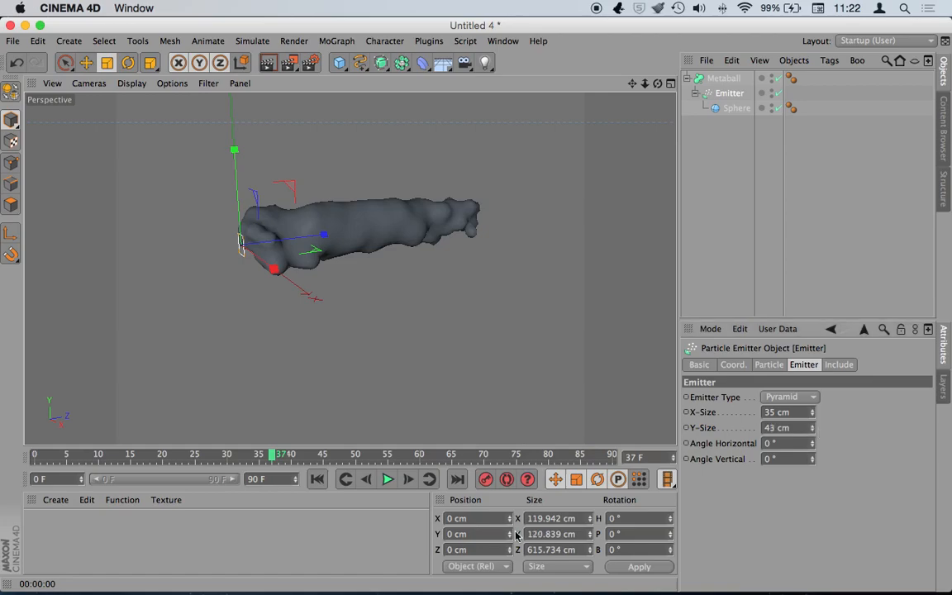
- Replay the animation to frame 48 and render the viewport to preview the tube
{"action": "left_click", "coordinate": [347, 480]}
{"action": "left_click", "coordinate": [386, 480]}
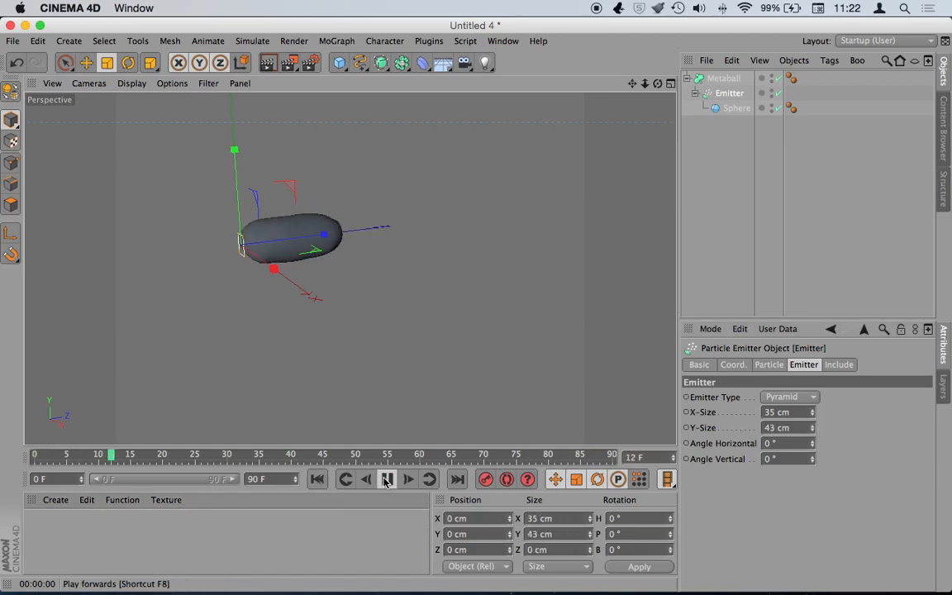
{"action": "left_click", "coordinate": [385, 480]}
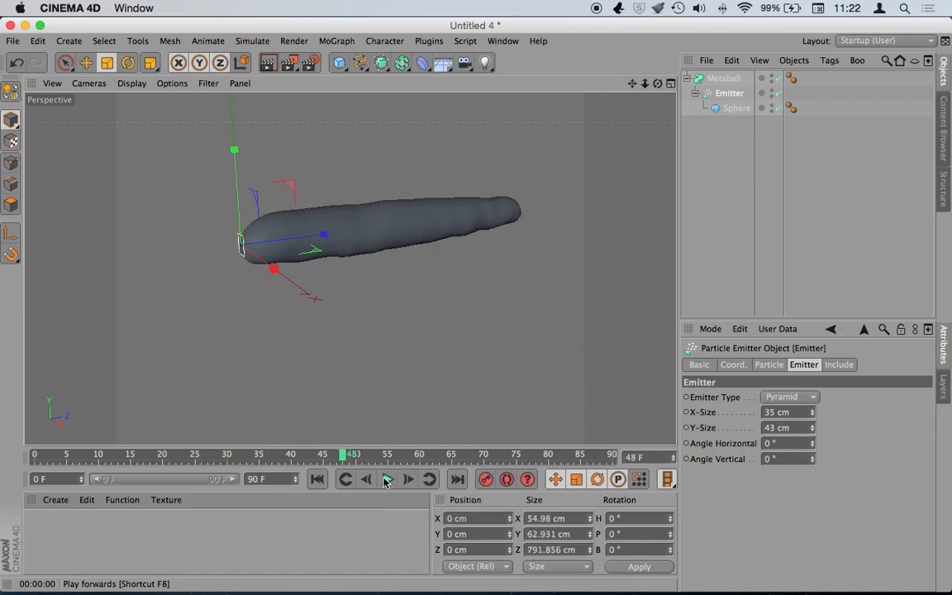
{"action": "left_click", "coordinate": [277, 62]}
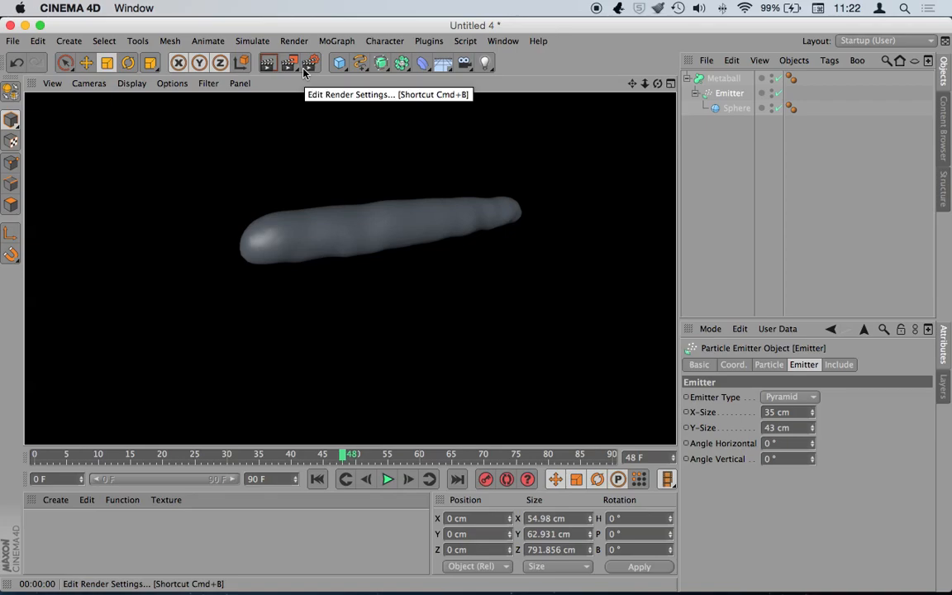
- Rotate the Emitter to -90° pitch so the stream points downward, and zoom out
{"action": "left_click", "coordinate": [728, 95]}
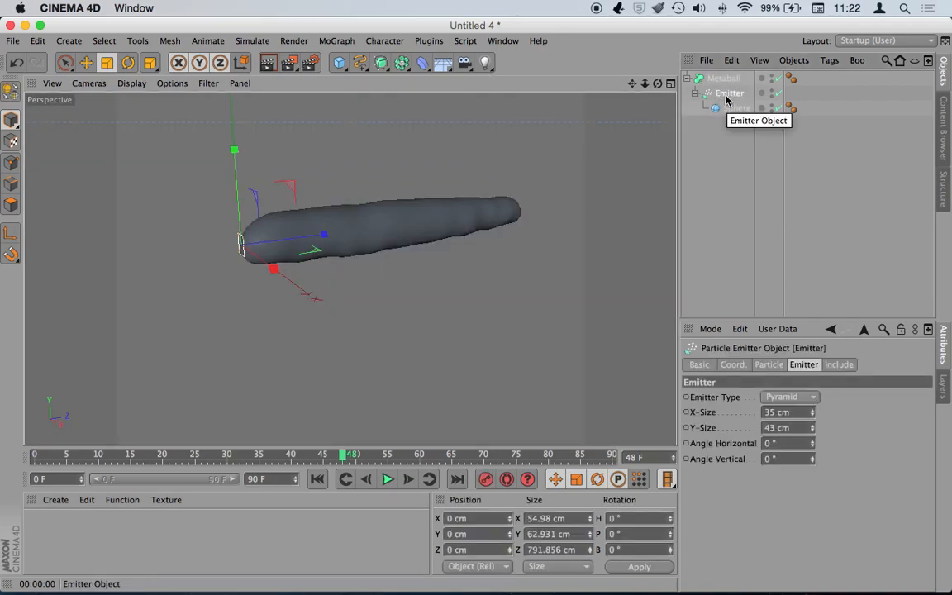
{"action": "key", "text": "r"}
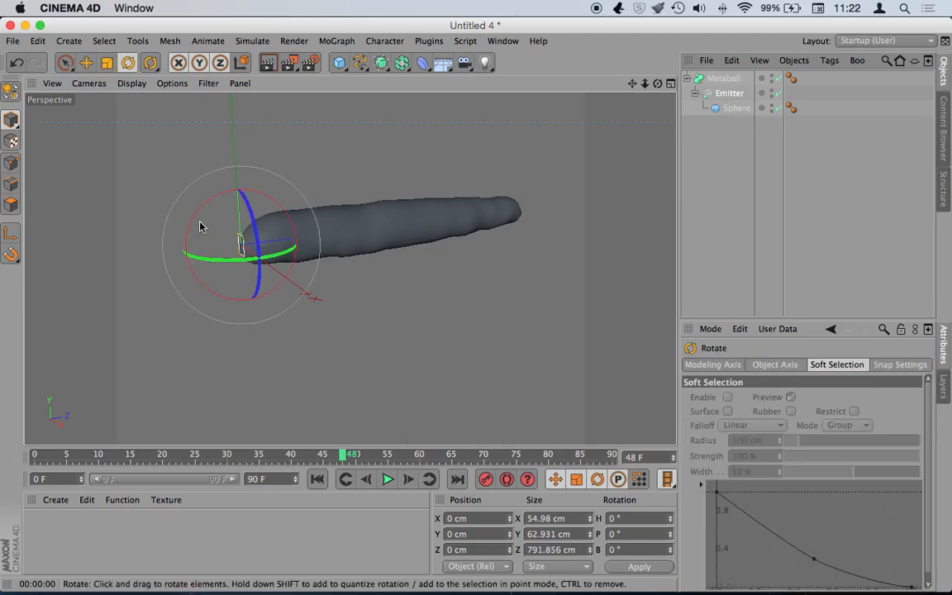
{"action": "left_click_drag", "start_coordinate": [201, 210], "coordinate": [297, 195]}
{"action": "left_click_drag", "start_coordinate": [647, 83], "coordinate": [628, 83]}
{"action": "scroll", "coordinate": [349, 268], "scroll_direction": "down", "scroll_amount": 2}
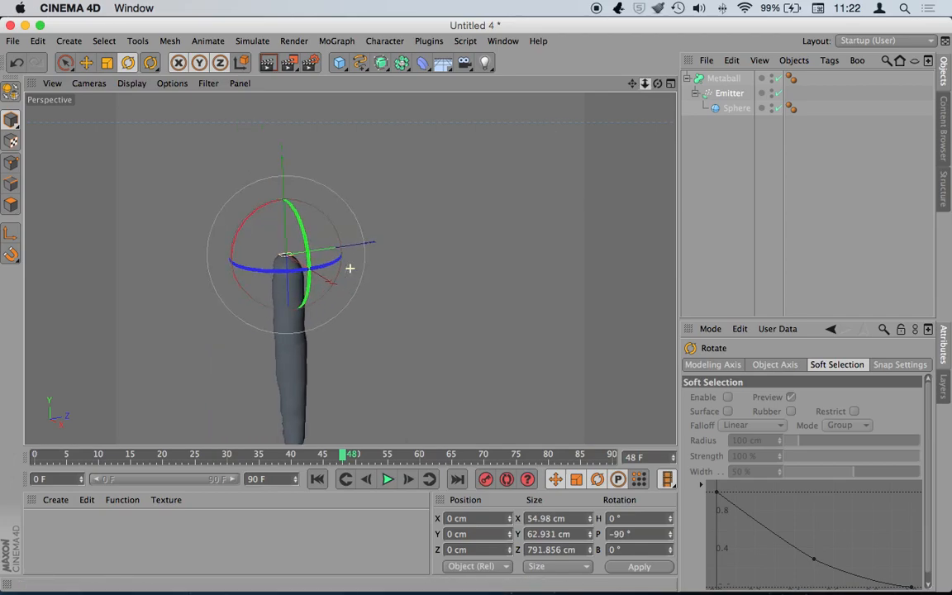
{"action": "scroll", "coordinate": [347, 268], "scroll_direction": "down", "scroll_amount": 2}
- Bring up the Simulate > Particles modifier list
{"action": "left_click", "coordinate": [252, 41]}
{"action": "mouse_move", "coordinate": [260, 78]}
{"action": "mouse_move", "coordinate": [262, 99]}
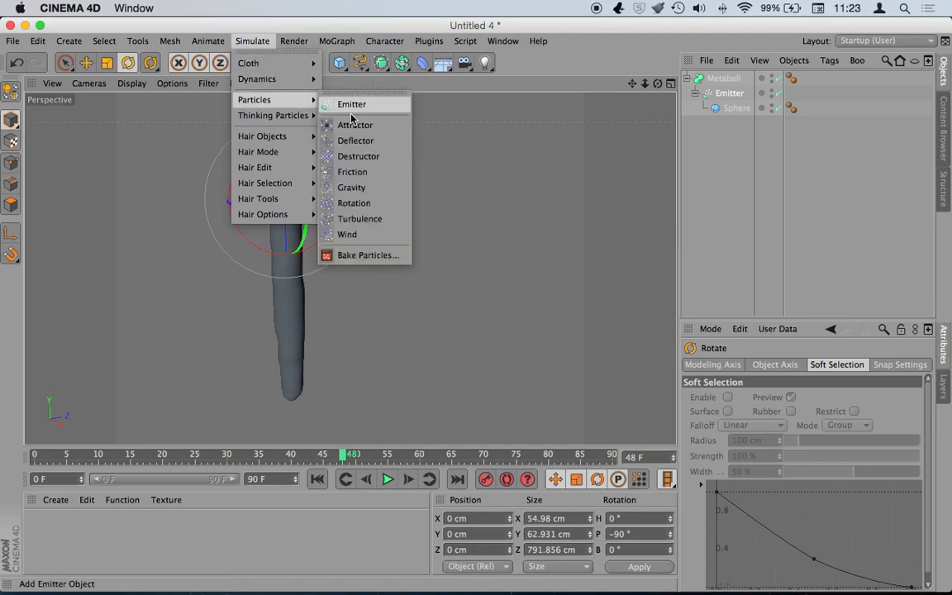
- Add a Rotation particle modifier below the emitter and test it up to frame 55
{"action": "left_click", "coordinate": [363, 204]}
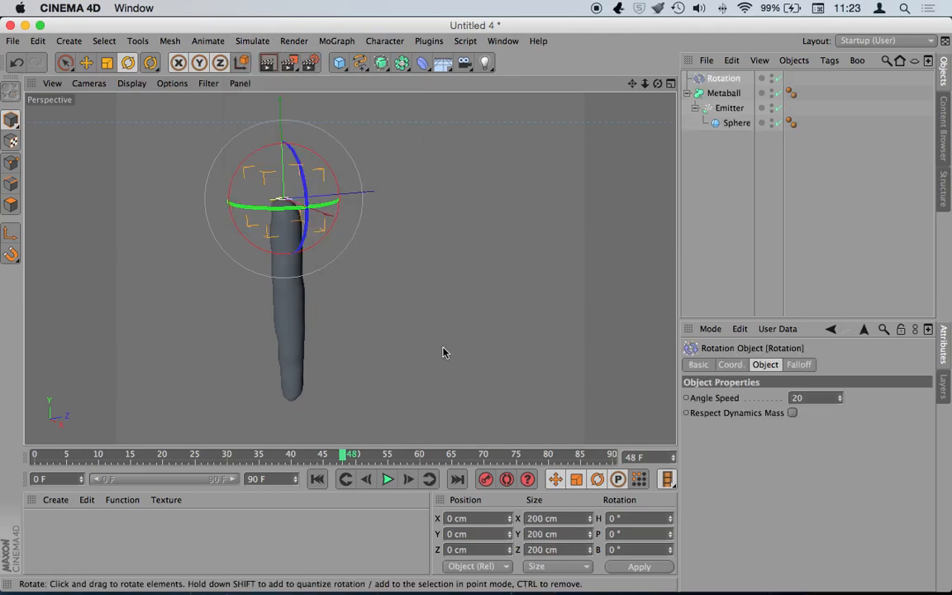
{"action": "key", "text": "e"}
{"action": "left_click_drag", "start_coordinate": [282, 128], "coordinate": [283, 148]}
{"action": "left_click", "coordinate": [319, 479]}
{"action": "left_click", "coordinate": [388, 480]}
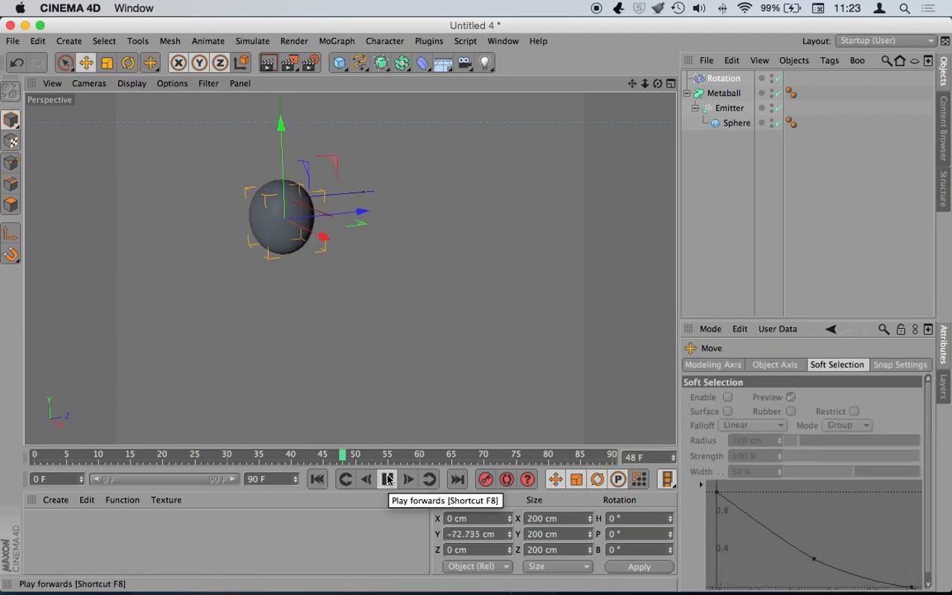
{"action": "left_click", "coordinate": [388, 479]}
- Move the Rotation modifier to Y -234.506 cm and give it a Box falloff
{"action": "left_click", "coordinate": [317, 479]}
{"action": "left_click_drag", "start_coordinate": [278, 141], "coordinate": [279, 191]}
{"action": "left_click", "coordinate": [718, 79]}
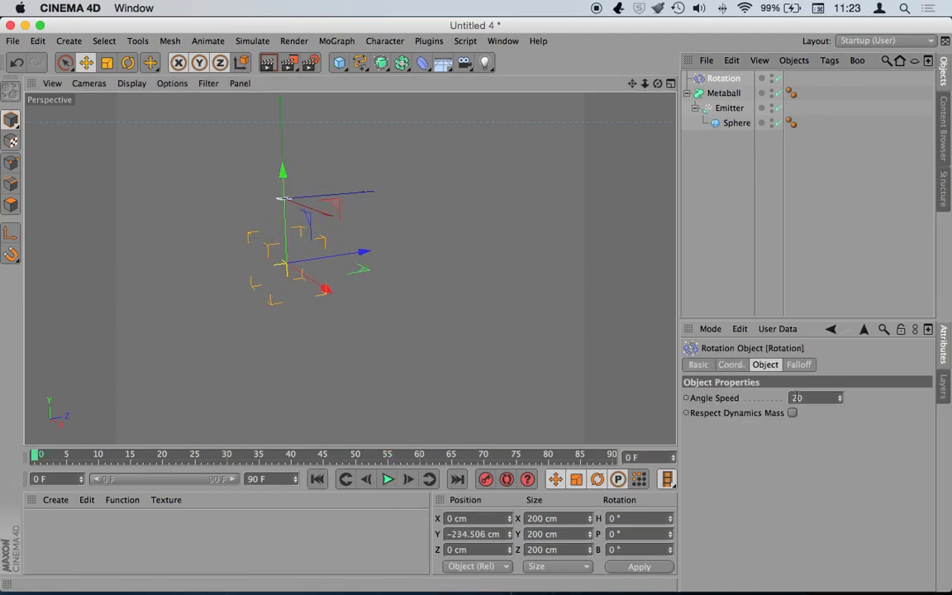
{"action": "left_click", "coordinate": [797, 365]}
{"action": "left_click", "coordinate": [775, 396]}
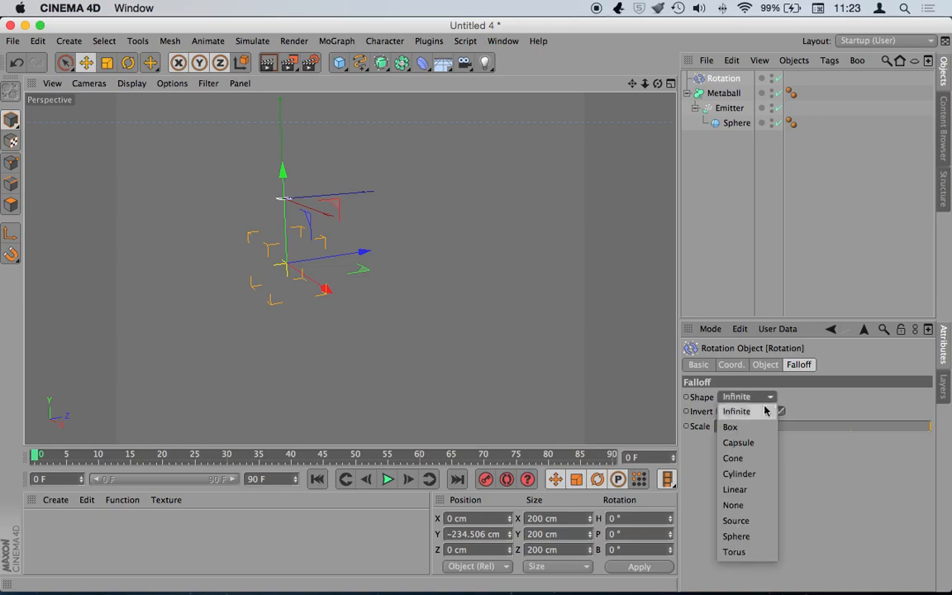
{"action": "left_click", "coordinate": [732, 427]}
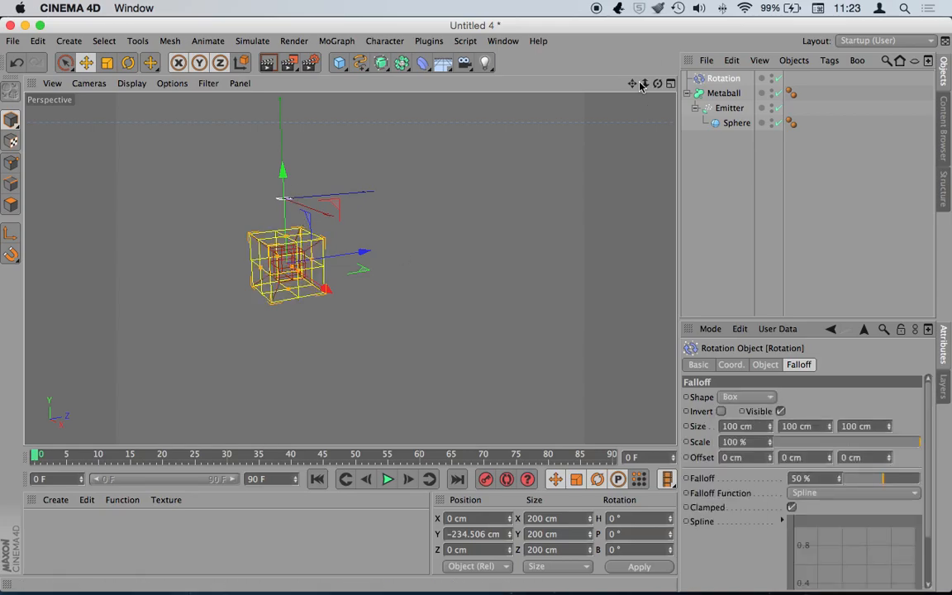
- Replay the animation to test the box falloff, rewind, and select the Emitter
{"action": "left_click_drag", "start_coordinate": [645, 84], "coordinate": [678, 84]}
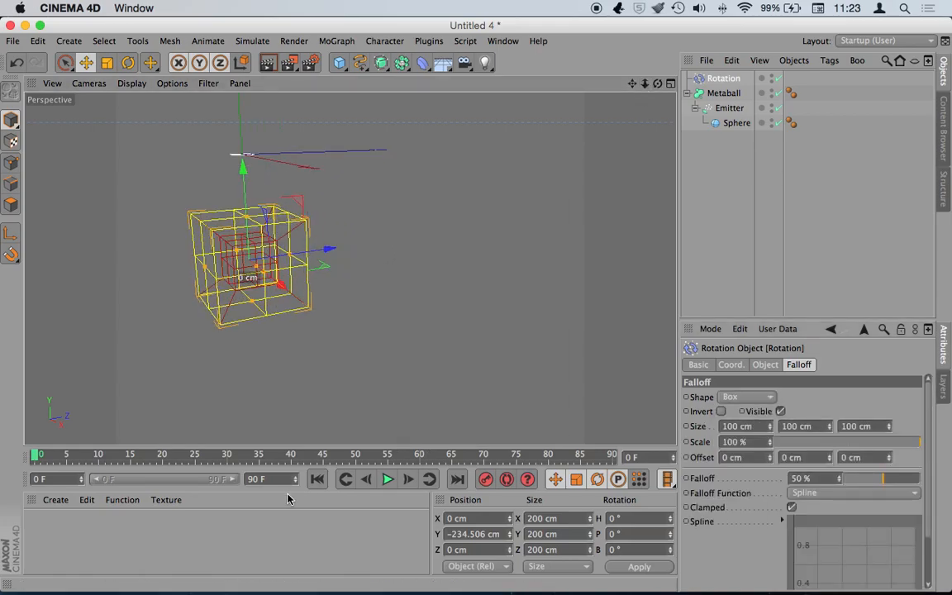
{"action": "left_click", "coordinate": [387, 479]}
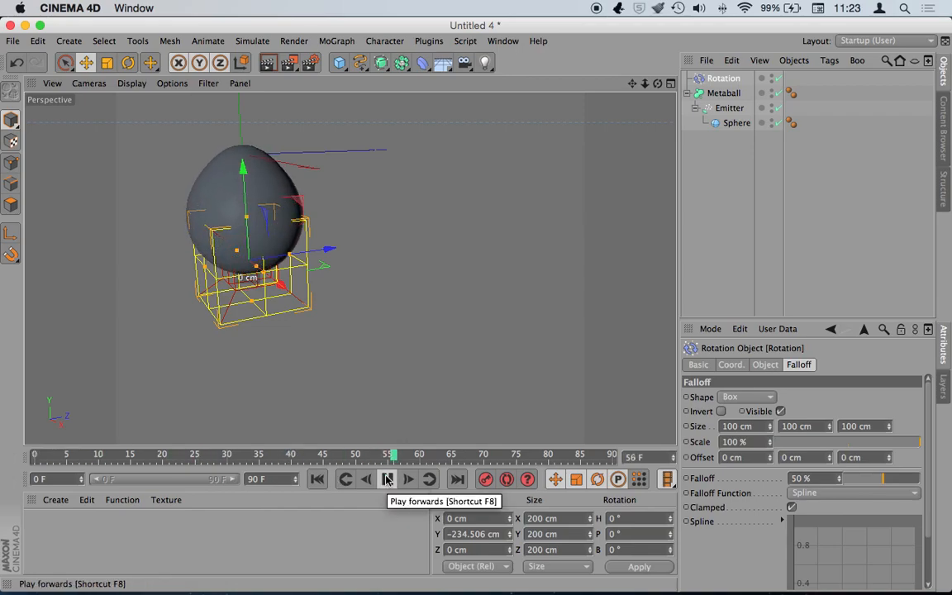
{"action": "left_click", "coordinate": [386, 479]}
{"action": "left_click", "coordinate": [317, 479]}
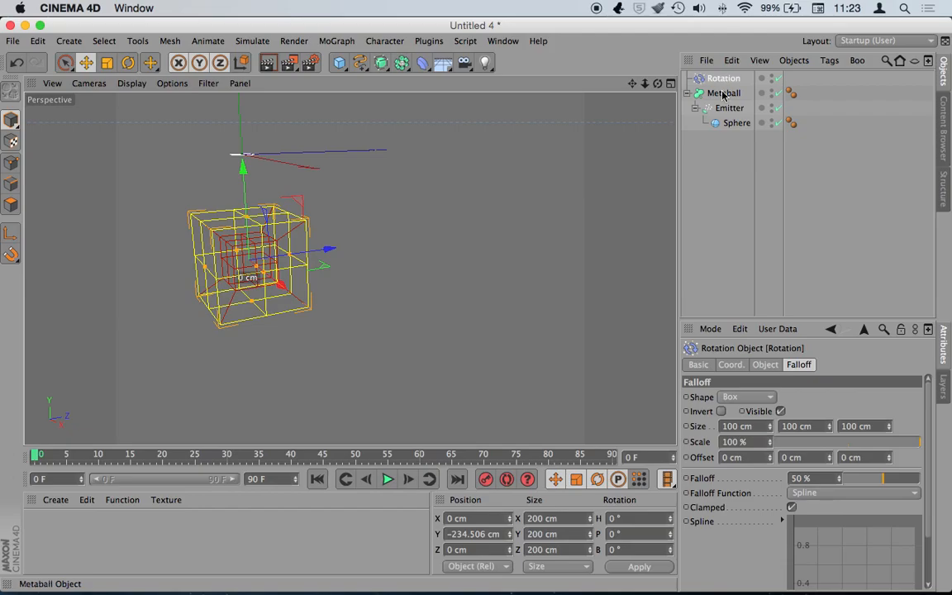
{"action": "left_click", "coordinate": [727, 108]}
- Raise the Emitter's particle speed to 1072 cm and preview the animation
{"action": "left_click", "coordinate": [768, 365]}
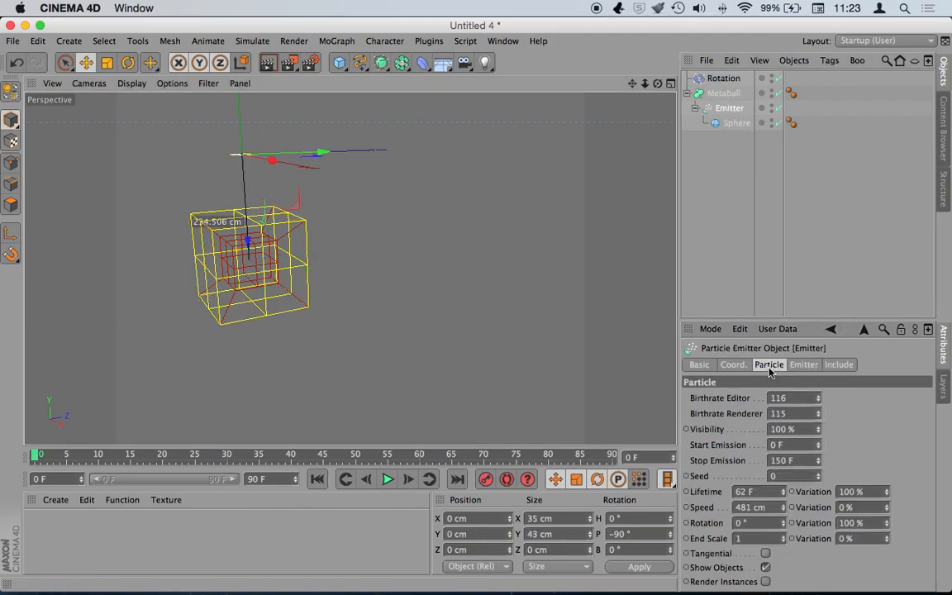
{"action": "left_click_drag", "start_coordinate": [781, 509], "coordinate": [782, 492]}
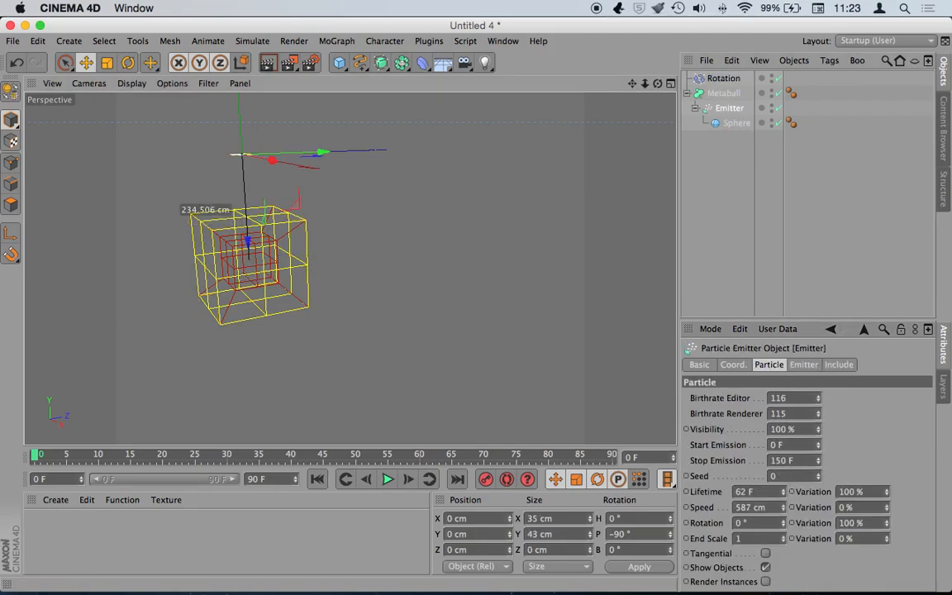
{"action": "left_click", "coordinate": [387, 479]}
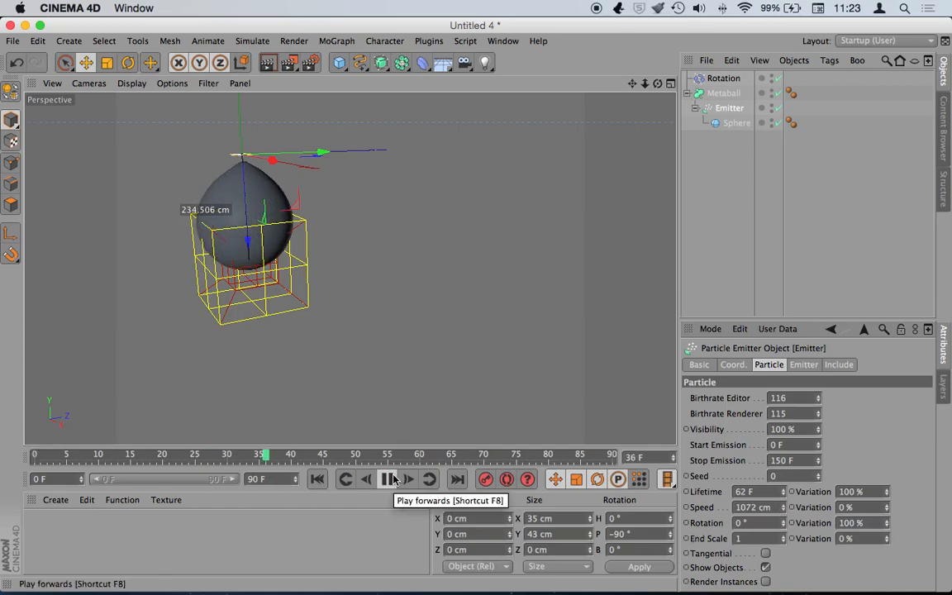
{"action": "left_click", "coordinate": [393, 480]}
- Set the Metaball Hull Value to 177% and the Rotation Angle Speed to 15.55
{"action": "left_click", "coordinate": [723, 94]}
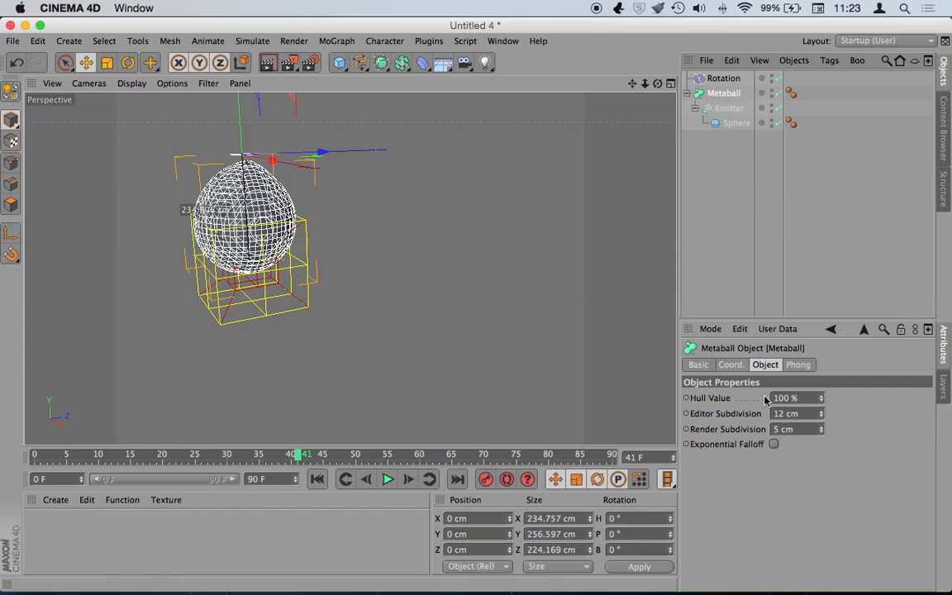
{"action": "mouse_move", "coordinate": [822, 399]}
{"action": "left_mouse_down"}
{"action": "mouse_move", "coordinate": [823, 363]}
{"action": "mouse_move", "coordinate": [822, 405]}
{"action": "mouse_move", "coordinate": [822, 396]}
{"action": "left_mouse_up"}
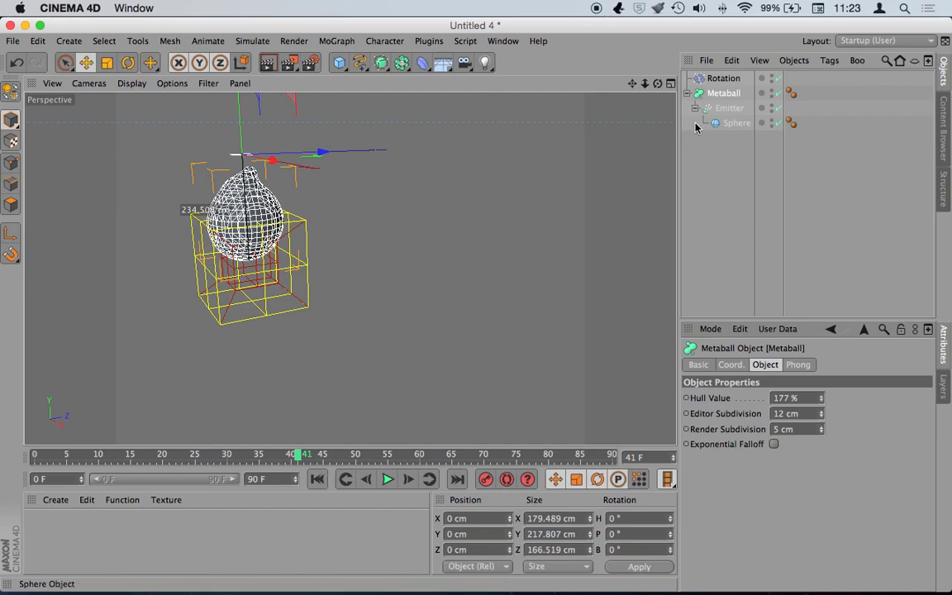
{"action": "left_click", "coordinate": [719, 79]}
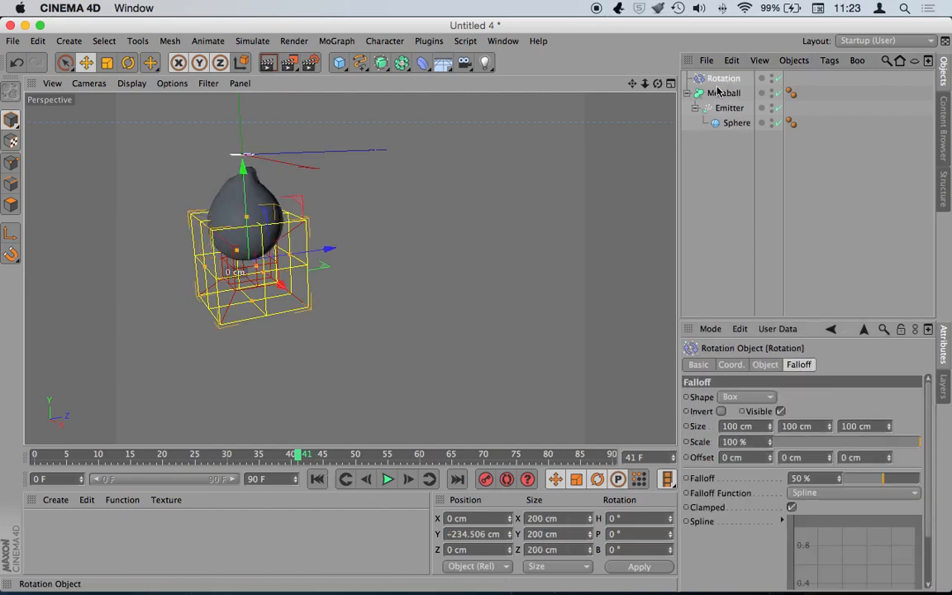
{"action": "left_click", "coordinate": [764, 364]}
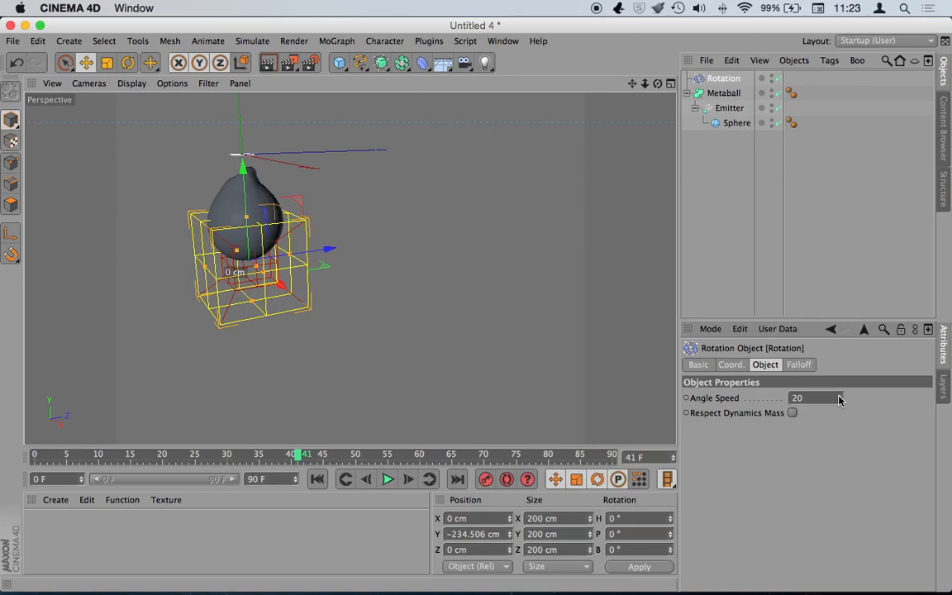
{"action": "left_click_drag", "start_coordinate": [839, 400], "coordinate": [841, 397]}
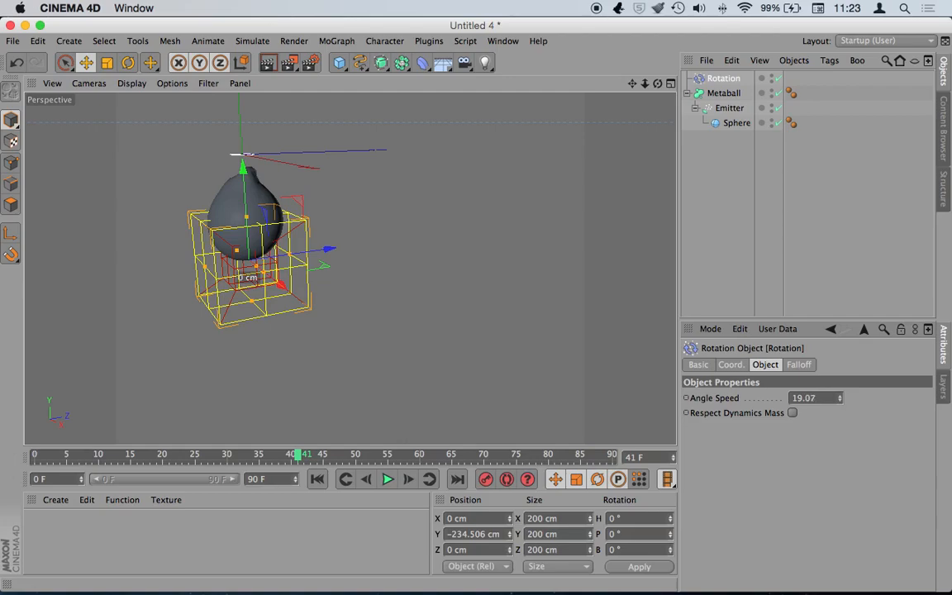
- Turn off the Metaball and replay the animation to see the raw particles
{"action": "left_click", "coordinate": [317, 479]}
{"action": "left_click", "coordinate": [387, 480]}
{"action": "left_click", "coordinate": [388, 480]}
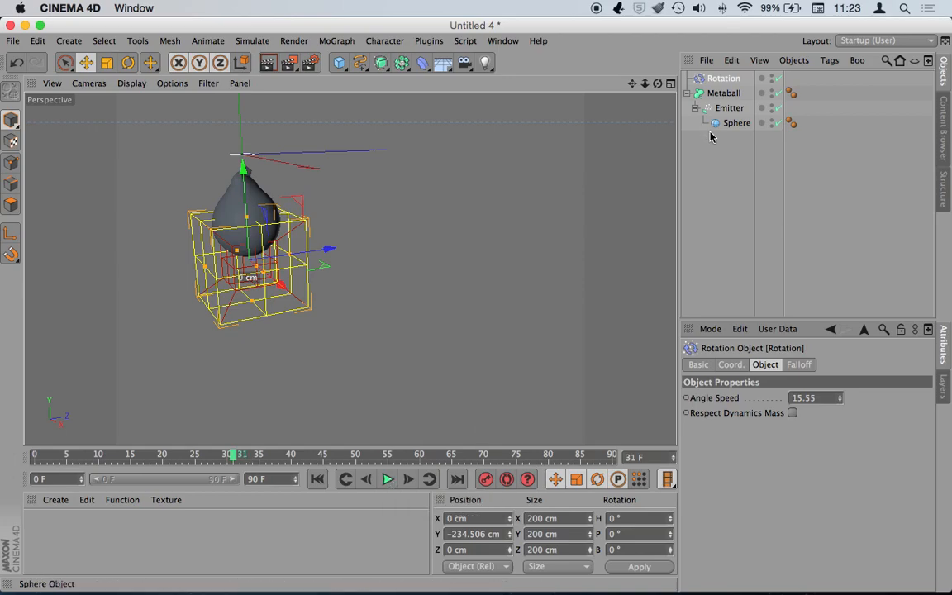
{"action": "left_click", "coordinate": [778, 93]}
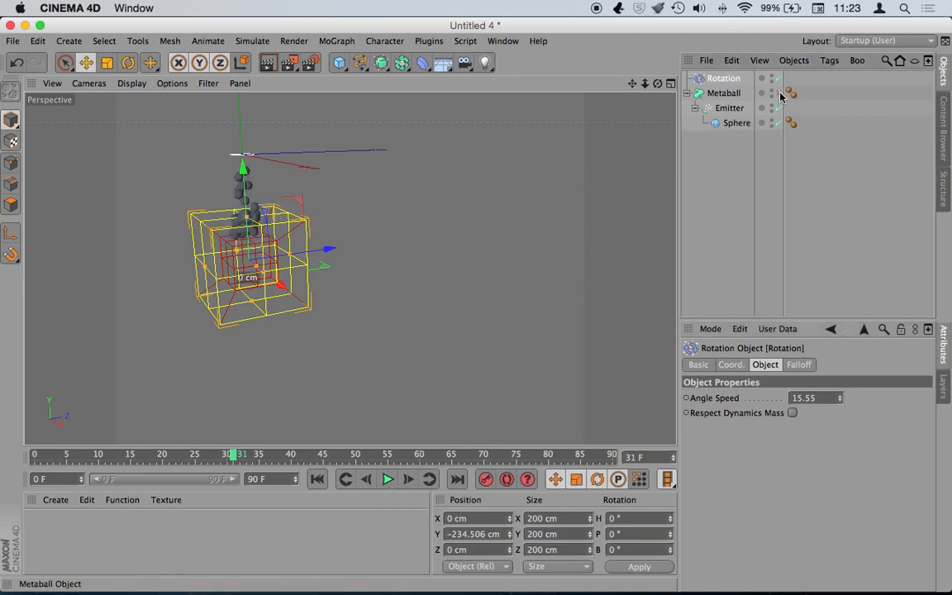
{"action": "left_click", "coordinate": [317, 480]}
{"action": "left_click", "coordinate": [388, 479]}
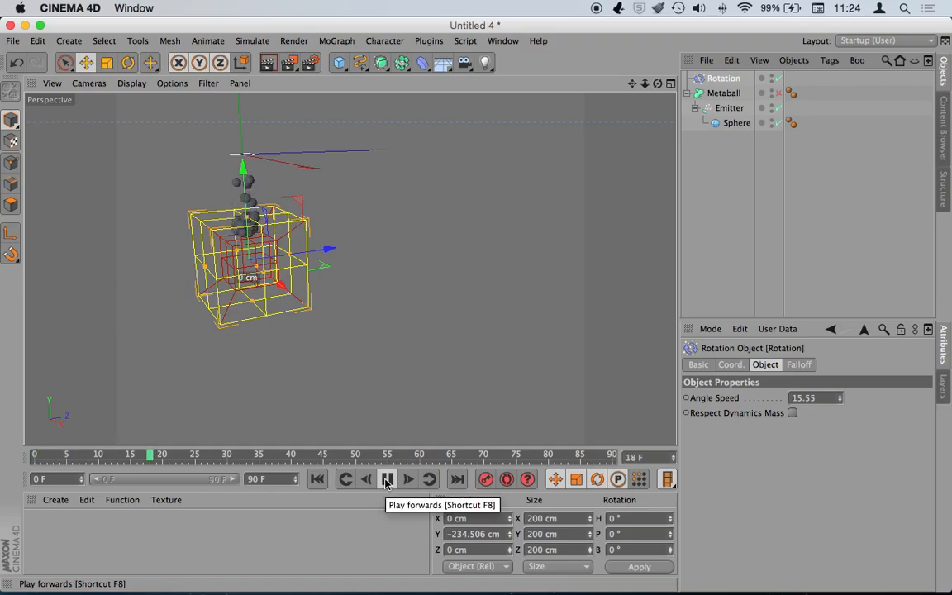
{"action": "left_click_drag", "start_coordinate": [644, 84], "coordinate": [476, 308]}
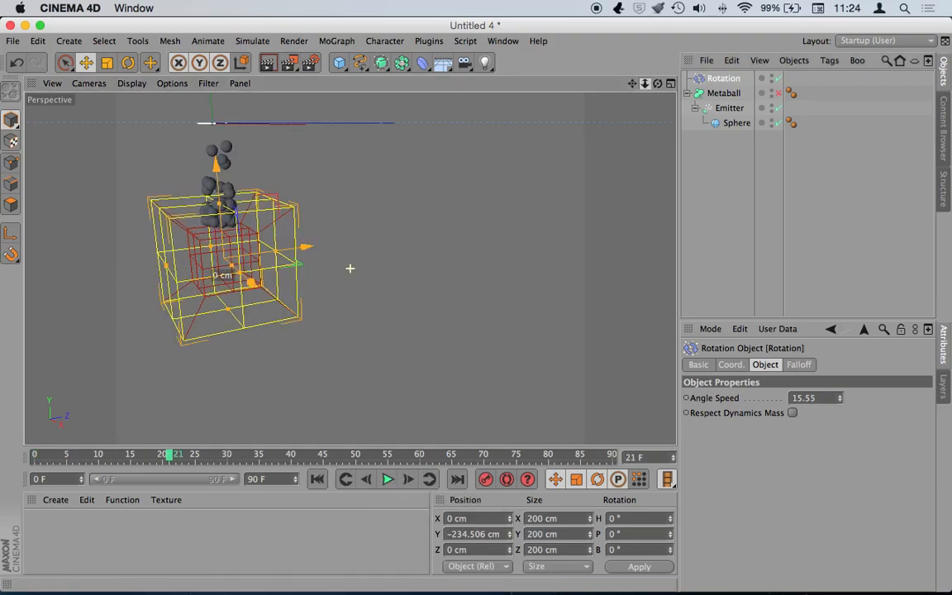
{"action": "left_click_drag", "start_coordinate": [631, 84], "coordinate": [784, 99]}
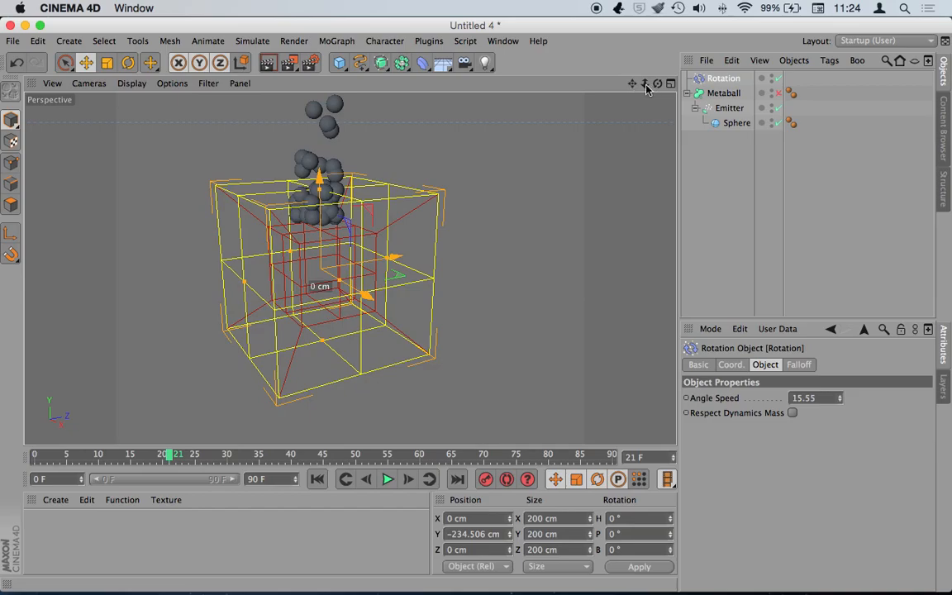
{"action": "left_click_drag", "start_coordinate": [645, 85], "coordinate": [581, 79]}
- Move the Rotation field up to Y -156.729 cm and replay the animation
{"action": "left_click_drag", "start_coordinate": [328, 213], "coordinate": [328, 176]}
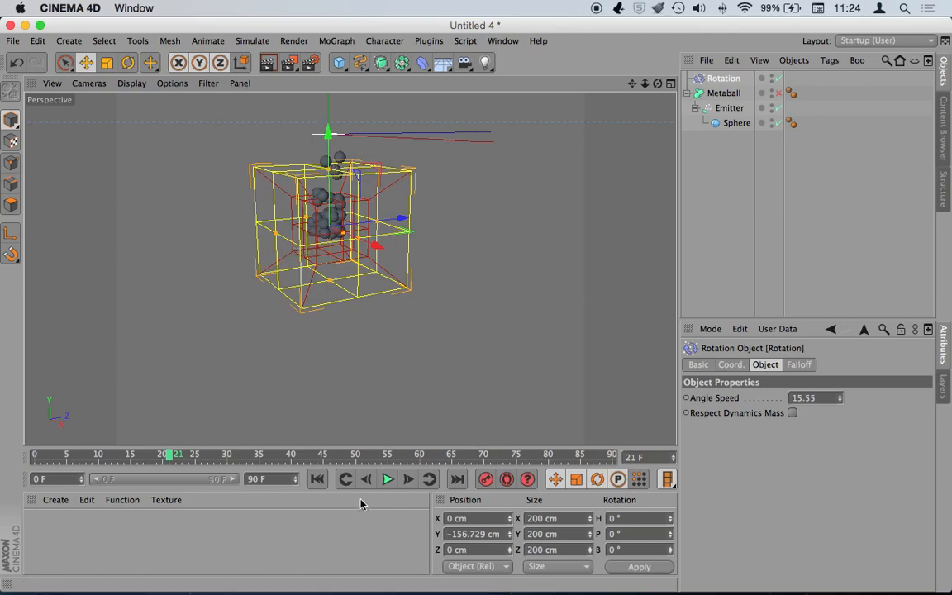
{"action": "left_click", "coordinate": [316, 480]}
{"action": "left_click", "coordinate": [386, 479]}
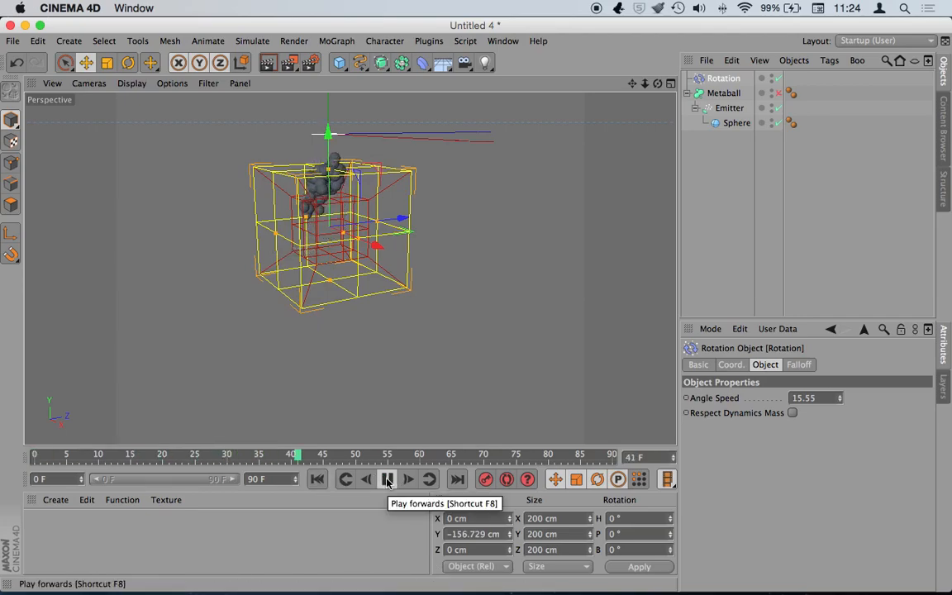
{"action": "left_click", "coordinate": [387, 479]}
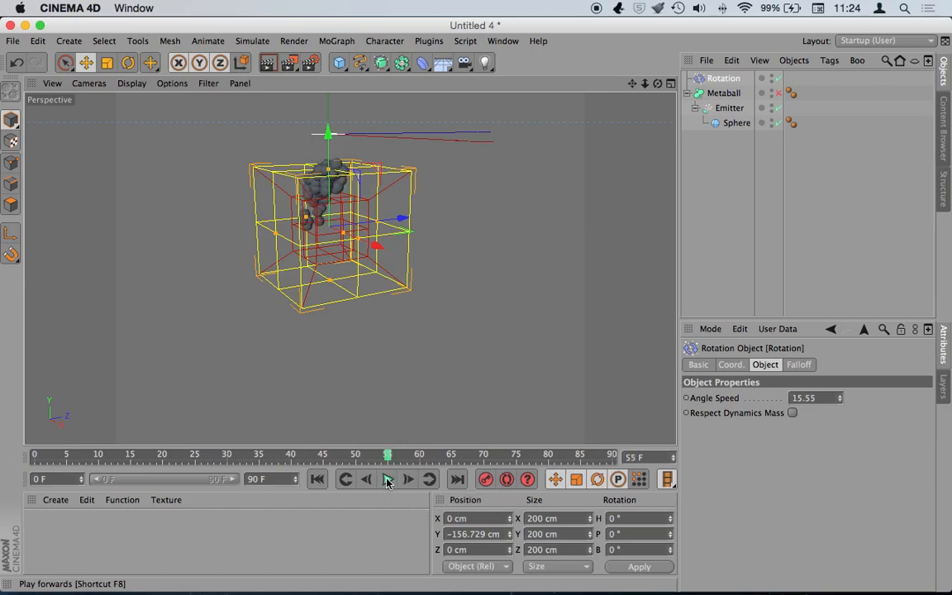
- Raise the emitter's particle Lifetime from 62 F to 146 F and replay to check
{"action": "left_click", "coordinate": [727, 108]}
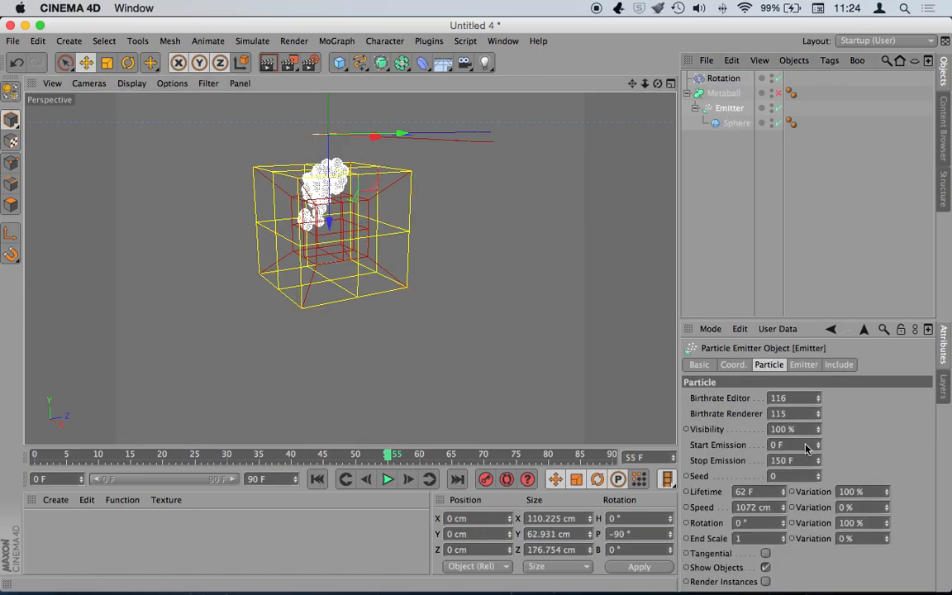
{"action": "left_click_drag", "start_coordinate": [783, 495], "coordinate": [783, 471]}
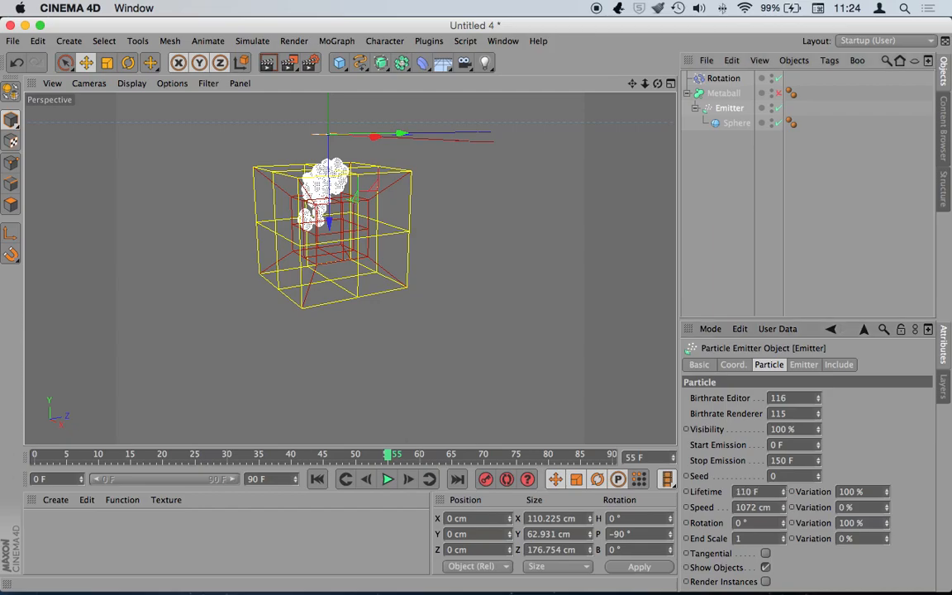
{"action": "left_click", "coordinate": [316, 479]}
{"action": "left_click", "coordinate": [387, 479]}
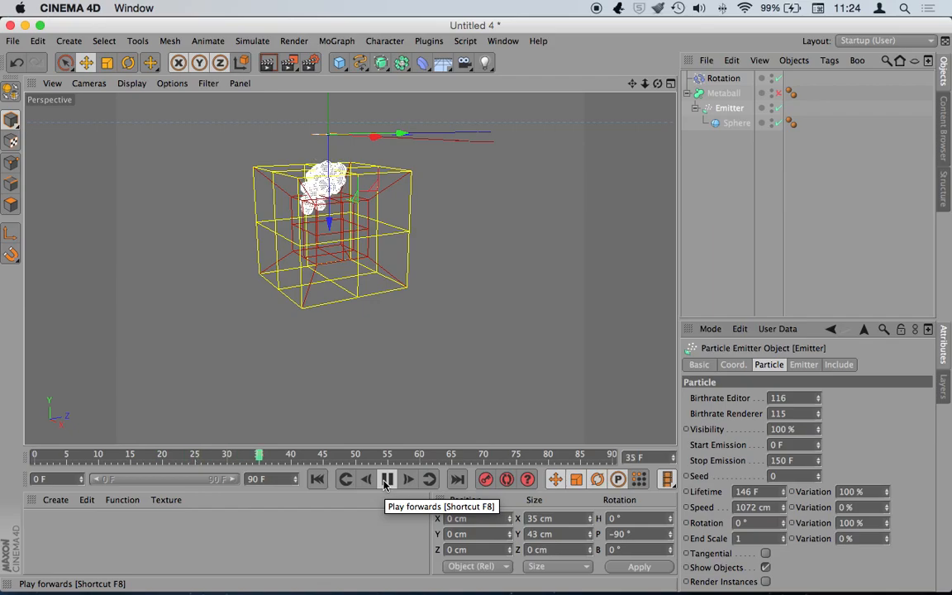
{"action": "left_click", "coordinate": [393, 484]}
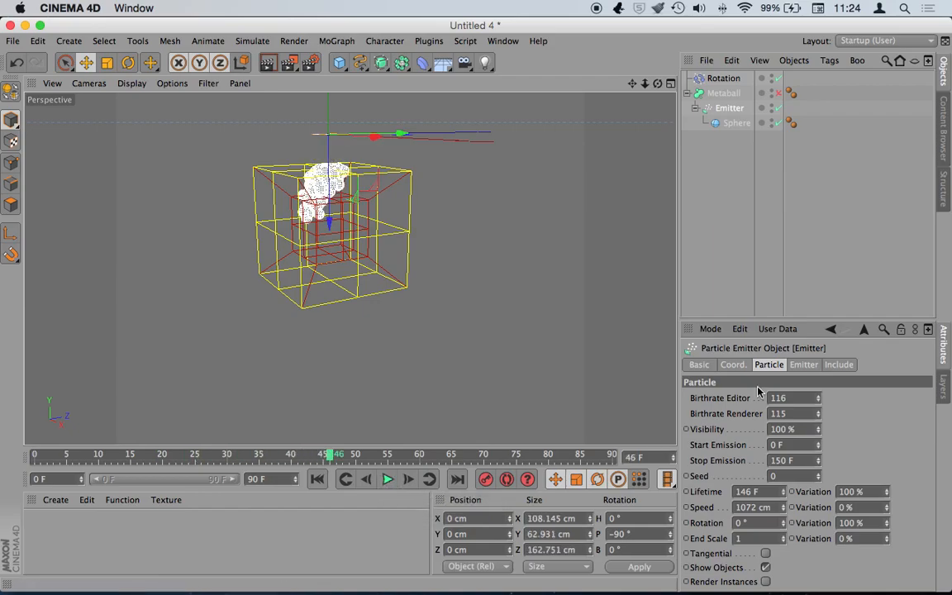
{"action": "left_click", "coordinate": [730, 92]}
{"action": "left_click", "coordinate": [732, 107]}
- Tick Respect Dynamics Mass on the Rotation field, set Angle Speed to 34.42, and preview
{"action": "left_click", "coordinate": [736, 78]}
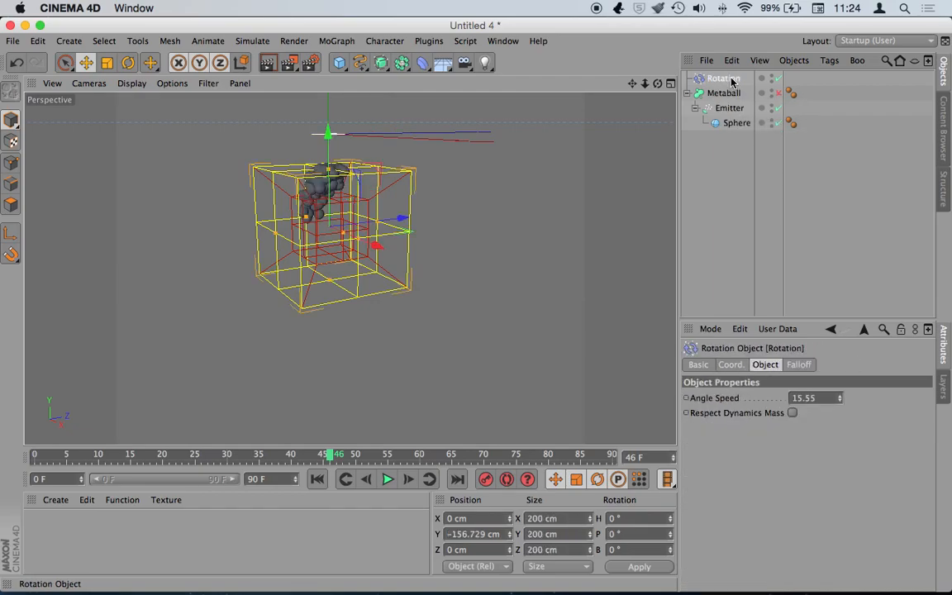
{"action": "left_click", "coordinate": [792, 413]}
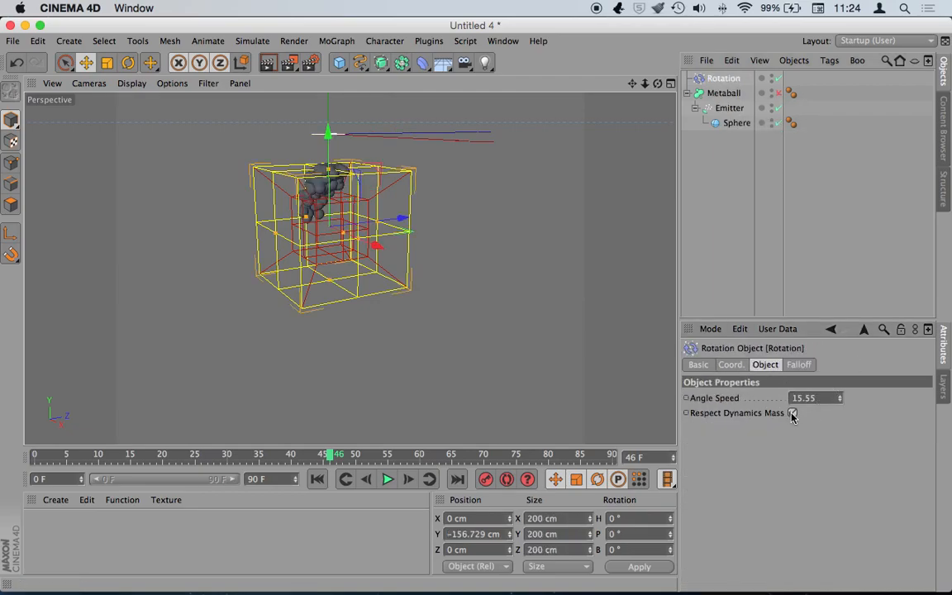
{"action": "left_click_drag", "start_coordinate": [840, 401], "coordinate": [826, 402]}
{"action": "left_click", "coordinate": [317, 479]}
{"action": "left_click", "coordinate": [387, 479]}
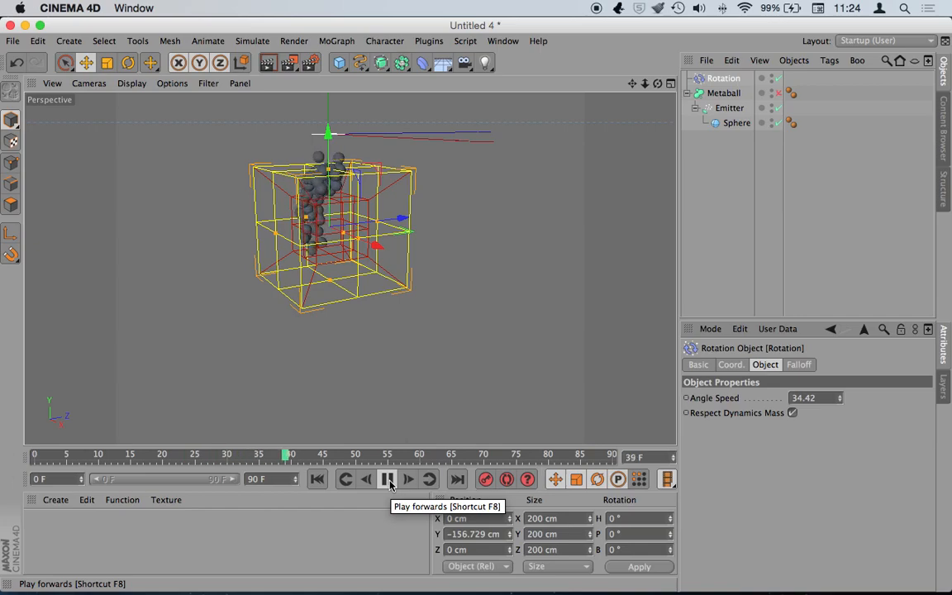
{"action": "left_click", "coordinate": [388, 479]}
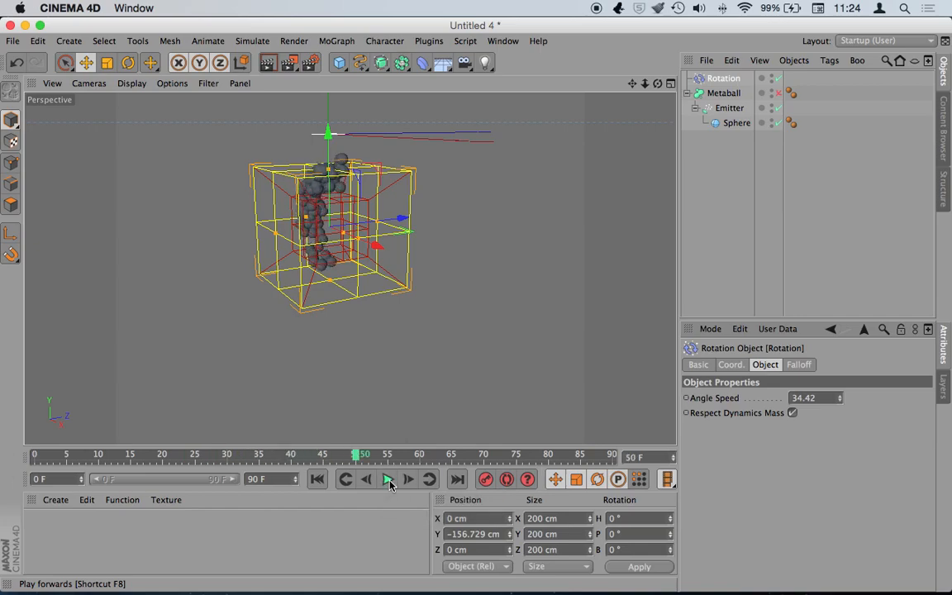
- Pitch the Rotation field to P 90° and replay the animation
{"action": "key", "text": "r"}
{"action": "left_click_drag", "start_coordinate": [298, 193], "coordinate": [282, 285]}
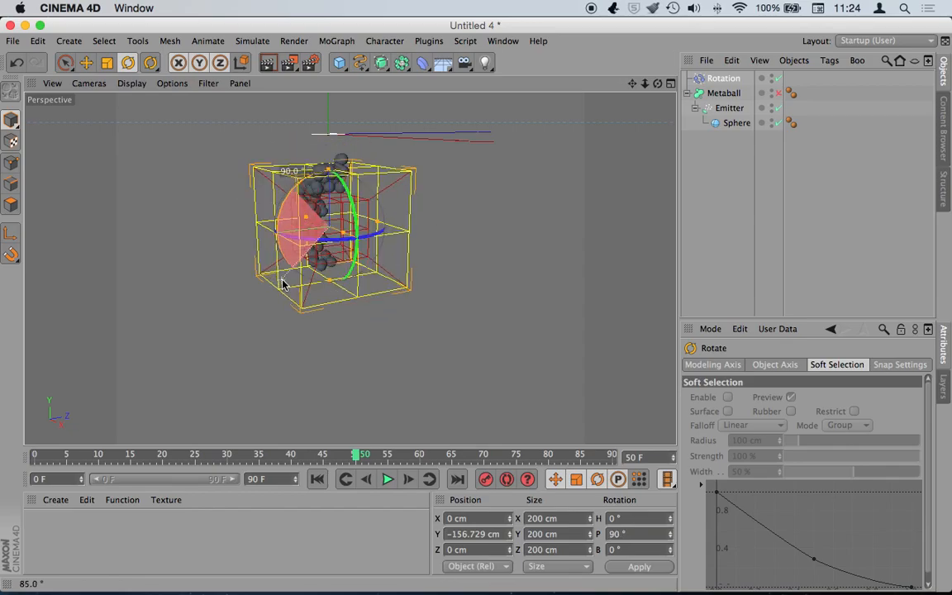
{"action": "left_click", "coordinate": [316, 479]}
{"action": "left_click", "coordinate": [387, 480]}
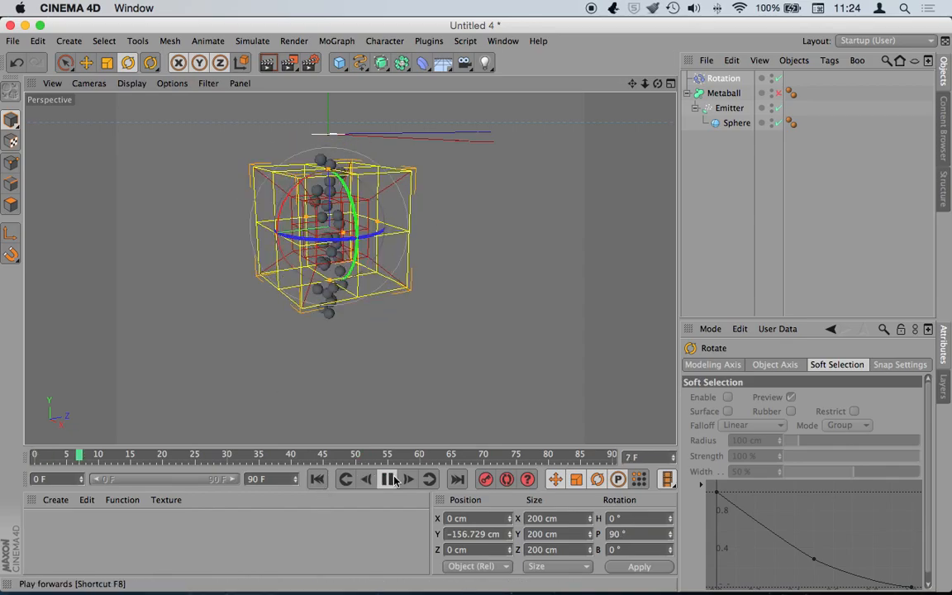
{"action": "left_click", "coordinate": [387, 479]}
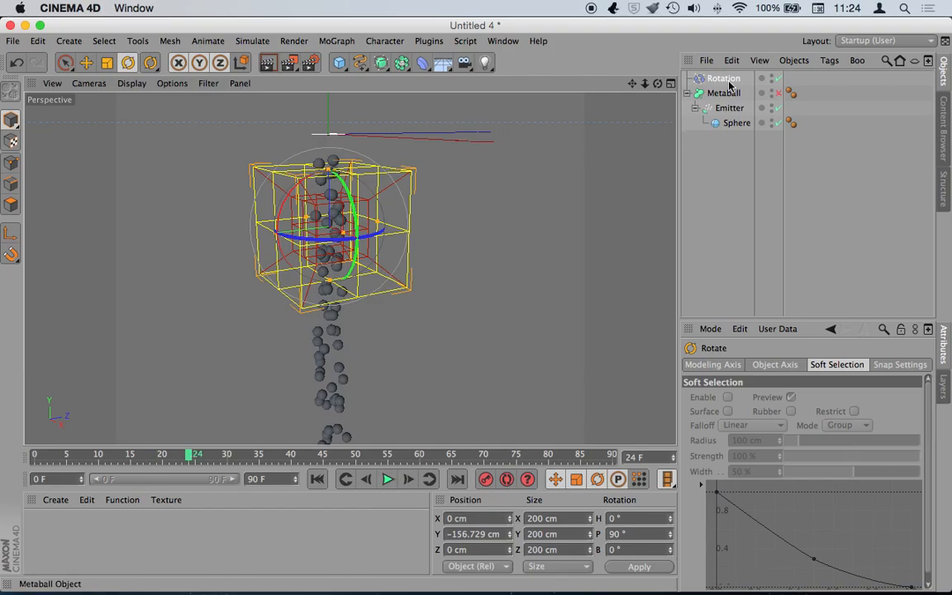
- Lower the emitter's particle speed and replay the animation to check
{"action": "left_click", "coordinate": [729, 107]}
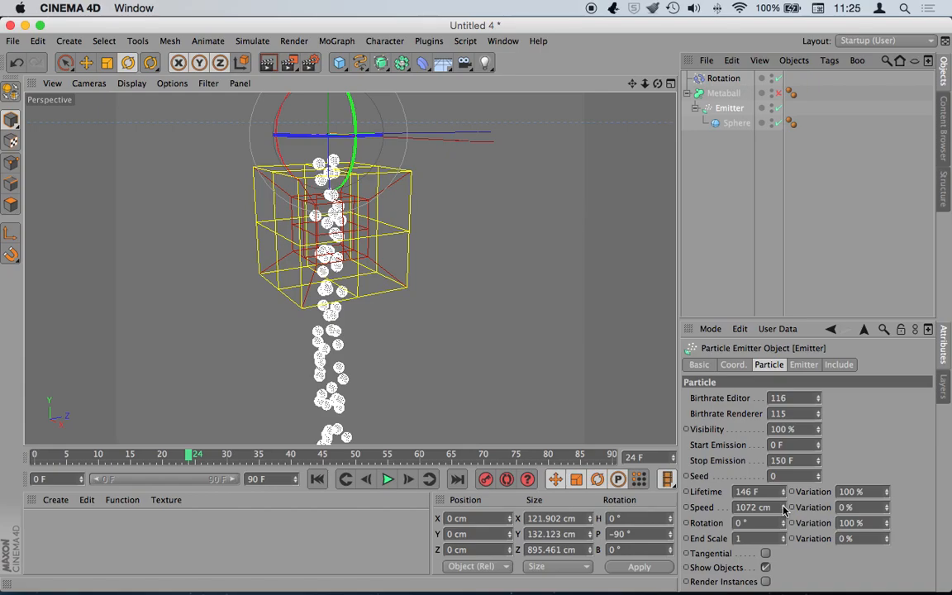
{"action": "left_click_drag", "start_coordinate": [782, 509], "coordinate": [783, 519]}
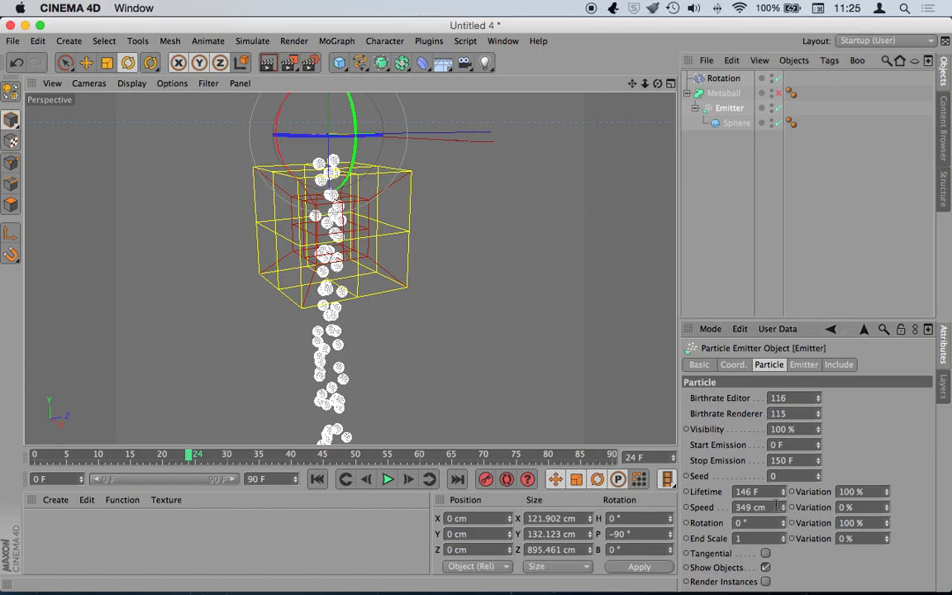
{"action": "left_click", "coordinate": [316, 480]}
{"action": "left_click", "coordinate": [387, 479]}
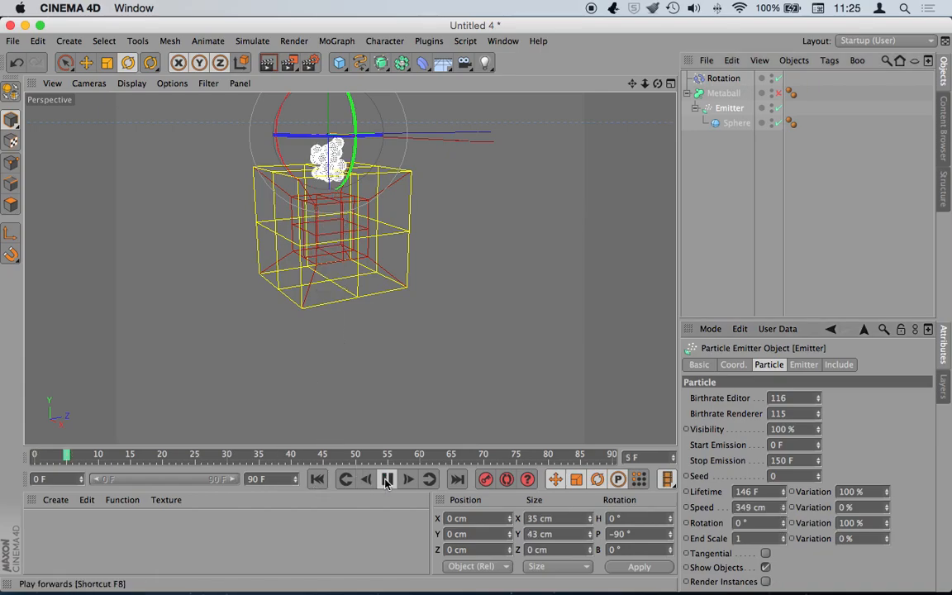
{"action": "left_click", "coordinate": [384, 480]}
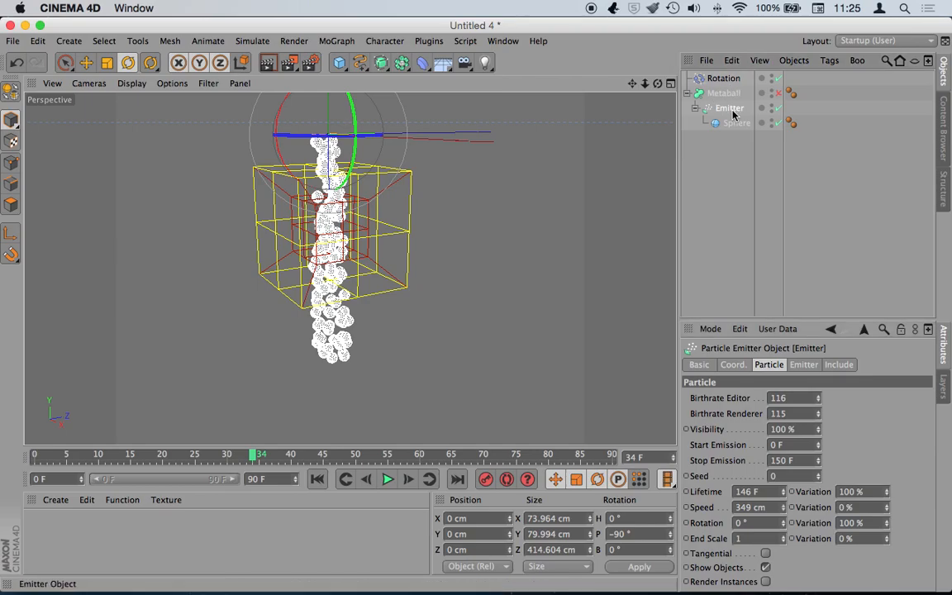
- Rewind the timeline to frame 0 and bring up the spline shapes palette
{"action": "left_click_drag", "start_coordinate": [634, 83], "coordinate": [657, 70]}
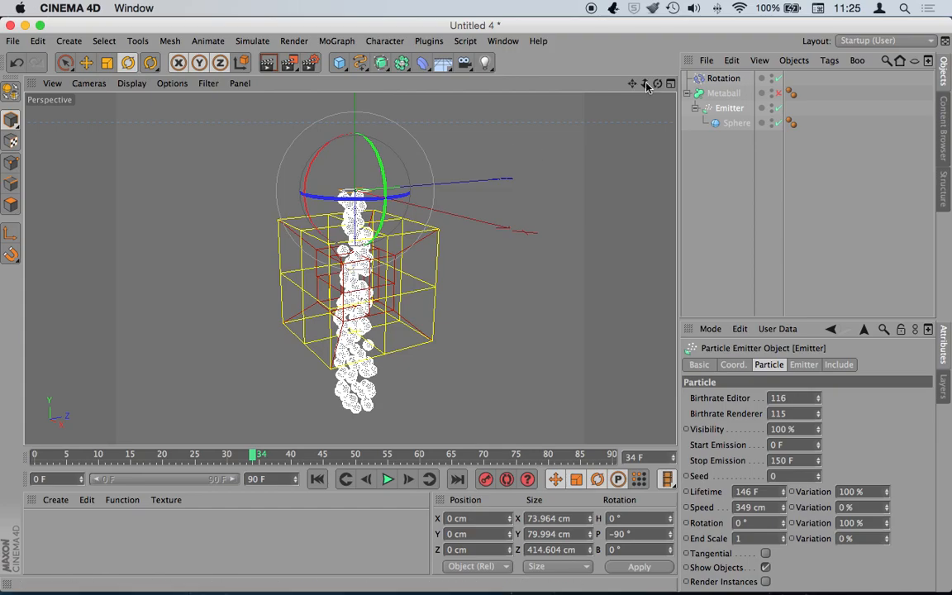
{"action": "left_click_drag", "start_coordinate": [259, 460], "coordinate": [29, 456]}
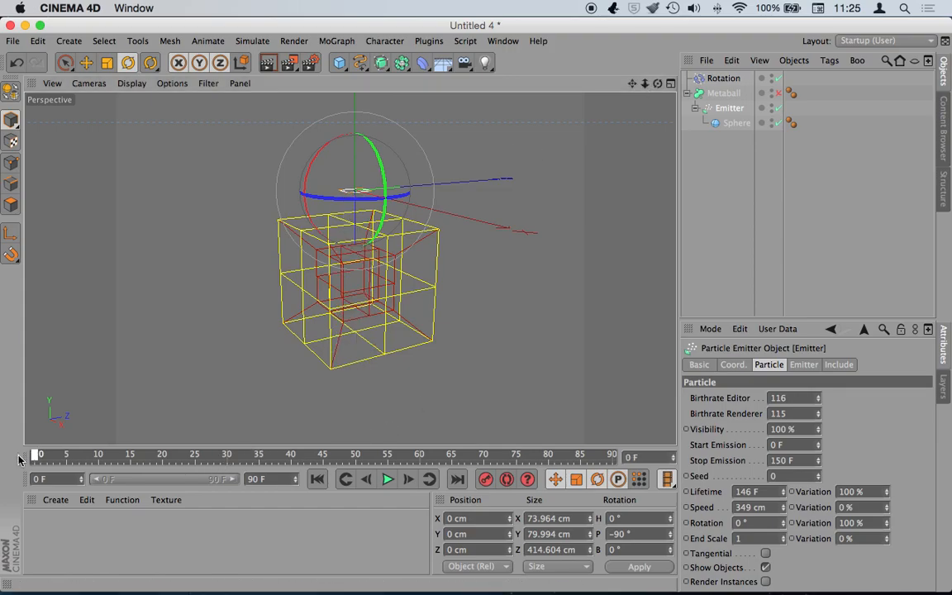
{"action": "left_click", "coordinate": [360, 63]}
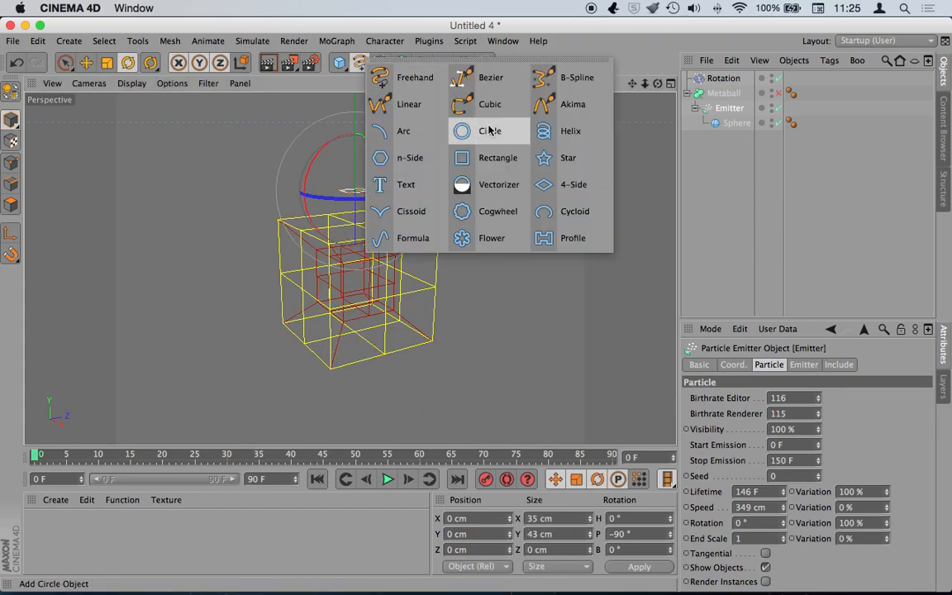
- Add a 200 cm Circle spline and set its Plane to XZ so it lies flat
{"action": "left_click", "coordinate": [445, 121]}
{"action": "left_click", "coordinate": [726, 108]}
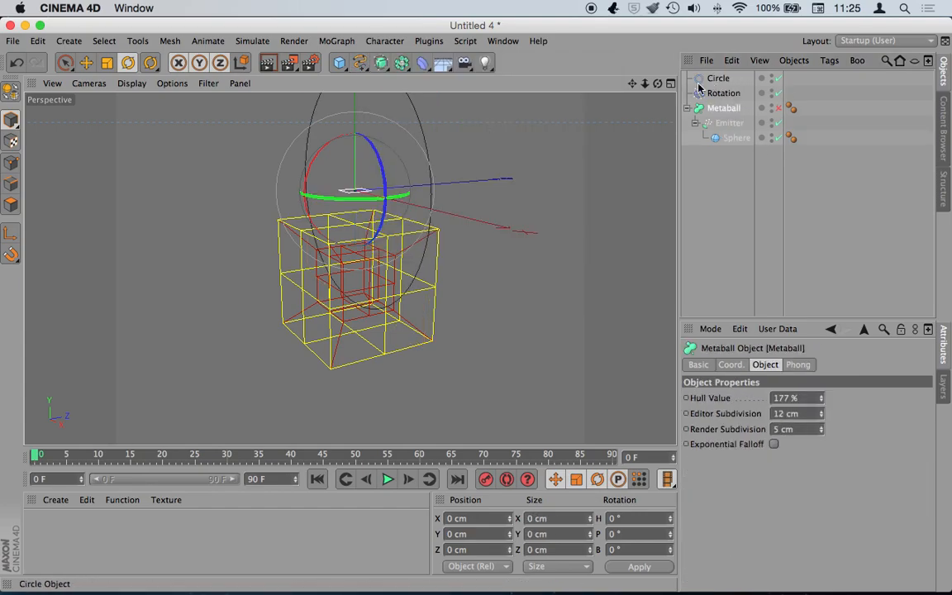
{"action": "left_click", "coordinate": [724, 80]}
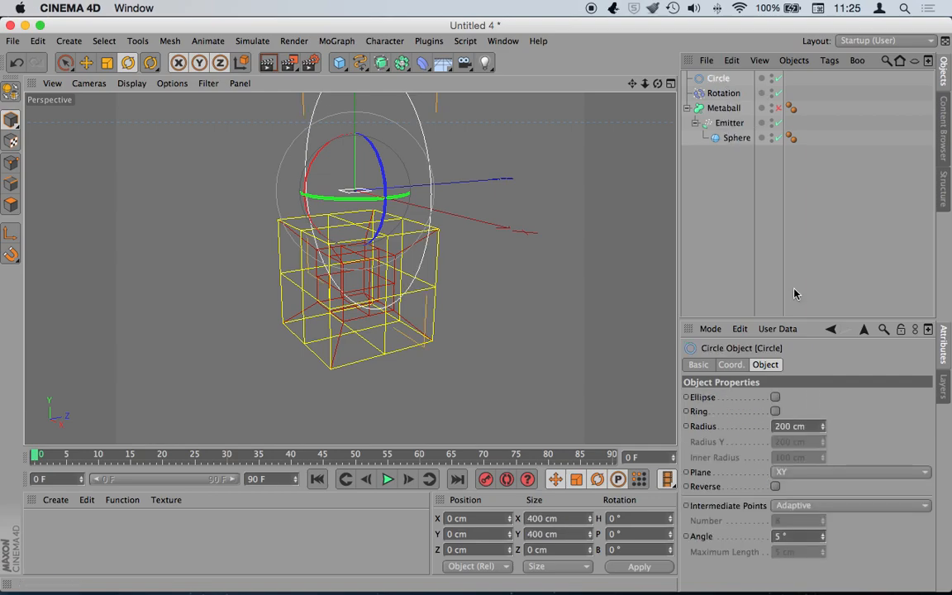
{"action": "left_click", "coordinate": [823, 478]}
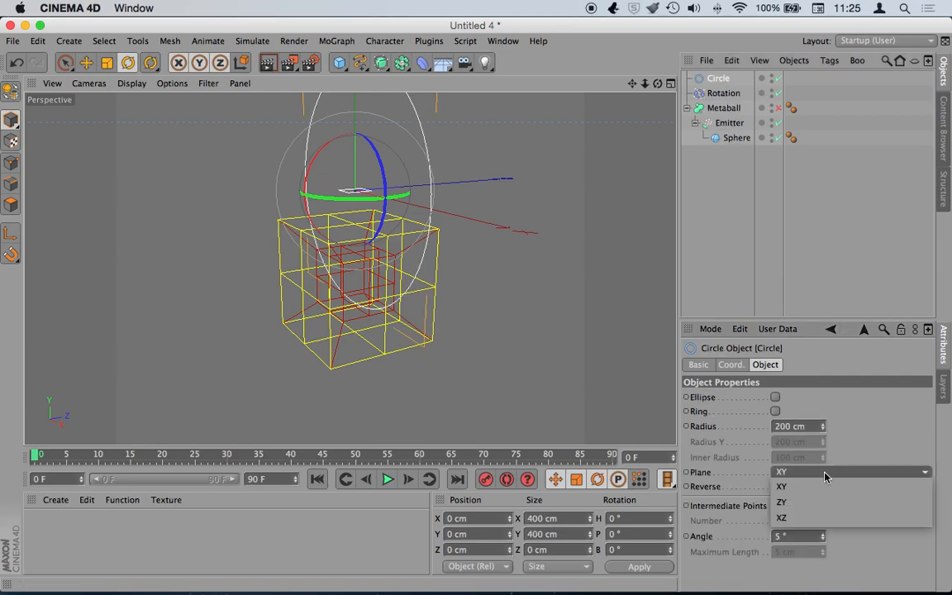
{"action": "left_click", "coordinate": [823, 500]}
{"action": "left_click", "coordinate": [835, 472]}
{"action": "left_click", "coordinate": [835, 514]}
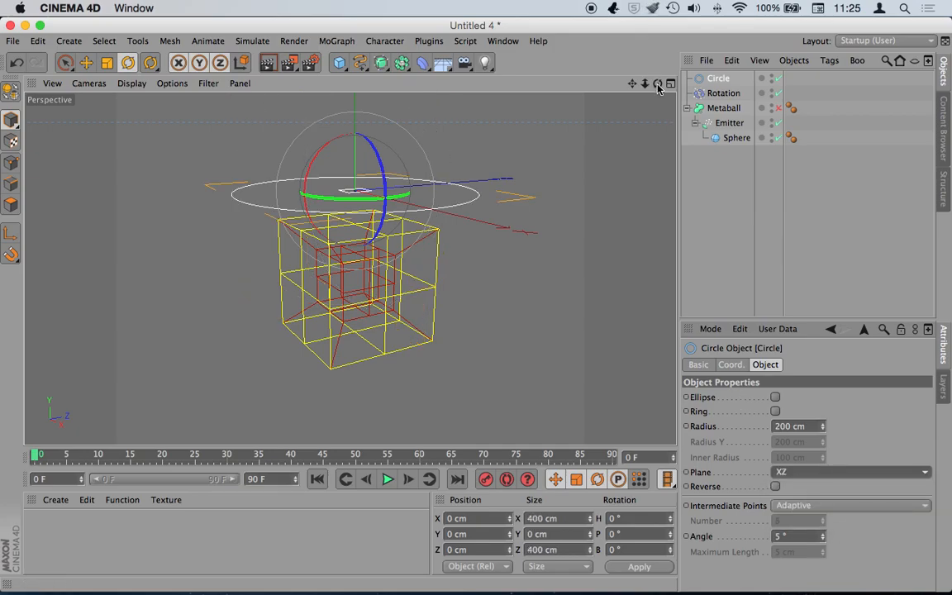
{"action": "mouse_move", "coordinate": [657, 87]}
{"action": "left_mouse_down"}
{"action": "mouse_move", "coordinate": [653, 104]}
{"action": "mouse_move", "coordinate": [661, 93]}
{"action": "left_mouse_up"}
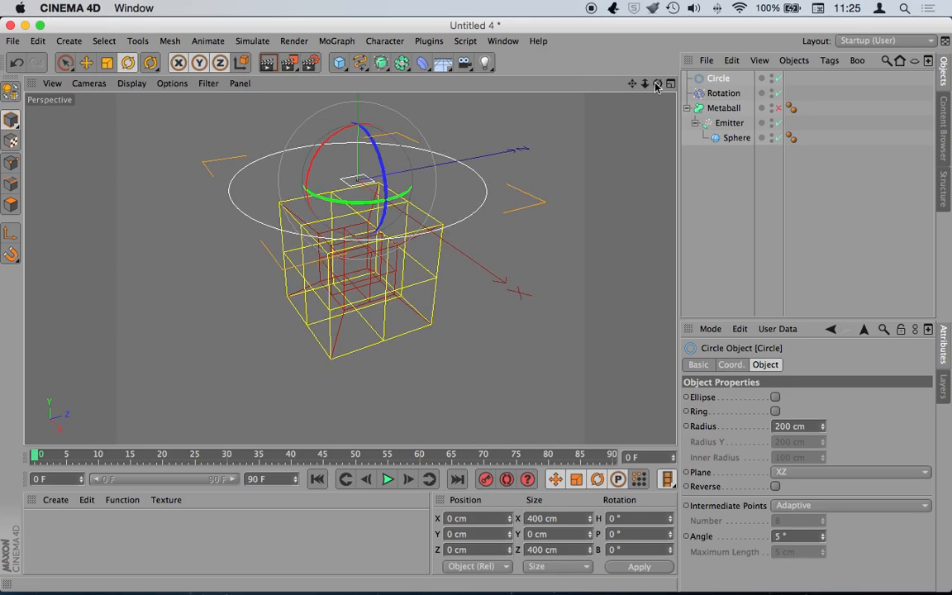
- Give Metaball an Align to Spline tag with the Circle as its Spline Path
{"action": "right_click", "coordinate": [727, 112]}
{"action": "mouse_move", "coordinate": [777, 86]}
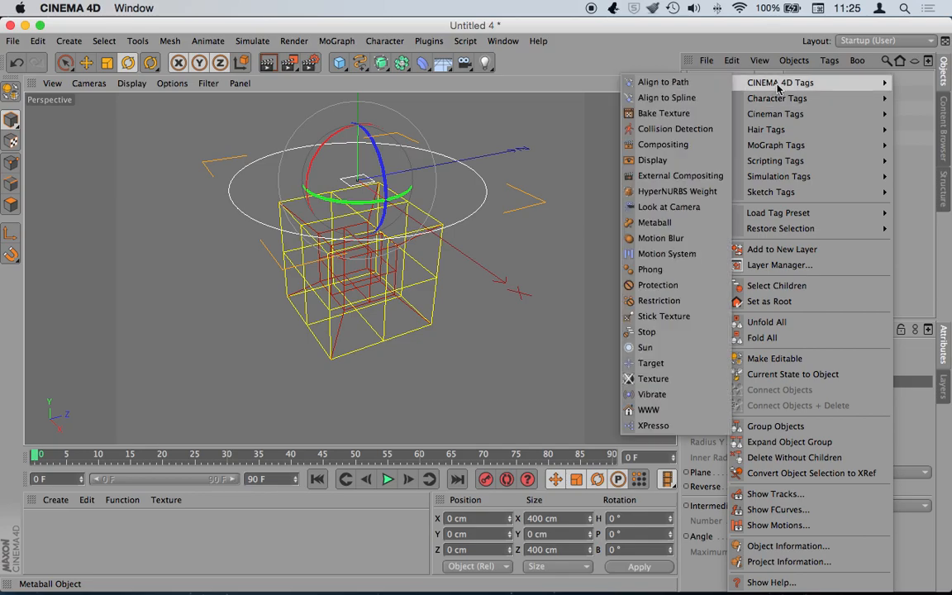
{"action": "left_click", "coordinate": [698, 97]}
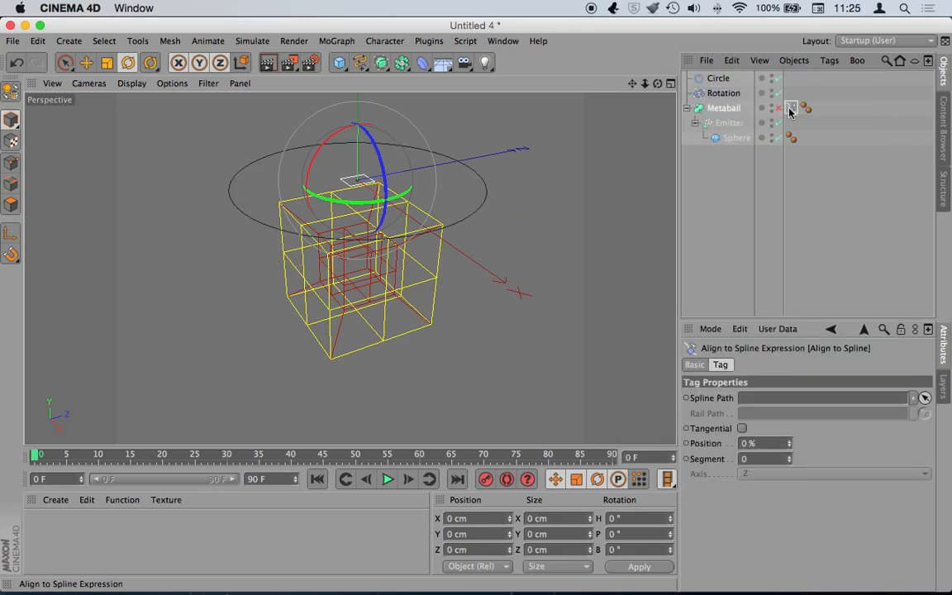
{"action": "left_click_drag", "start_coordinate": [716, 79], "coordinate": [731, 114]}
{"action": "left_click_drag", "start_coordinate": [782, 400], "coordinate": [782, 400]}
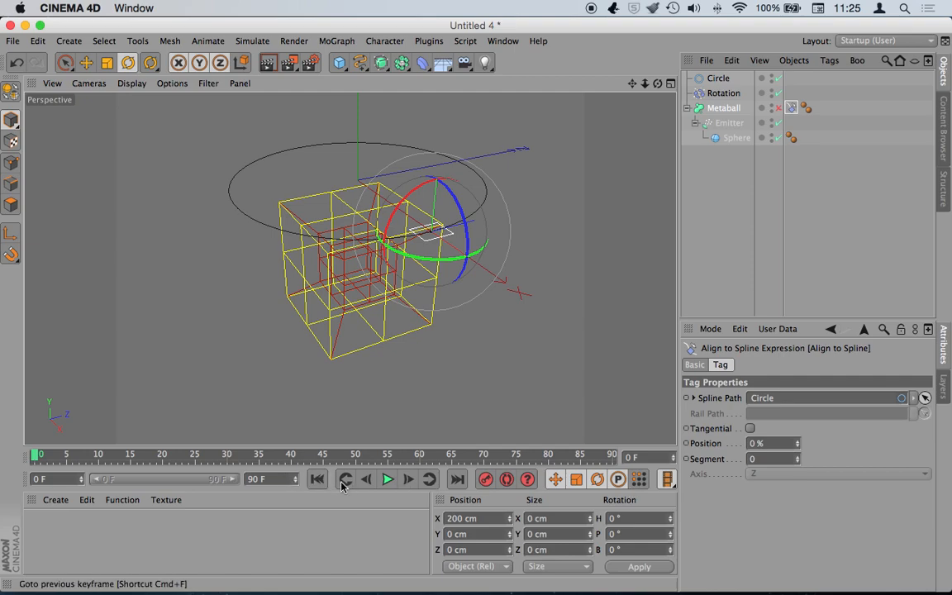
- Keyframe the path Position at 0% on frame 0 and 100% on frame 90, then play
{"action": "left_click", "coordinate": [686, 443], "text": "ctrl"}
{"action": "left_click_drag", "start_coordinate": [520, 455], "coordinate": [613, 454]}
{"action": "left_click_drag", "start_coordinate": [792, 445], "coordinate": [748, 444]}
{"action": "type", "text": "300"}
{"action": "key", "text": "Return"}
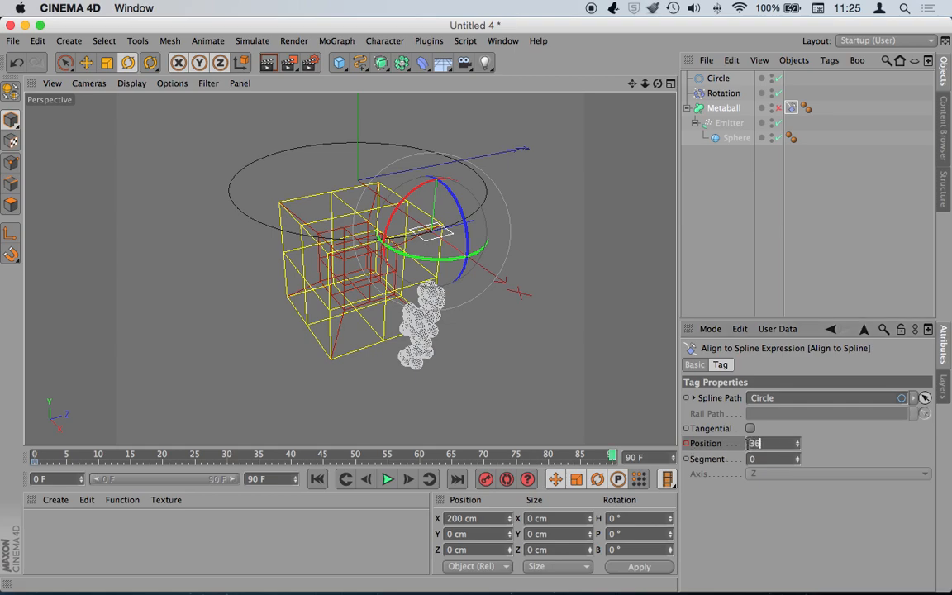
{"action": "left_click", "coordinate": [688, 443], "text": "ctrl"}
{"action": "left_click", "coordinate": [318, 479]}
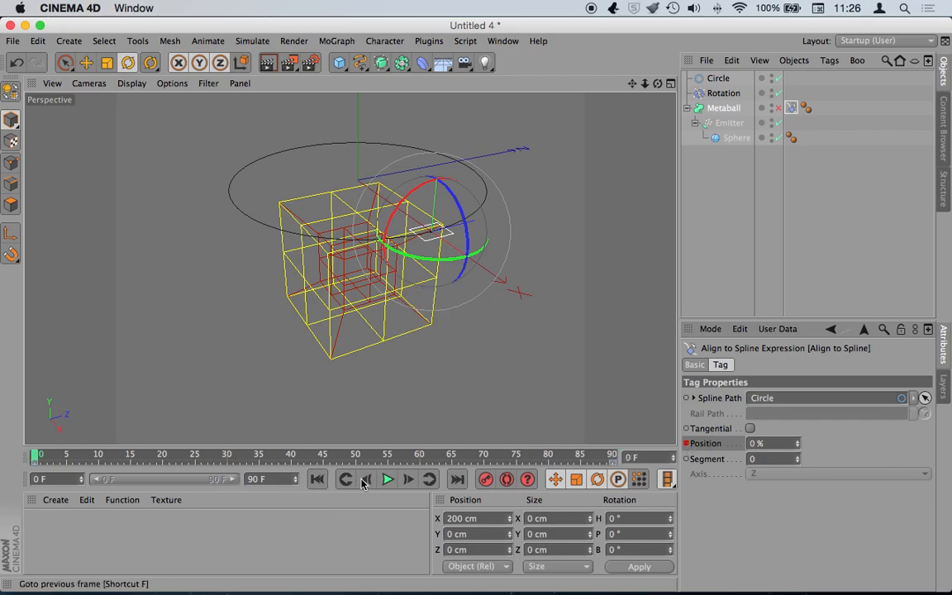
{"action": "left_click", "coordinate": [388, 479]}
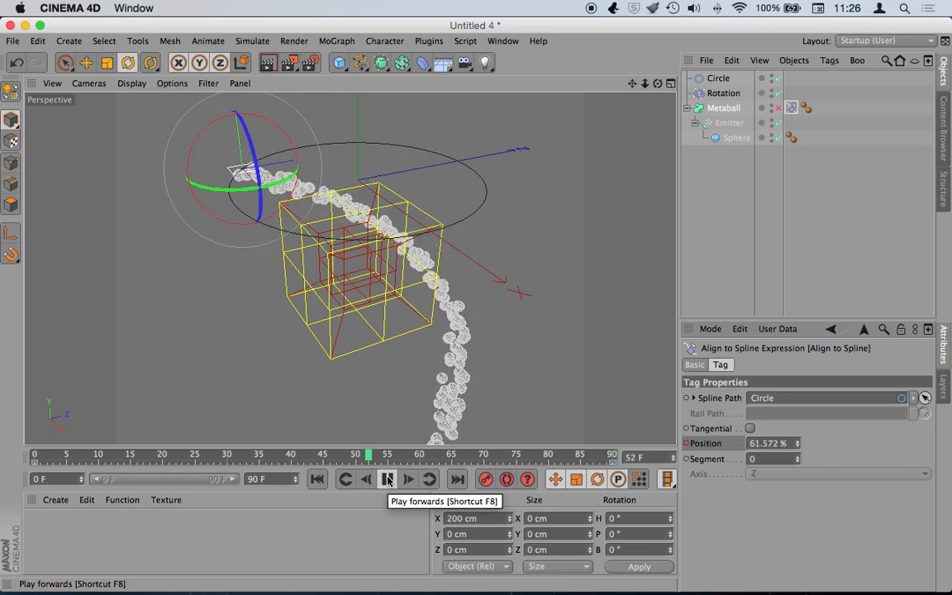
- Scale the Circle down to about 230 cm across and replay, stopping at frame 47
{"action": "left_click", "coordinate": [387, 479]}
{"action": "left_click", "coordinate": [719, 78]}
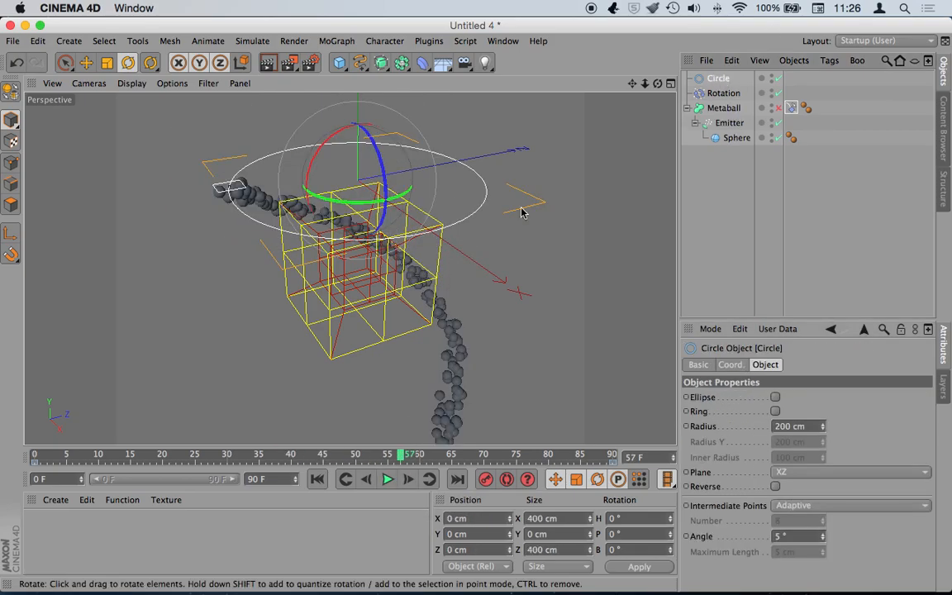
{"action": "key", "text": "t"}
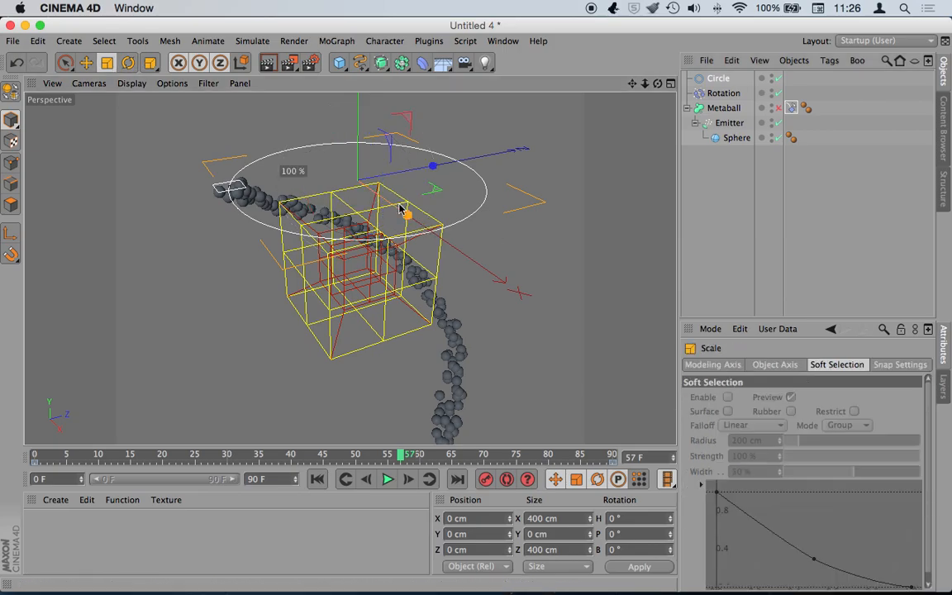
{"action": "left_click_drag", "start_coordinate": [354, 171], "coordinate": [179, 291]}
{"action": "left_click", "coordinate": [316, 480]}
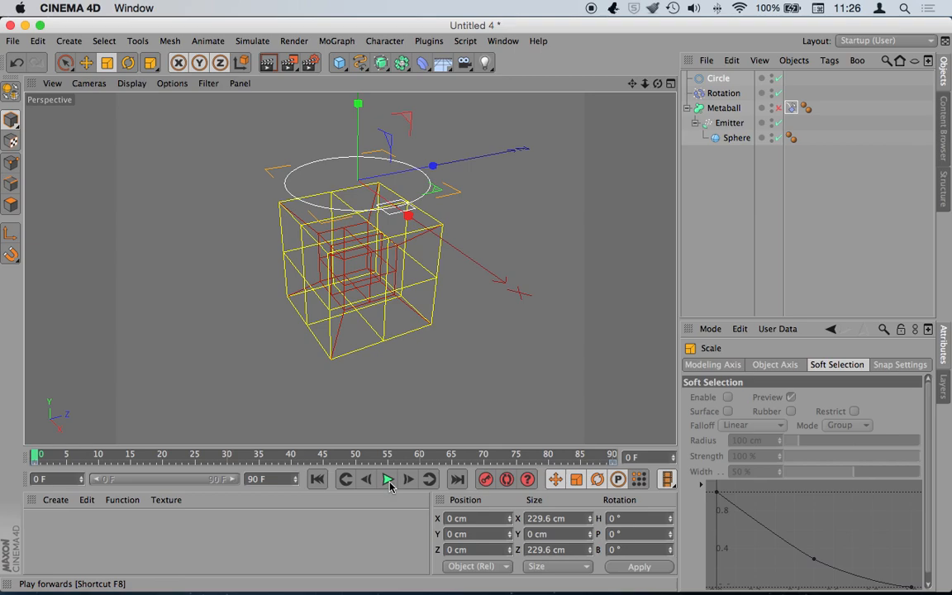
{"action": "left_click", "coordinate": [387, 479]}
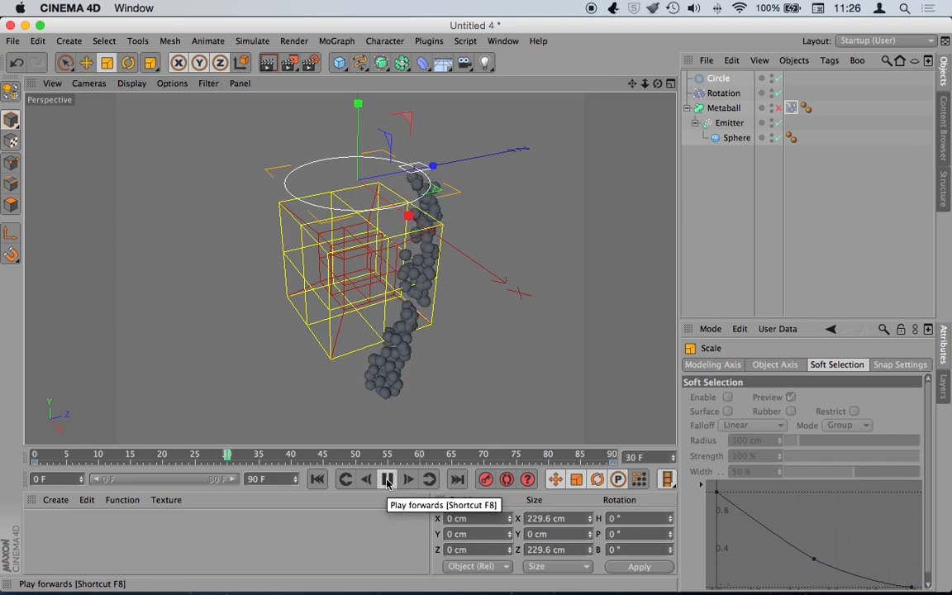
{"action": "left_click", "coordinate": [387, 480]}
{"action": "left_click", "coordinate": [317, 479]}
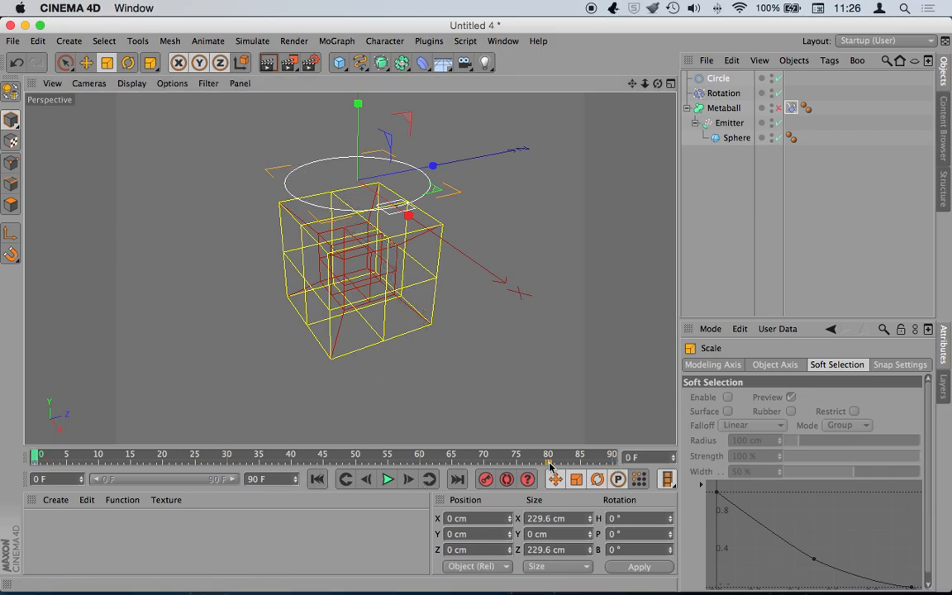
{"action": "left_click", "coordinate": [386, 480]}
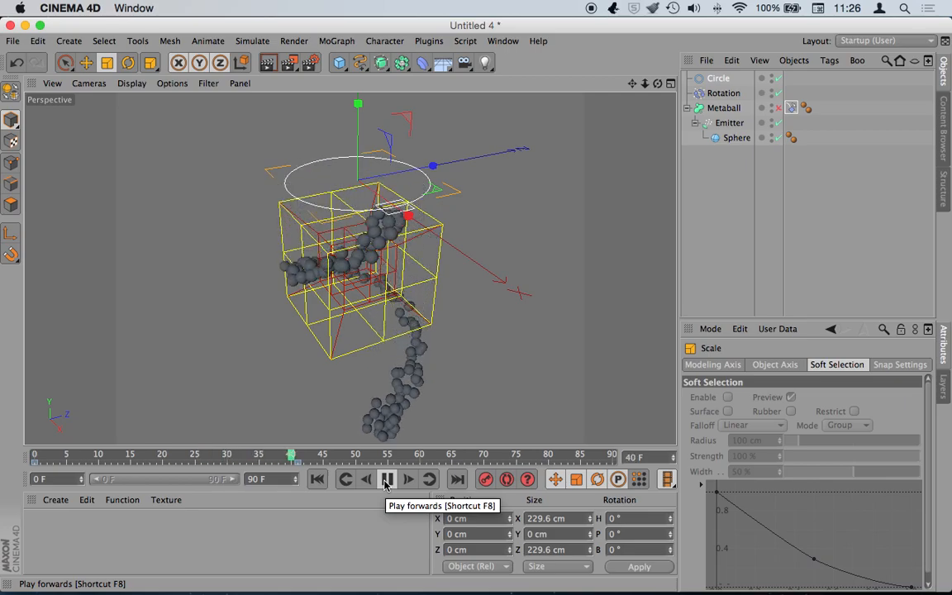
{"action": "left_click", "coordinate": [387, 479]}
- Re-enable the Metaball and orbit to view the smooth grey tube from the side
{"action": "left_click", "coordinate": [777, 108]}
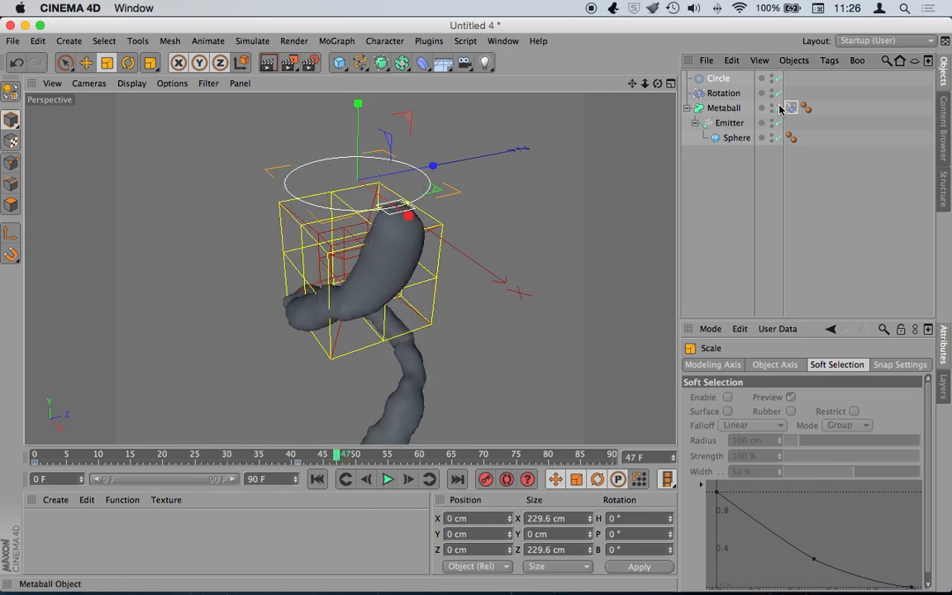
{"action": "left_click_drag", "start_coordinate": [350, 297], "coordinate": [355, 260], "text": "alt"}
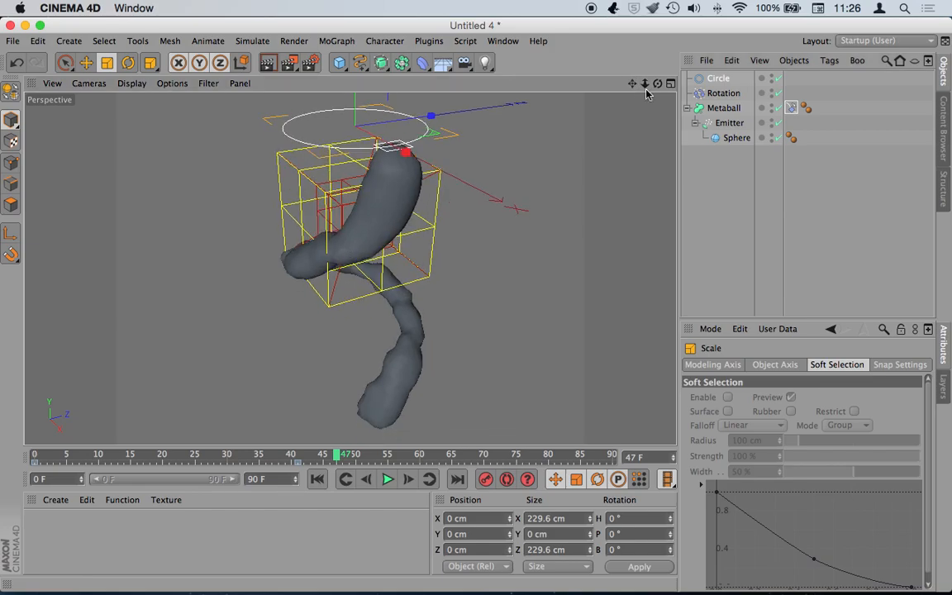
{"action": "mouse_move", "coordinate": [658, 84]}
{"action": "left_mouse_down"}
{"action": "mouse_move", "coordinate": [349, 268]}
{"action": "mouse_move", "coordinate": [646, 86]}
{"action": "left_mouse_up"}
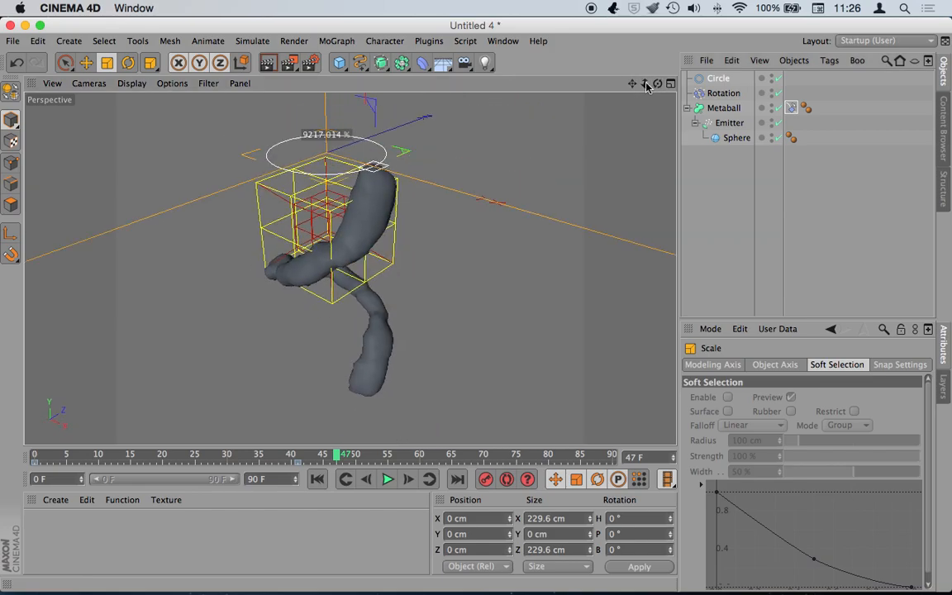
- Render frame 47 to the Picture Viewer at 800x600, then close the viewer
{"action": "left_click", "coordinate": [267, 63]}
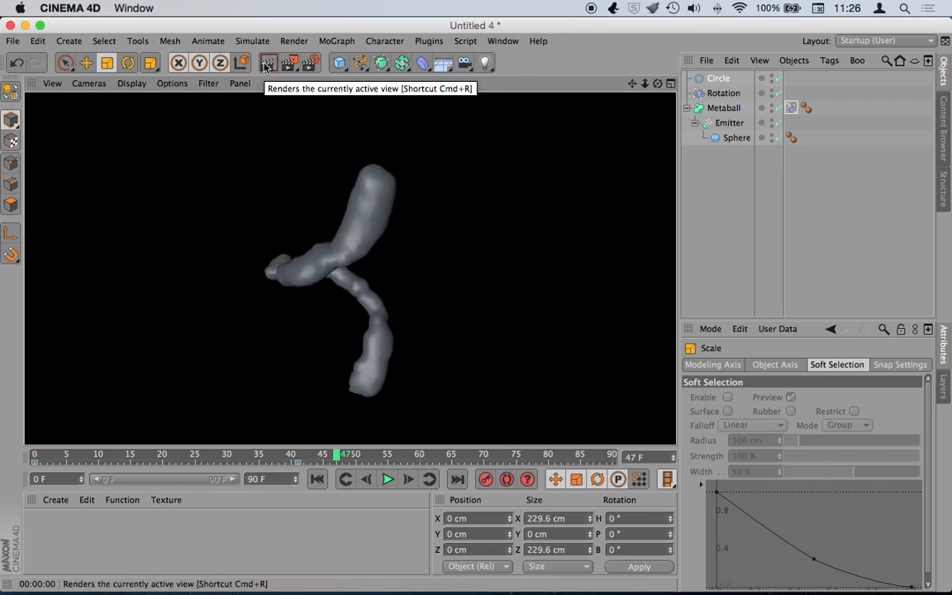
{"action": "left_click", "coordinate": [289, 64]}
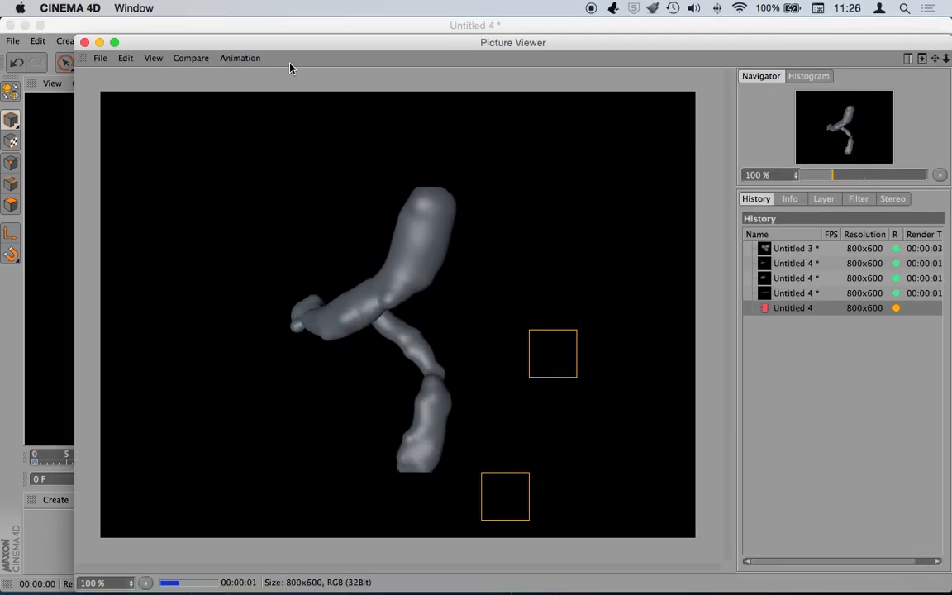
{"action": "left_click", "coordinate": [84, 43]}
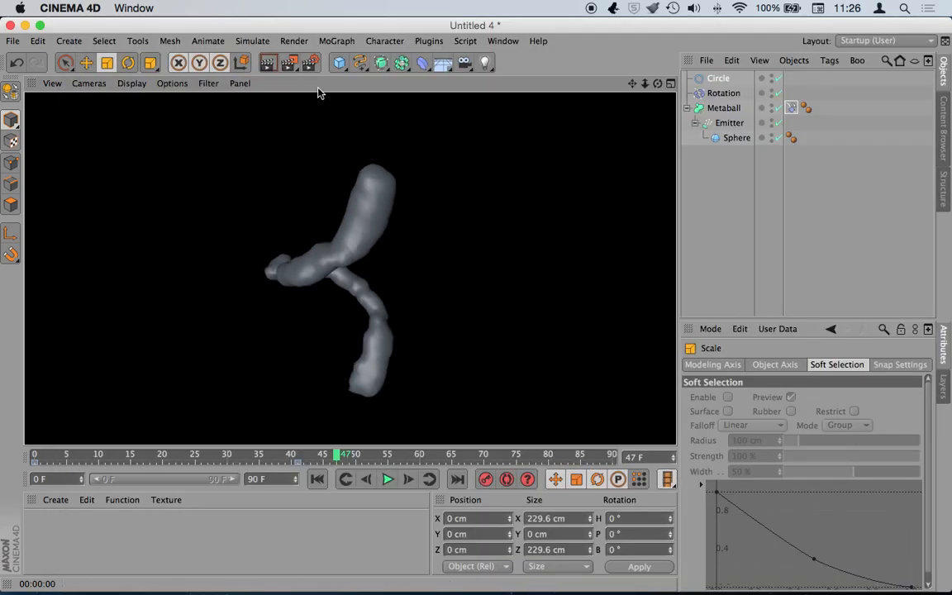
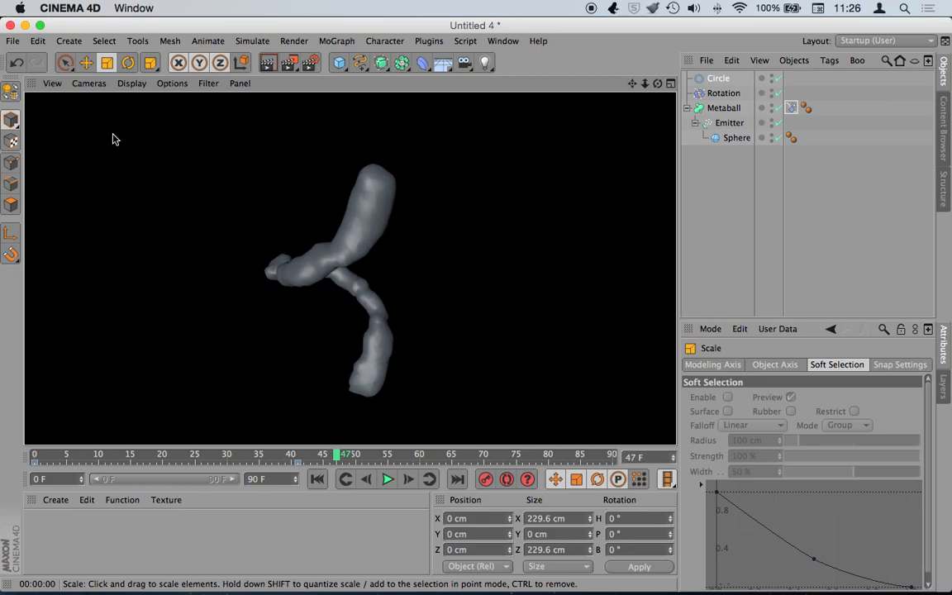
- Close the Untitled 4, Untitled 2 and Untitled 1 scenes without saving changes
{"action": "key", "text": "super+w"}
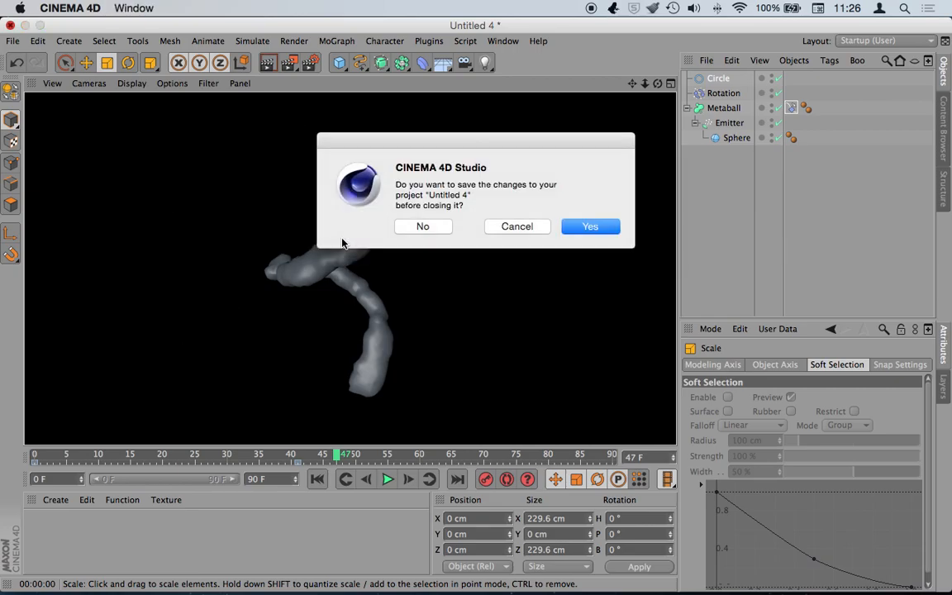
{"action": "left_click", "coordinate": [423, 227]}
{"action": "key", "text": "super+w"}
{"action": "left_click", "coordinate": [425, 226]}
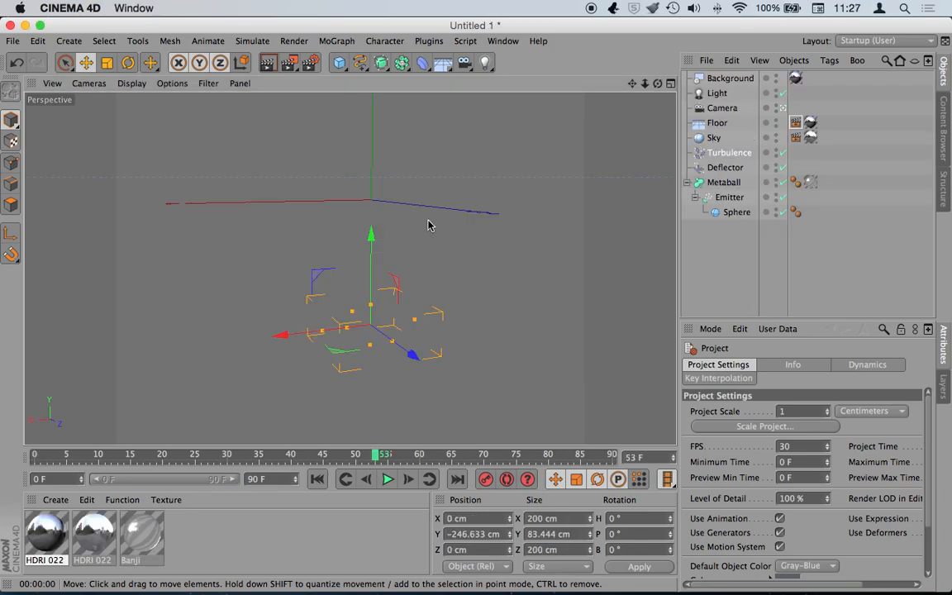
{"action": "key", "text": "super+w"}
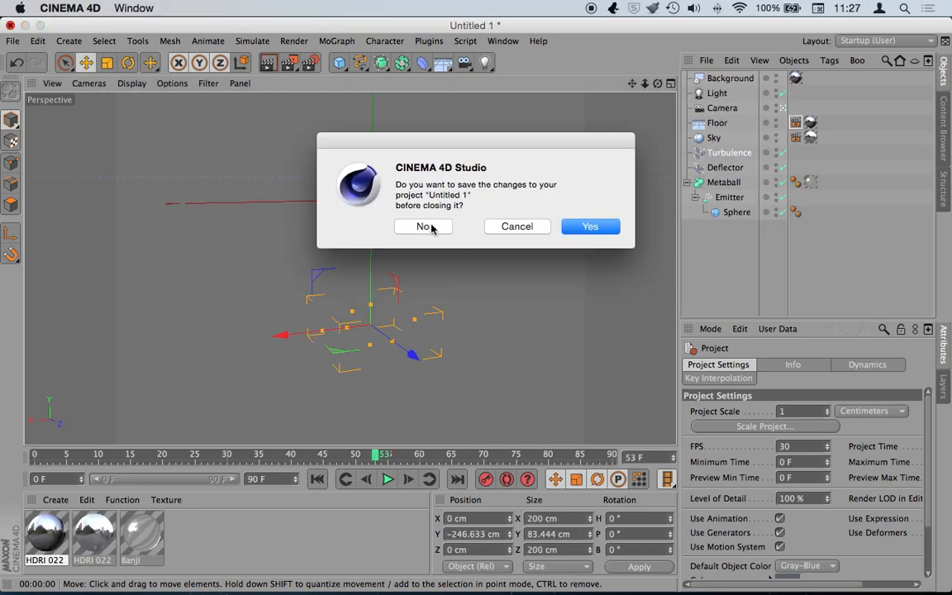
{"action": "left_click", "coordinate": [429, 226]}
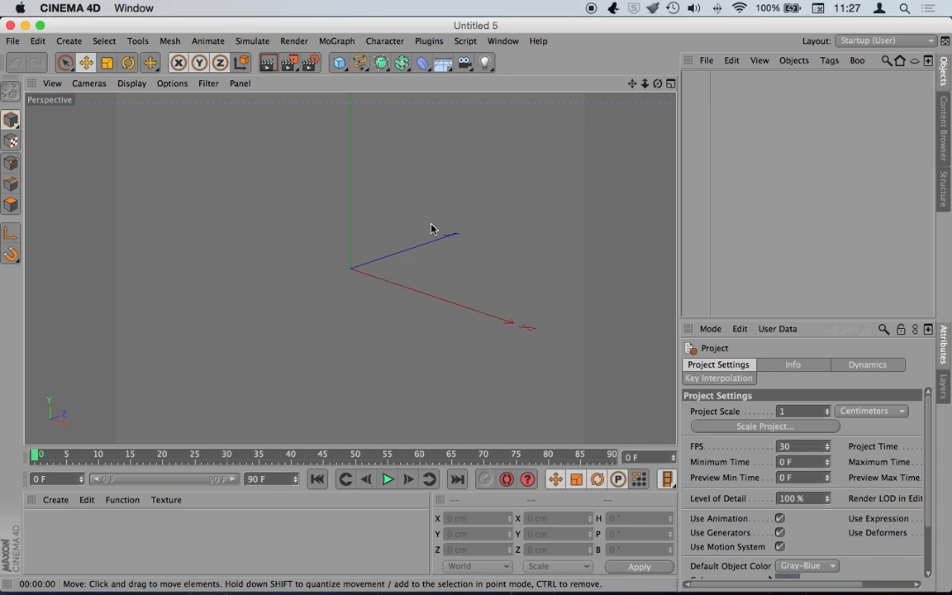
- Load a recently used scene file from File > Recent Files
{"action": "key", "text": "super+Tab"}
{"action": "key", "text": "super+Tab"}
{"action": "key", "text": "super+Tab"}
{"action": "key", "text": "super+Tab"}
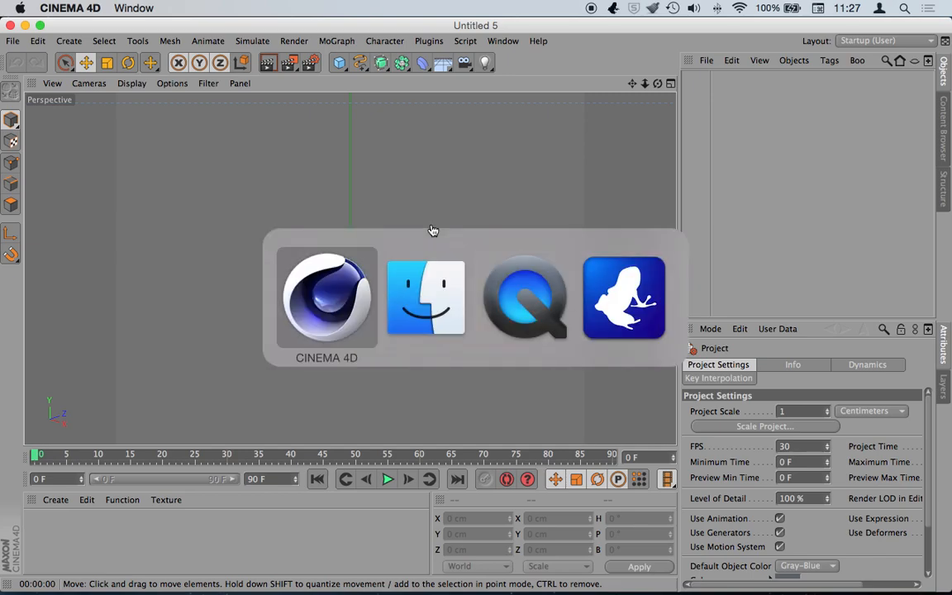
{"action": "left_click", "coordinate": [502, 41]}
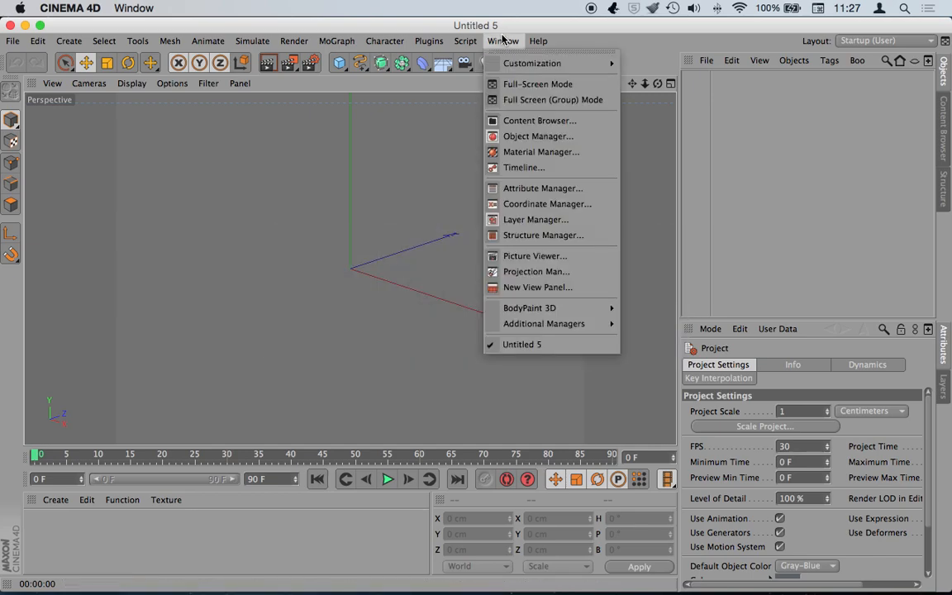
{"action": "left_click", "coordinate": [670, 46]}
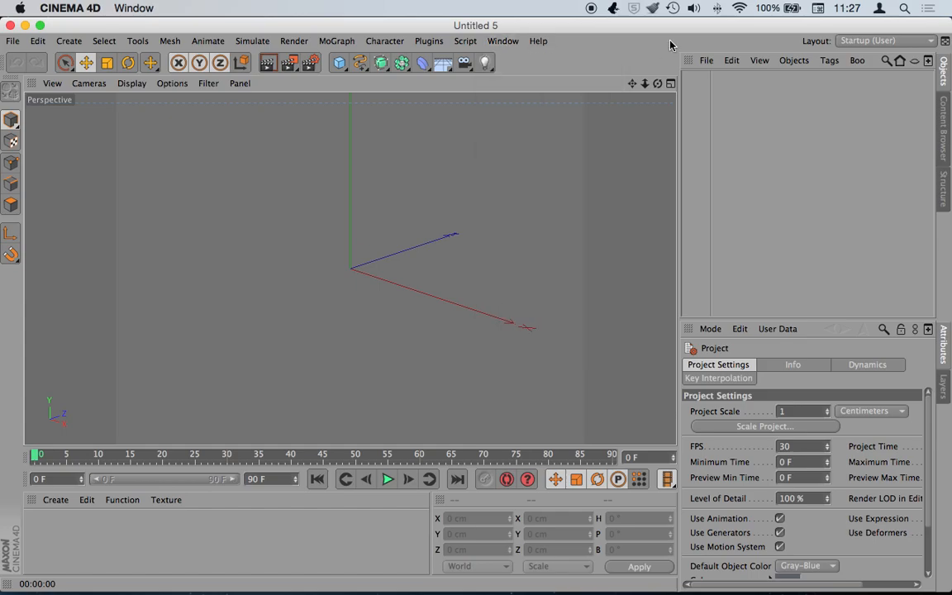
{"action": "left_click", "coordinate": [16, 40]}
{"action": "mouse_move", "coordinate": [83, 275]}
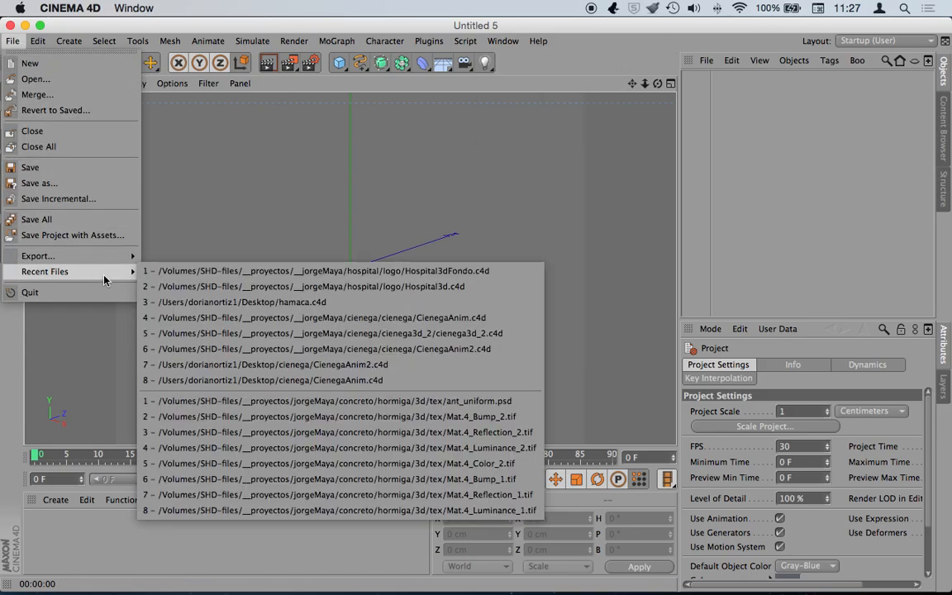
{"action": "left_click", "coordinate": [183, 286]}
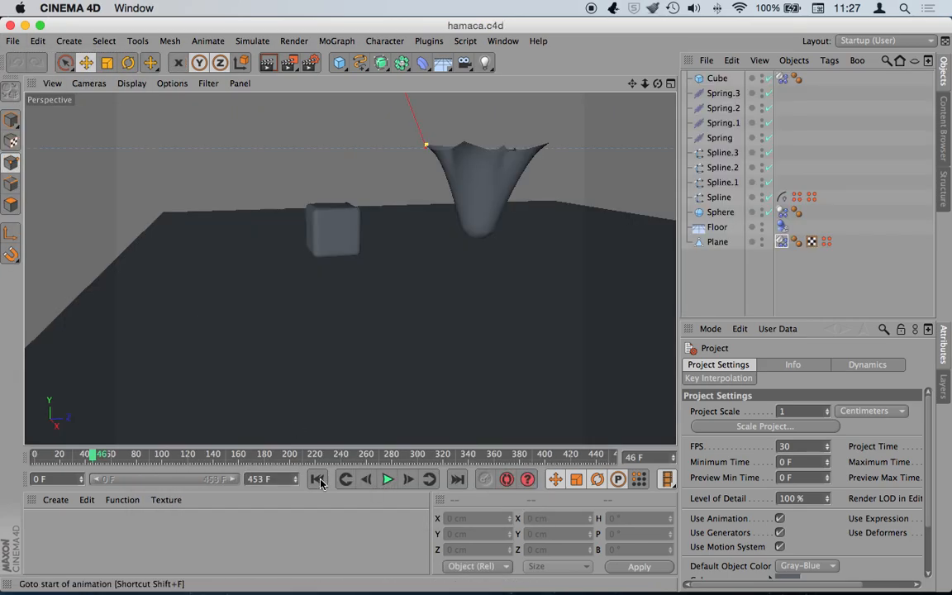
- Play the hamaca.c4d hammock animation, rewind to the first frame, and dolly the view back
{"action": "left_click", "coordinate": [319, 480]}
{"action": "left_click", "coordinate": [388, 479]}
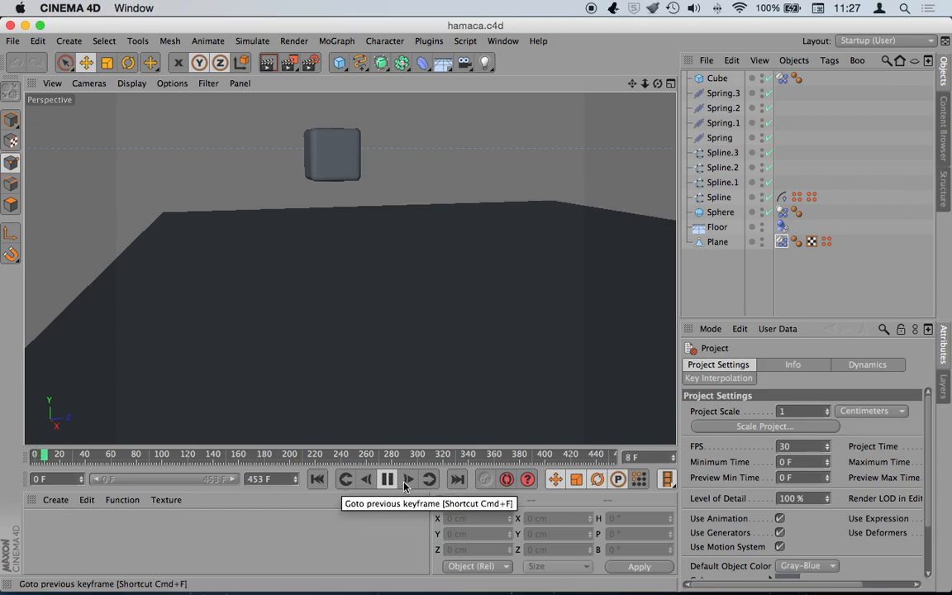
{"action": "left_click", "coordinate": [719, 274]}
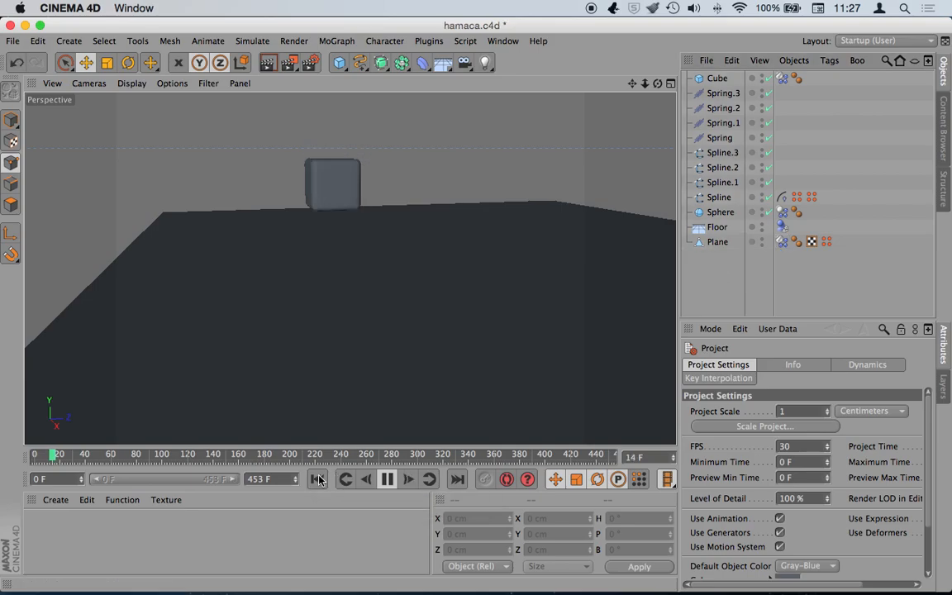
{"action": "left_click", "coordinate": [387, 482]}
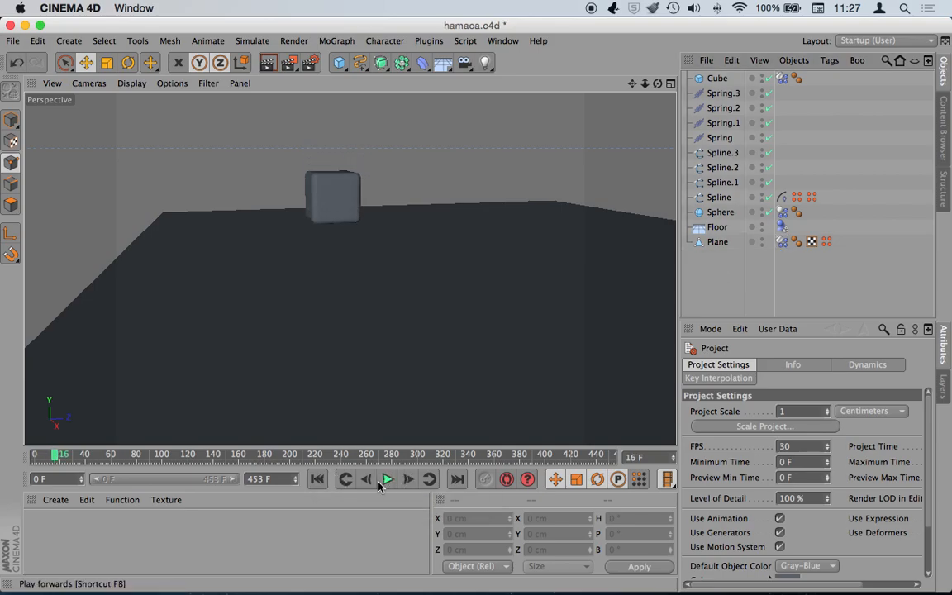
{"action": "left_click", "coordinate": [318, 479]}
{"action": "left_click_drag", "start_coordinate": [645, 89], "coordinate": [350, 268]}
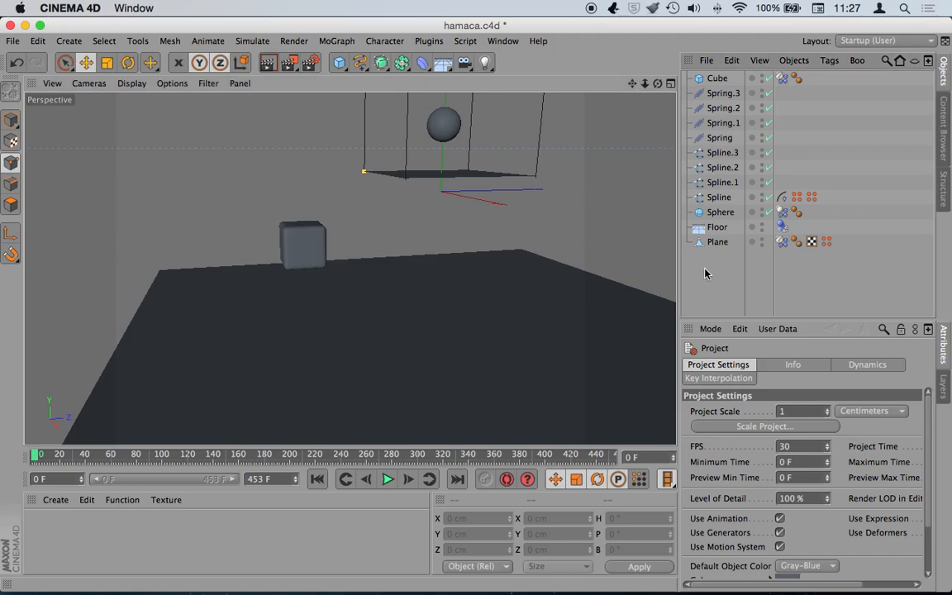
- Start baking the project's dynamics simulation cache via Dynamics > Cache > Bake
{"action": "left_click", "coordinate": [862, 364]}
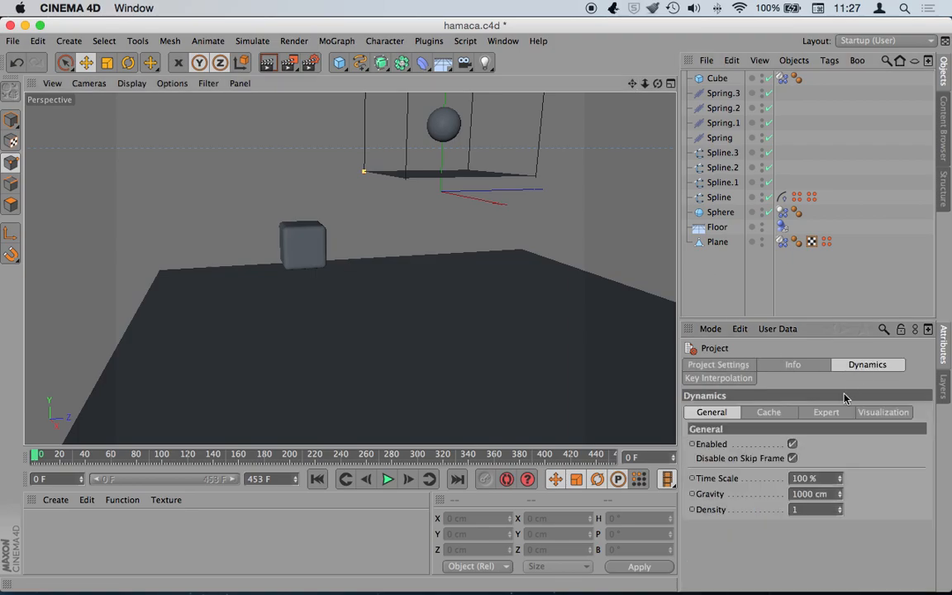
{"action": "left_click", "coordinate": [772, 412]}
{"action": "left_click", "coordinate": [716, 444]}
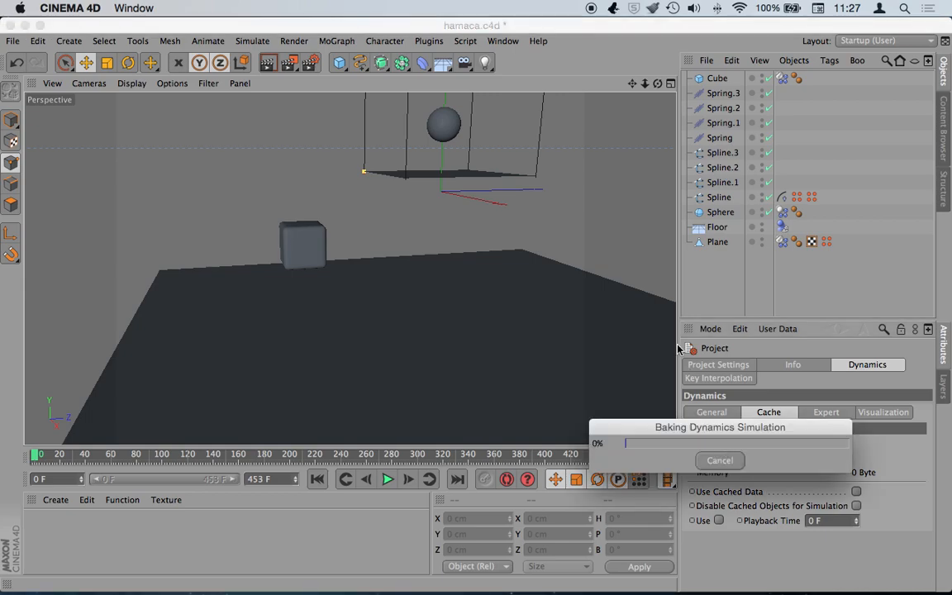
{"action": "key", "text": "super+Tab"}
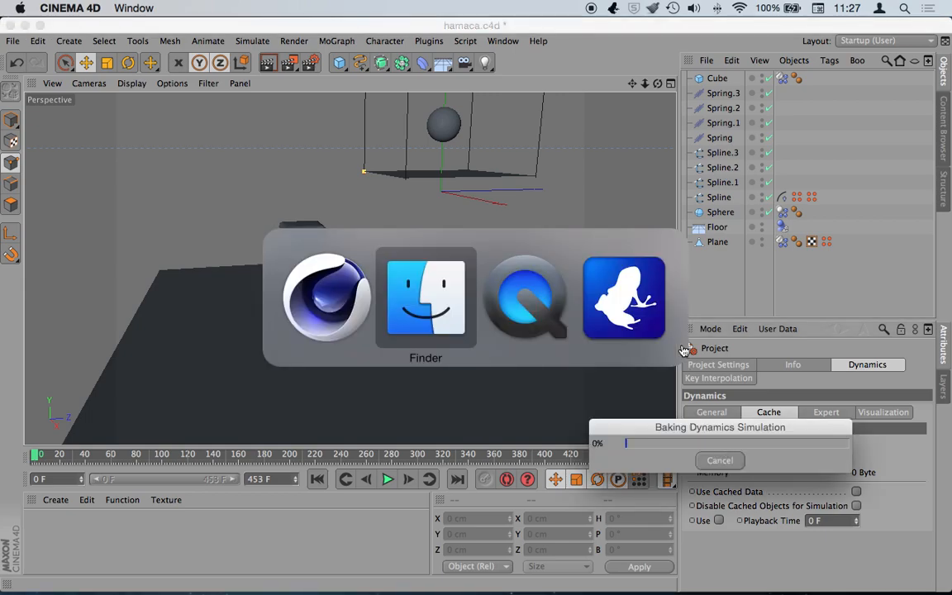
- Scroll through Vuze's Downloading torrents, then show the New list of 328 items
{"action": "key", "text": "super+Tab"}
{"action": "key", "text": "super+Tab"}
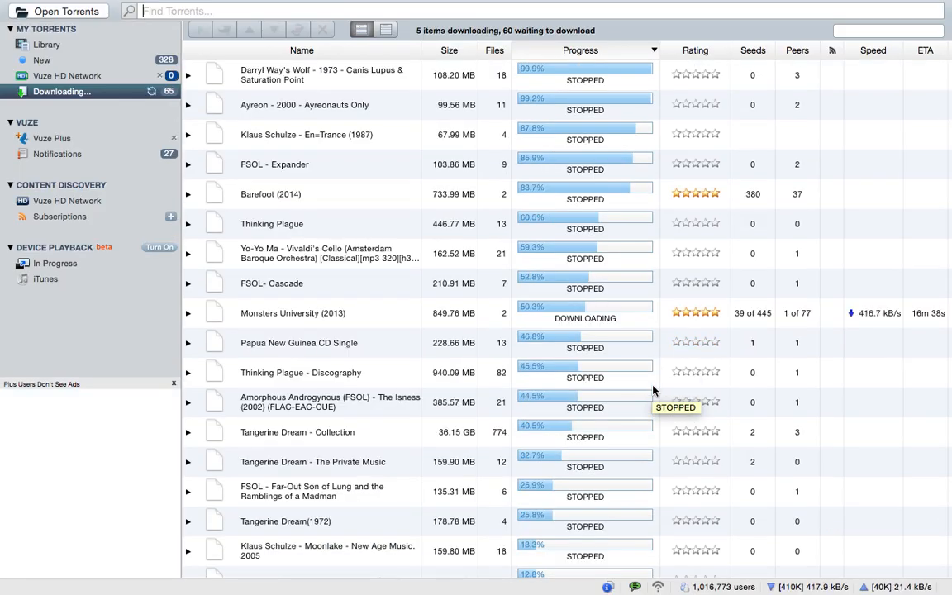
{"action": "scroll", "coordinate": [652, 390], "scroll_direction": "down", "scroll_amount": 5}
{"action": "scroll", "coordinate": [653, 390], "scroll_direction": "down", "scroll_amount": 20}
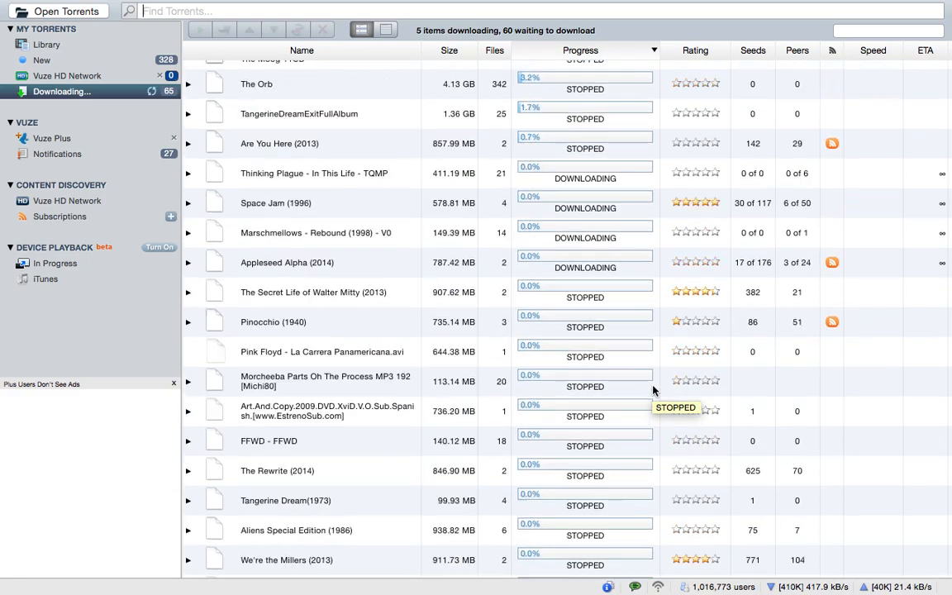
{"action": "scroll", "coordinate": [652, 390], "scroll_direction": "up", "scroll_amount": 20}
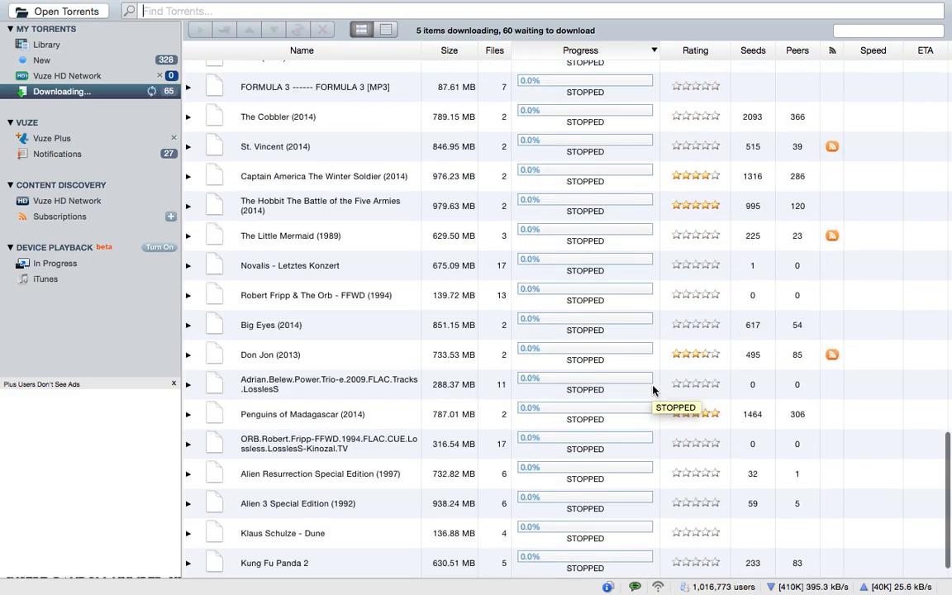
{"action": "left_click", "coordinate": [45, 60]}
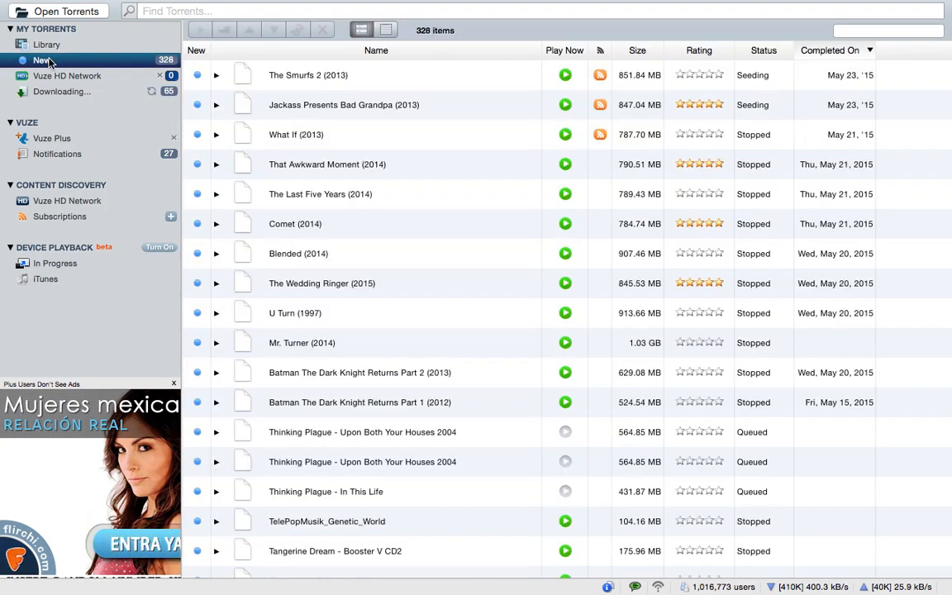
- Return to Cinema 4D, where the hamaca dynamics cache finishes baking at 130.80 MB
{"action": "key", "text": "ctrl+Left"}
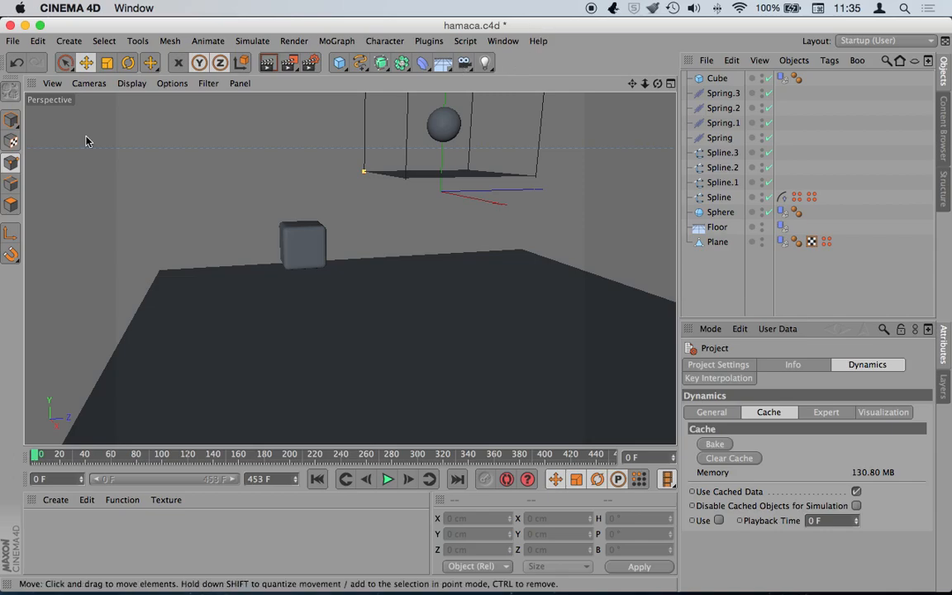
{"action": "left_click", "coordinate": [387, 479]}
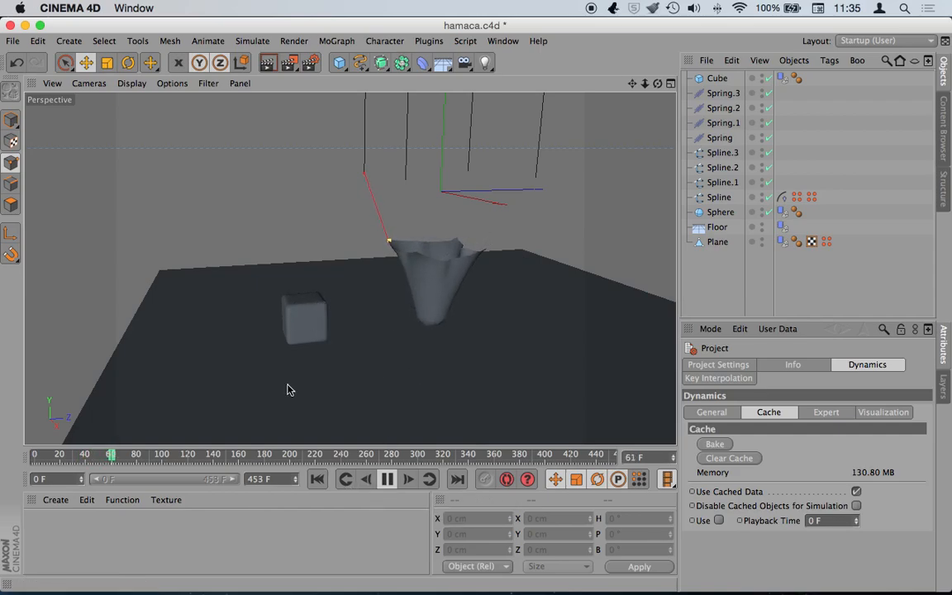
{"action": "left_click", "coordinate": [317, 479]}
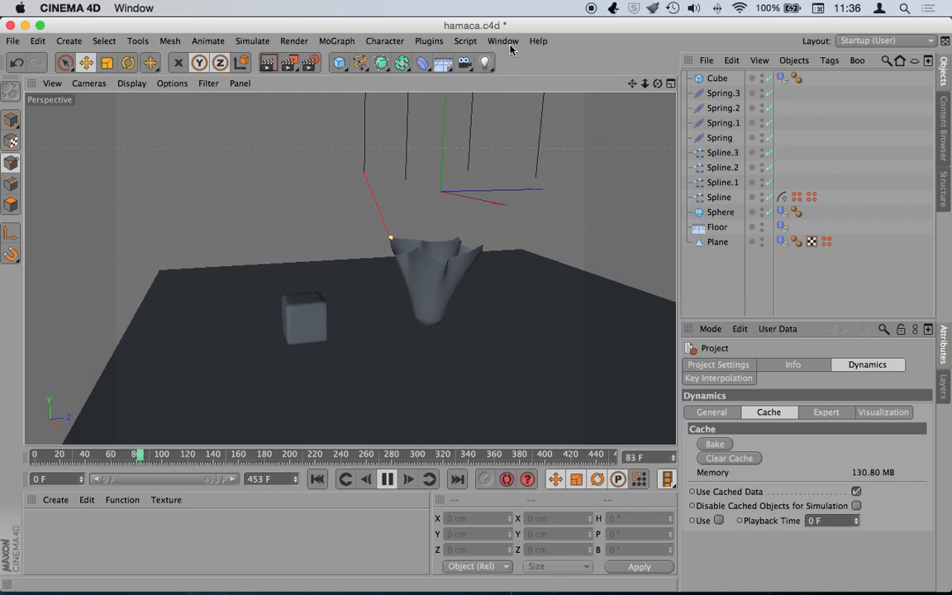
{"action": "left_click", "coordinate": [386, 479]}
{"action": "left_click", "coordinate": [317, 479]}
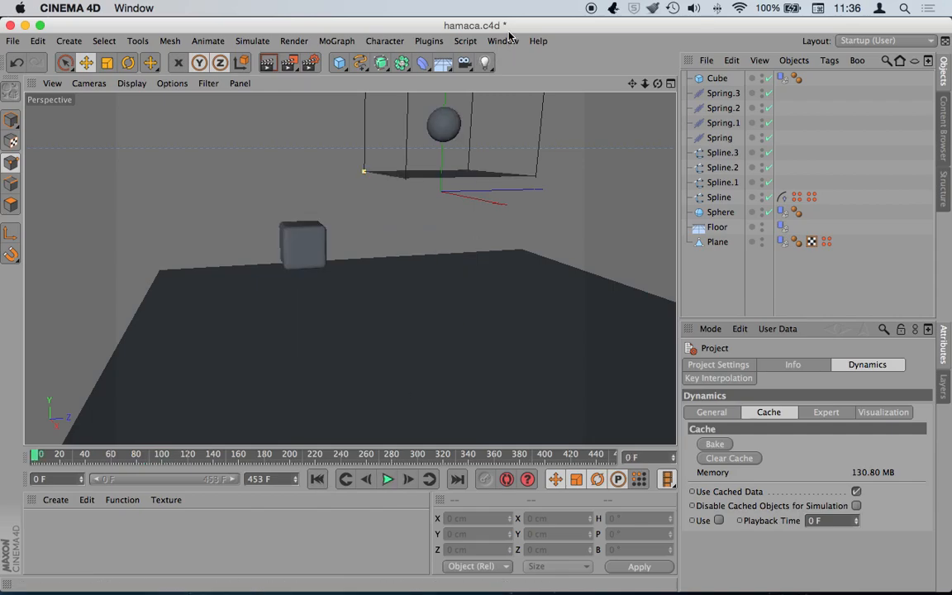
- Start a new empty scene and add a Floor object
{"action": "key", "text": "super+n"}
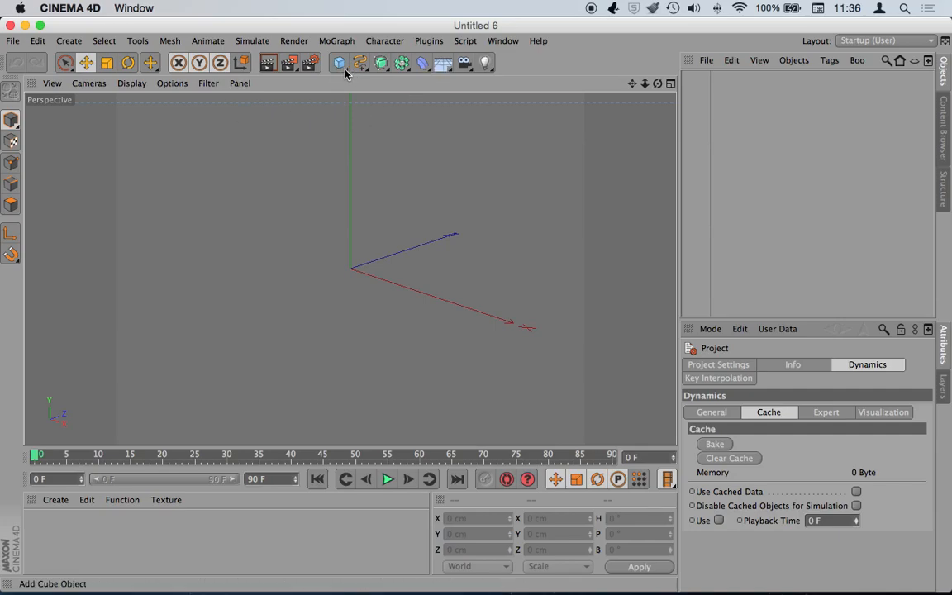
{"action": "left_click", "coordinate": [444, 65]}
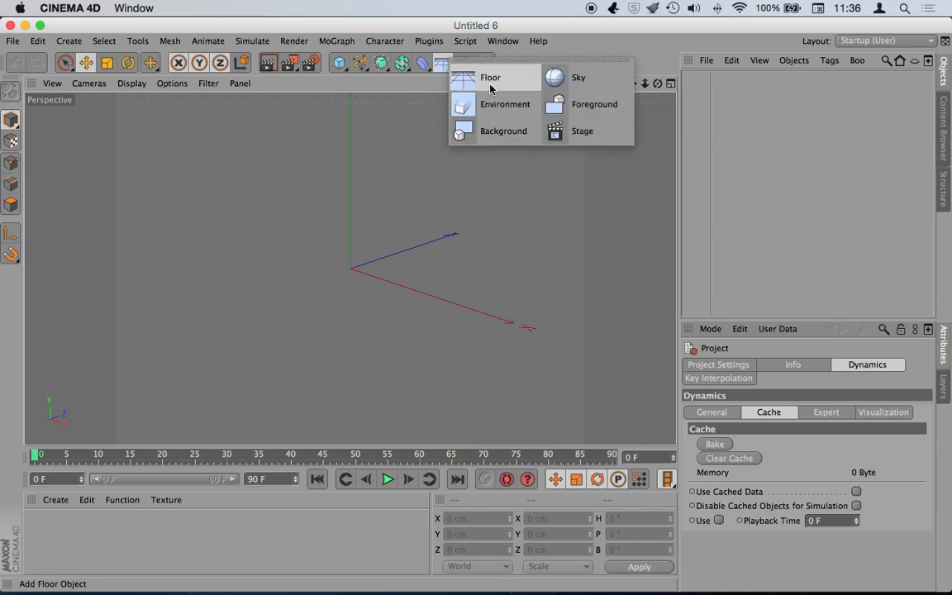
{"action": "left_click", "coordinate": [490, 88]}
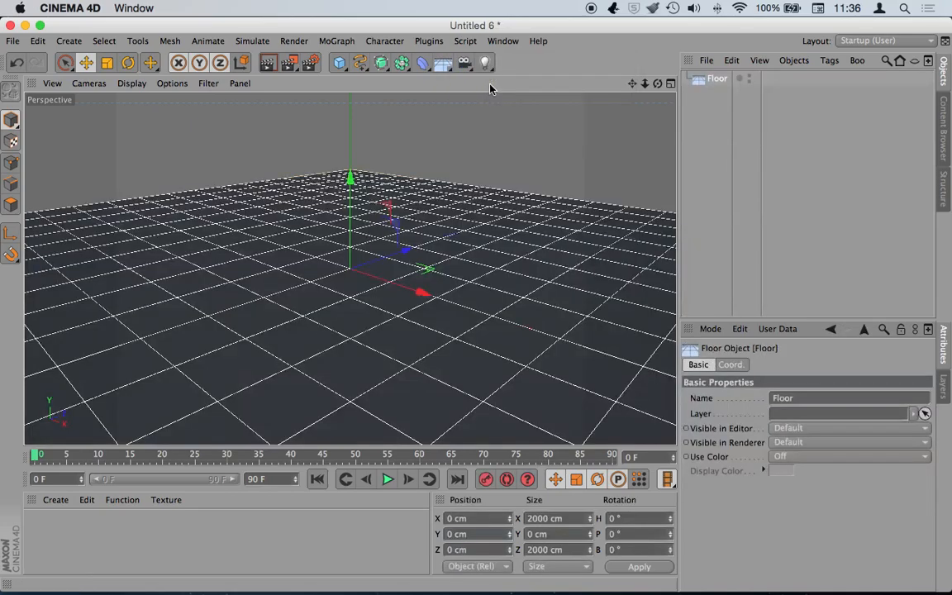
- Give the Floor a Collider Body simulation tag
{"action": "right_click", "coordinate": [716, 82]}
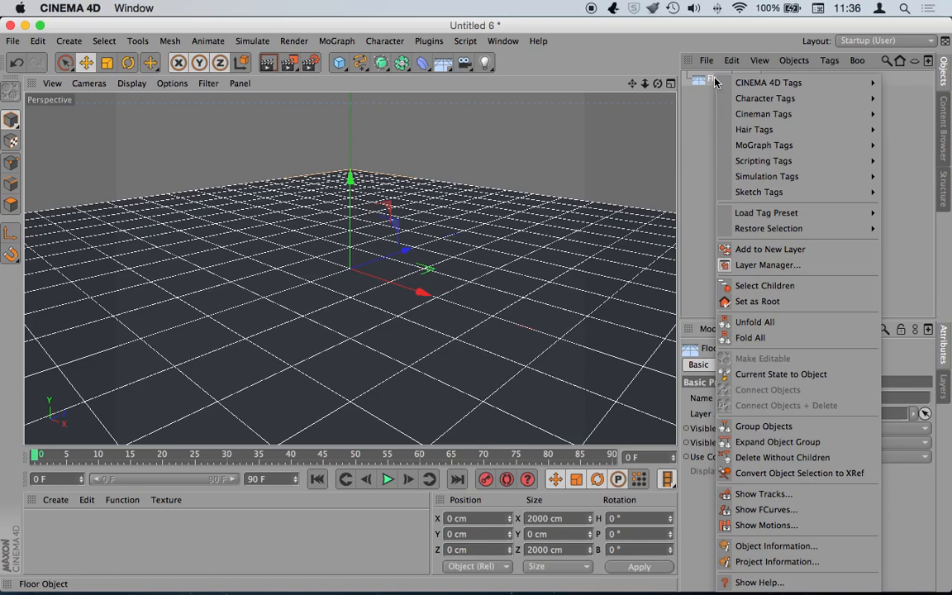
{"action": "mouse_move", "coordinate": [720, 82]}
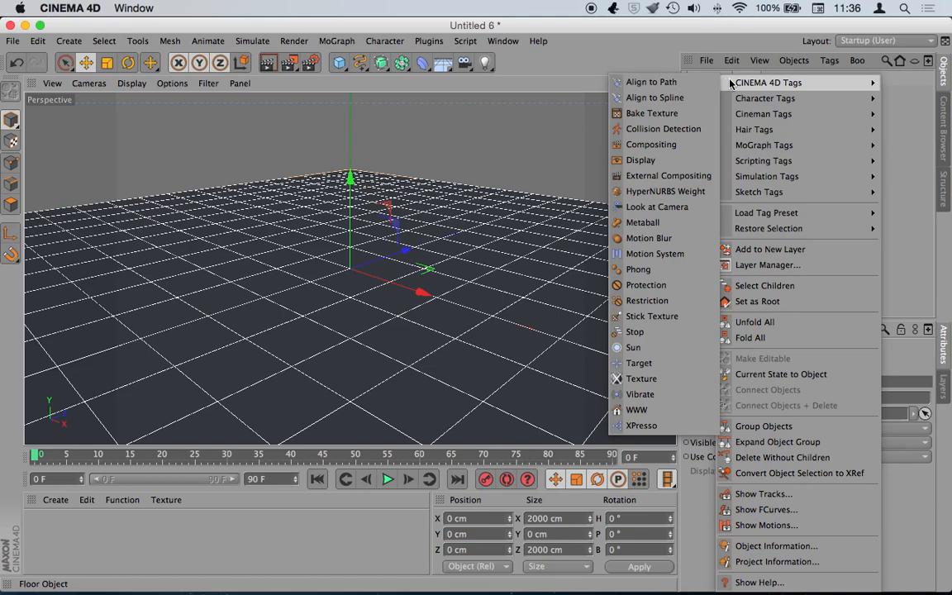
{"action": "mouse_move", "coordinate": [799, 184]}
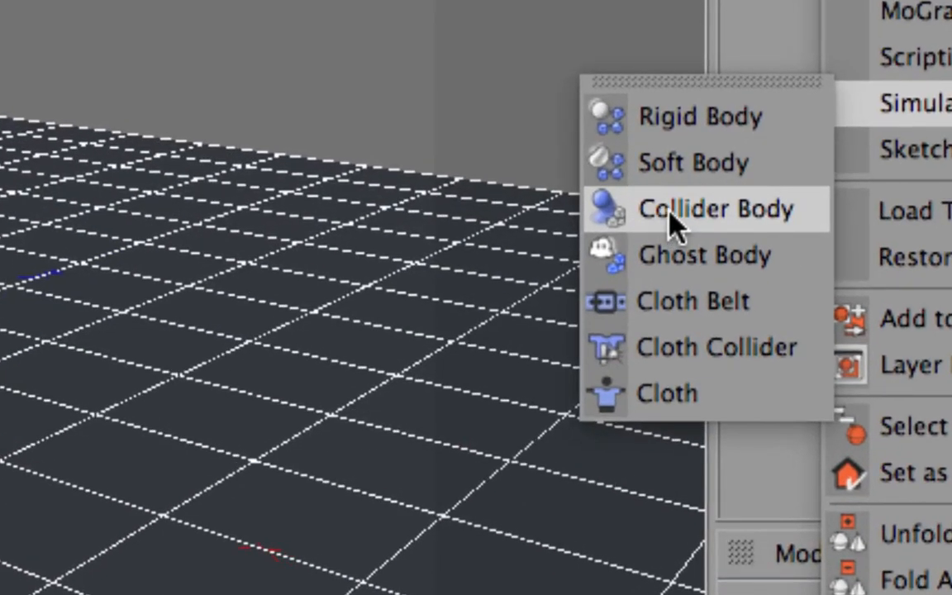
{"action": "left_click", "coordinate": [671, 212]}
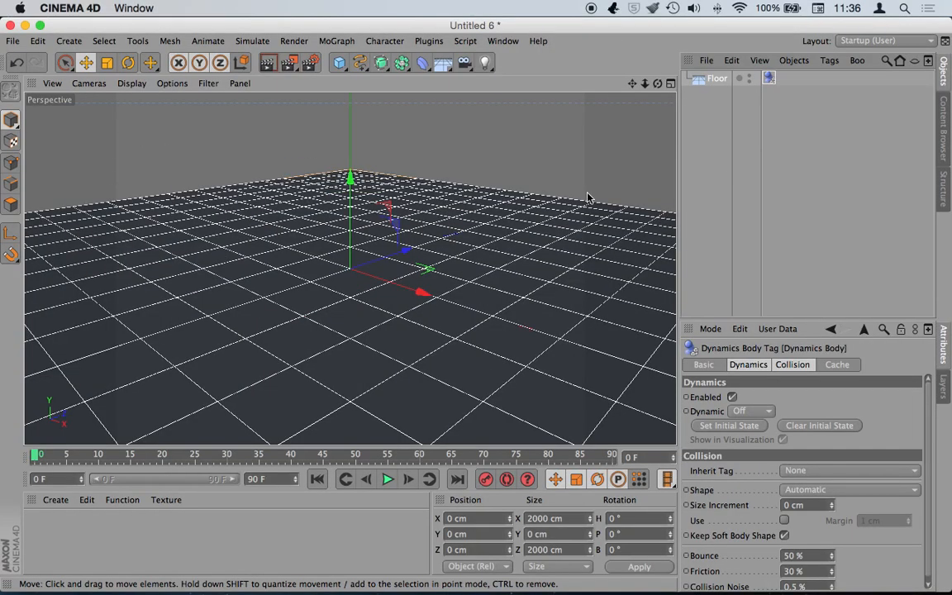
- Add a Sphere, raise it above the floor, and shrink its radius to about 50 cm
{"action": "left_click", "coordinate": [339, 62]}
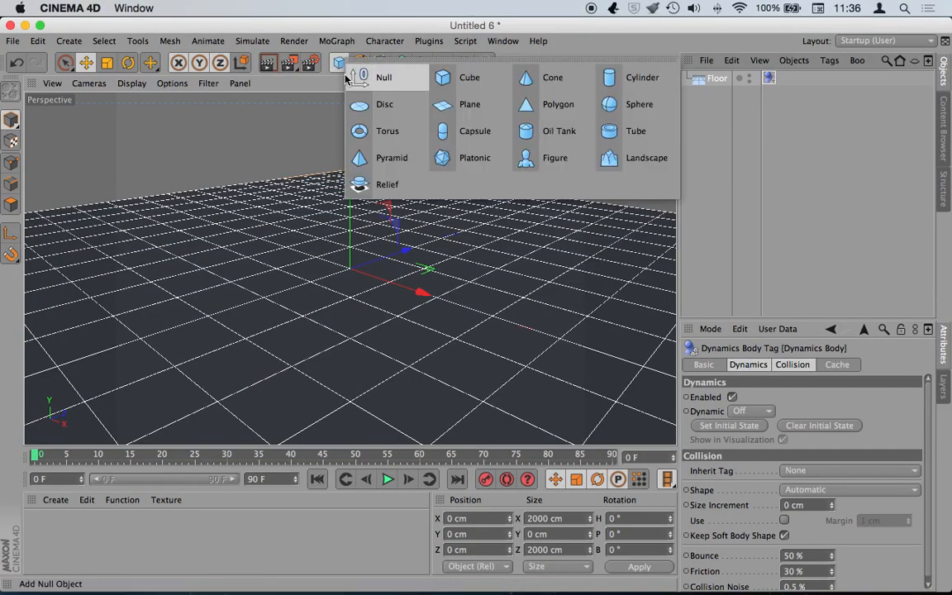
{"action": "left_click", "coordinate": [609, 105]}
{"action": "left_click_drag", "start_coordinate": [350, 178], "coordinate": [349, 110]}
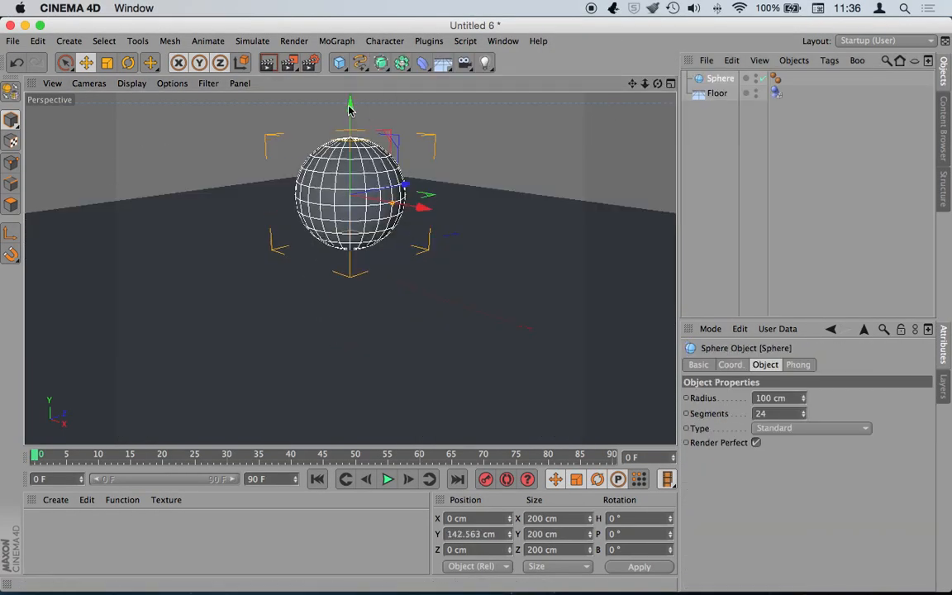
{"action": "left_click_drag", "start_coordinate": [644, 83], "coordinate": [318, 91]}
{"action": "left_click_drag", "start_coordinate": [350, 133], "coordinate": [354, 96]}
{"action": "left_click_drag", "start_coordinate": [377, 195], "coordinate": [363, 195]}
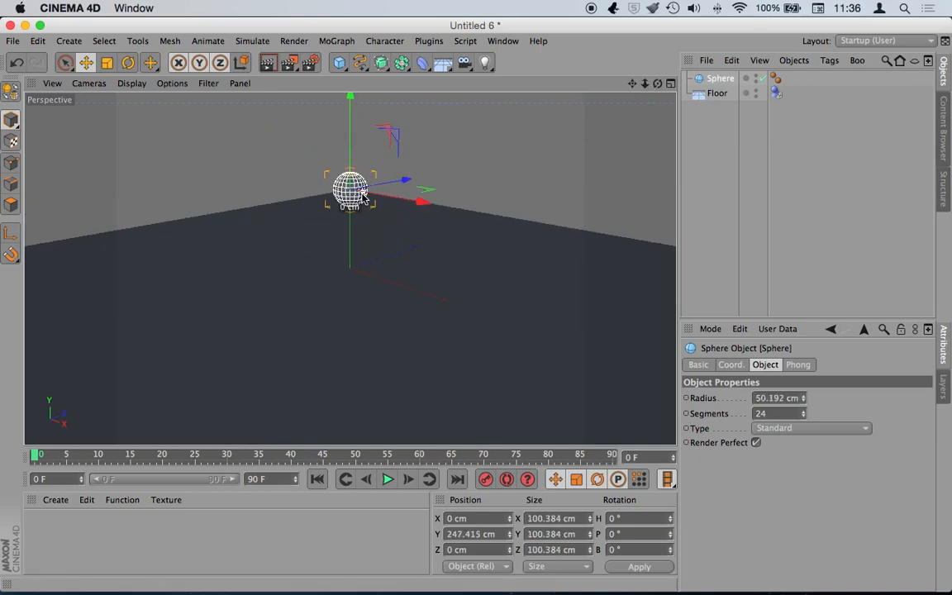
- Give the Sphere a Rigid Body simulation tag
{"action": "right_click", "coordinate": [714, 79]}
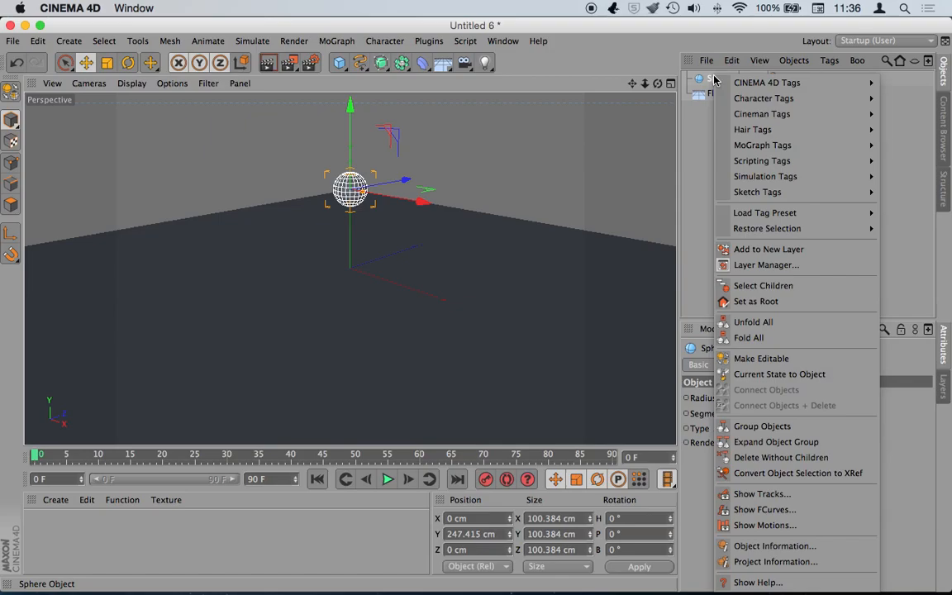
{"action": "mouse_move", "coordinate": [760, 177]}
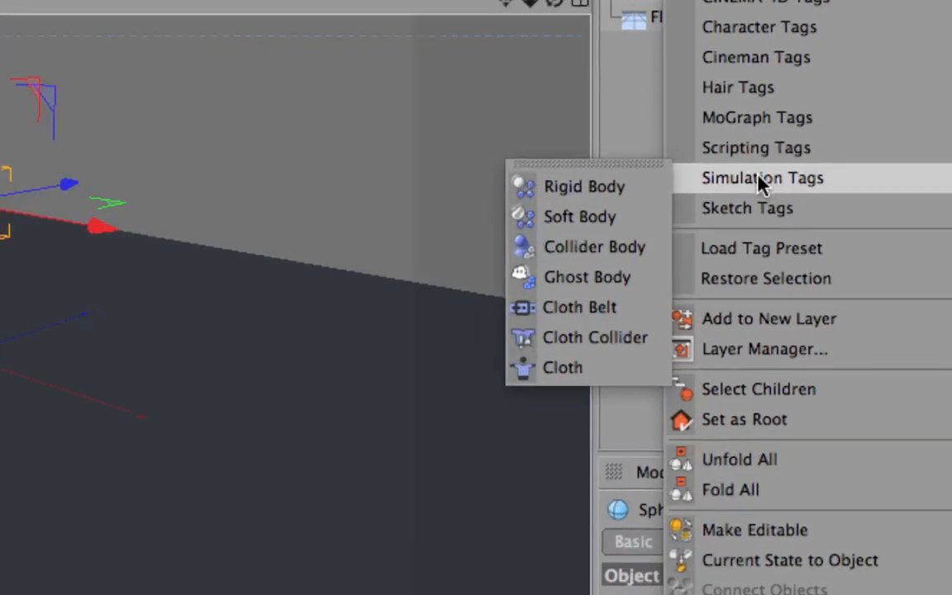
{"action": "left_click", "coordinate": [581, 187]}
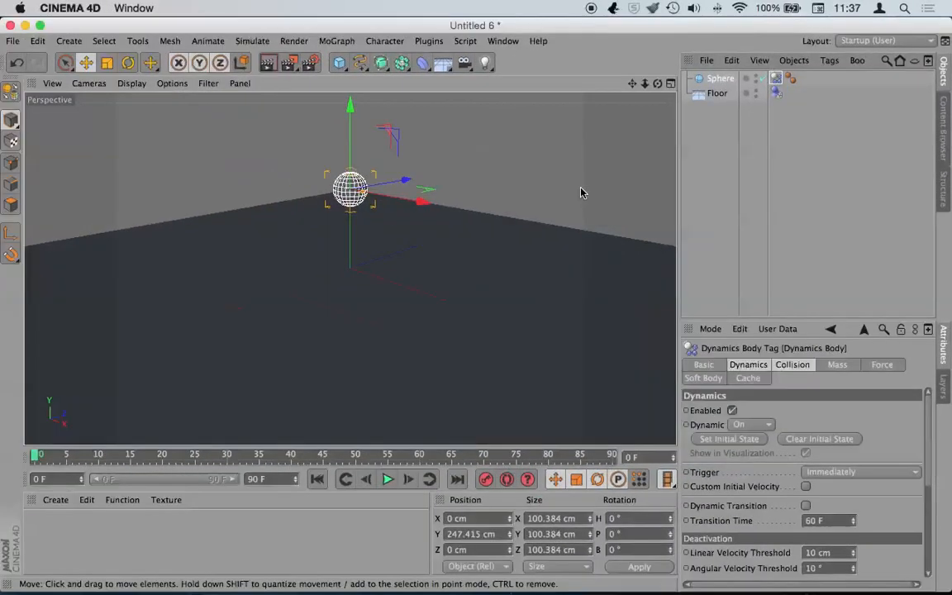
- Play the simulation several times to watch the sphere drop onto the floor, rewinding to frame 0
{"action": "left_click", "coordinate": [387, 480]}
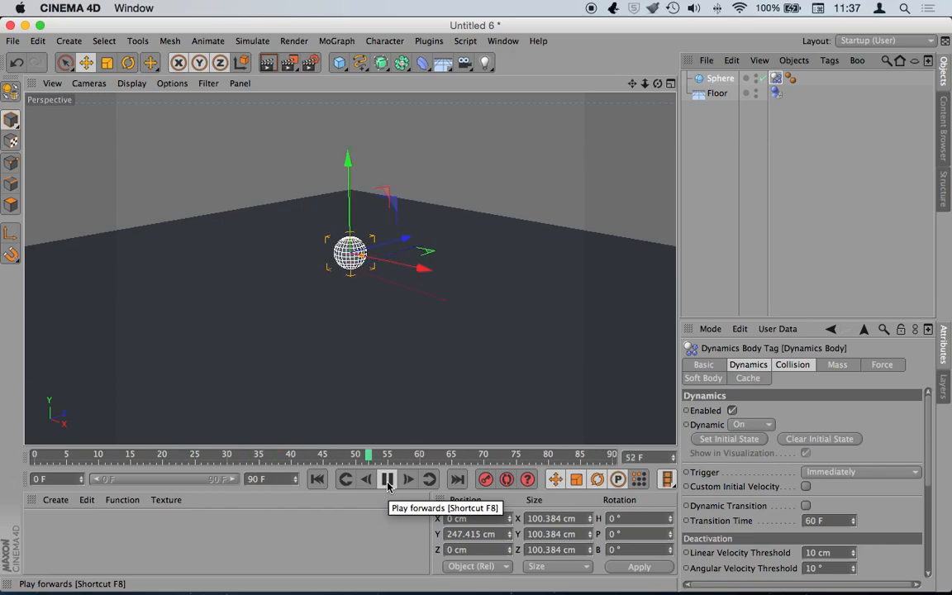
{"action": "left_click", "coordinate": [388, 480]}
{"action": "left_click", "coordinate": [317, 480]}
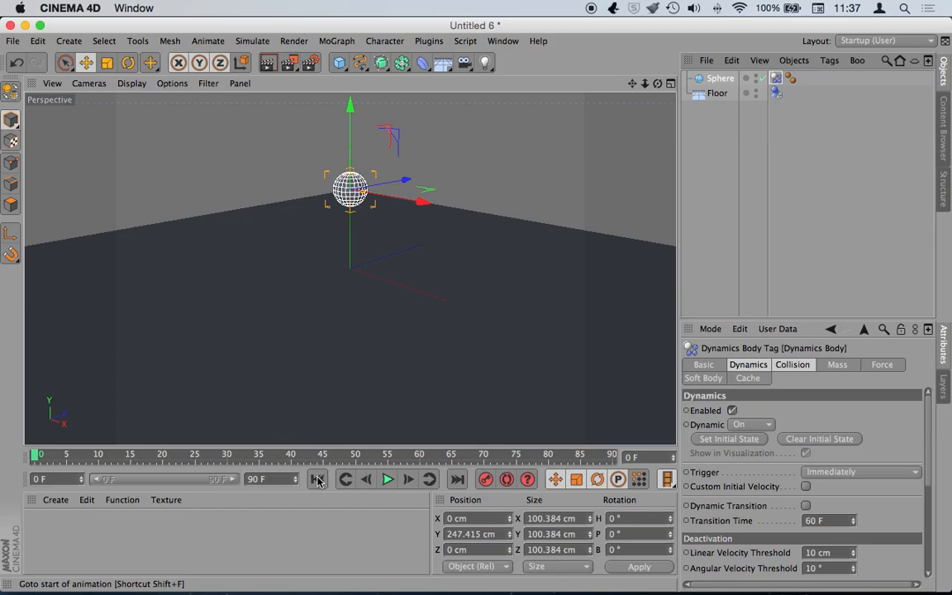
{"action": "left_click", "coordinate": [387, 479]}
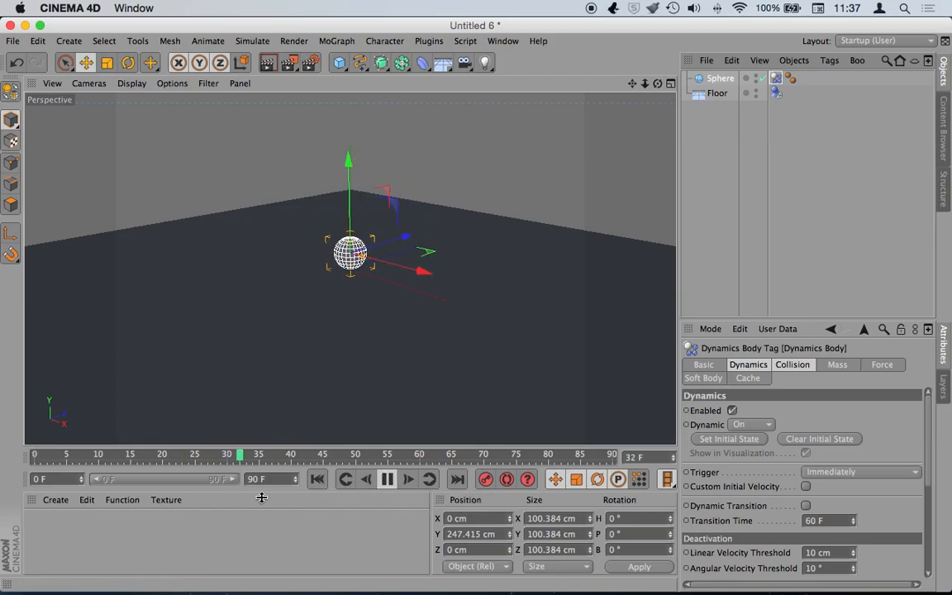
{"action": "left_click", "coordinate": [386, 480]}
{"action": "left_click", "coordinate": [317, 480]}
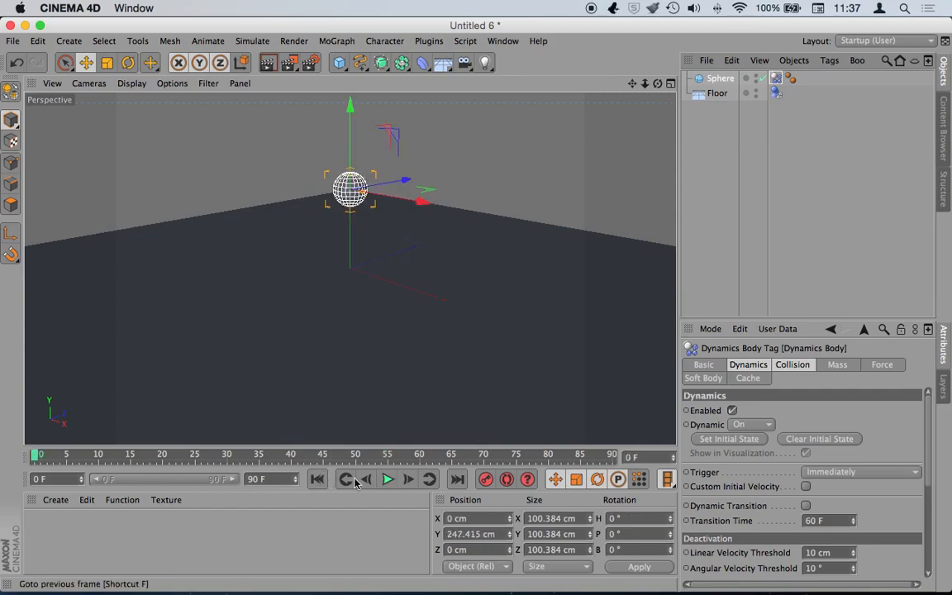
{"action": "left_click", "coordinate": [386, 479]}
{"action": "left_click", "coordinate": [387, 479]}
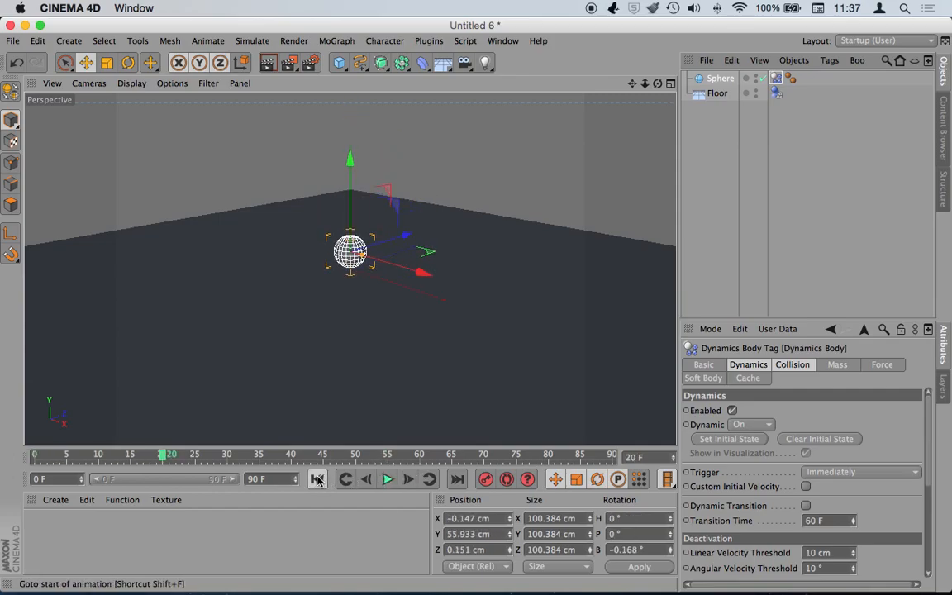
{"action": "left_click", "coordinate": [317, 480]}
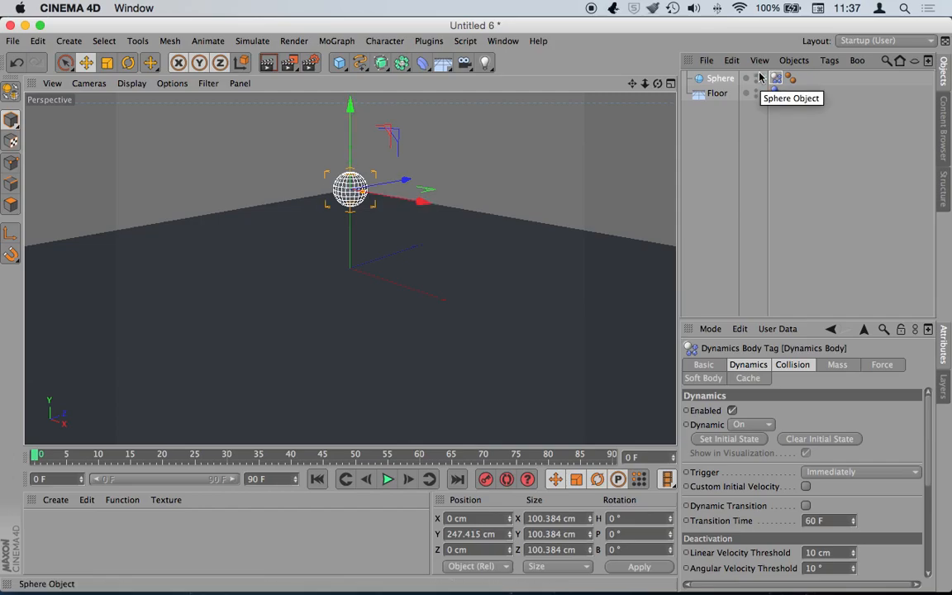
- Switch to Finder and Quick Look the KONCEPTiP 2 soft body springs video, playing to 7 seconds
{"action": "key", "text": "super+Tab"}
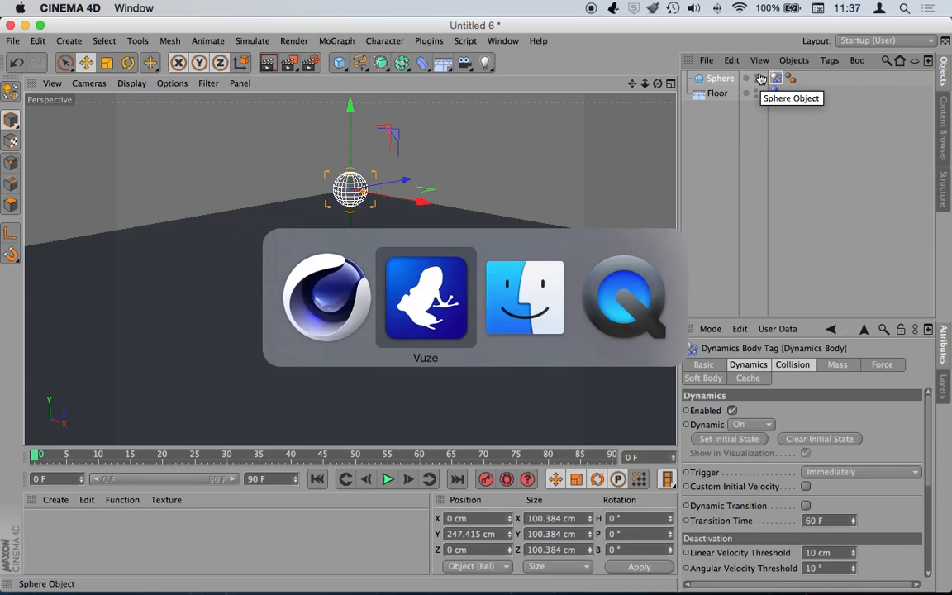
{"action": "key", "text": "super+Tab"}
{"action": "left_click_drag", "start_coordinate": [527, 108], "coordinate": [518, 57]}
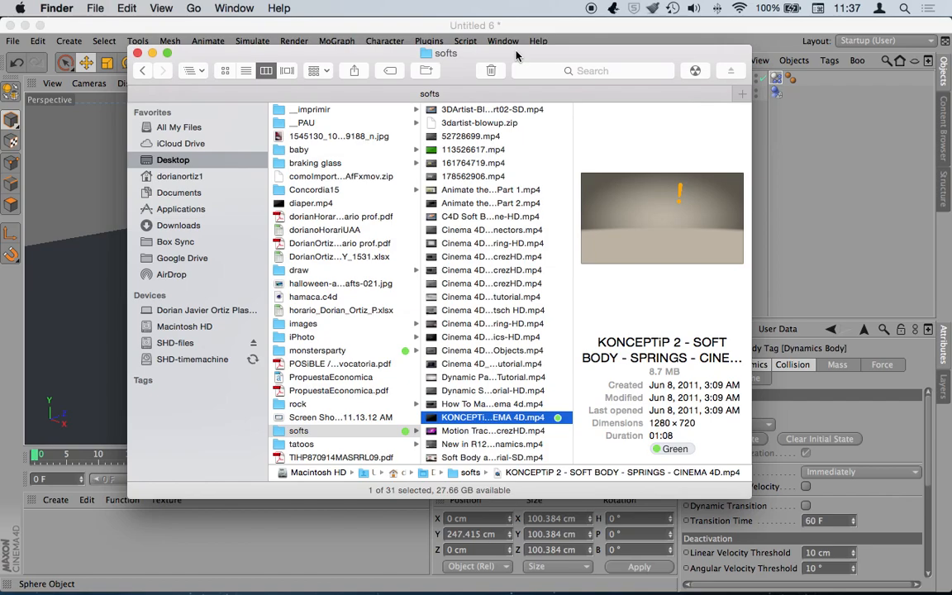
{"action": "key", "text": "space"}
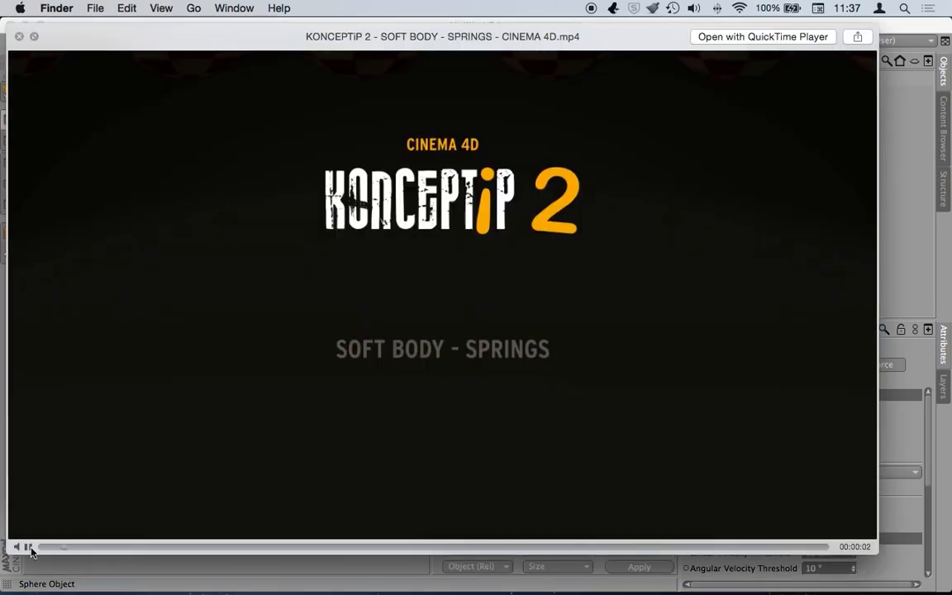
{"action": "left_click", "coordinate": [29, 547]}
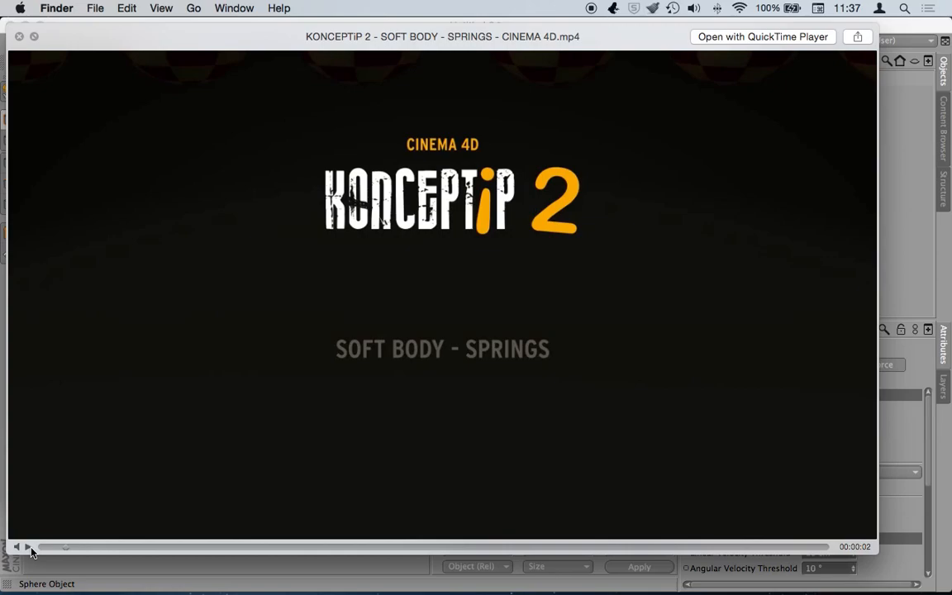
{"action": "left_click", "coordinate": [31, 550]}
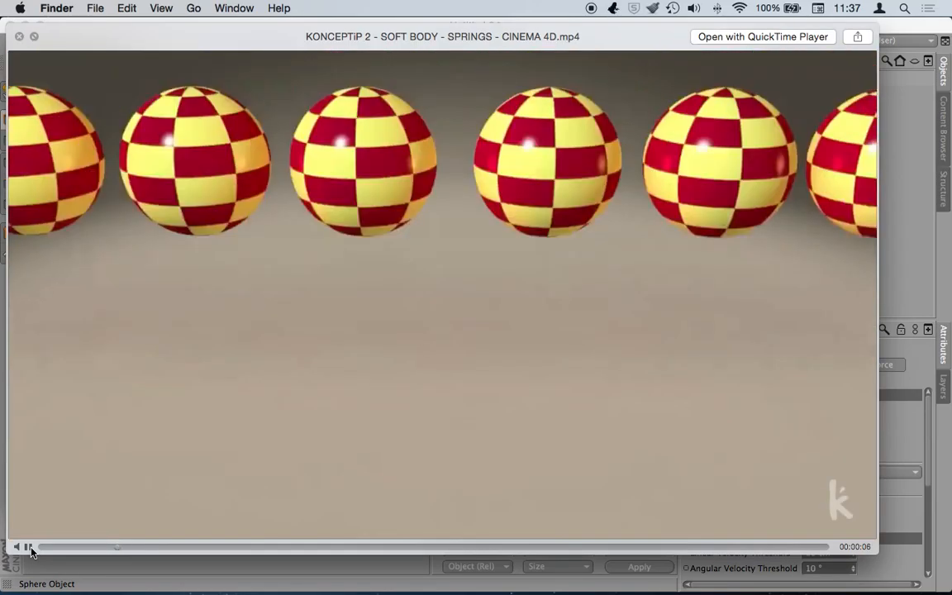
{"action": "left_click", "coordinate": [29, 547]}
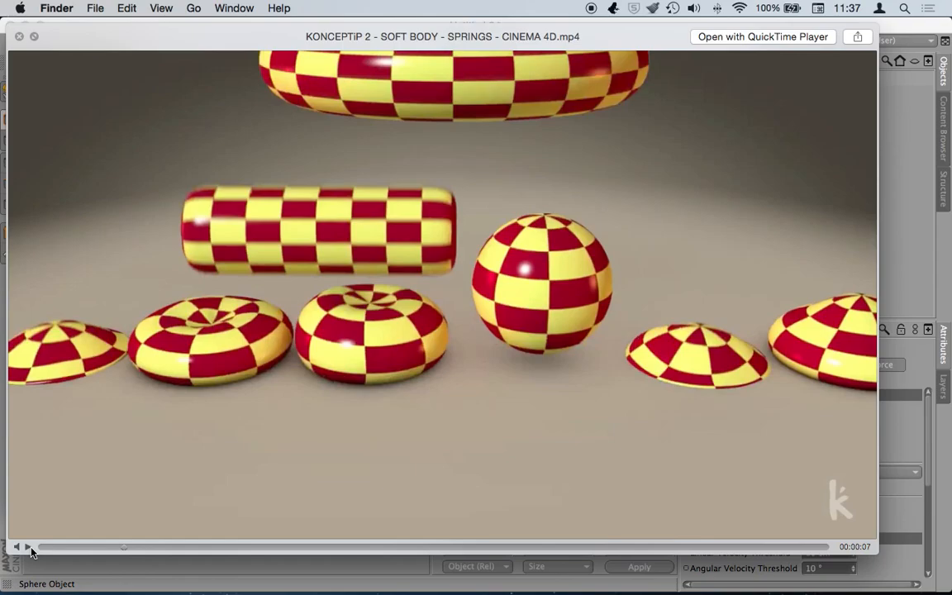
- Resume the tutorial until the Springs slide highlights Structural springs at 23 seconds
{"action": "left_click", "coordinate": [29, 547]}
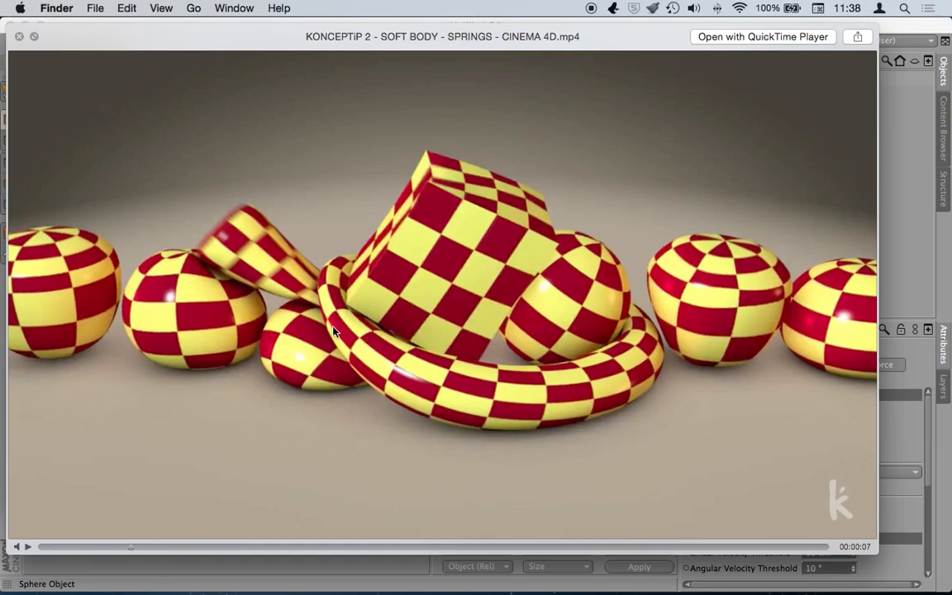
{"action": "left_click", "coordinate": [27, 546]}
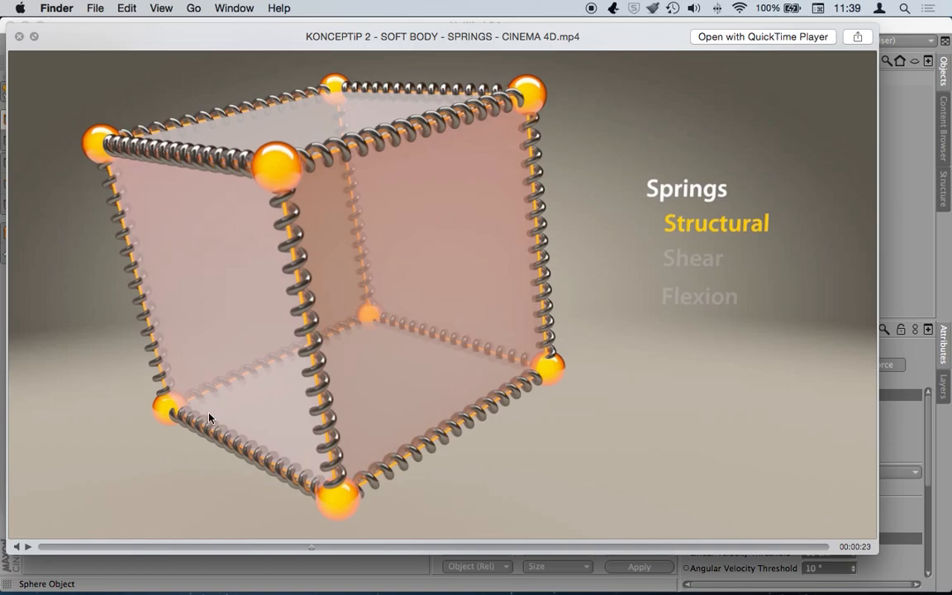
- Play and scrub between the Structural, Shear and Flexion spring explanations, ending at 40 seconds
{"action": "left_click", "coordinate": [27, 547]}
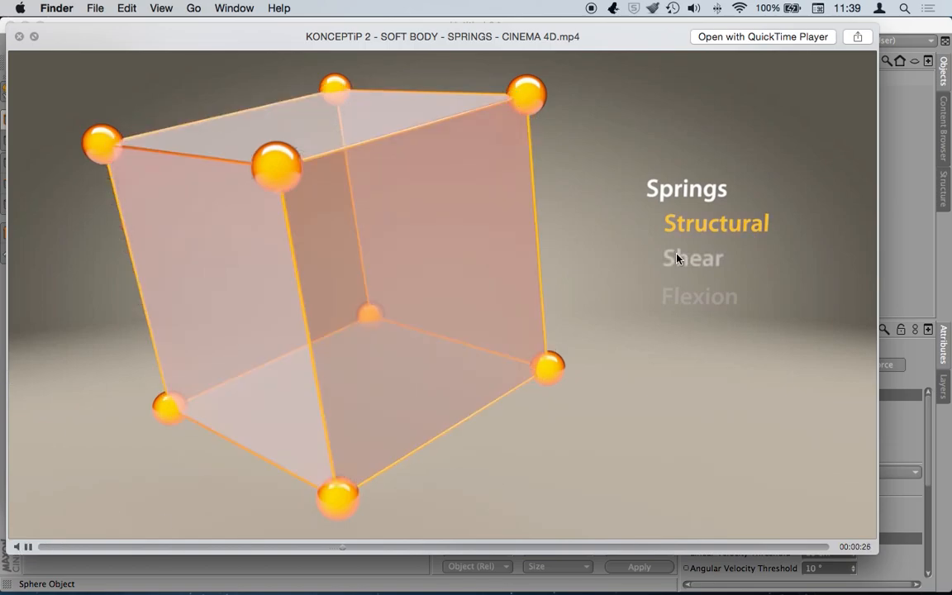
{"action": "left_click", "coordinate": [27, 547]}
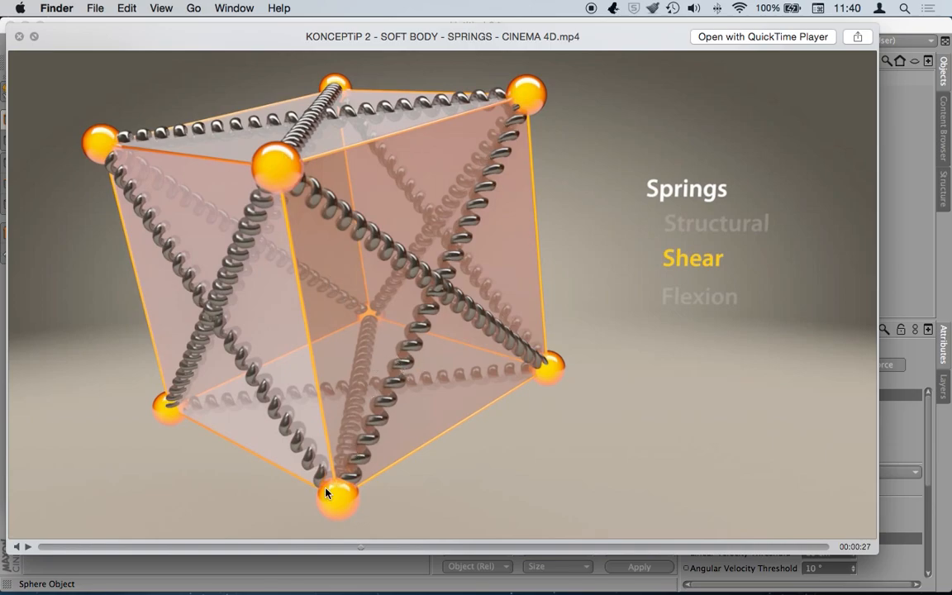
{"action": "left_click", "coordinate": [28, 548]}
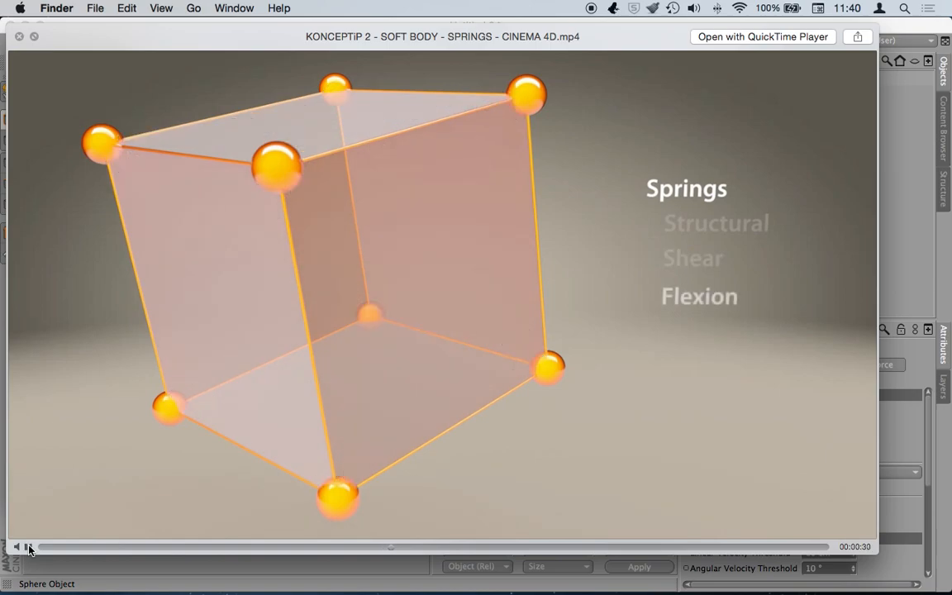
{"action": "left_click", "coordinate": [28, 547]}
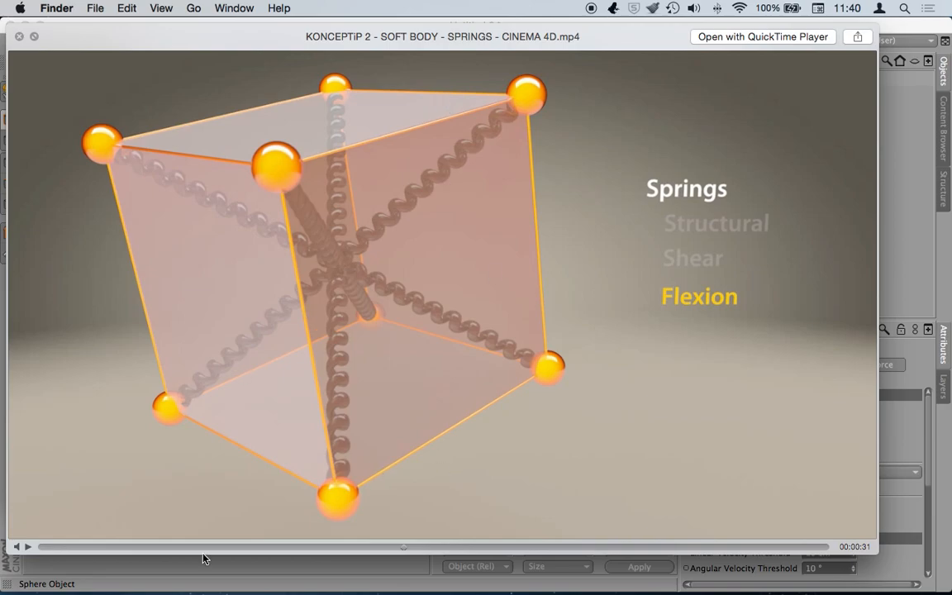
{"action": "left_click_drag", "start_coordinate": [405, 550], "coordinate": [336, 550]}
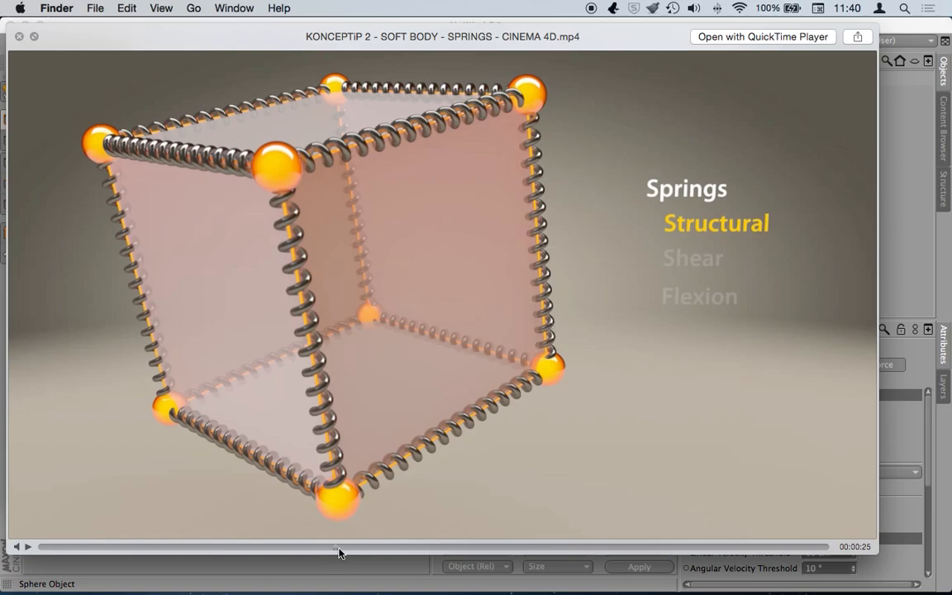
{"action": "left_click_drag", "start_coordinate": [338, 549], "coordinate": [351, 550]}
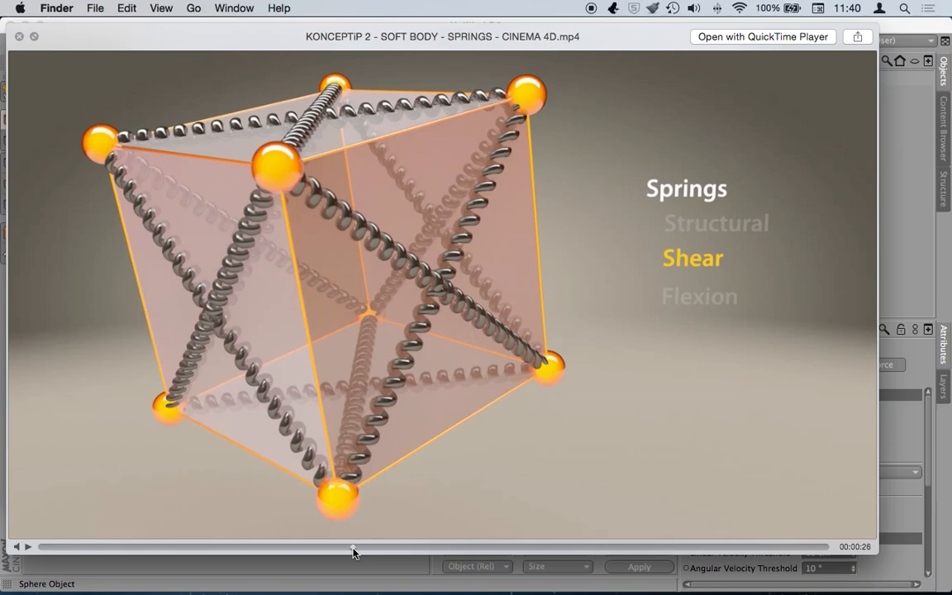
{"action": "left_click_drag", "start_coordinate": [354, 552], "coordinate": [404, 550]}
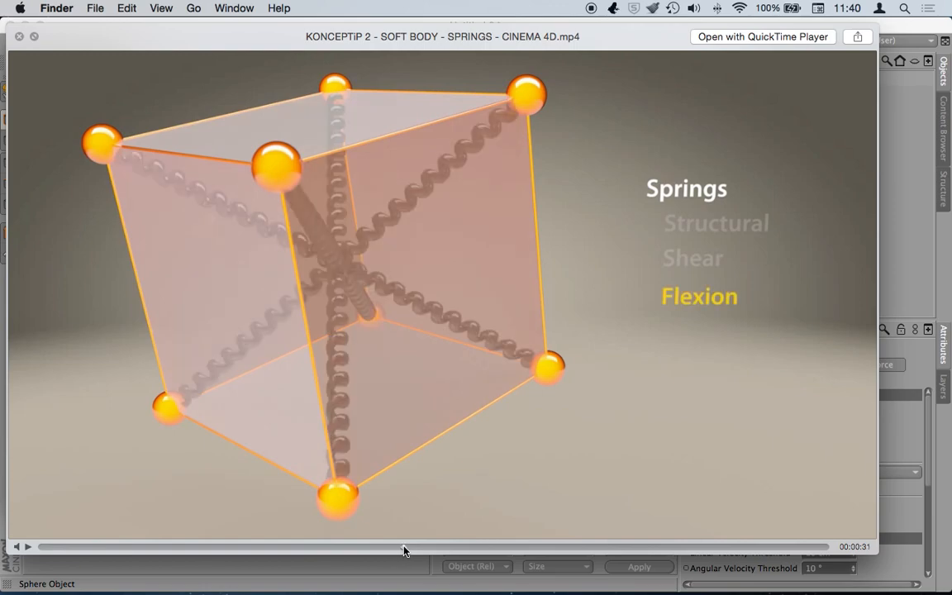
{"action": "left_click_drag", "start_coordinate": [404, 549], "coordinate": [512, 550]}
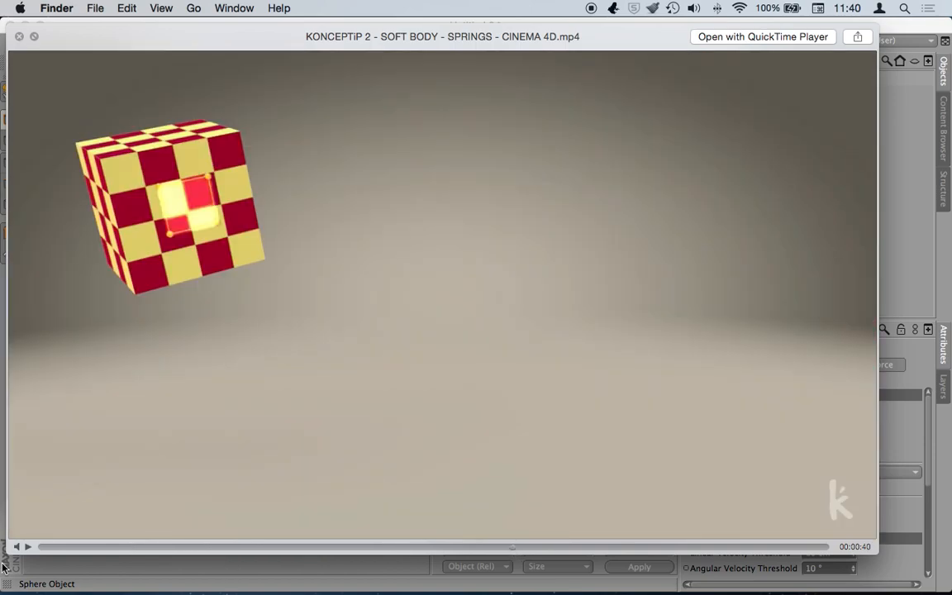
- Scrub the video around the Structural spring force demo, from value 50 down to 1
{"action": "left_click", "coordinate": [29, 547]}
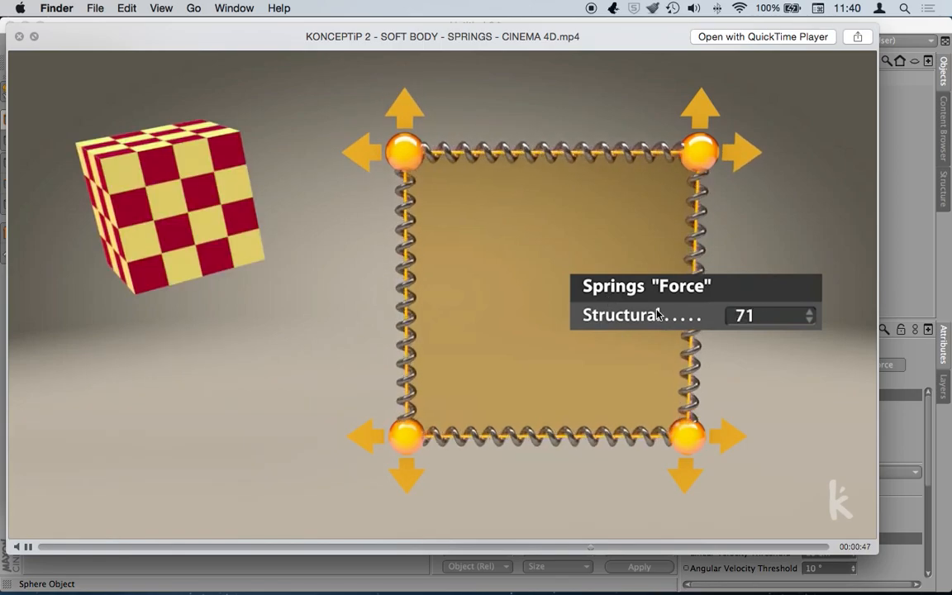
{"action": "left_click", "coordinate": [28, 548]}
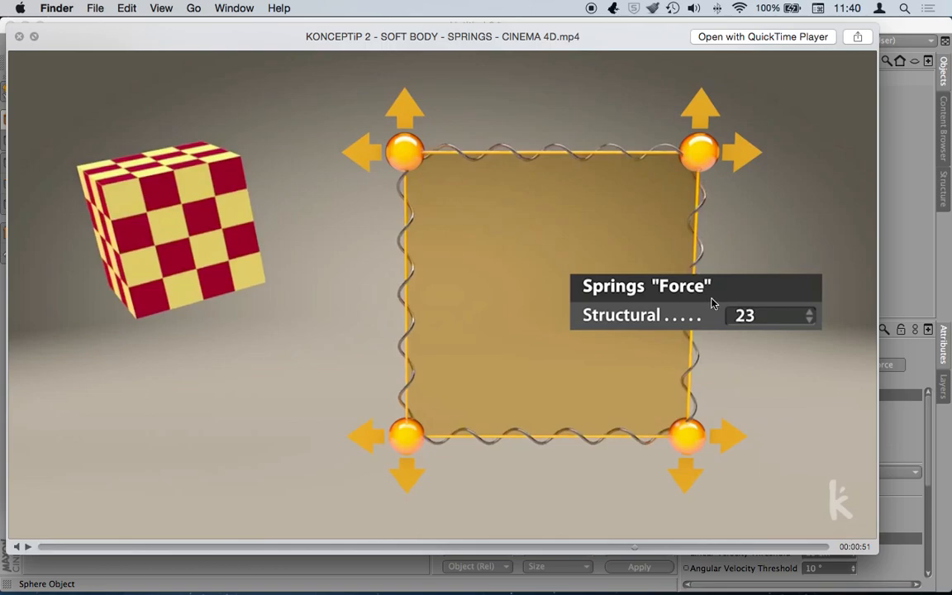
{"action": "left_click", "coordinate": [635, 548]}
{"action": "left_click_drag", "start_coordinate": [635, 552], "coordinate": [589, 551]}
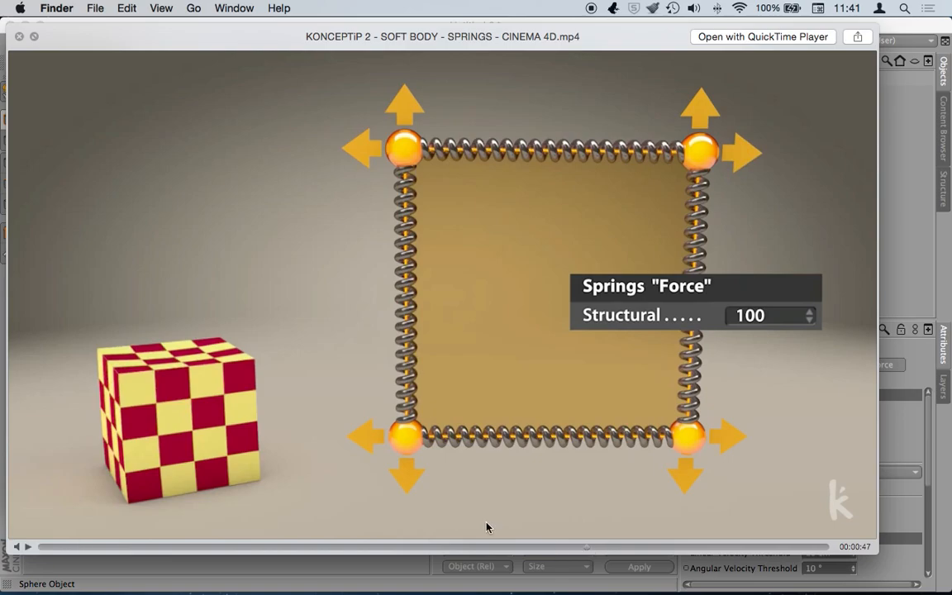
{"action": "left_click", "coordinate": [578, 546]}
{"action": "left_click_drag", "start_coordinate": [586, 549], "coordinate": [544, 551]}
- Watch the cube collapse and the soft body examples to the credits, then close Quick Look
{"action": "left_click", "coordinate": [27, 548]}
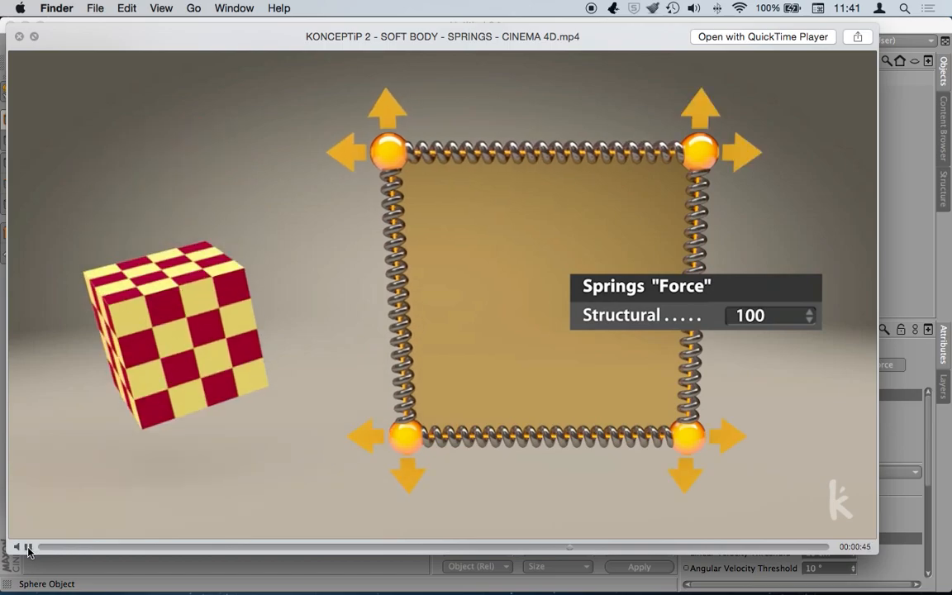
{"action": "left_click", "coordinate": [27, 548]}
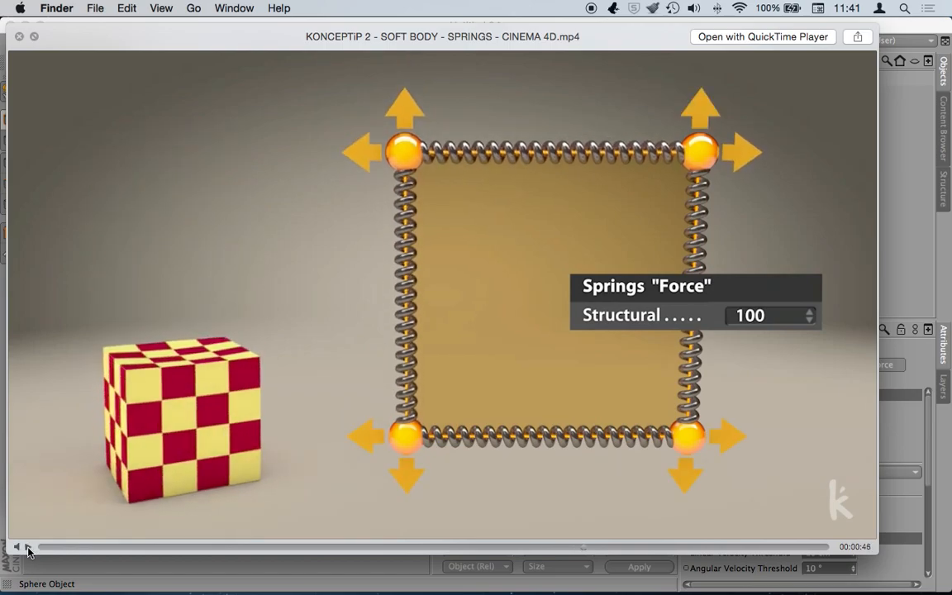
{"action": "left_click", "coordinate": [27, 548]}
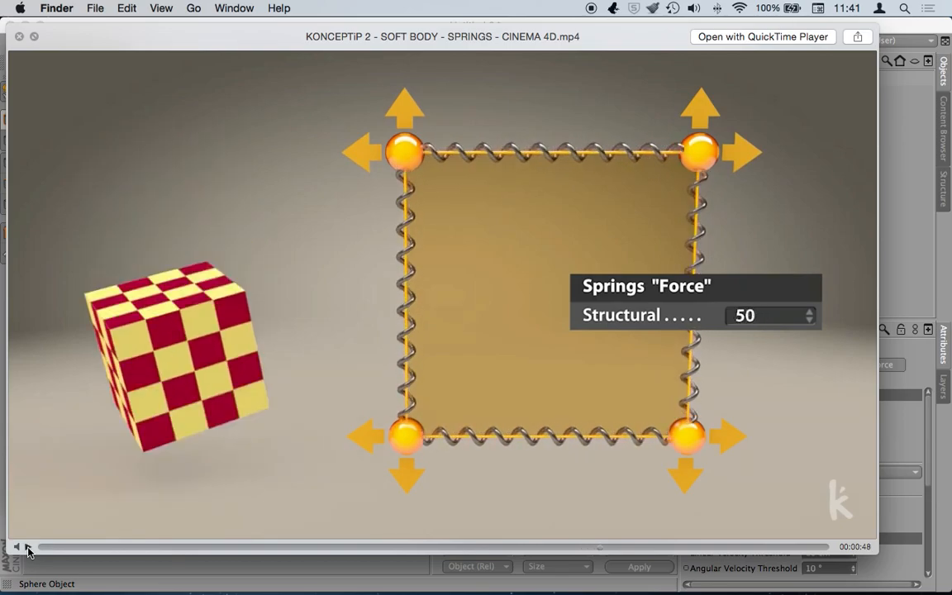
{"action": "left_click", "coordinate": [27, 547]}
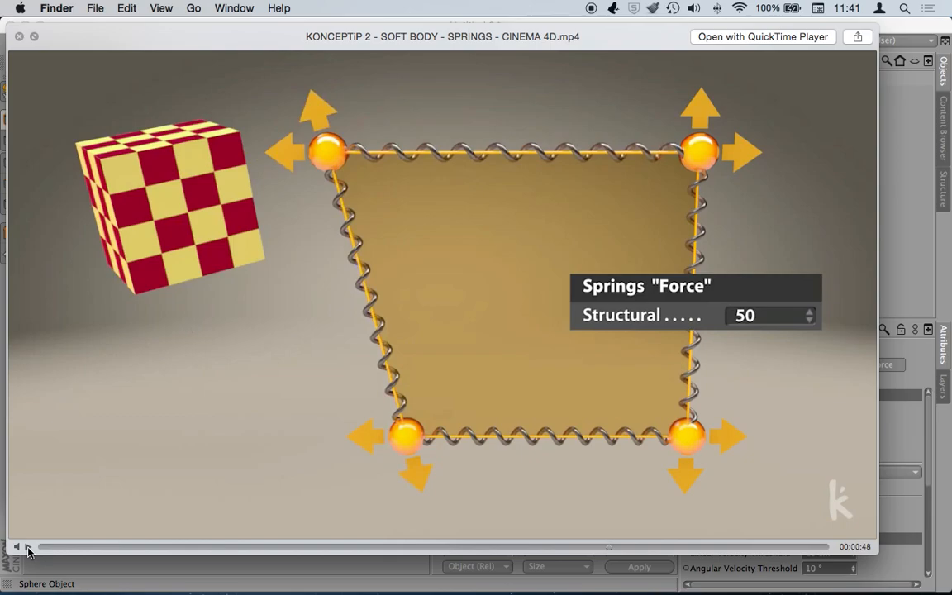
{"action": "left_click", "coordinate": [27, 548]}
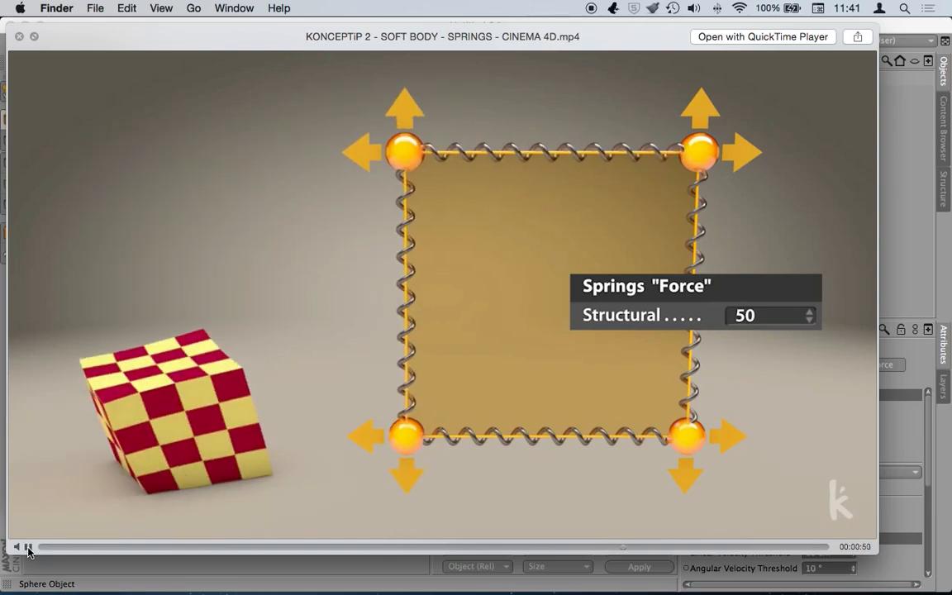
{"action": "left_click", "coordinate": [28, 548]}
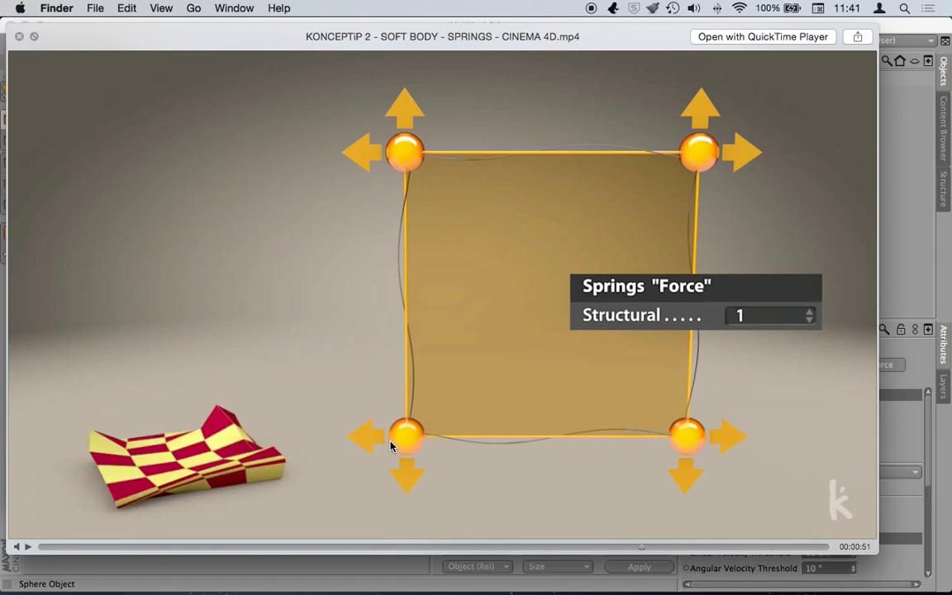
{"action": "left_click", "coordinate": [28, 547]}
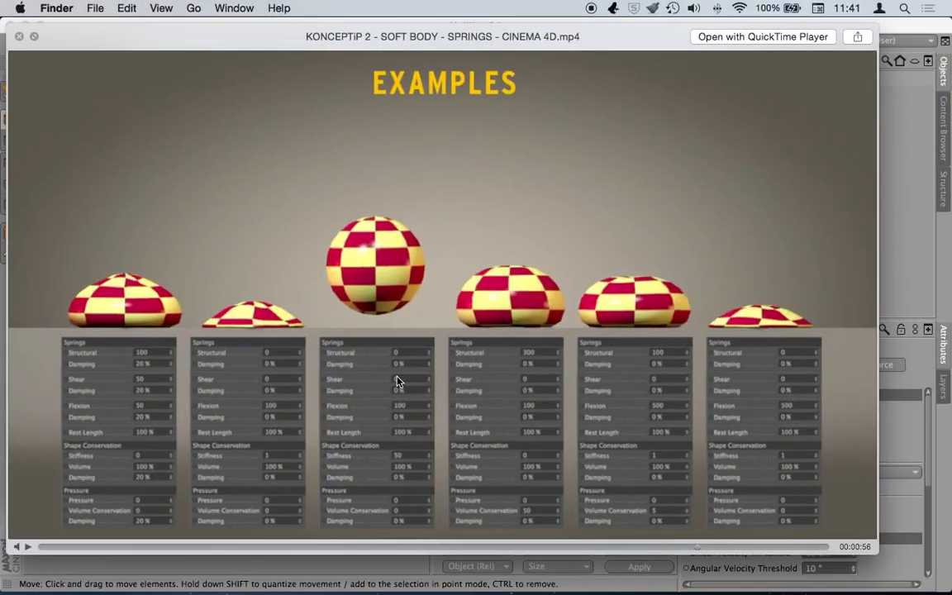
{"action": "left_click", "coordinate": [27, 547]}
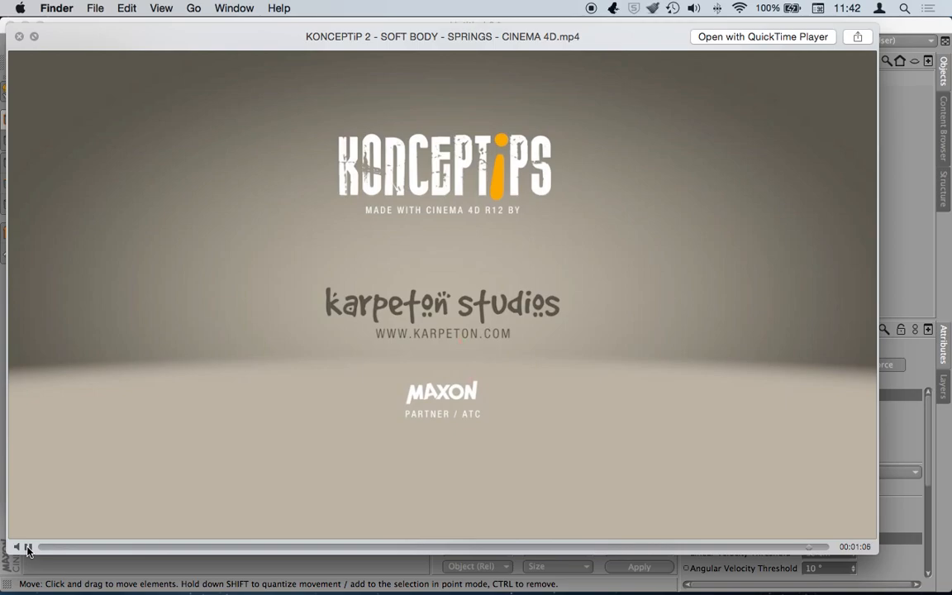
{"action": "key", "text": "space"}
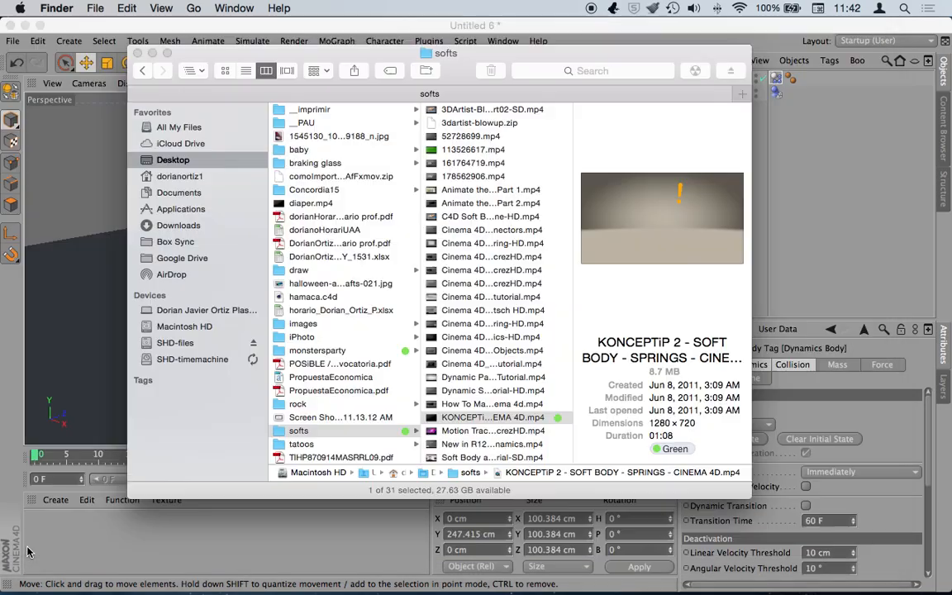
- Enlarge the sphere to about 210 cm and open its Dynamics Body tag settings
{"action": "left_click", "coordinate": [661, 37]}
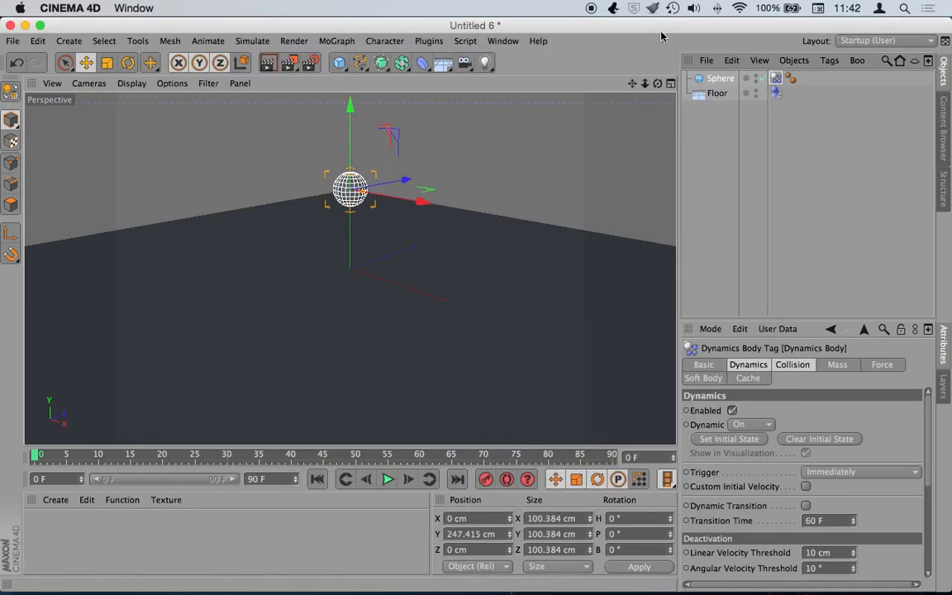
{"action": "left_click_drag", "start_coordinate": [364, 192], "coordinate": [381, 194]}
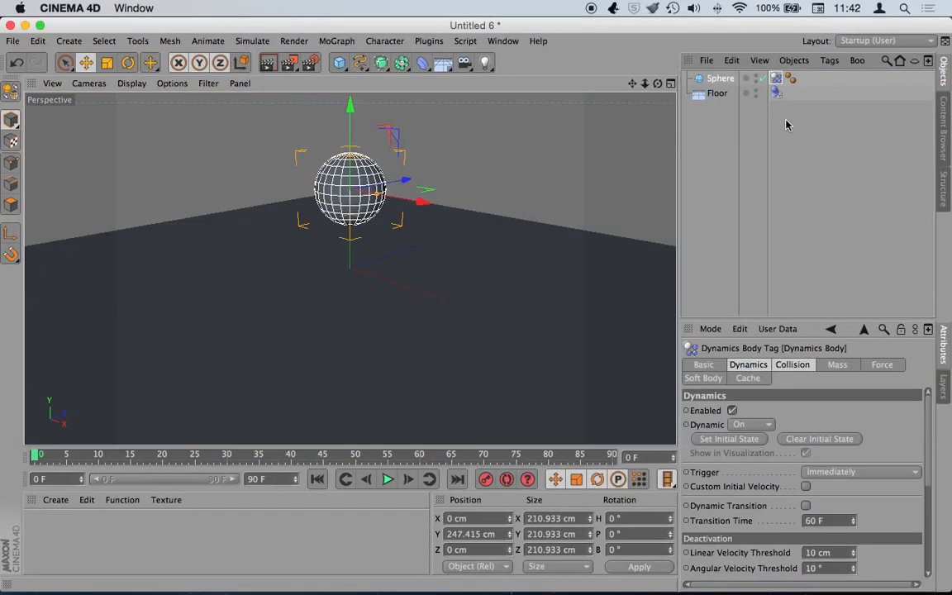
{"action": "left_click", "coordinate": [787, 121]}
{"action": "left_click", "coordinate": [775, 78]}
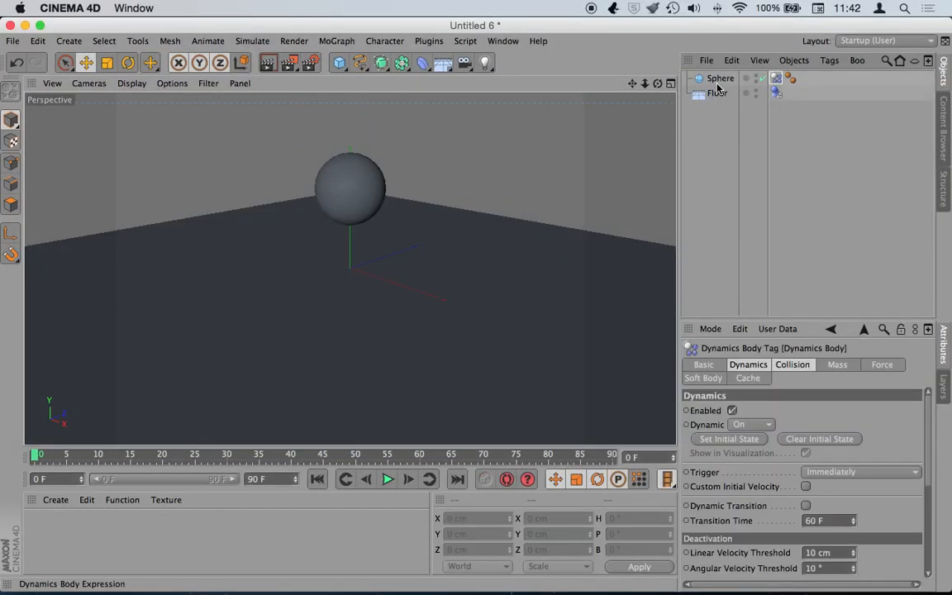
{"action": "left_click", "coordinate": [380, 183]}
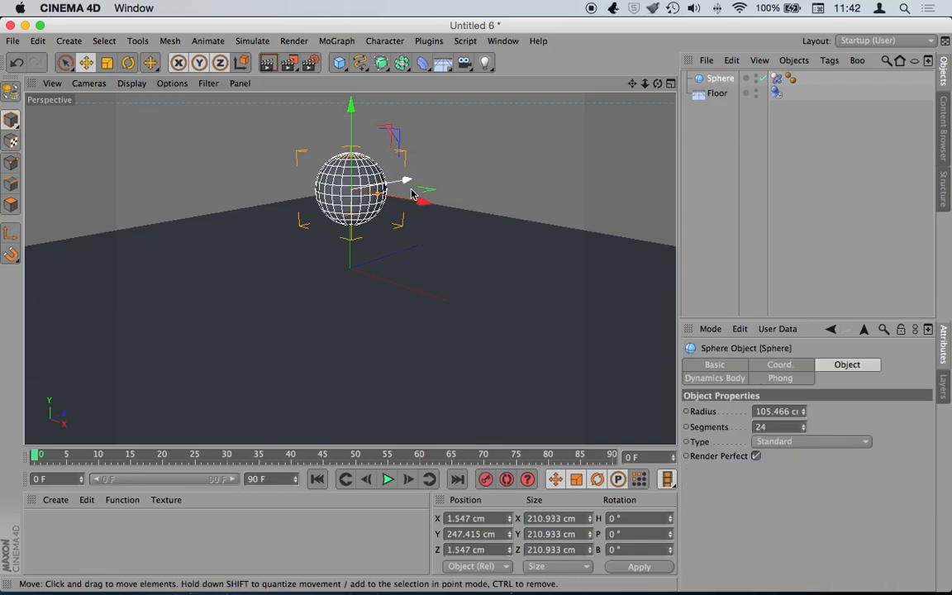
{"action": "left_click", "coordinate": [776, 78]}
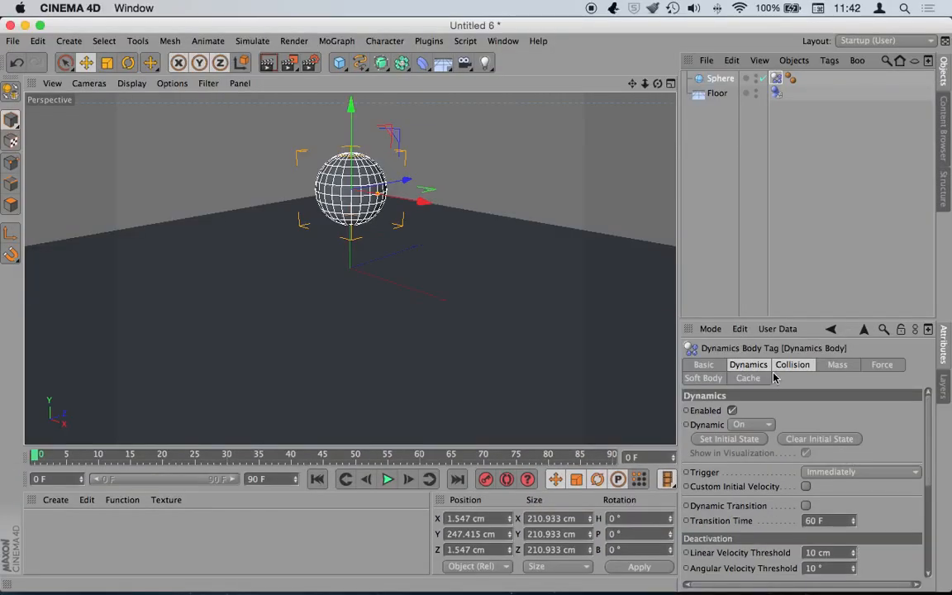
- Browse the tag's Collision, Mass, Dynamics and Basic tabs, keeping Collision Shape at Automatic
{"action": "left_click", "coordinate": [792, 366]}
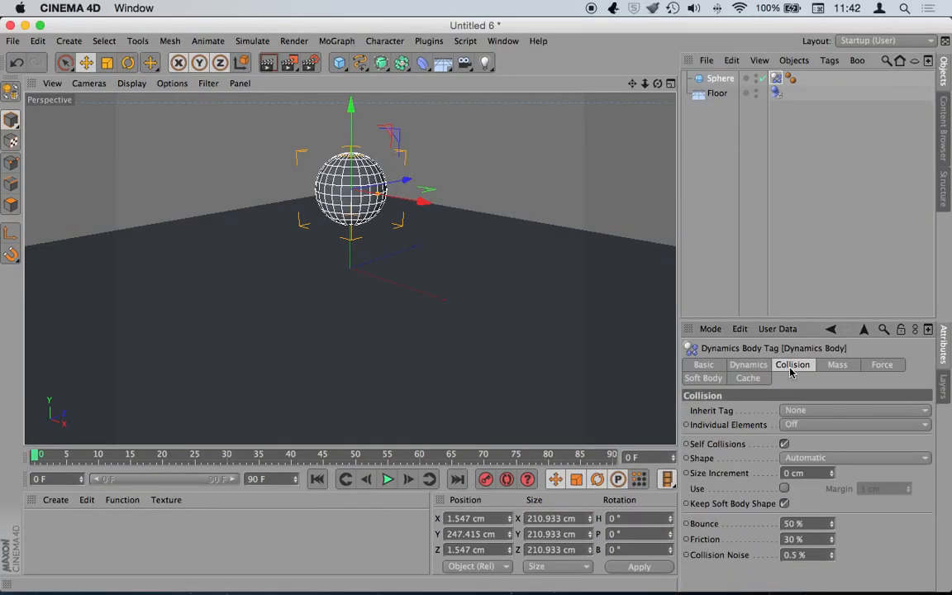
{"action": "left_click", "coordinate": [839, 365]}
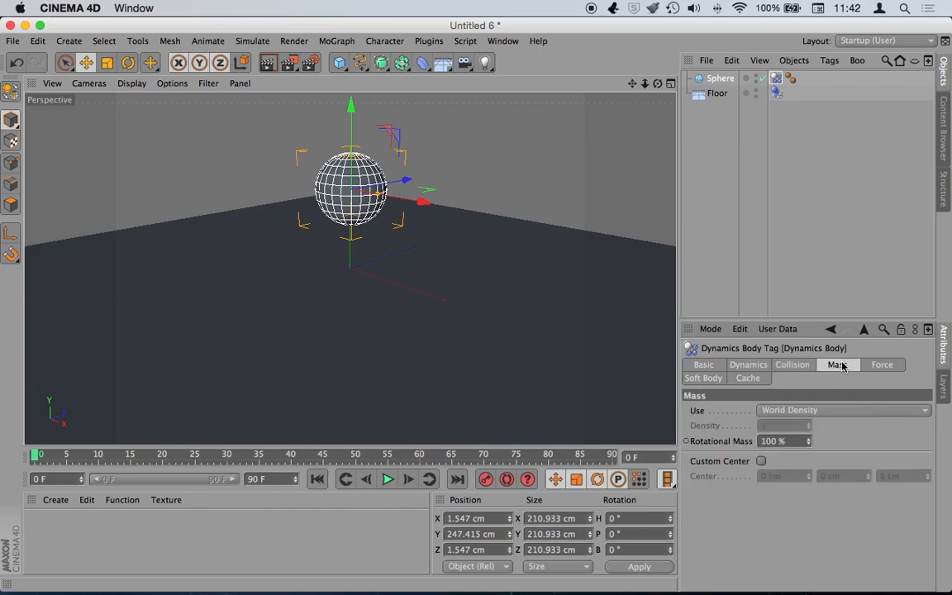
{"action": "left_click", "coordinate": [748, 365]}
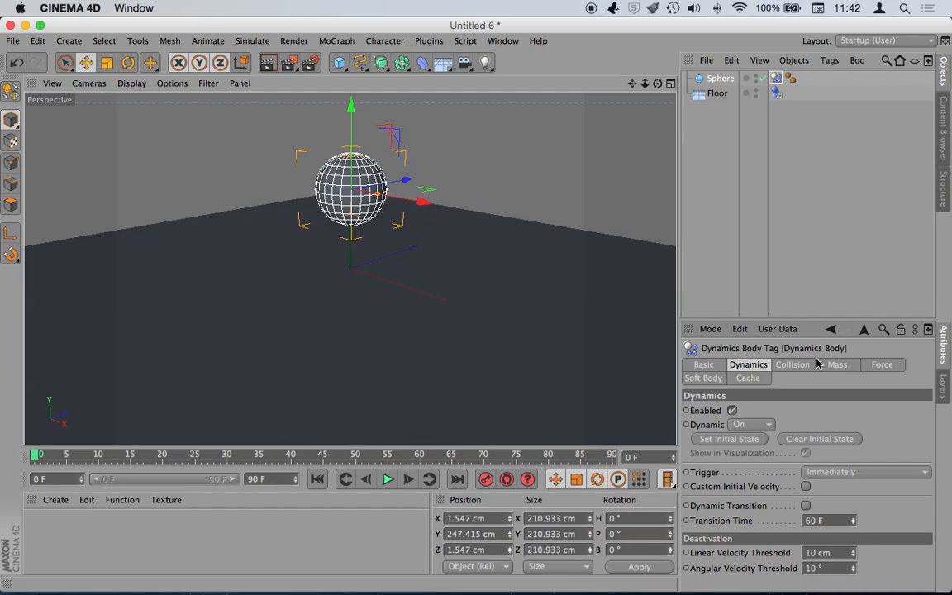
{"action": "left_click", "coordinate": [793, 365]}
{"action": "left_click", "coordinate": [711, 367]}
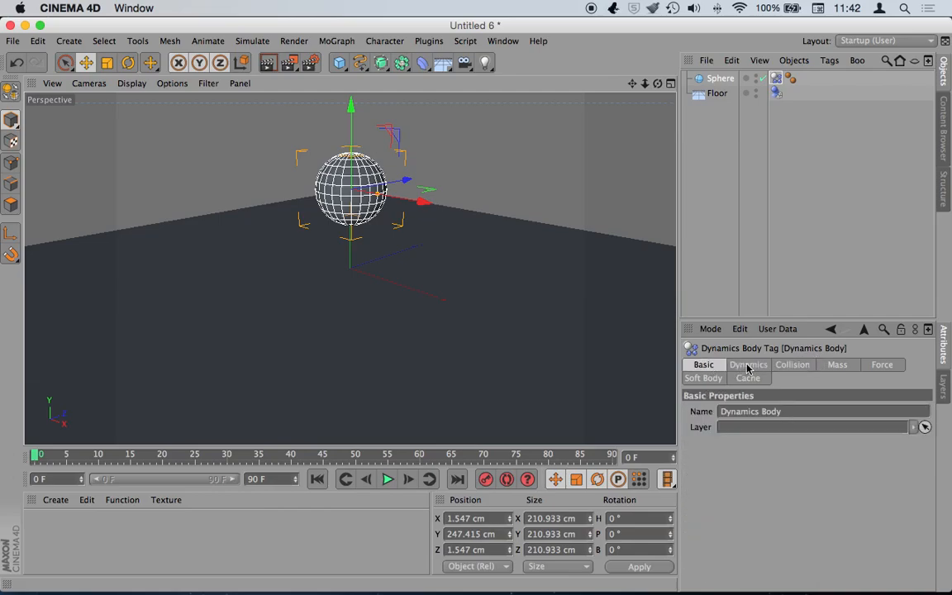
{"action": "left_click", "coordinate": [747, 368]}
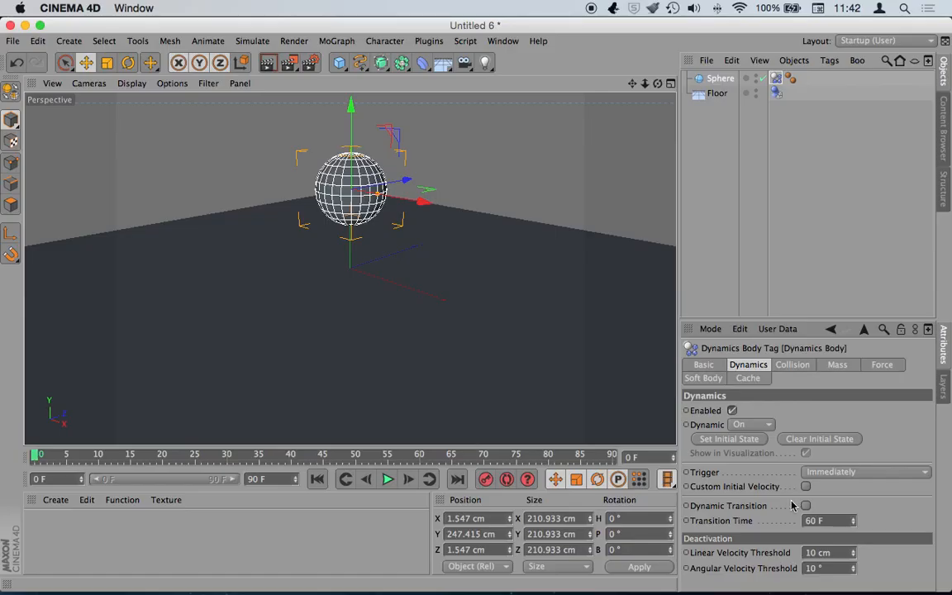
{"action": "left_click", "coordinate": [803, 371]}
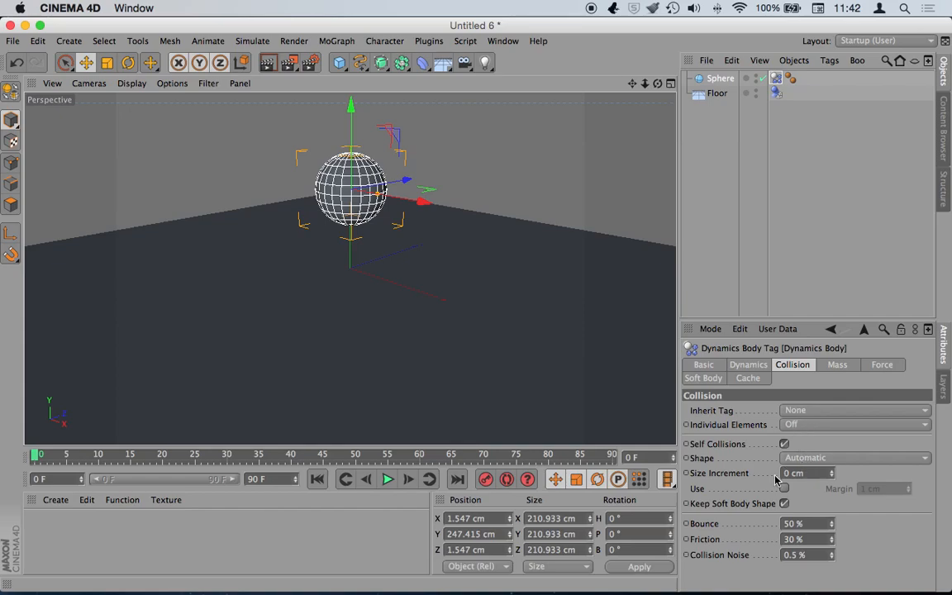
{"action": "left_click", "coordinate": [810, 459]}
{"action": "left_click", "coordinate": [815, 444]}
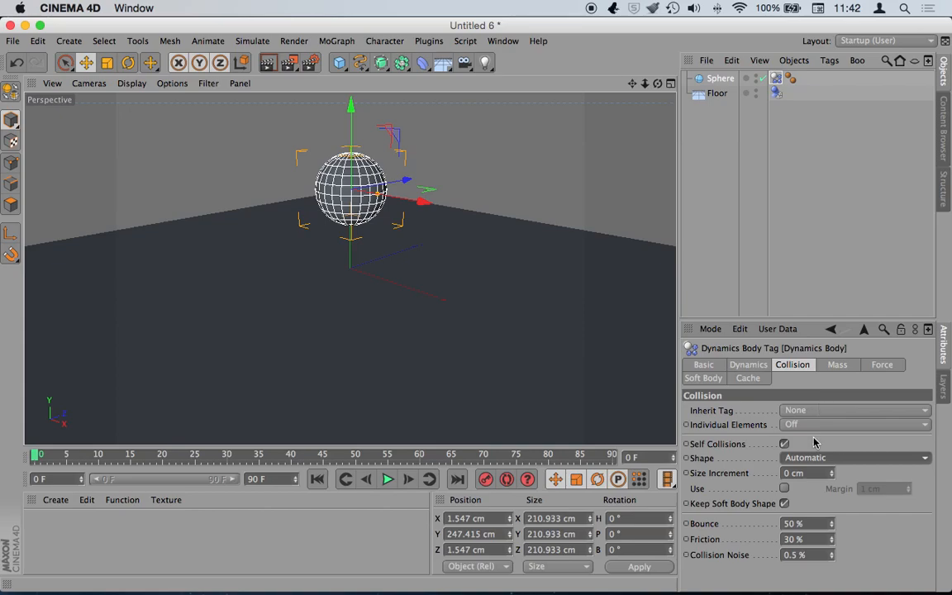
- Review the Mass and Force tabs, then reselect the sphere's Dynamics Body tag
{"action": "left_click", "coordinate": [837, 364]}
{"action": "left_click", "coordinate": [882, 365]}
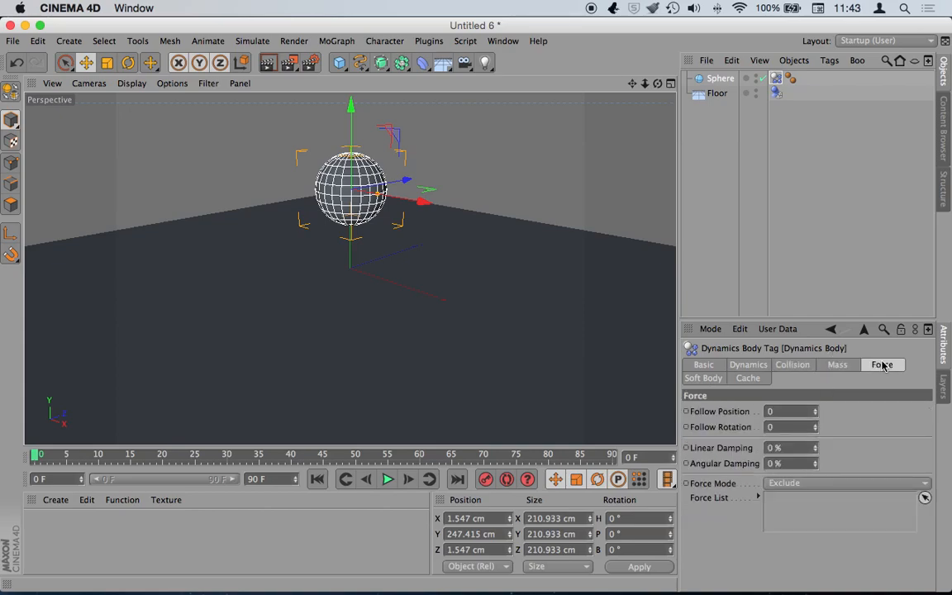
{"action": "left_click", "coordinate": [747, 364]}
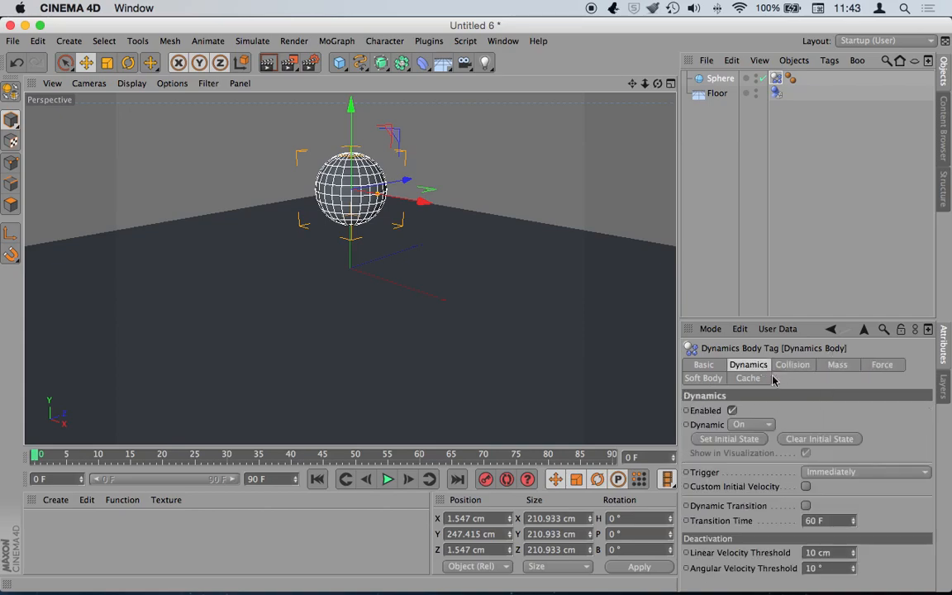
{"action": "left_click", "coordinate": [720, 123]}
{"action": "left_click", "coordinate": [778, 80]}
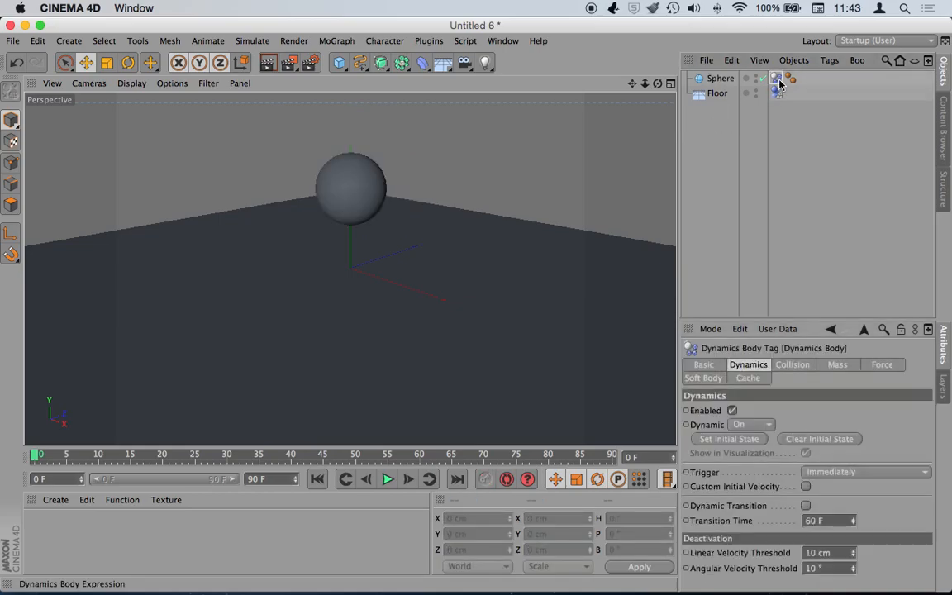
- Add a Soft Body simulation tag to the sphere and look over its Collision and Mass tabs
{"action": "right_click", "coordinate": [718, 80]}
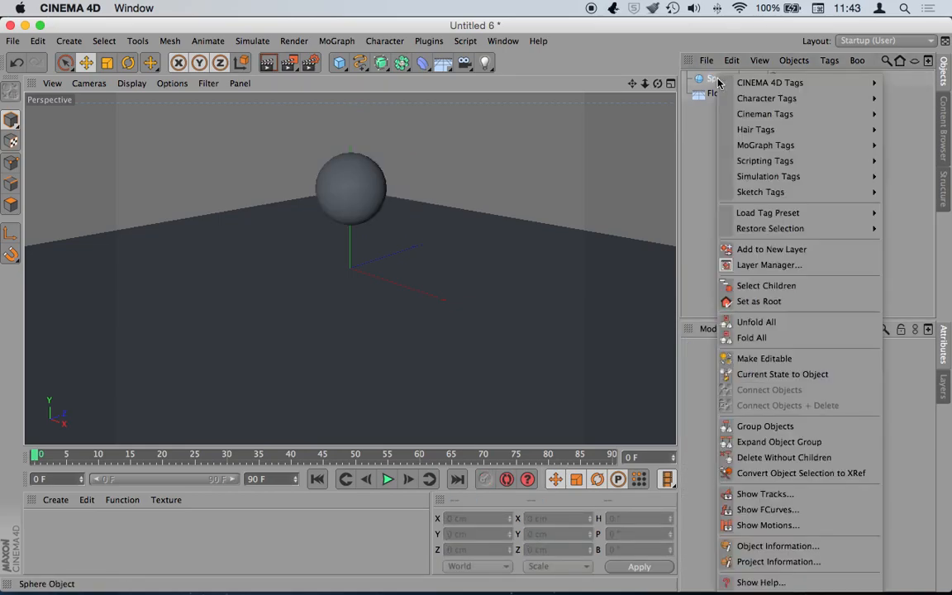
{"action": "mouse_move", "coordinate": [770, 173]}
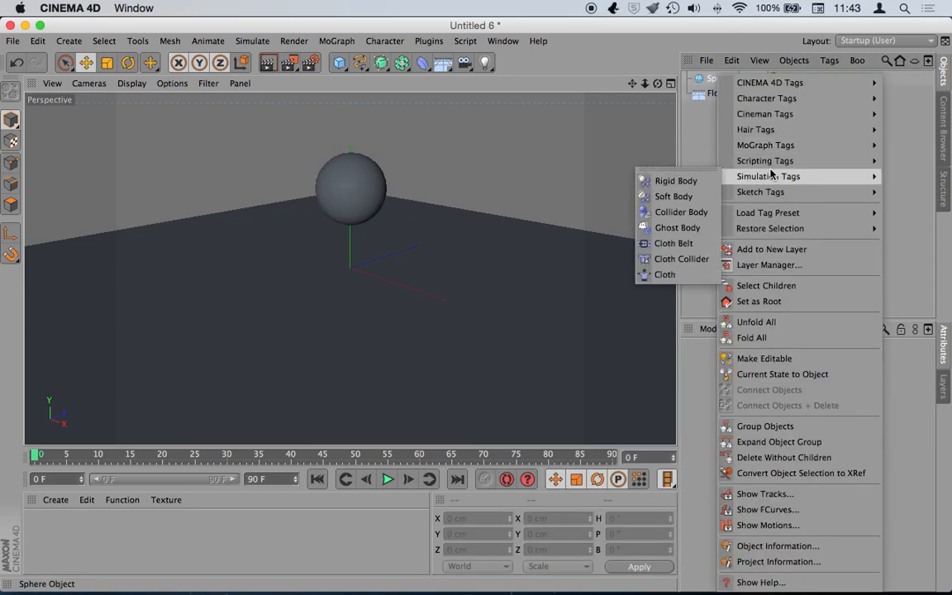
{"action": "left_click", "coordinate": [673, 197]}
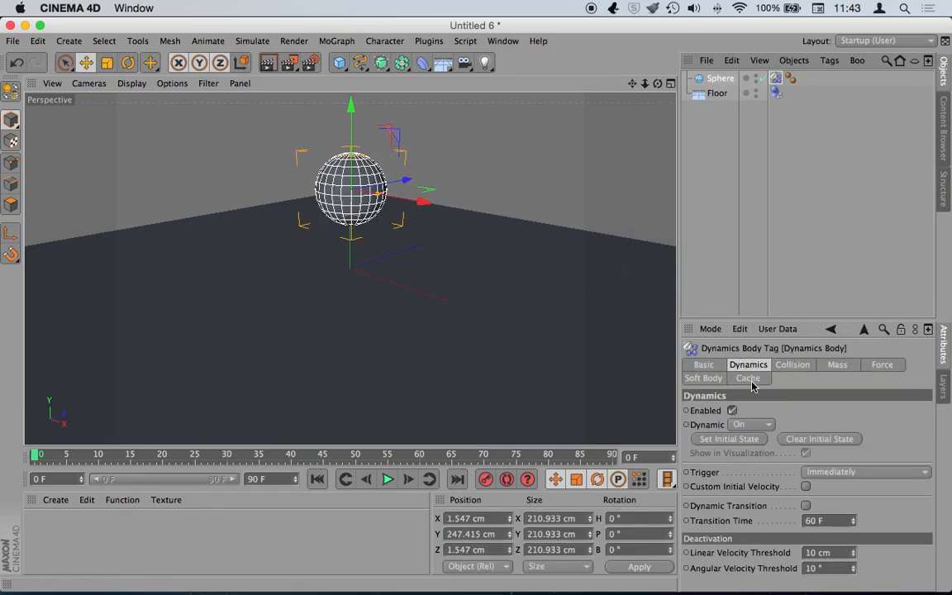
{"action": "left_click", "coordinate": [795, 365]}
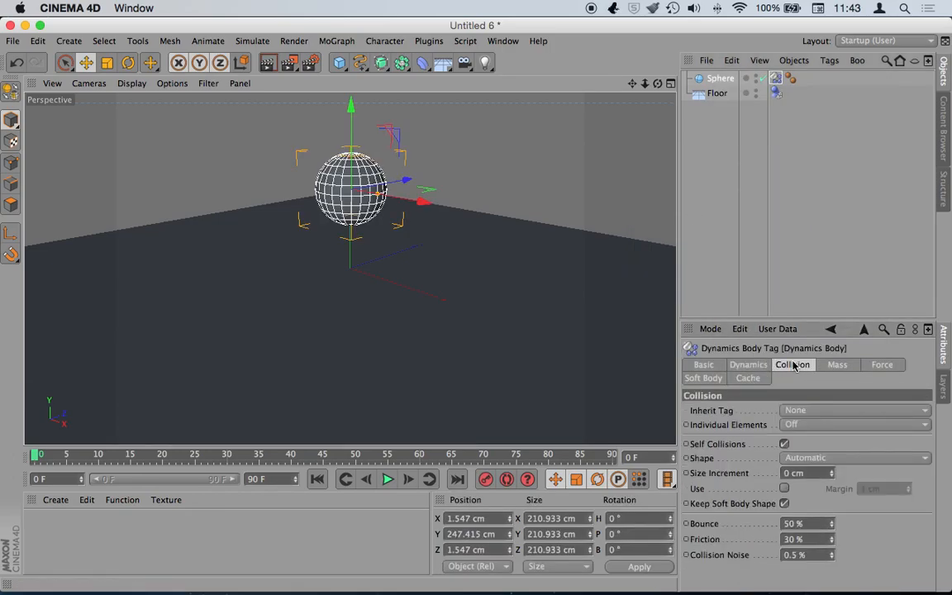
{"action": "left_click", "coordinate": [832, 366]}
{"action": "left_click", "coordinate": [745, 368]}
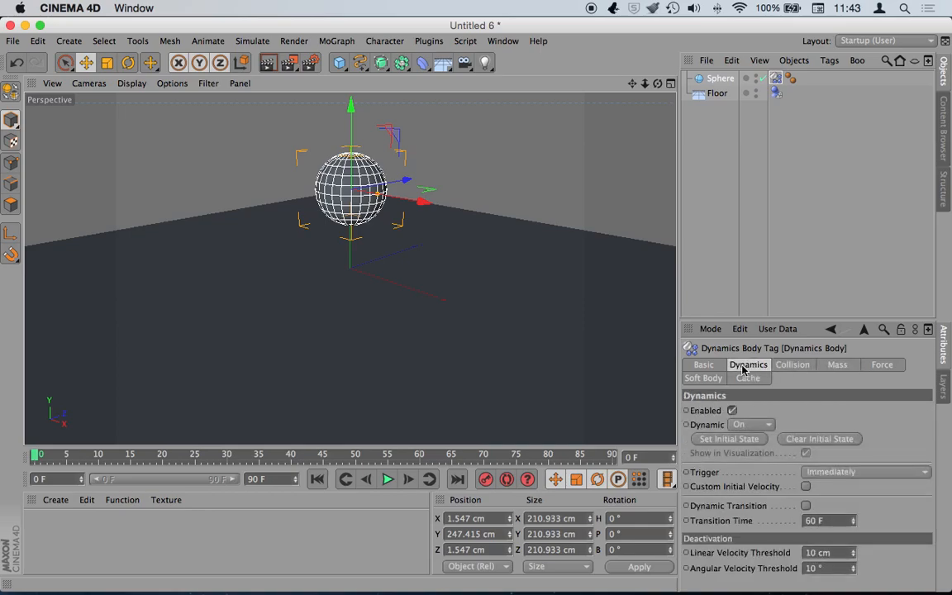
- Inspect the Soft Body springs: Structural 100, Shear 50, Flexion 50
{"action": "left_click", "coordinate": [703, 365]}
{"action": "left_click", "coordinate": [748, 364]}
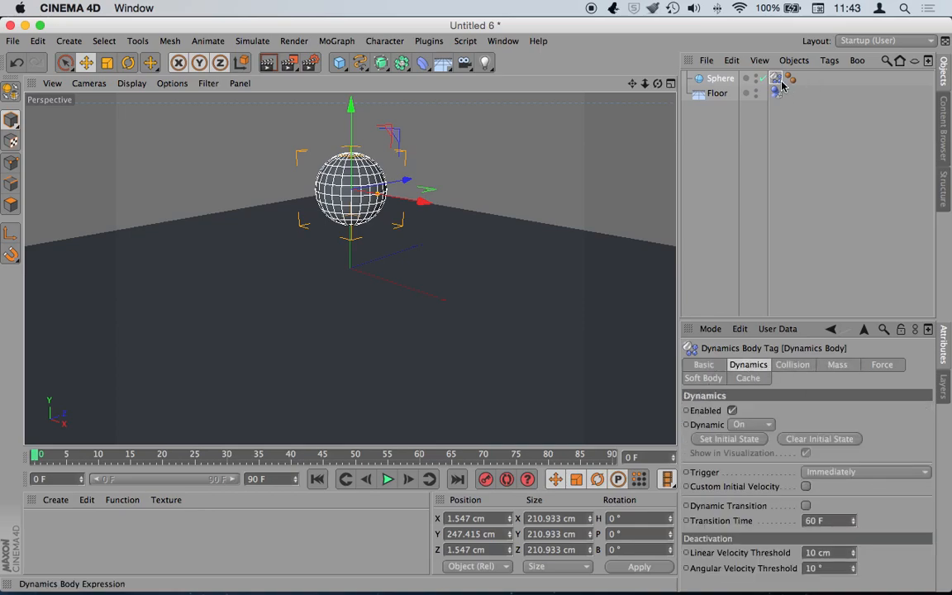
{"action": "left_click", "coordinate": [842, 367]}
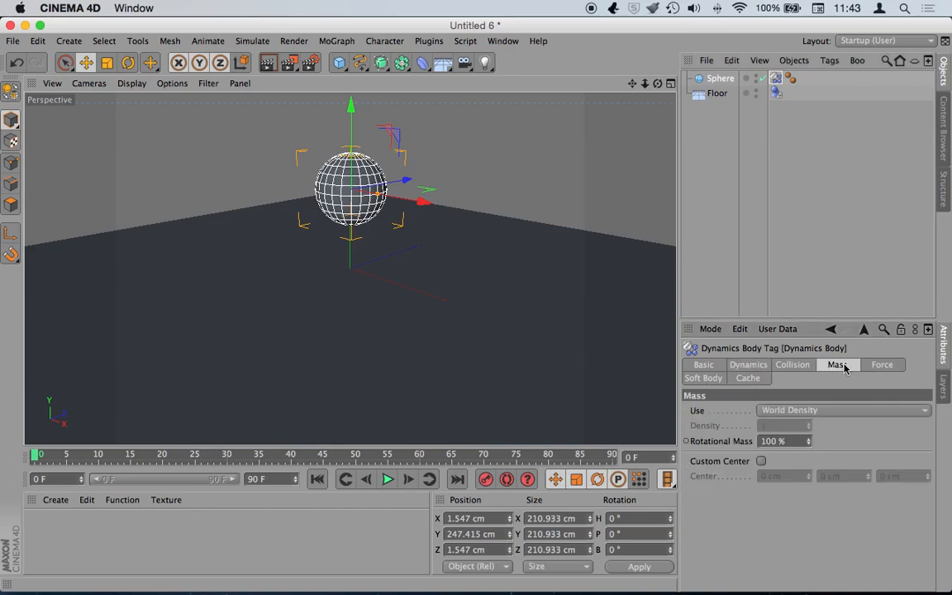
{"action": "left_click", "coordinate": [789, 367]}
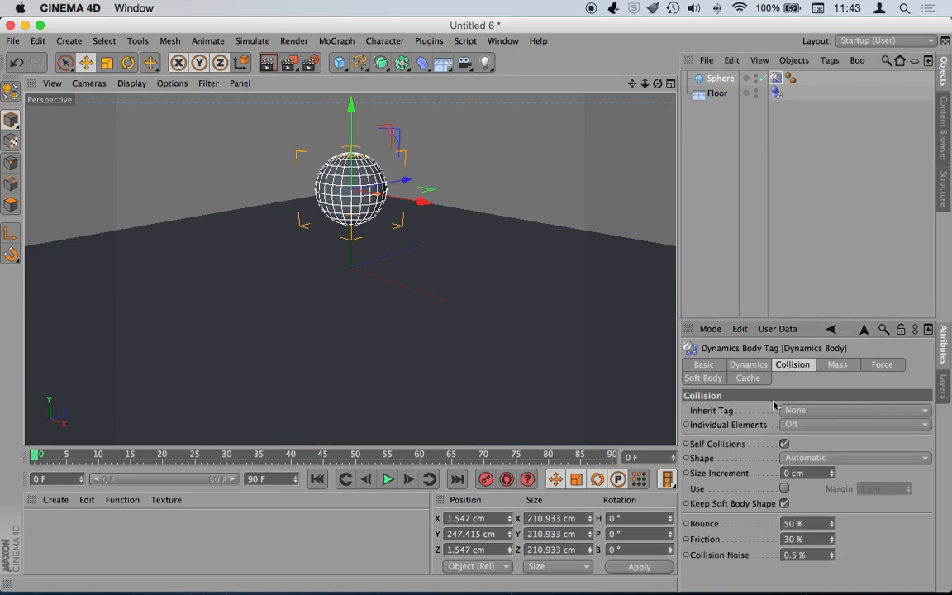
{"action": "left_click", "coordinate": [710, 379]}
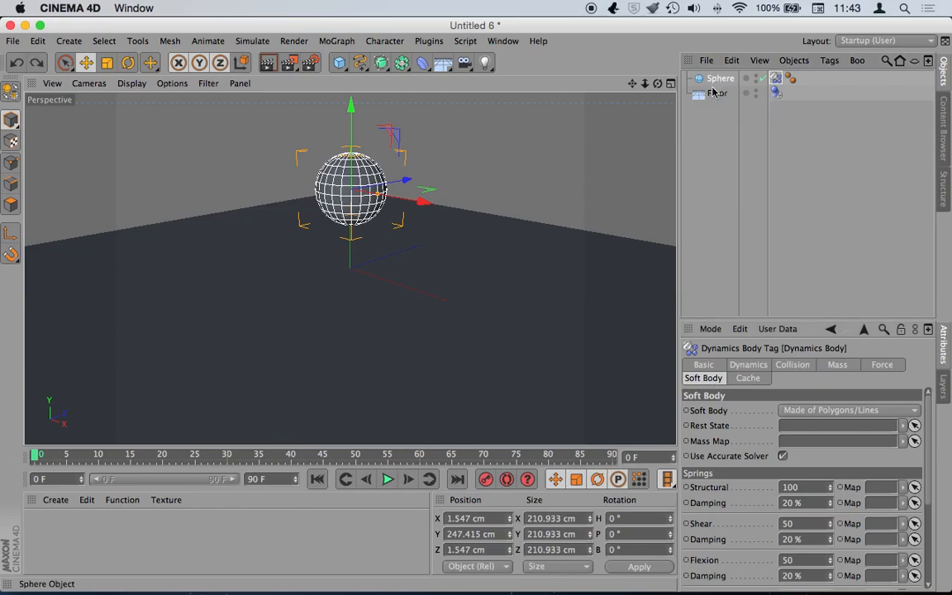
- Delete the dynamics tag, then undo and redo to restore it on the sphere
{"action": "key", "text": "Delete"}
{"action": "left_click", "coordinate": [715, 79]}
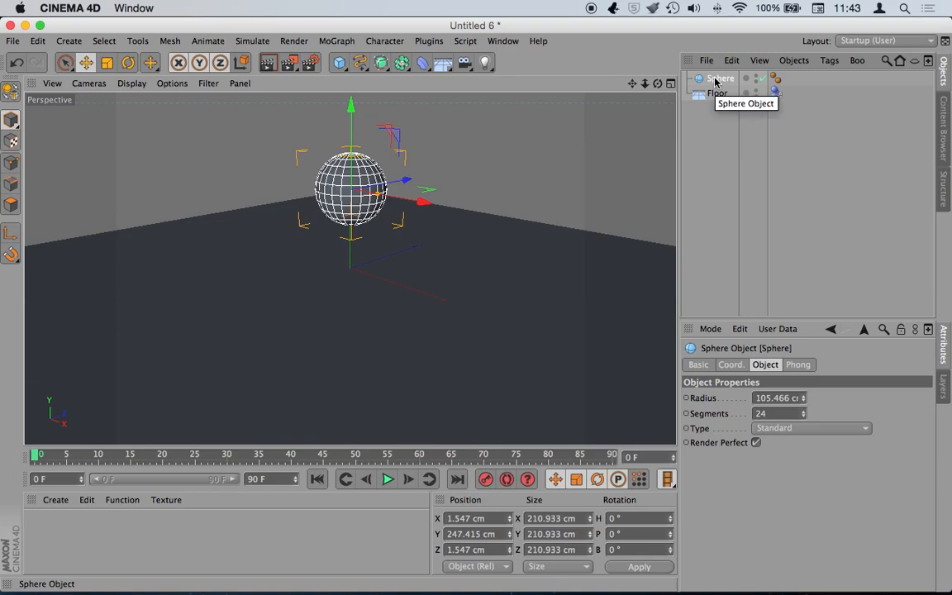
{"action": "key", "text": "ctrl+z"}
{"action": "key", "text": "super+z"}
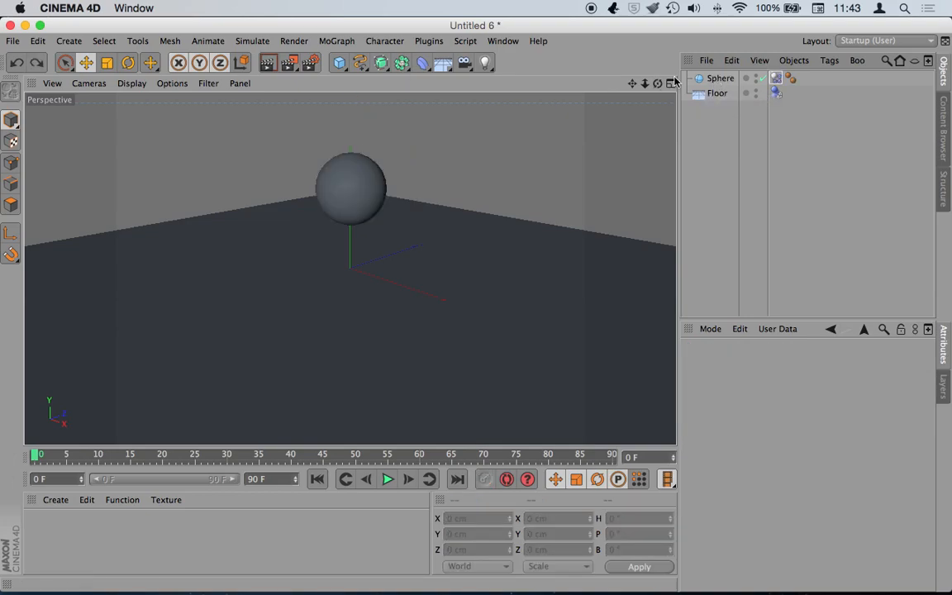
- Copy and paste the sphere as Sphere.1 and move it to Z 440.69 cm
{"action": "left_click", "coordinate": [711, 80]}
{"action": "key", "text": "super+c"}
{"action": "key", "text": "super+v"}
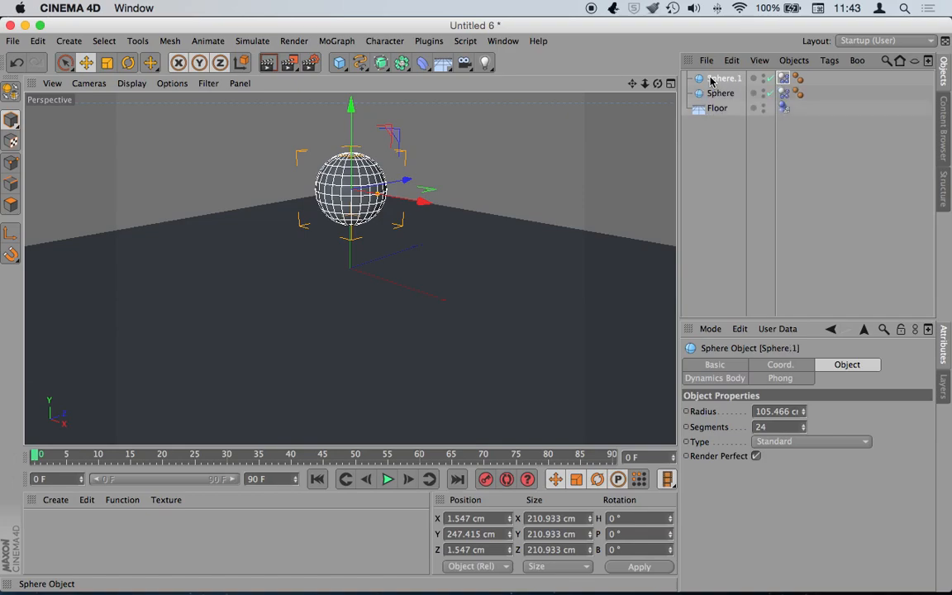
{"action": "left_click_drag", "start_coordinate": [405, 180], "coordinate": [480, 166]}
{"action": "left_click_drag", "start_coordinate": [633, 85], "coordinate": [679, 84]}
- Set the Dynamics Body tag's Soft Body mode to Made of Polygons/Lines
{"action": "left_click", "coordinate": [784, 79]}
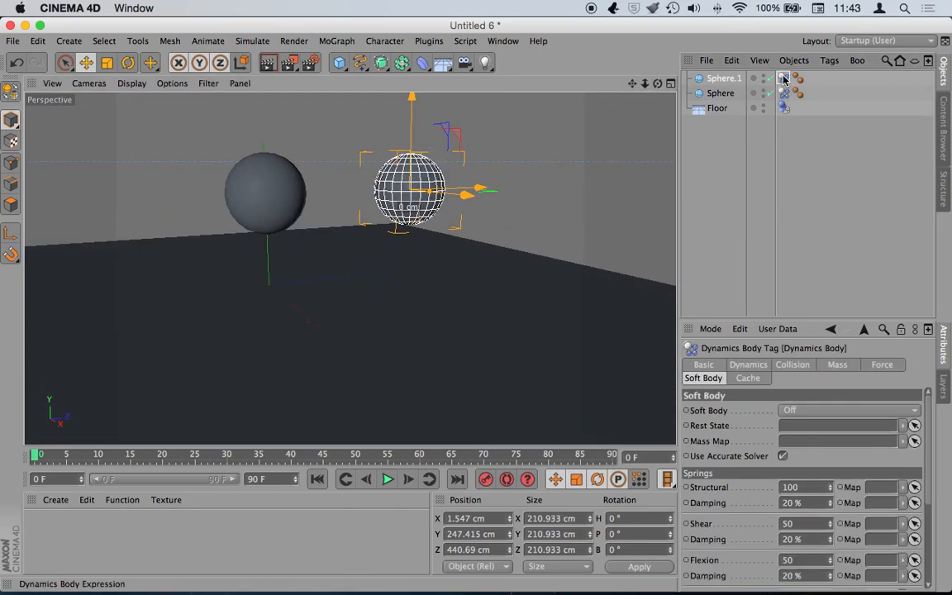
{"action": "left_click", "coordinate": [786, 94]}
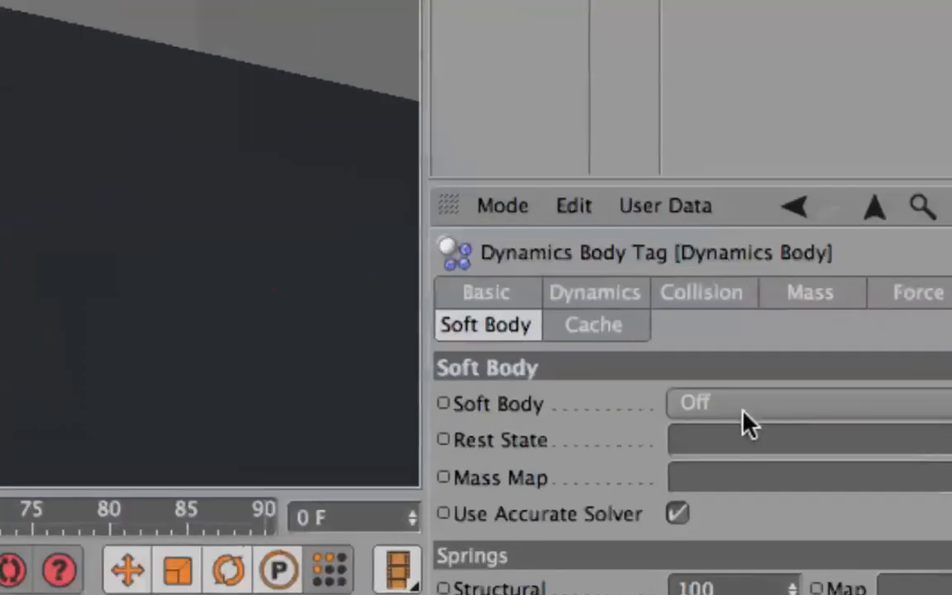
{"action": "left_click", "coordinate": [809, 411]}
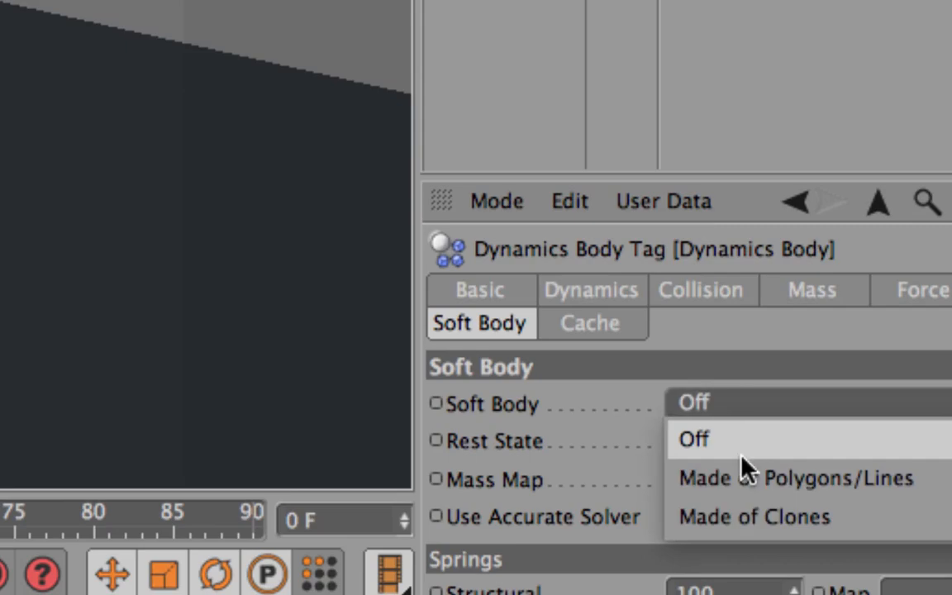
{"action": "left_click", "coordinate": [841, 490]}
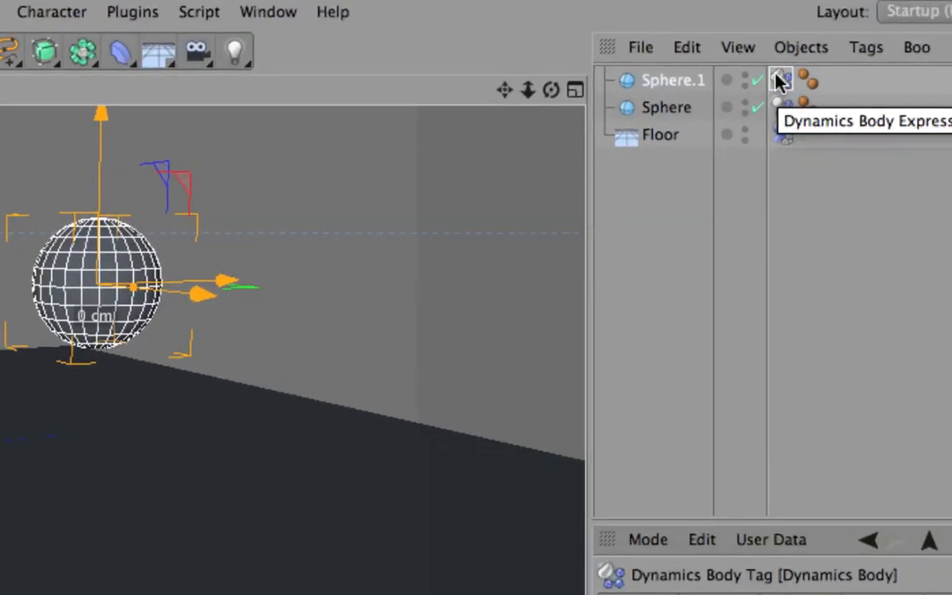
- Add a Soft Body tag to Sphere.1 and check its Soft Body mode list, leaving it unchanged
{"action": "right_click", "coordinate": [661, 83]}
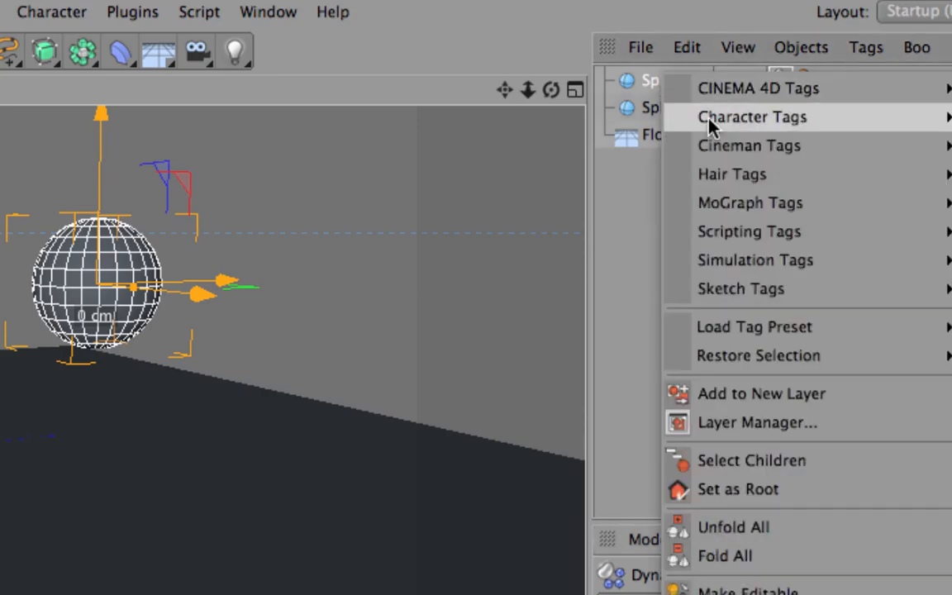
{"action": "mouse_move", "coordinate": [700, 261]}
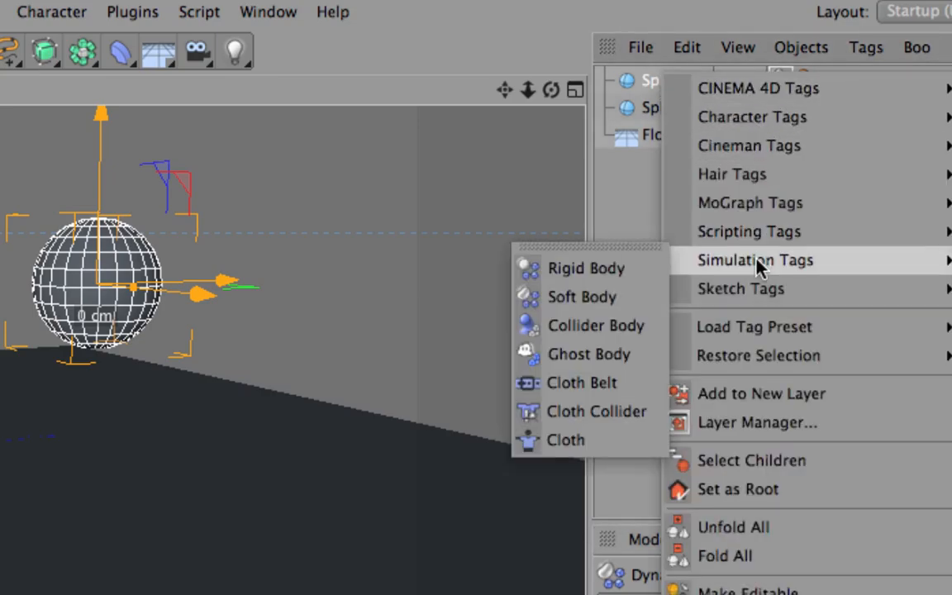
{"action": "left_click", "coordinate": [606, 303]}
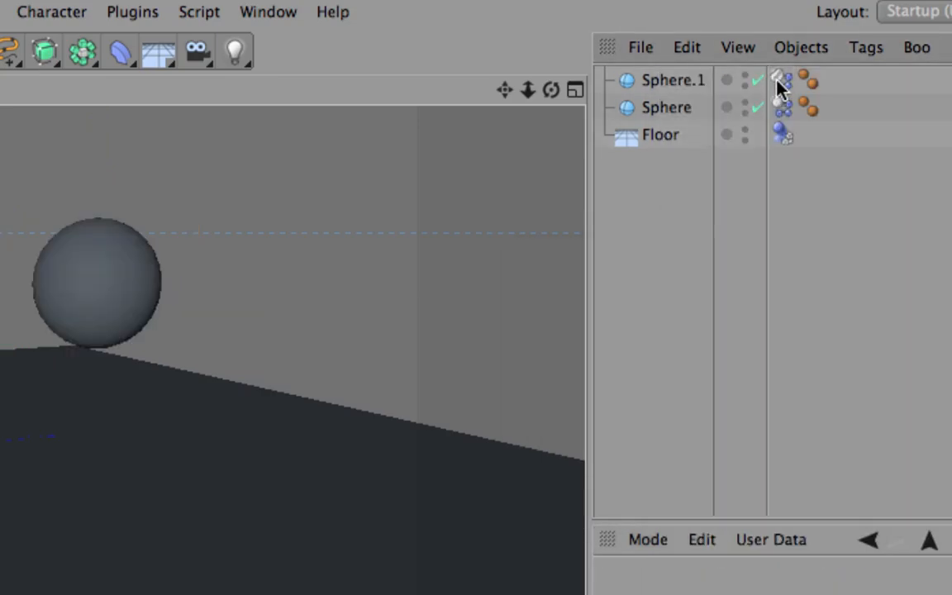
{"action": "left_click", "coordinate": [781, 83]}
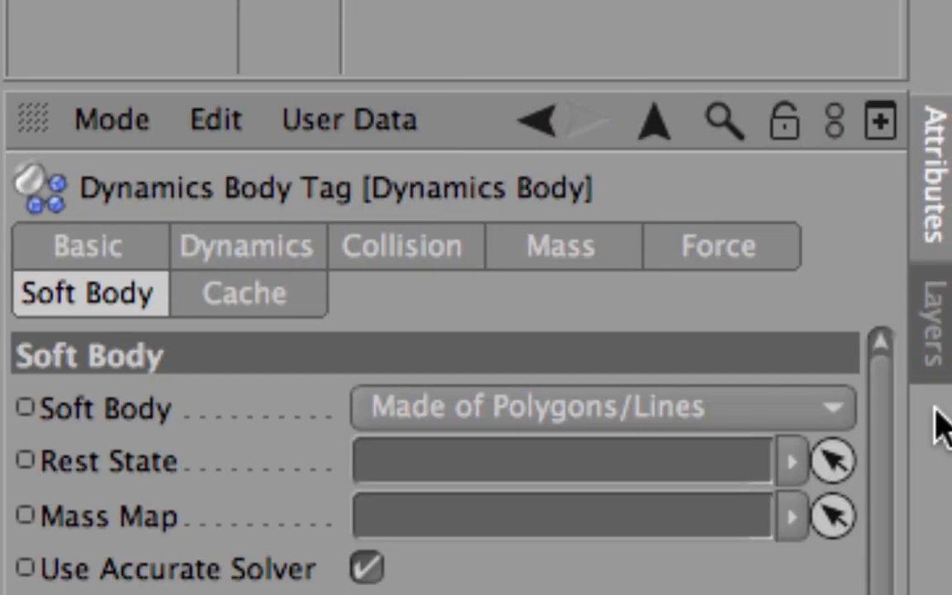
{"action": "left_click", "coordinate": [542, 409]}
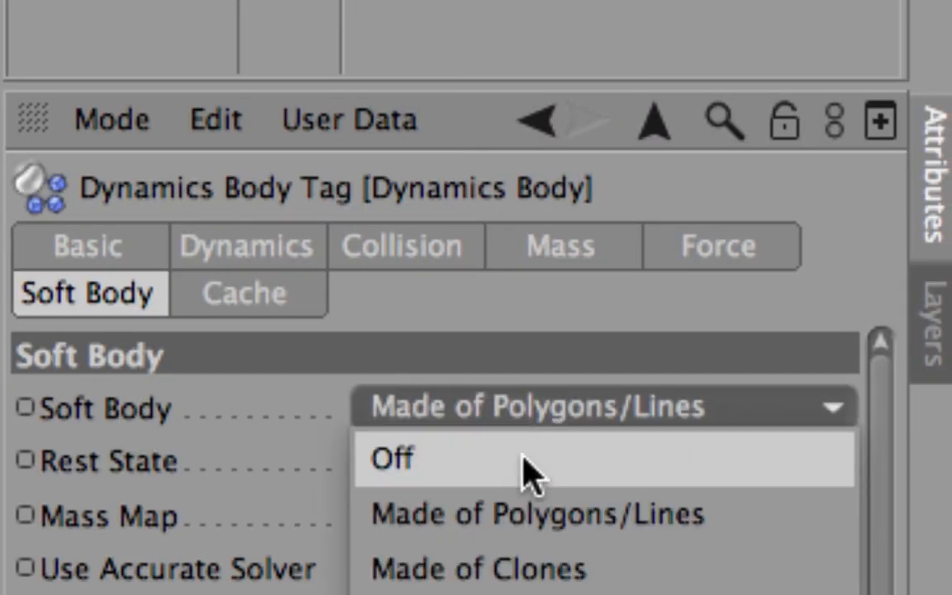
{"action": "left_click", "coordinate": [266, 405]}
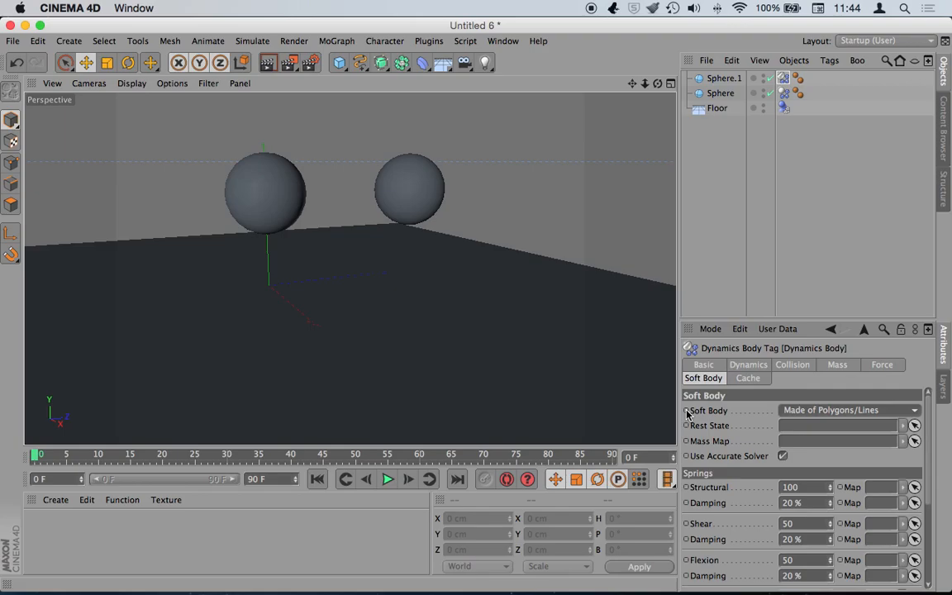
- Switch between Finder and Cinema 4D, widening the Finder column to show full file names
{"action": "key", "text": "super+Tab"}
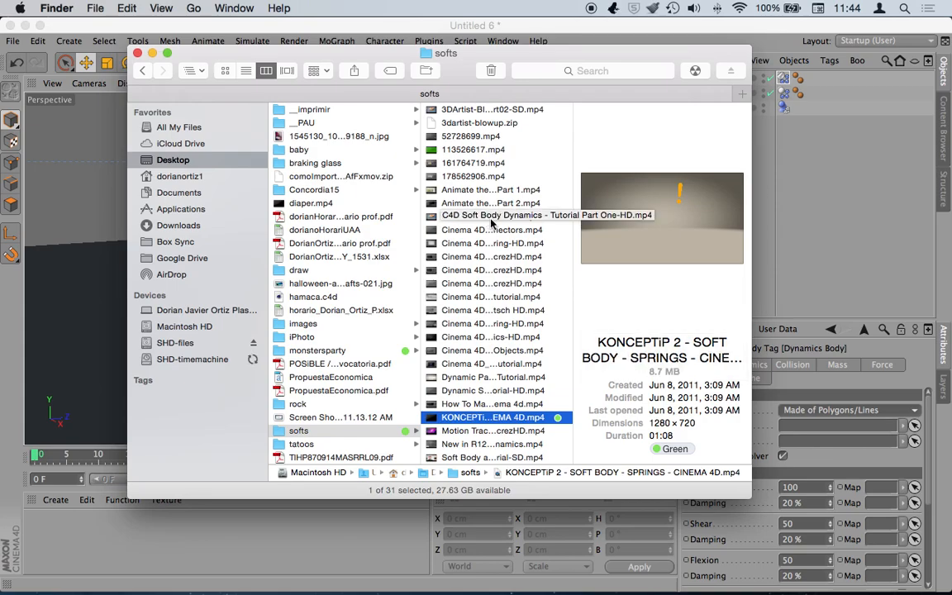
{"action": "left_click", "coordinate": [621, 27]}
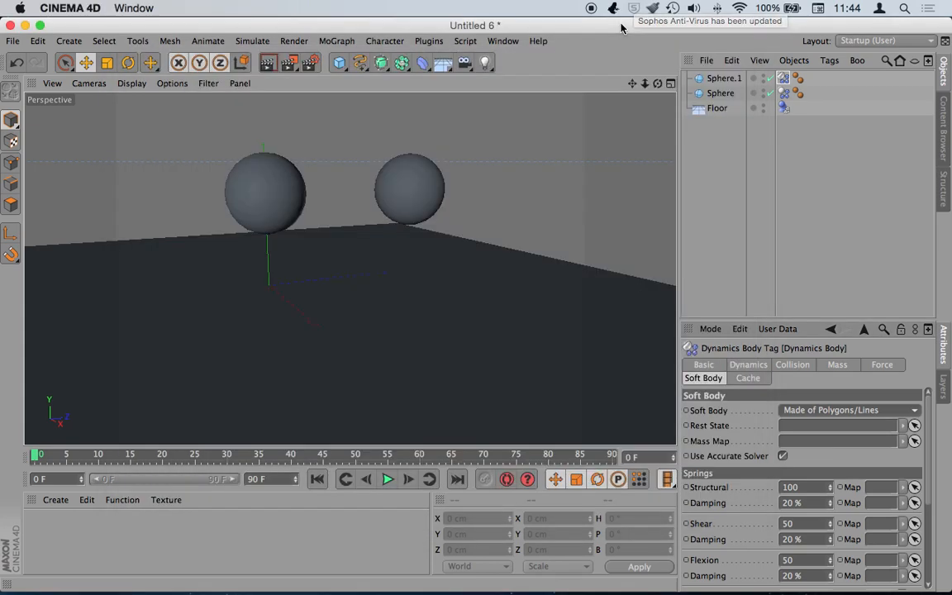
{"action": "key", "text": "super+Tab"}
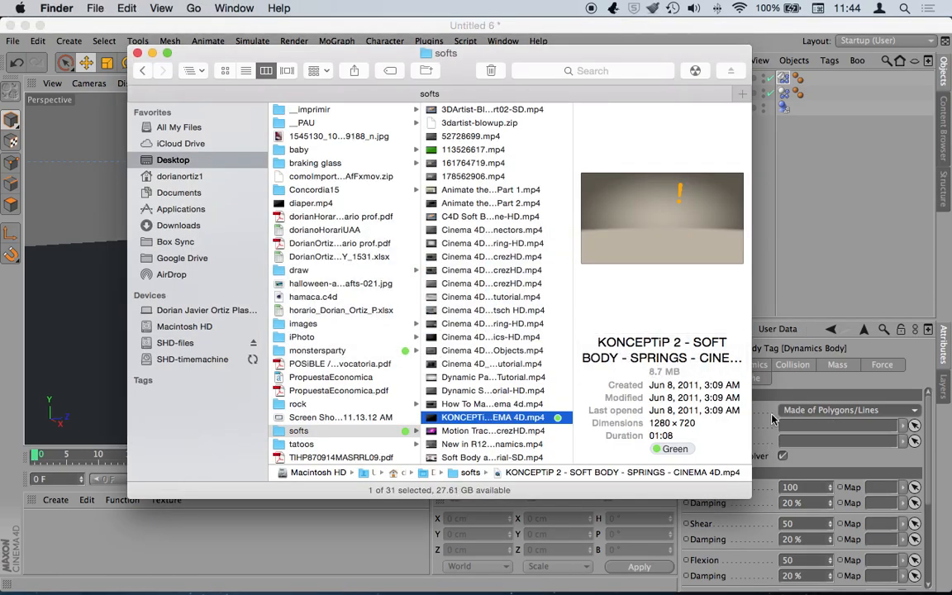
{"action": "key", "text": "super+Tab"}
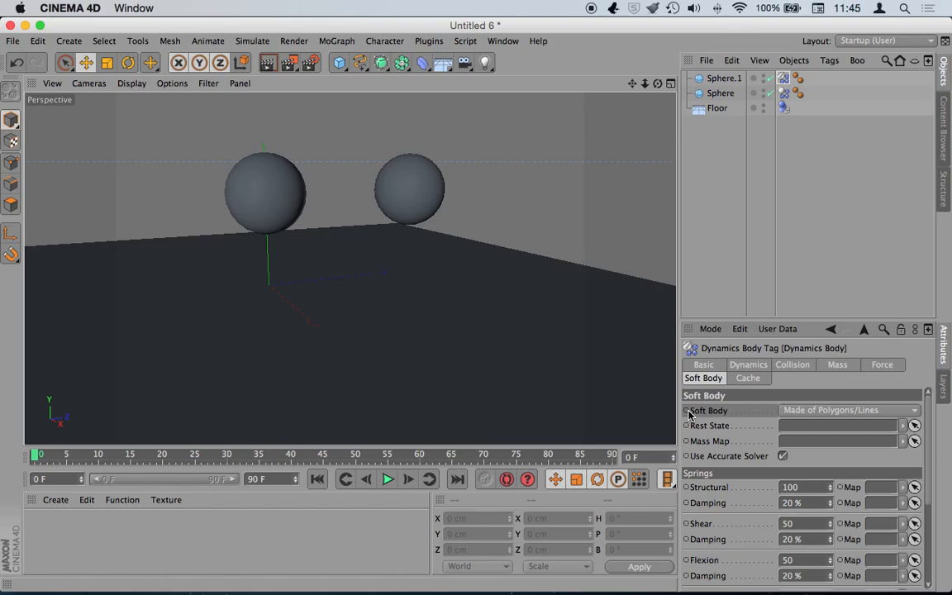
{"action": "key", "text": "super+Tab"}
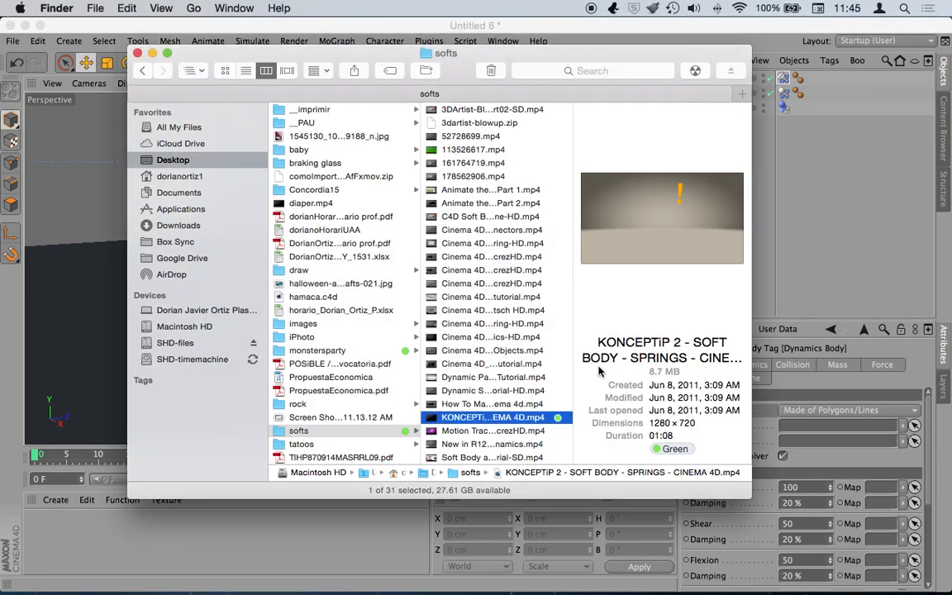
{"action": "left_click_drag", "start_coordinate": [593, 353], "coordinate": [752, 346]}
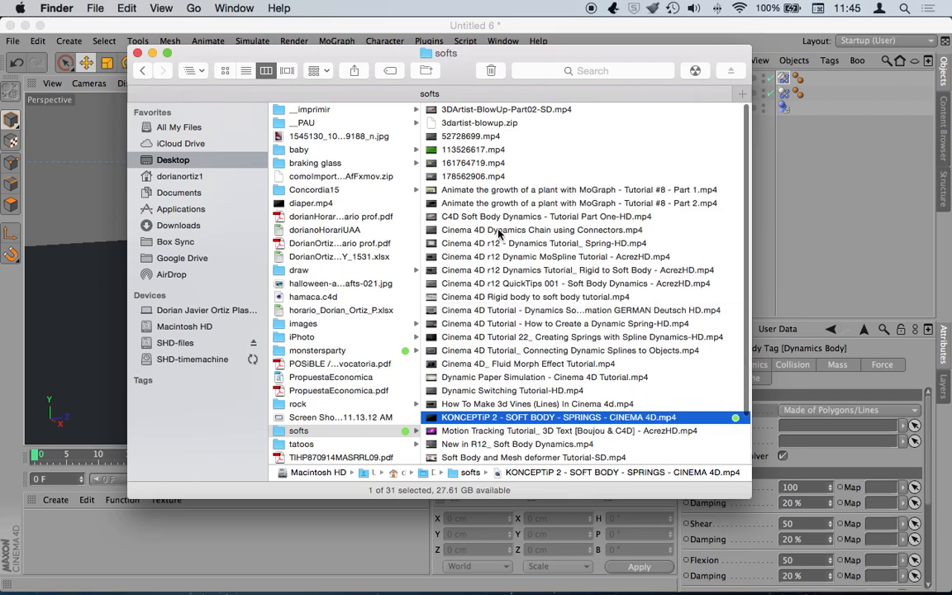
- Quick Look the Rigid to Soft Body tutorial mp4, scrub through it, then return to Cinema 4D
{"action": "left_click", "coordinate": [524, 269]}
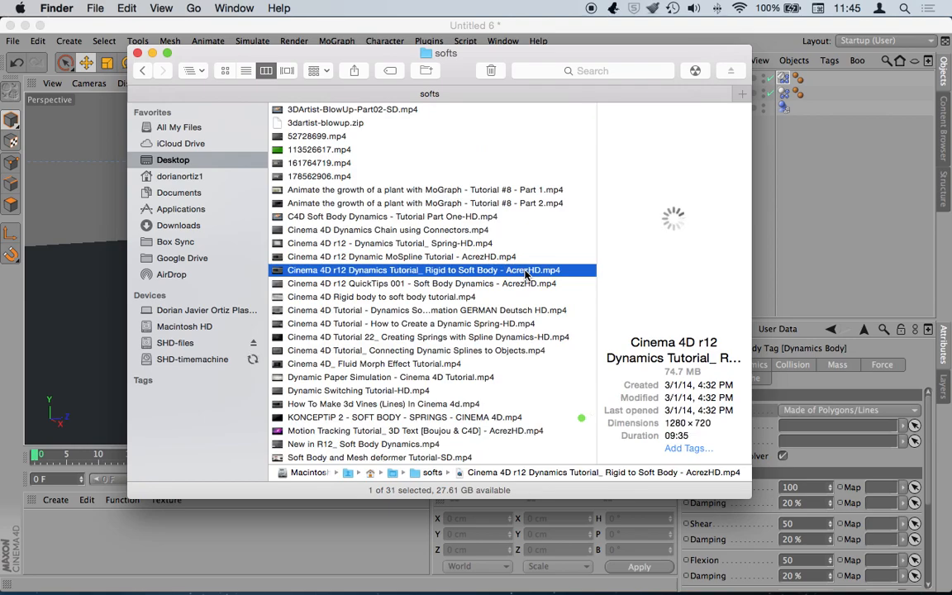
{"action": "key", "text": "space"}
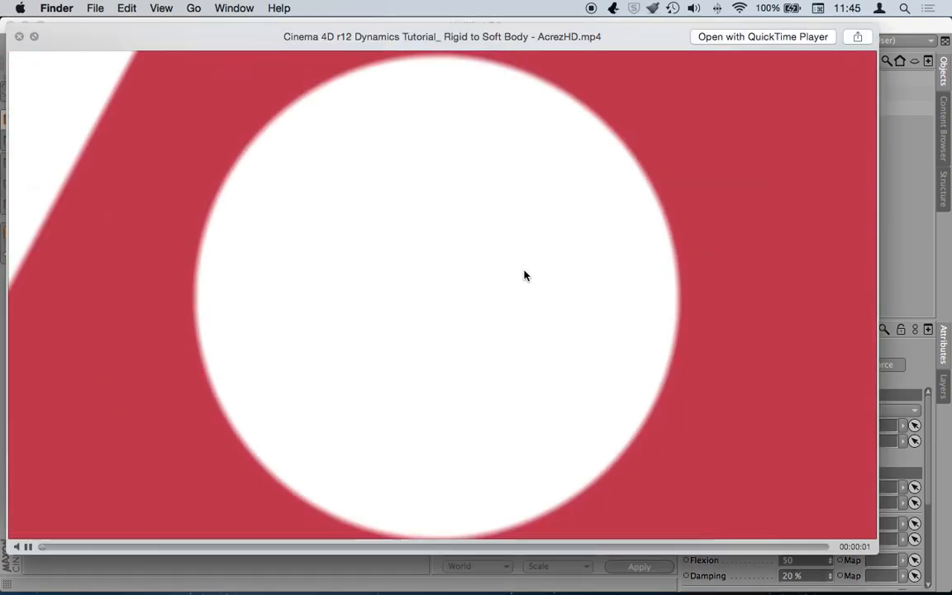
{"action": "left_click", "coordinate": [77, 549]}
{"action": "left_click_drag", "start_coordinate": [76, 546], "coordinate": [58, 553]}
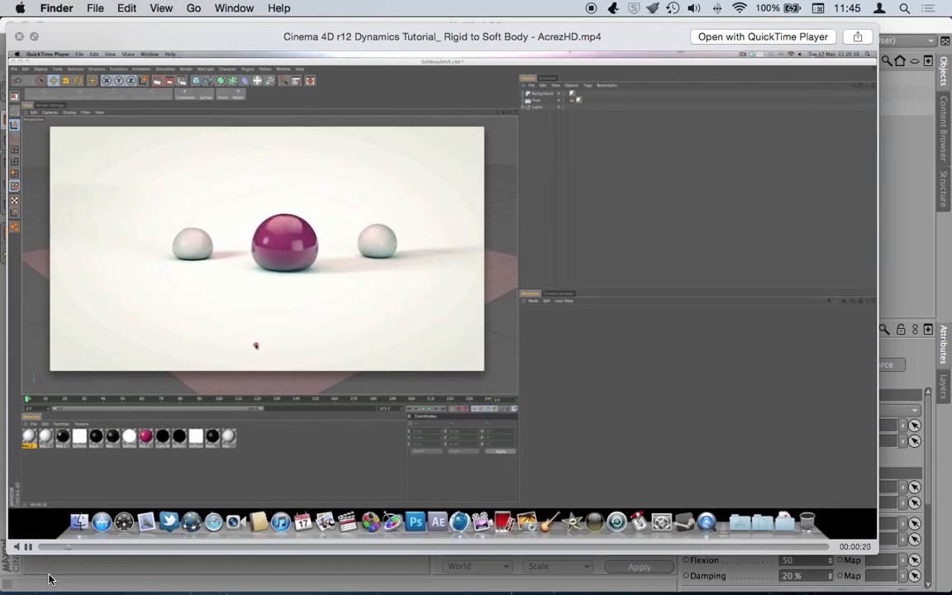
{"action": "key", "text": "space"}
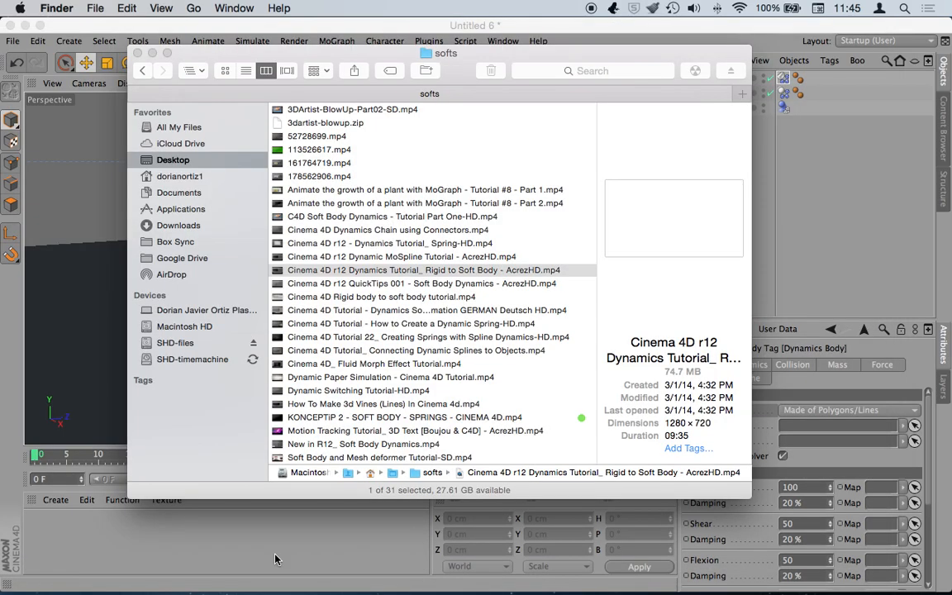
{"action": "left_click", "coordinate": [813, 214]}
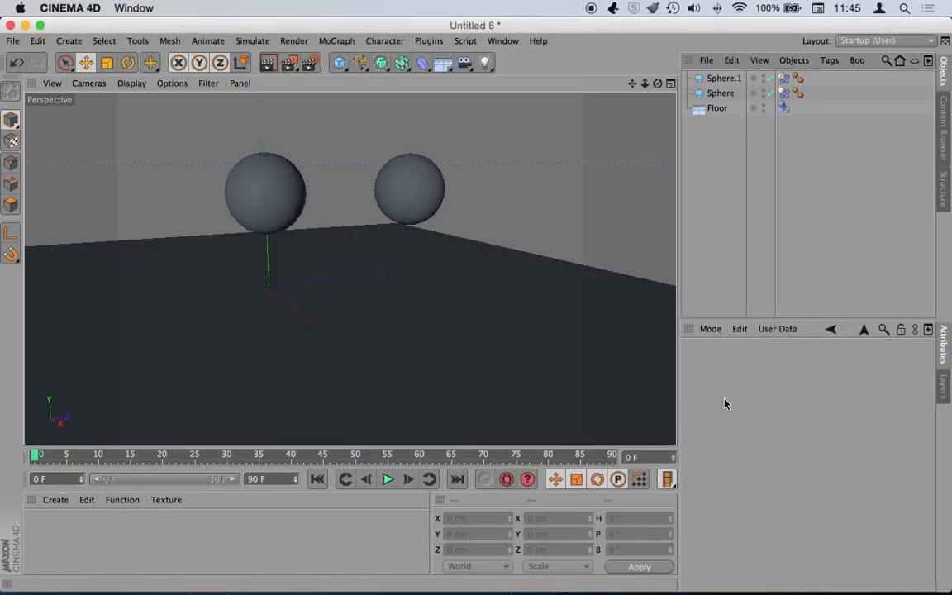
- Set the sphere's Dynamics Body Soft Body mode to Off
{"action": "left_click", "coordinate": [783, 93]}
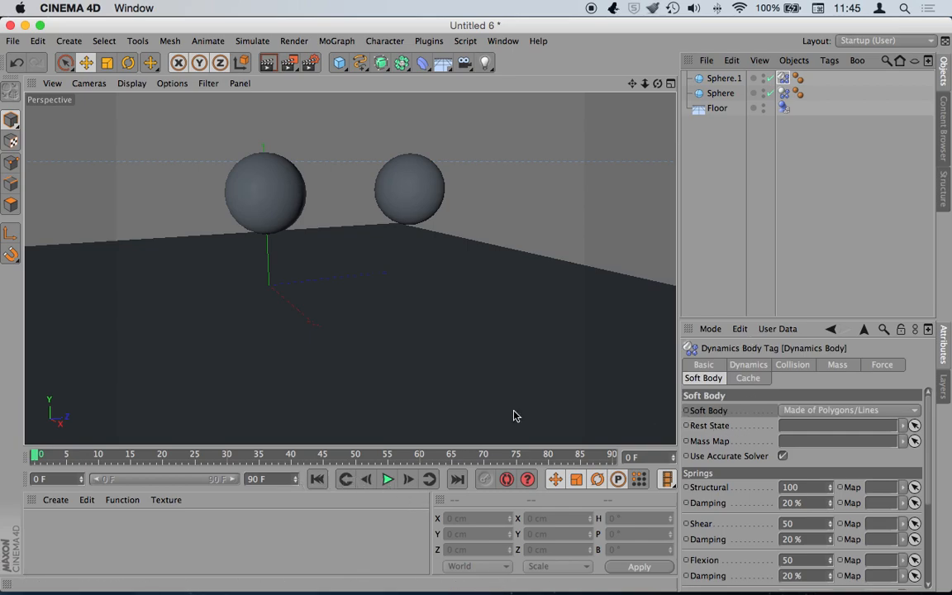
{"action": "left_click", "coordinate": [822, 410]}
{"action": "left_click", "coordinate": [793, 424]}
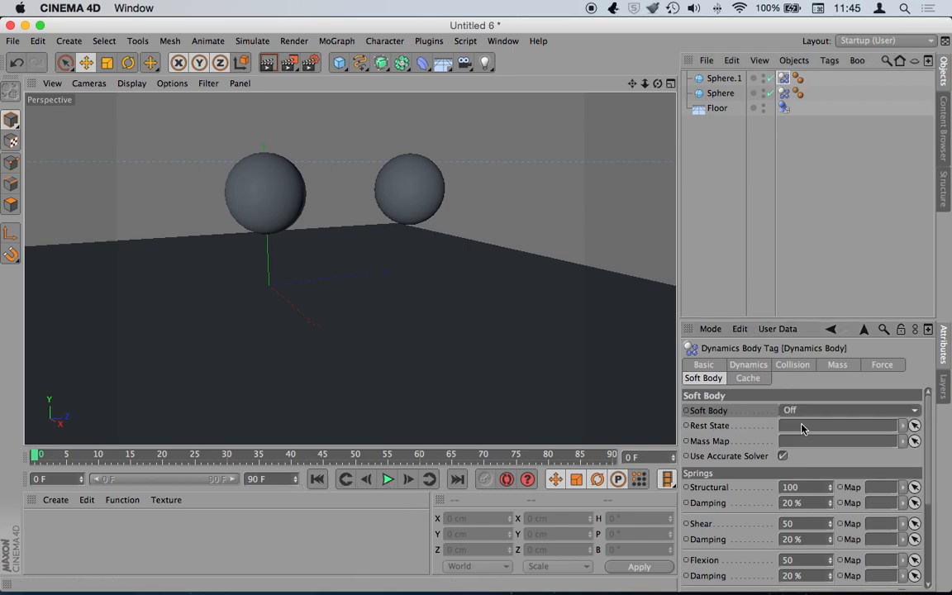
- Play and stop the drop simulation, rewind to frame 0, and select the Floor
{"action": "left_click", "coordinate": [387, 479]}
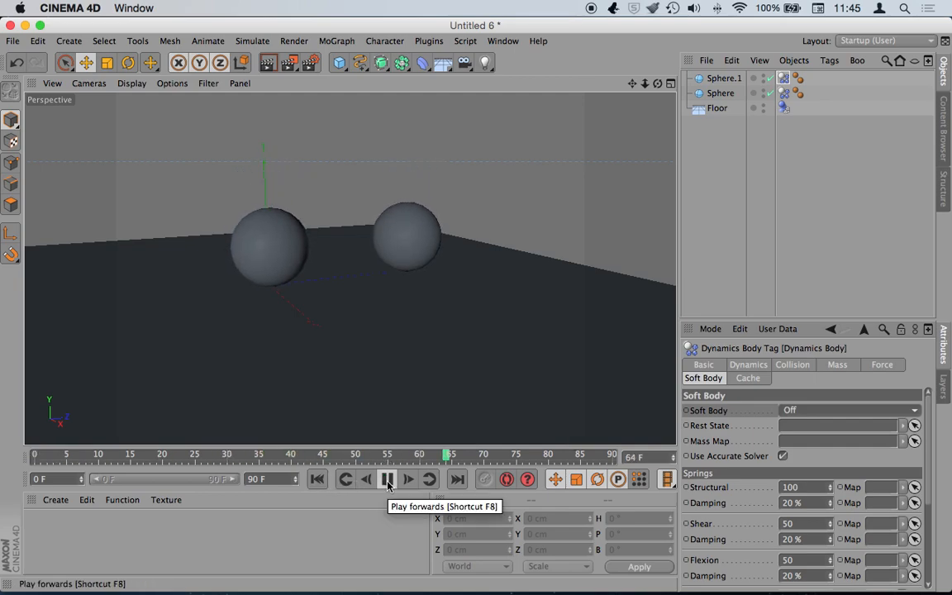
{"action": "left_click", "coordinate": [388, 480]}
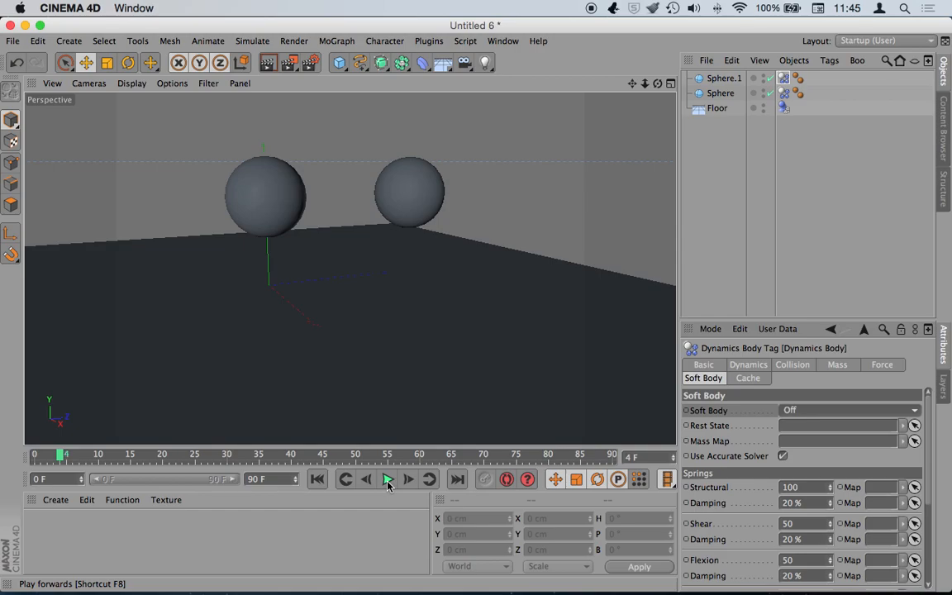
{"action": "left_click", "coordinate": [318, 480]}
{"action": "left_click", "coordinate": [715, 110]}
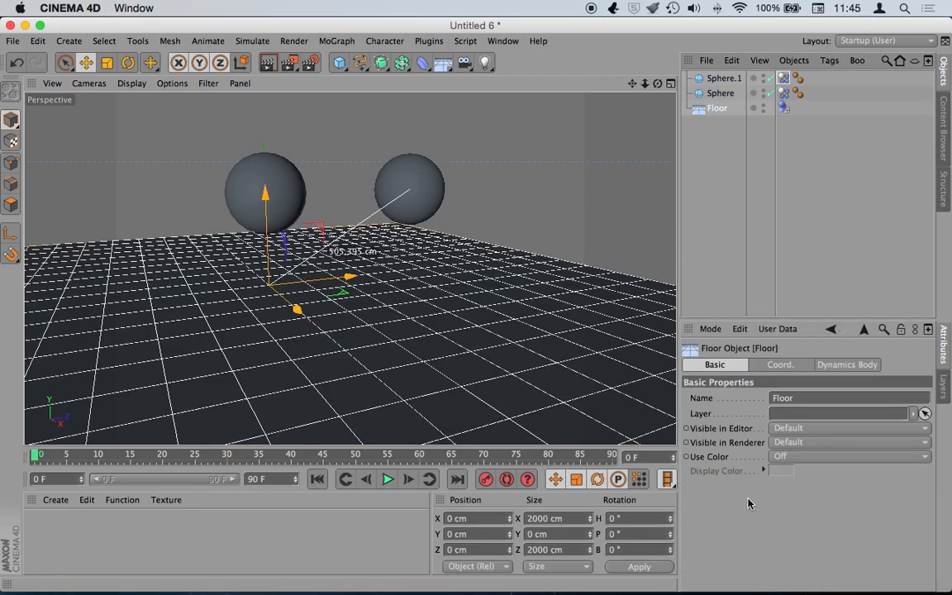
- Set the Floor's Dynamics Body collision Friction to 10 %
{"action": "left_click", "coordinate": [783, 108]}
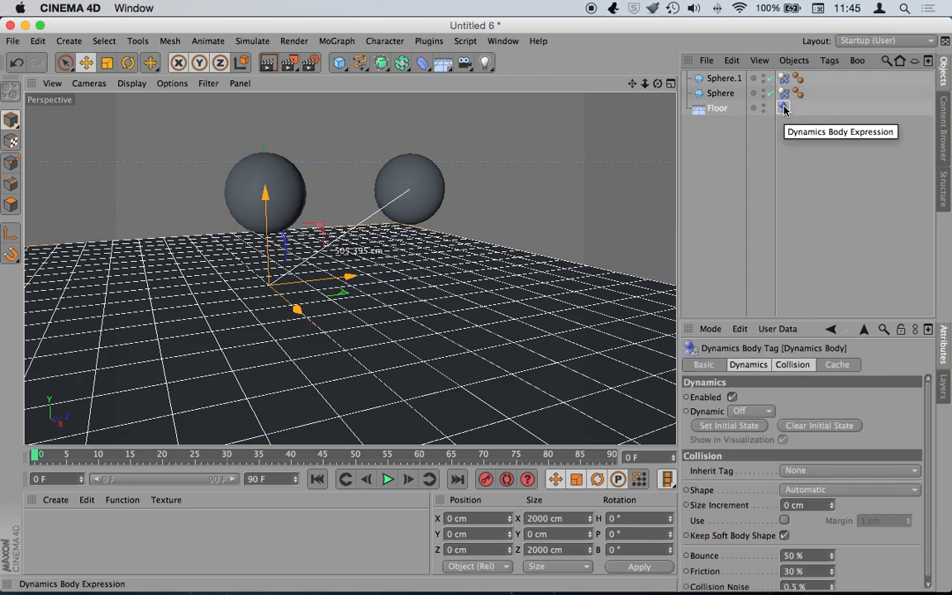
{"action": "left_click", "coordinate": [795, 168]}
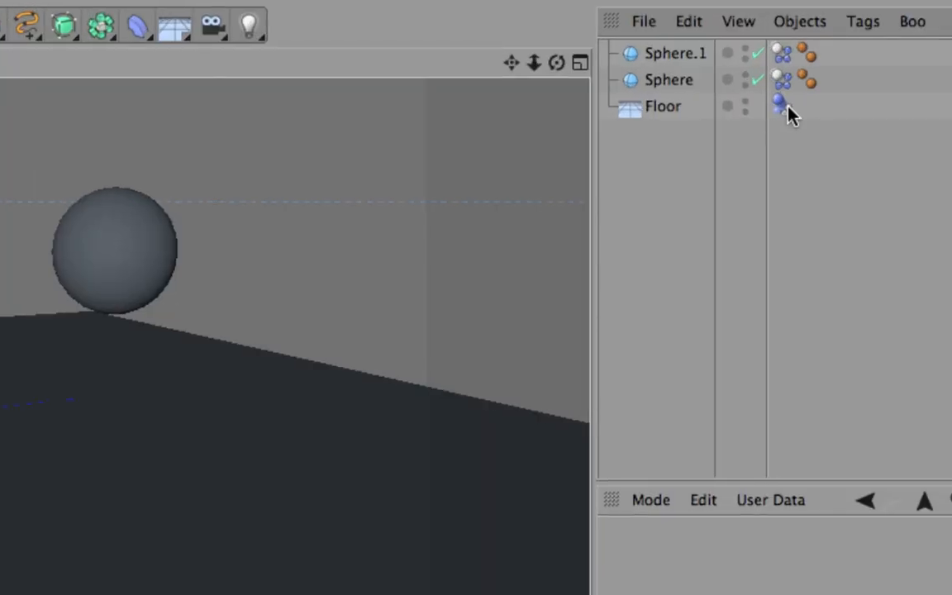
{"action": "left_click", "coordinate": [783, 109]}
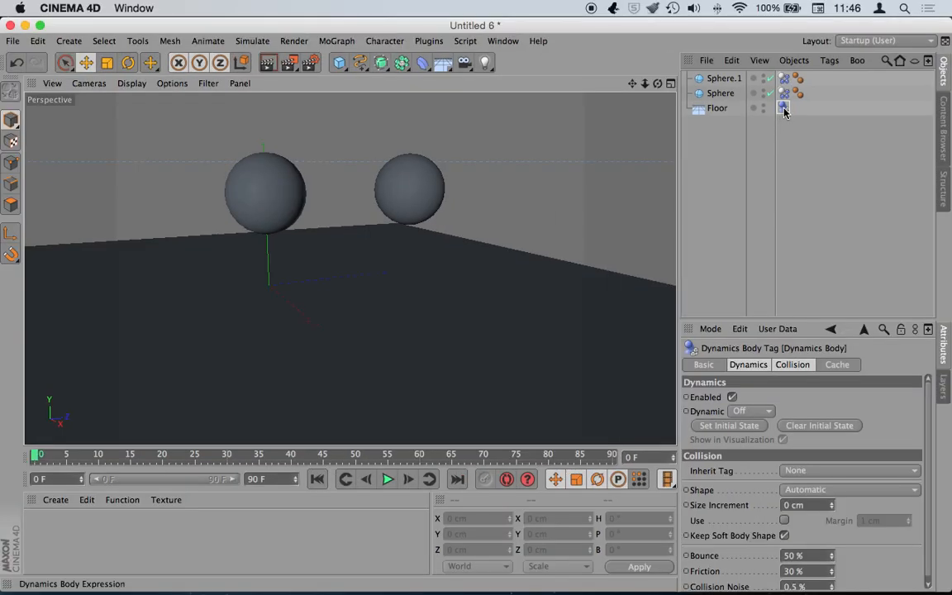
{"action": "left_click", "coordinate": [791, 365]}
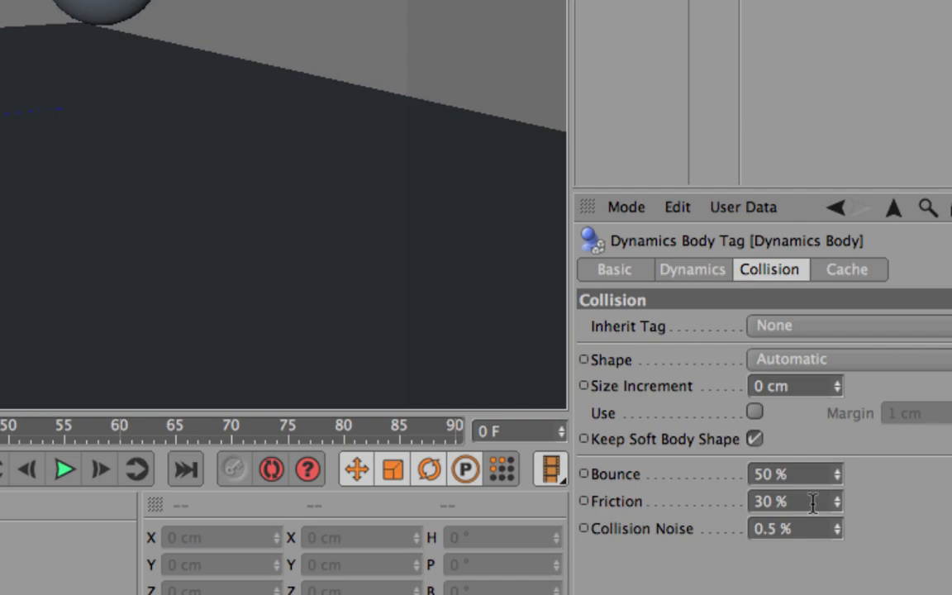
{"action": "left_click", "coordinate": [813, 502]}
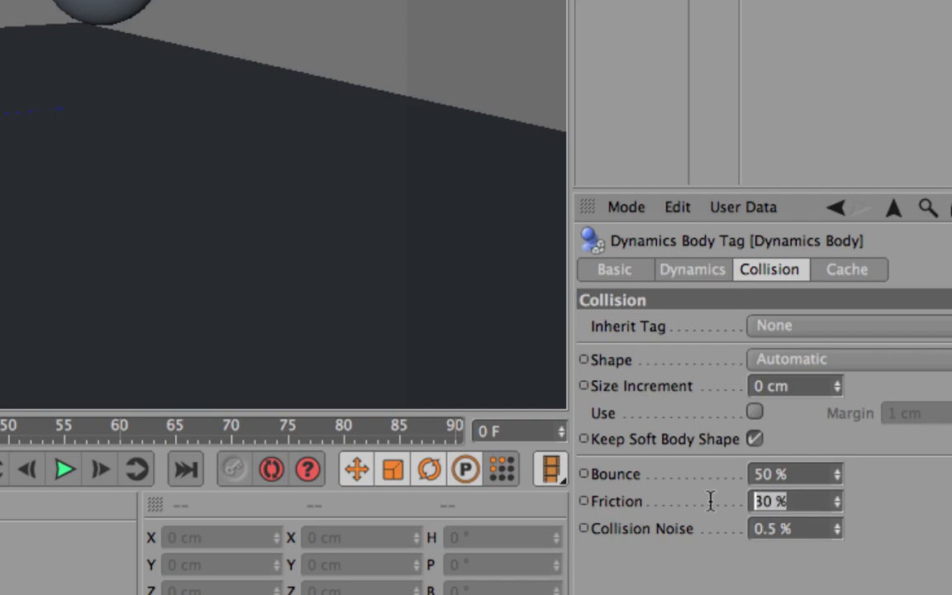
{"action": "key", "text": "BackSpace"}
{"action": "type", "text": "10"}
{"action": "key", "text": "Return"}
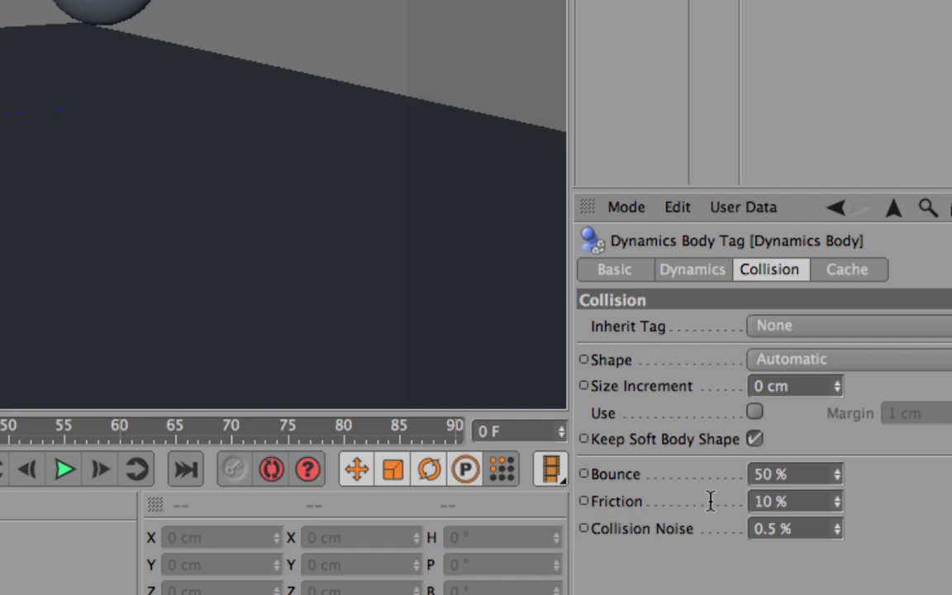
- Set the Floor's Bounce to 70 % and play the simulation
{"action": "left_click", "coordinate": [777, 474]}
{"action": "type", "text": "70"}
{"action": "key", "text": "Return"}
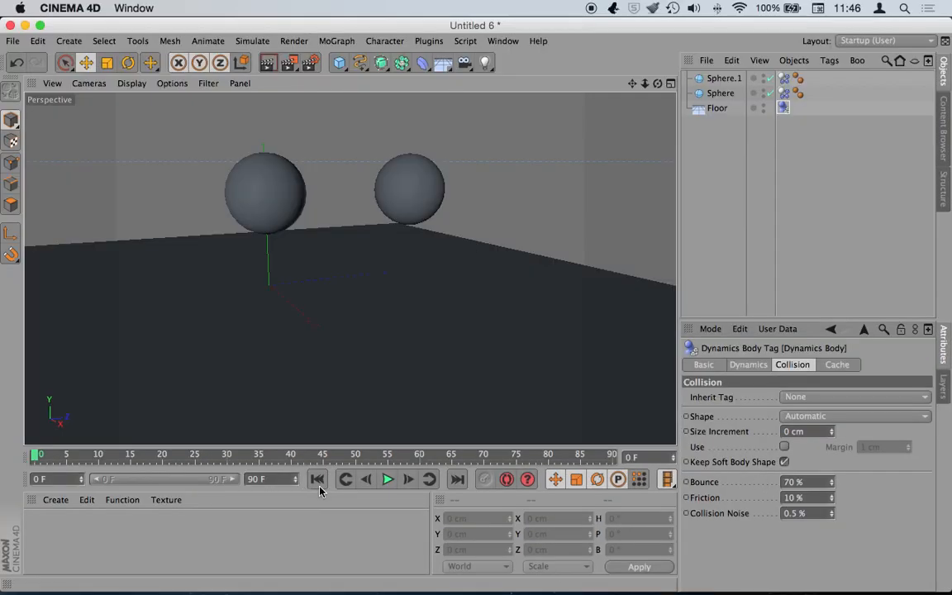
{"action": "left_click", "coordinate": [388, 480]}
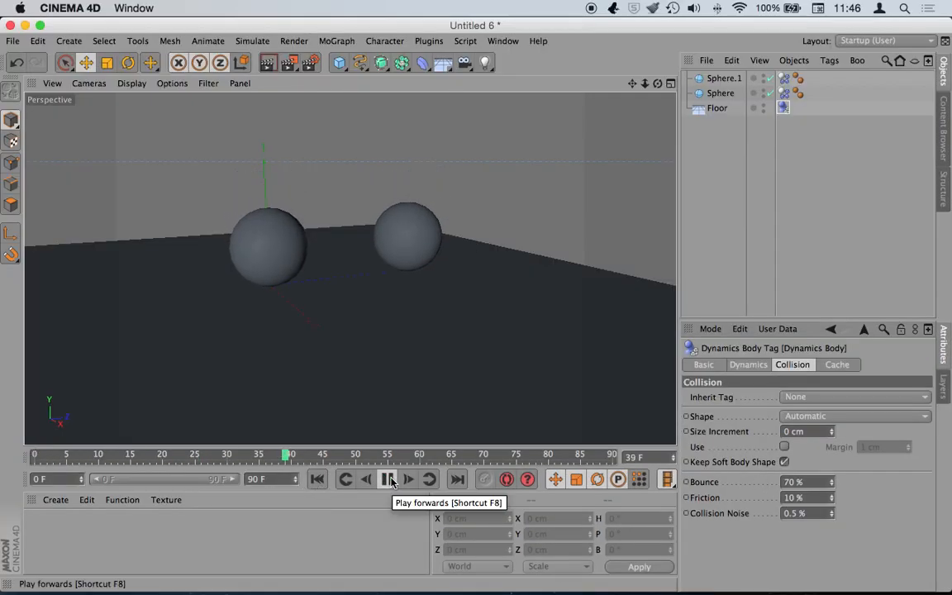
- Rewind, select both spheres' Dynamics Body tags, and set Friction 10 % and Bounce 70 %
{"action": "left_click", "coordinate": [389, 480]}
{"action": "left_click", "coordinate": [320, 481]}
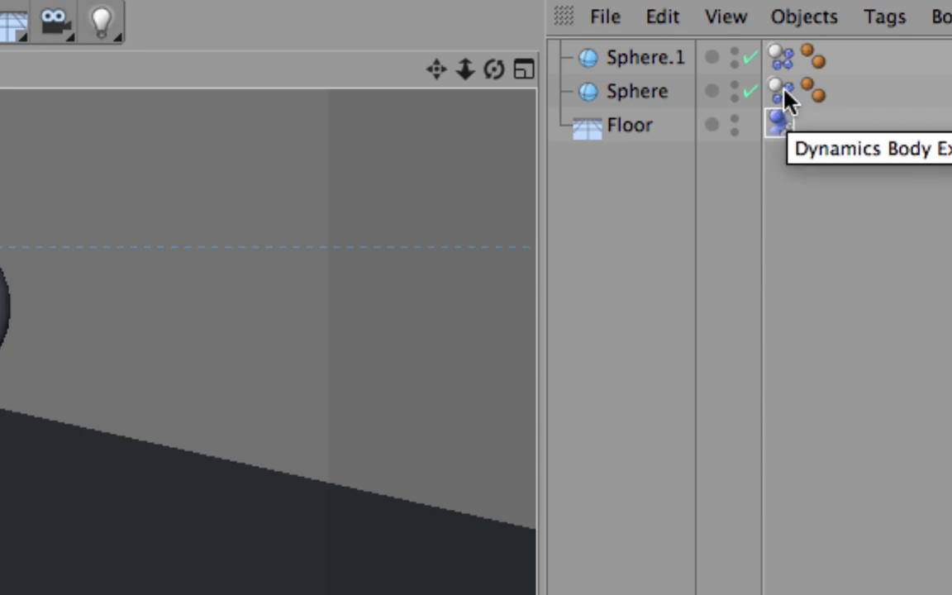
{"action": "left_click", "coordinate": [778, 98]}
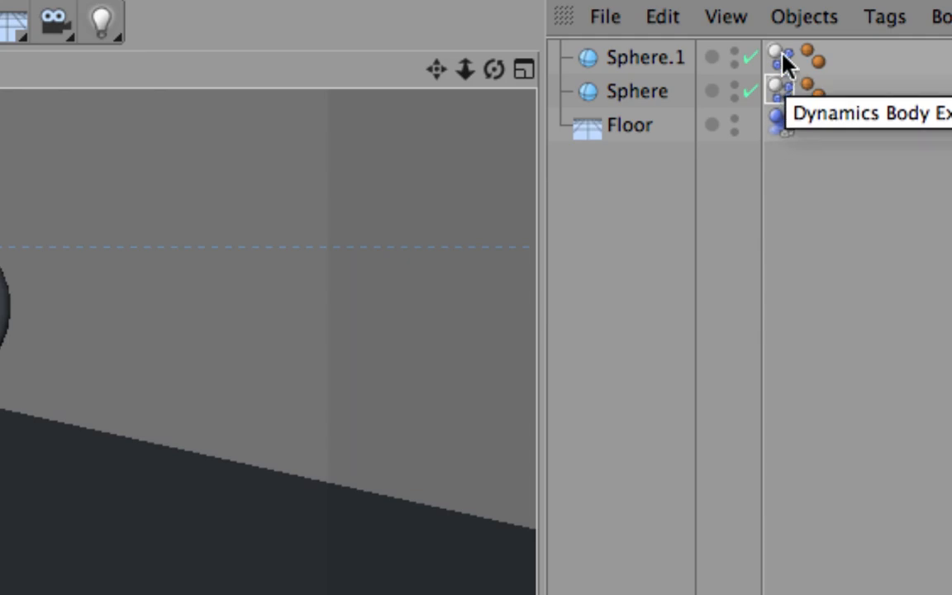
{"action": "left_click", "coordinate": [780, 58], "text": "shift"}
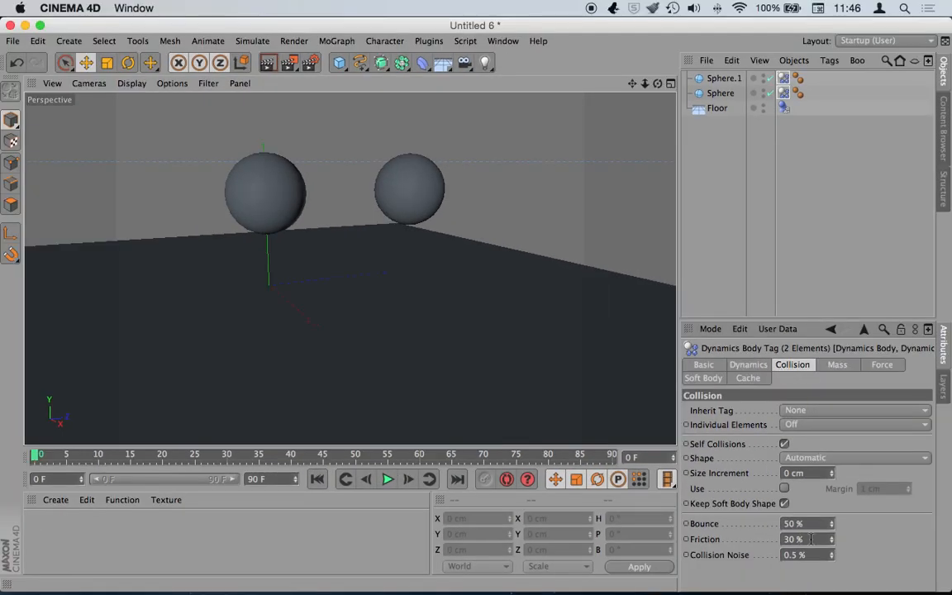
{"action": "left_click", "coordinate": [811, 539]}
{"action": "type", "text": "10"}
{"action": "key", "text": "Return"}
{"action": "left_click", "coordinate": [819, 523]}
{"action": "type", "text": "70"}
{"action": "key", "text": "Return"}
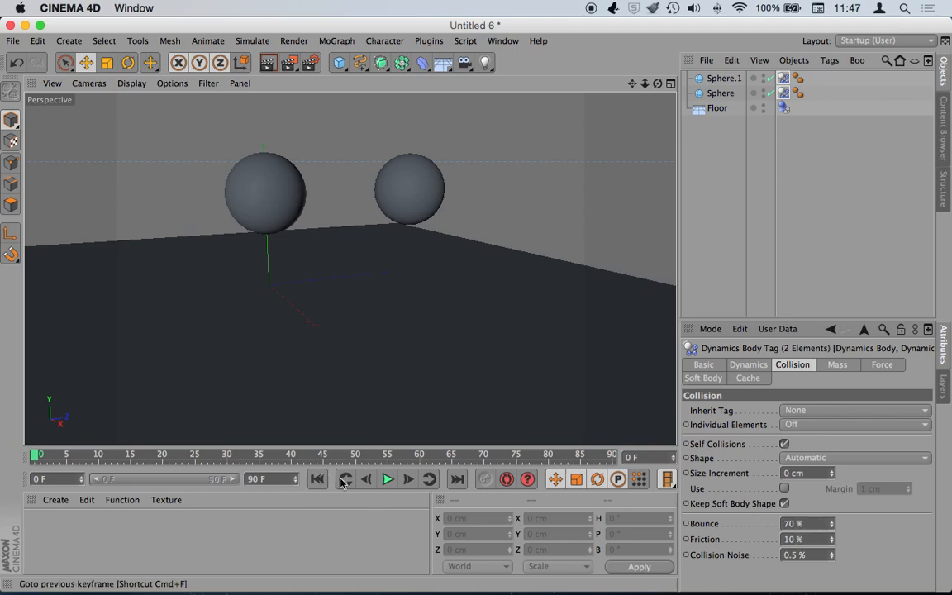
- Replay the drop simulation twice, rewinding to frame 0 each time
{"action": "left_click", "coordinate": [385, 480]}
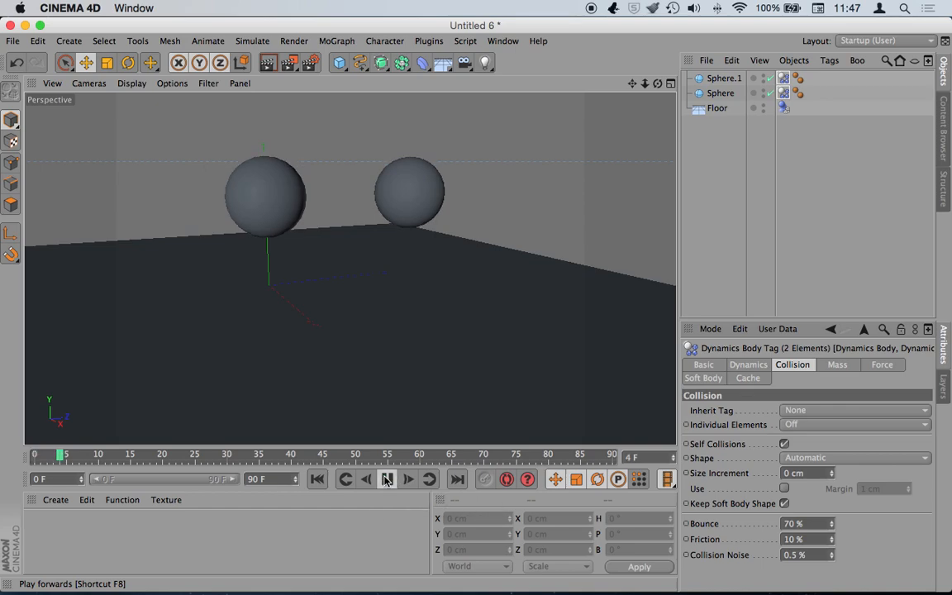
{"action": "left_click", "coordinate": [385, 480]}
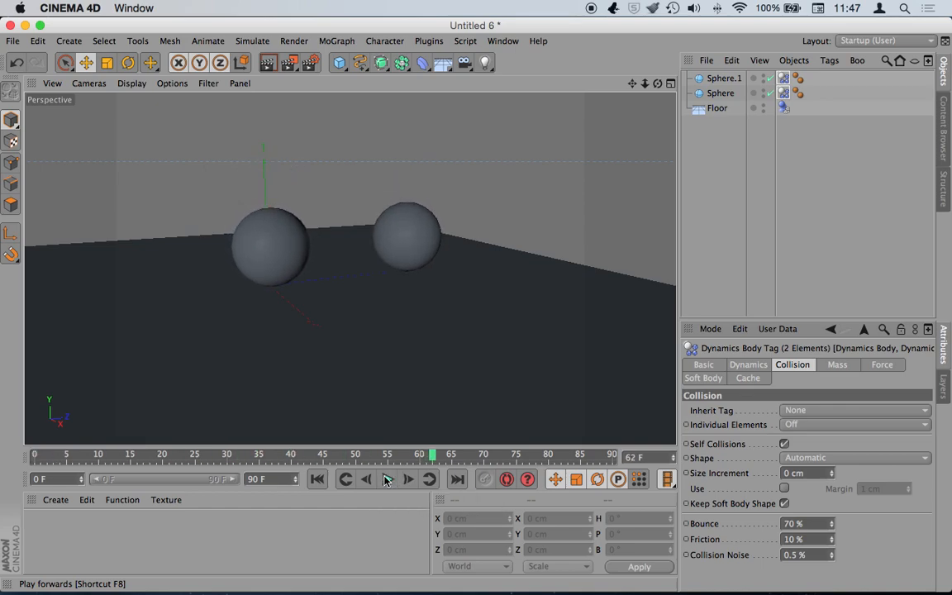
{"action": "left_click", "coordinate": [318, 479]}
{"action": "left_click", "coordinate": [389, 481]}
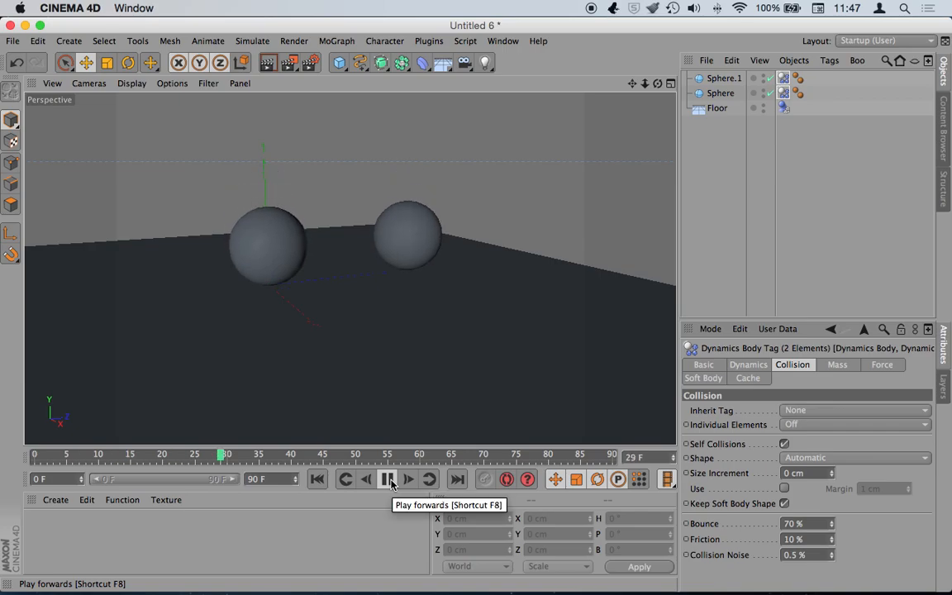
{"action": "left_click", "coordinate": [387, 480]}
{"action": "left_click", "coordinate": [329, 482]}
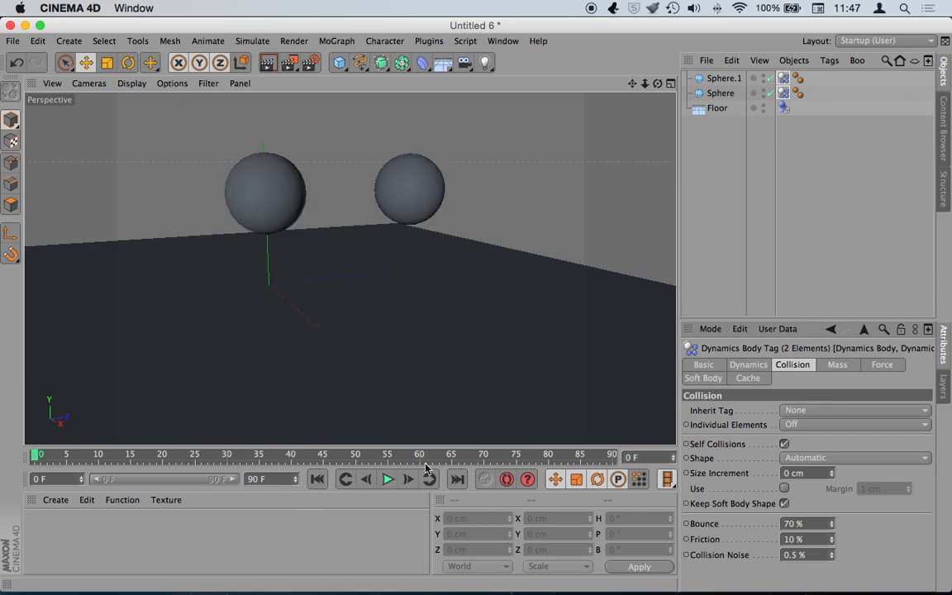
- Lower the Floor to Y -128.832 cm, replay the drop, and rewind to frame 0
{"action": "left_click", "coordinate": [716, 109]}
{"action": "left_click_drag", "start_coordinate": [275, 201], "coordinate": [268, 240]}
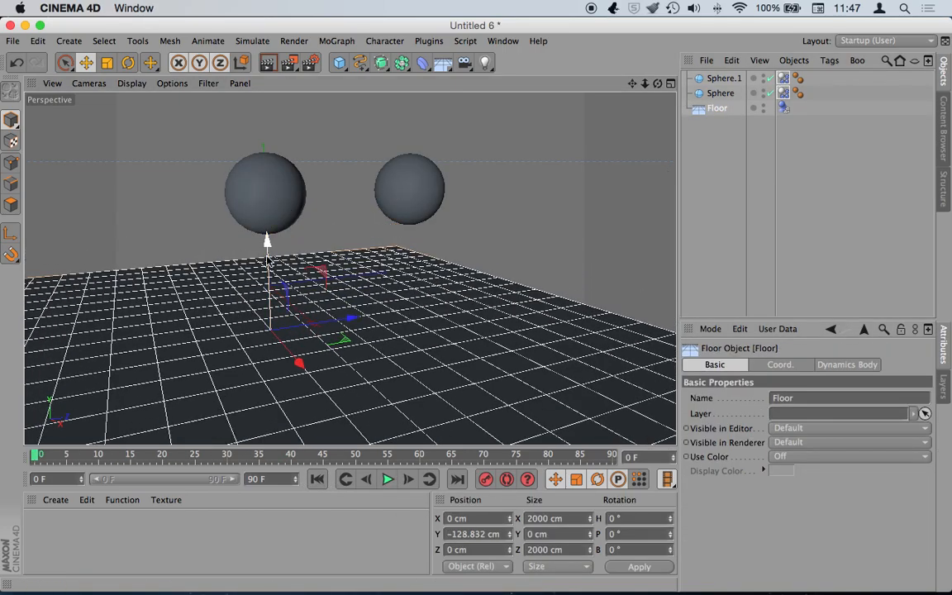
{"action": "left_click", "coordinate": [387, 479]}
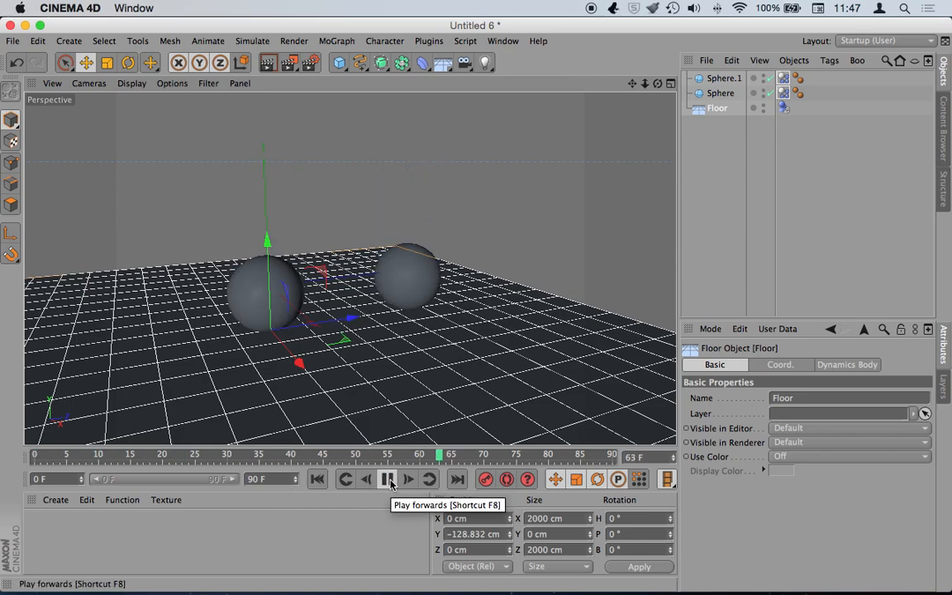
{"action": "left_click", "coordinate": [389, 480]}
{"action": "left_click", "coordinate": [318, 479]}
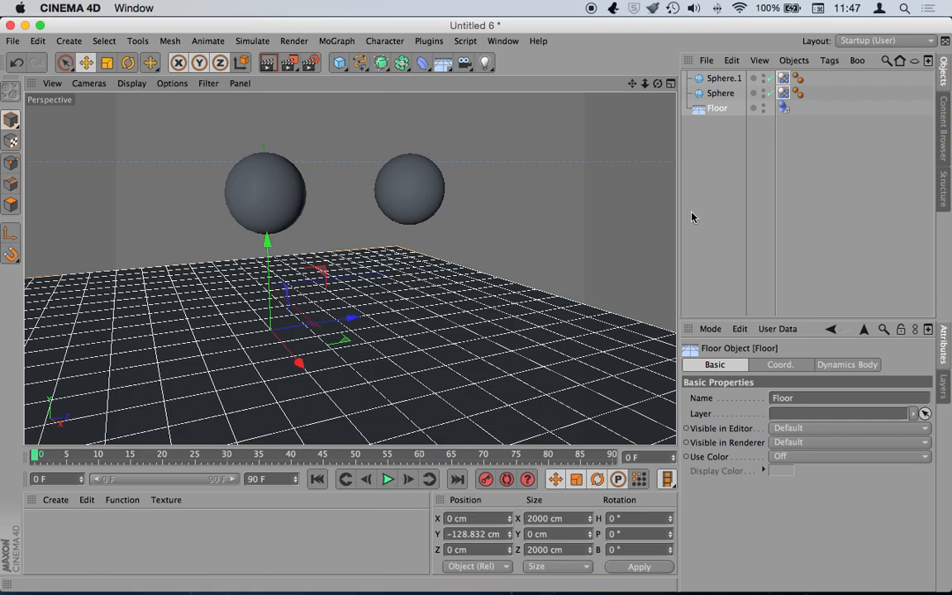
{"action": "left_click", "coordinate": [783, 107]}
- Switch the sphere's Dynamics Body mass to Custom Mass (Mass 1)
{"action": "left_click", "coordinate": [807, 142]}
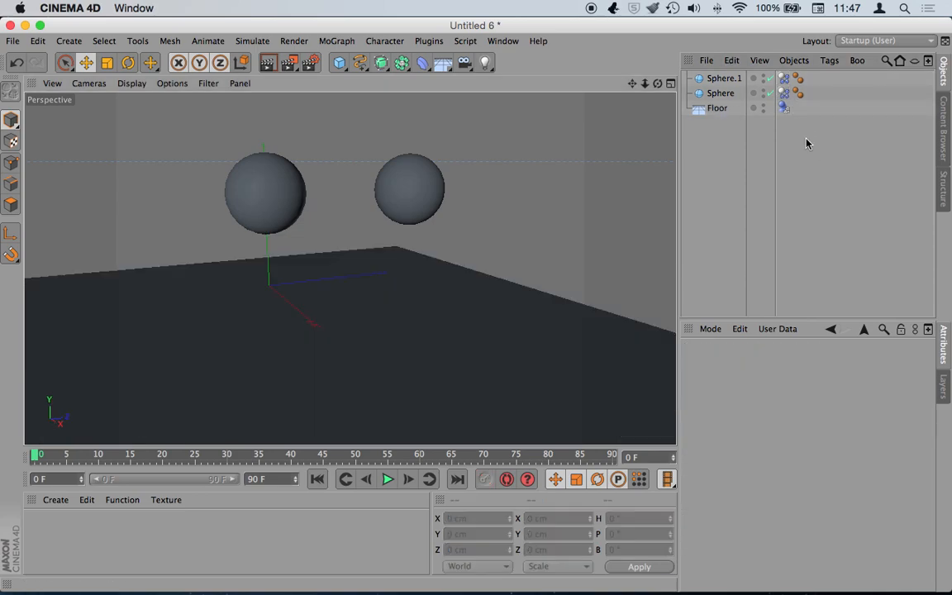
{"action": "left_click", "coordinate": [782, 93]}
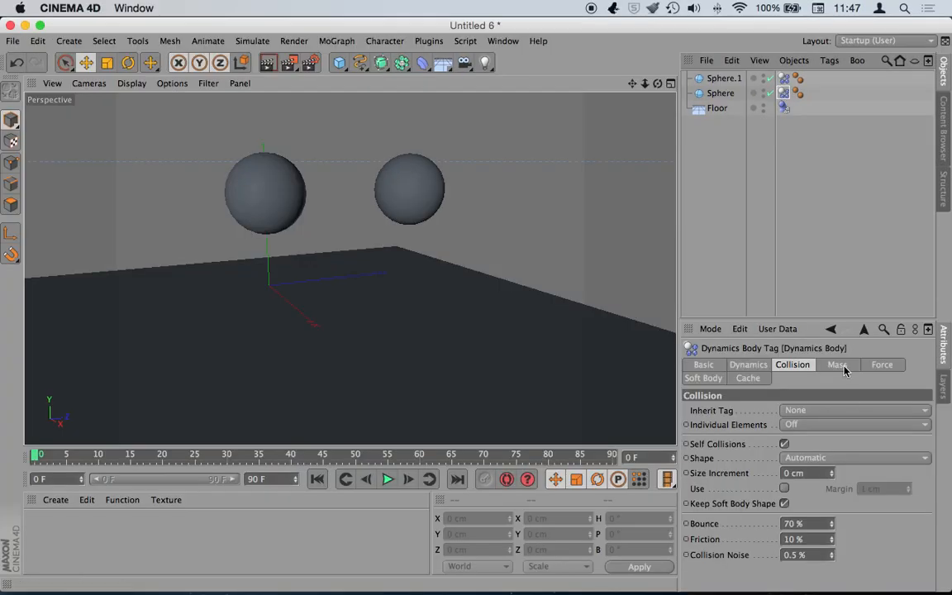
{"action": "left_click", "coordinate": [844, 367]}
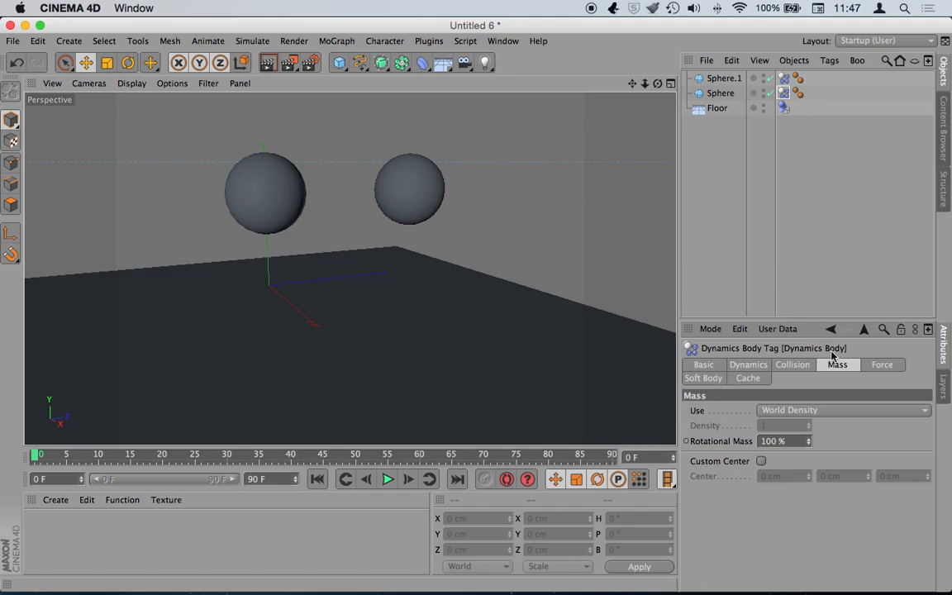
{"action": "left_click", "coordinate": [833, 411]}
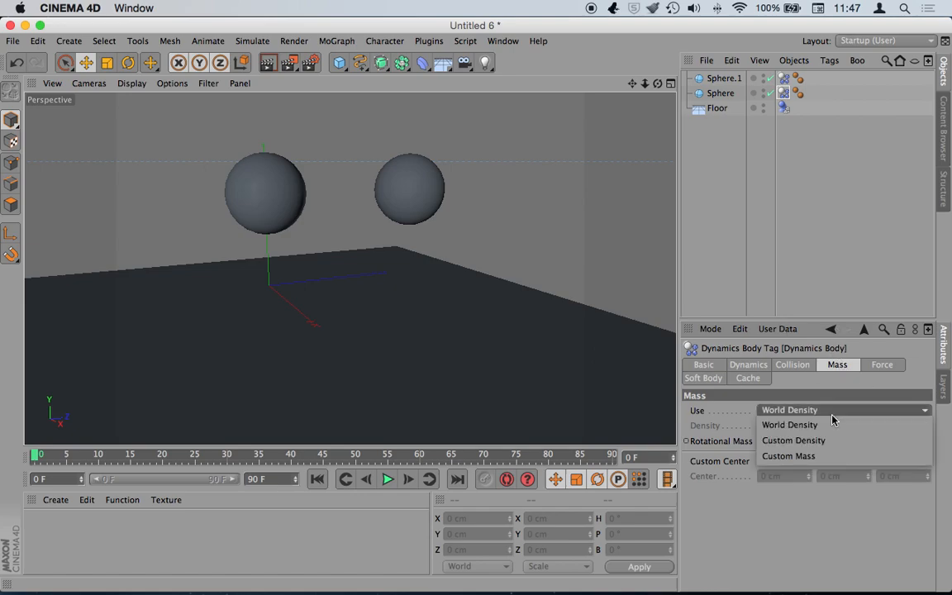
{"action": "left_click", "coordinate": [828, 457]}
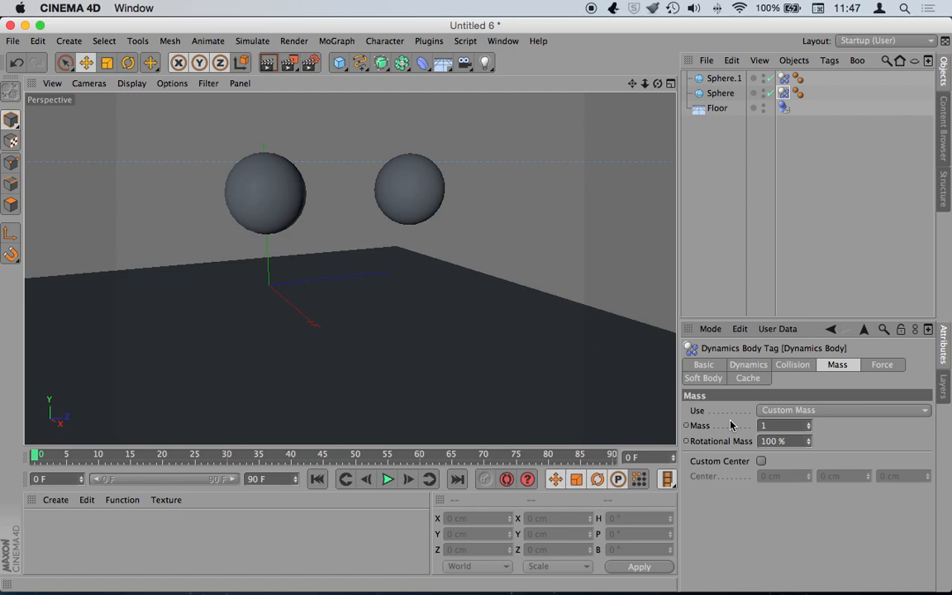
- Replay the drop twice from frame 0, selecting both Dynamics Body tags in between
{"action": "left_click", "coordinate": [387, 479]}
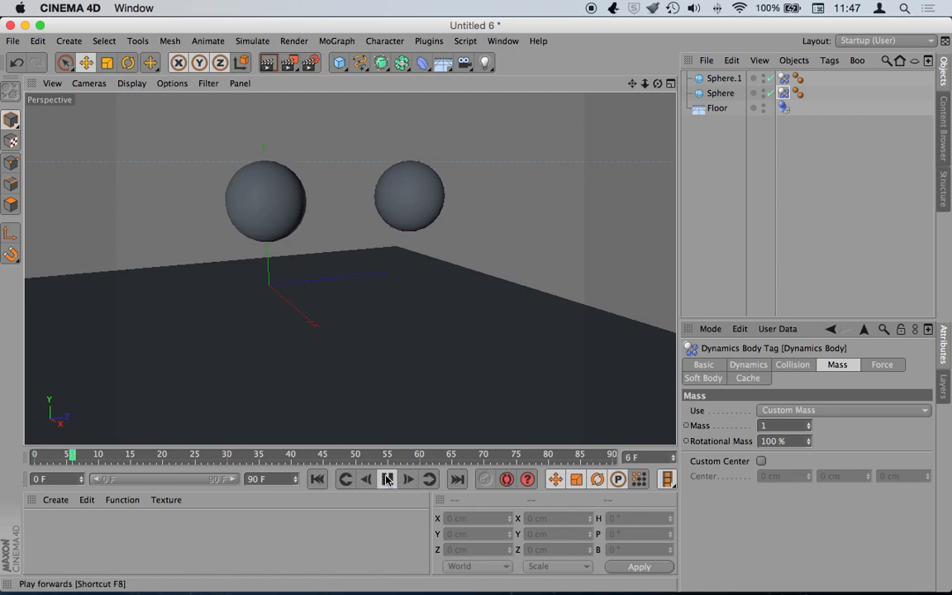
{"action": "left_click", "coordinate": [390, 479]}
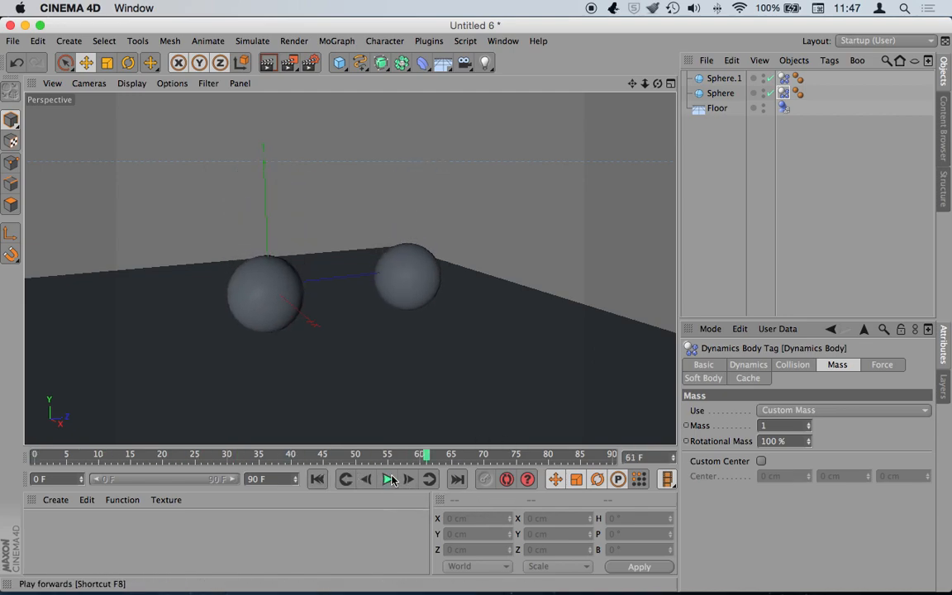
{"action": "left_click", "coordinate": [317, 479]}
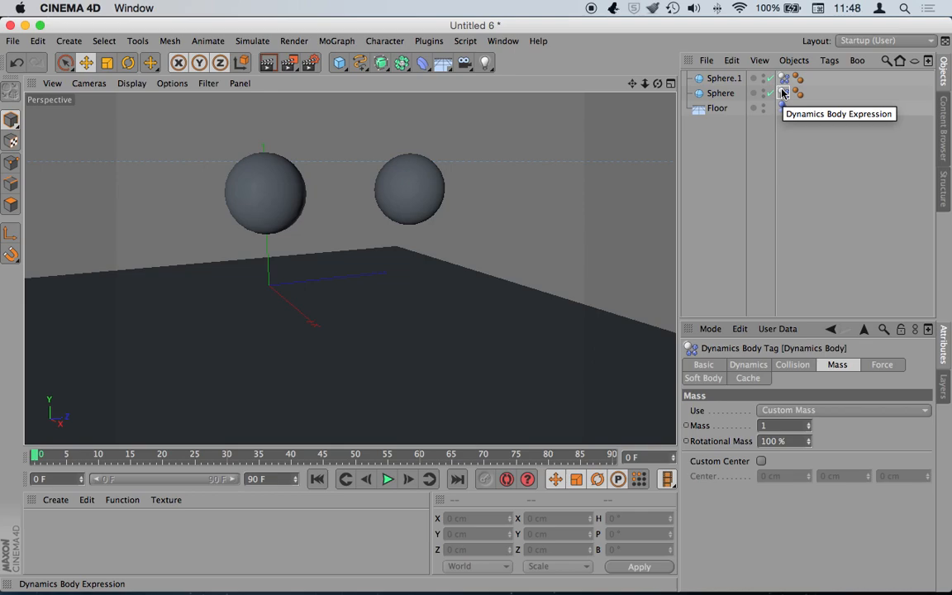
{"action": "left_click_drag", "start_coordinate": [782, 93], "coordinate": [778, 115]}
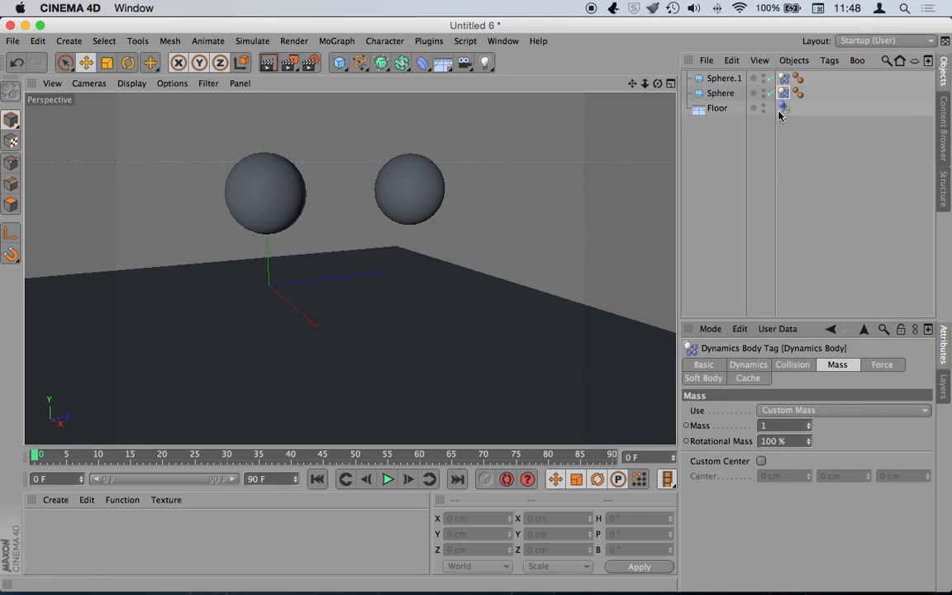
{"action": "left_click", "coordinate": [385, 479]}
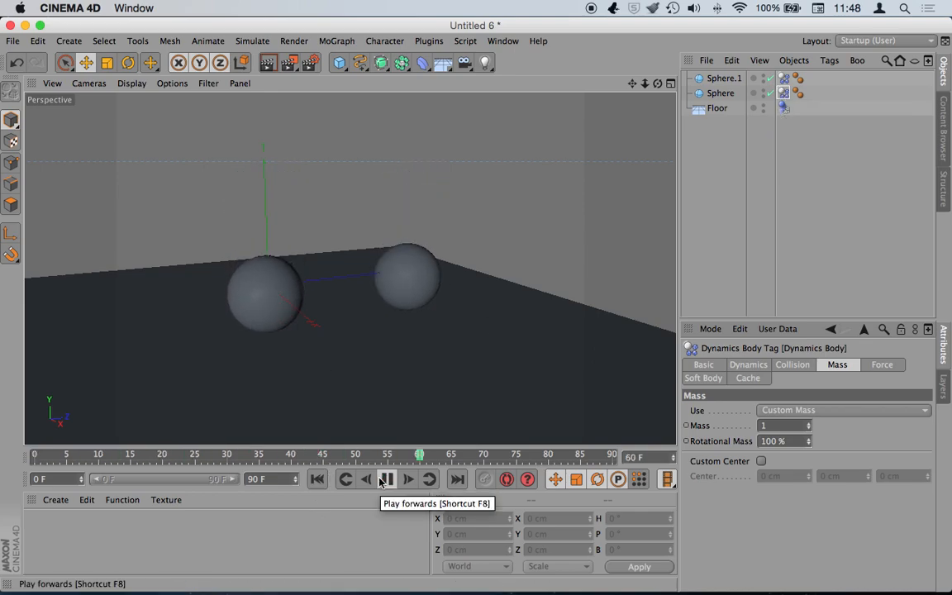
{"action": "left_click", "coordinate": [385, 479]}
{"action": "left_click", "coordinate": [317, 480]}
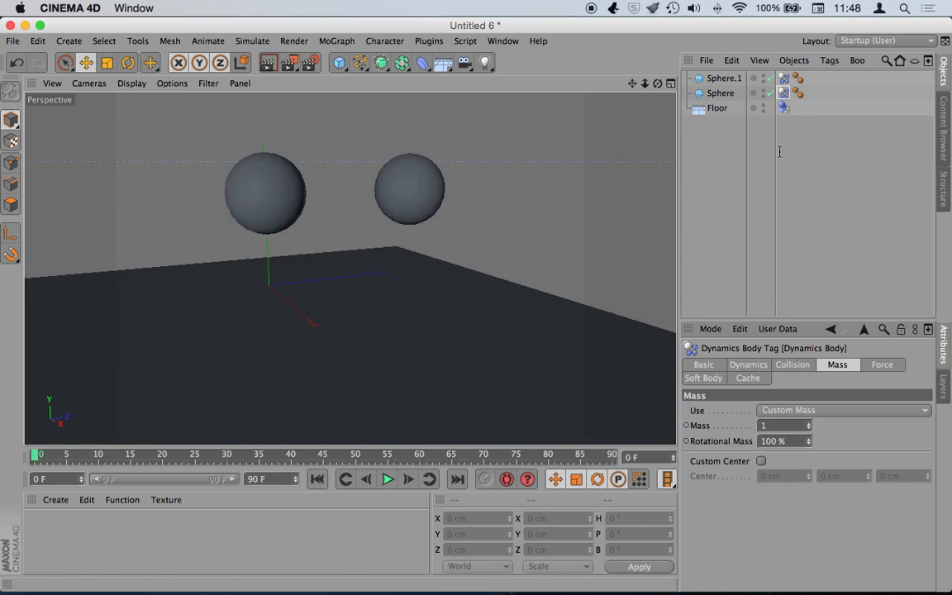
- Set Bounce to 100 % on both spheres' Dynamics Body tags
{"action": "left_click", "coordinate": [783, 78], "text": "shift"}
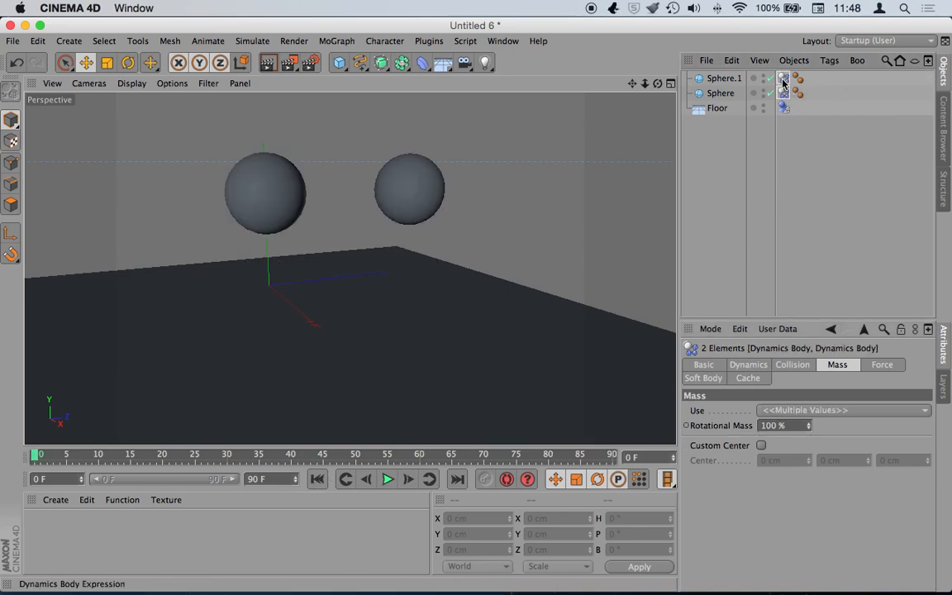
{"action": "left_click", "coordinate": [791, 365]}
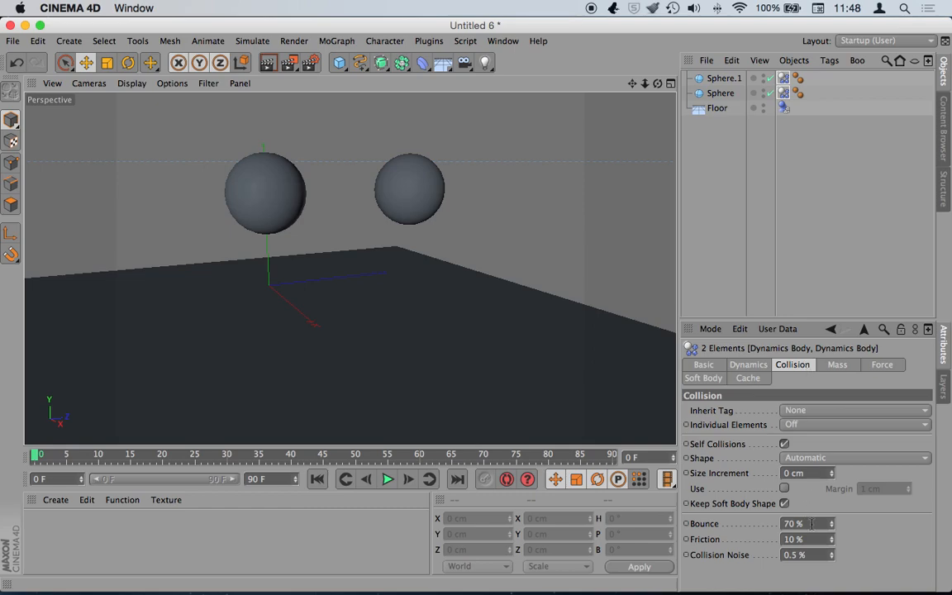
{"action": "double_click", "coordinate": [785, 524]}
{"action": "type", "text": "10"}
- Replay the bouncing drop, rewind to frame 0, and select only Sphere.1's dynamics tag
{"action": "left_click", "coordinate": [386, 479]}
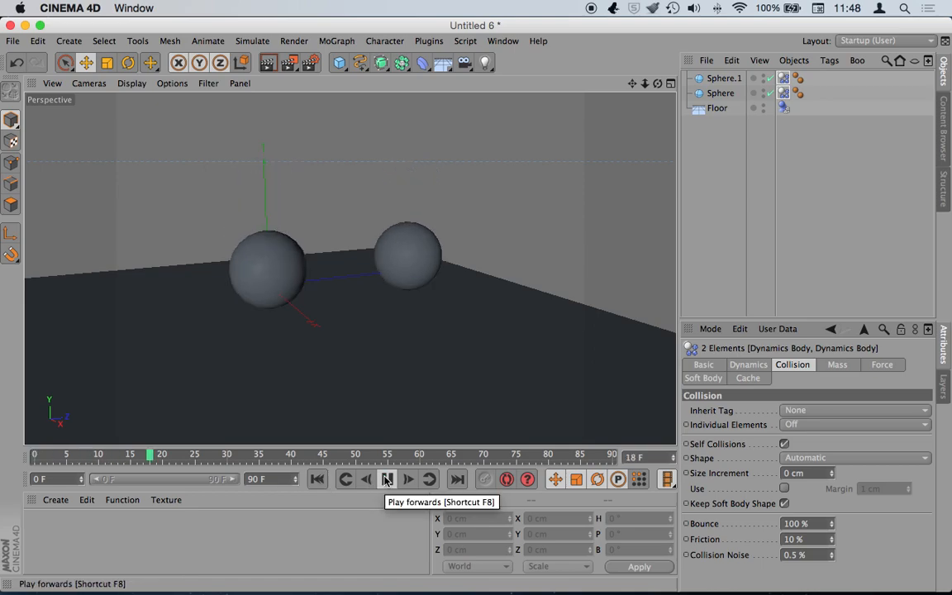
{"action": "left_click", "coordinate": [387, 480]}
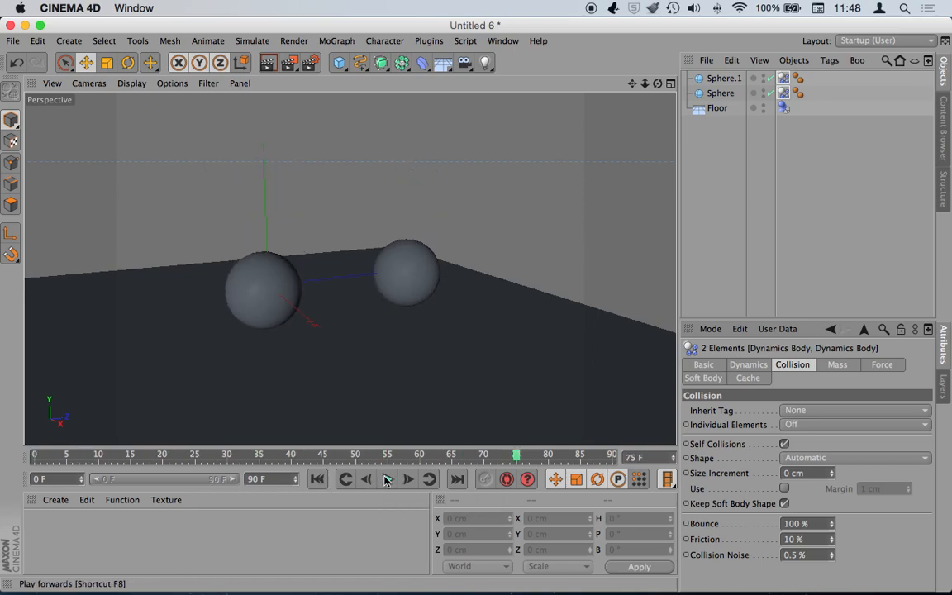
{"action": "left_click", "coordinate": [317, 479]}
{"action": "left_click", "coordinate": [795, 134]}
{"action": "left_click", "coordinate": [784, 78]}
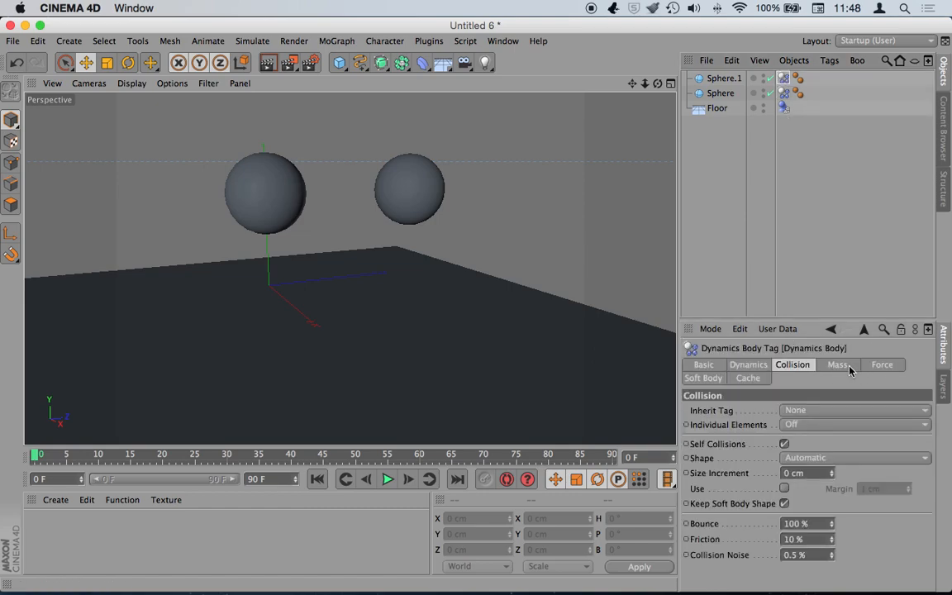
- Make Sphere.1 a soft body built from its polygons
{"action": "left_click", "coordinate": [701, 378]}
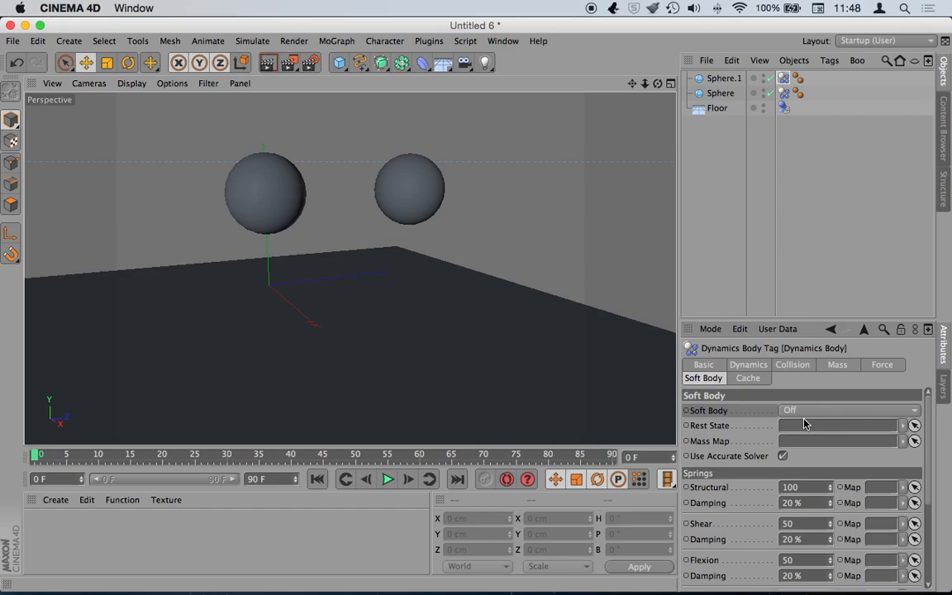
{"action": "left_click", "coordinate": [806, 410]}
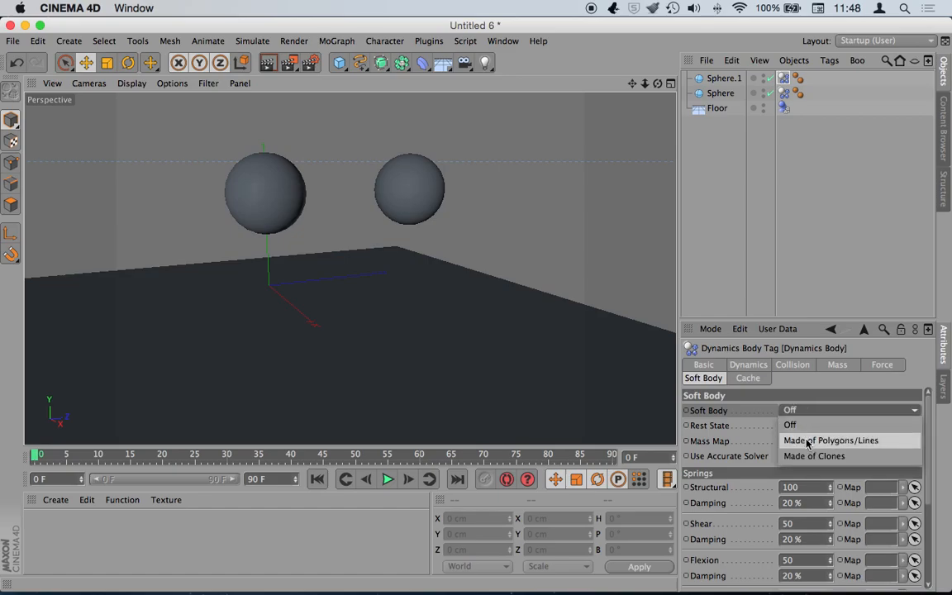
{"action": "left_click", "coordinate": [806, 441]}
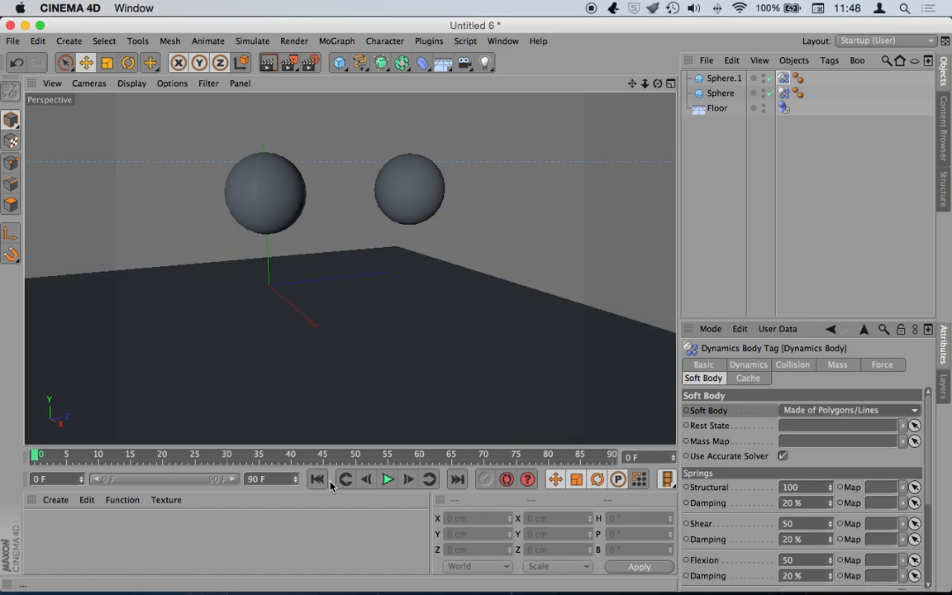
- Play the drop to watch the soft sphere land, then return to its soft body settings
{"action": "left_click", "coordinate": [388, 480]}
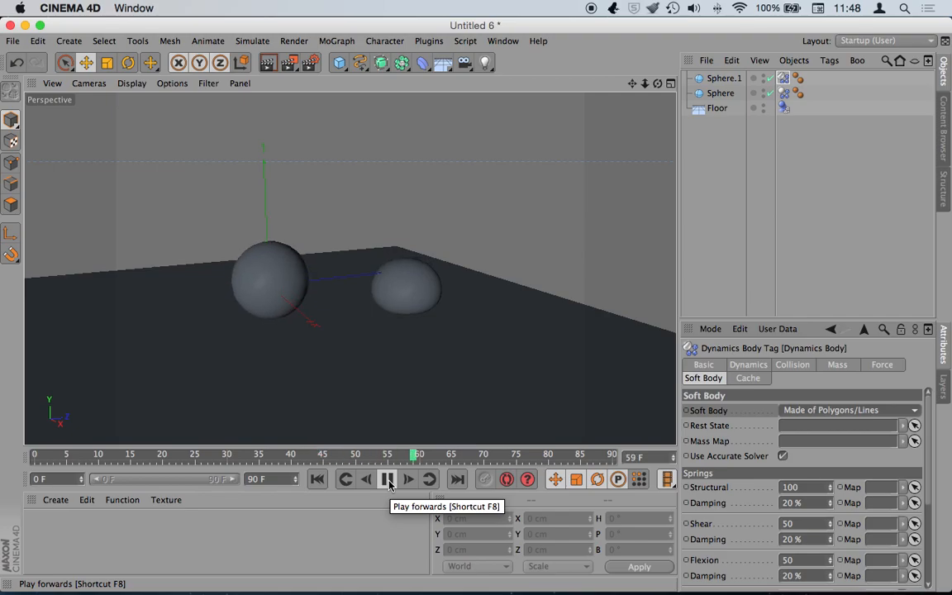
{"action": "left_click", "coordinate": [389, 481]}
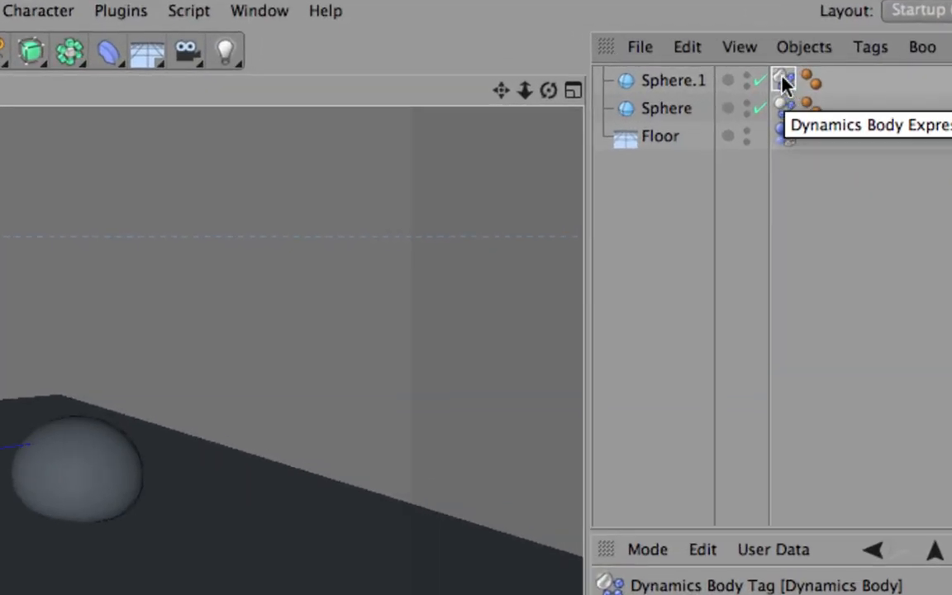
{"action": "left_click", "coordinate": [783, 81]}
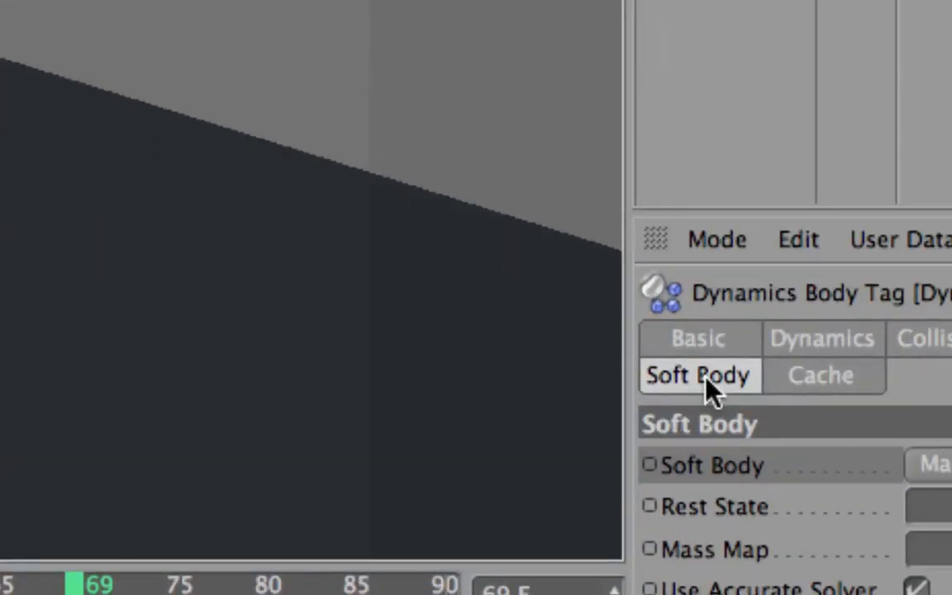
{"action": "left_click", "coordinate": [706, 378]}
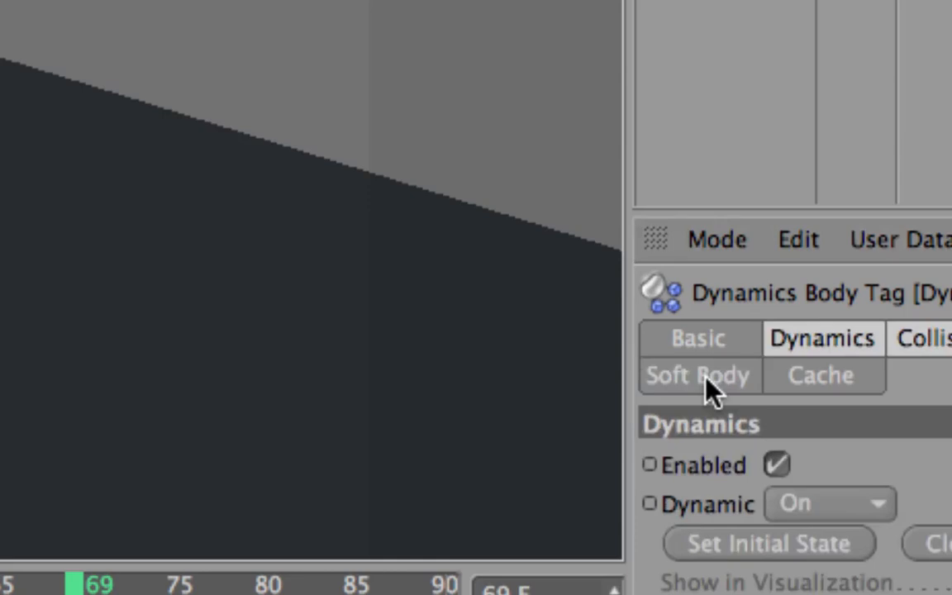
{"action": "left_click", "coordinate": [706, 378]}
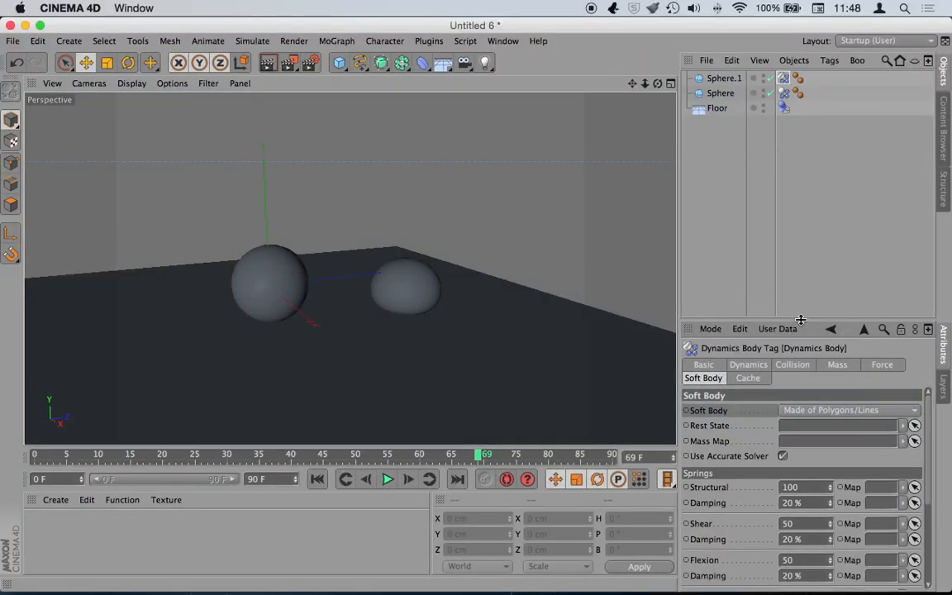
- Raise the soft body Shear and Flexion springs from 50 to 100
{"action": "left_click_drag", "start_coordinate": [800, 319], "coordinate": [806, 181]}
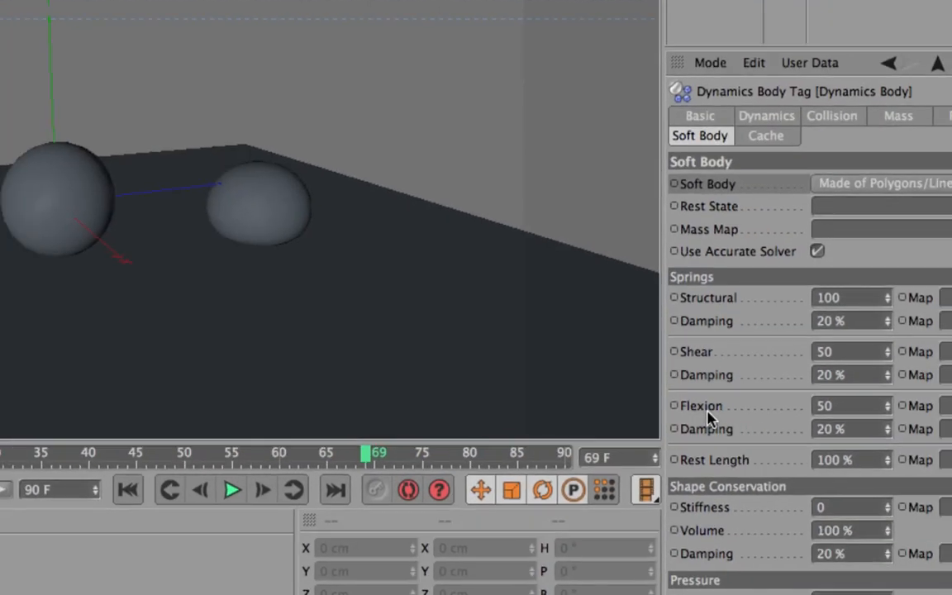
{"action": "left_click_drag", "start_coordinate": [856, 300], "coordinate": [774, 294]}
{"action": "left_click_drag", "start_coordinate": [843, 353], "coordinate": [760, 340]}
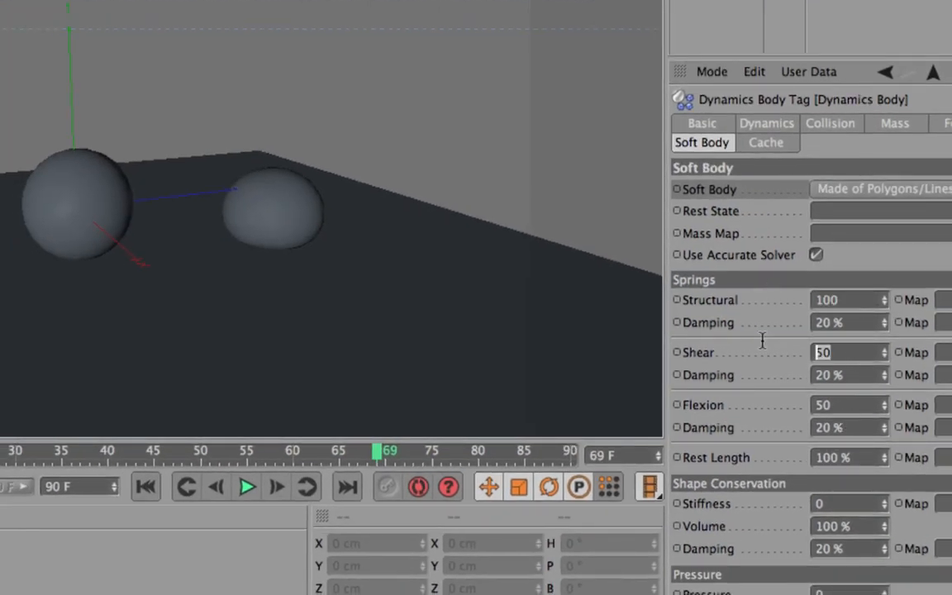
{"action": "type", "text": "100"}
{"action": "left_click_drag", "start_coordinate": [853, 403], "coordinate": [822, 403]}
{"action": "type", "text": "100"}
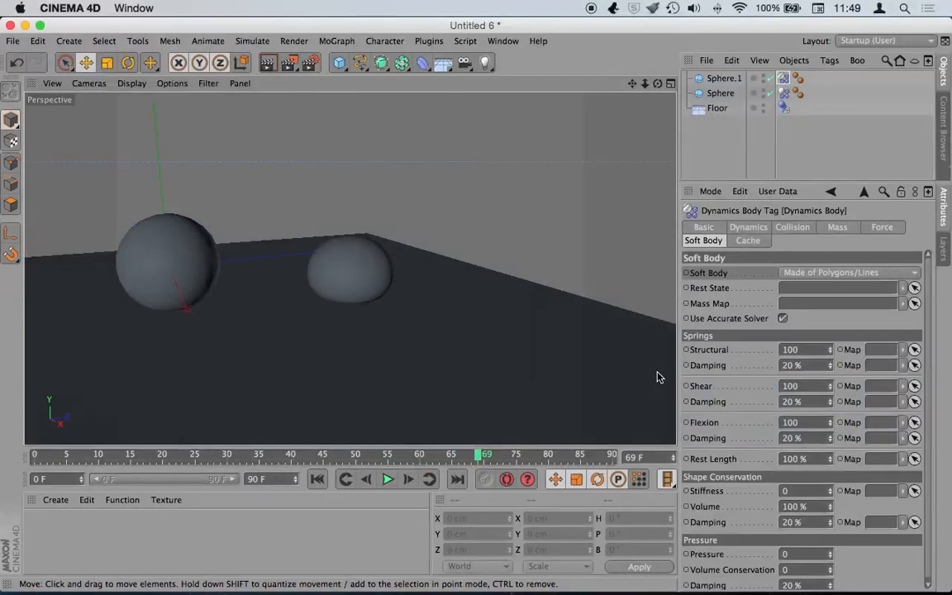
- Replay the drop from frame 0 and rewind to the start
{"action": "left_click", "coordinate": [317, 479]}
{"action": "left_click", "coordinate": [389, 479]}
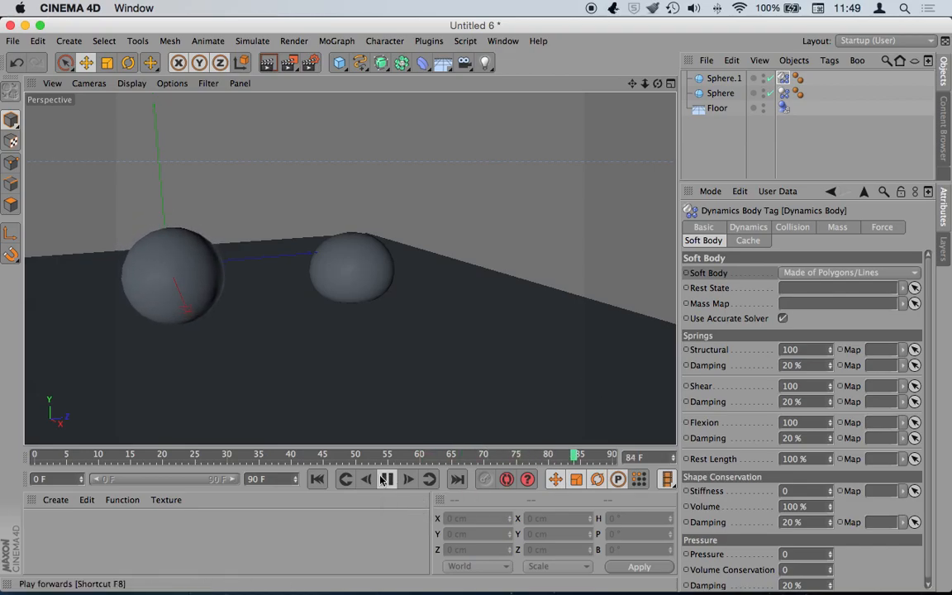
{"action": "left_click", "coordinate": [318, 480]}
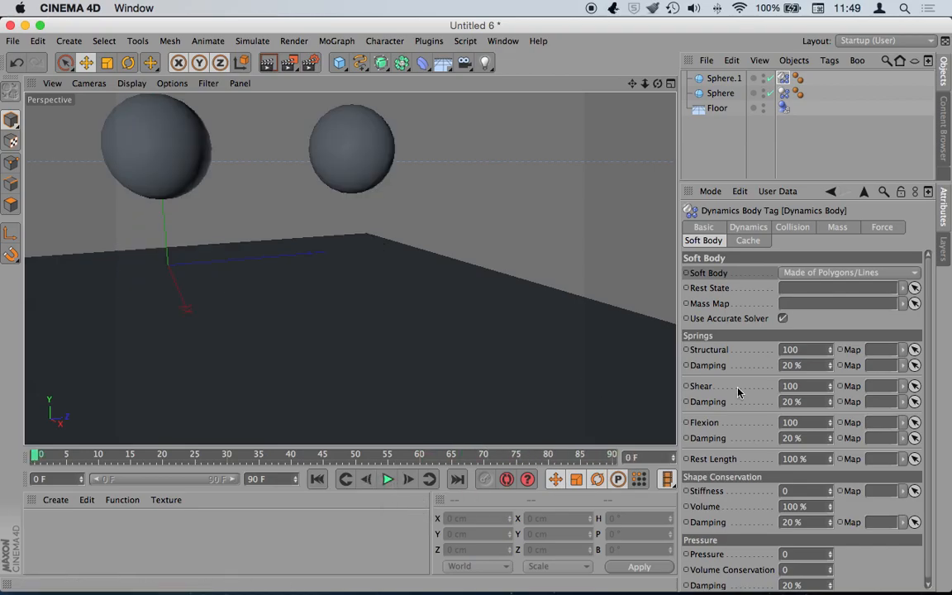
- Set Structural springs to 0, play the drop to inspect the squashed sphere, then rewind
{"action": "double_click", "coordinate": [791, 350]}
{"action": "type", "text": "0"}
{"action": "key", "text": "Return"}
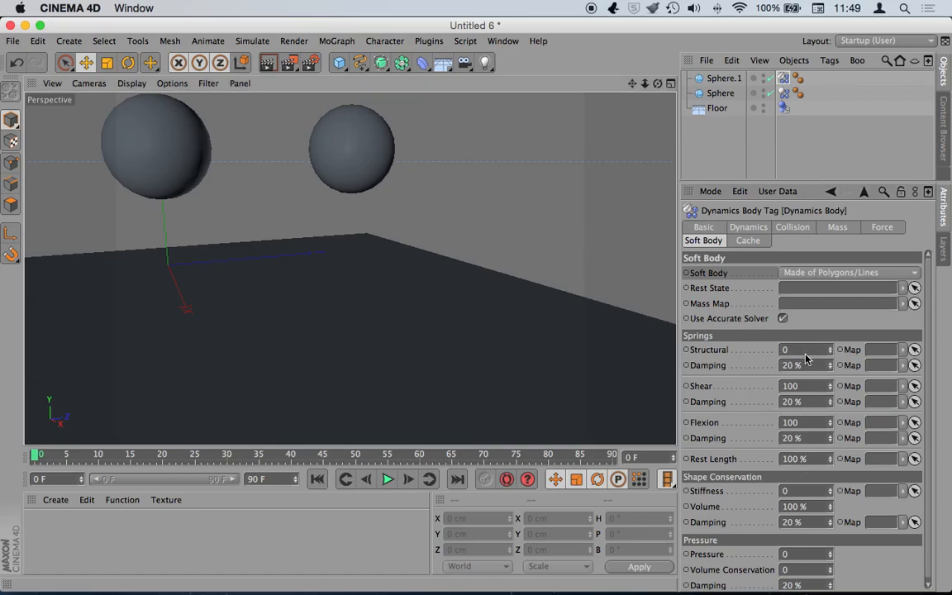
{"action": "left_click", "coordinate": [389, 484]}
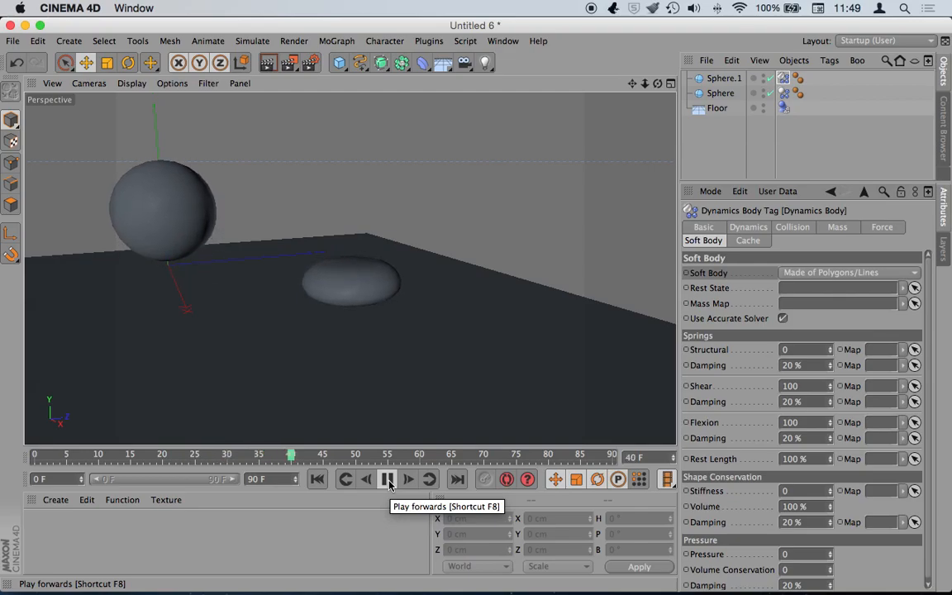
{"action": "left_click", "coordinate": [389, 482]}
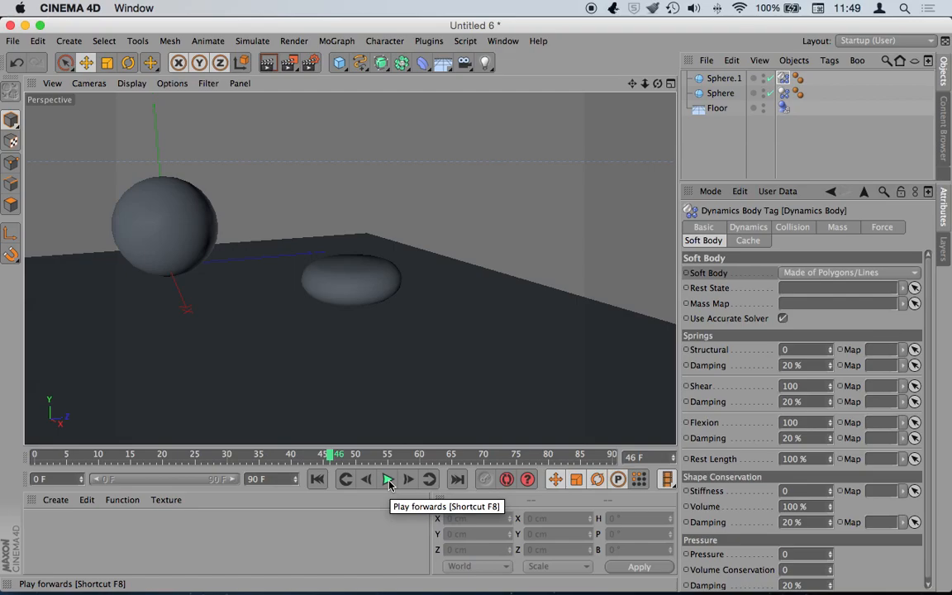
{"action": "left_click", "coordinate": [389, 482]}
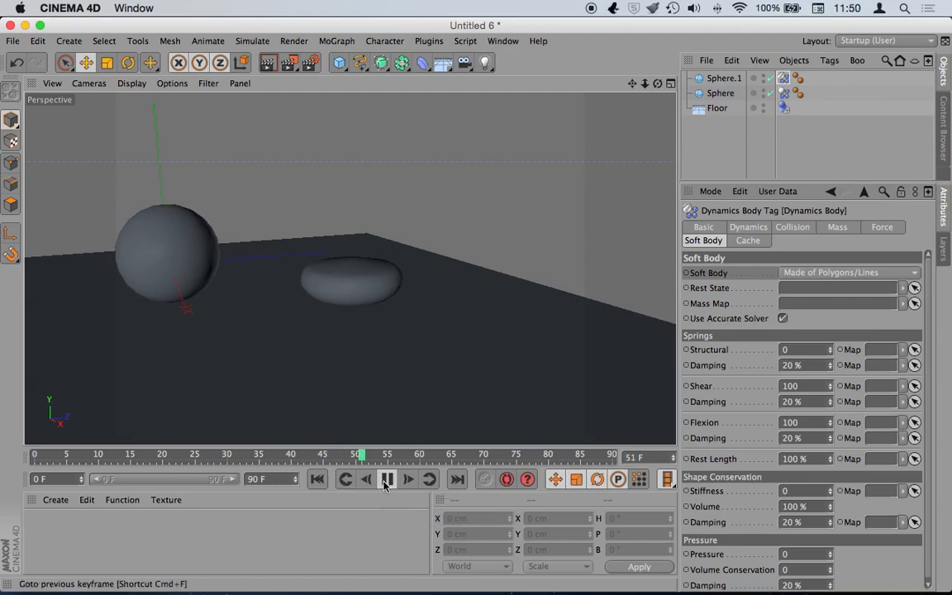
{"action": "left_click", "coordinate": [389, 481]}
{"action": "left_click", "coordinate": [317, 481]}
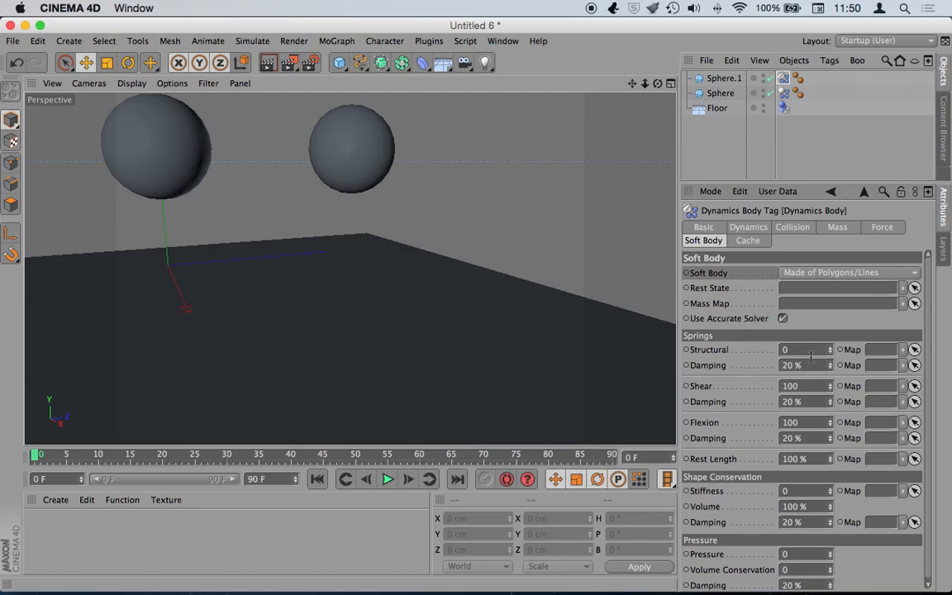
- Restore Structural to 100, set Shear to 0, replay the drop and rewind to frame 0
{"action": "left_click_drag", "start_coordinate": [800, 352], "coordinate": [743, 348]}
{"action": "type", "text": "100"}
{"action": "left_click", "coordinate": [815, 386]}
{"action": "left_click", "coordinate": [388, 480]}
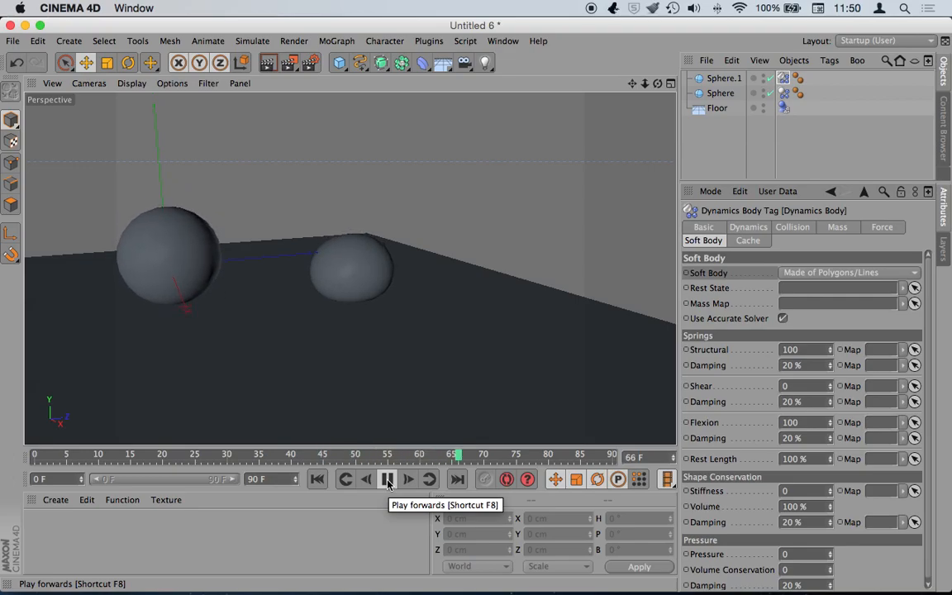
{"action": "left_click", "coordinate": [387, 481]}
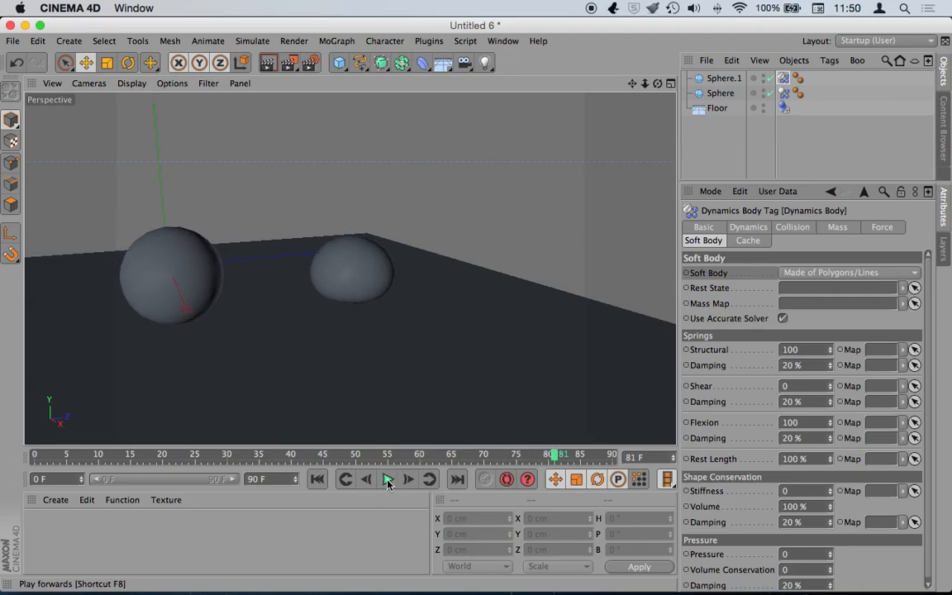
{"action": "left_click", "coordinate": [319, 479]}
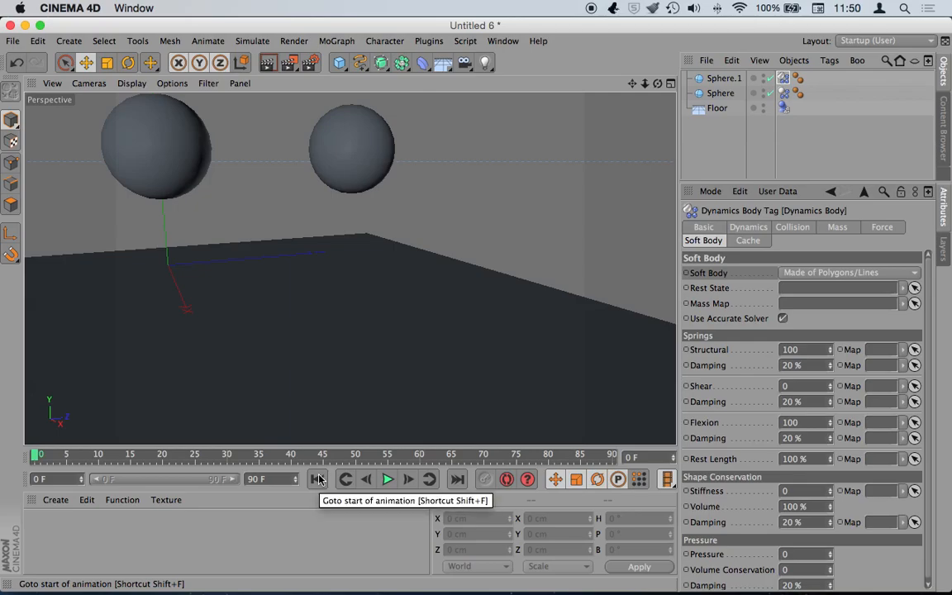
- Set Shear back to 100 and Flexion to 0, then play to see the sphere collapse
{"action": "double_click", "coordinate": [797, 386]}
{"action": "type", "text": "100"}
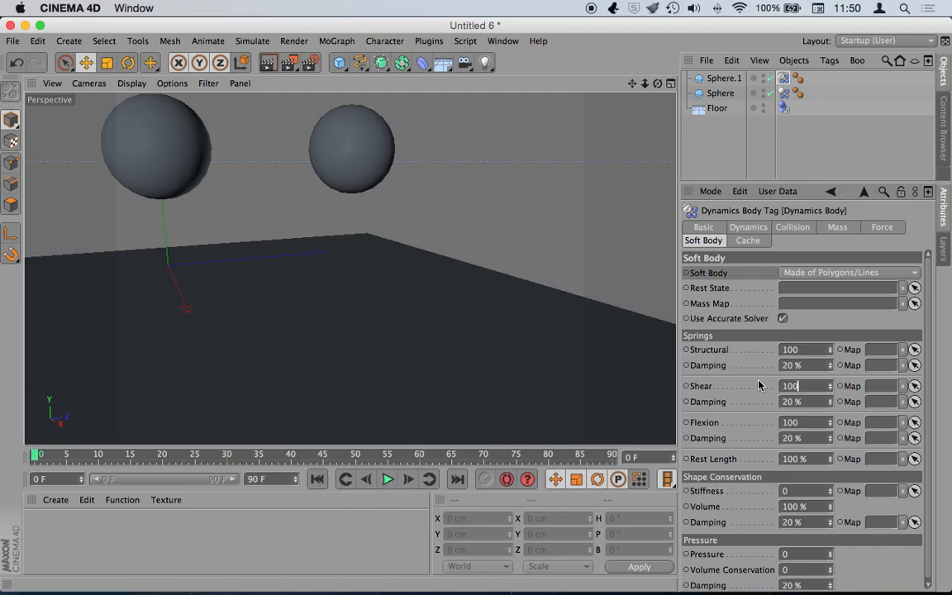
{"action": "double_click", "coordinate": [806, 423]}
{"action": "type", "text": "0"}
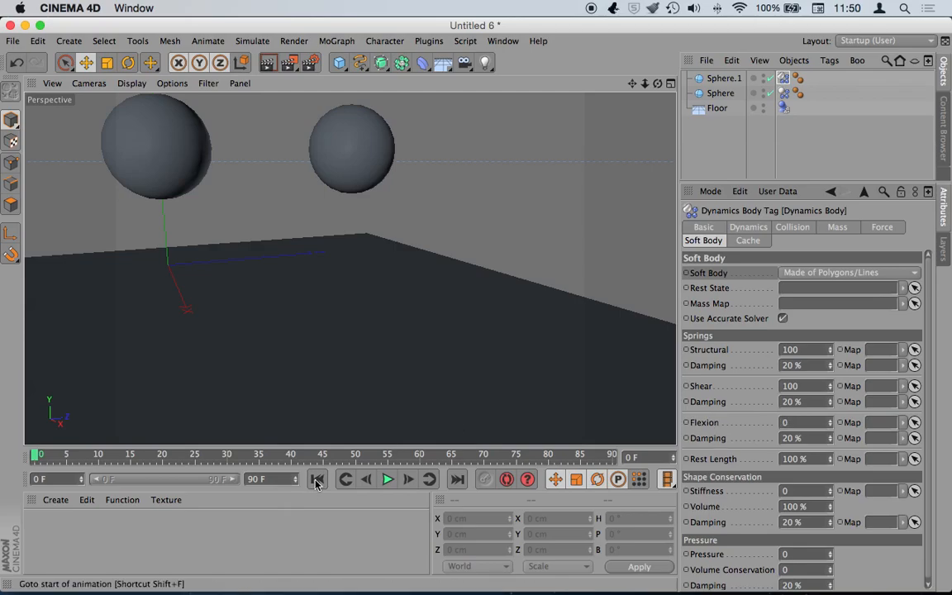
{"action": "left_click", "coordinate": [386, 481]}
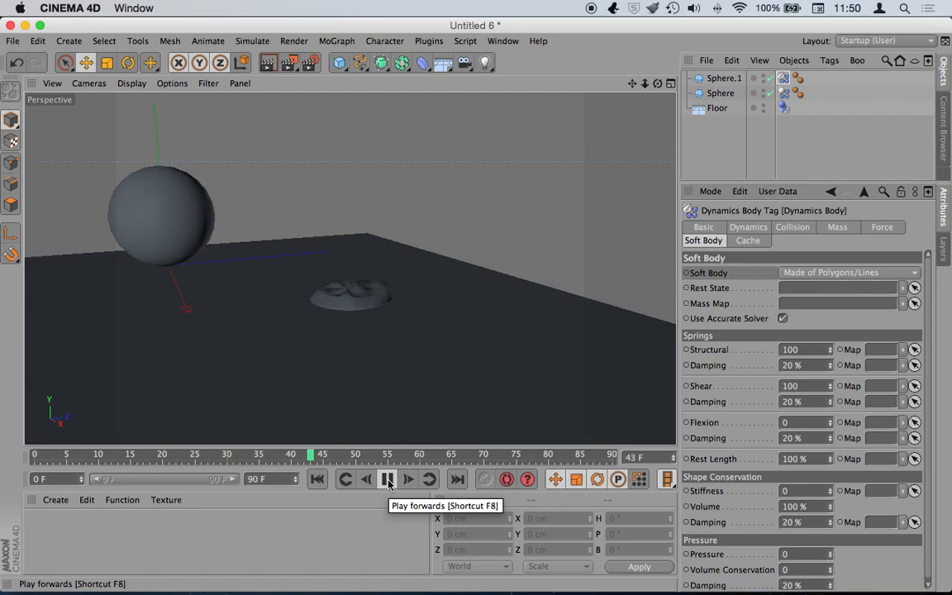
{"action": "left_click", "coordinate": [388, 479]}
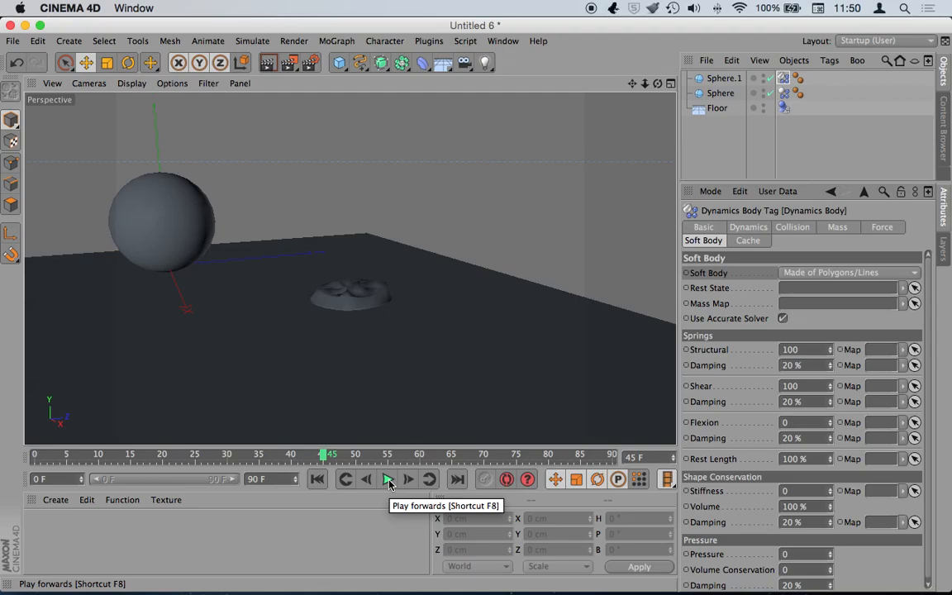
- Reset Flexion to 100 and check the Structural, Shear and Flexion Damping values
{"action": "left_click", "coordinate": [782, 422]}
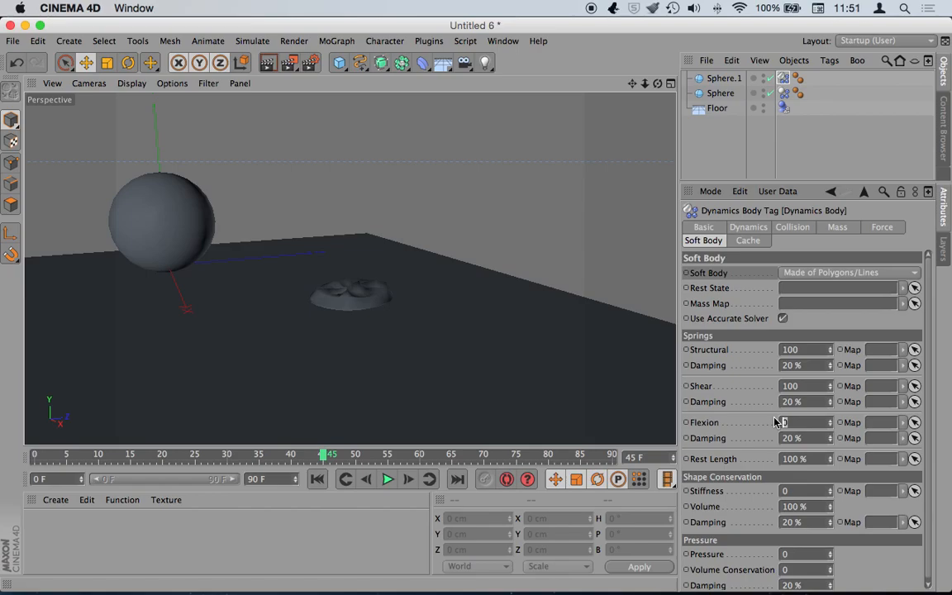
{"action": "type", "text": "00"}
{"action": "left_click", "coordinate": [816, 366]}
{"action": "left_click_drag", "start_coordinate": [808, 365], "coordinate": [747, 365]}
{"action": "left_click_drag", "start_coordinate": [808, 403], "coordinate": [767, 400]}
{"action": "left_click_drag", "start_coordinate": [802, 439], "coordinate": [784, 434]}
- Replay the drop from frame 0 with all springs at 100 and rewind
{"action": "left_click", "coordinate": [317, 479]}
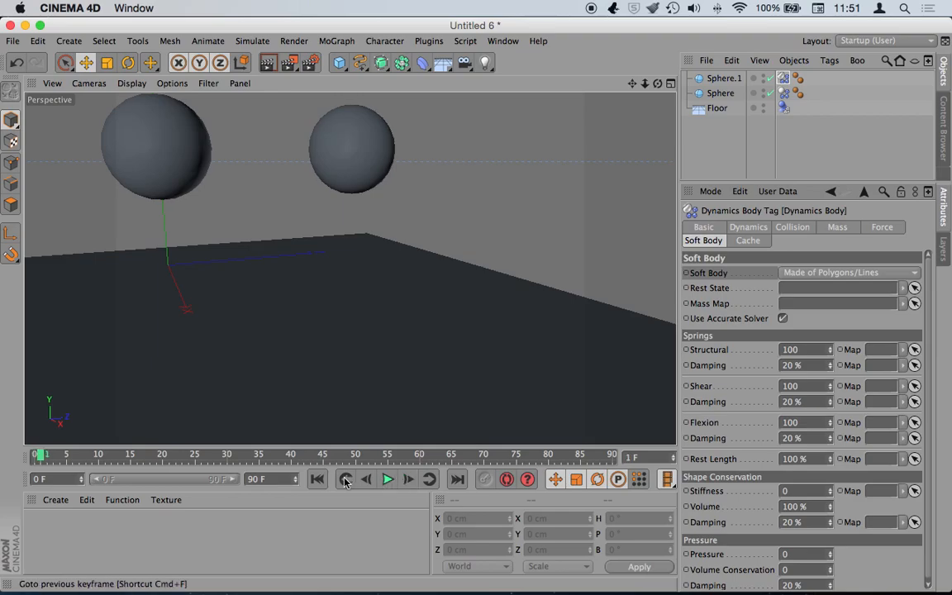
{"action": "left_click", "coordinate": [387, 480]}
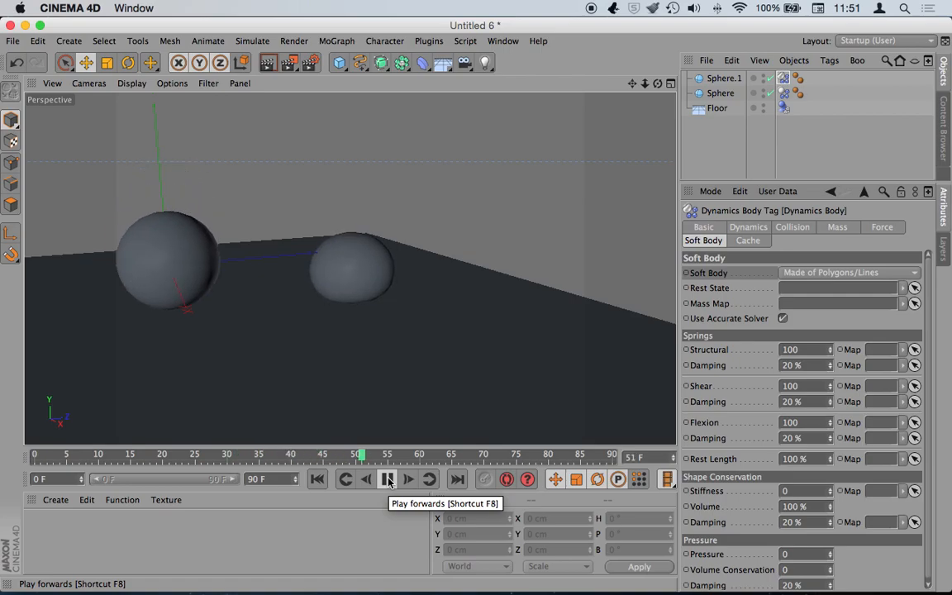
{"action": "left_click", "coordinate": [388, 480]}
{"action": "left_click", "coordinate": [317, 480]}
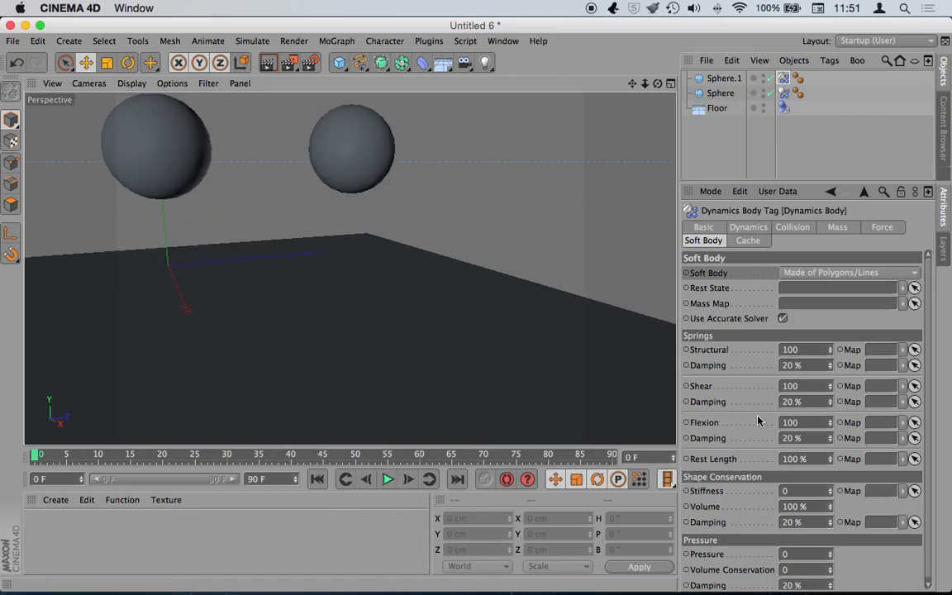
{"action": "double_click", "coordinate": [801, 364]}
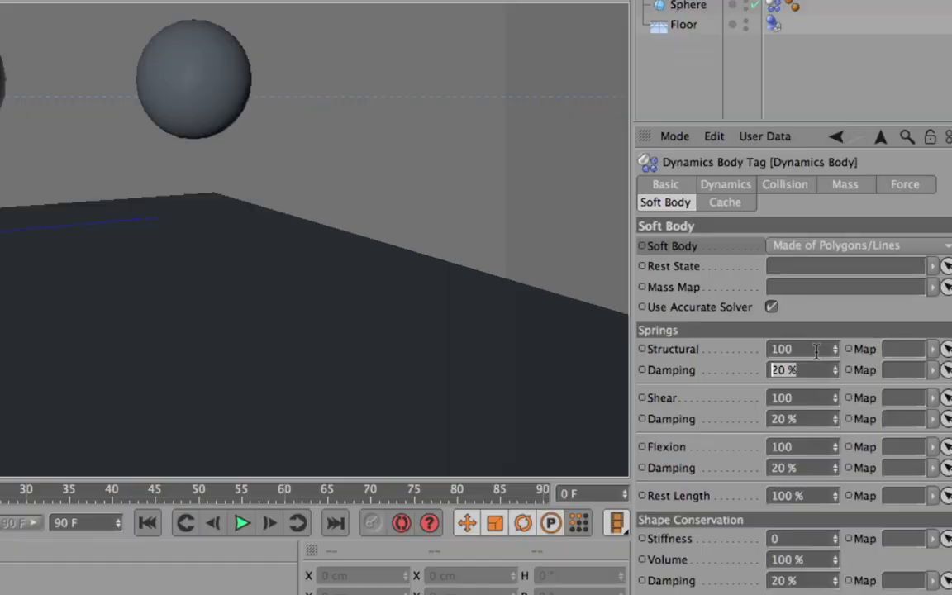
{"action": "double_click", "coordinate": [814, 349]}
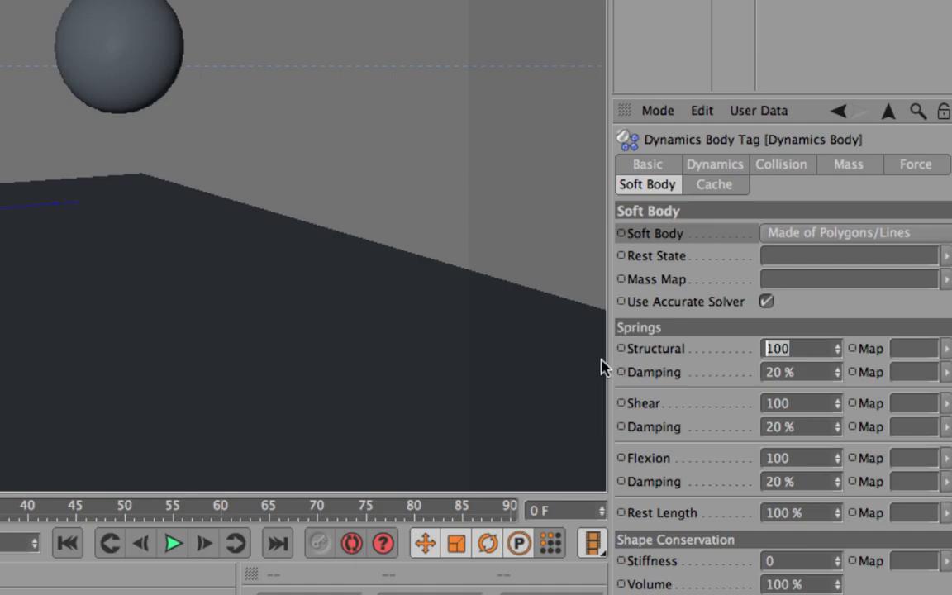
{"action": "left_click", "coordinate": [808, 372]}
{"action": "left_click_drag", "start_coordinate": [809, 372], "coordinate": [764, 371]}
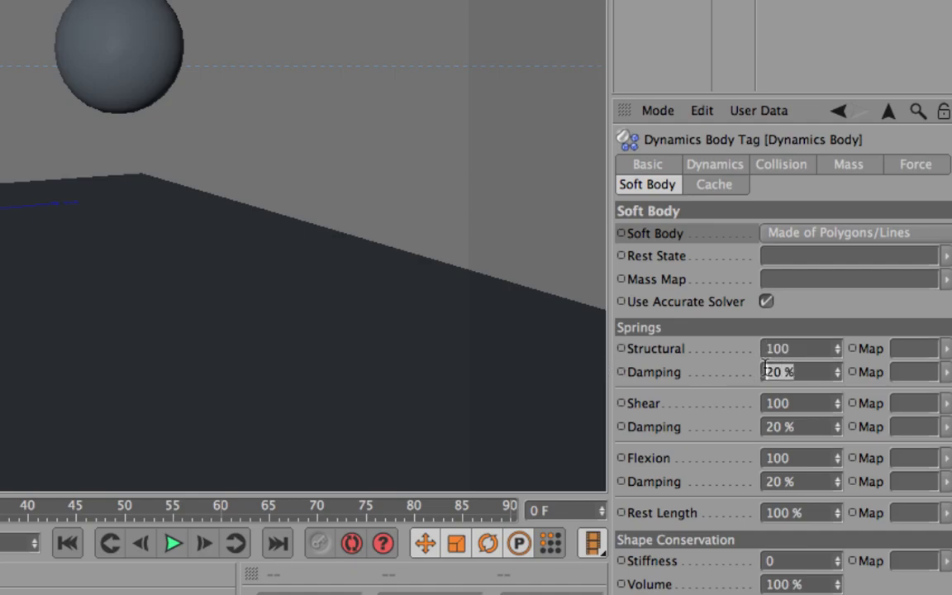
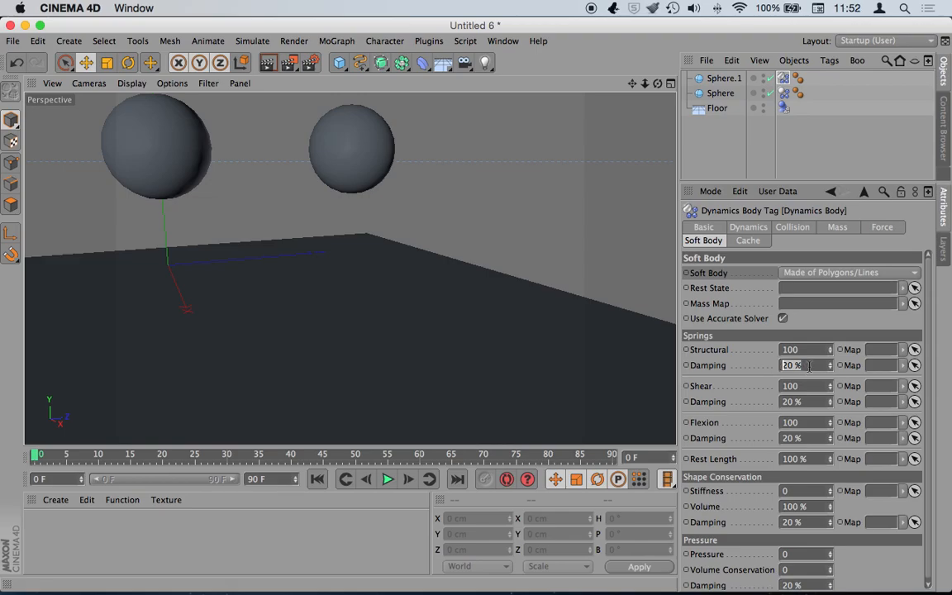
- Set the soft-body sphere's Structural, Shear and Flexion Damping to 100%
{"action": "type", "text": "100"}
{"action": "left_click", "coordinate": [815, 402]}
{"action": "type", "text": "100"}
{"action": "left_click", "coordinate": [811, 438]}
{"action": "type", "text": "100"}
{"action": "key", "text": "Return"}
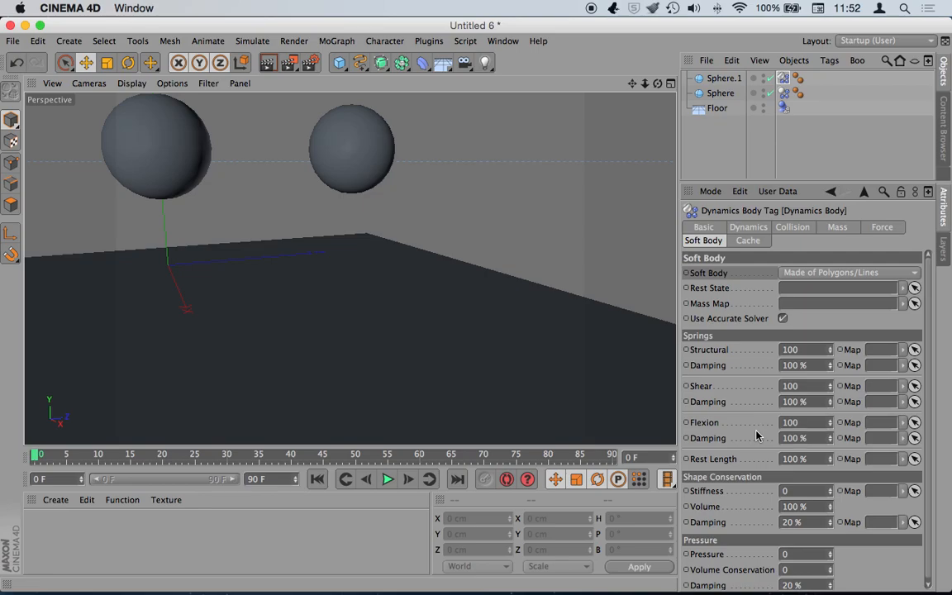
- Play the drop with 100% damping, stop, and rewind to frame 0
{"action": "left_click", "coordinate": [386, 480]}
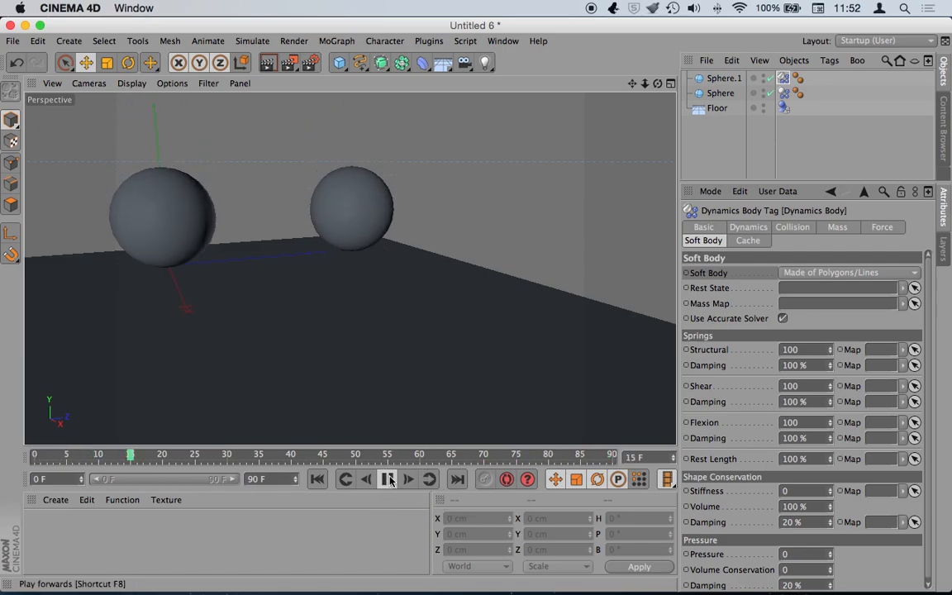
{"action": "left_click", "coordinate": [387, 479]}
{"action": "left_click", "coordinate": [316, 479]}
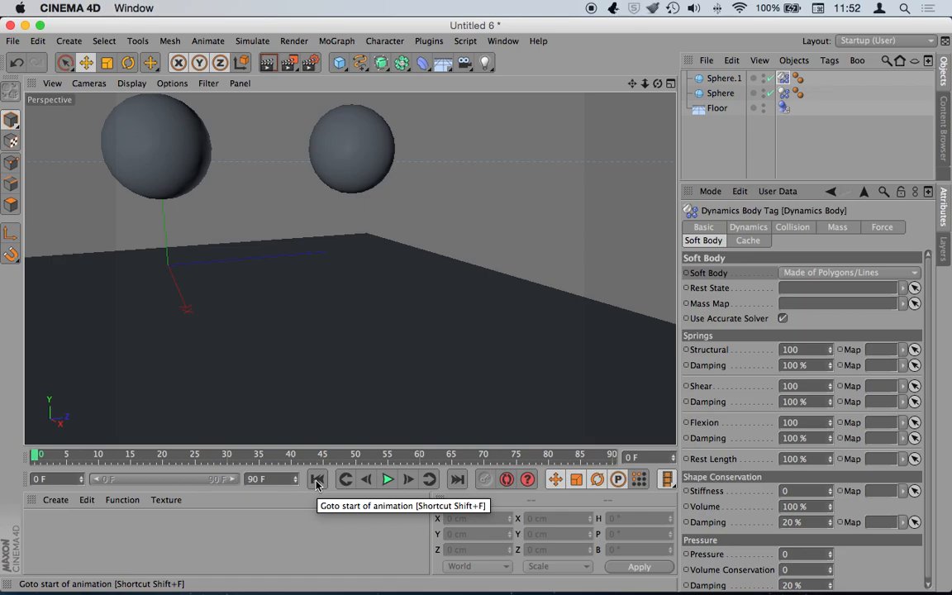
{"action": "left_click", "coordinate": [387, 479]}
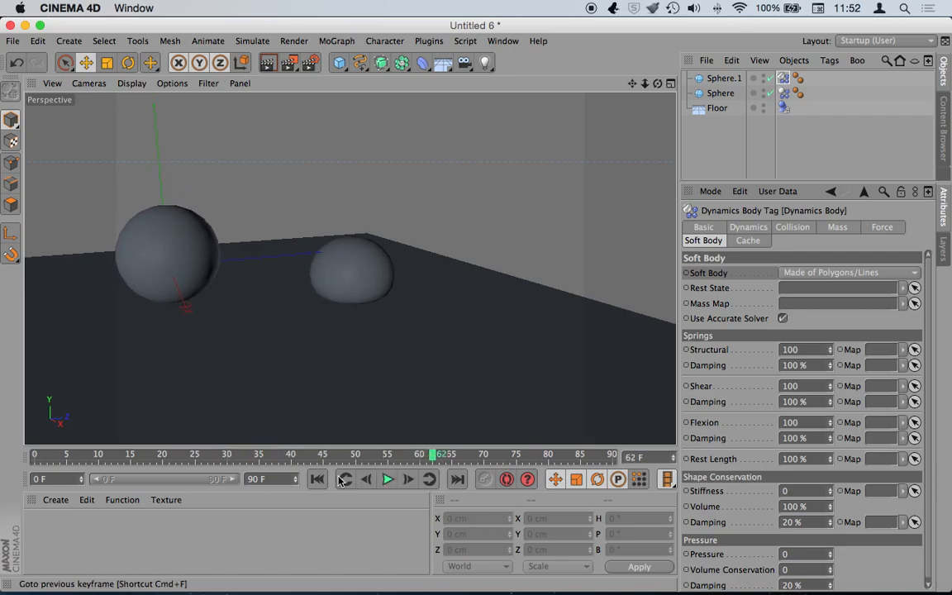
{"action": "left_click", "coordinate": [316, 480]}
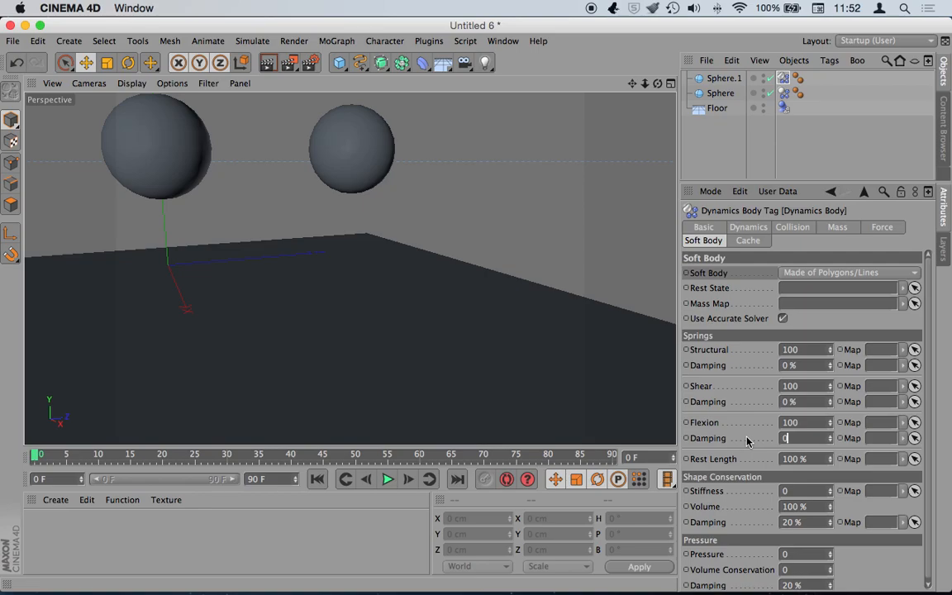
- Preview the drop at 0% and then 10% spring damping, rewind, and select the Floor
{"action": "left_click", "coordinate": [388, 479]}
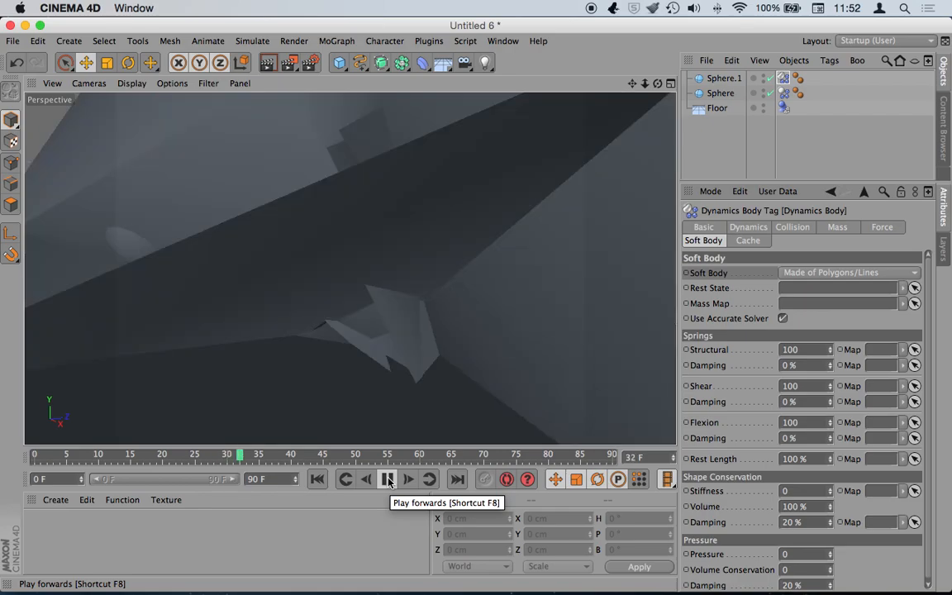
{"action": "left_click", "coordinate": [338, 479]}
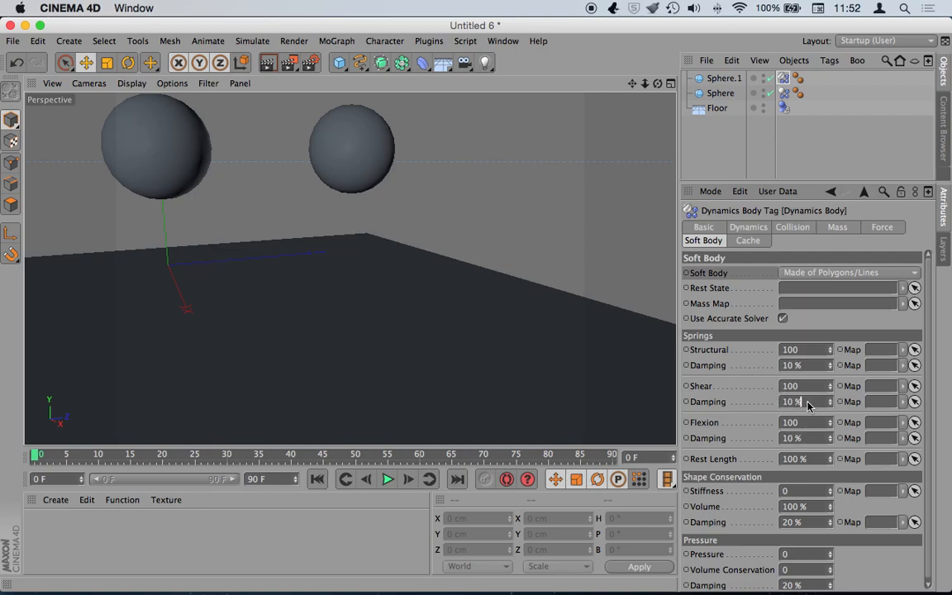
{"action": "left_click", "coordinate": [383, 483]}
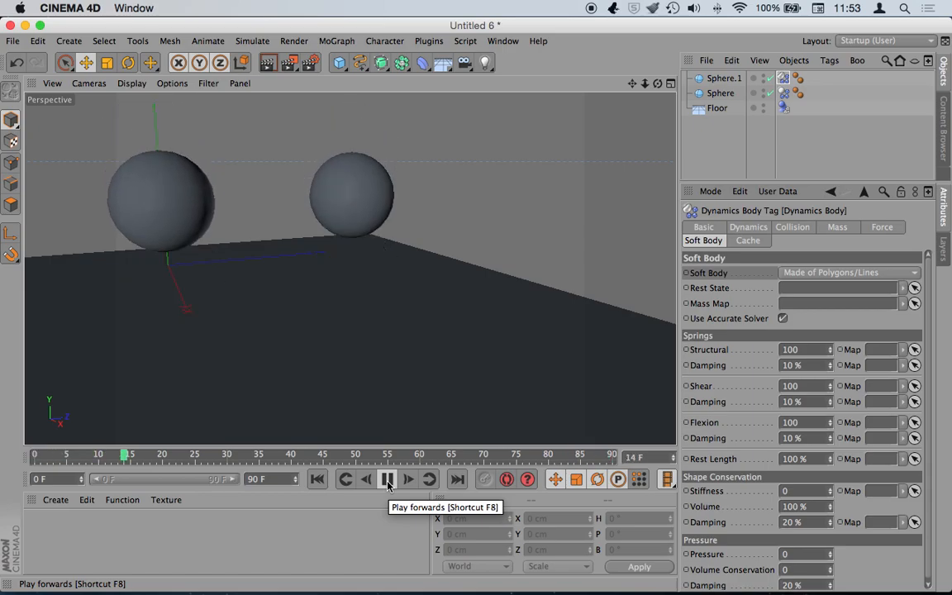
{"action": "left_click", "coordinate": [318, 481]}
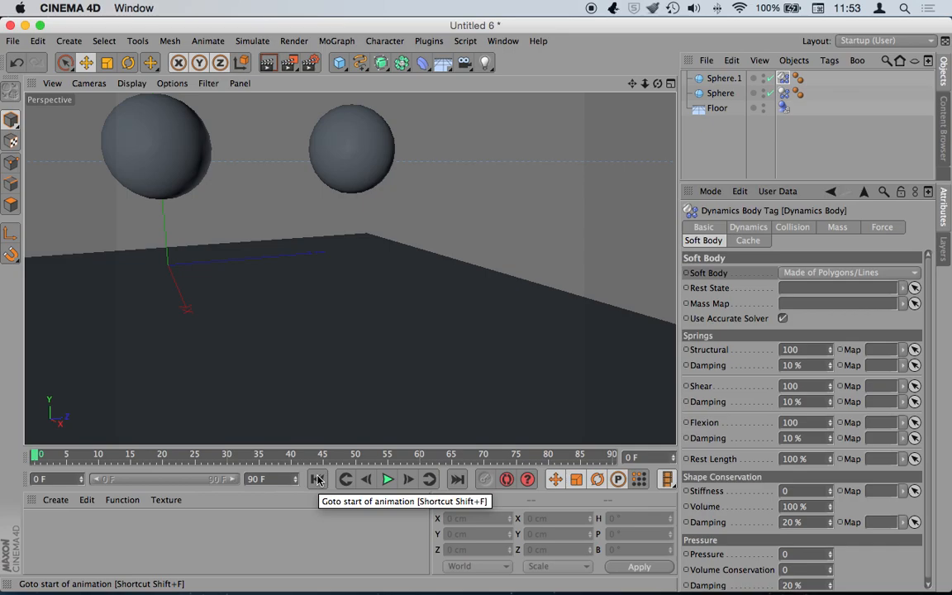
{"action": "left_click", "coordinate": [357, 382]}
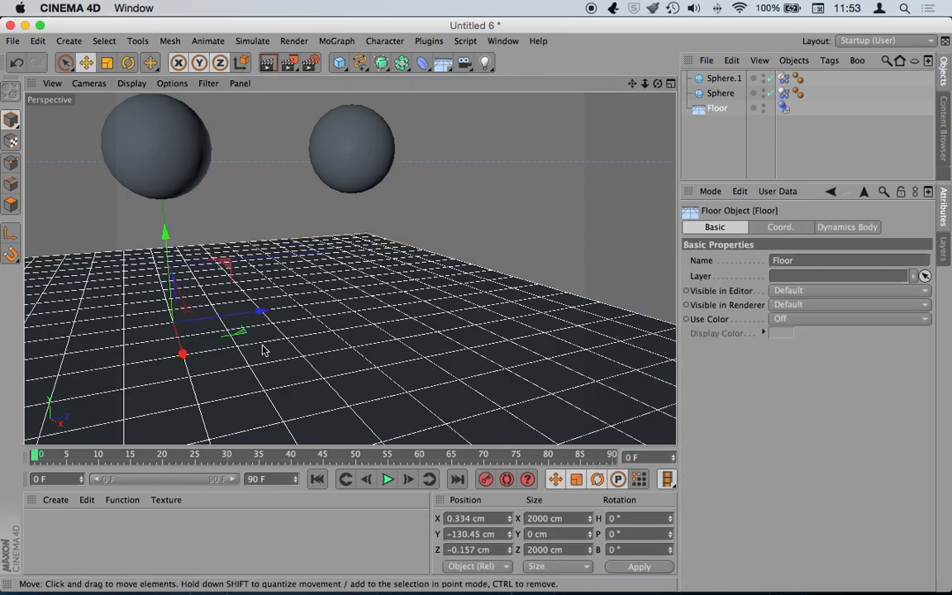
- Pitch the floor to about -12°, preview the spheres rolling downhill, and add a Cube
{"action": "key", "text": "r"}
{"action": "left_click_drag", "start_coordinate": [113, 274], "coordinate": [122, 284]}
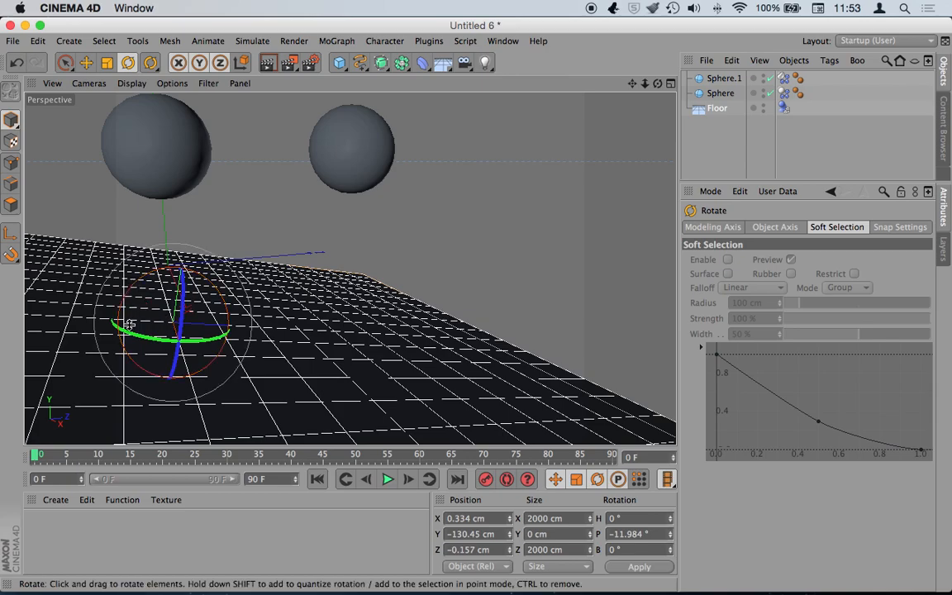
{"action": "left_click", "coordinate": [387, 479]}
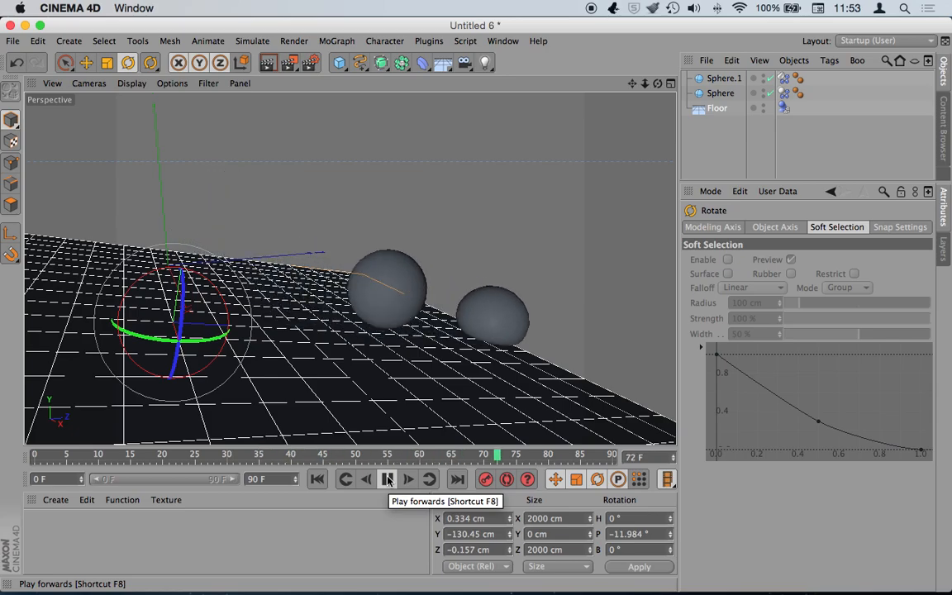
{"action": "left_click", "coordinate": [387, 479]}
{"action": "left_click", "coordinate": [317, 480]}
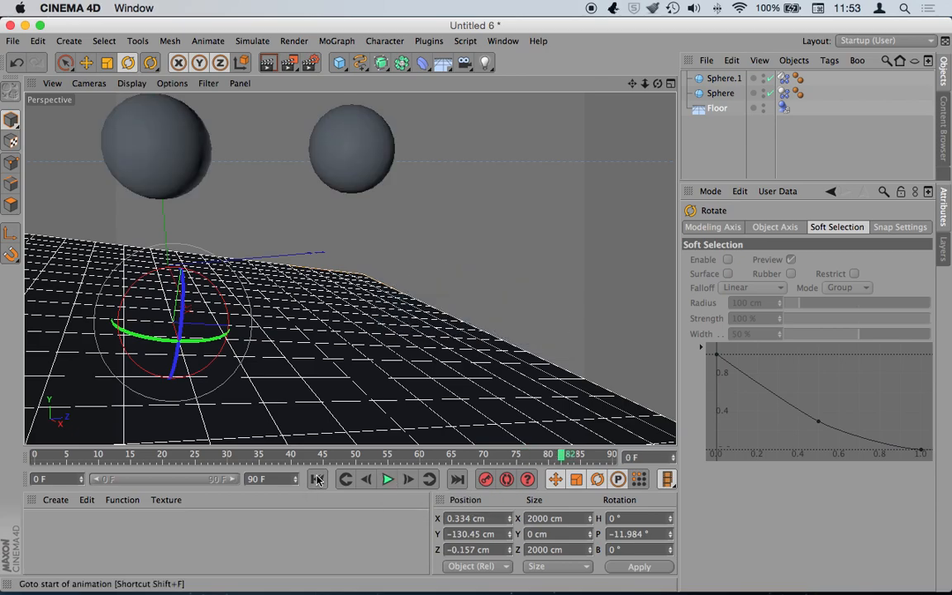
{"action": "left_click_drag", "start_coordinate": [340, 66], "coordinate": [459, 79]}
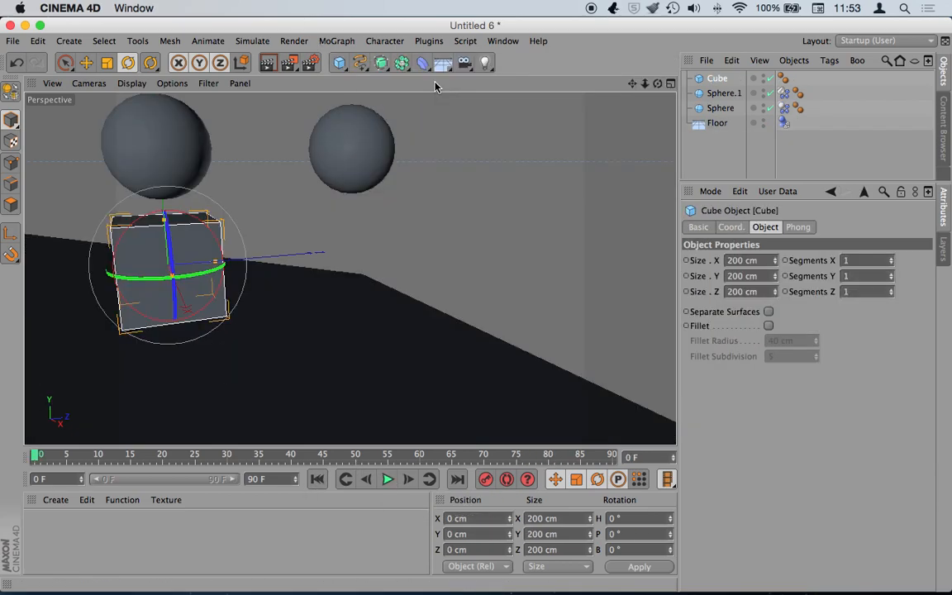
- Move the cube forward and down onto the floor and give it a Rigid Body tag
{"action": "key", "text": "e"}
{"action": "left_click_drag", "start_coordinate": [228, 275], "coordinate": [430, 255]}
{"action": "left_click_drag", "start_coordinate": [379, 165], "coordinate": [380, 194]}
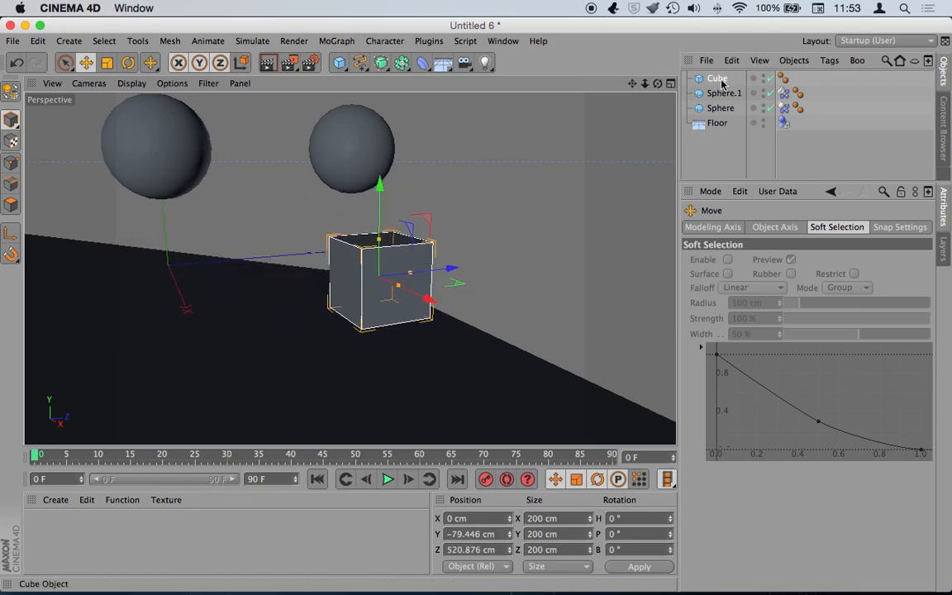
{"action": "right_click", "coordinate": [721, 81]}
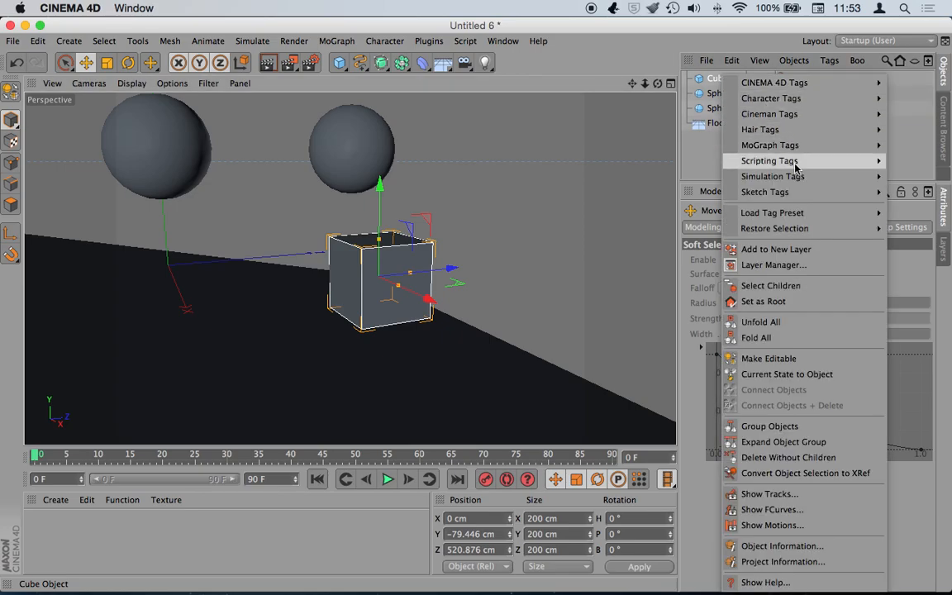
{"action": "mouse_move", "coordinate": [795, 181]}
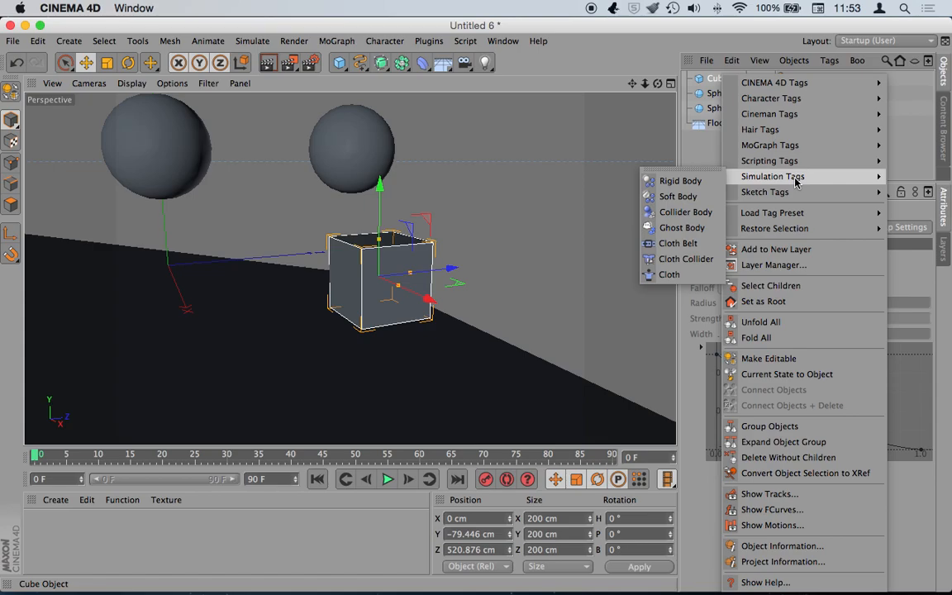
{"action": "left_click", "coordinate": [690, 183]}
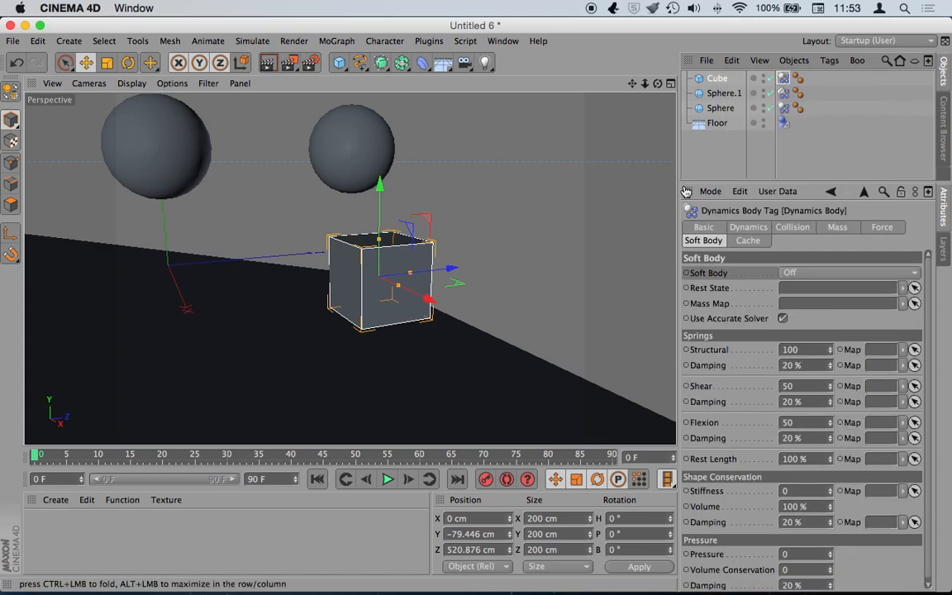
- Preview the cube tumbling down the tilted floor, then rewind to frame 0
{"action": "left_click", "coordinate": [385, 479]}
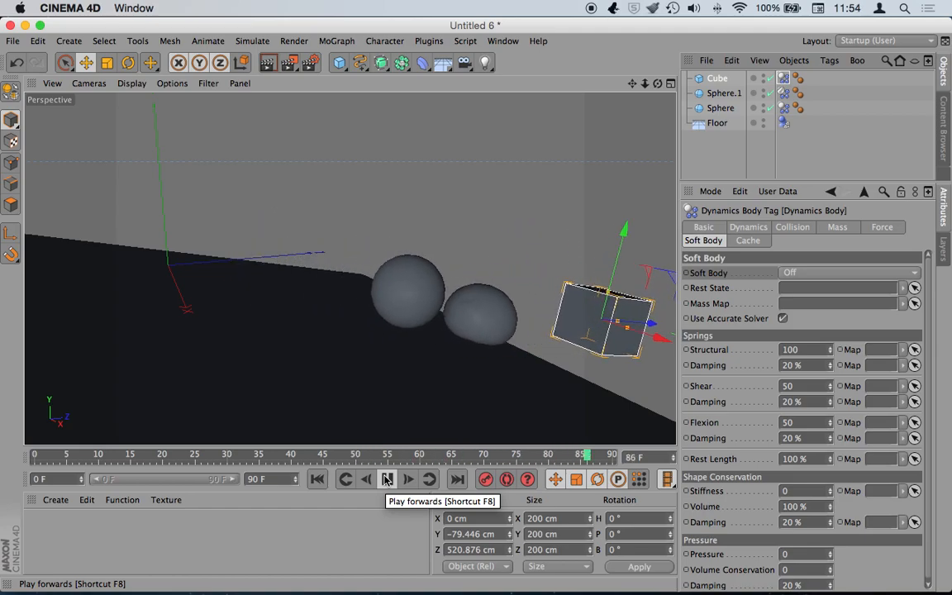
{"action": "left_click", "coordinate": [387, 479]}
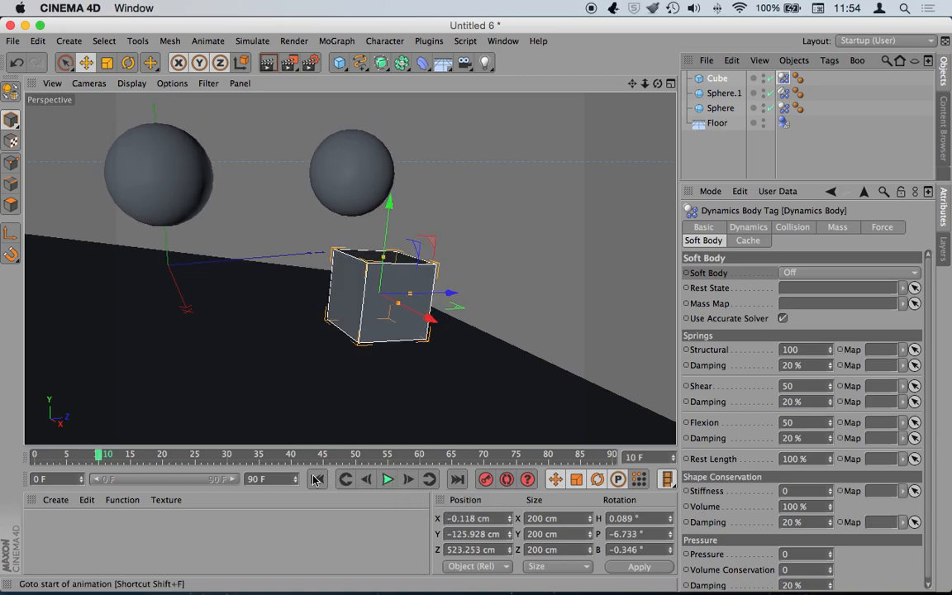
{"action": "left_click", "coordinate": [315, 480]}
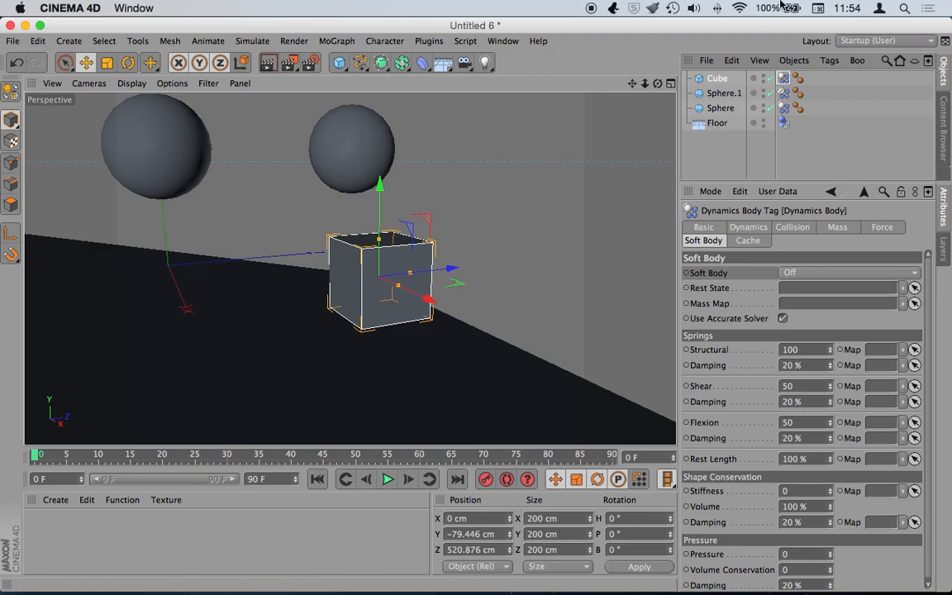
- Extend the animation end and preview range to 300 frames
{"action": "left_click", "coordinate": [722, 96]}
{"action": "left_click", "coordinate": [783, 94]}
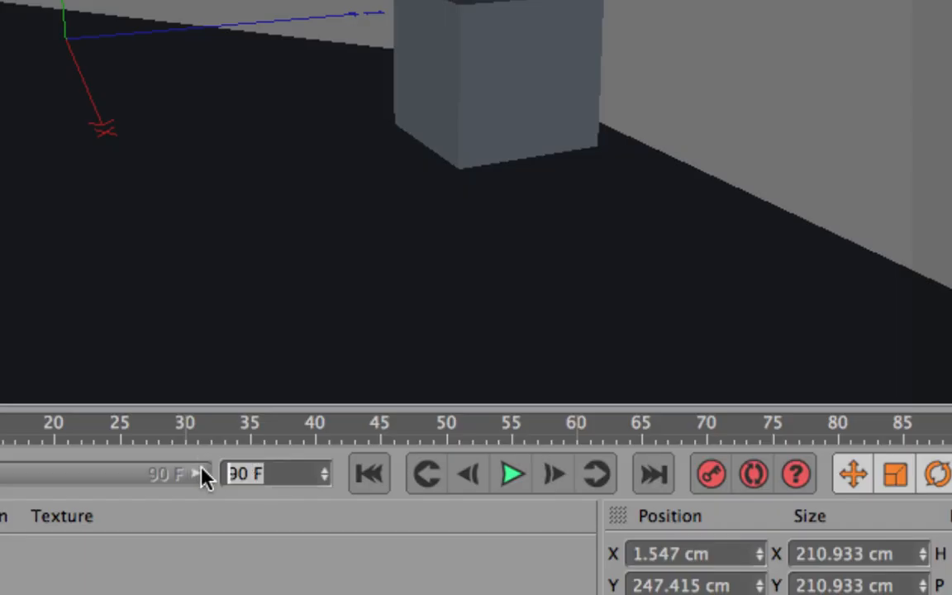
{"action": "type", "text": "300"}
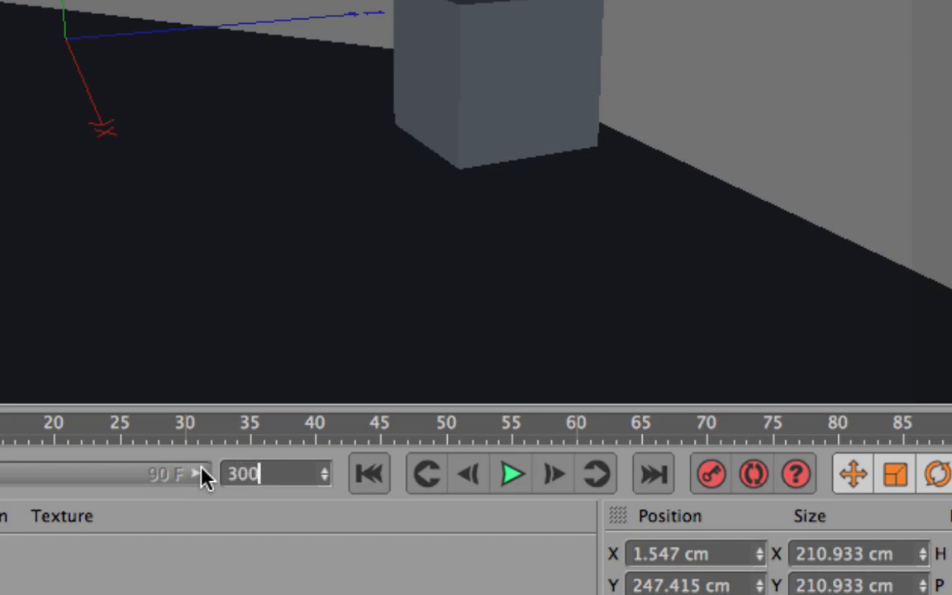
{"action": "key", "text": "Return"}
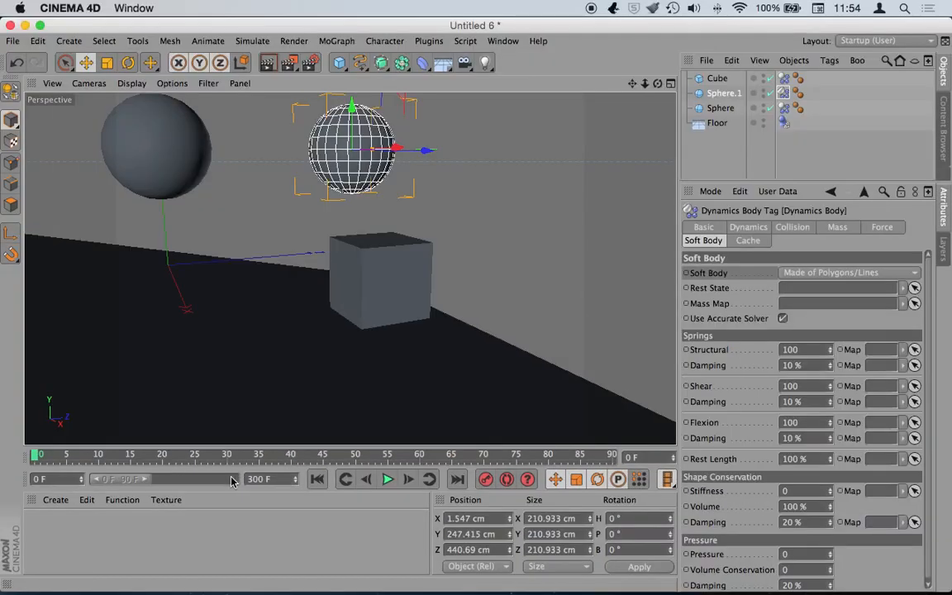
{"action": "left_click_drag", "start_coordinate": [144, 478], "coordinate": [250, 467]}
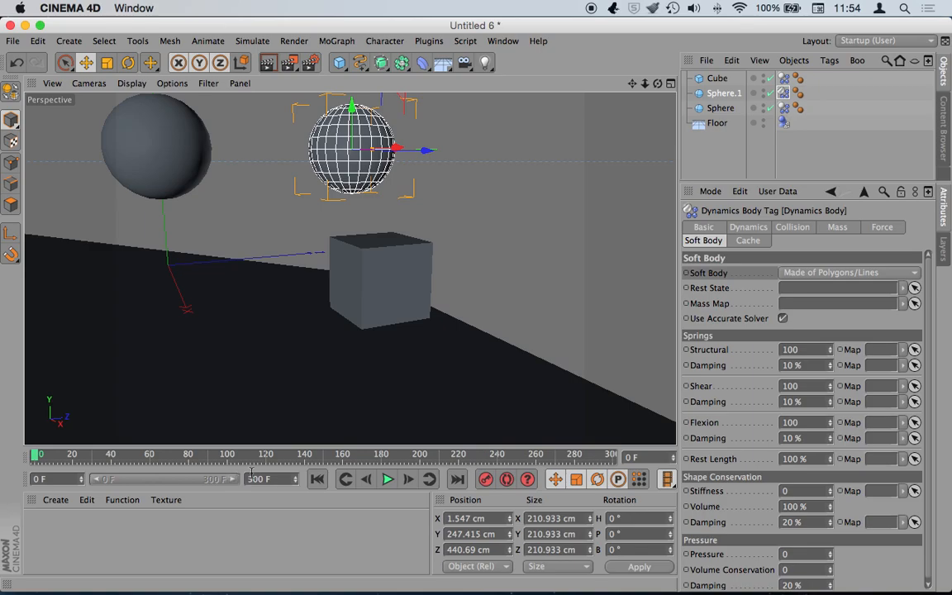
- Level the floor to 0° pitch and raise the cube above it
{"action": "left_click", "coordinate": [496, 393]}
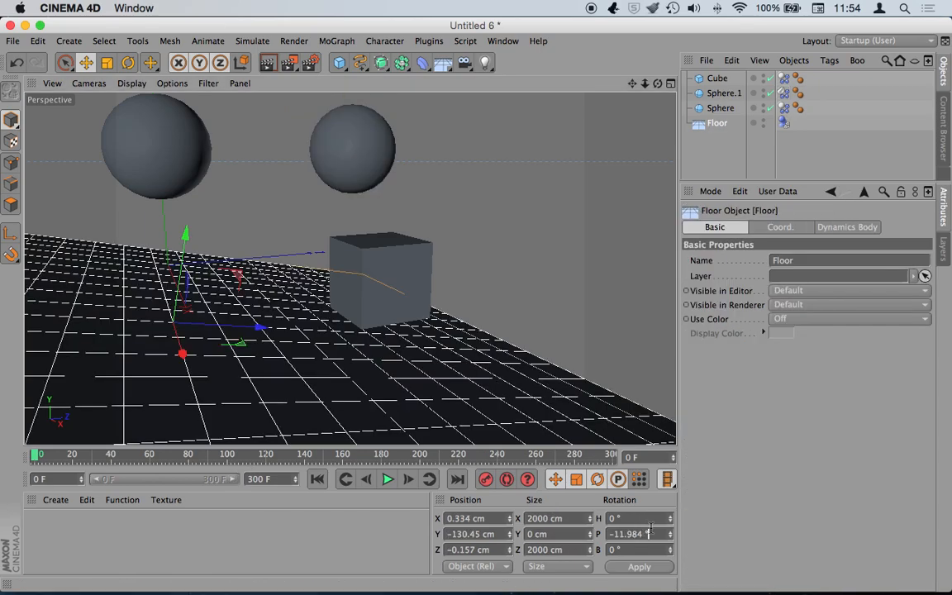
{"action": "key", "text": "Return"}
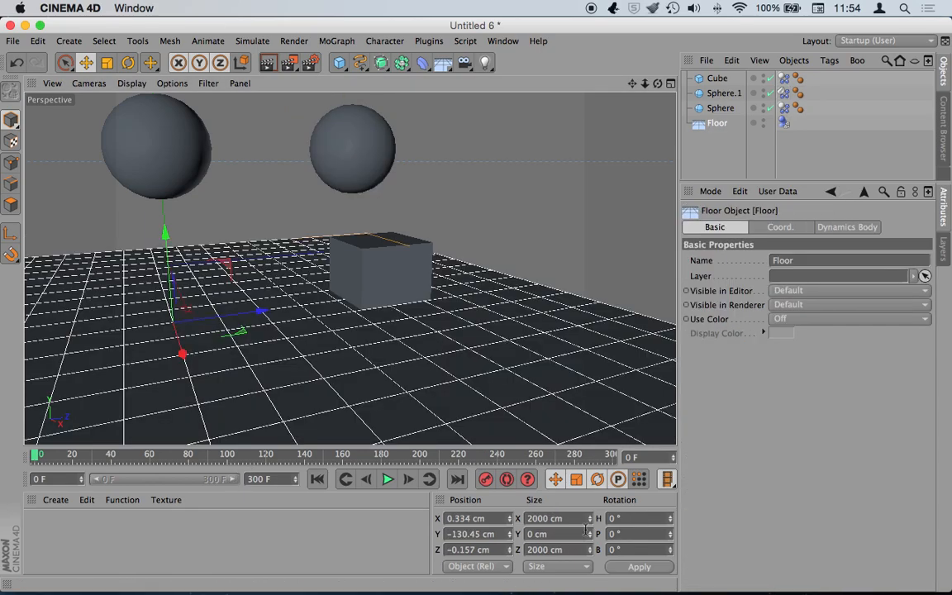
{"action": "left_click", "coordinate": [725, 80]}
{"action": "left_click_drag", "start_coordinate": [380, 181], "coordinate": [380, 150]}
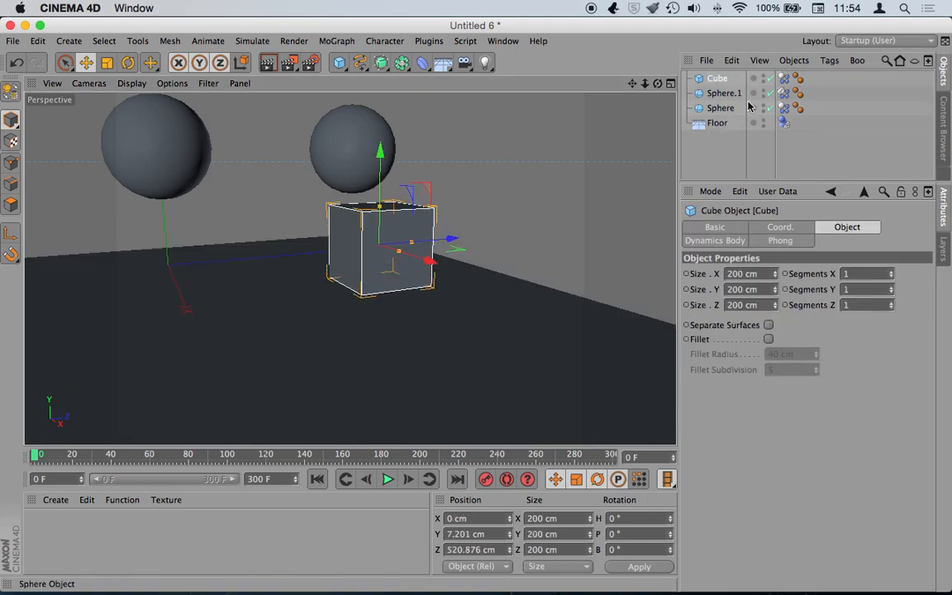
- Raise both spheres to Y 449.192 cm and shift the cube to X 250.778 cm
{"action": "left_click_drag", "start_coordinate": [740, 111], "coordinate": [694, 96]}
{"action": "left_click_drag", "start_coordinate": [262, 126], "coordinate": [263, 34]}
{"action": "left_click_drag", "start_coordinate": [644, 84], "coordinate": [687, 83]}
{"action": "left_click", "coordinate": [379, 272]}
{"action": "left_click_drag", "start_coordinate": [393, 282], "coordinate": [442, 321]}
{"action": "left_click_drag", "start_coordinate": [658, 83], "coordinate": [695, 73]}
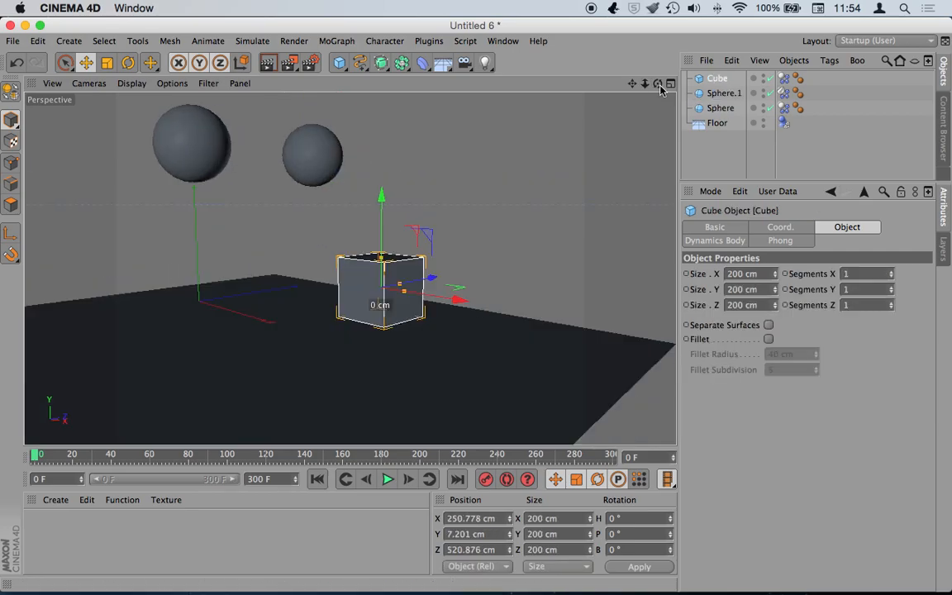
- Set the cube's Soft Body to Off and preview the simulation
{"action": "left_click", "coordinate": [783, 78]}
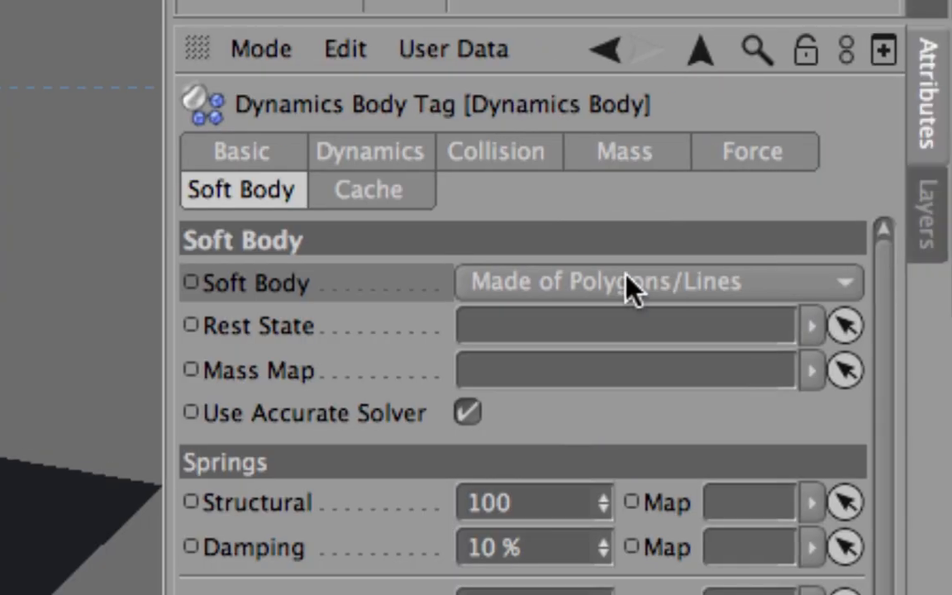
{"action": "left_click", "coordinate": [626, 283]}
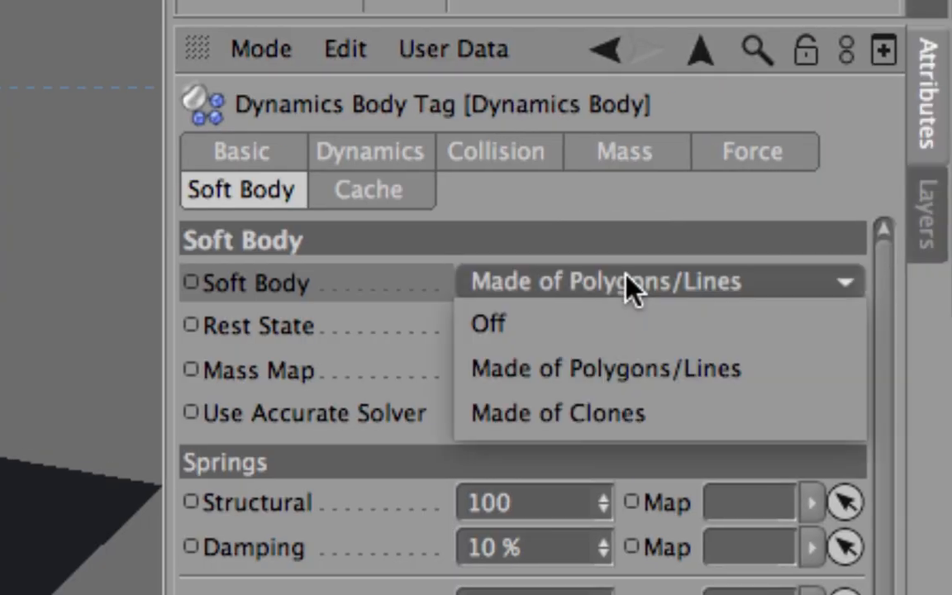
{"action": "left_click", "coordinate": [584, 334]}
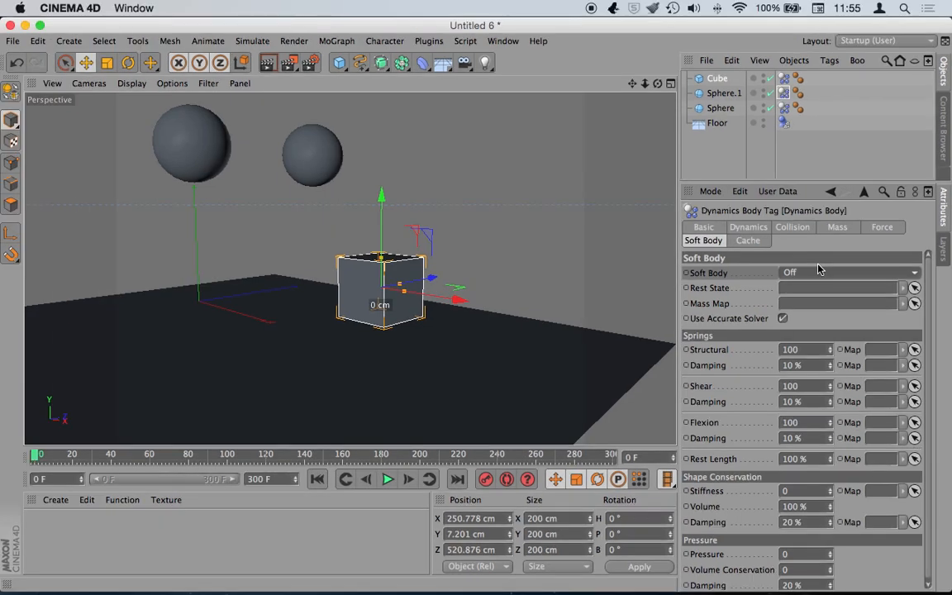
{"action": "left_click", "coordinate": [388, 480]}
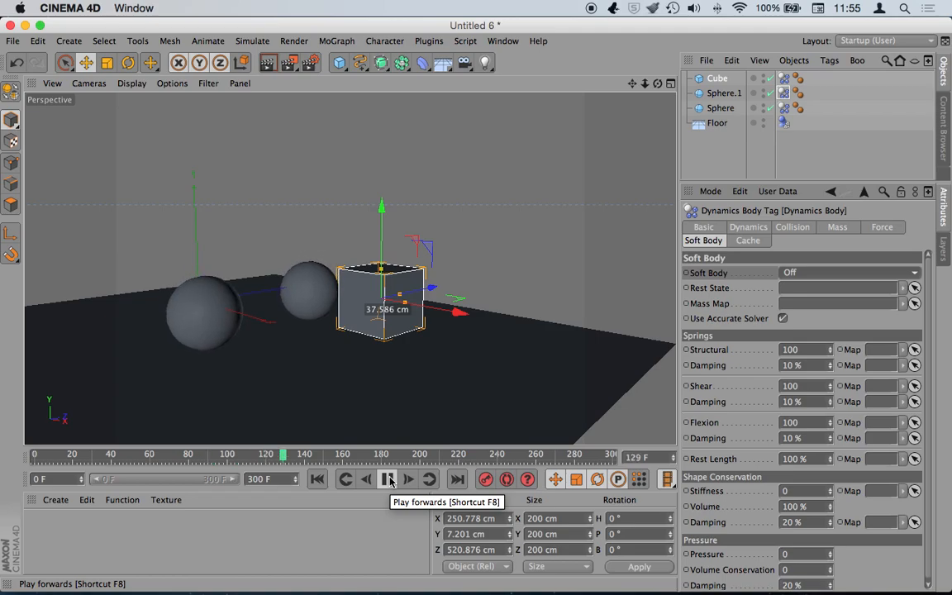
{"action": "left_click", "coordinate": [389, 479]}
{"action": "left_click", "coordinate": [317, 479]}
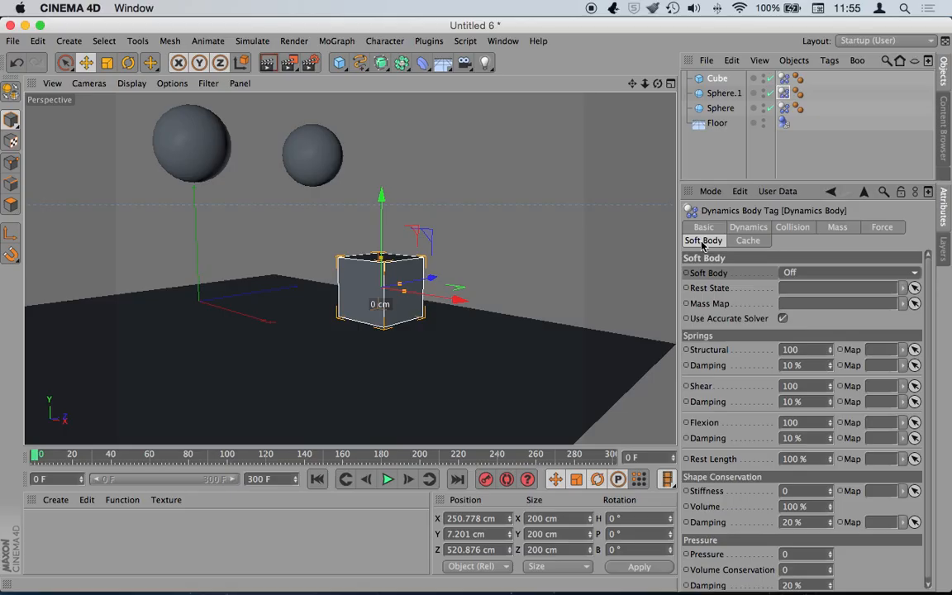
- Stop playback at frame 42, keyframe Soft Body as Off, and step to frame 43
{"action": "left_click", "coordinate": [387, 480]}
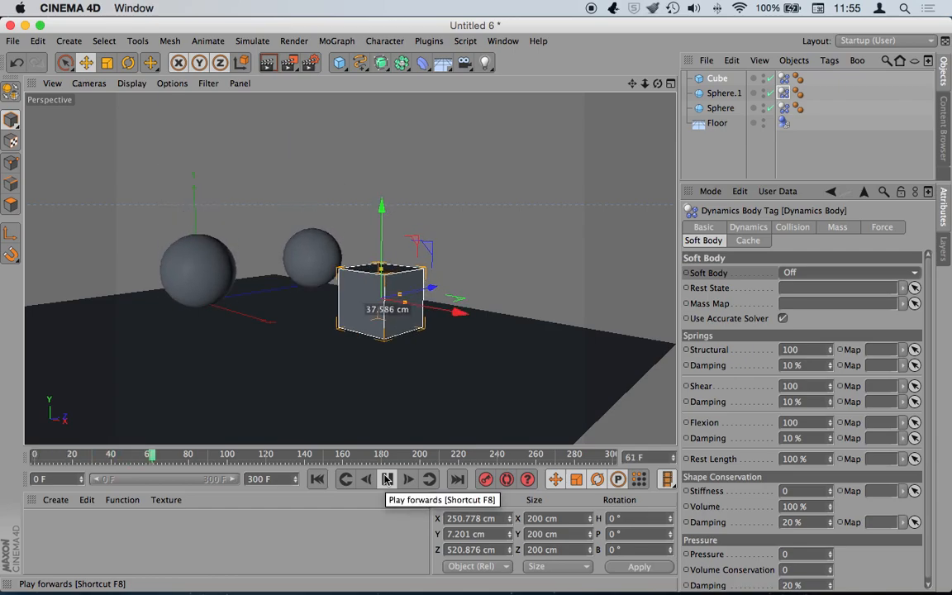
{"action": "left_click", "coordinate": [386, 480]}
{"action": "left_click", "coordinate": [318, 480]}
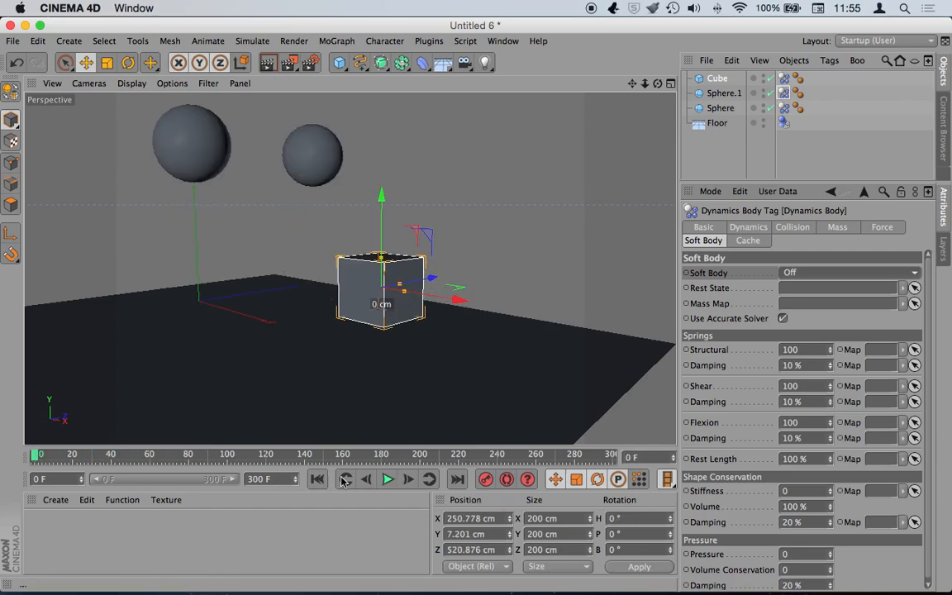
{"action": "left_click", "coordinate": [387, 480]}
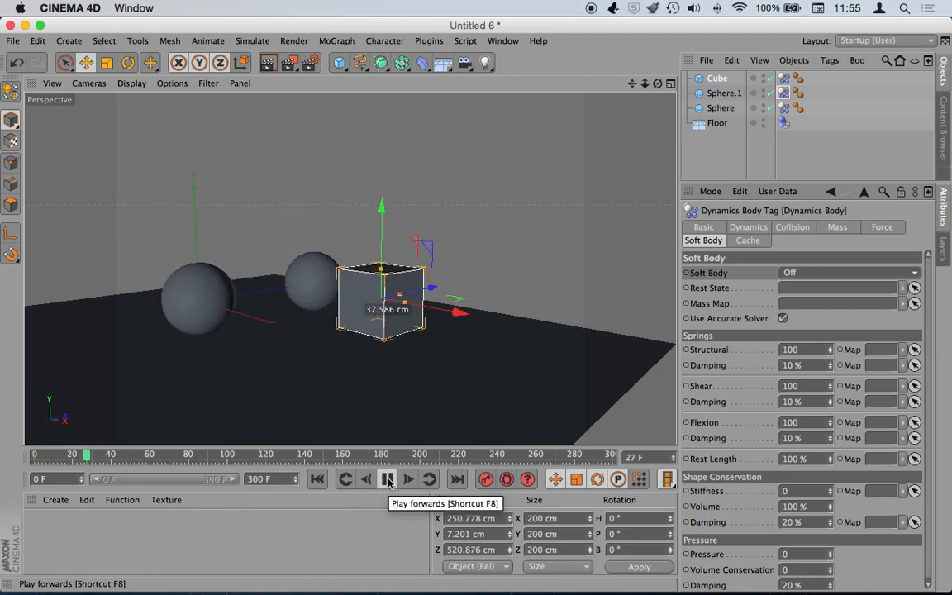
{"action": "left_click", "coordinate": [388, 480]}
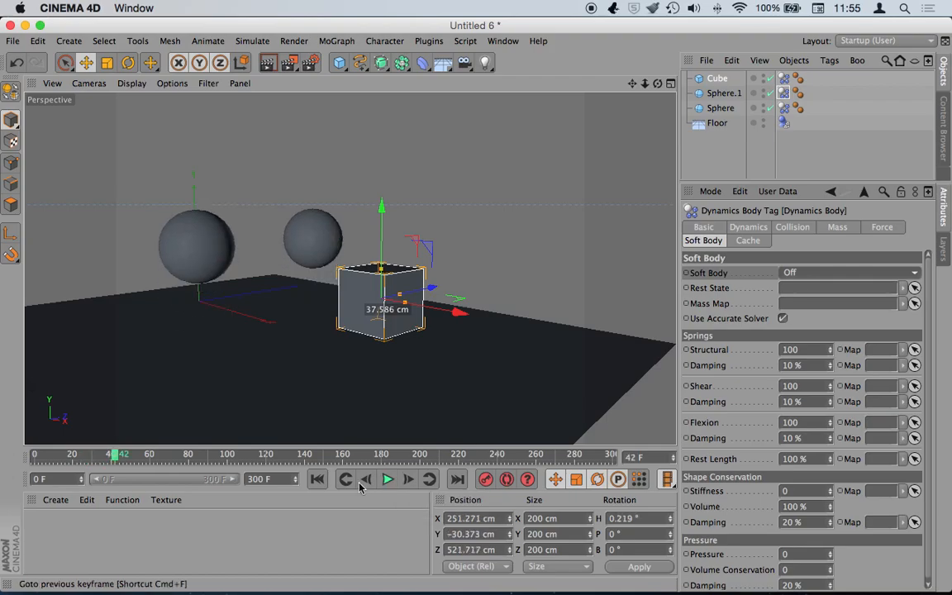
{"action": "left_click", "coordinate": [315, 479]}
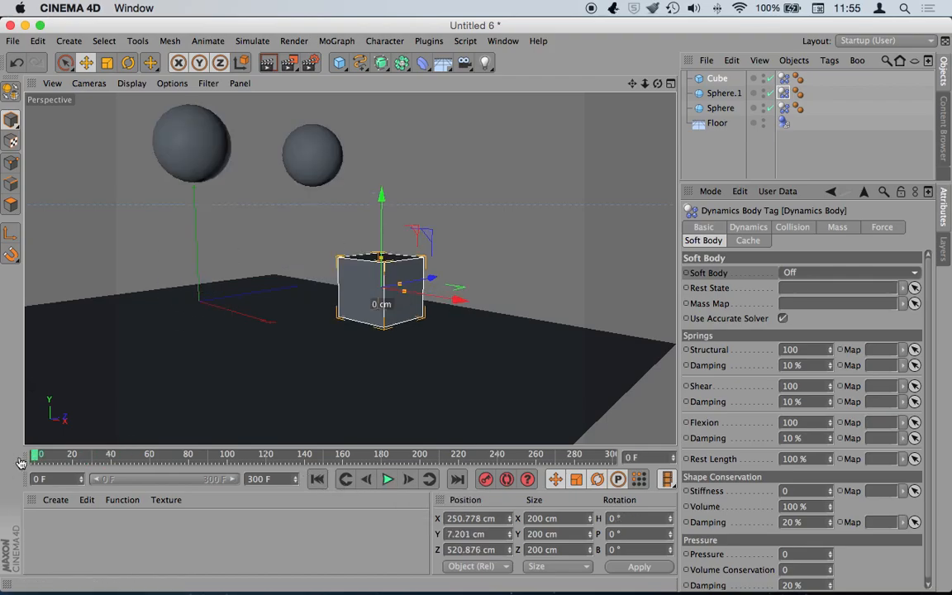
{"action": "left_click", "coordinate": [388, 480]}
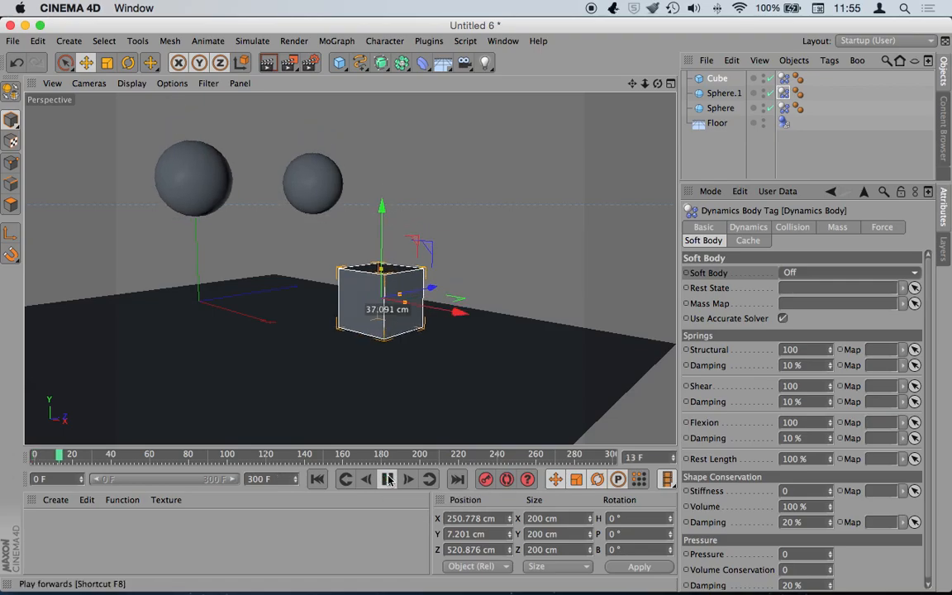
{"action": "left_click", "coordinate": [388, 480]}
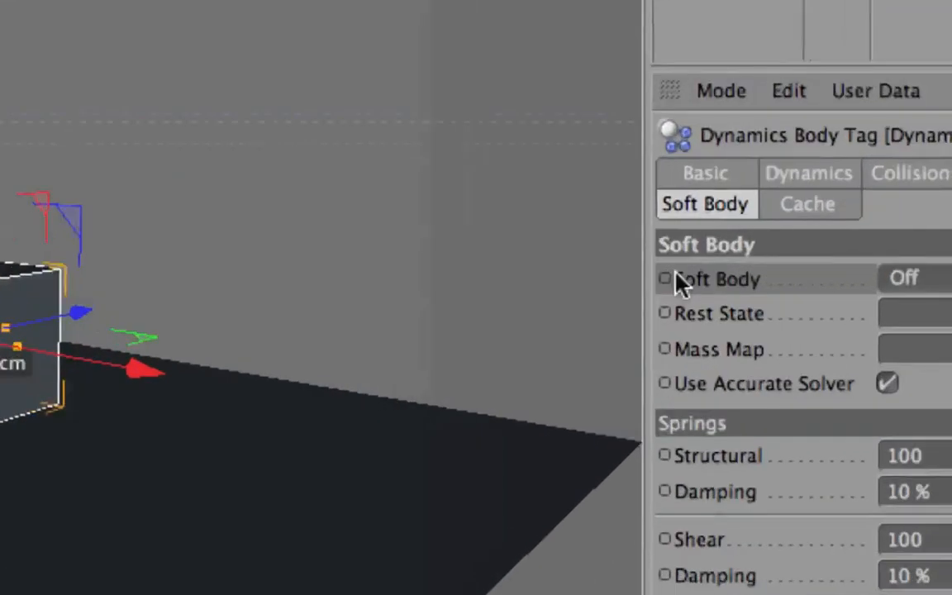
{"action": "left_click", "coordinate": [664, 279]}
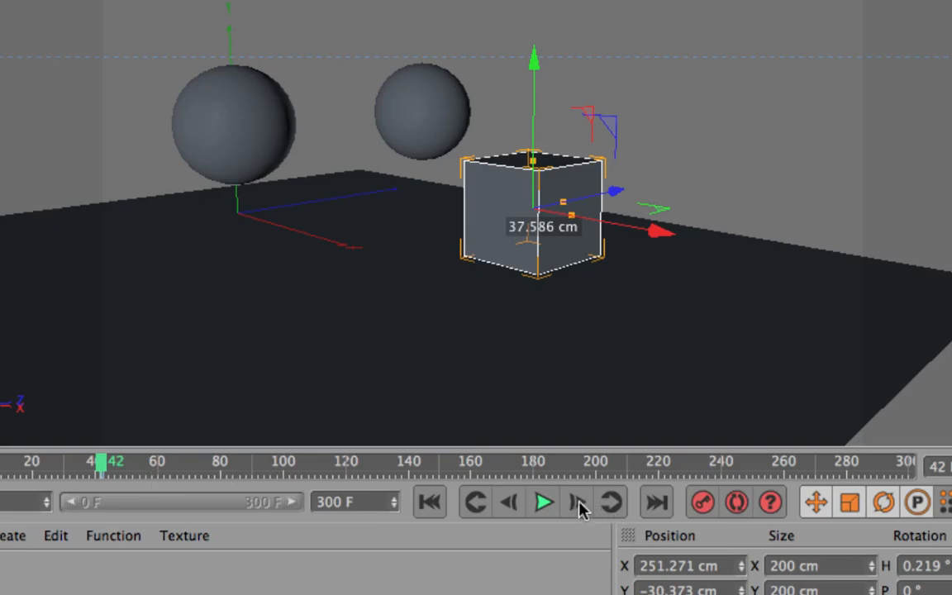
{"action": "left_click", "coordinate": [581, 506]}
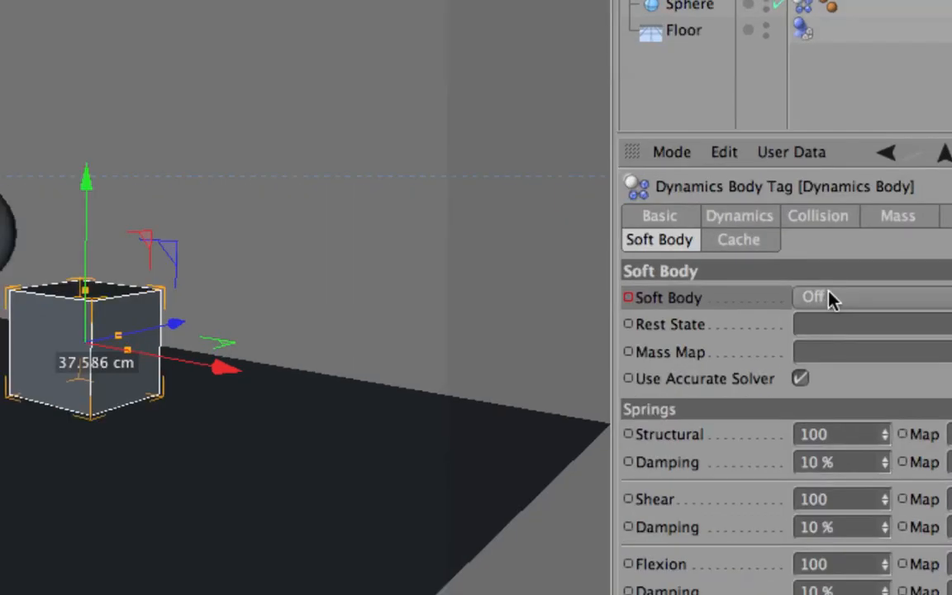
- At frame 43, keyframe Soft Body as Made of Polygons/Lines and test playback
{"action": "left_click", "coordinate": [799, 273]}
{"action": "left_click", "coordinate": [856, 369]}
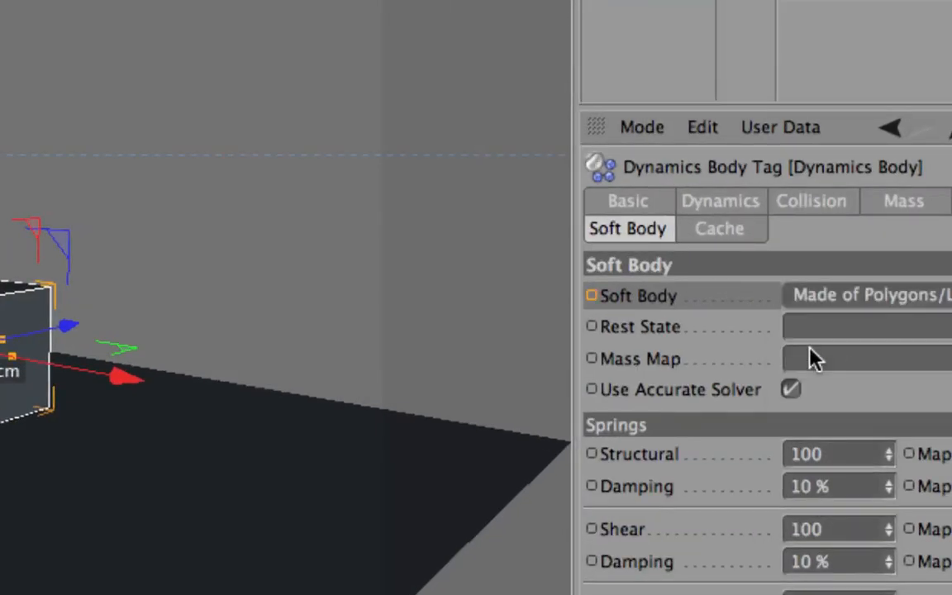
{"action": "left_click", "coordinate": [592, 296]}
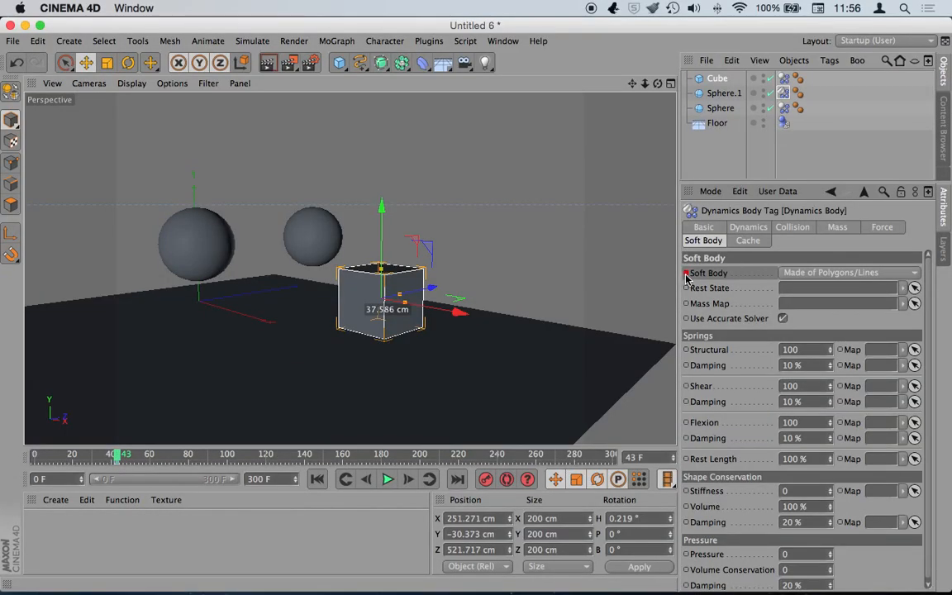
{"action": "left_click", "coordinate": [319, 480]}
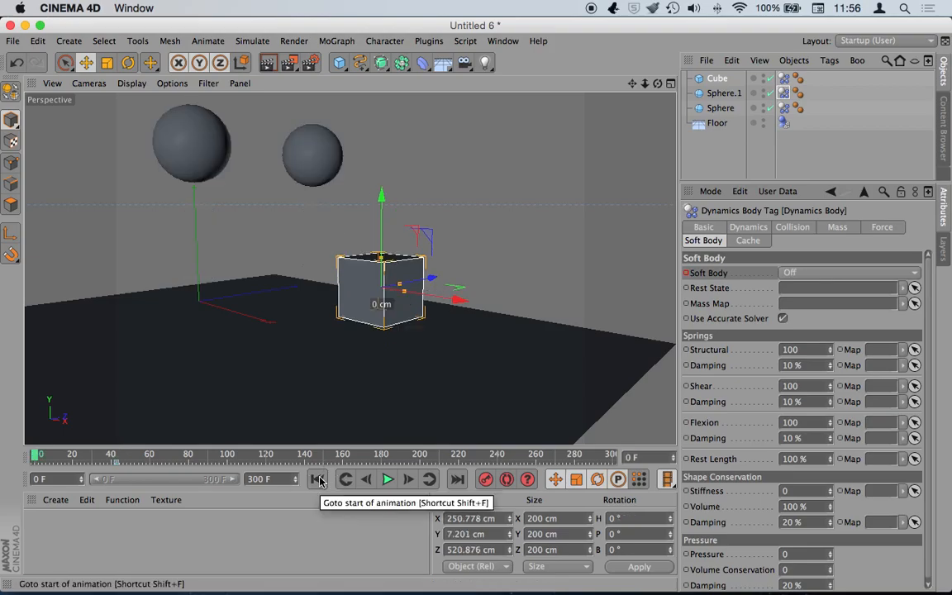
{"action": "left_click", "coordinate": [388, 479]}
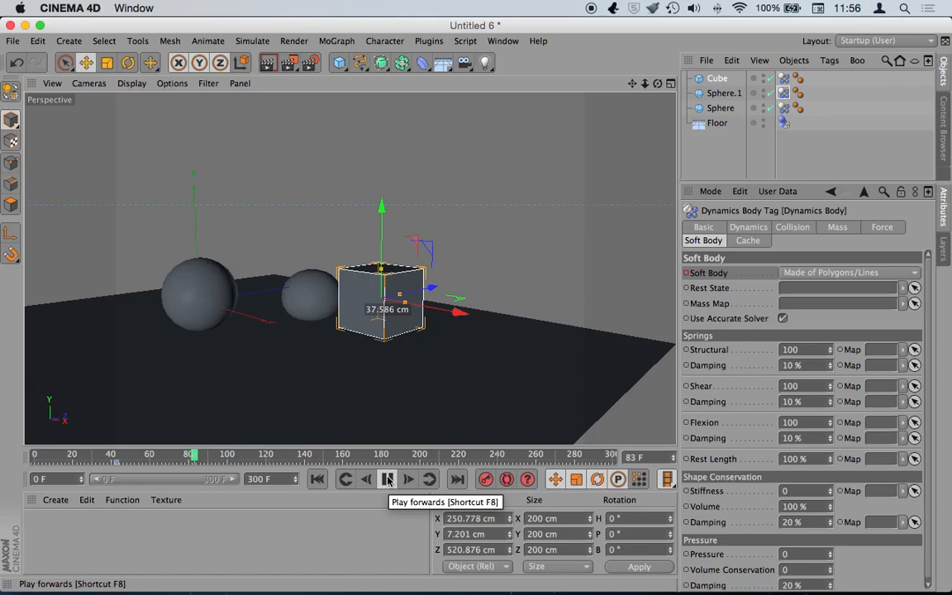
{"action": "left_click", "coordinate": [388, 479]}
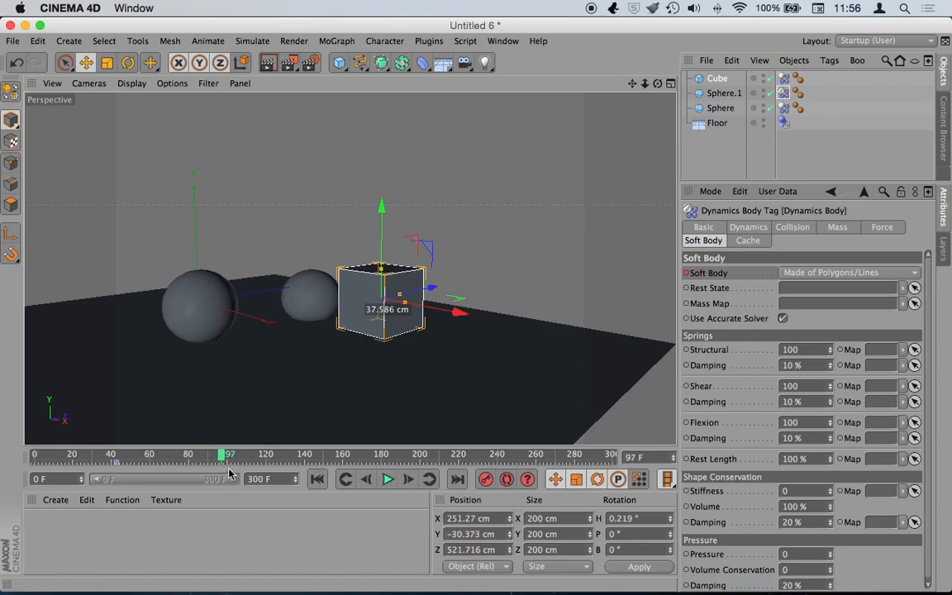
- At frame 60, set Soft Body back to Off and replay from the start
{"action": "left_click", "coordinate": [147, 457]}
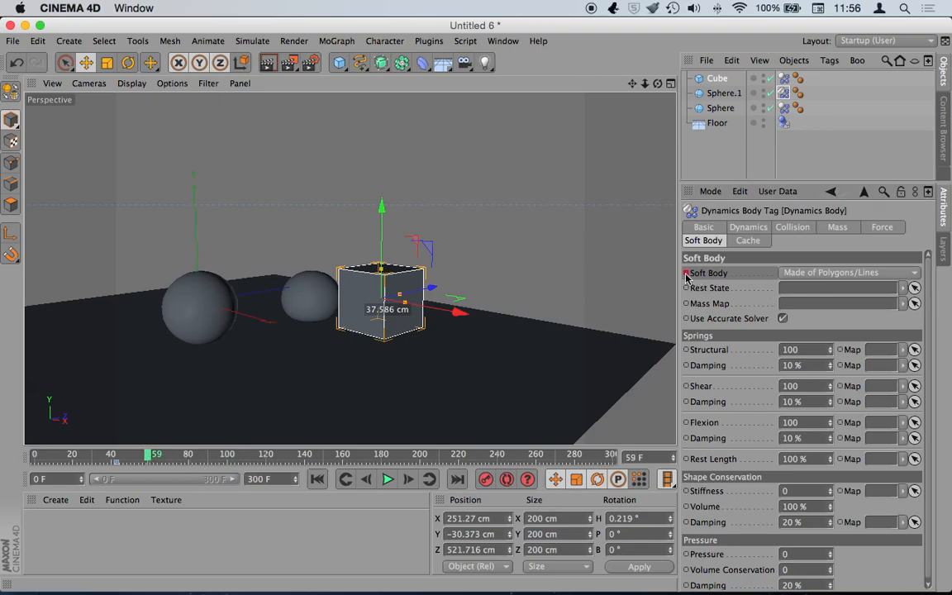
{"action": "key", "text": "g"}
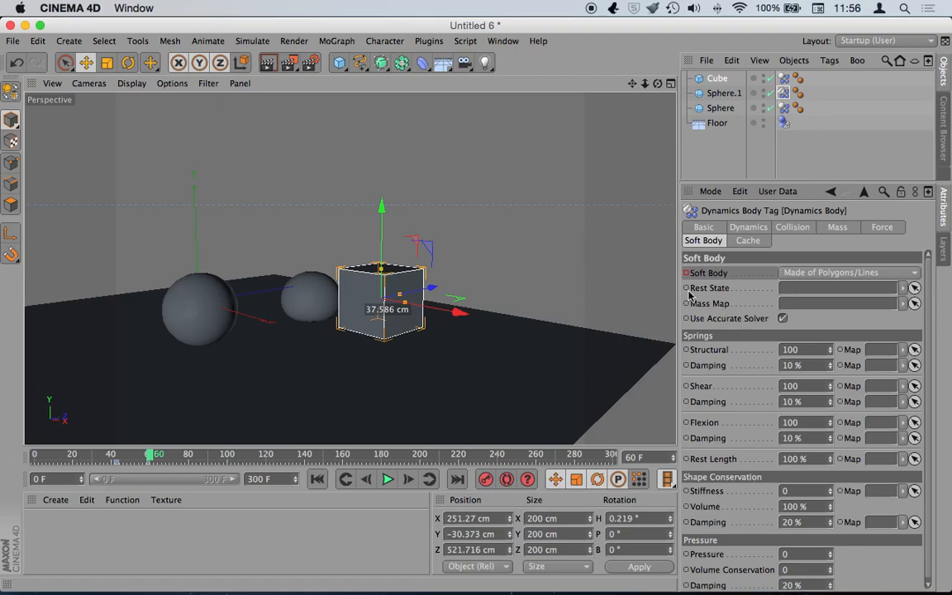
{"action": "left_click", "coordinate": [804, 276]}
{"action": "left_click", "coordinate": [731, 286]}
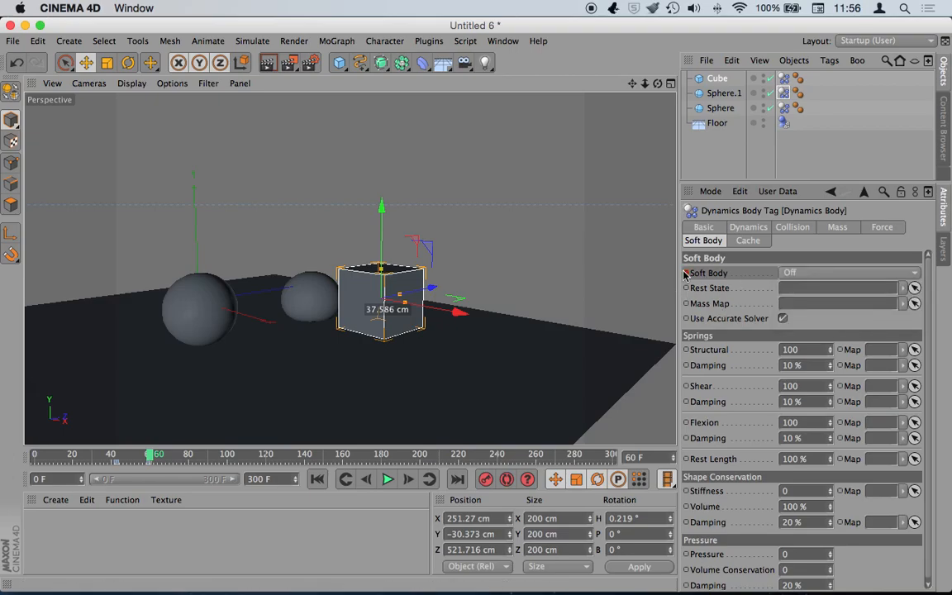
{"action": "left_click", "coordinate": [317, 480]}
{"action": "left_click", "coordinate": [387, 479]}
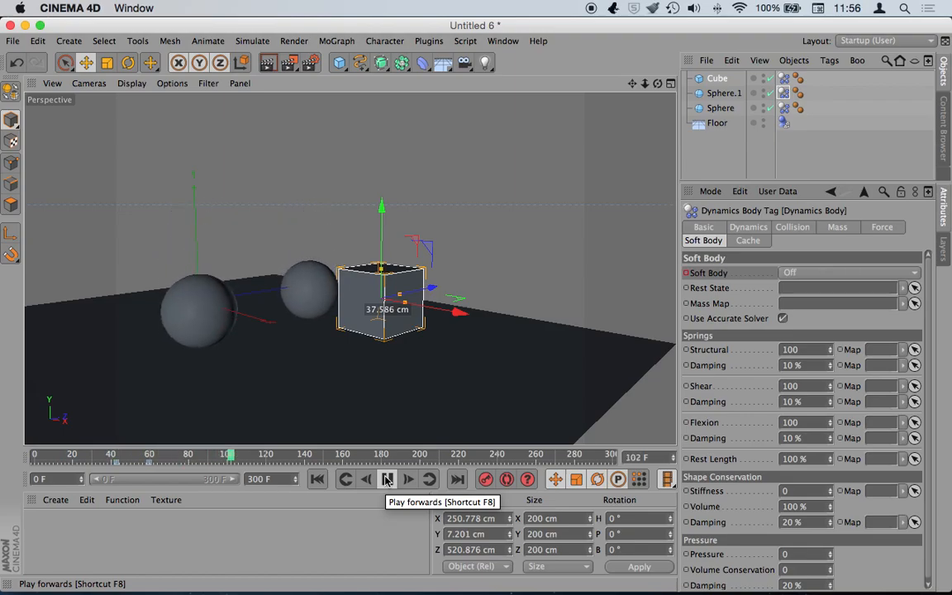
{"action": "left_click", "coordinate": [387, 479]}
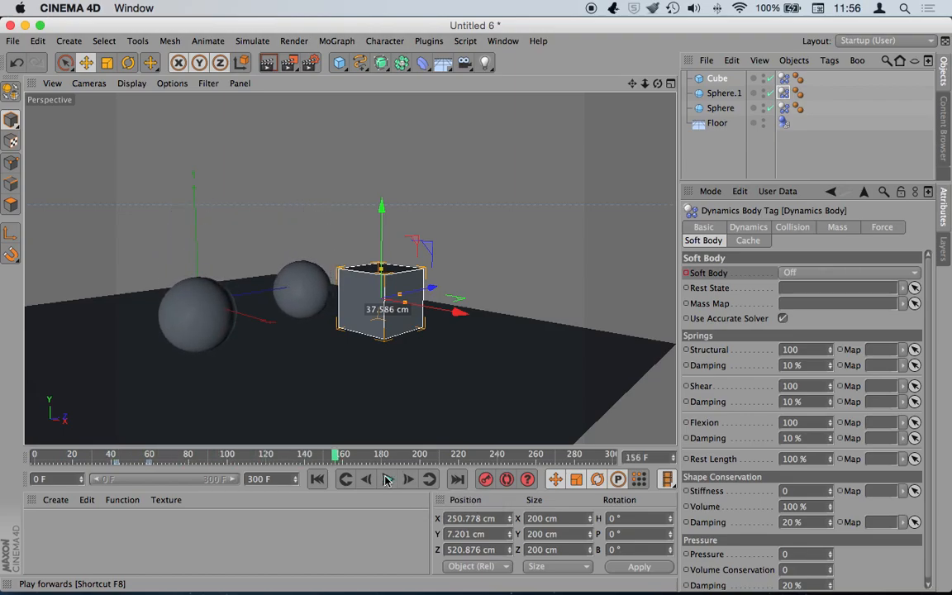
- Replay to check the switch around frame 43, then select both Soft Body keyframes
{"action": "left_click_drag", "start_coordinate": [318, 455], "coordinate": [58, 473]}
{"action": "left_click", "coordinate": [317, 479]}
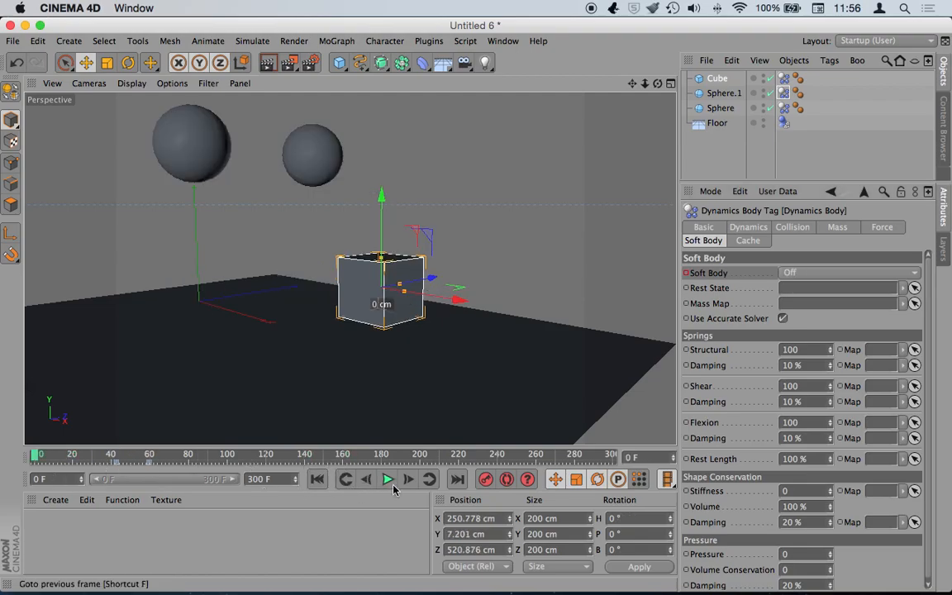
{"action": "left_click", "coordinate": [388, 479]}
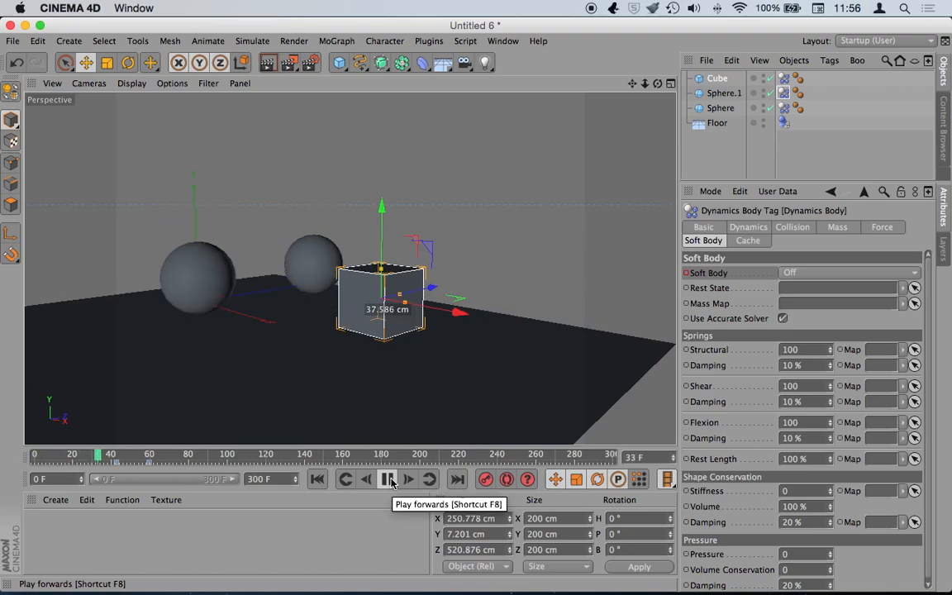
{"action": "left_click", "coordinate": [391, 481]}
{"action": "left_click", "coordinate": [391, 482]}
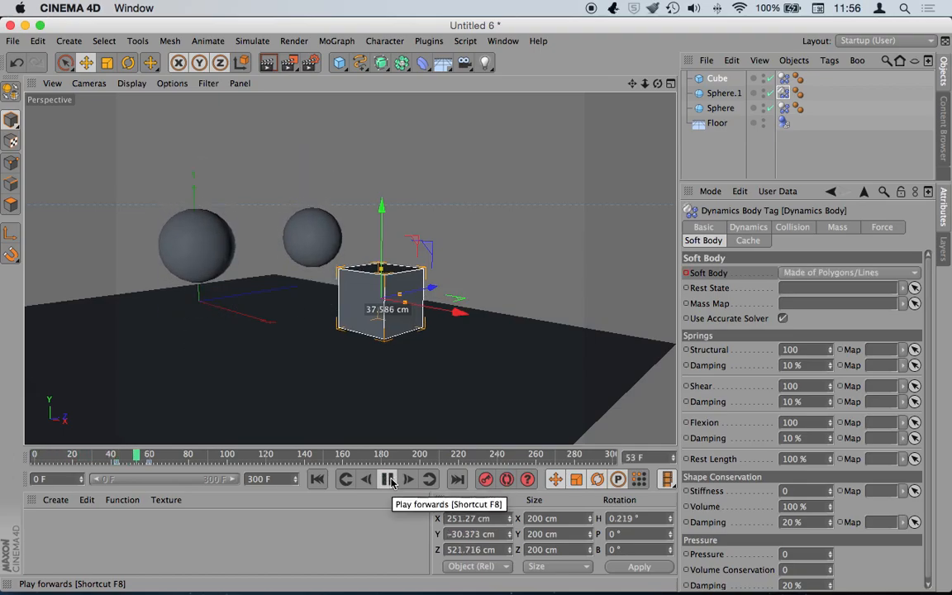
{"action": "left_click", "coordinate": [390, 481]}
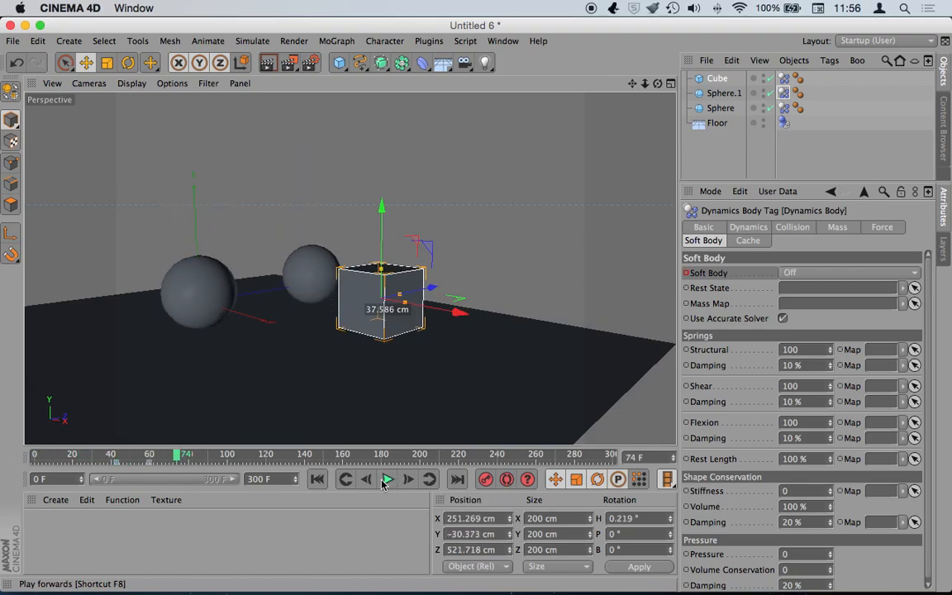
{"action": "left_click_drag", "start_coordinate": [139, 471], "coordinate": [35, 460]}
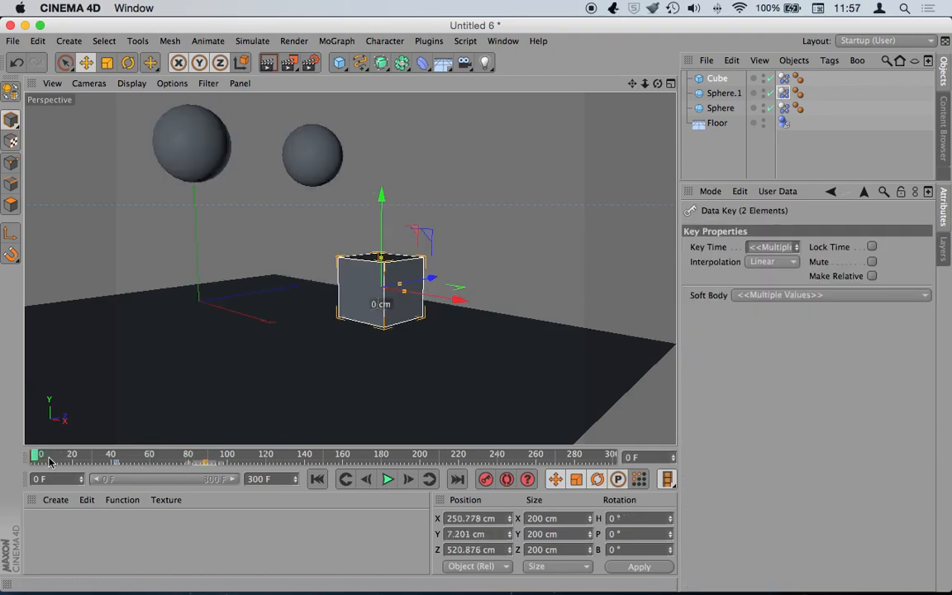
- Shift the selected Soft Body keys to frame 120 and replay from the start
{"action": "left_click", "coordinate": [387, 481]}
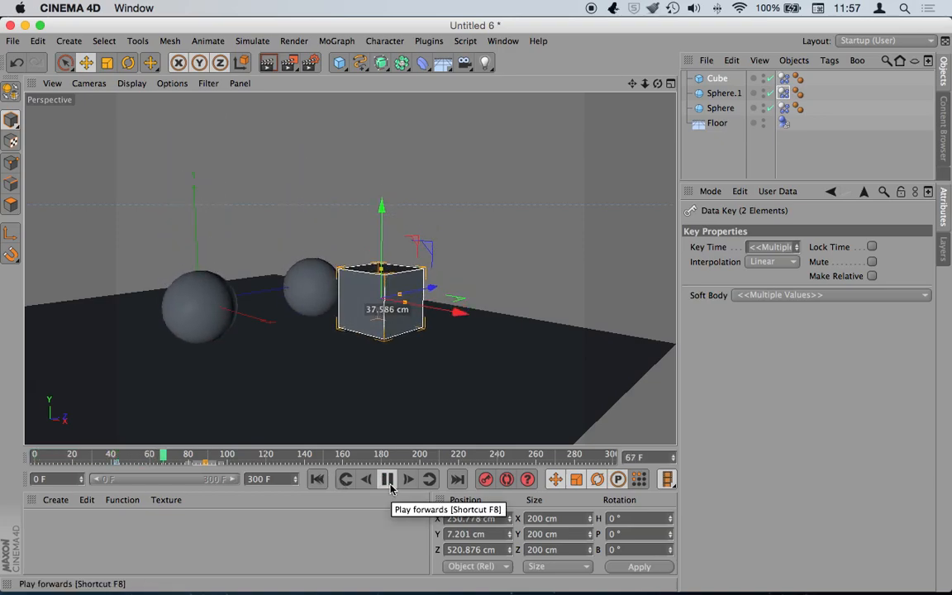
{"action": "left_click", "coordinate": [388, 480]}
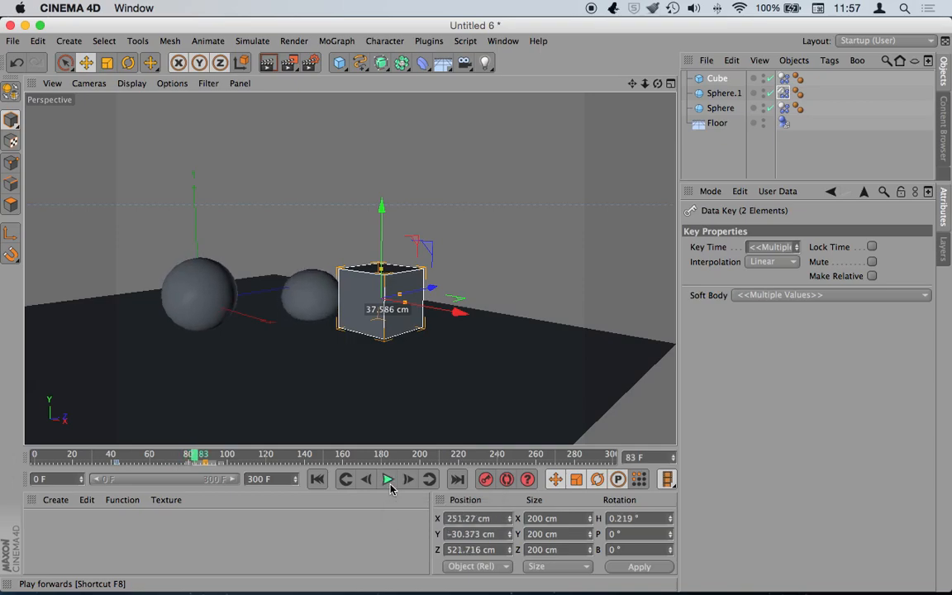
{"action": "left_click_drag", "start_coordinate": [216, 462], "coordinate": [273, 463]}
{"action": "left_click", "coordinate": [317, 481]}
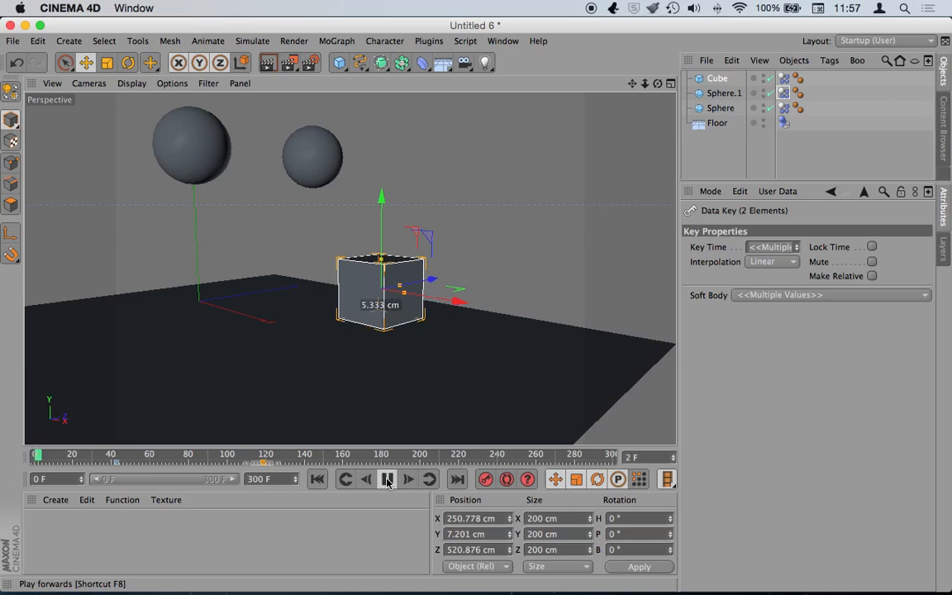
{"action": "left_click", "coordinate": [388, 480]}
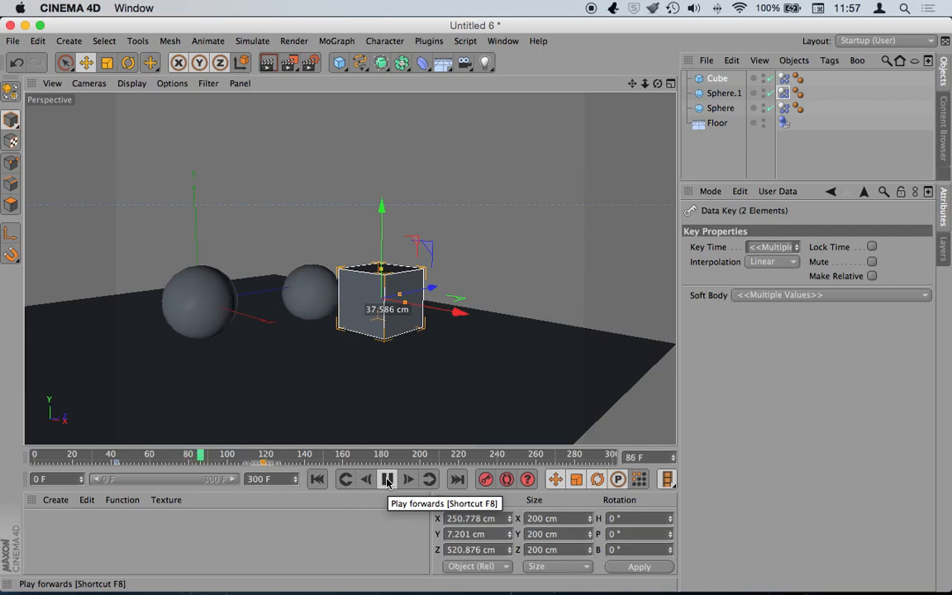
{"action": "left_click", "coordinate": [387, 481]}
- Move the keys back to about frame 92 and replay to check the timing
{"action": "left_click_drag", "start_coordinate": [264, 462], "coordinate": [213, 463]}
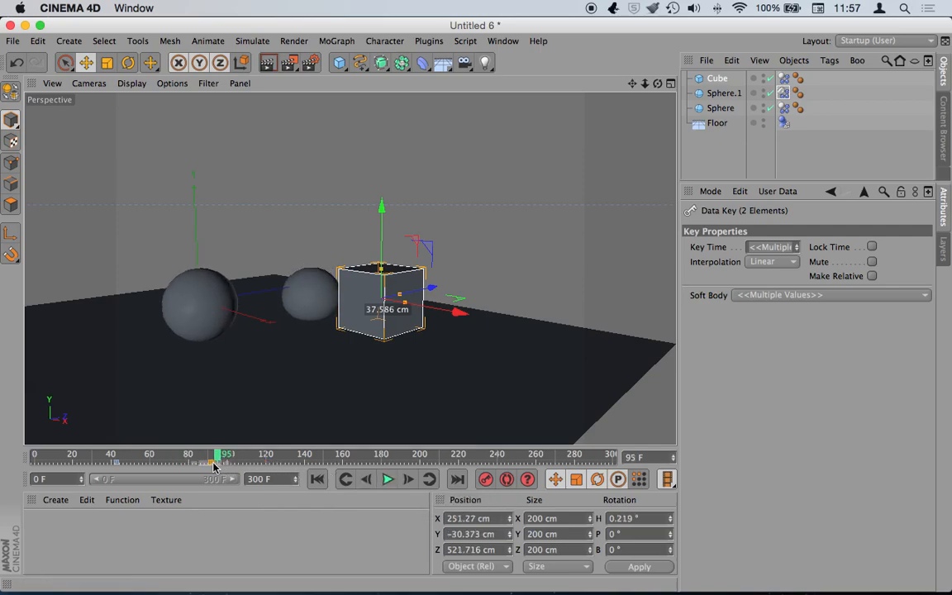
{"action": "left_click", "coordinate": [316, 480]}
{"action": "left_click", "coordinate": [388, 479]}
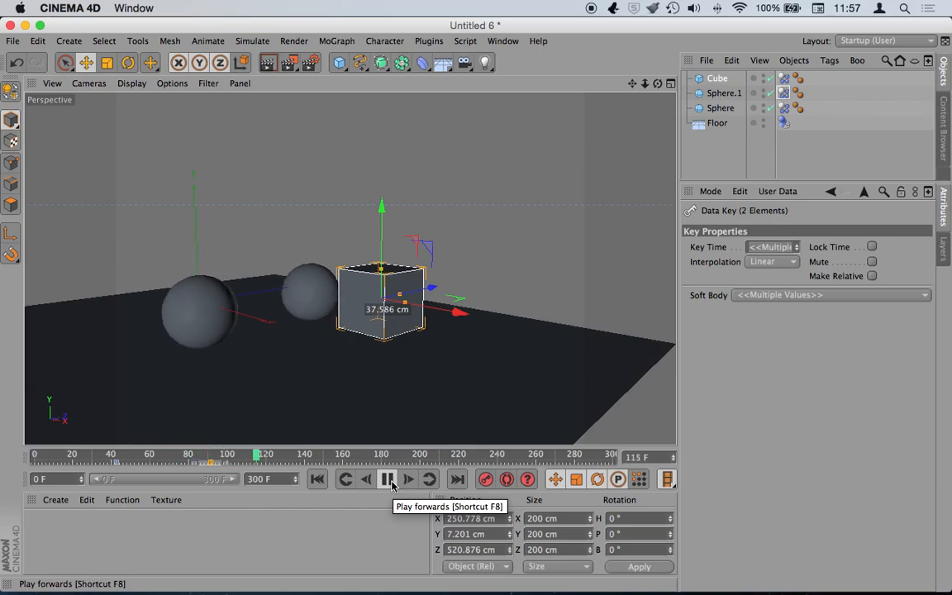
{"action": "left_click", "coordinate": [388, 480]}
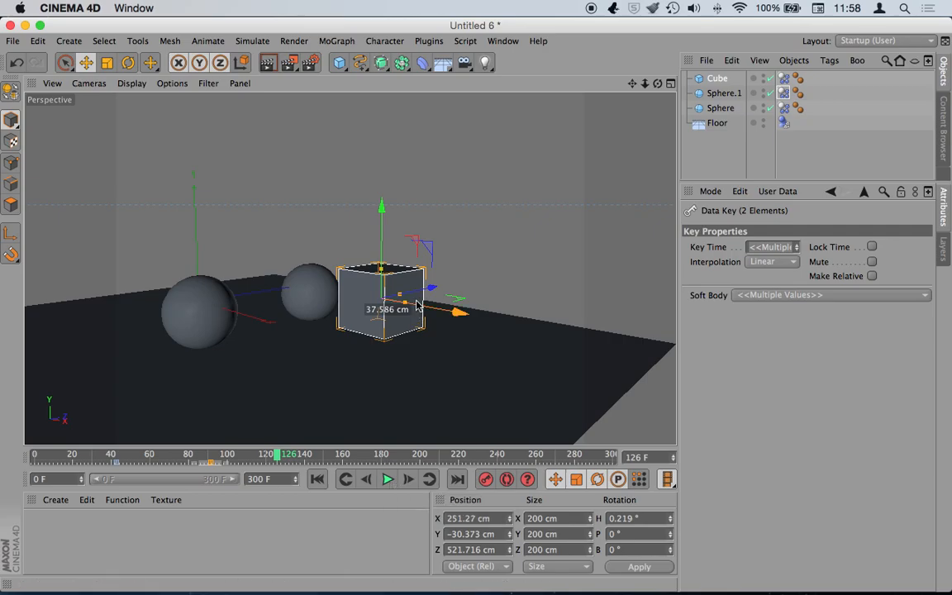
- Switch to the hamaca.c4d scene and hide its Cube in the viewport
{"action": "left_click", "coordinate": [502, 40]}
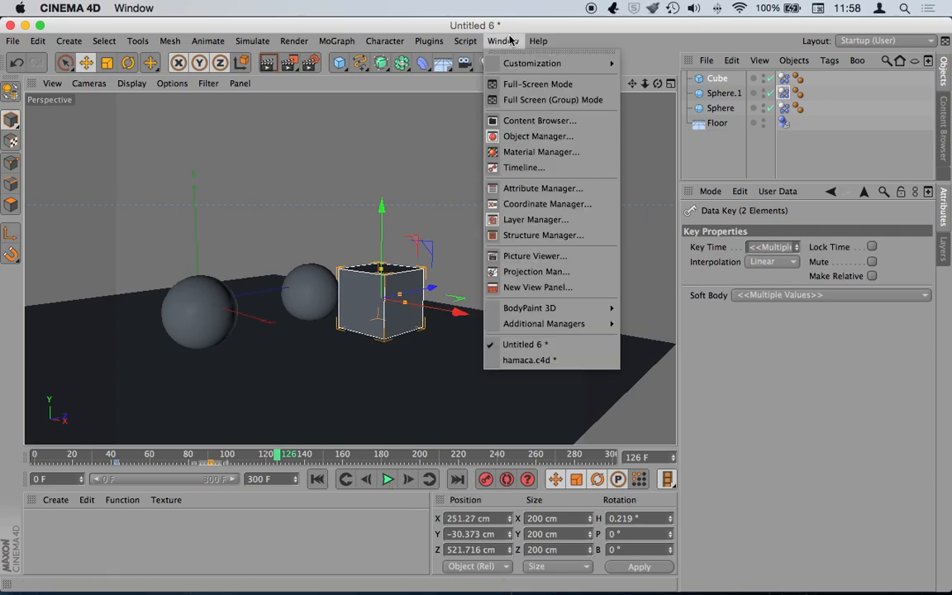
{"action": "left_click", "coordinate": [582, 366]}
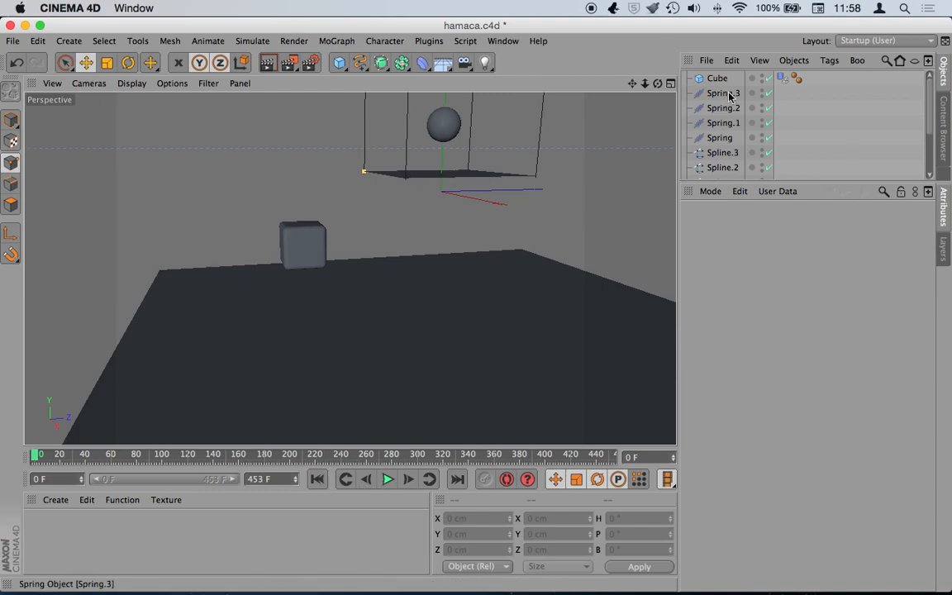
{"action": "left_click", "coordinate": [763, 76]}
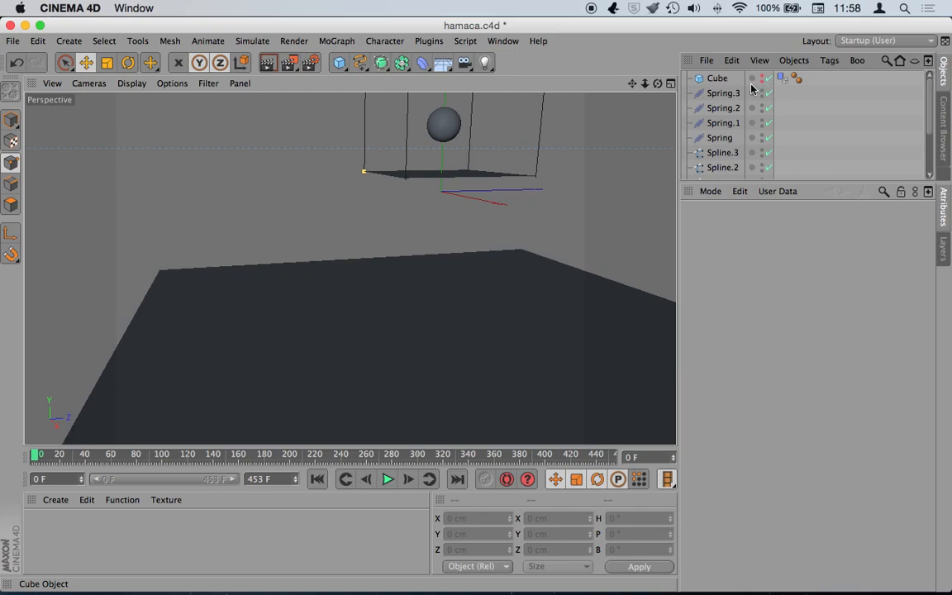
- Preview the hammock catching the sphere, rewind, and enlarge the Object Manager
{"action": "left_click", "coordinate": [386, 479]}
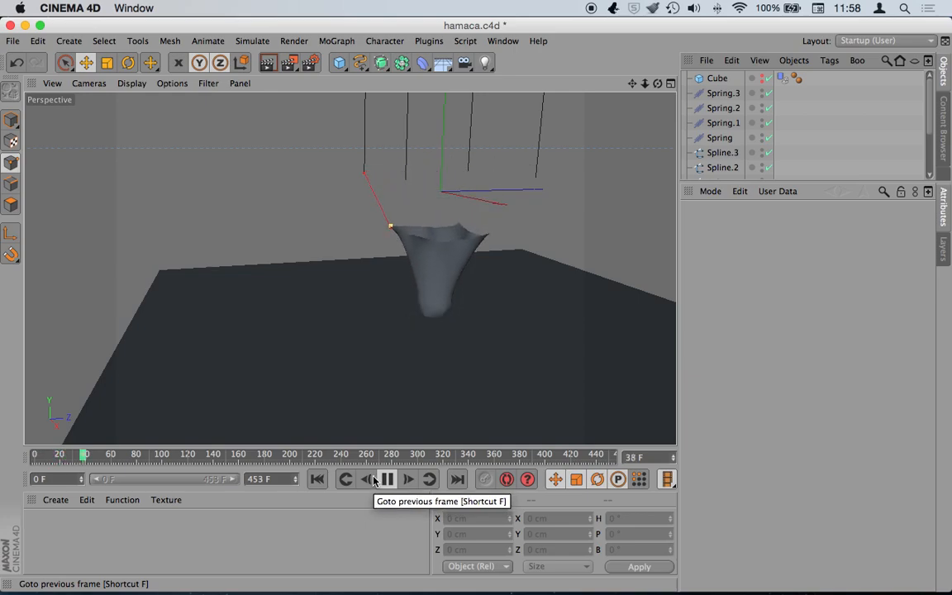
{"action": "left_click", "coordinate": [388, 479]}
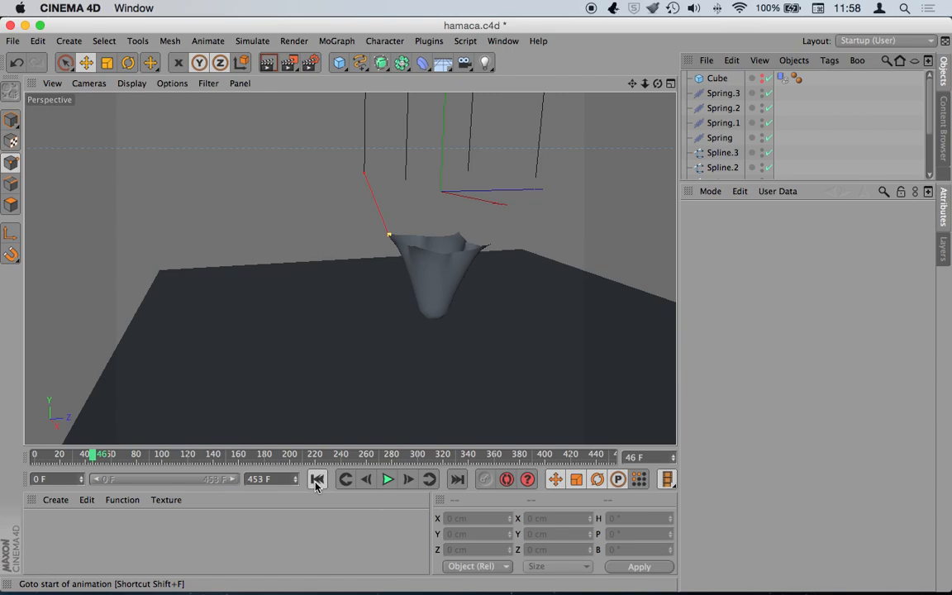
{"action": "left_click", "coordinate": [317, 481]}
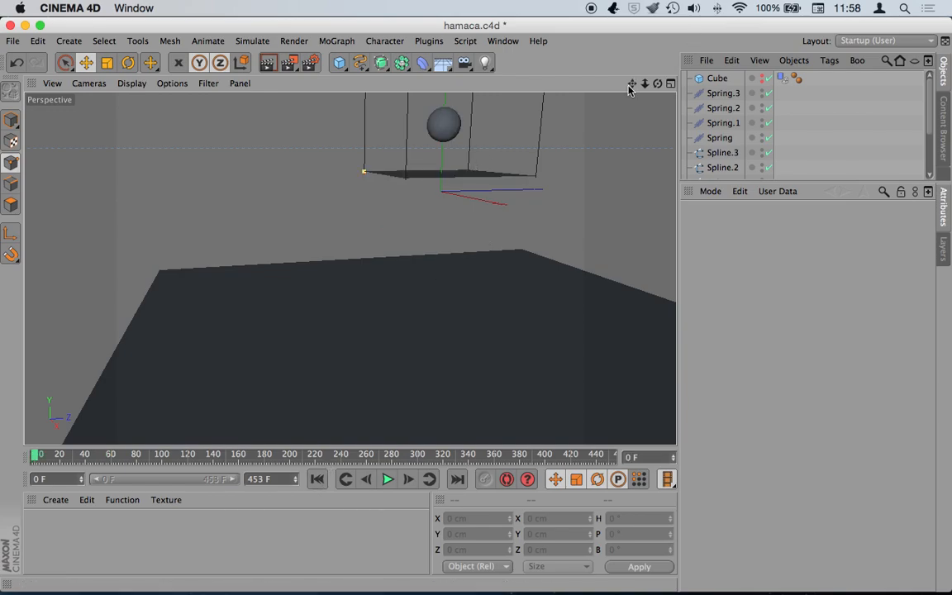
{"action": "left_click_drag", "start_coordinate": [735, 182], "coordinate": [739, 271]}
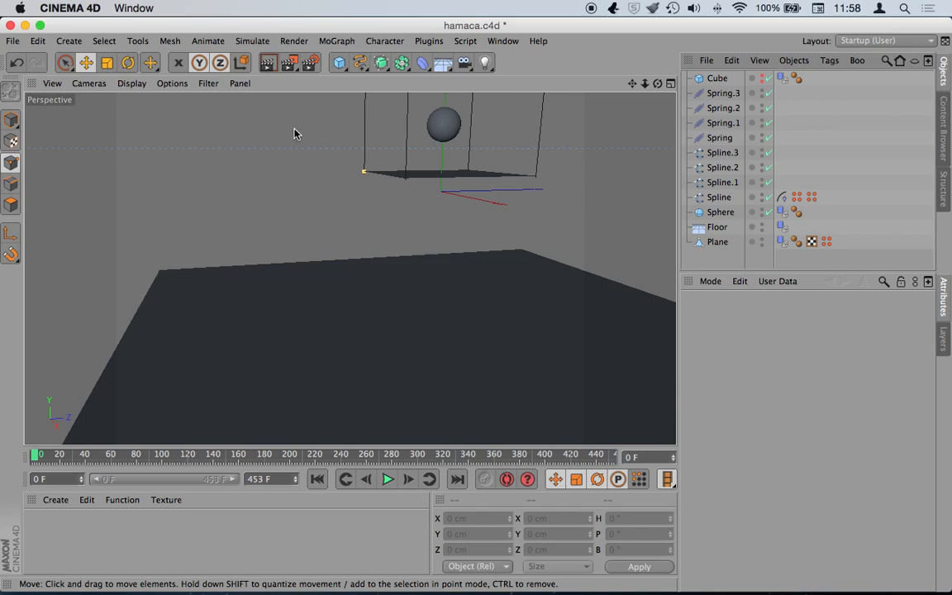
- Create a new empty document, then return to the Untitled 6 scene
{"action": "key", "text": "super+n"}
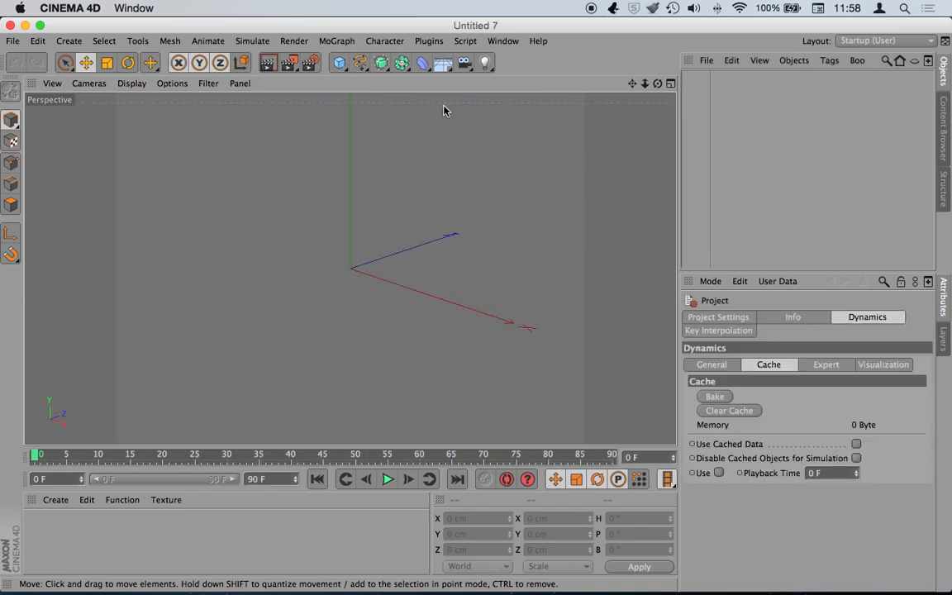
{"action": "left_click", "coordinate": [503, 40]}
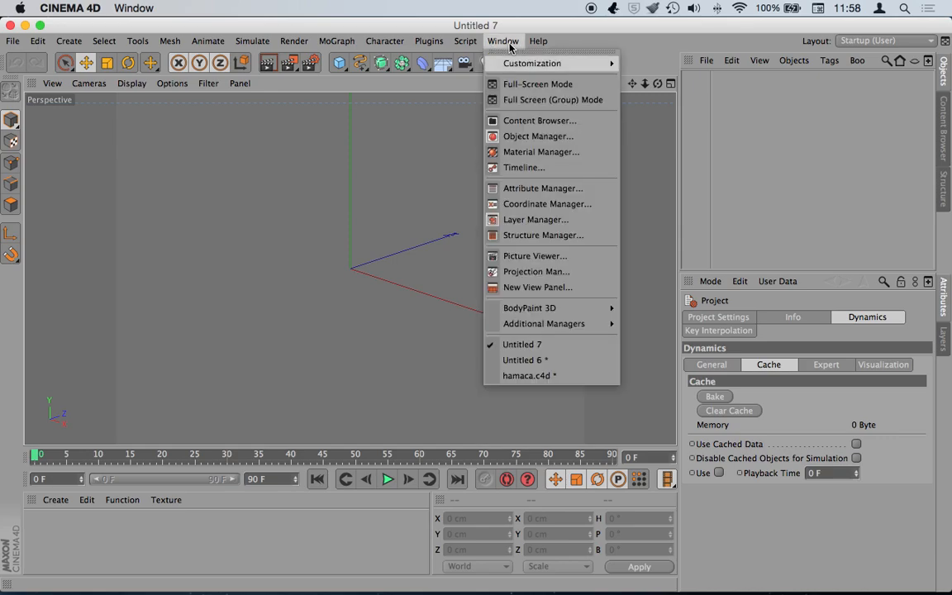
{"action": "left_click", "coordinate": [576, 361]}
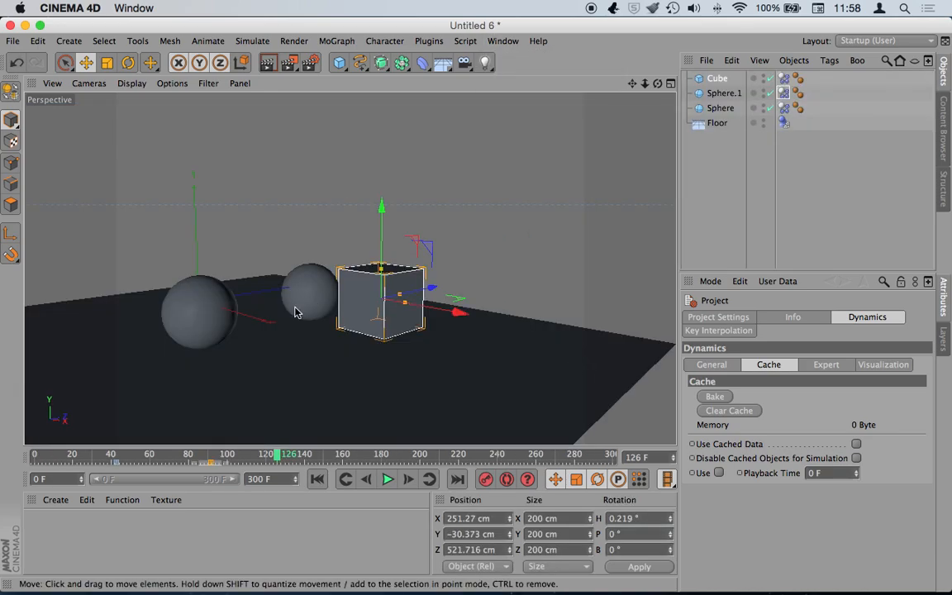
- Delete the Cube from Untitled 6 and select Sphere and Sphere.1
{"action": "left_click", "coordinate": [718, 79]}
{"action": "key", "text": "Delete"}
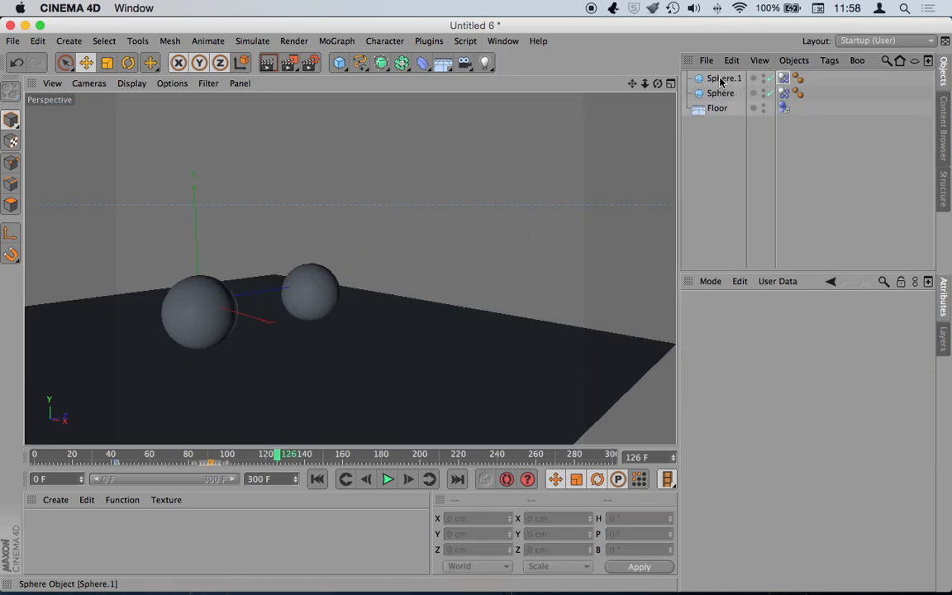
{"action": "left_click", "coordinate": [718, 95]}
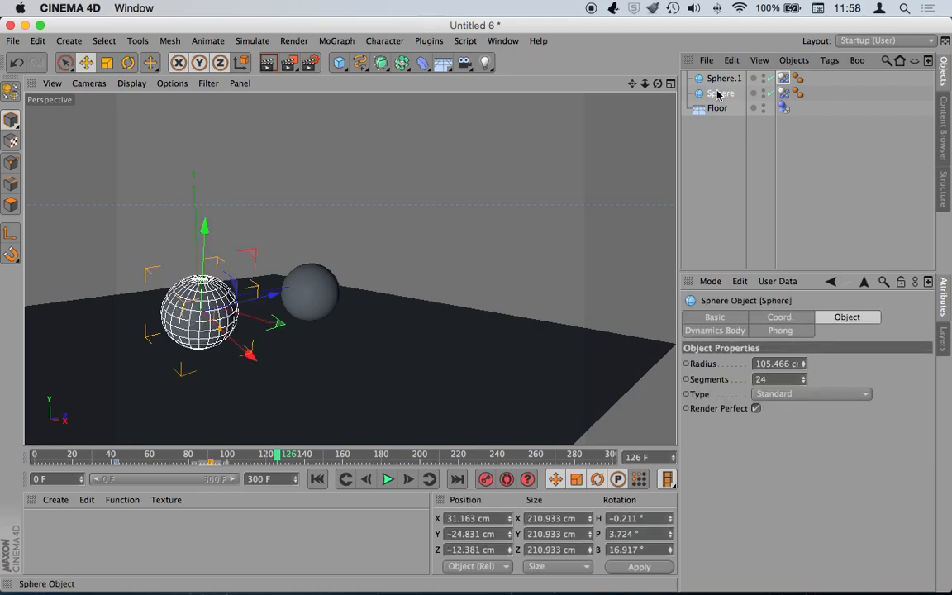
{"action": "left_click", "coordinate": [715, 81]}
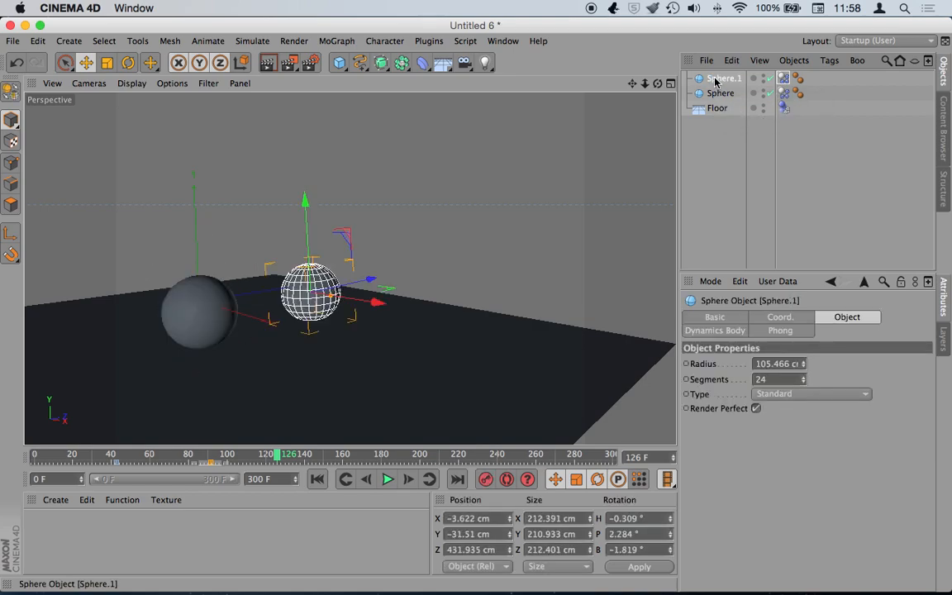
- Delete Sphere.1 and select the remaining Sphere at frame 0
{"action": "key", "text": "Delete"}
{"action": "left_click", "coordinate": [226, 297]}
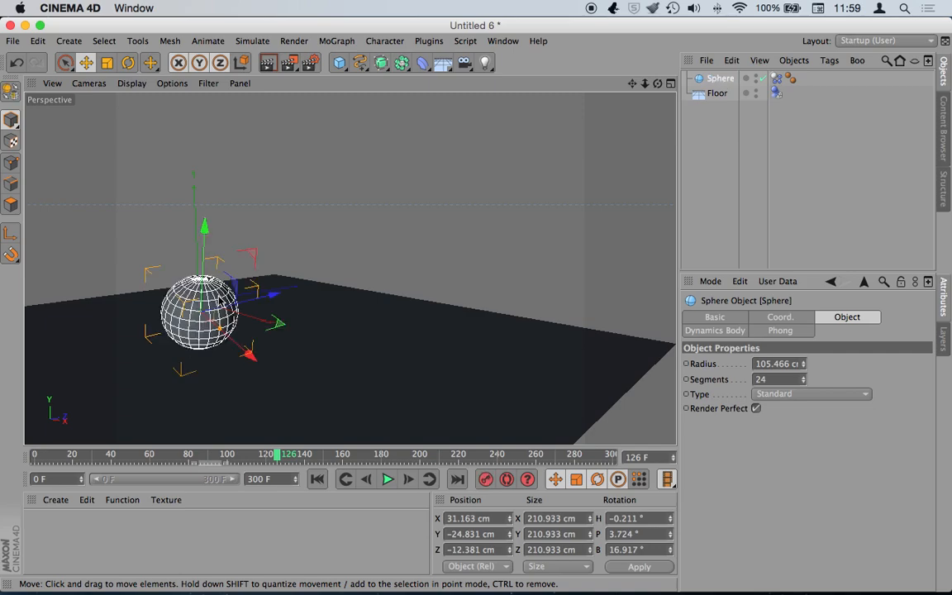
{"action": "left_click", "coordinate": [317, 480]}
- Lift the Sphere along Y to 881.836 cm, well above the Floor
{"action": "left_click_drag", "start_coordinate": [644, 84], "coordinate": [595, 84]}
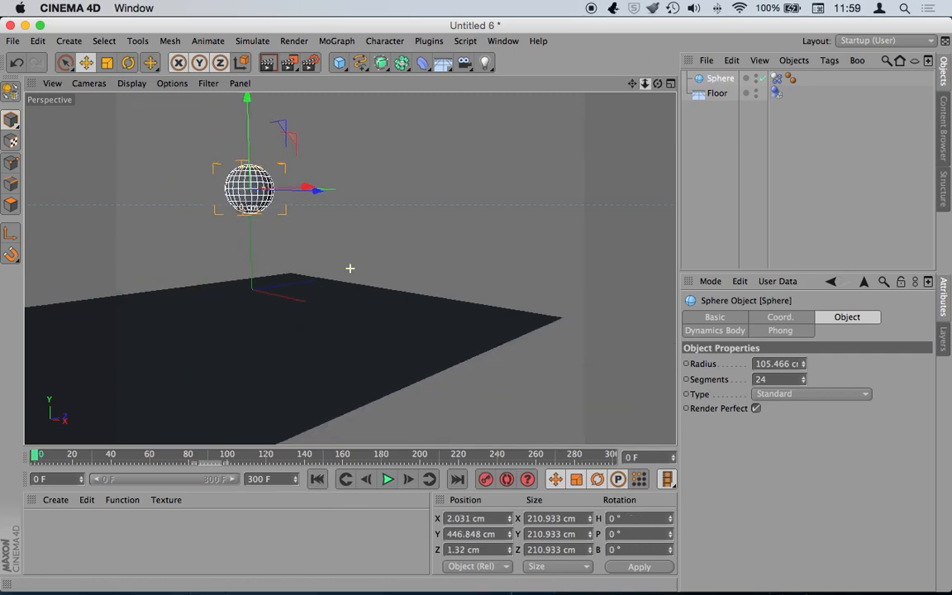
{"action": "left_click_drag", "start_coordinate": [257, 132], "coordinate": [258, 69]}
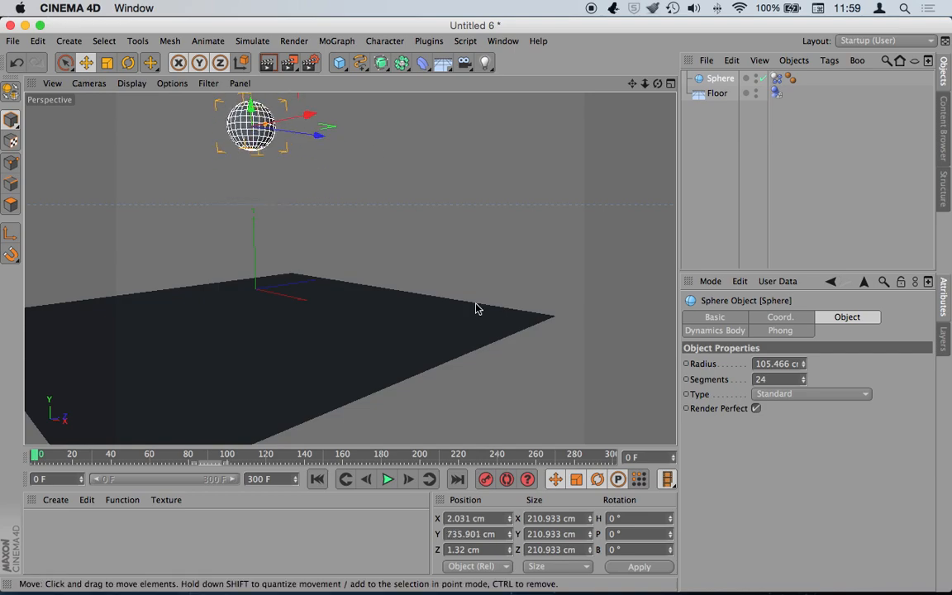
{"action": "left_click_drag", "start_coordinate": [476, 308], "coordinate": [350, 268], "text": "alt"}
{"action": "left_click_drag", "start_coordinate": [658, 83], "coordinate": [603, 69]}
{"action": "left_click_drag", "start_coordinate": [325, 159], "coordinate": [324, 130]}
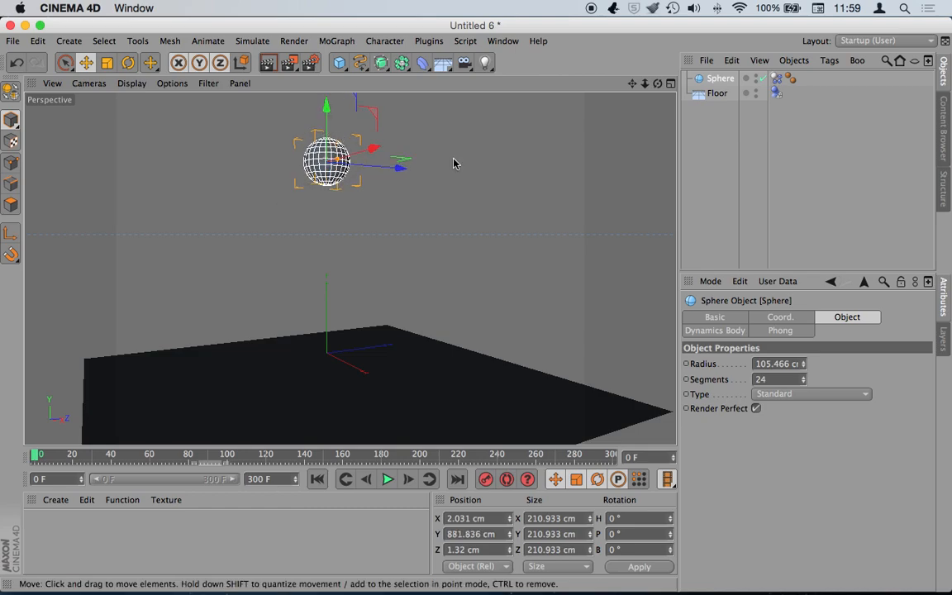
{"action": "left_click_drag", "start_coordinate": [657, 84], "coordinate": [640, 101]}
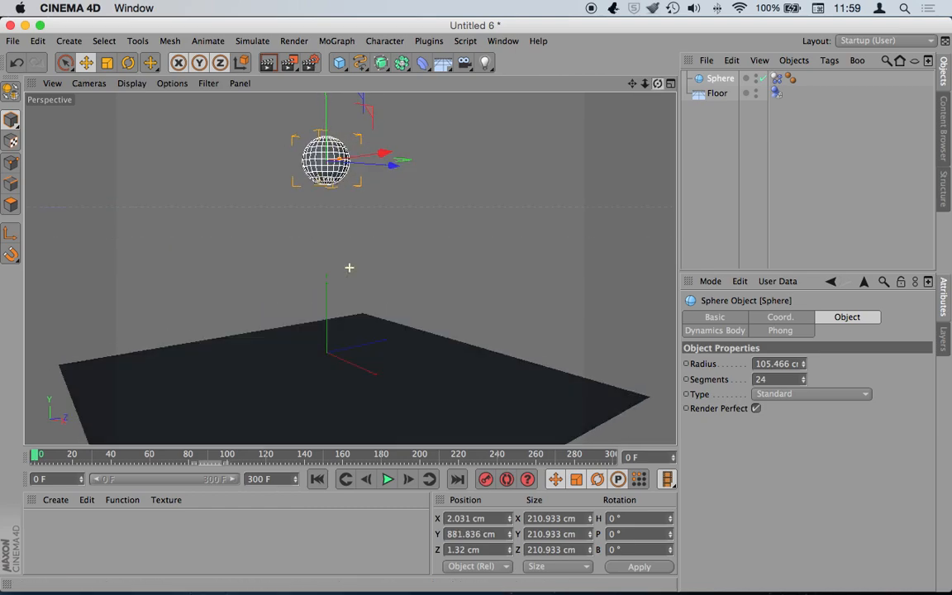
{"action": "left_click", "coordinate": [388, 479]}
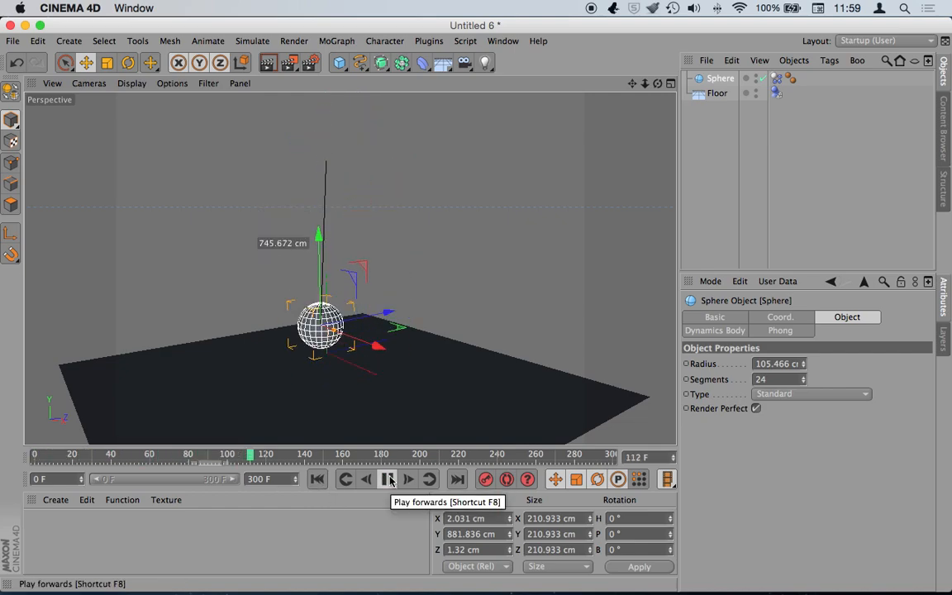
{"action": "left_click", "coordinate": [388, 479]}
{"action": "left_click", "coordinate": [317, 479]}
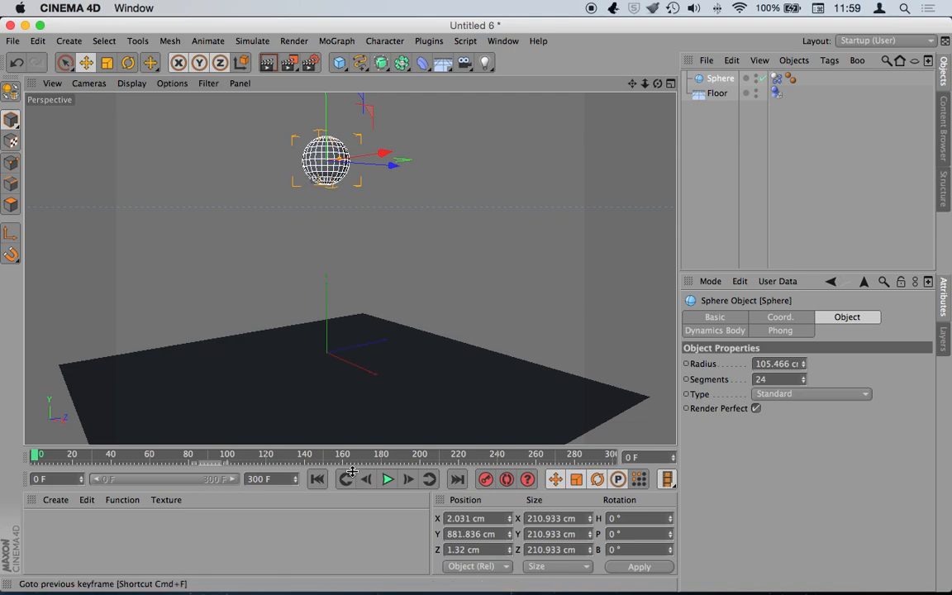
{"action": "left_click", "coordinate": [387, 479]}
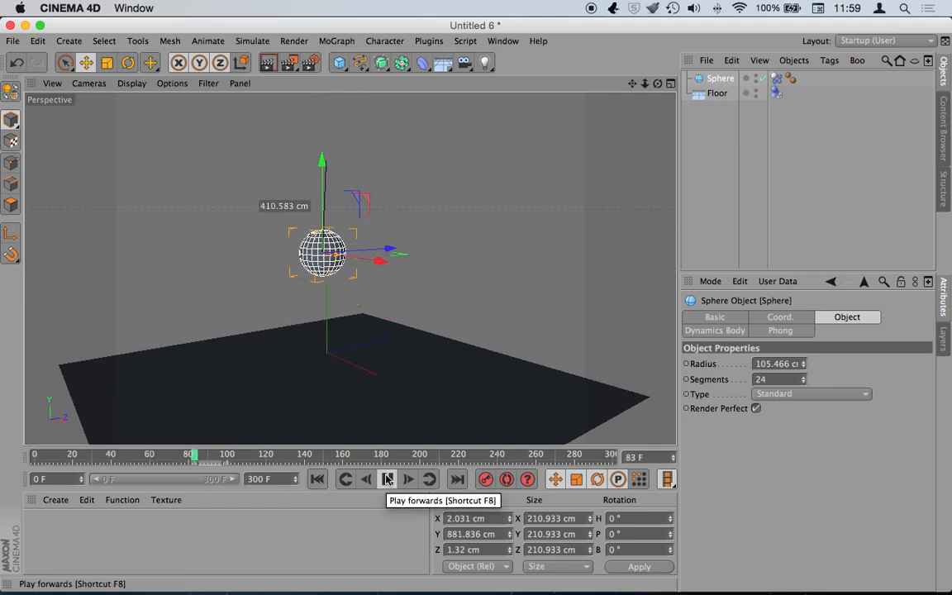
{"action": "left_click", "coordinate": [387, 479]}
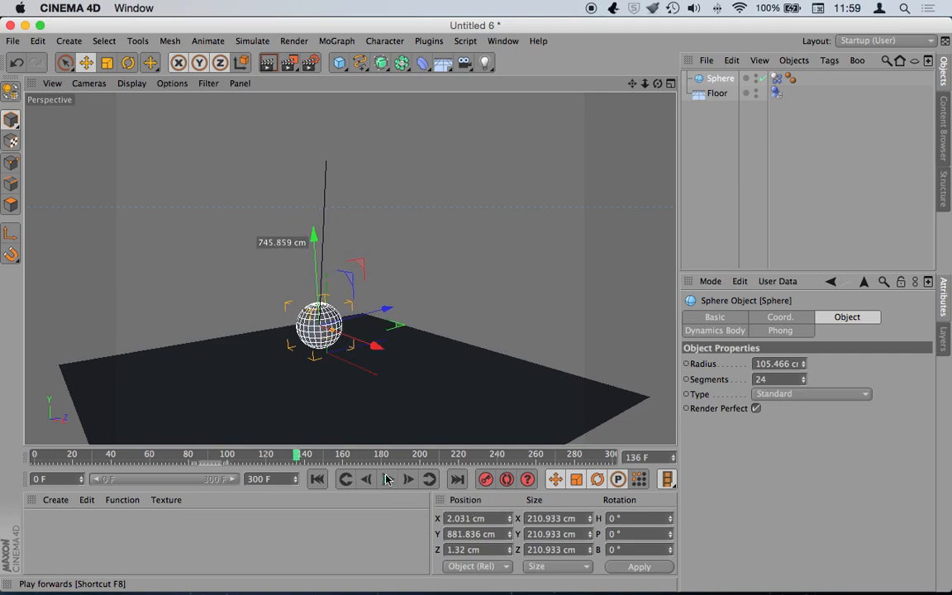
{"action": "left_click", "coordinate": [317, 479]}
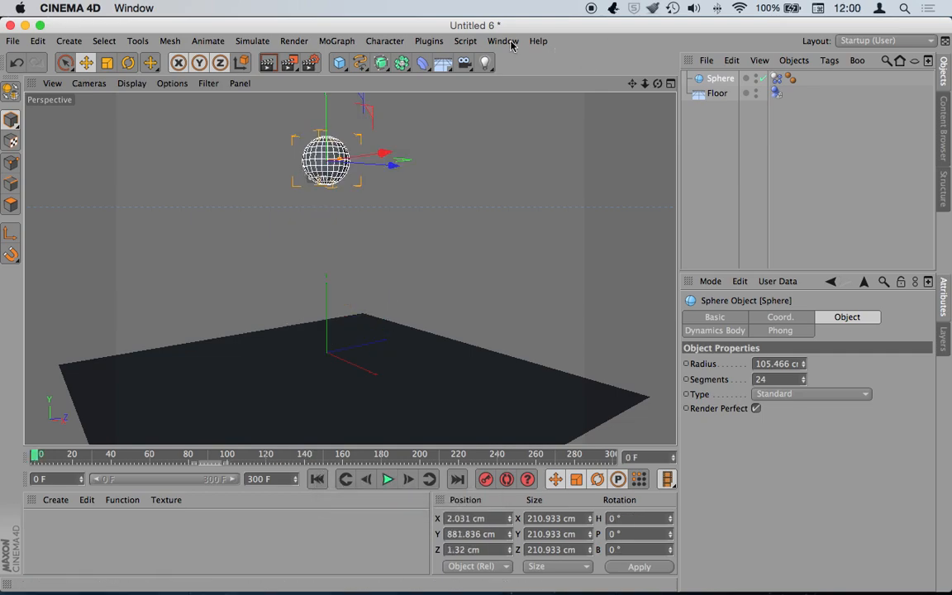
- Add a Plane primitive and raise it to about Y 436 cm
{"action": "left_click", "coordinate": [338, 65]}
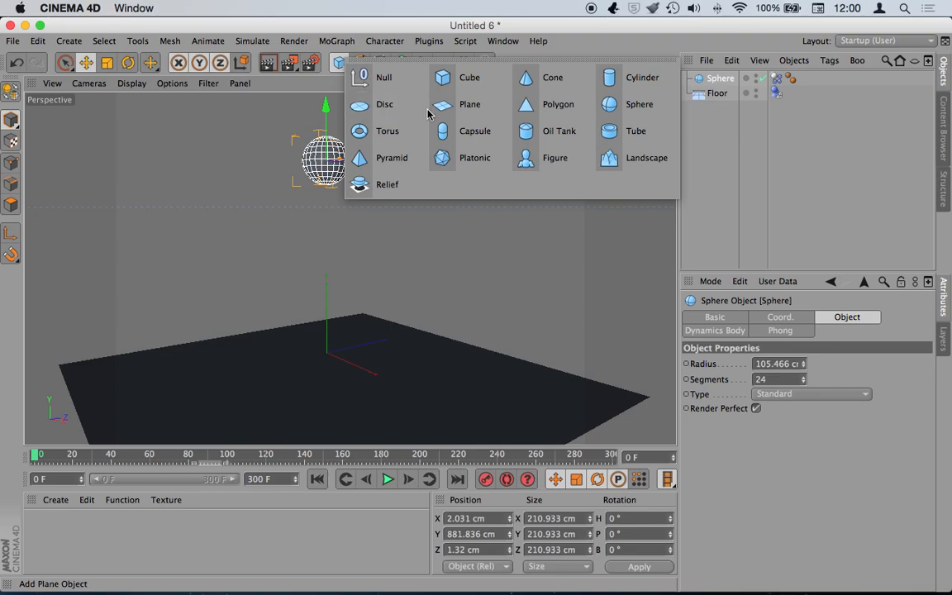
{"action": "left_click", "coordinate": [471, 106]}
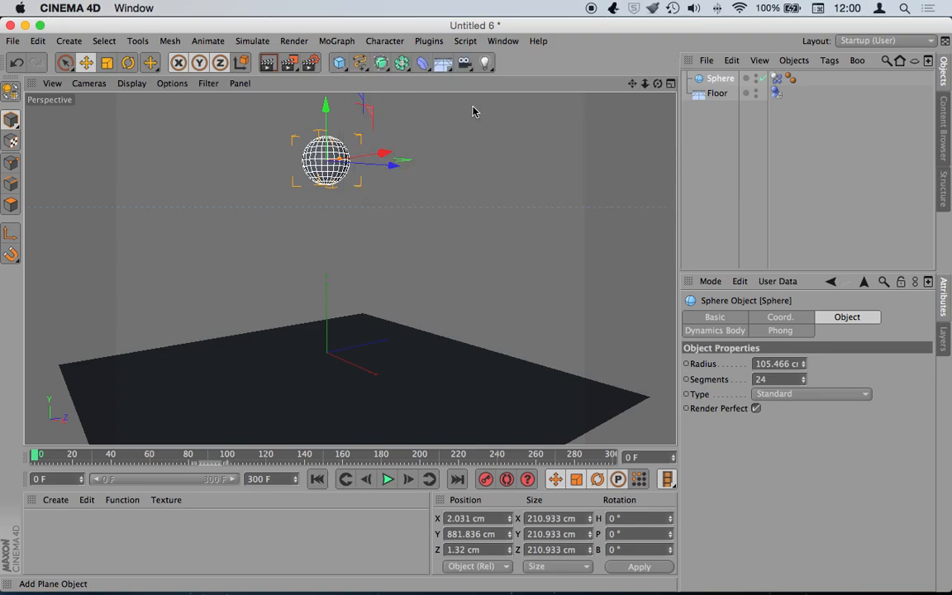
{"action": "scroll", "coordinate": [331, 308], "scroll_direction": "up", "scroll_amount": 2}
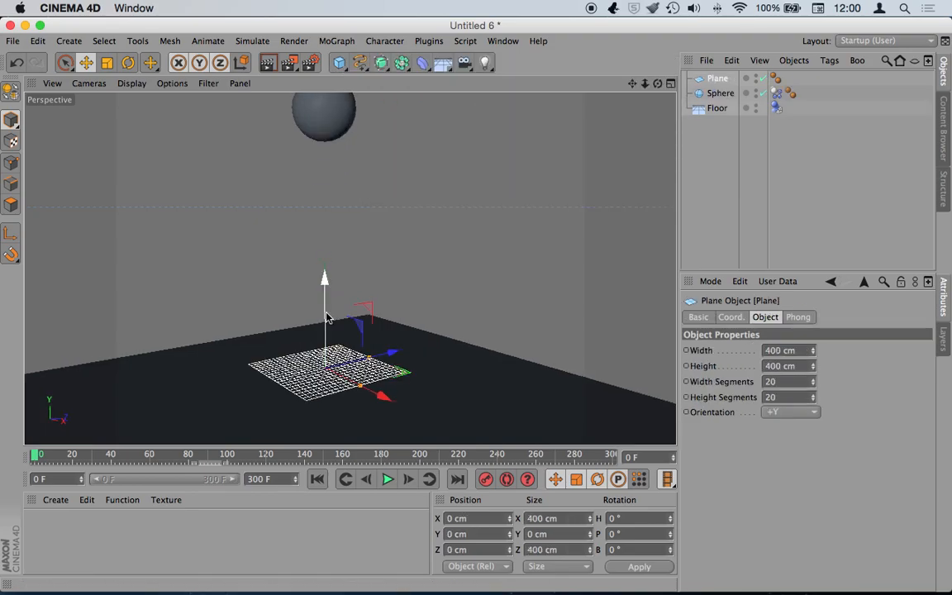
{"action": "scroll", "coordinate": [324, 248], "scroll_direction": "down", "scroll_amount": 2}
{"action": "left_click_drag", "start_coordinate": [330, 299], "coordinate": [322, 203]}
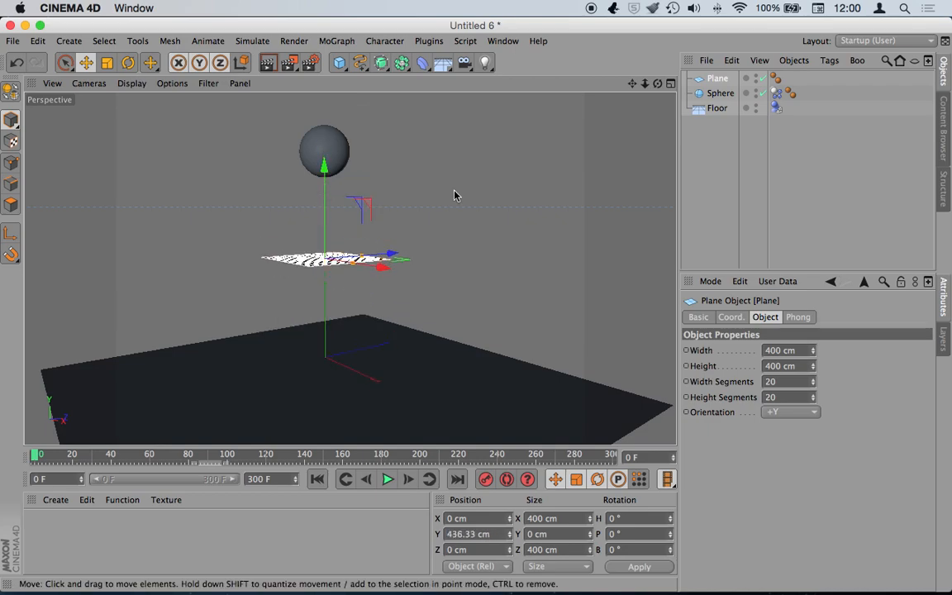
- Enlarge the Plane to roughly 843 by 941 cm
{"action": "mouse_move", "coordinate": [656, 85]}
{"action": "left_mouse_down"}
{"action": "mouse_move", "coordinate": [661, 115]}
{"action": "mouse_move", "coordinate": [655, 89]}
{"action": "left_mouse_up"}
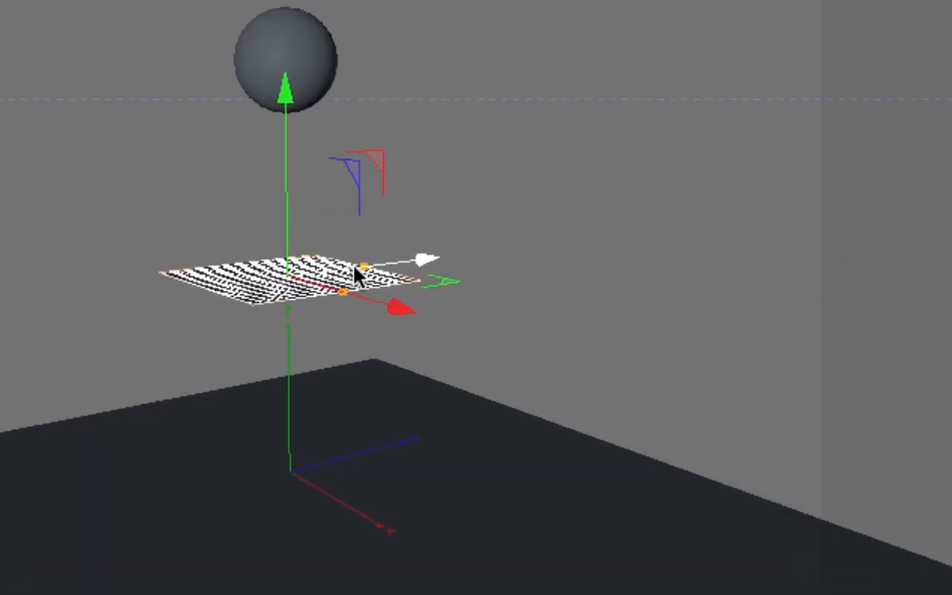
{"action": "left_click_drag", "start_coordinate": [354, 271], "coordinate": [401, 262]}
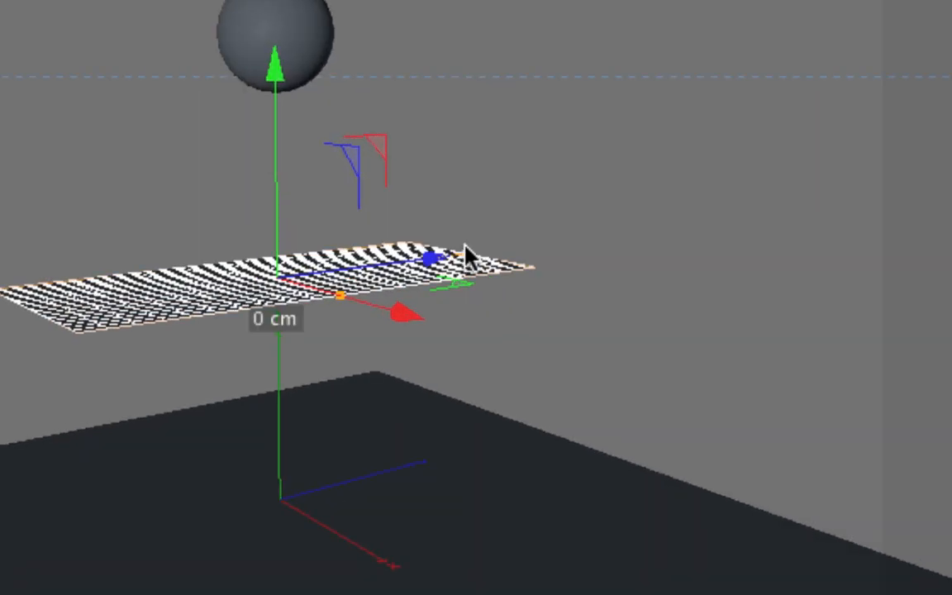
{"action": "left_click_drag", "start_coordinate": [339, 303], "coordinate": [409, 365]}
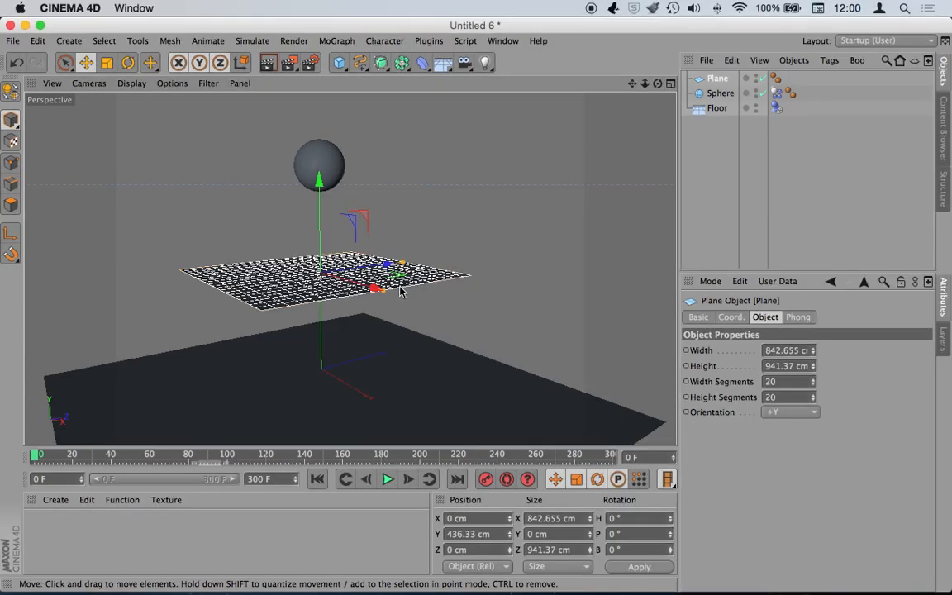
- Play the sphere falling, stop, and return to frame 0
{"action": "left_click", "coordinate": [388, 480]}
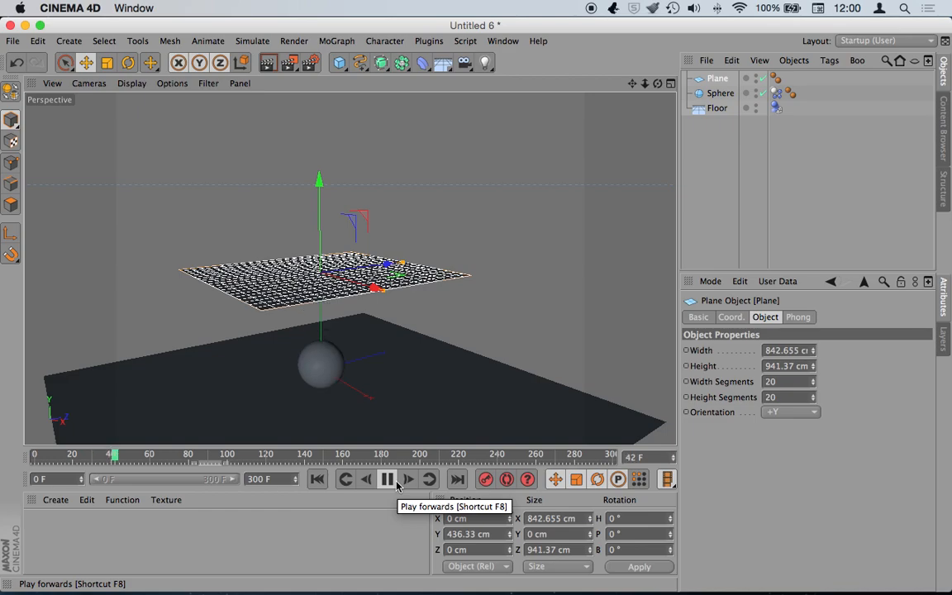
{"action": "left_click", "coordinate": [388, 480]}
{"action": "left_click", "coordinate": [317, 479]}
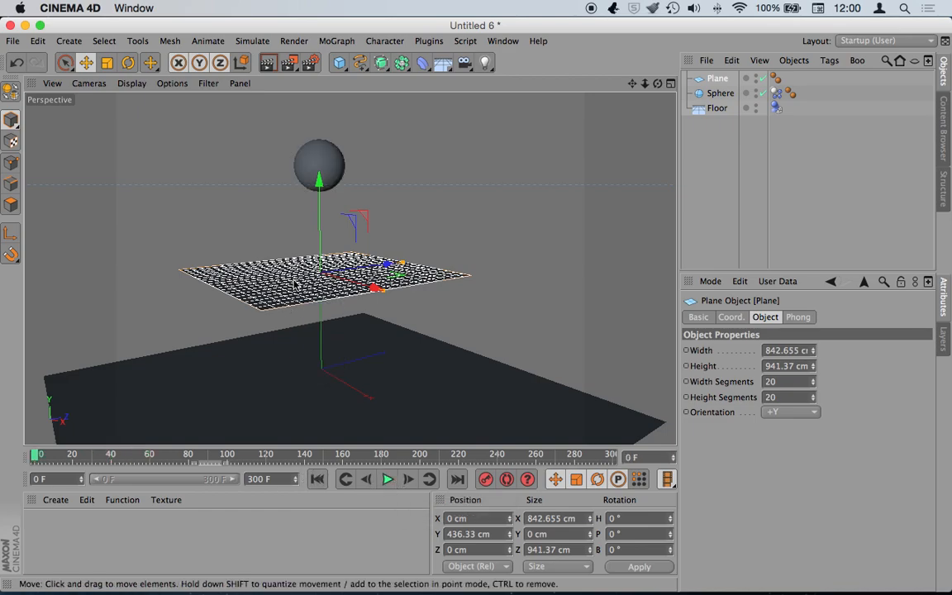
- Give the Plane a Soft Body simulation tag
{"action": "right_click", "coordinate": [712, 82]}
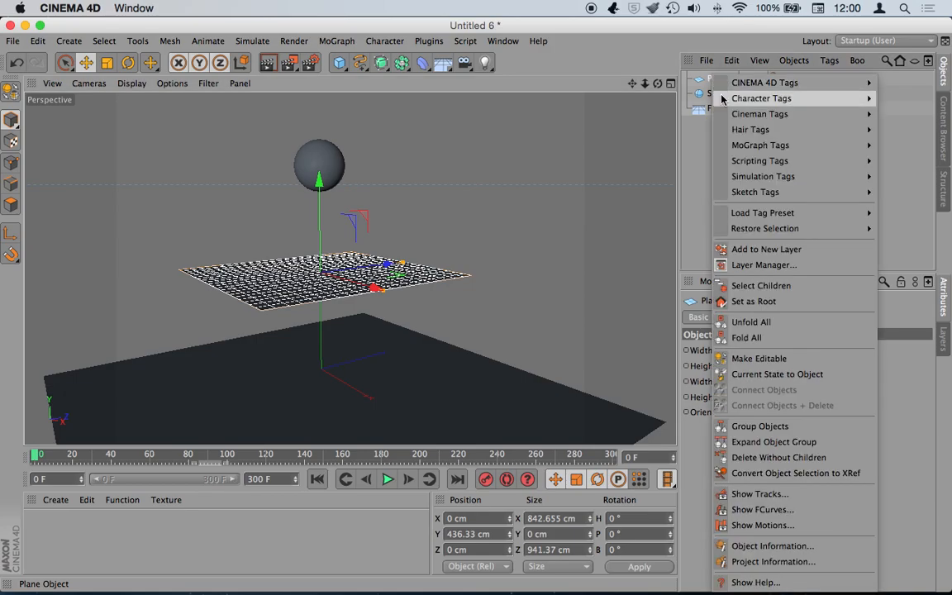
{"action": "mouse_move", "coordinate": [764, 86]}
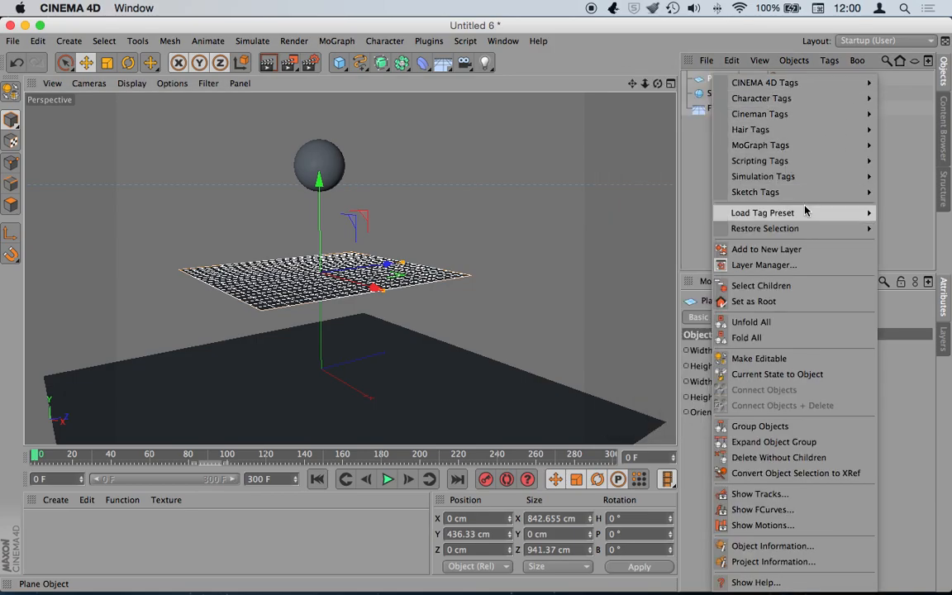
{"action": "mouse_move", "coordinate": [806, 182]}
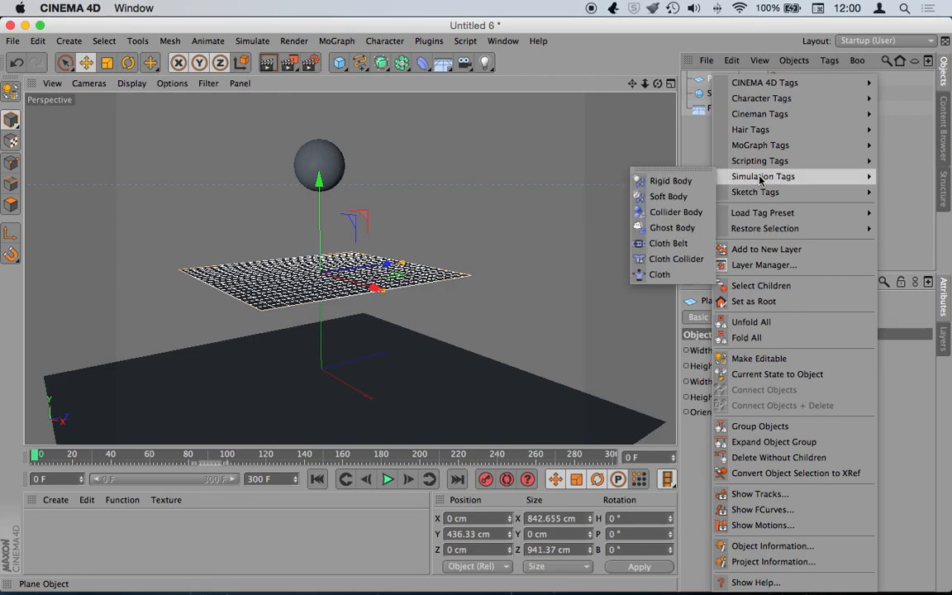
{"action": "left_click", "coordinate": [668, 197]}
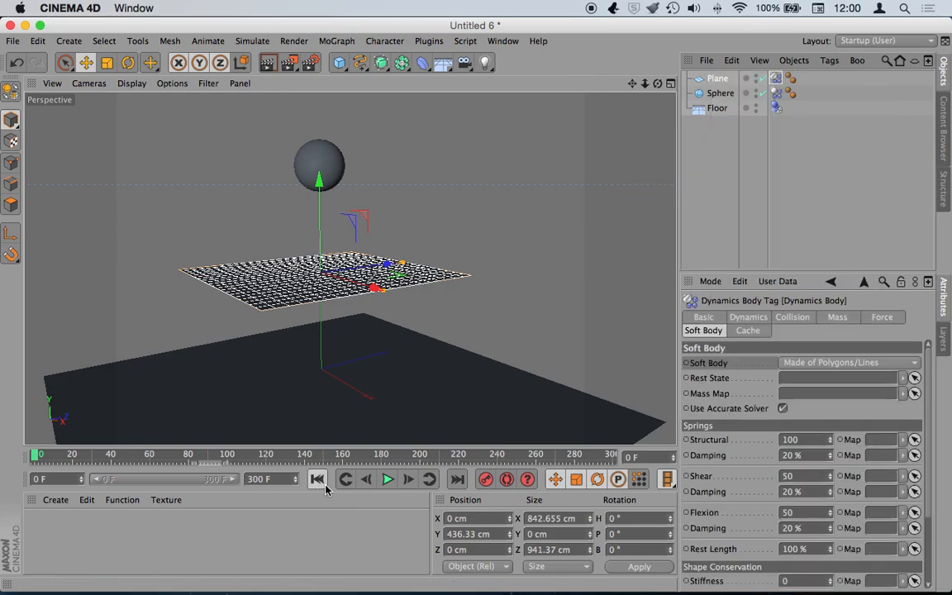
- Play the soft body simulation twice, rewinding to frame 0 each time, then deselect the Plane
{"action": "left_click", "coordinate": [384, 481]}
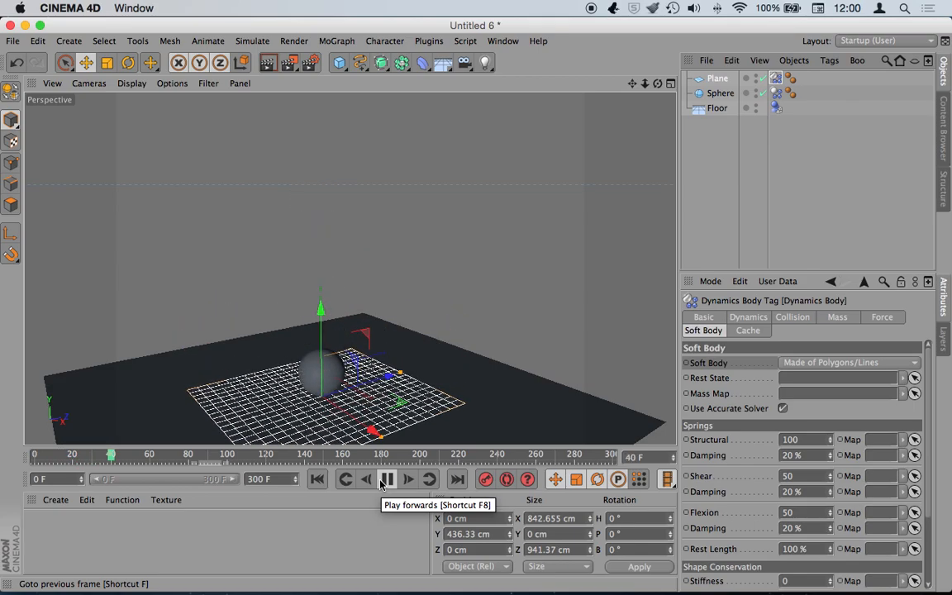
{"action": "left_click", "coordinate": [386, 480]}
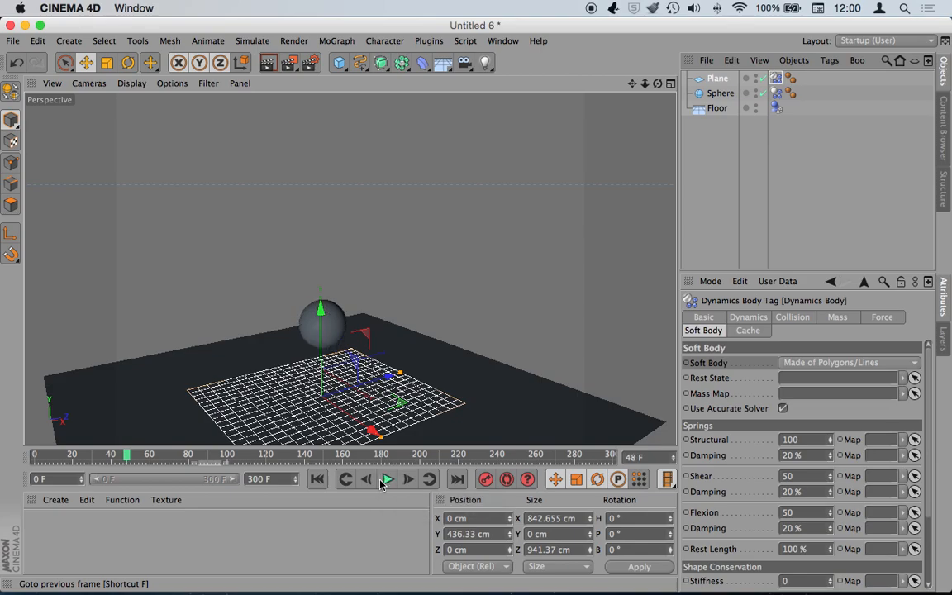
{"action": "left_click", "coordinate": [318, 479]}
{"action": "left_click", "coordinate": [388, 479]}
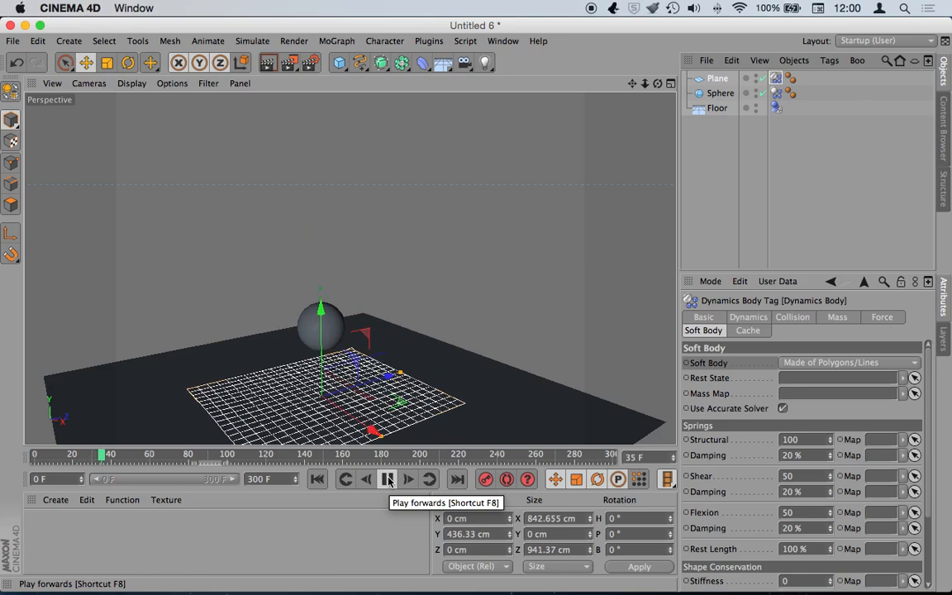
{"action": "left_click", "coordinate": [388, 480]}
{"action": "left_click", "coordinate": [317, 479]}
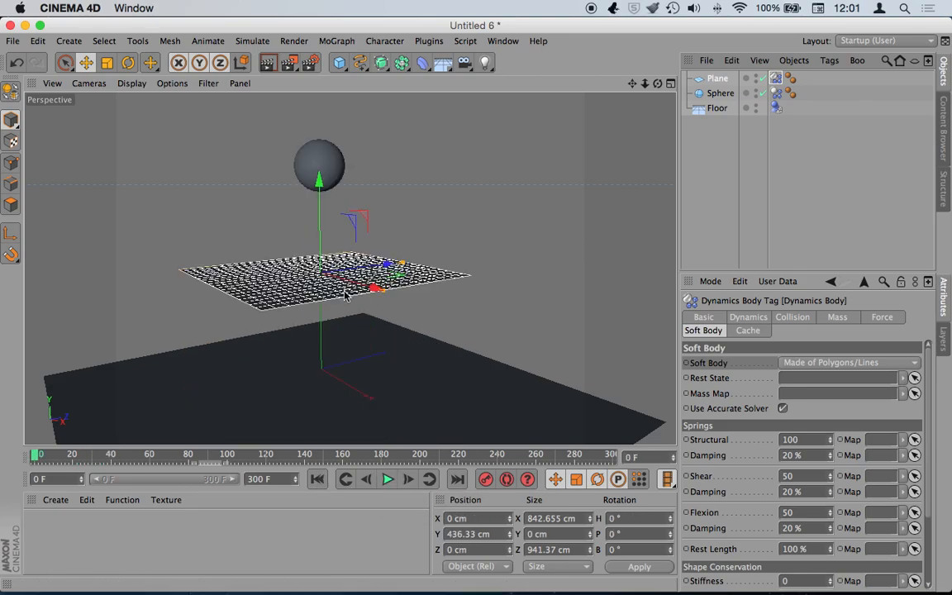
{"action": "left_click", "coordinate": [710, 170]}
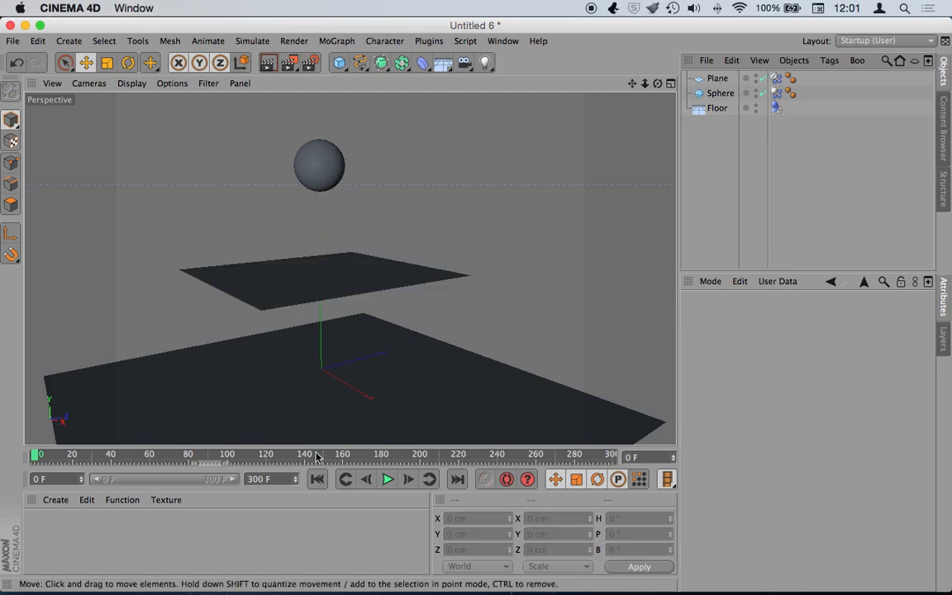
- Reselect the Plane, switch to Untitled 7, then bring up the hamaca.c4d document
{"action": "left_click", "coordinate": [341, 281]}
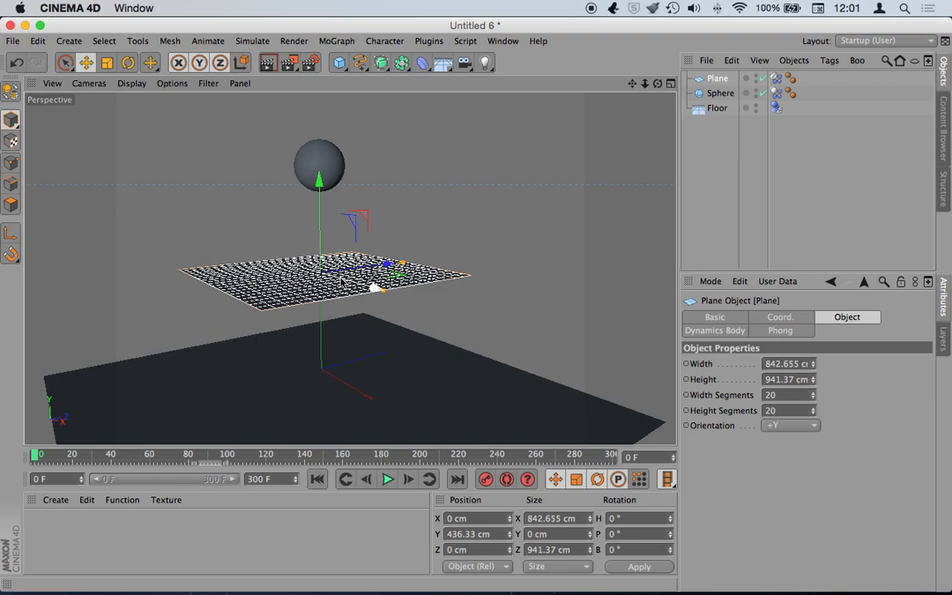
{"action": "left_click", "coordinate": [503, 40]}
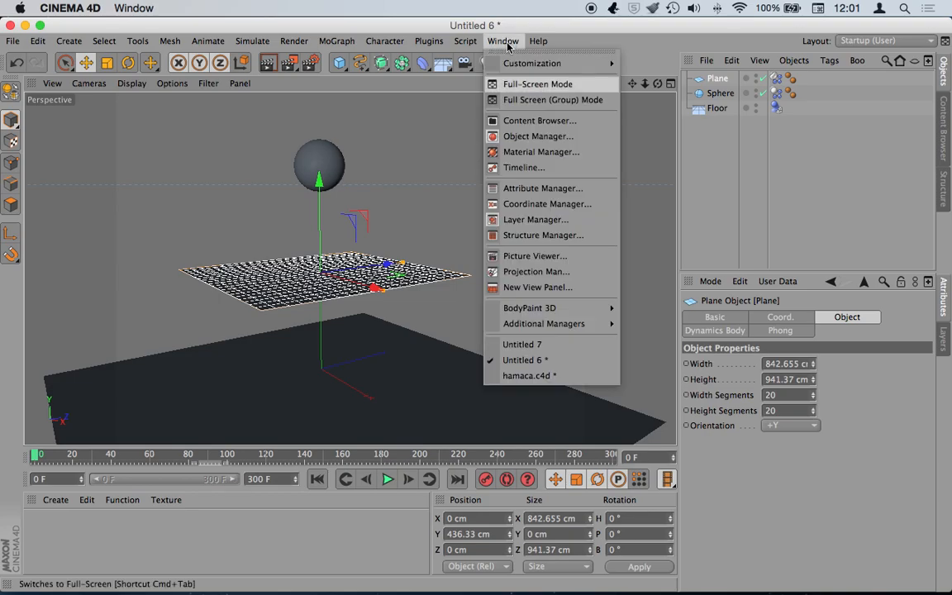
{"action": "left_click", "coordinate": [533, 344]}
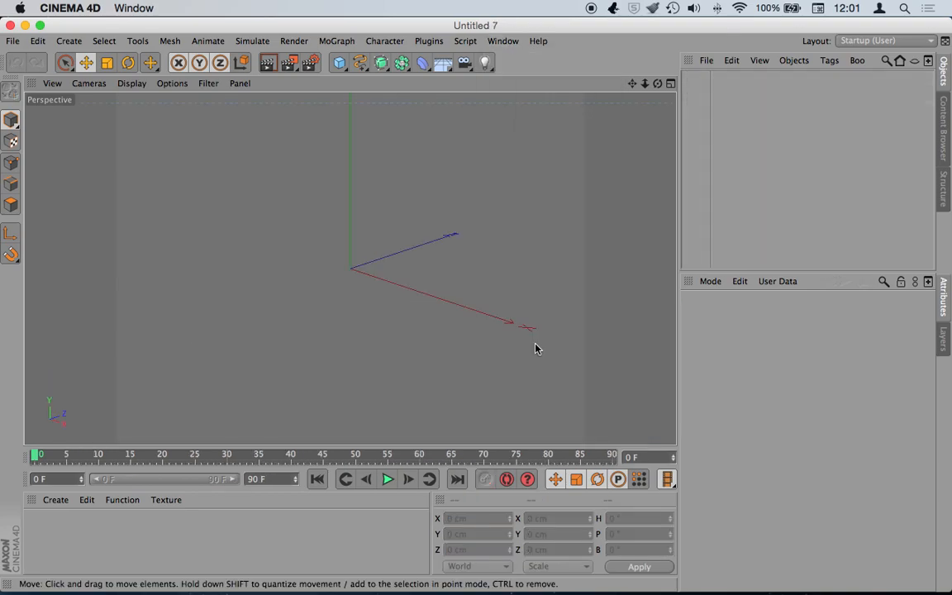
{"action": "left_click", "coordinate": [502, 41]}
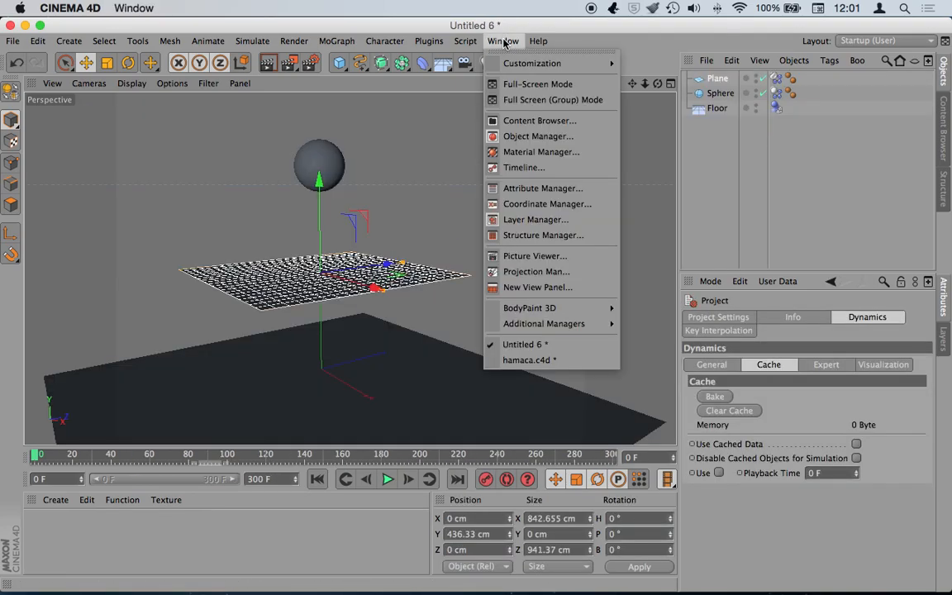
{"action": "left_click", "coordinate": [531, 362]}
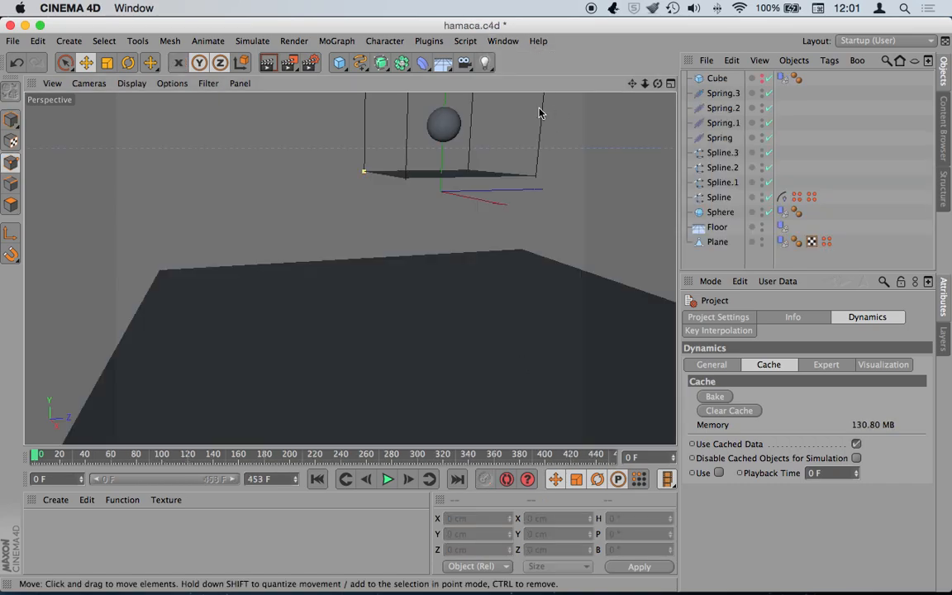
- Zoom and pan in on the hammock's suspended plane
{"action": "mouse_move", "coordinate": [643, 85]}
{"action": "left_mouse_down"}
{"action": "mouse_move", "coordinate": [633, 84]}
{"action": "mouse_move", "coordinate": [644, 85]}
{"action": "left_mouse_up"}
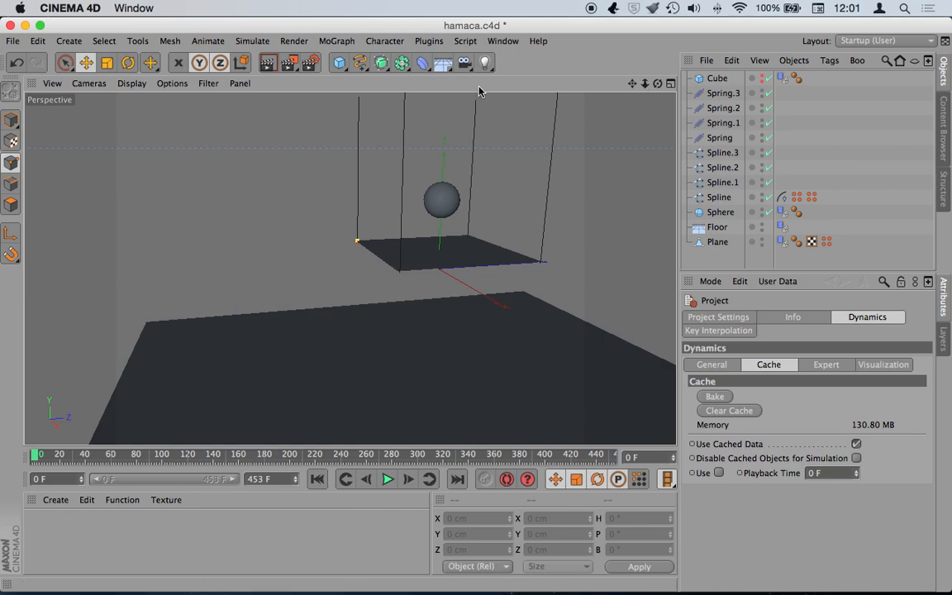
{"action": "left_click_drag", "start_coordinate": [632, 84], "coordinate": [613, 101]}
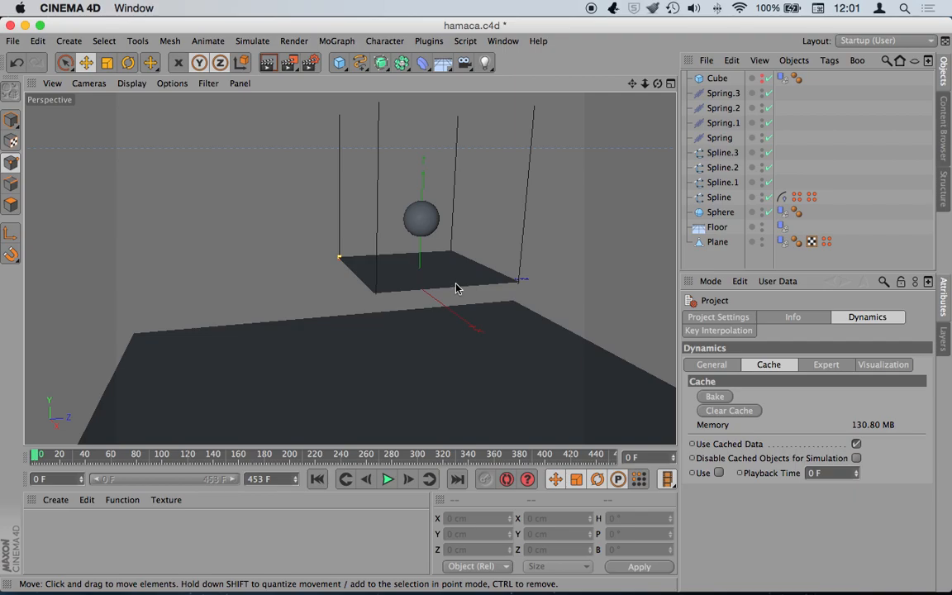
{"action": "left_click", "coordinate": [500, 42]}
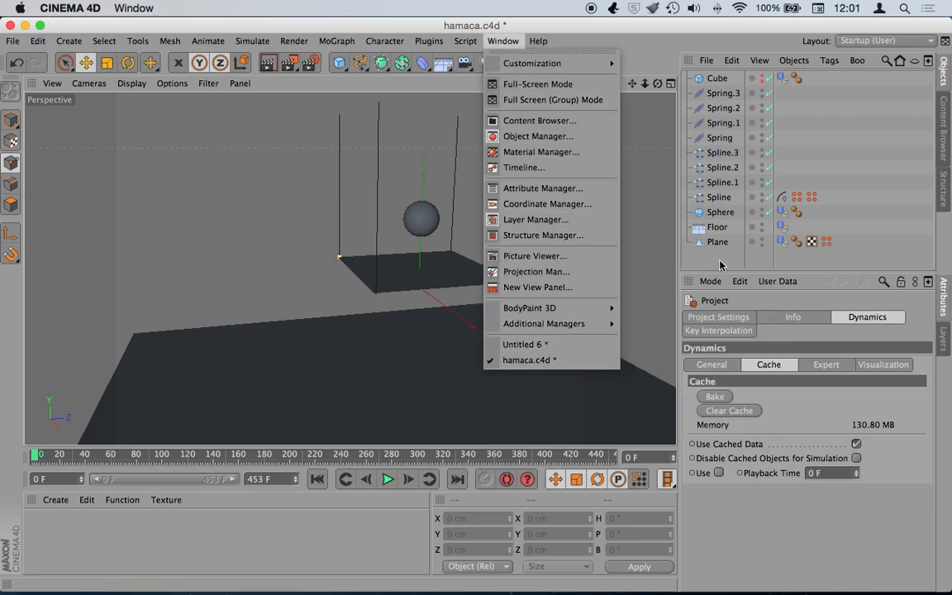
{"action": "left_click", "coordinate": [529, 360]}
- Inspect the Spring object's settings, then switch back to Untitled 6
{"action": "left_click", "coordinate": [719, 138]}
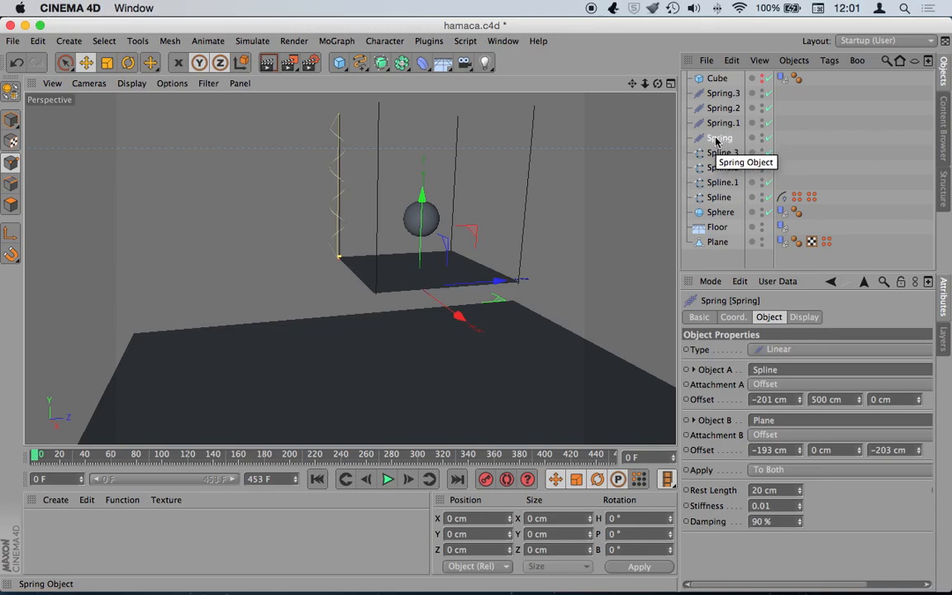
{"action": "left_click", "coordinate": [695, 258]}
{"action": "left_click", "coordinate": [500, 41]}
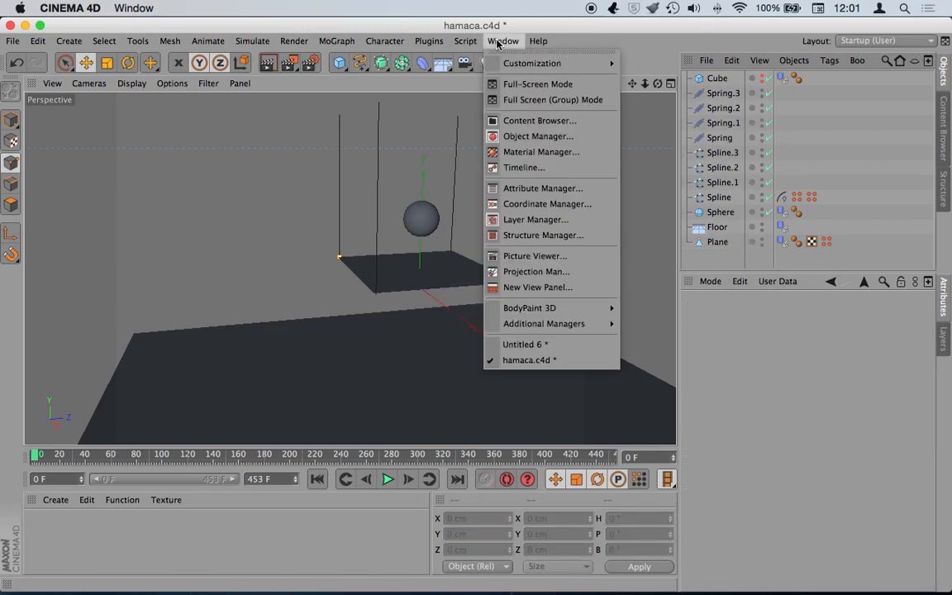
{"action": "left_click", "coordinate": [525, 343]}
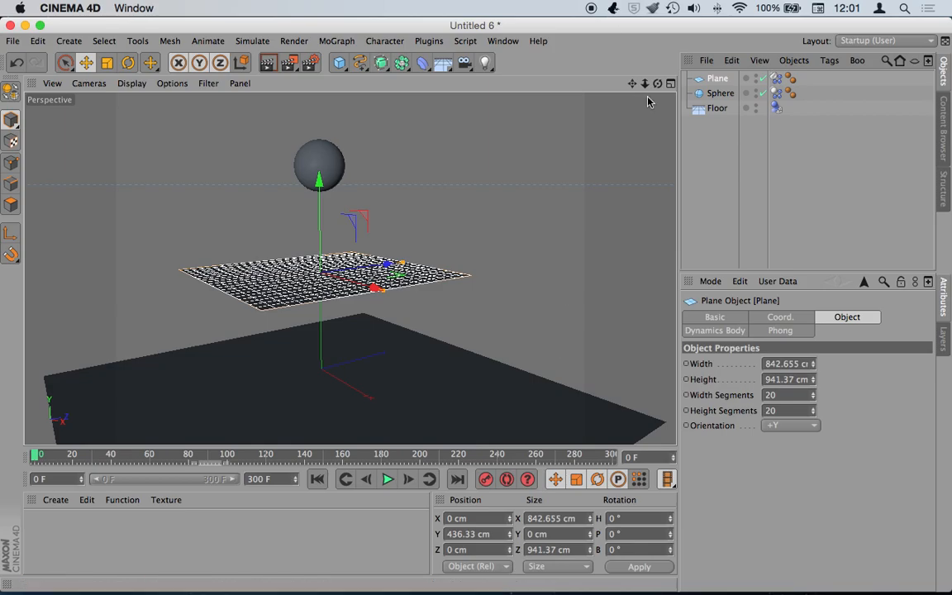
- Add a second sphere and shrink it to about 94 cm in the Top view
{"action": "left_click_drag", "start_coordinate": [337, 71], "coordinate": [617, 101]}
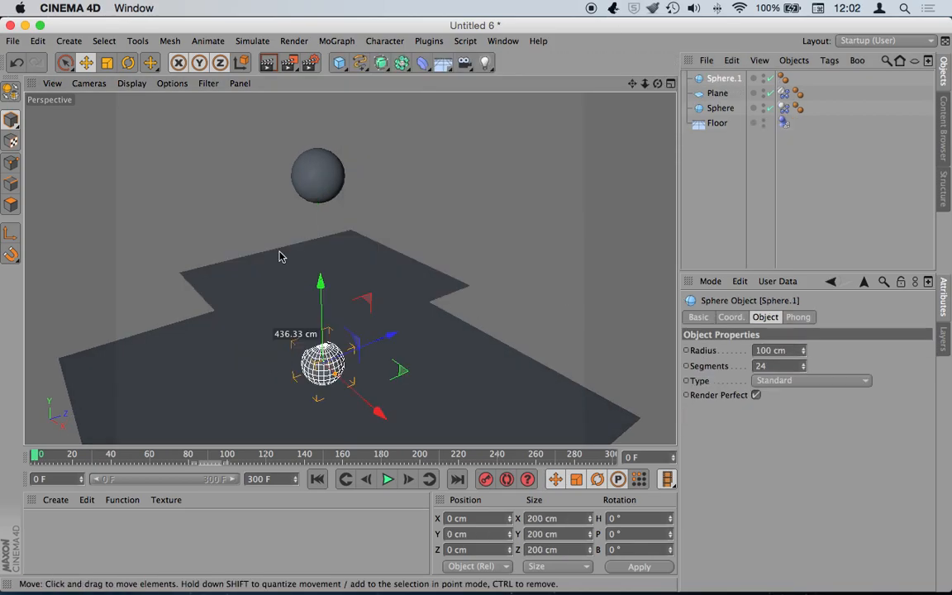
{"action": "left_click", "coordinate": [670, 83]}
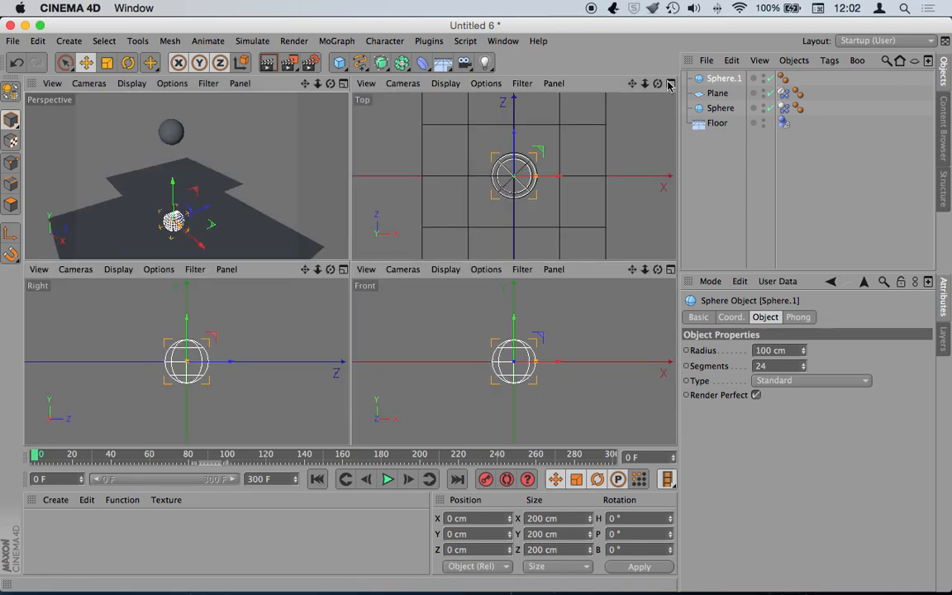
{"action": "left_click", "coordinate": [670, 82]}
{"action": "left_click_drag", "start_coordinate": [645, 86], "coordinate": [476, 309]}
{"action": "key", "text": "e"}
{"action": "left_click_drag", "start_coordinate": [374, 271], "coordinate": [441, 378]}
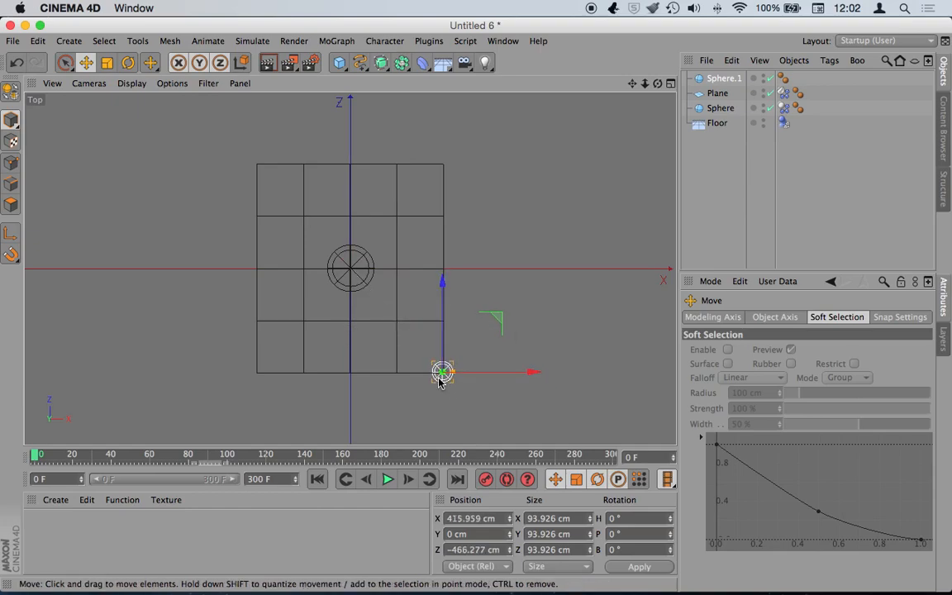
- Paste three copies of the sphere onto the plane's top-right, top-left and bottom-left corners
{"action": "key", "text": "ctrl+c"}
{"action": "key", "text": "ctrl+v"}
{"action": "left_click_drag", "start_coordinate": [442, 329], "coordinate": [452, 123]}
{"action": "key", "text": "ctrl+c"}
{"action": "key", "text": "ctrl+v"}
{"action": "left_click_drag", "start_coordinate": [495, 168], "coordinate": [303, 185]}
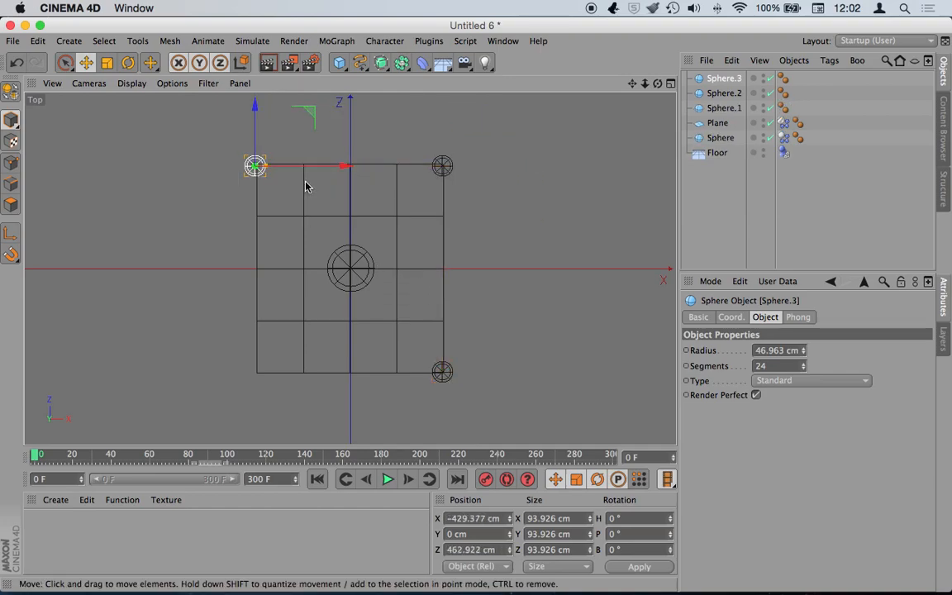
{"action": "key", "text": "ctrl+c"}
{"action": "key", "text": "ctrl+v"}
{"action": "left_click_drag", "start_coordinate": [255, 119], "coordinate": [260, 341]}
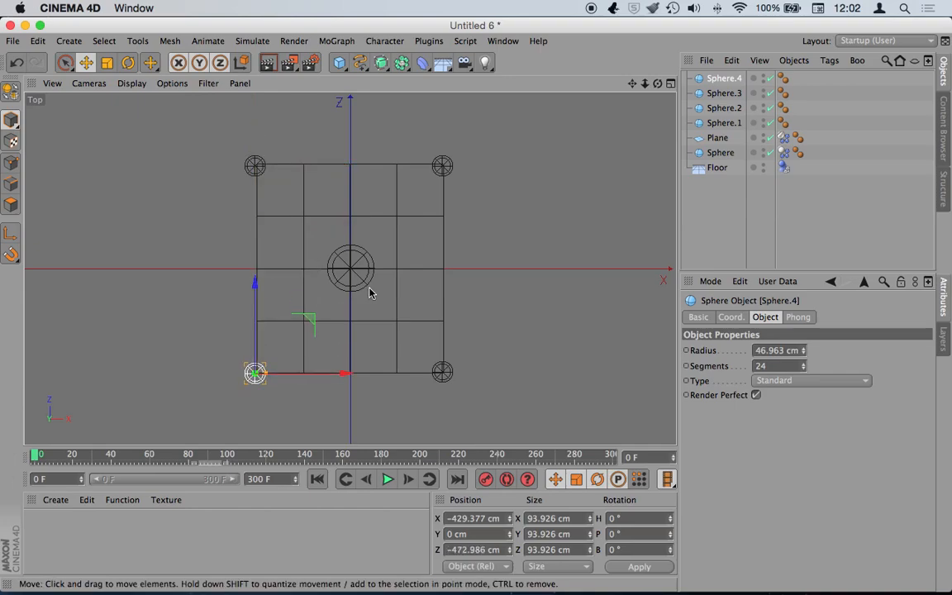
- Select all four corner spheres in the Front view and raise them high above the plane
{"action": "left_click", "coordinate": [670, 85]}
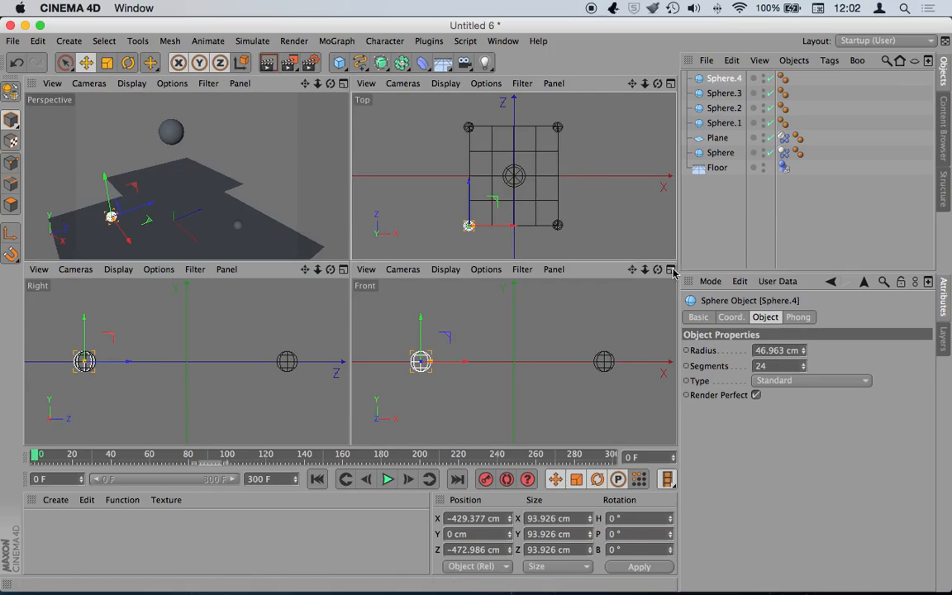
{"action": "middle_click", "coordinate": [559, 296]}
{"action": "left_click_drag", "start_coordinate": [645, 83], "coordinate": [481, 304]}
{"action": "left_click", "coordinate": [727, 123]}
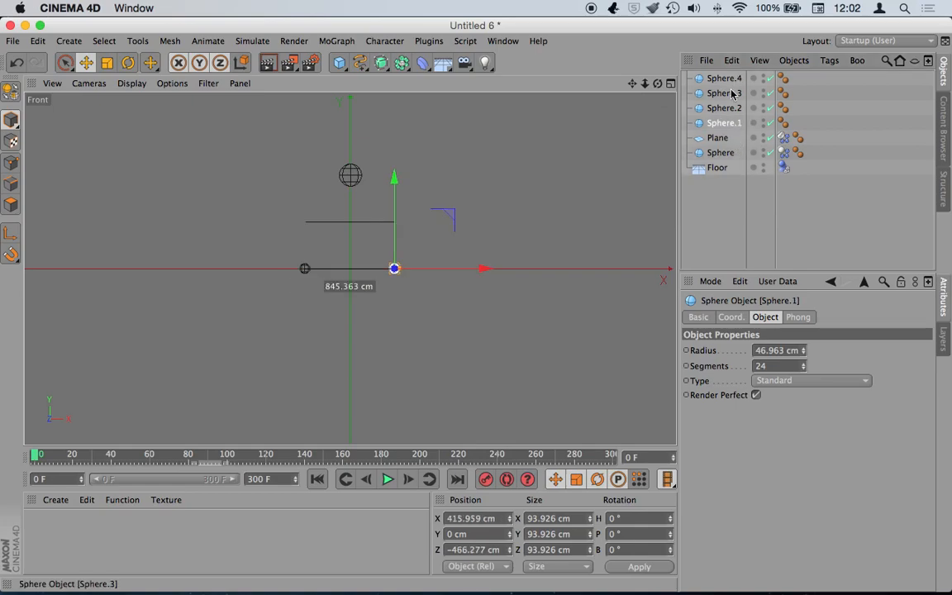
{"action": "left_click", "coordinate": [718, 79], "text": "shift"}
{"action": "left_click_drag", "start_coordinate": [356, 240], "coordinate": [342, 149]}
- Return to the full perspective view and orbit around the raised spheres
{"action": "left_click", "coordinate": [670, 84]}
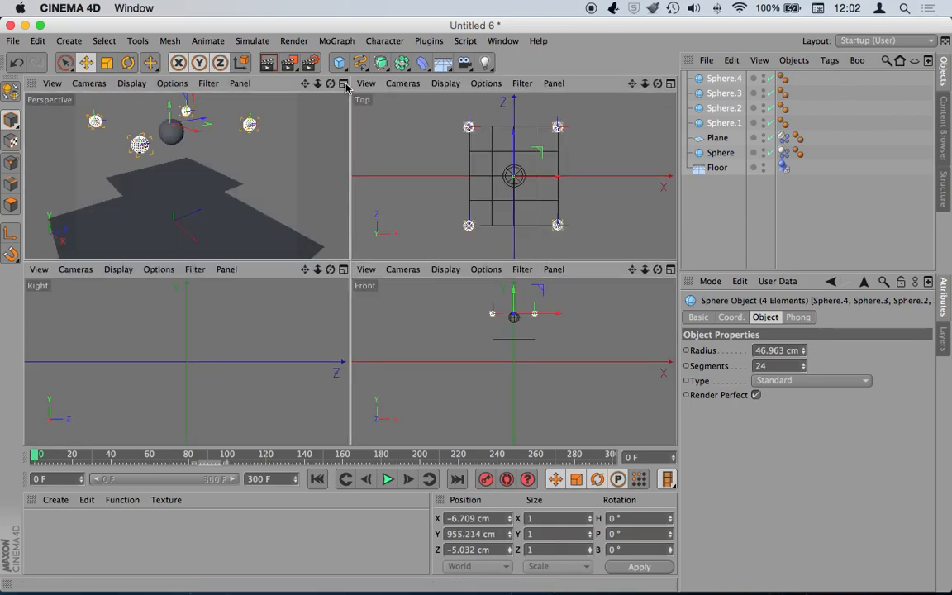
{"action": "left_click", "coordinate": [343, 84]}
{"action": "left_click", "coordinate": [713, 225]}
{"action": "left_click_drag", "start_coordinate": [658, 84], "coordinate": [349, 268]}
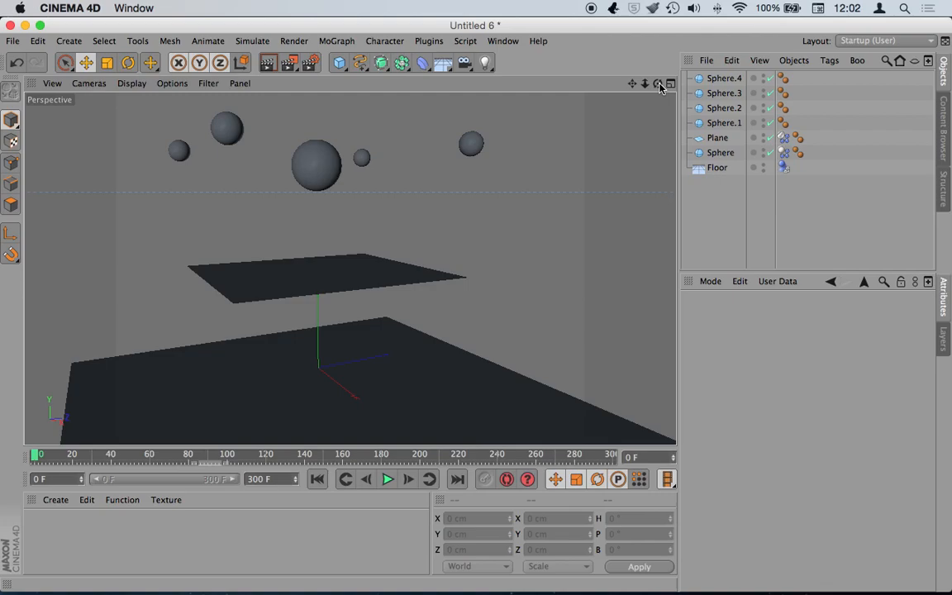
{"action": "key", "text": "super+Tab"}
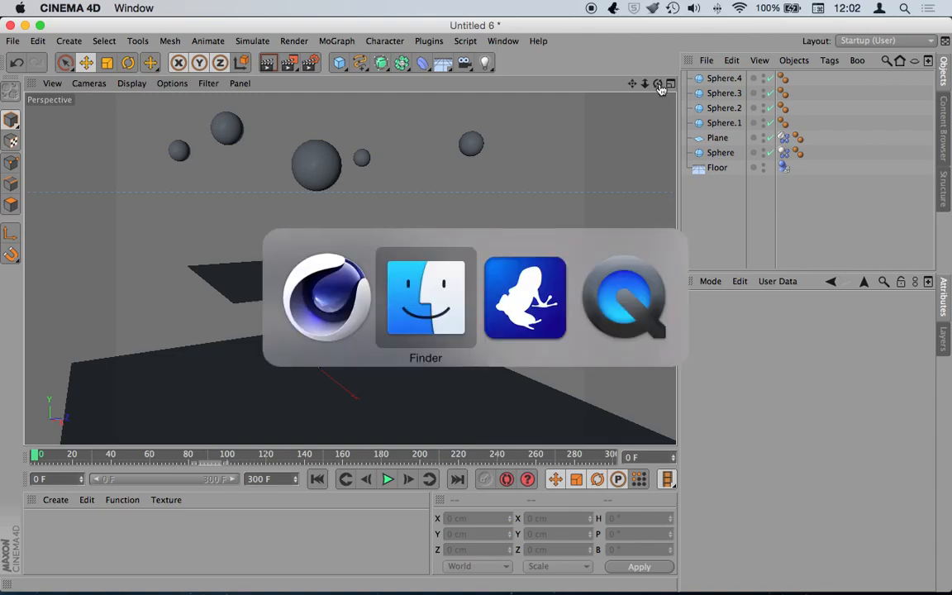
{"action": "key", "text": "super+Tab"}
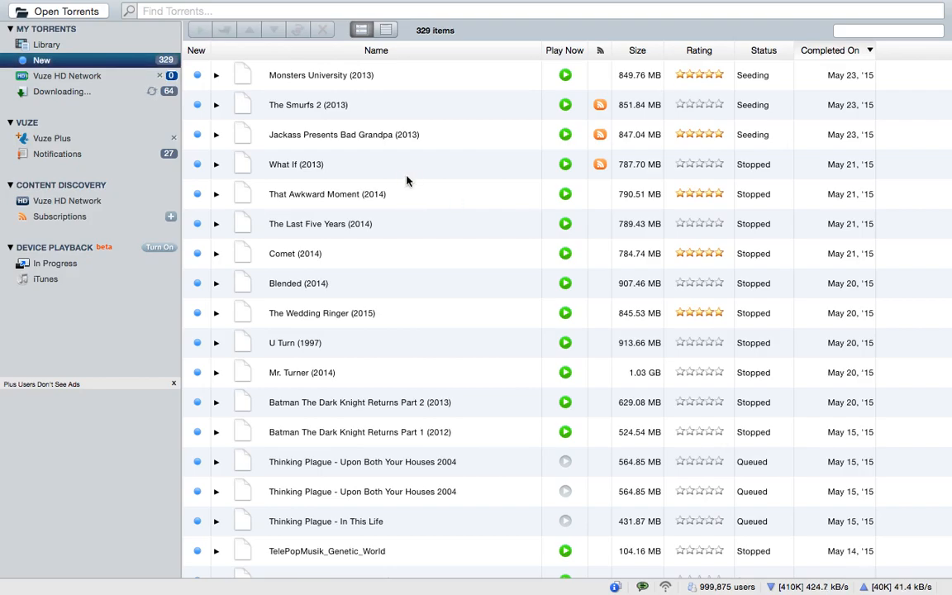
{"action": "key", "text": "super+Tab"}
{"action": "mouse_move", "coordinate": [293, 590]}
{"action": "left_click", "coordinate": [234, 582]}
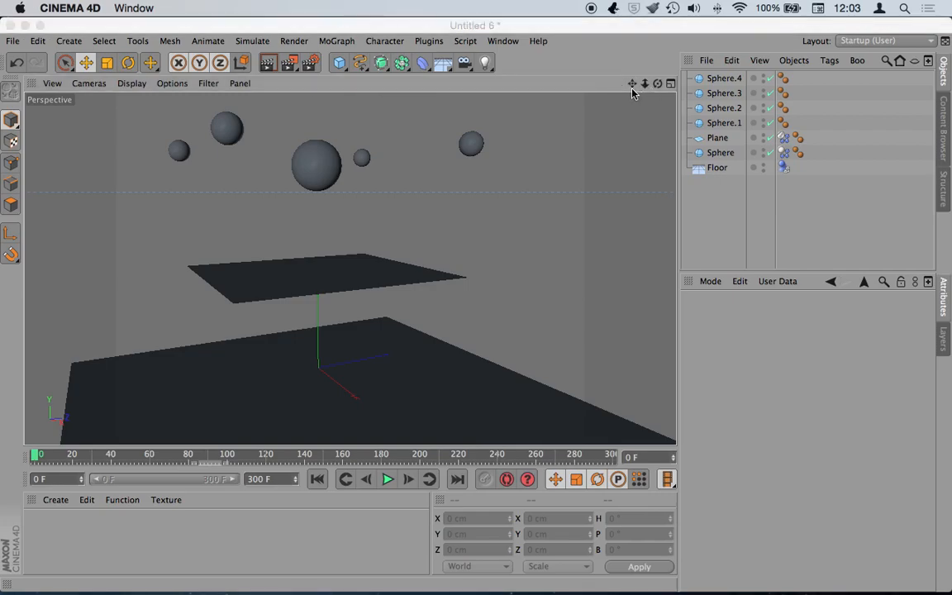
{"action": "left_click", "coordinate": [615, 51]}
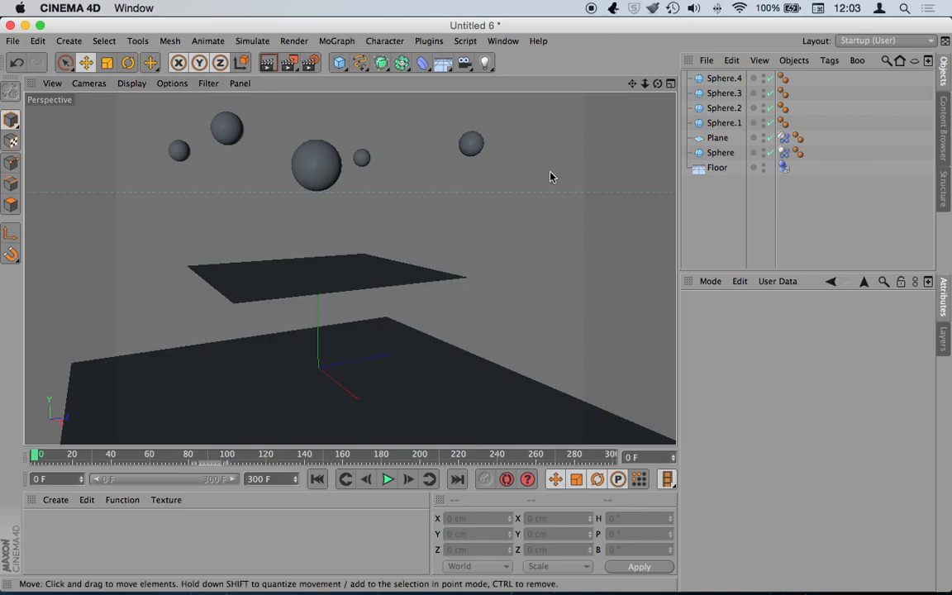
{"action": "mouse_move", "coordinate": [528, 189]}
{"action": "left_mouse_down", "text": "alt"}
{"action": "mouse_move", "coordinate": [522, 201]}
{"action": "mouse_move", "coordinate": [557, 191]}
{"action": "mouse_move", "coordinate": [511, 250]}
{"action": "mouse_move", "coordinate": [530, 209]}
{"action": "left_mouse_up", "text": "alt"}
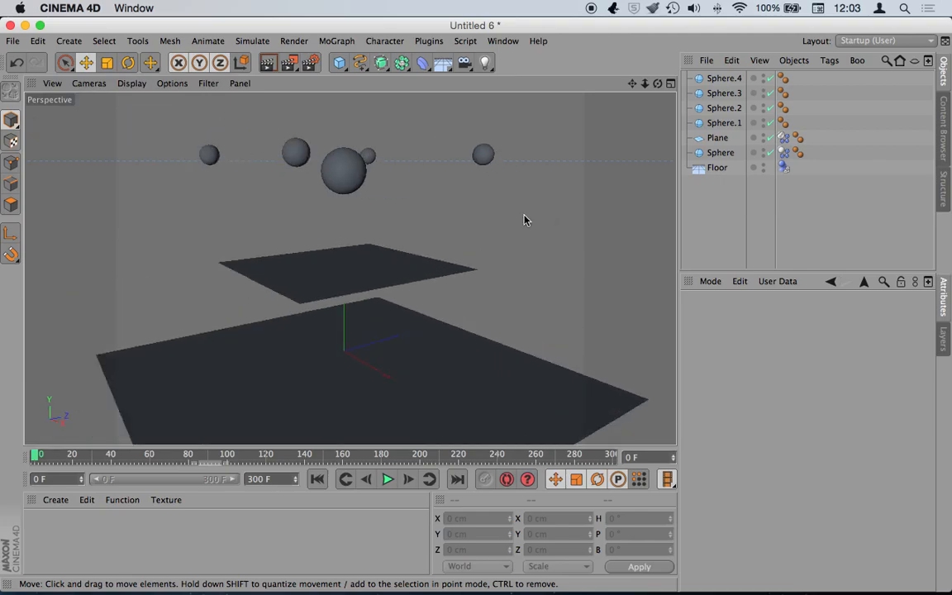
{"action": "mouse_move", "coordinate": [519, 205]}
{"action": "left_mouse_down", "text": "alt"}
{"action": "mouse_move", "coordinate": [523, 191]}
{"action": "mouse_move", "coordinate": [524, 204]}
{"action": "left_mouse_up", "text": "alt"}
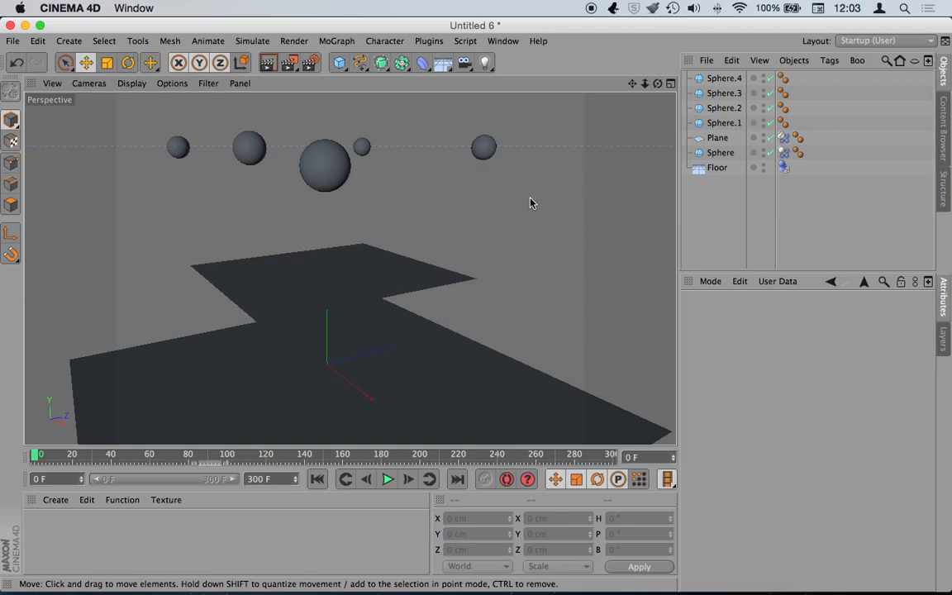
{"action": "mouse_move", "coordinate": [531, 203]}
{"action": "left_mouse_down", "text": "alt"}
{"action": "mouse_move", "coordinate": [517, 211]}
{"action": "mouse_move", "coordinate": [531, 186]}
{"action": "left_mouse_up", "text": "alt"}
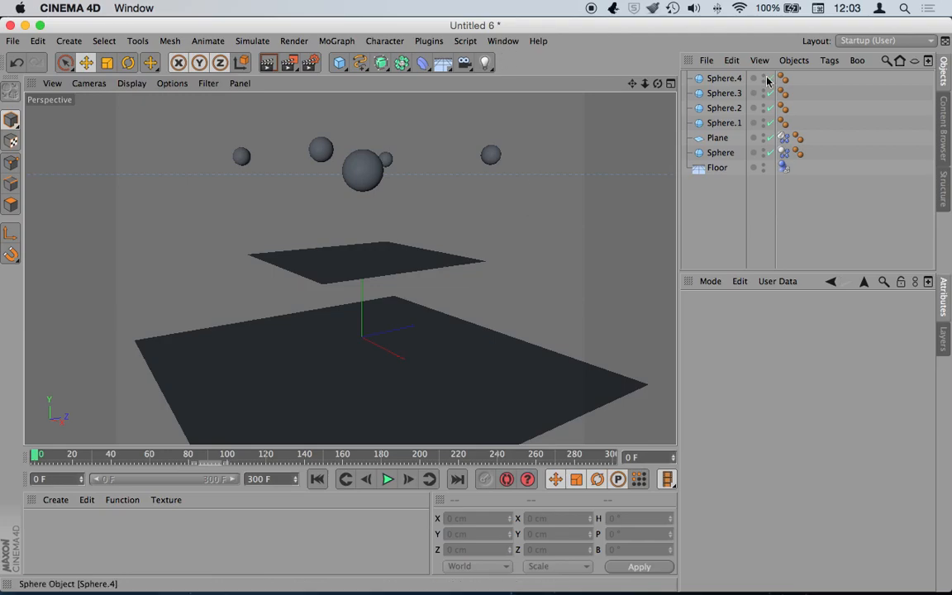
- Add a Spring from Simulate > Dynamics and raise it among the spheres
{"action": "left_click", "coordinate": [291, 42]}
{"action": "mouse_move", "coordinate": [262, 48]}
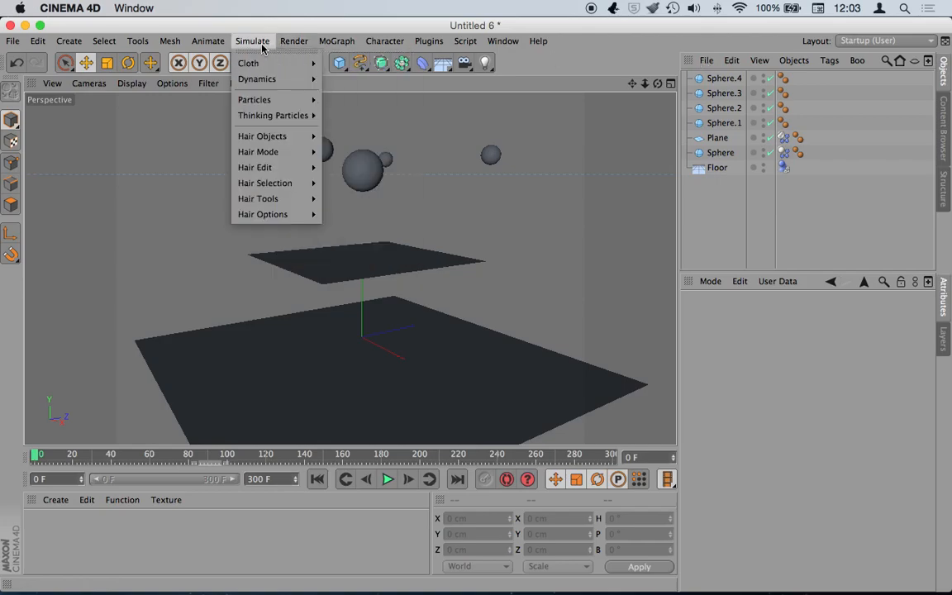
{"action": "mouse_move", "coordinate": [312, 78]}
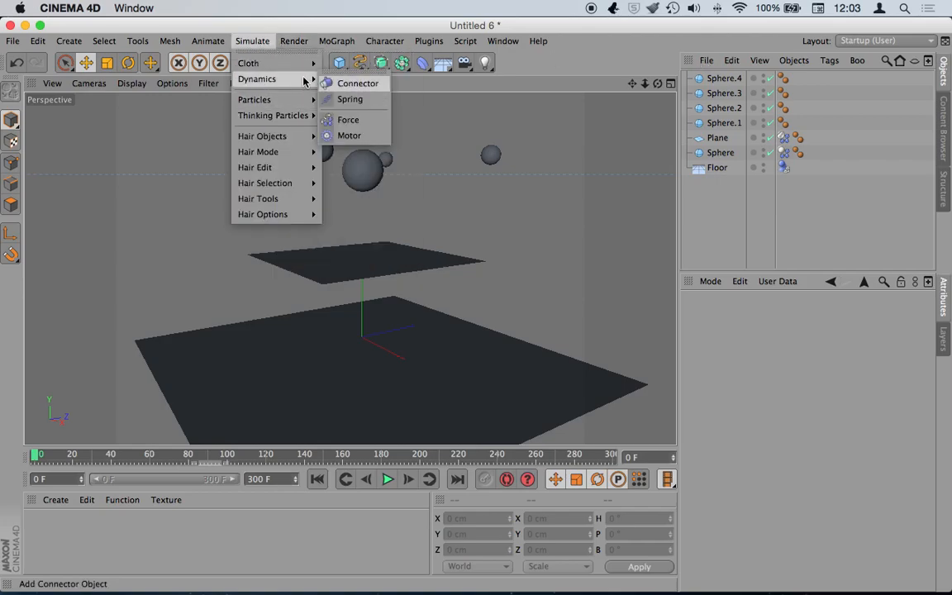
{"action": "left_click", "coordinate": [363, 99]}
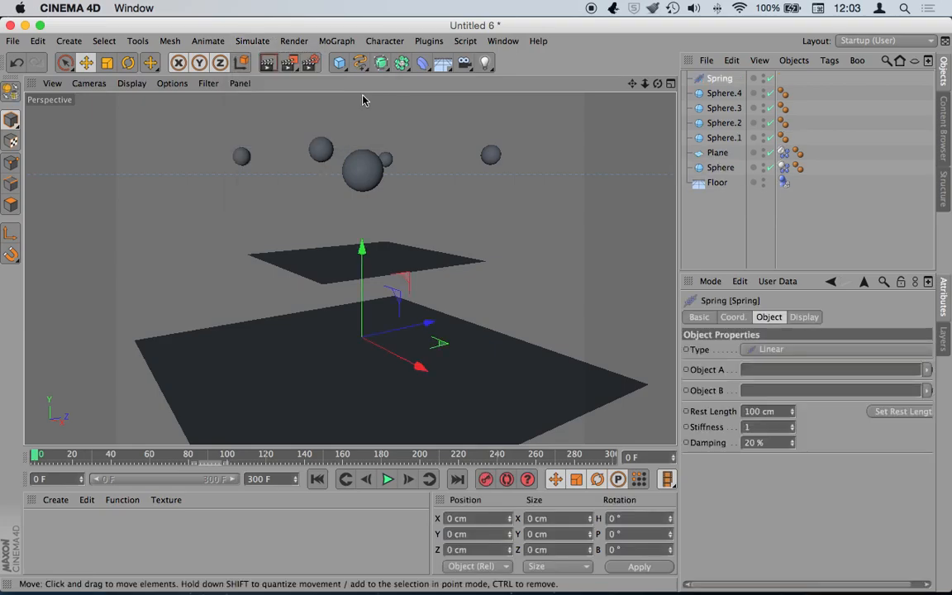
{"action": "left_click_drag", "start_coordinate": [361, 247], "coordinate": [355, 122]}
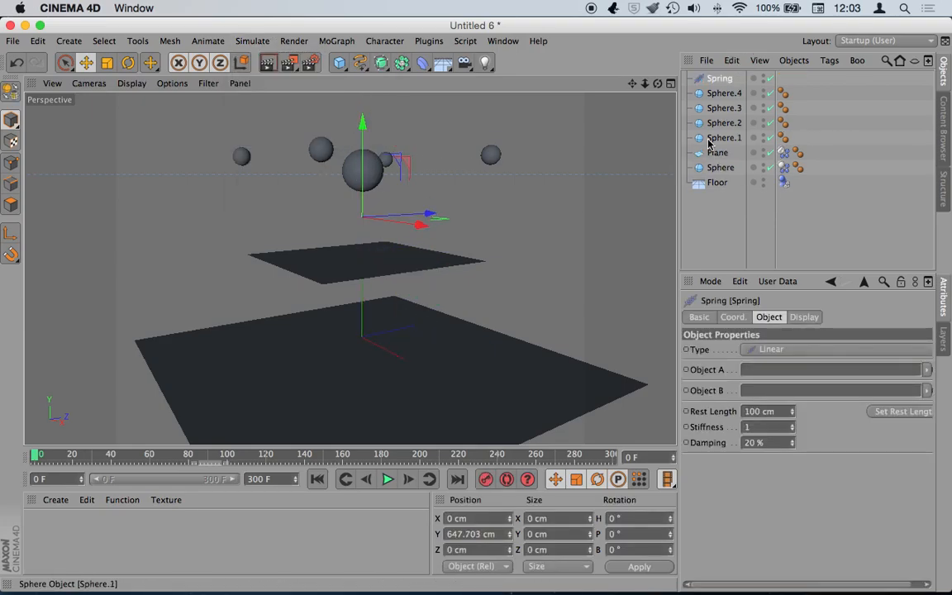
- Link the Spring from Sphere.4 to the Plane, attached by Polygon Point
{"action": "left_click_drag", "start_coordinate": [709, 94], "coordinate": [756, 377]}
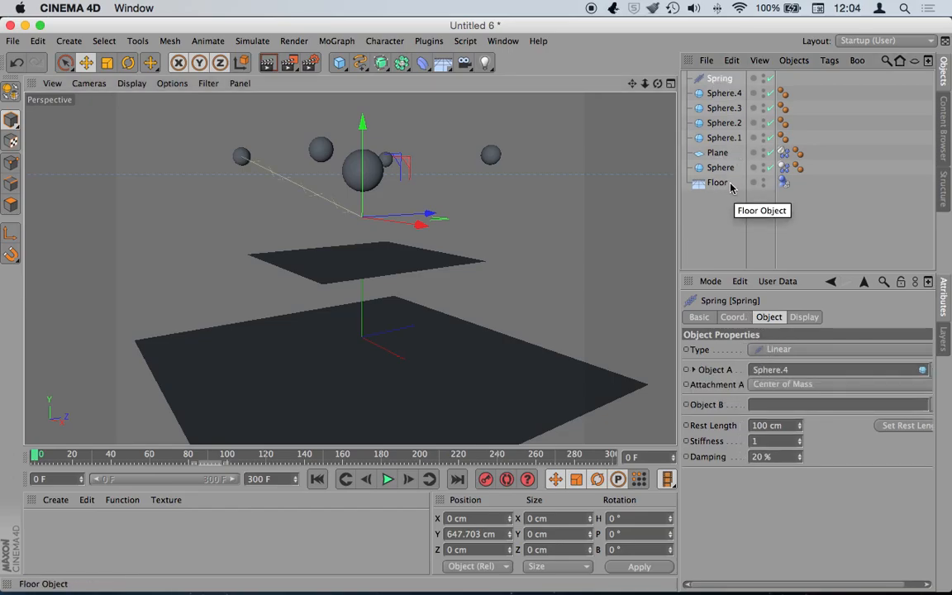
{"action": "left_click_drag", "start_coordinate": [716, 154], "coordinate": [756, 407]}
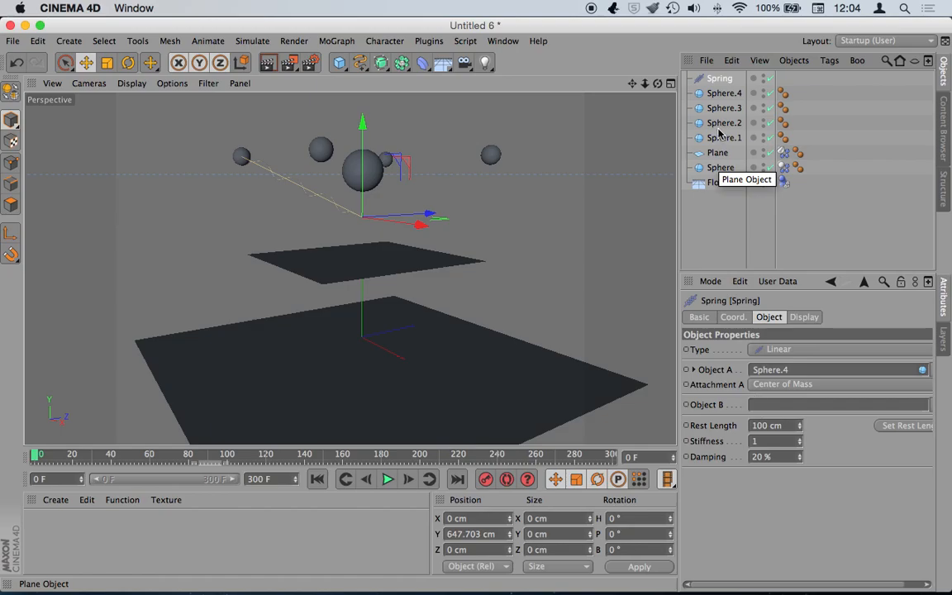
{"action": "left_click_drag", "start_coordinate": [710, 153], "coordinate": [755, 405]}
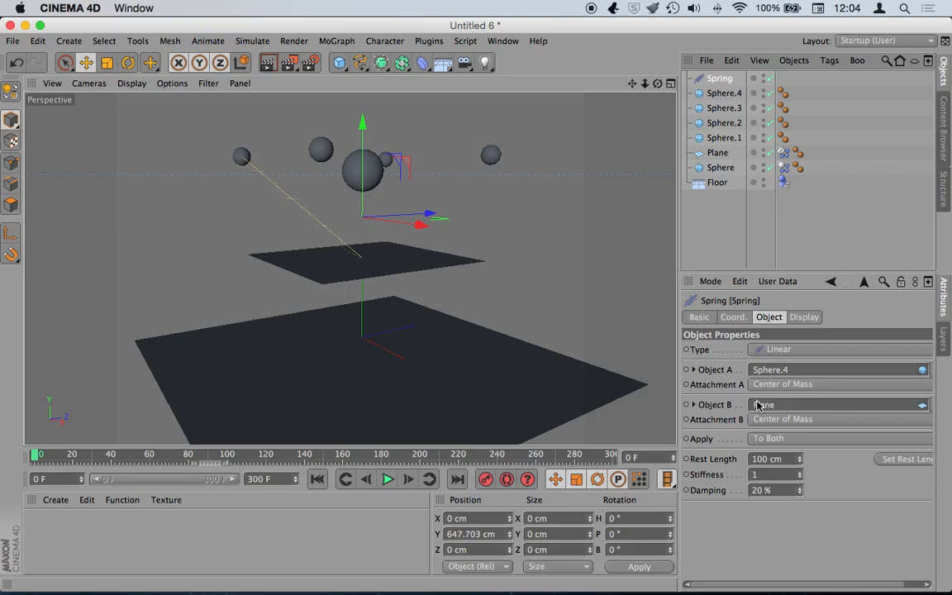
{"action": "left_click", "coordinate": [836, 419]}
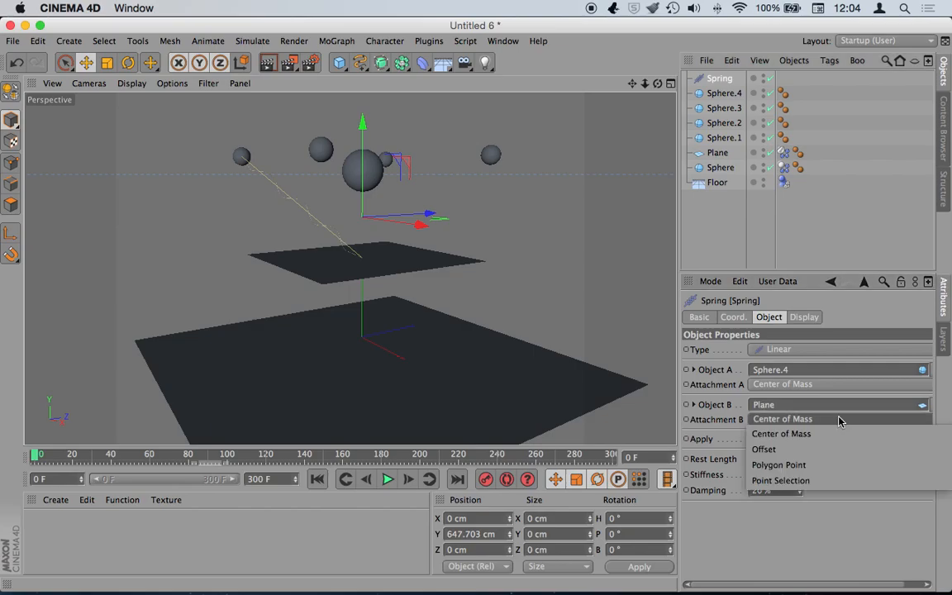
{"action": "left_click", "coordinate": [830, 465]}
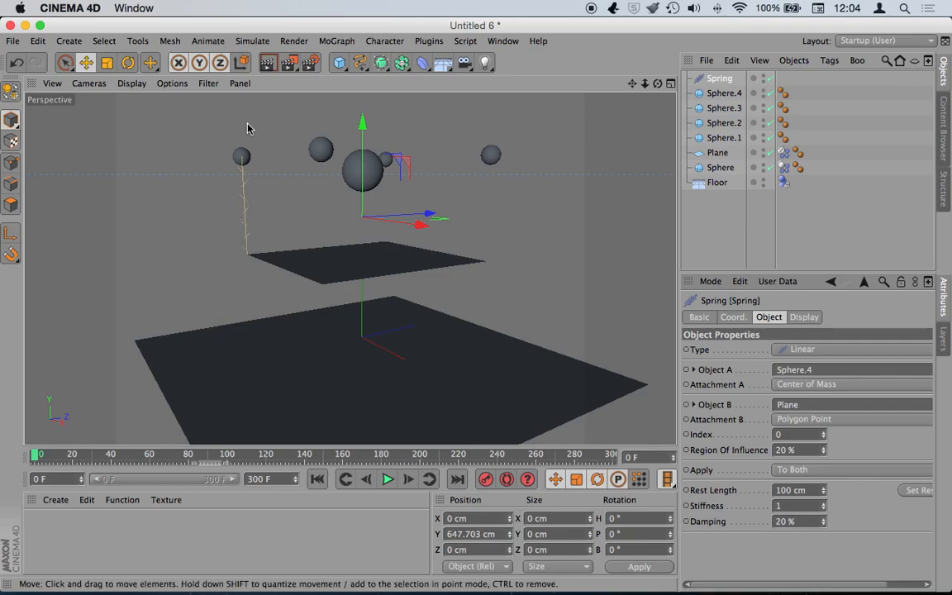
- Play the spring simulation, pause, and rewind to frame 0
{"action": "left_click", "coordinate": [387, 479]}
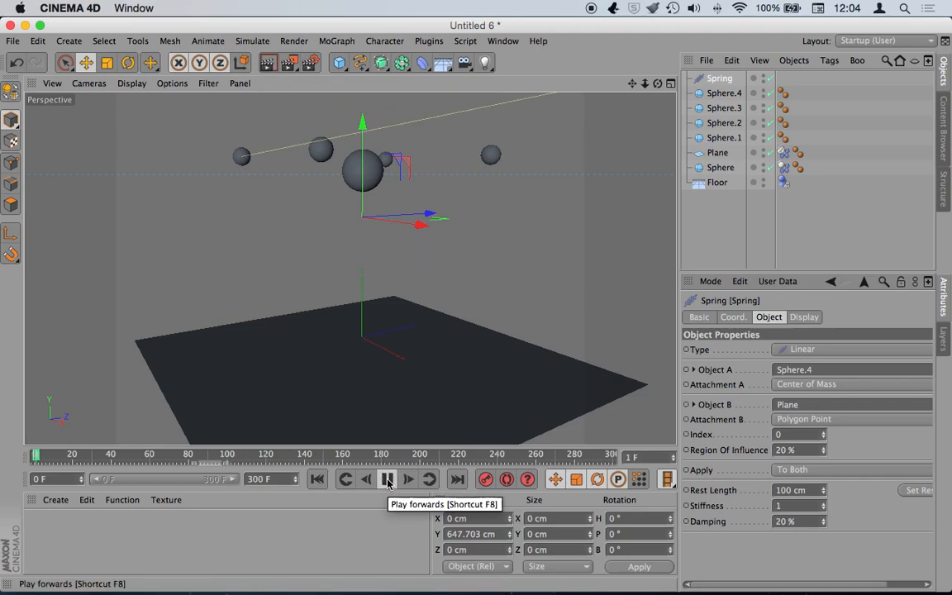
{"action": "left_click", "coordinate": [388, 480]}
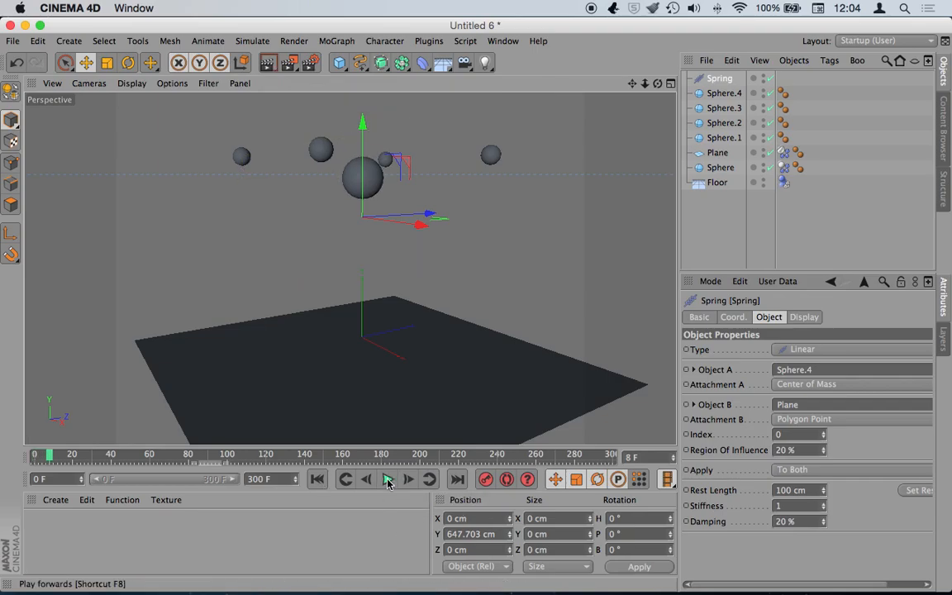
{"action": "left_click", "coordinate": [317, 479]}
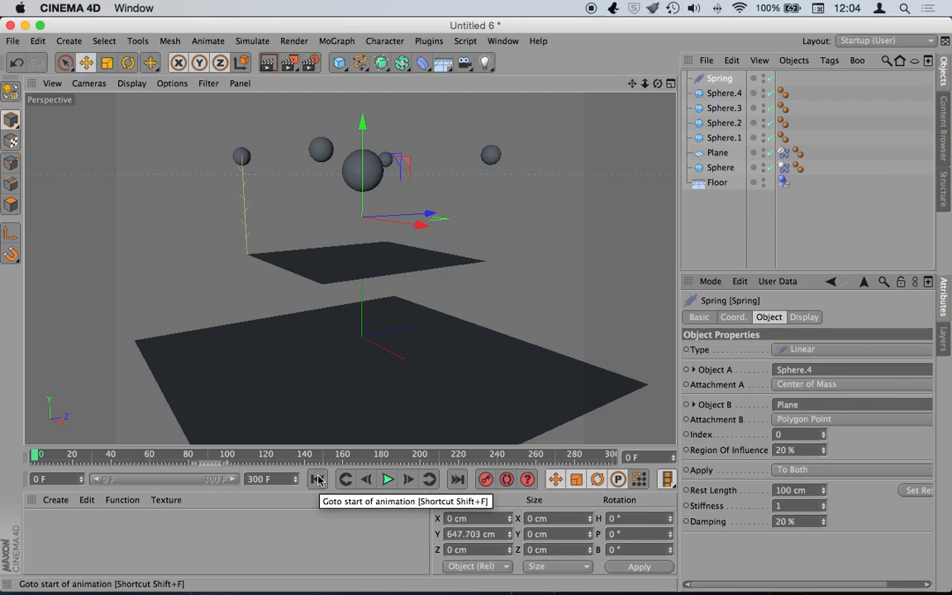
{"action": "left_click", "coordinate": [512, 43]}
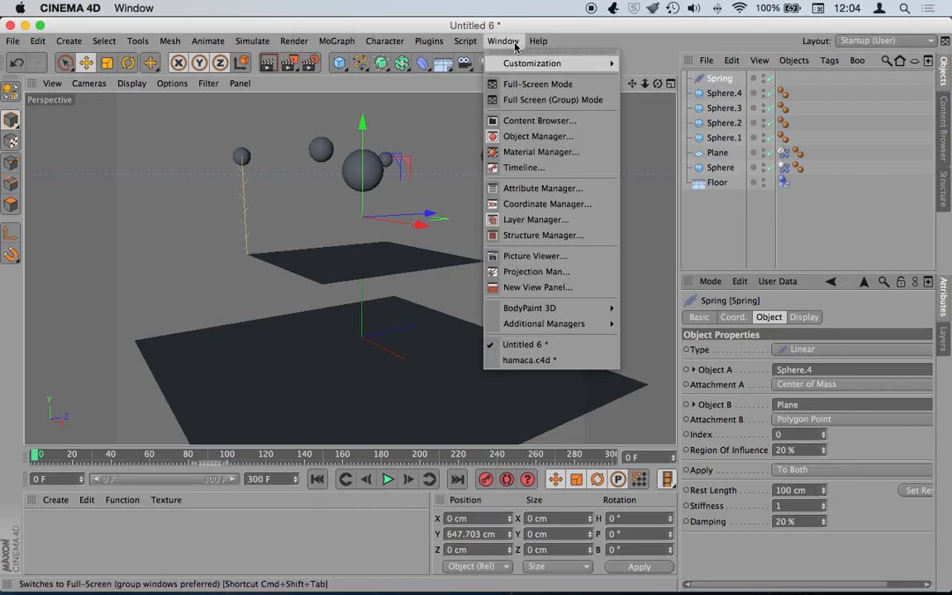
{"action": "left_click", "coordinate": [554, 360]}
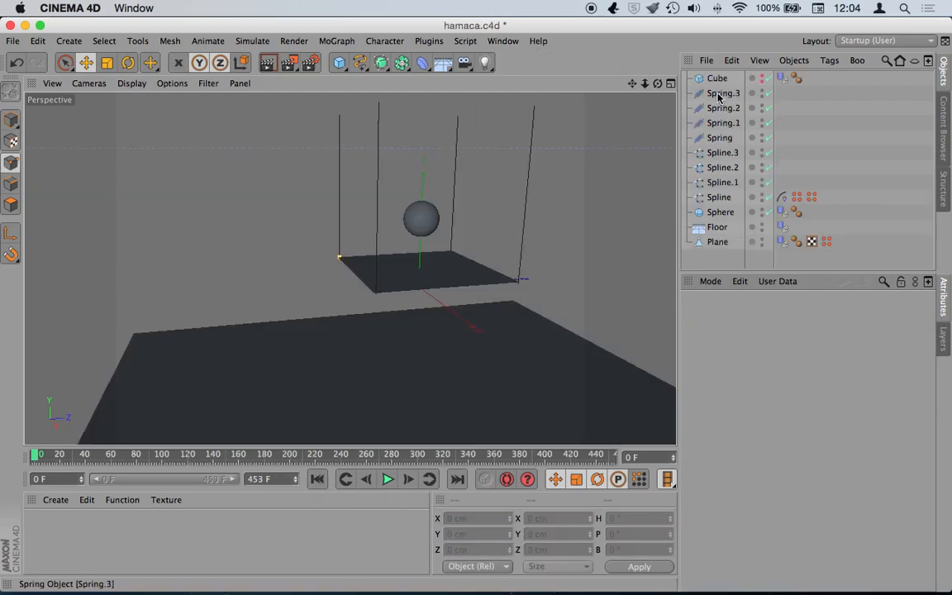
{"action": "left_click", "coordinate": [715, 138]}
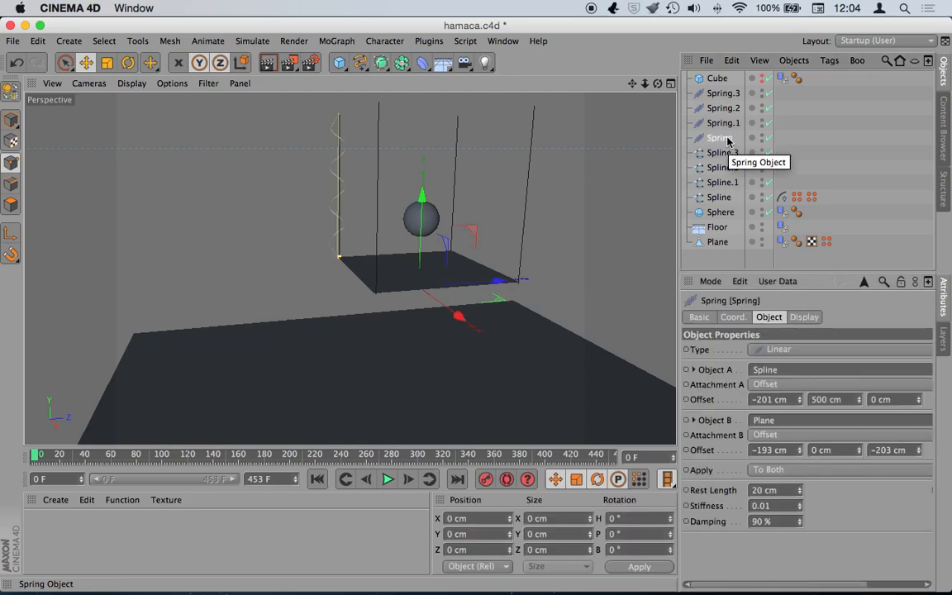
{"action": "left_click", "coordinate": [503, 43]}
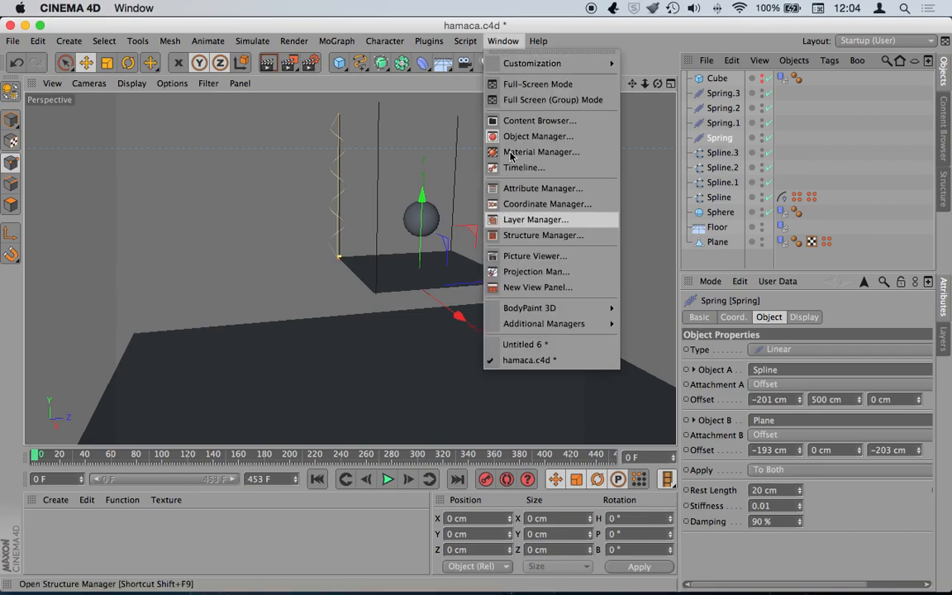
{"action": "left_click", "coordinate": [537, 347]}
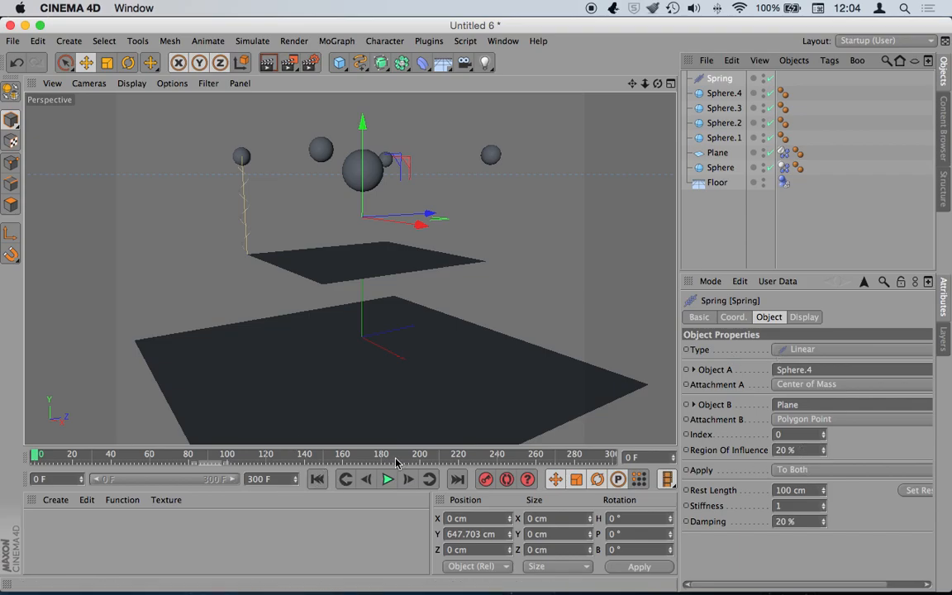
- Switch the Spring's Attachment B to Offset, with X −387 cm and Z 129 cm
{"action": "left_click", "coordinate": [837, 419]}
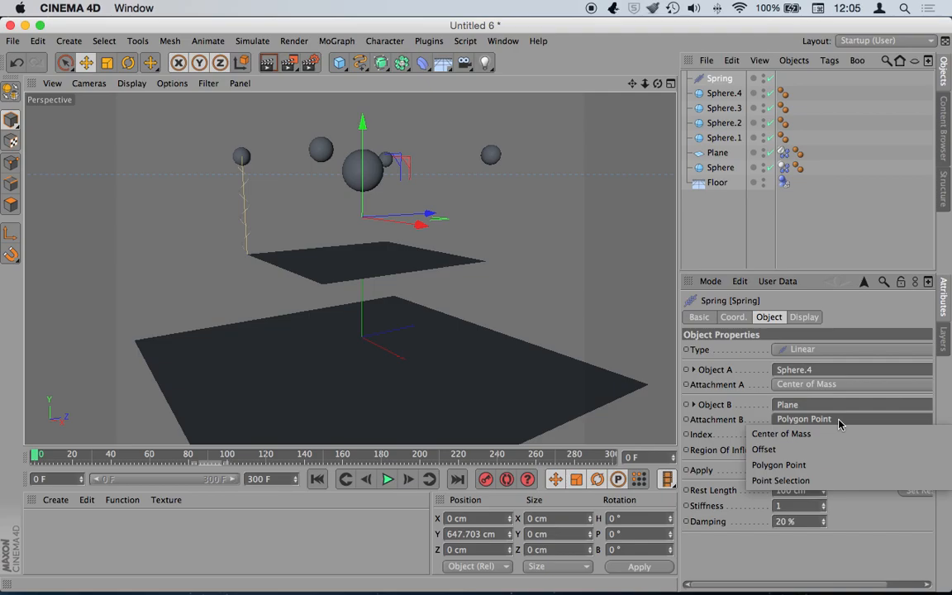
{"action": "left_click", "coordinate": [840, 418]}
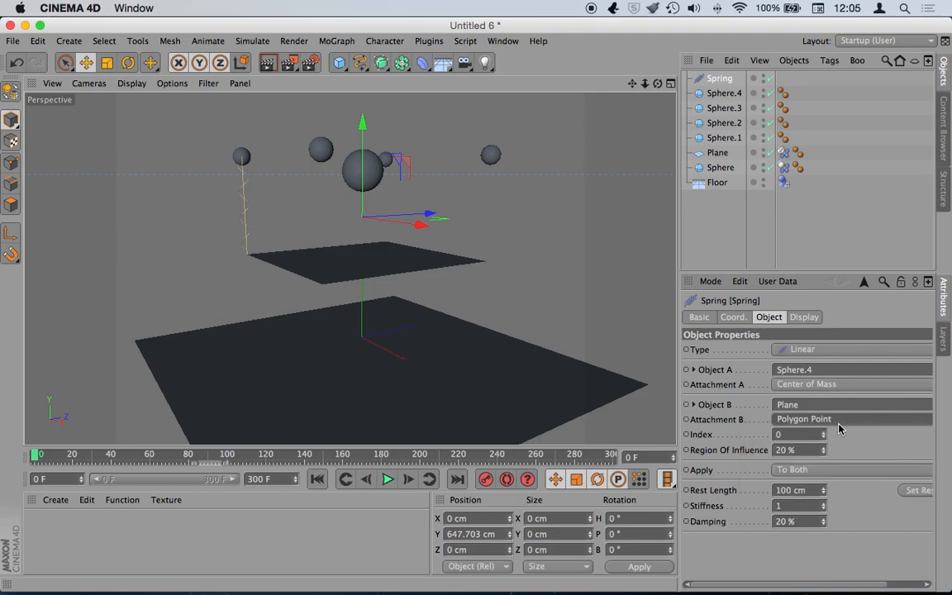
{"action": "left_click", "coordinate": [839, 421]}
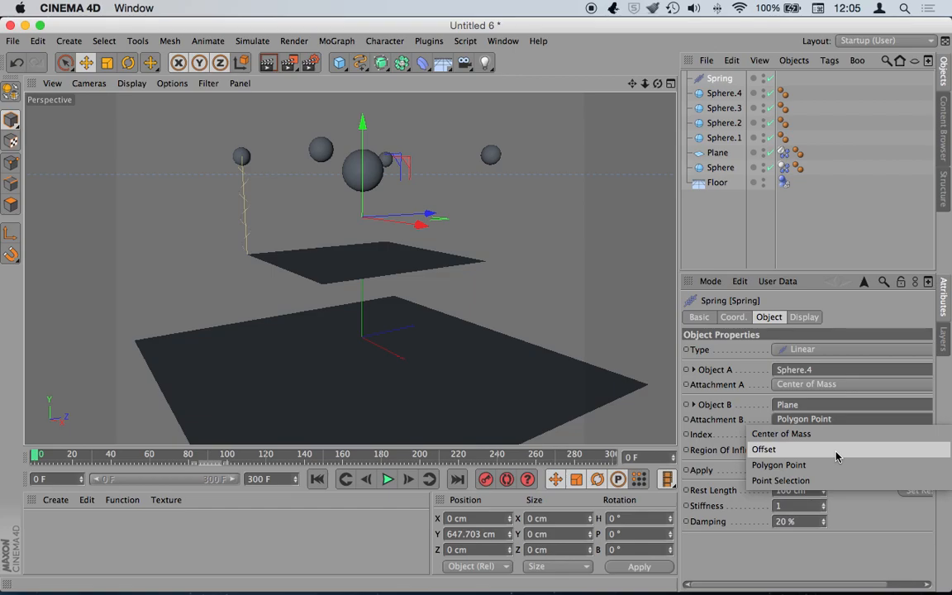
{"action": "left_click", "coordinate": [837, 453]}
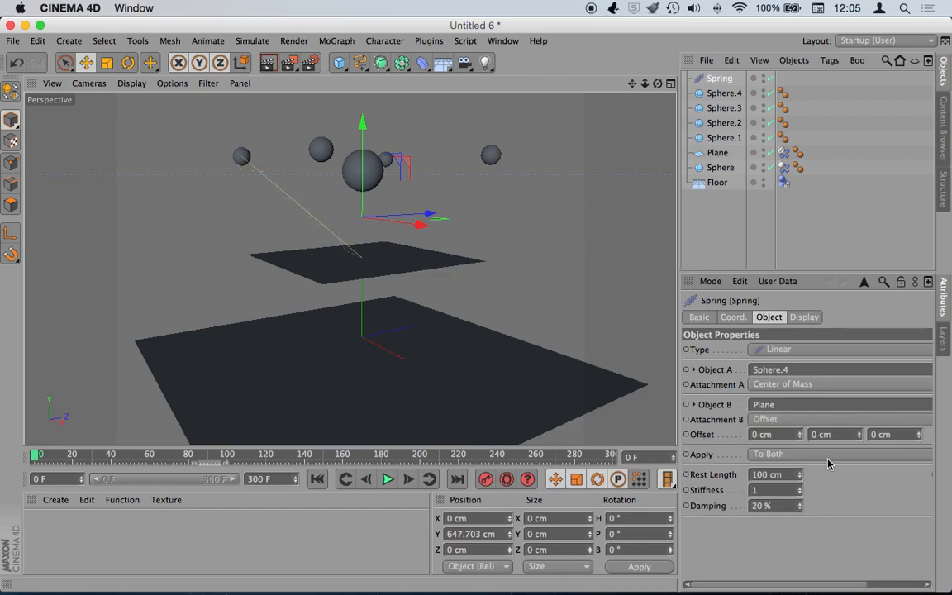
{"action": "left_click_drag", "start_coordinate": [859, 435], "coordinate": [805, 545]}
{"action": "key", "text": "super+z"}
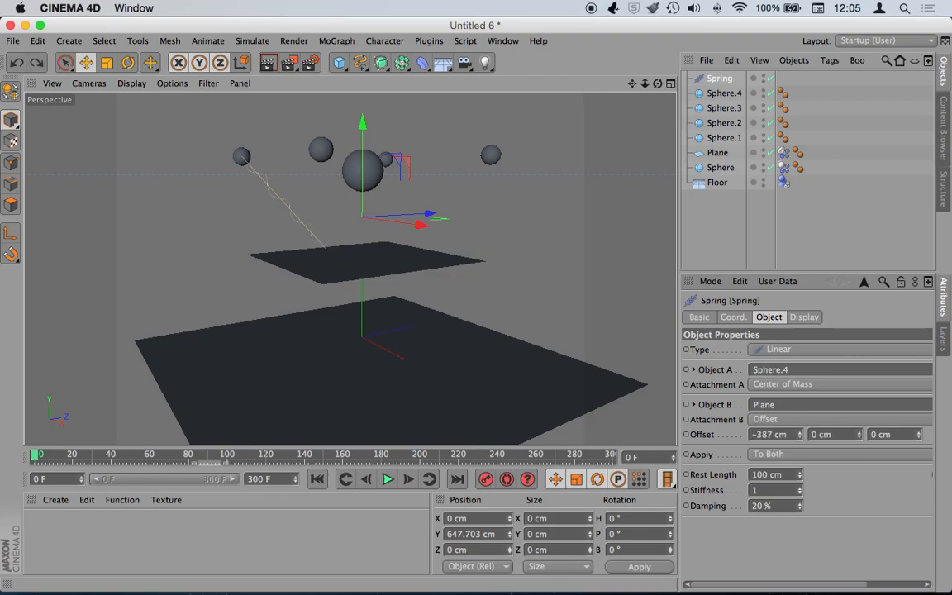
{"action": "mouse_move", "coordinate": [918, 435]}
{"action": "left_mouse_down"}
{"action": "mouse_move", "coordinate": [918, 388]}
{"action": "mouse_move", "coordinate": [919, 433]}
{"action": "left_mouse_up"}
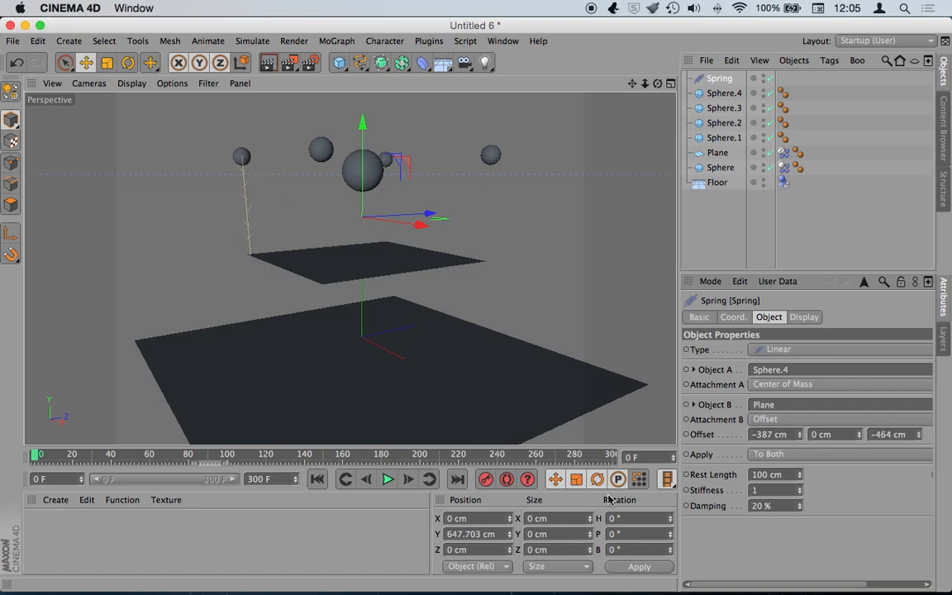
- Play the simulation twice to check the spring reaches the plane corner, rewinding to frame 0
{"action": "left_click", "coordinate": [388, 479]}
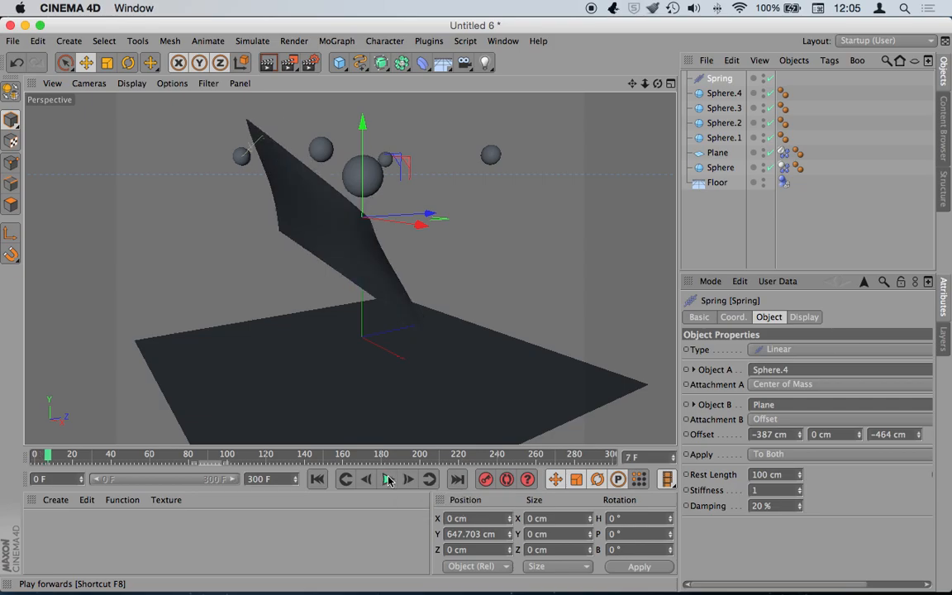
{"action": "left_click", "coordinate": [318, 479]}
{"action": "left_click_drag", "start_coordinate": [339, 273], "coordinate": [349, 267], "text": "alt"}
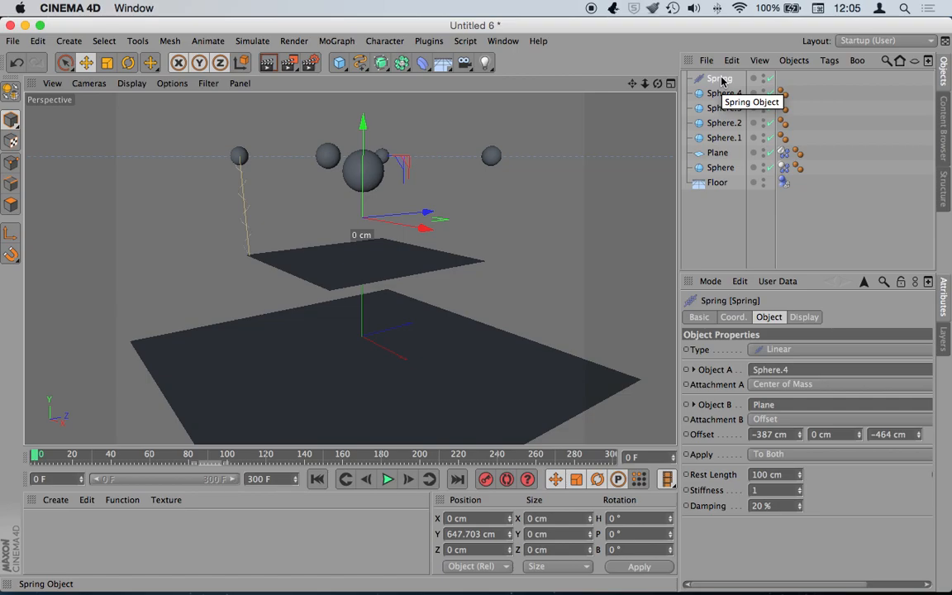
{"action": "left_click", "coordinate": [387, 479]}
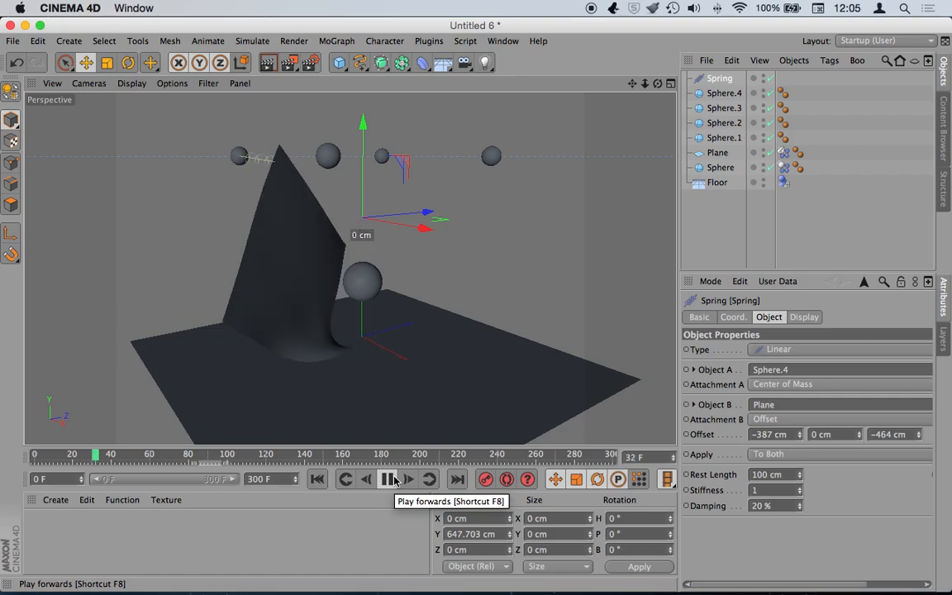
{"action": "left_click", "coordinate": [388, 480]}
{"action": "left_click", "coordinate": [317, 480]}
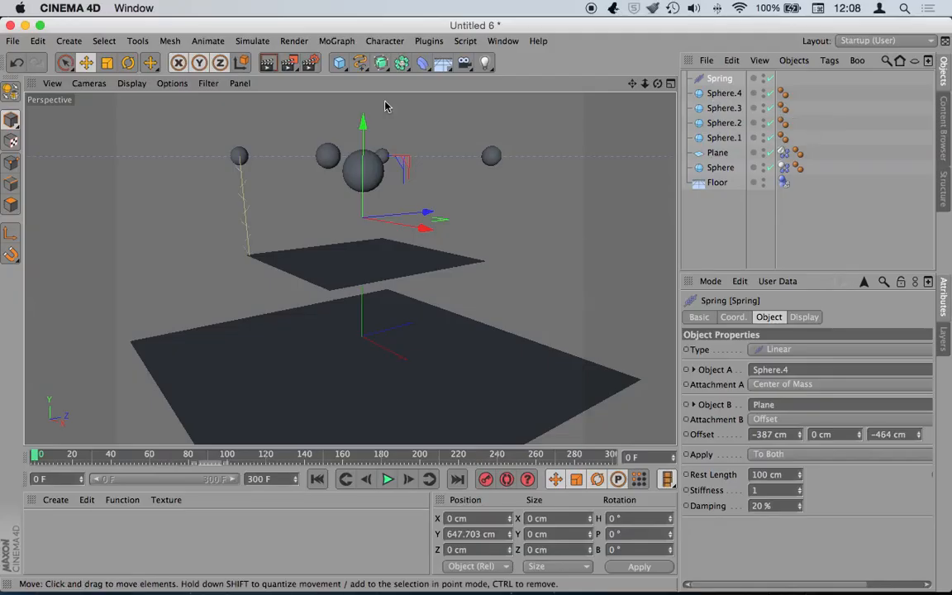
- Add a Spring from Simulate > Dynamics and paste two copies, giving Spring.1 to Spring.3
{"action": "left_click", "coordinate": [249, 42]}
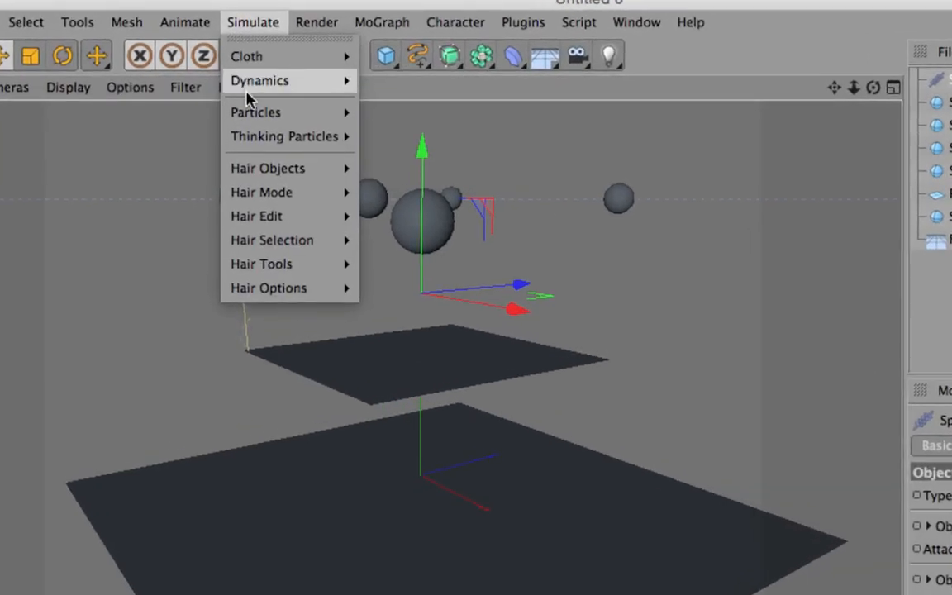
{"action": "mouse_move", "coordinate": [283, 86]}
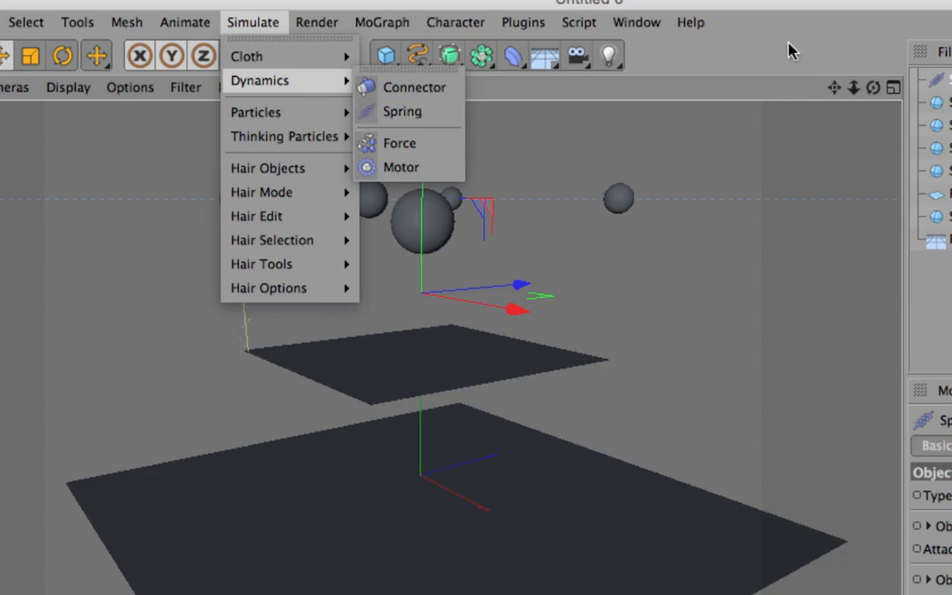
{"action": "left_click", "coordinate": [389, 110]}
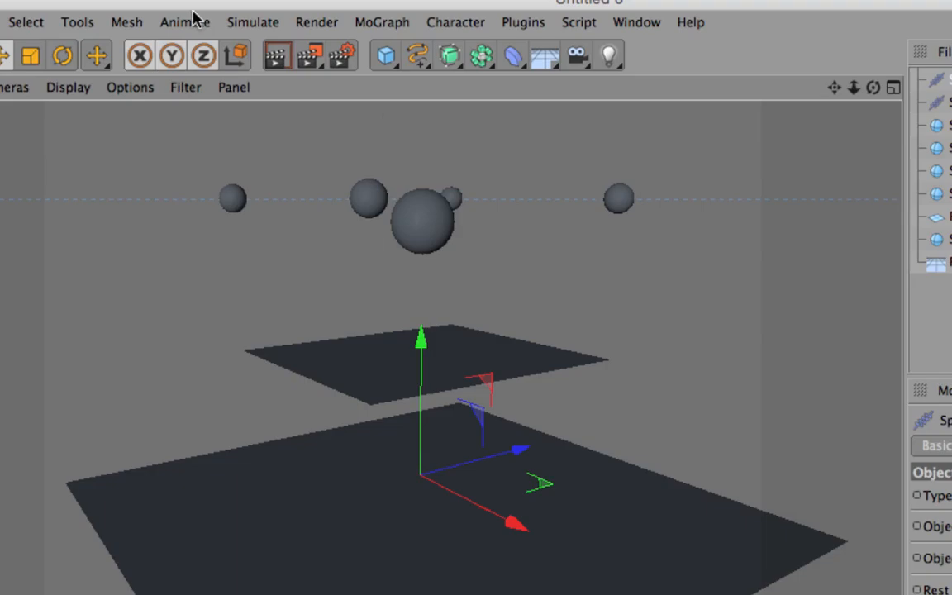
{"action": "left_click", "coordinate": [249, 22]}
{"action": "left_click", "coordinate": [847, 39]}
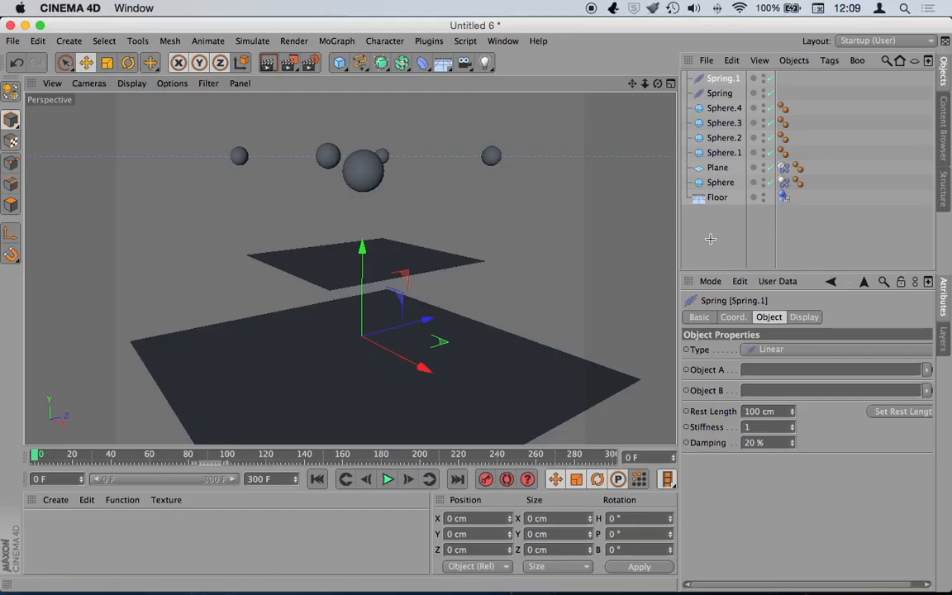
{"action": "key", "text": "super+v"}
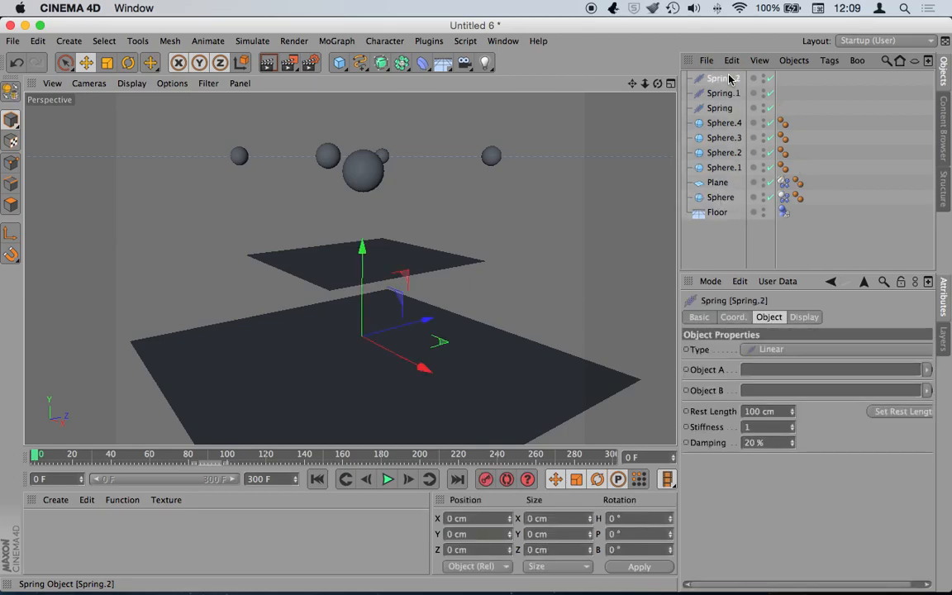
{"action": "key", "text": "super+v"}
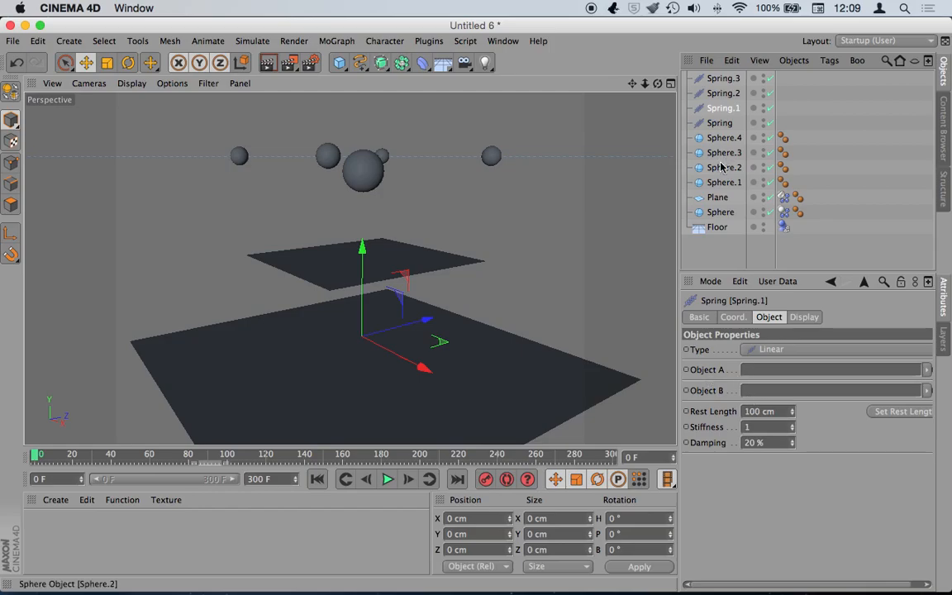
- Link Spring.1 to Sphere.2 and Spring.2 to Sphere.3, each with the Plane as Object B
{"action": "left_click_drag", "start_coordinate": [716, 172], "coordinate": [771, 380]}
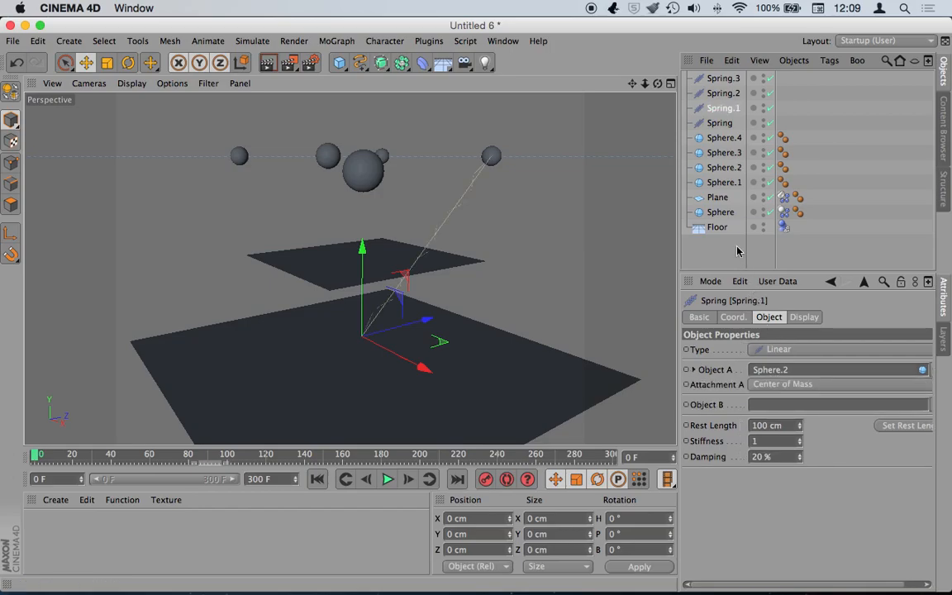
{"action": "left_click_drag", "start_coordinate": [718, 198], "coordinate": [785, 407]}
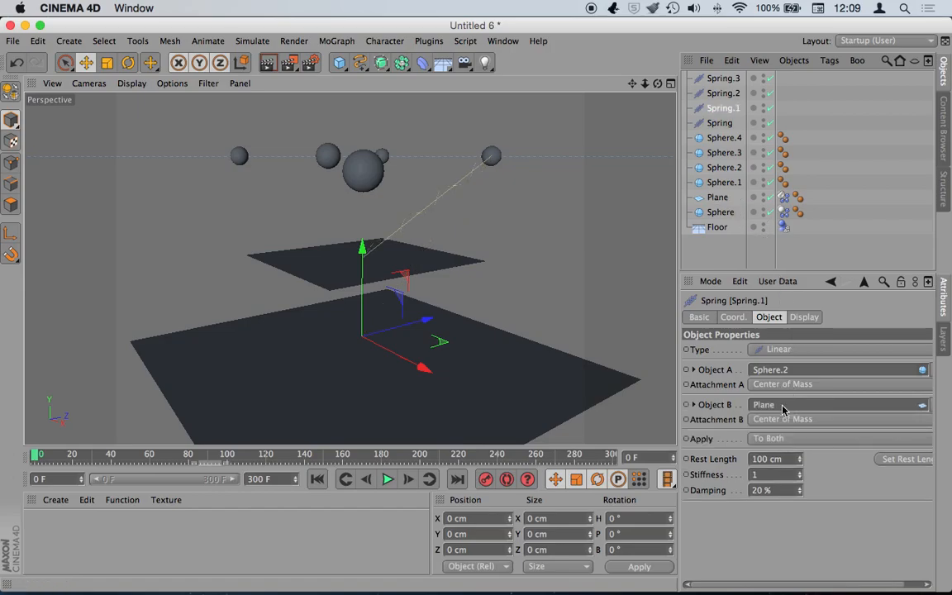
{"action": "left_click", "coordinate": [723, 93]}
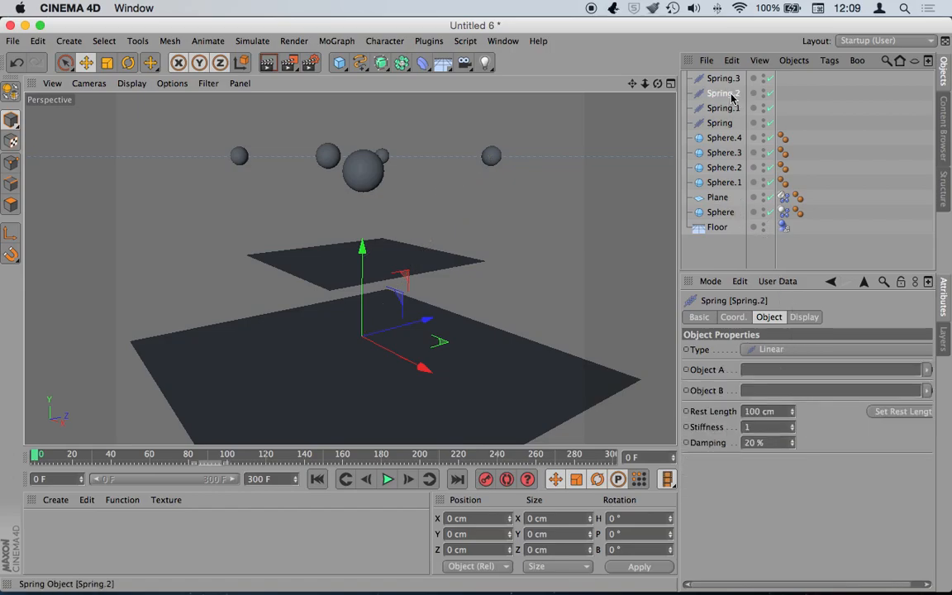
{"action": "left_click_drag", "start_coordinate": [726, 155], "coordinate": [758, 366]}
{"action": "left_click_drag", "start_coordinate": [724, 157], "coordinate": [754, 407]}
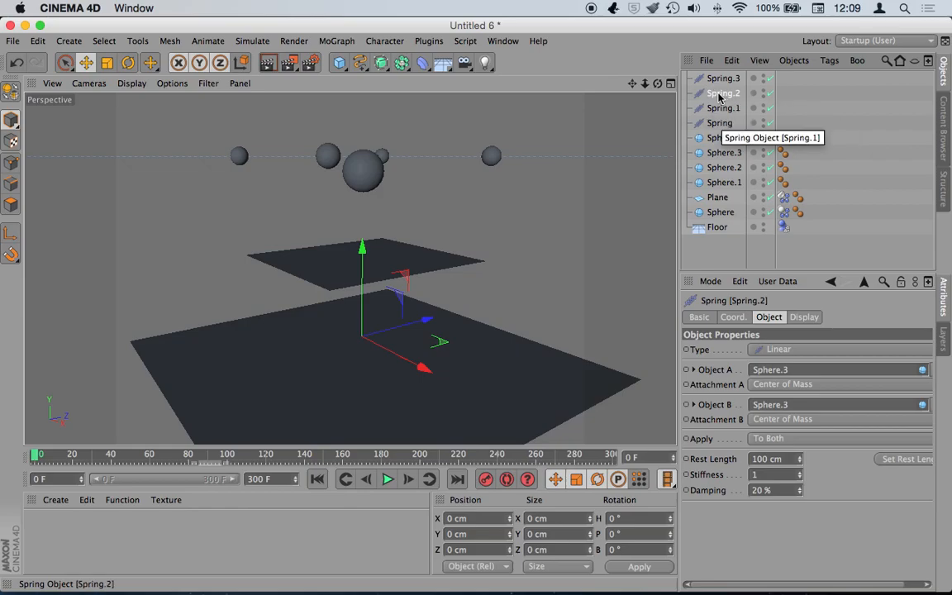
{"action": "left_click_drag", "start_coordinate": [717, 198], "coordinate": [774, 404]}
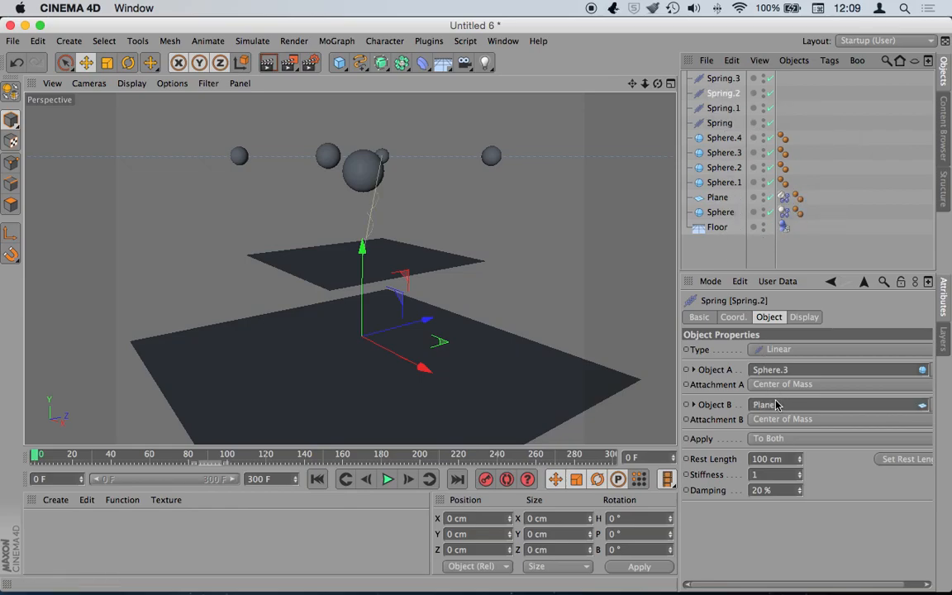
- Link Spring.3 between Sphere.4 and the Plane, then bring up the original Spring
{"action": "left_click", "coordinate": [725, 78]}
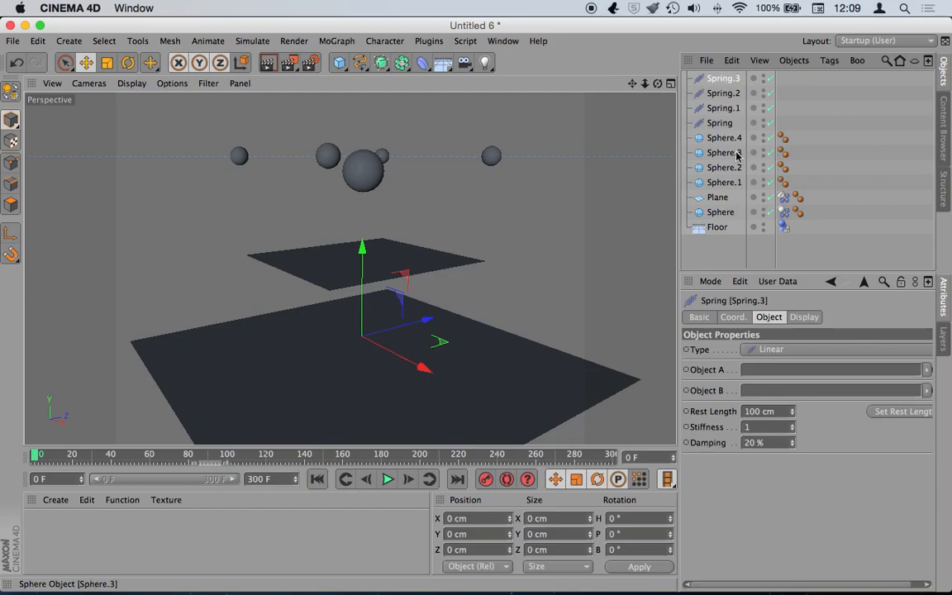
{"action": "left_click_drag", "start_coordinate": [724, 138], "coordinate": [773, 369]}
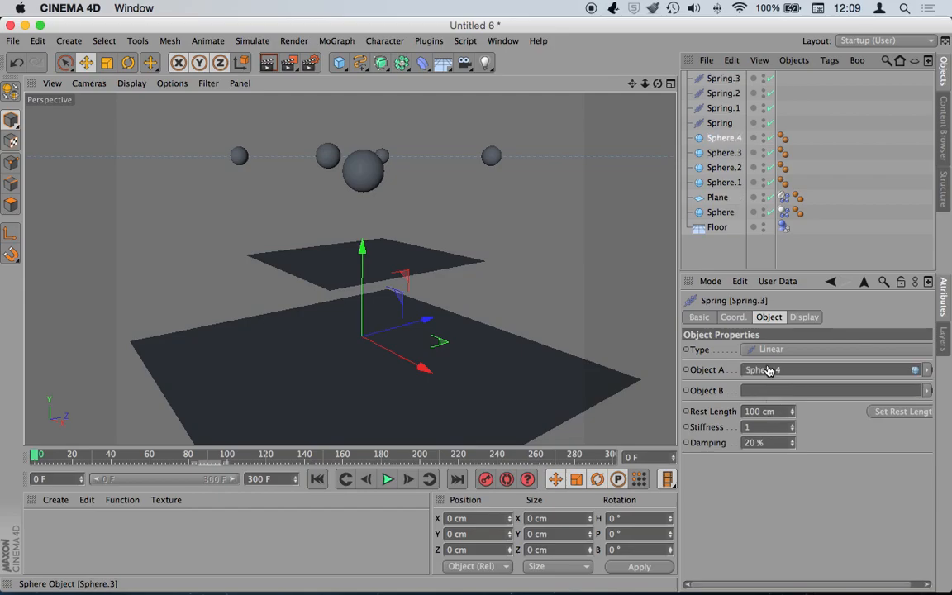
{"action": "left_click_drag", "start_coordinate": [717, 197], "coordinate": [758, 405]}
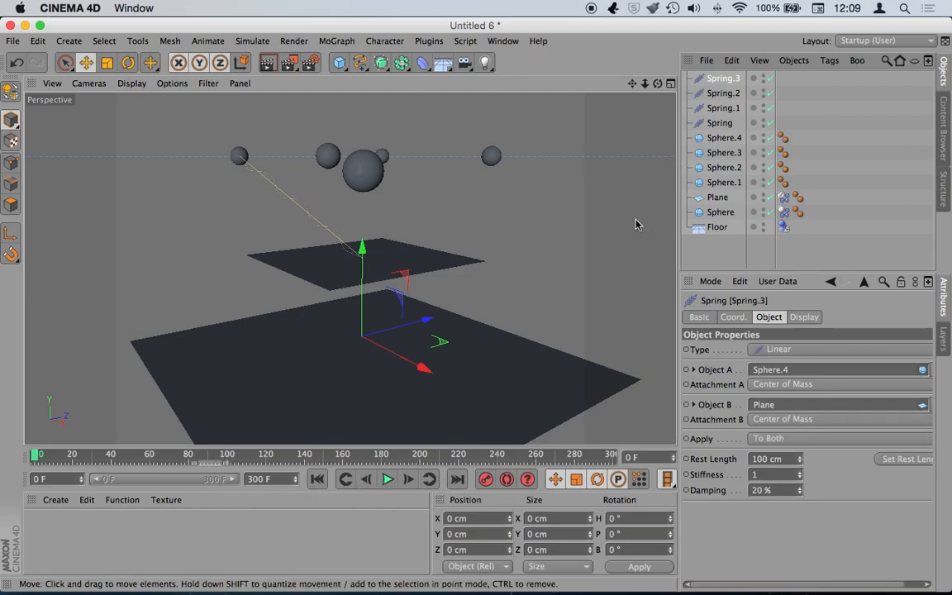
{"action": "left_click", "coordinate": [720, 123]}
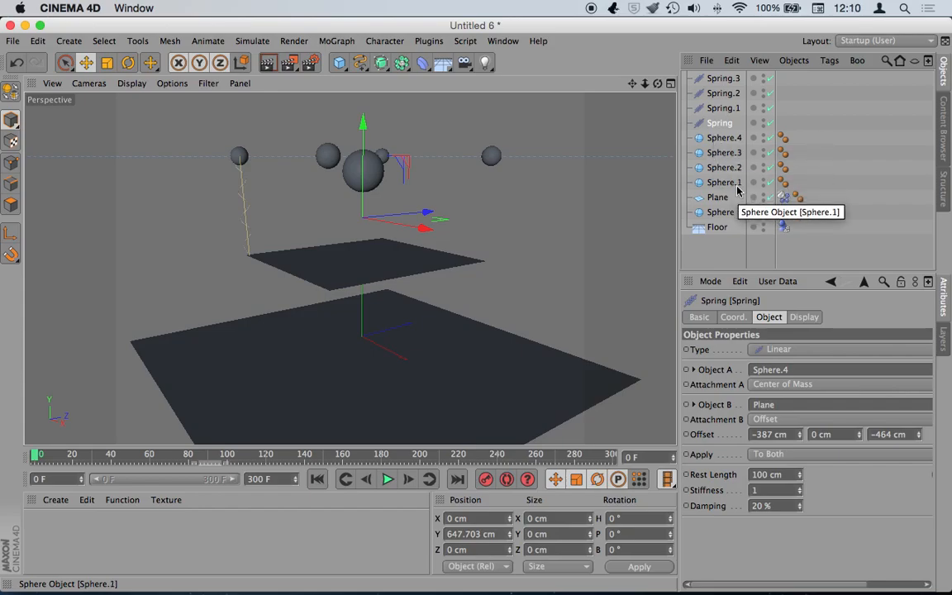
- Reattach Spring.3's Object A to Sphere.1 and test-play the simulation, rewinding to frame 0
{"action": "left_click", "coordinate": [723, 79]}
{"action": "left_click_drag", "start_coordinate": [726, 185], "coordinate": [782, 370]}
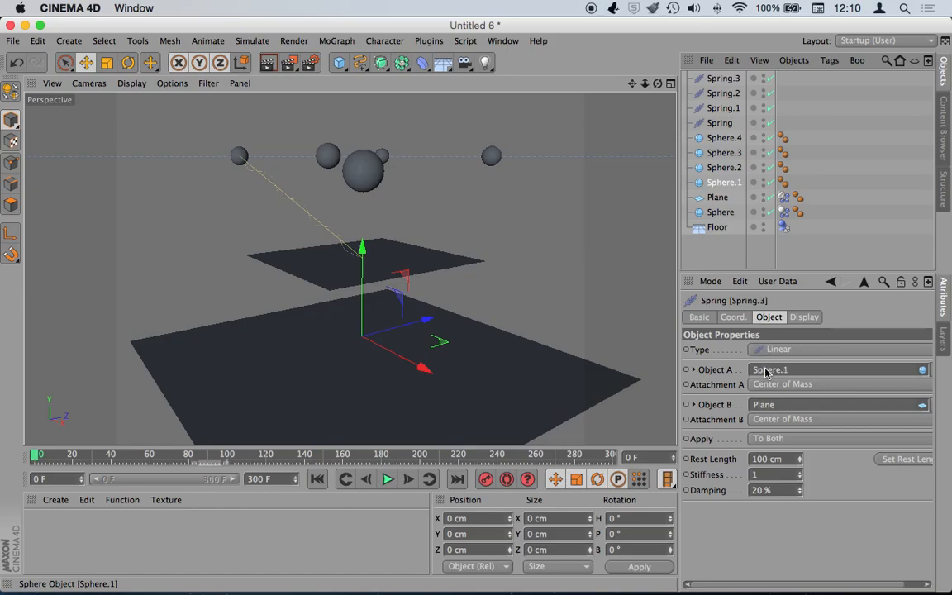
{"action": "left_click", "coordinate": [387, 479]}
{"action": "left_click", "coordinate": [319, 479]}
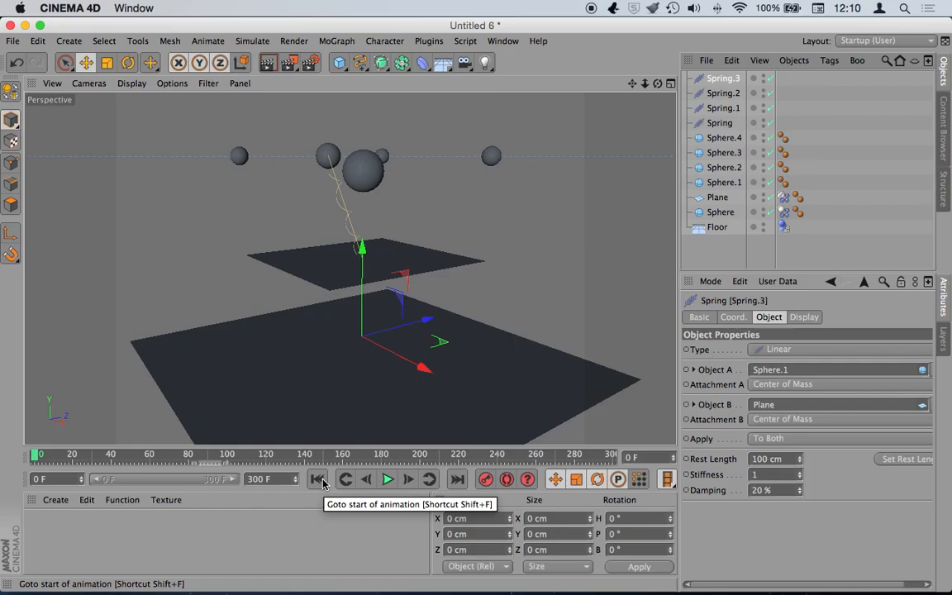
- Orbit the view and check each spring's connections, finishing on Spring.1
{"action": "left_click_drag", "start_coordinate": [659, 84], "coordinate": [570, 107]}
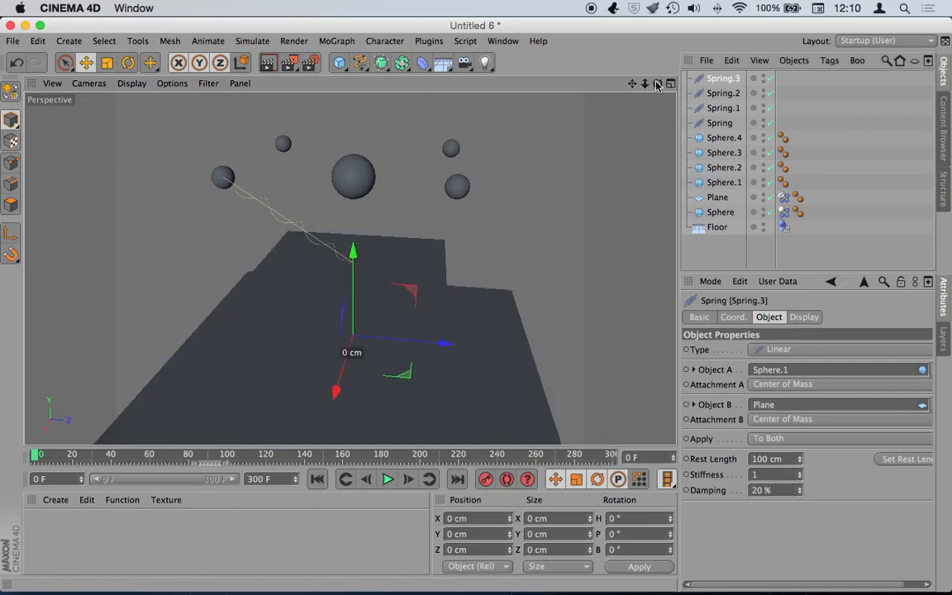
{"action": "left_click", "coordinate": [719, 122]}
{"action": "left_click", "coordinate": [721, 109]}
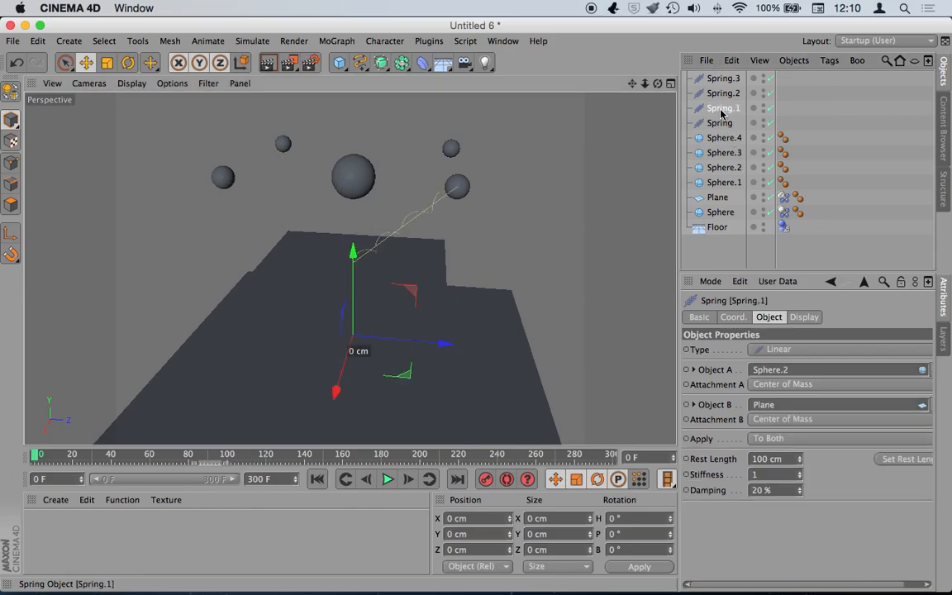
{"action": "left_click", "coordinate": [721, 94]}
{"action": "left_click", "coordinate": [721, 82]}
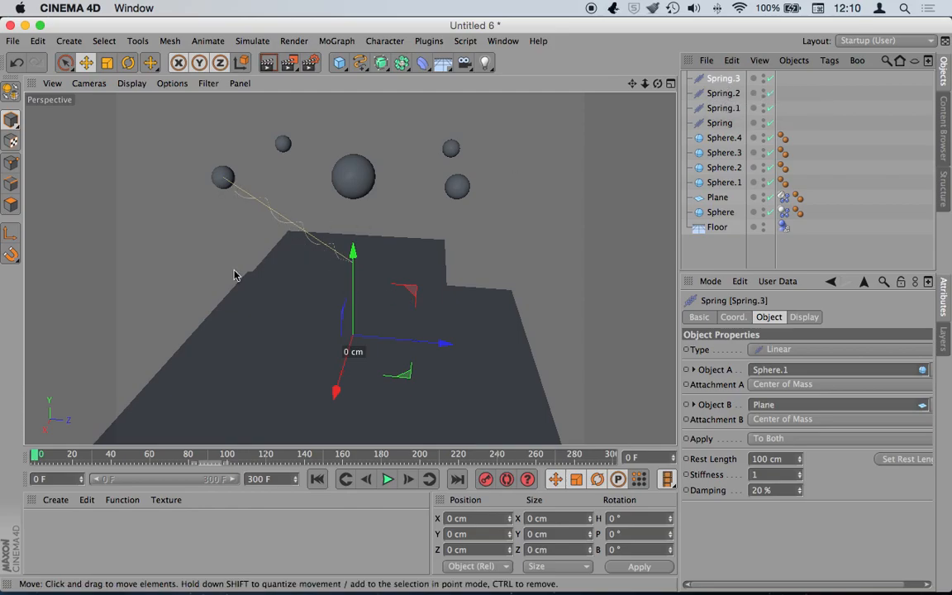
{"action": "left_click_drag", "start_coordinate": [657, 83], "coordinate": [349, 268]}
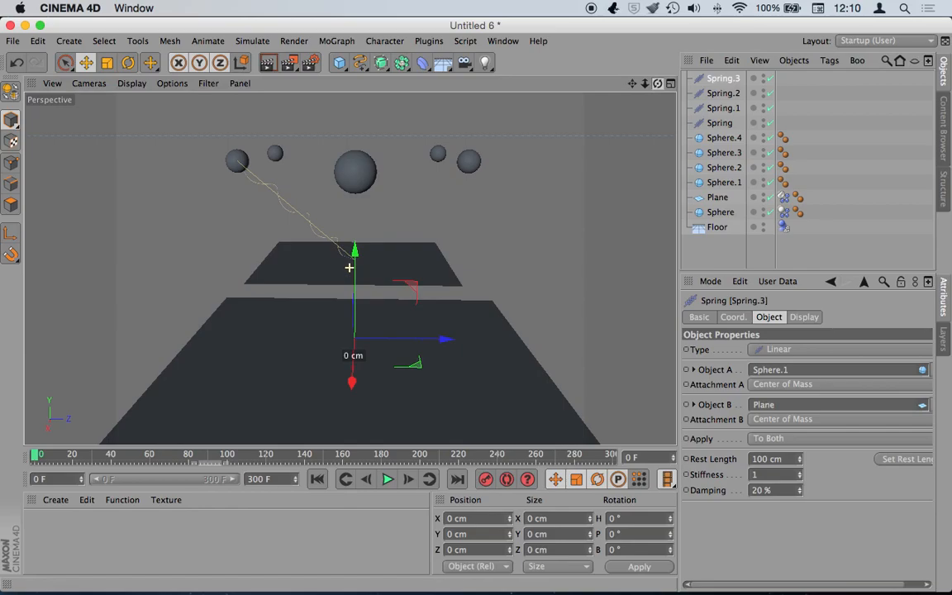
{"action": "left_click", "coordinate": [724, 109]}
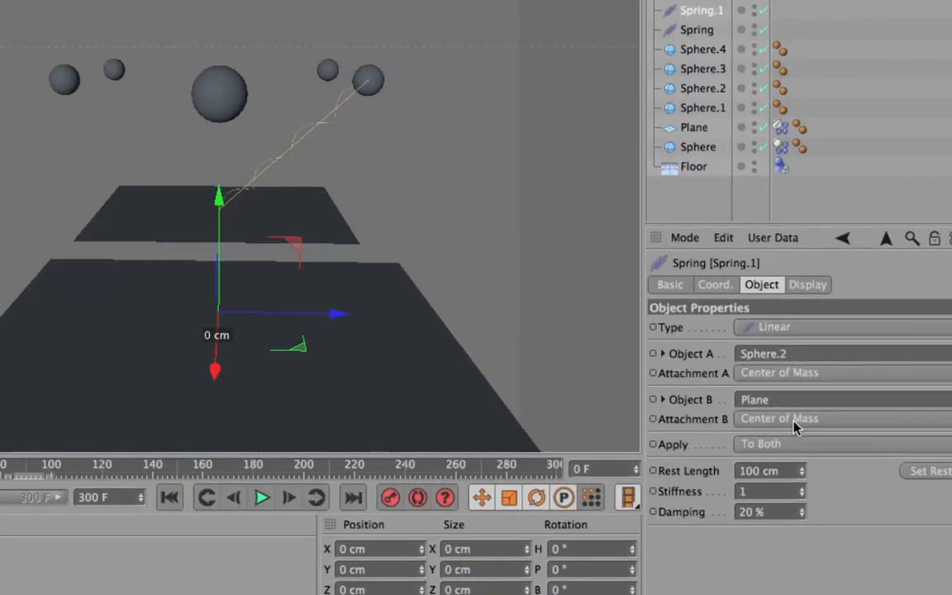
- Attach Spring.1's plane end by Offset at 401, 0, 469 cm
{"action": "left_click", "coordinate": [795, 426]}
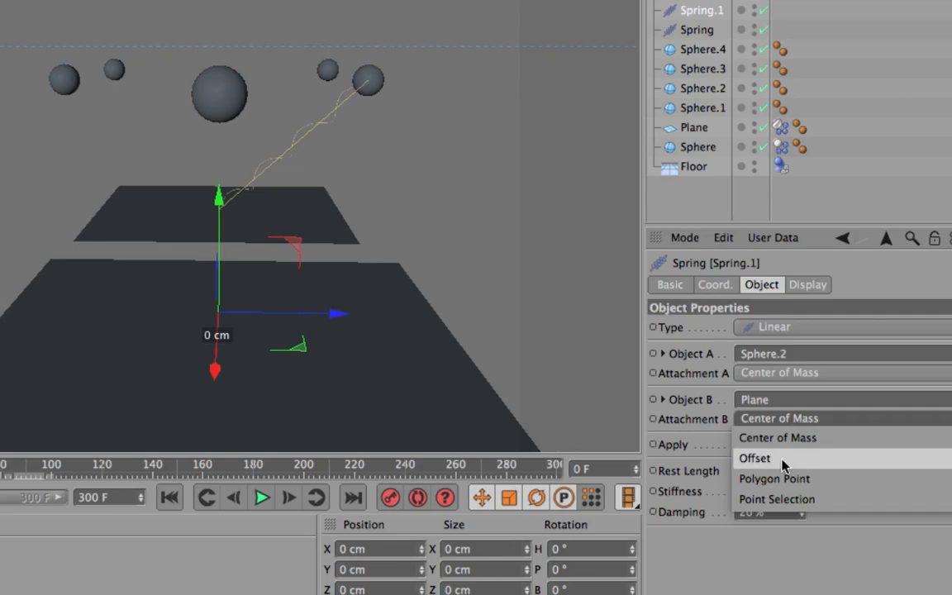
{"action": "left_click", "coordinate": [783, 460]}
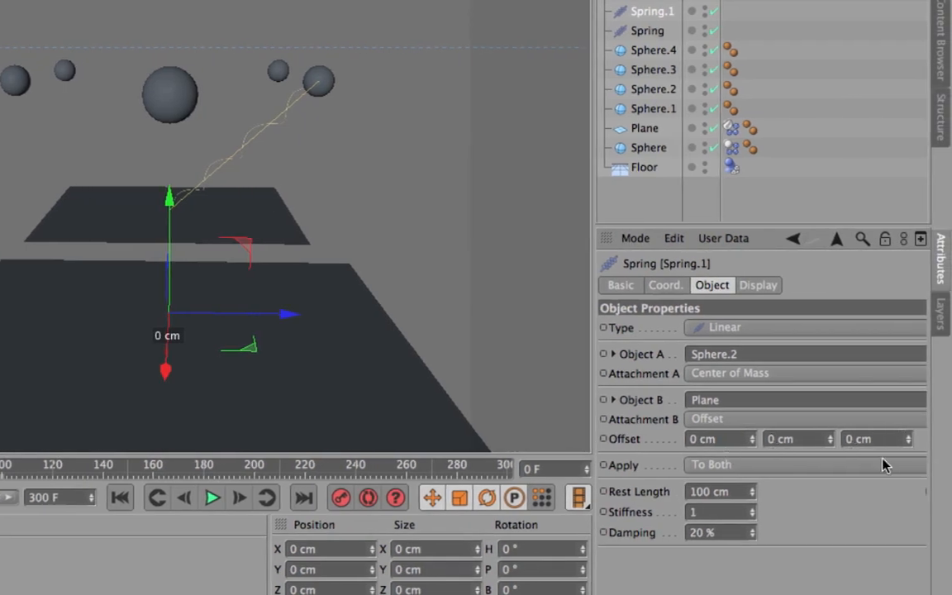
{"action": "left_click_drag", "start_coordinate": [752, 438], "coordinate": [830, 439]}
{"action": "left_click_drag", "start_coordinate": [907, 439], "coordinate": [937, 438]}
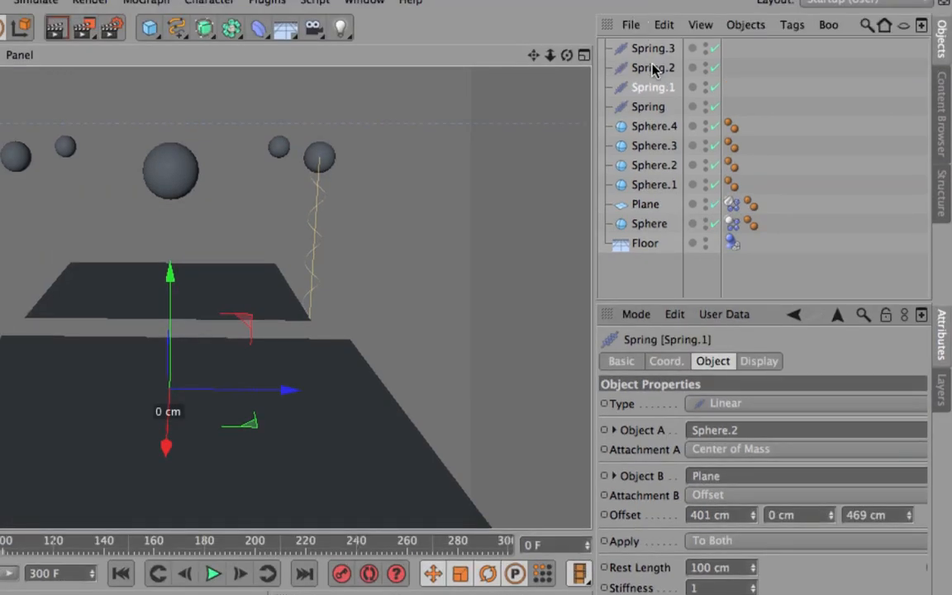
- Set Spring.2's Attachment B to Offset and start moving its offset X
{"action": "left_click", "coordinate": [653, 69]}
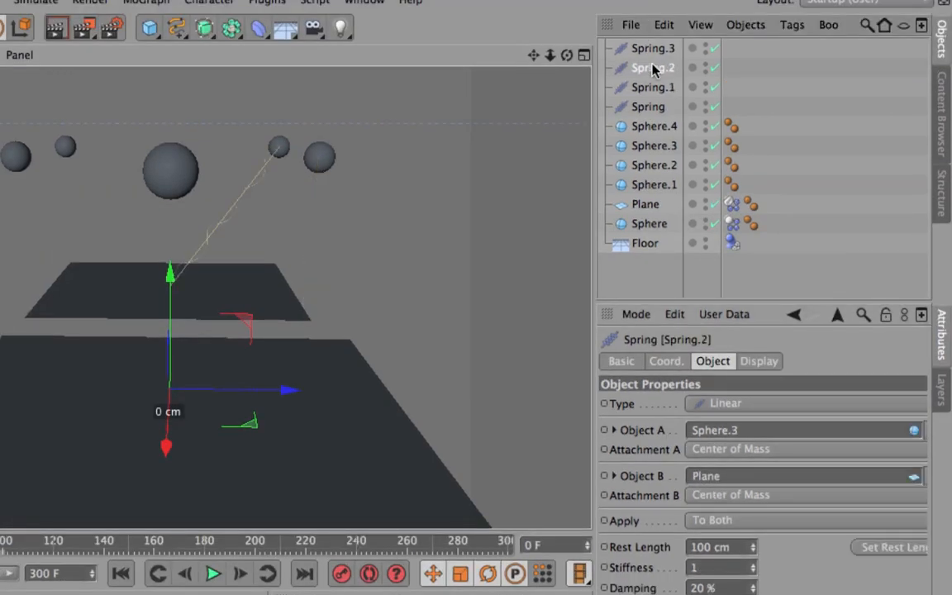
{"action": "left_click", "coordinate": [736, 494]}
{"action": "left_click", "coordinate": [735, 538]}
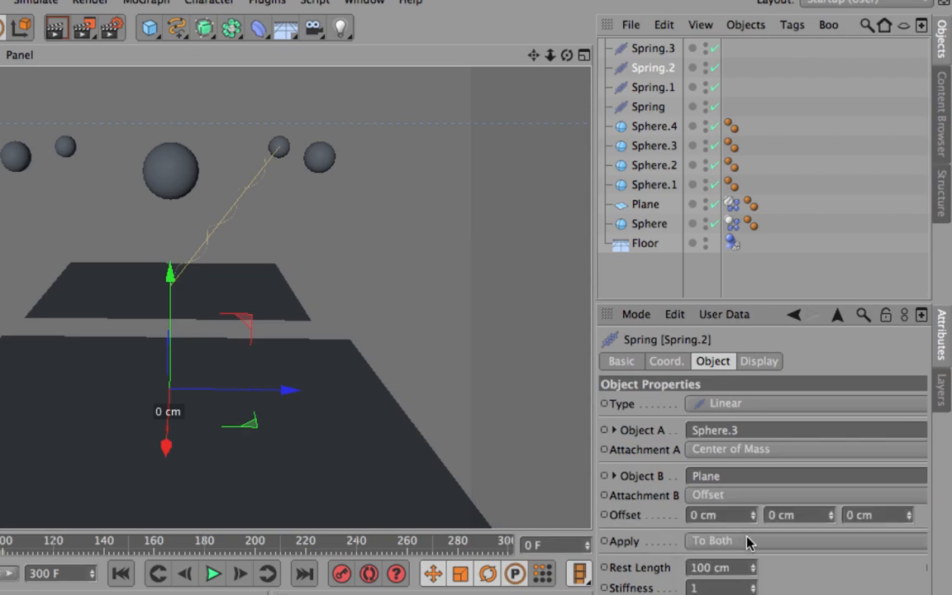
{"action": "left_click_drag", "start_coordinate": [753, 516], "coordinate": [755, 520]}
{"action": "left_click_drag", "start_coordinate": [754, 393], "coordinate": [755, 393]}
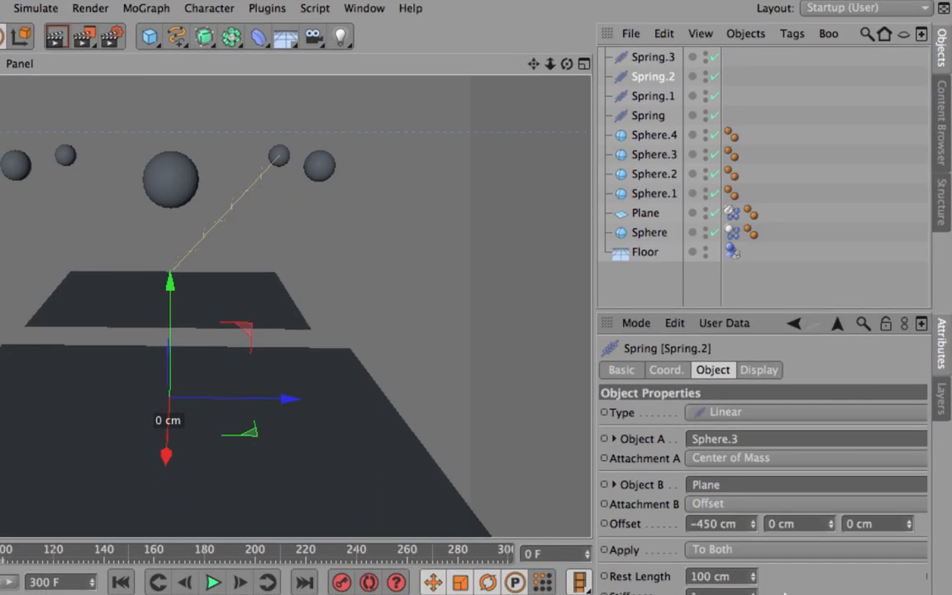
- Maximize the Top view and pan it to see the plane corners
{"action": "left_click", "coordinate": [585, 62]}
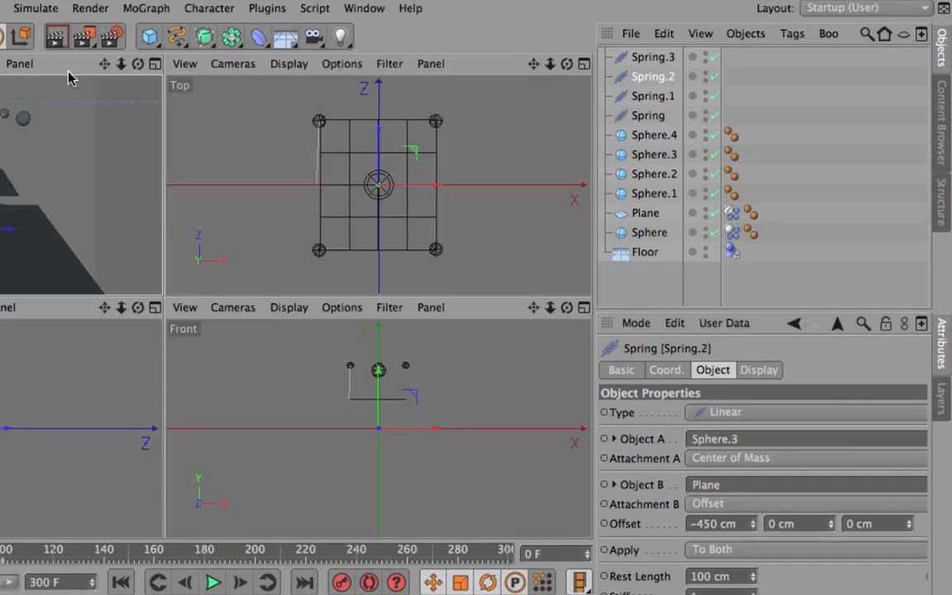
{"action": "left_click", "coordinate": [185, 65]}
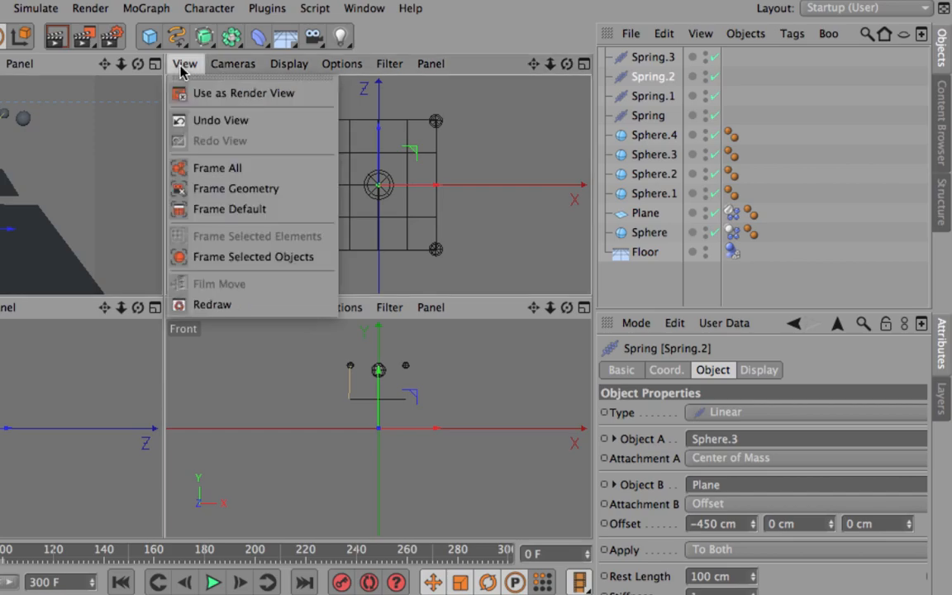
{"action": "left_click", "coordinate": [389, 64]}
{"action": "left_click", "coordinate": [454, 52]}
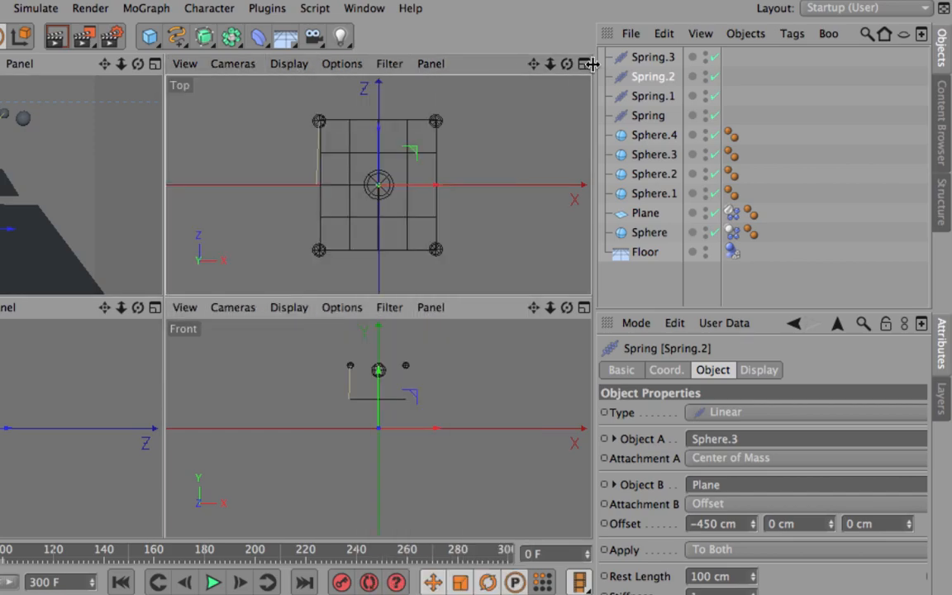
{"action": "left_click", "coordinate": [582, 64]}
{"action": "left_click_drag", "start_coordinate": [533, 64], "coordinate": [190, 292]}
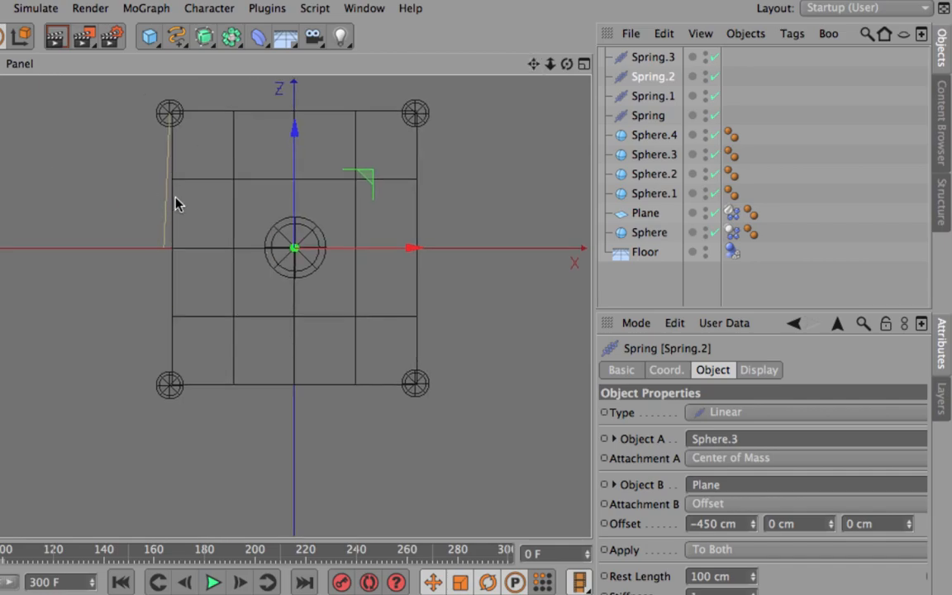
- Fine-tune Spring.2's offset to -424, 0, 472 cm at the plane corner
{"action": "mouse_move", "coordinate": [753, 523]}
{"action": "left_mouse_down"}
{"action": "mouse_move", "coordinate": [753, 539]}
{"action": "mouse_move", "coordinate": [752, 513]}
{"action": "left_mouse_up"}
{"action": "left_click_drag", "start_coordinate": [830, 525], "coordinate": [831, 492]}
{"action": "right_click", "coordinate": [831, 479]}
{"action": "left_click_drag", "start_coordinate": [909, 479], "coordinate": [909, 446]}
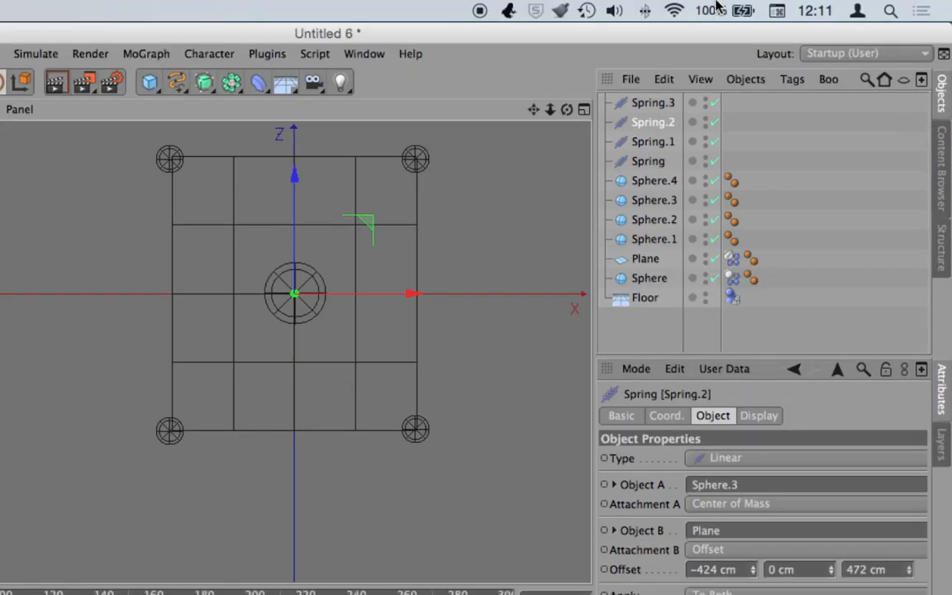
- Attach Spring.3's plane end by Offset at 417, 0, -459 cm
{"action": "left_click", "coordinate": [653, 12]}
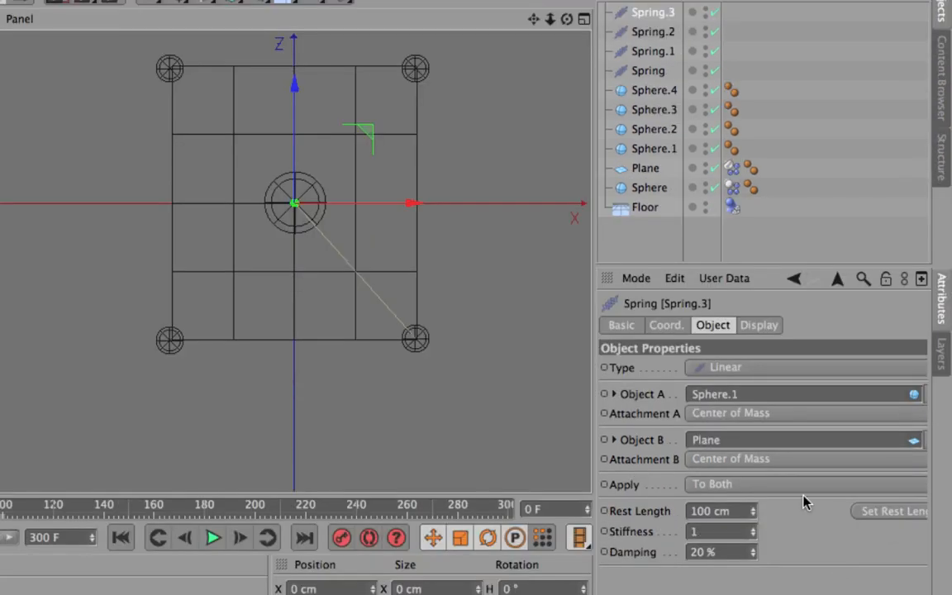
{"action": "left_click", "coordinate": [748, 521]}
{"action": "left_click", "coordinate": [728, 557]}
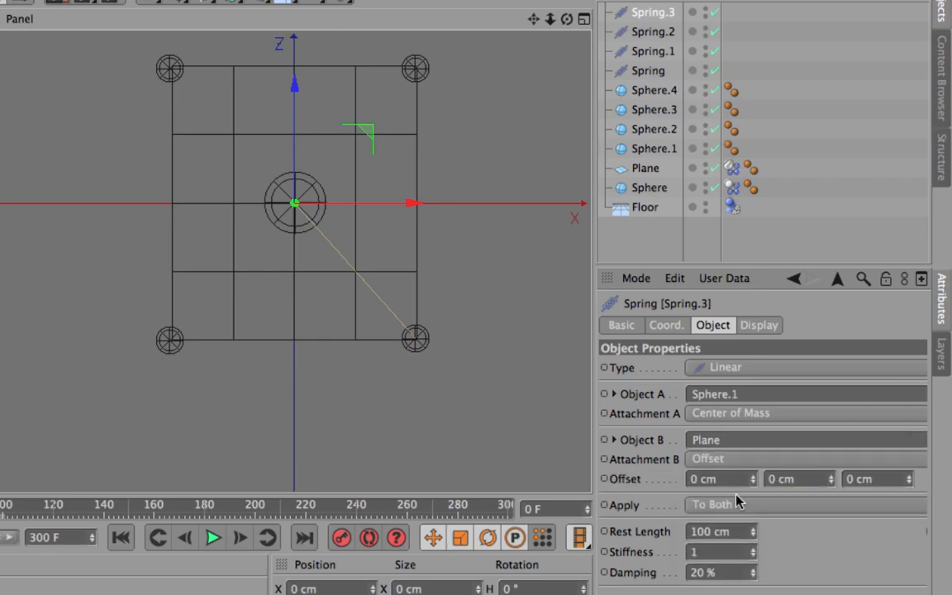
{"action": "left_click_drag", "start_coordinate": [752, 480], "coordinate": [753, 438]}
{"action": "left_click_drag", "start_coordinate": [830, 482], "coordinate": [831, 462]}
{"action": "key", "text": "super+z"}
{"action": "left_click_drag", "start_coordinate": [908, 481], "coordinate": [908, 529]}
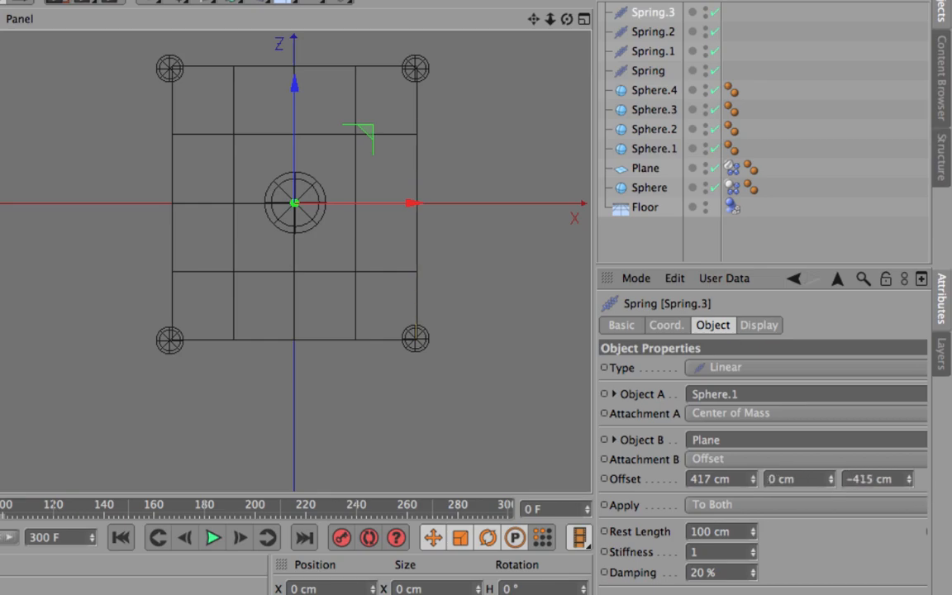
- Adjust the original Spring's offset to -417, 0, -470 cm and review each spring's settings
{"action": "left_click", "coordinate": [657, 70]}
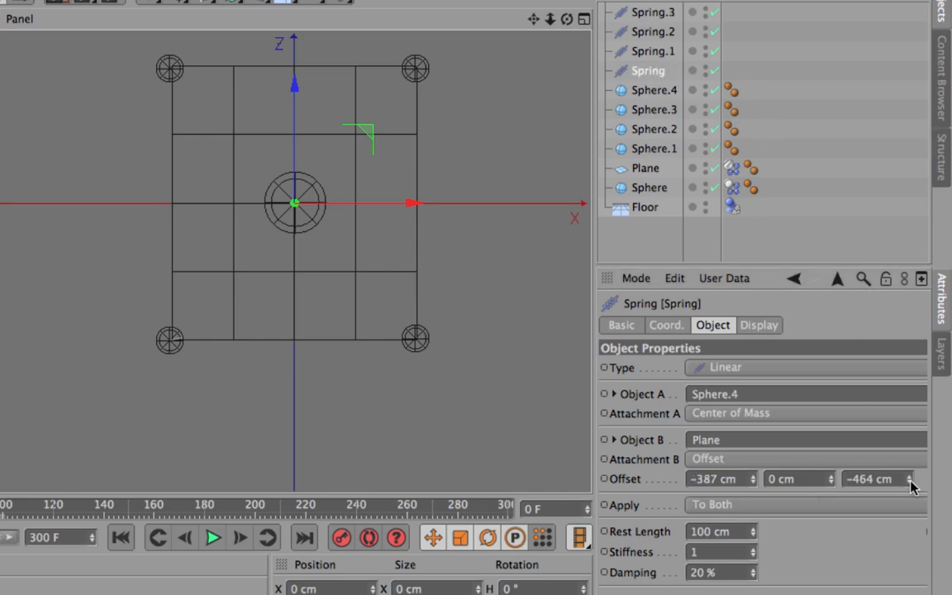
{"action": "left_click_drag", "start_coordinate": [910, 482], "coordinate": [910, 480]}
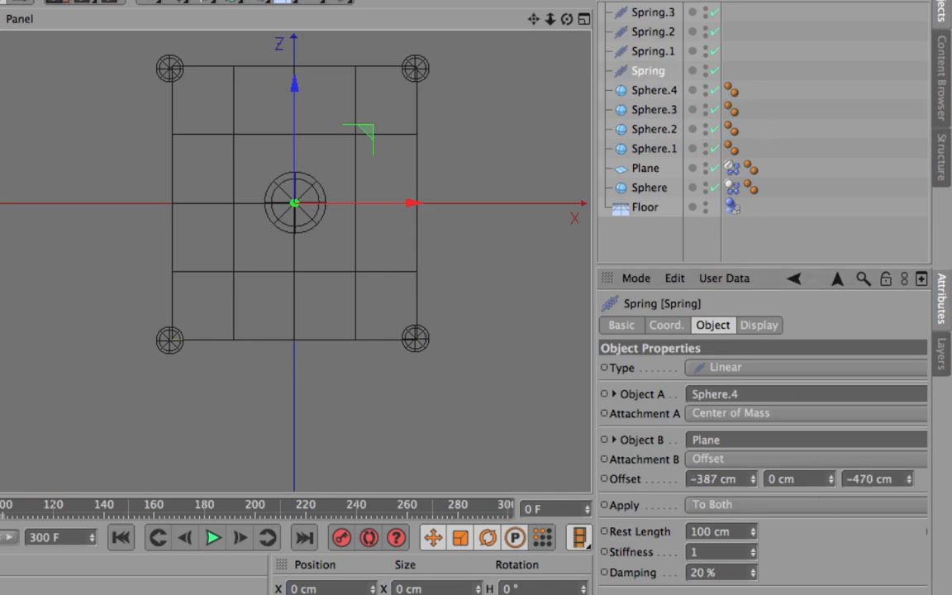
{"action": "left_click_drag", "start_coordinate": [760, 483], "coordinate": [759, 484]}
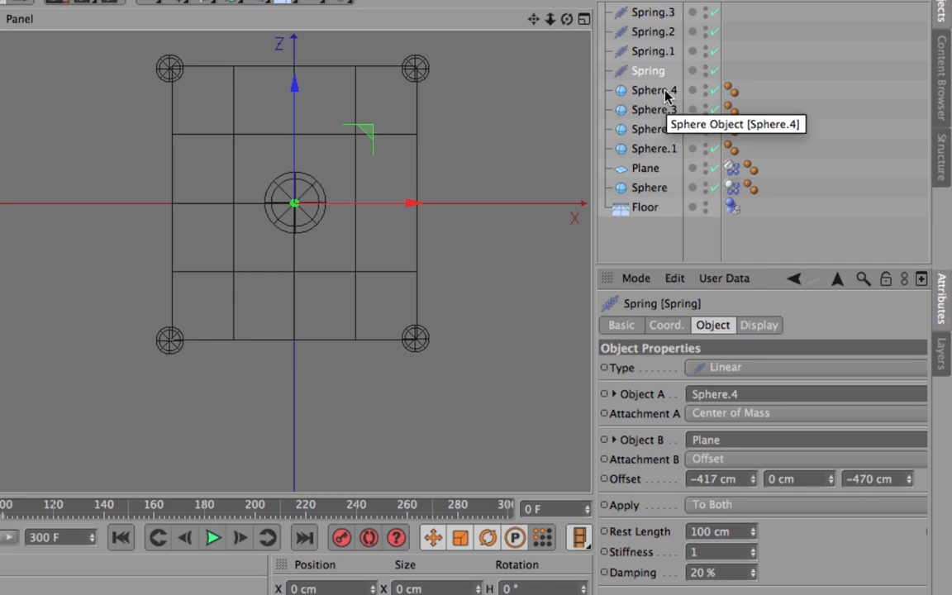
{"action": "left_click", "coordinate": [651, 51]}
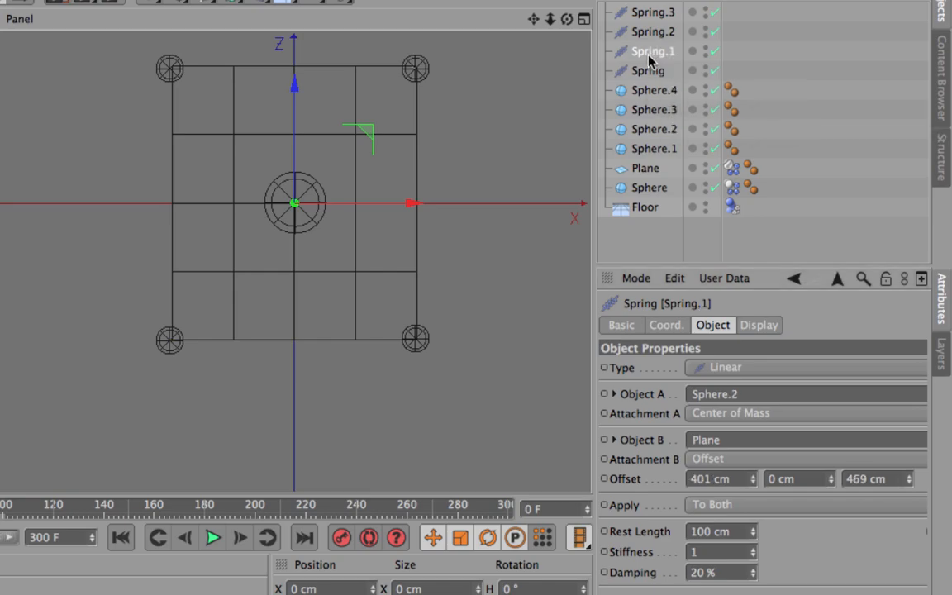
{"action": "left_click", "coordinate": [654, 33]}
{"action": "left_click", "coordinate": [645, 13]}
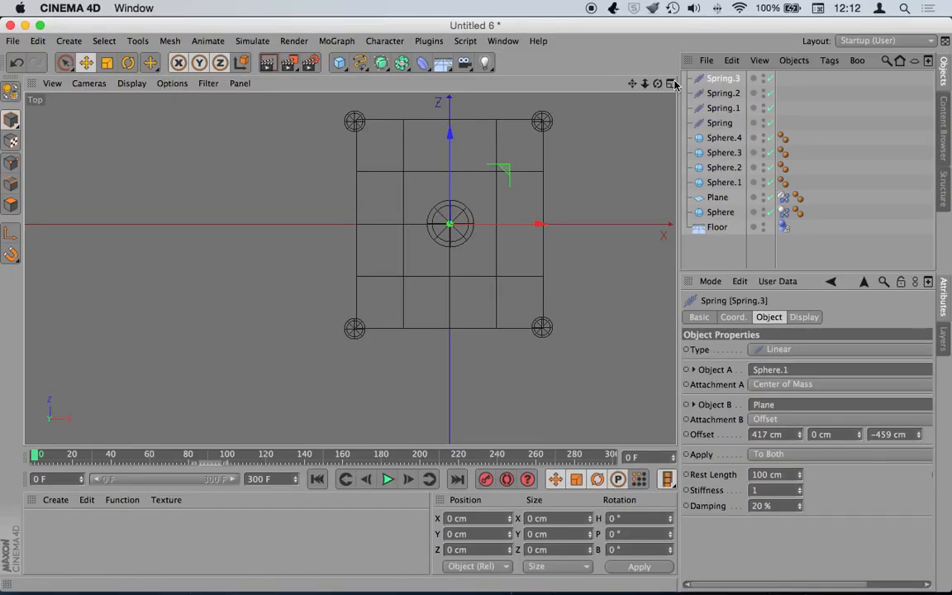
- Maximize the Perspective view, test-play and rewind the simulation, then select all four springs
{"action": "left_click", "coordinate": [584, 19]}
{"action": "left_click", "coordinate": [343, 84]}
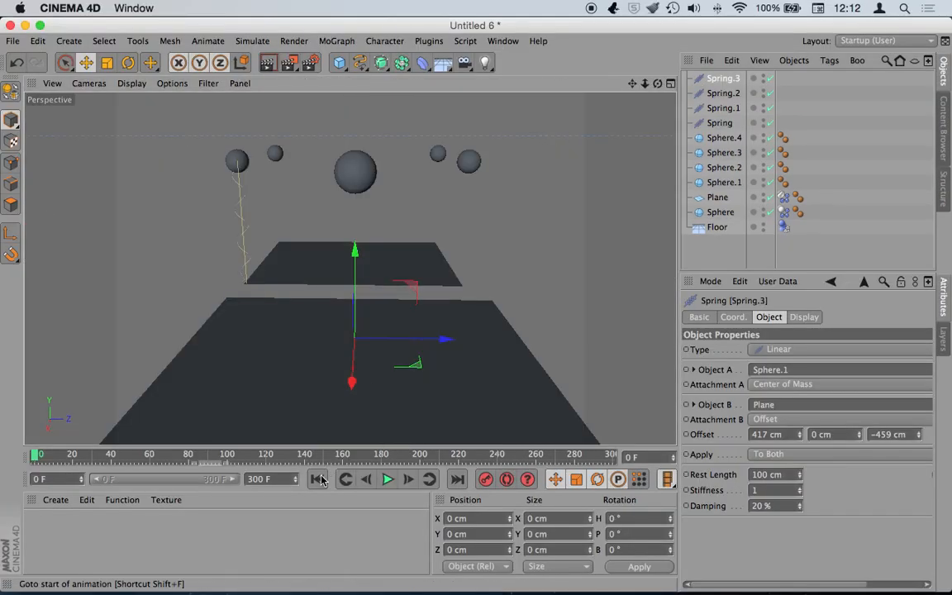
{"action": "left_click", "coordinate": [382, 480]}
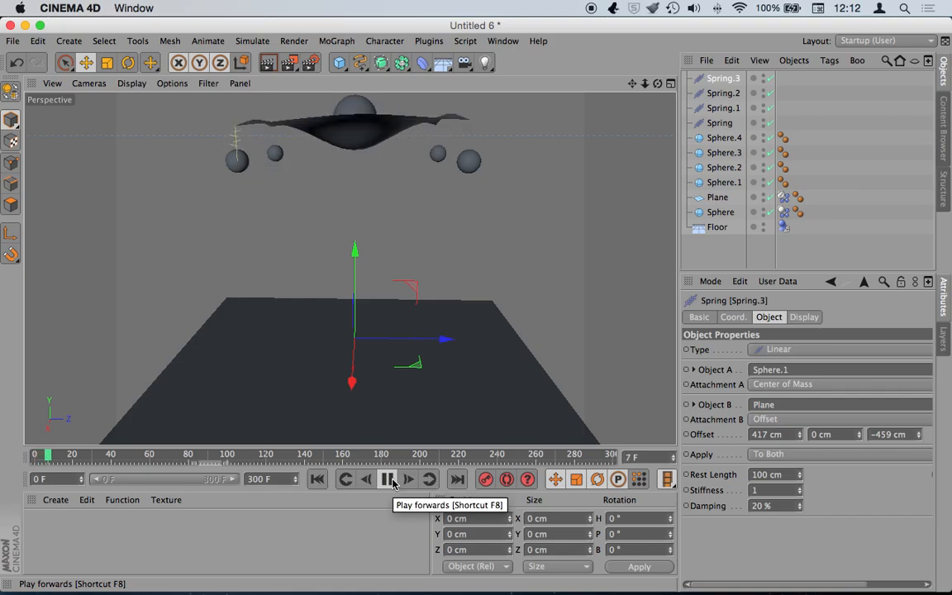
{"action": "left_click", "coordinate": [388, 480]}
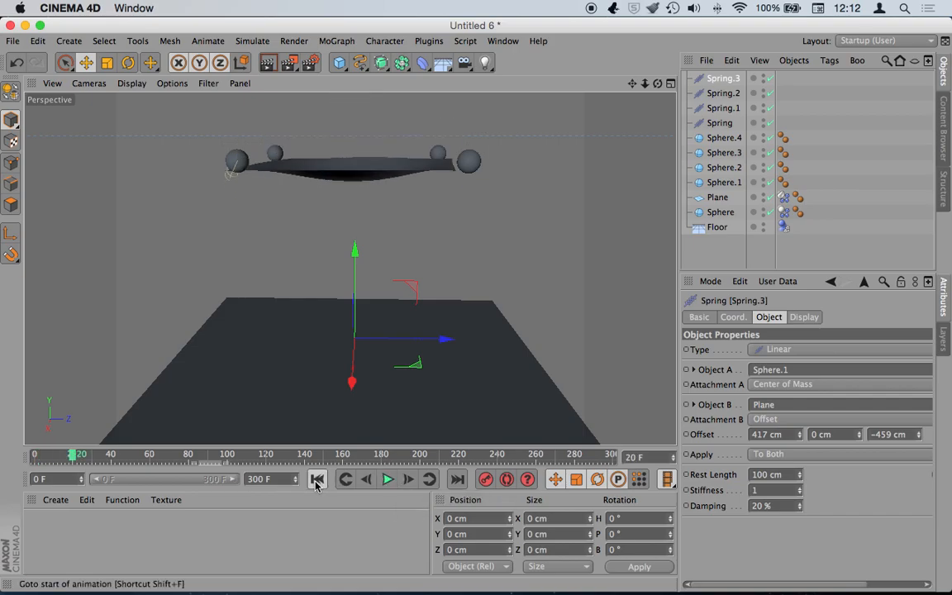
{"action": "left_click", "coordinate": [316, 480]}
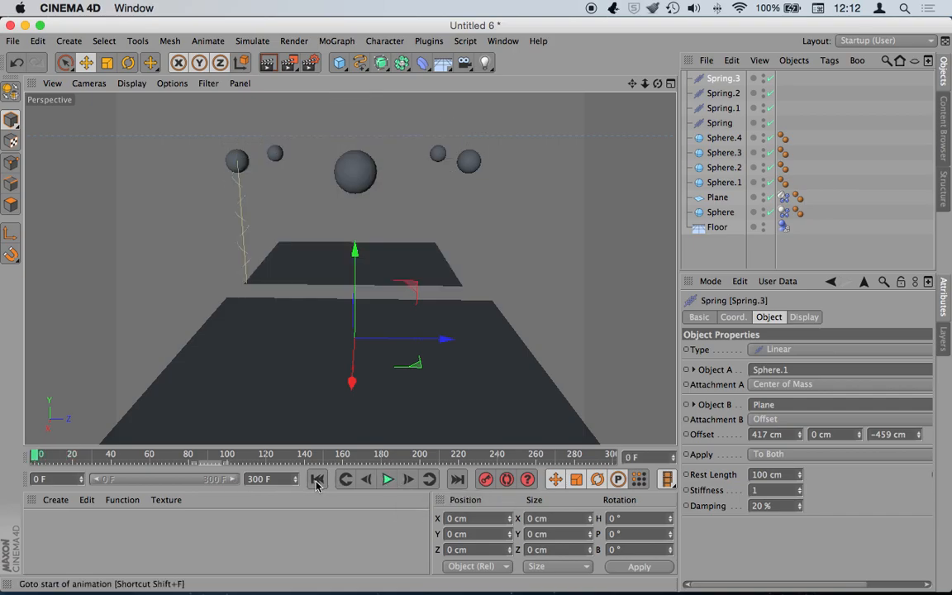
{"action": "left_click", "coordinate": [742, 122], "text": "shift"}
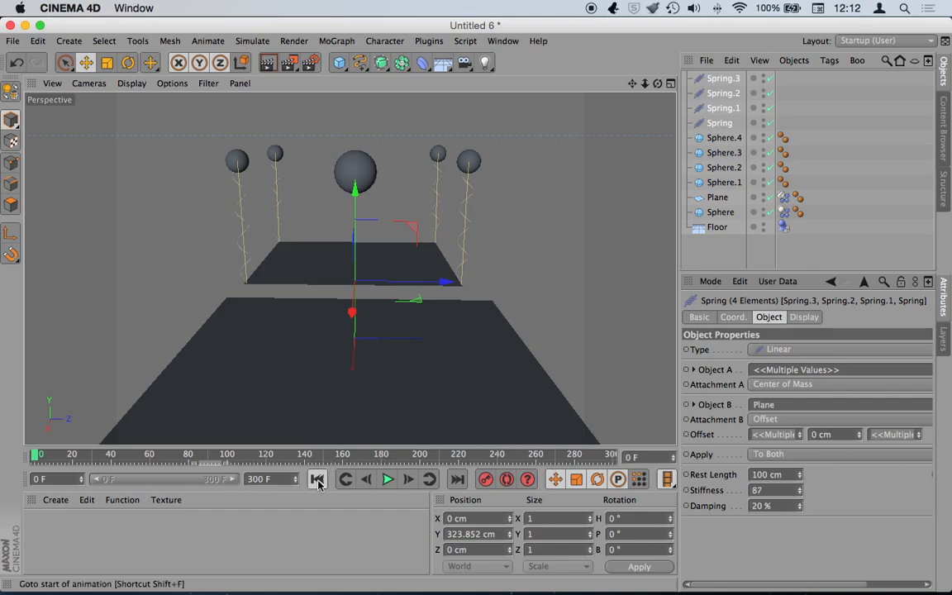
- Run a test playback of the simulation and rewind to frame 0
{"action": "left_click", "coordinate": [388, 479]}
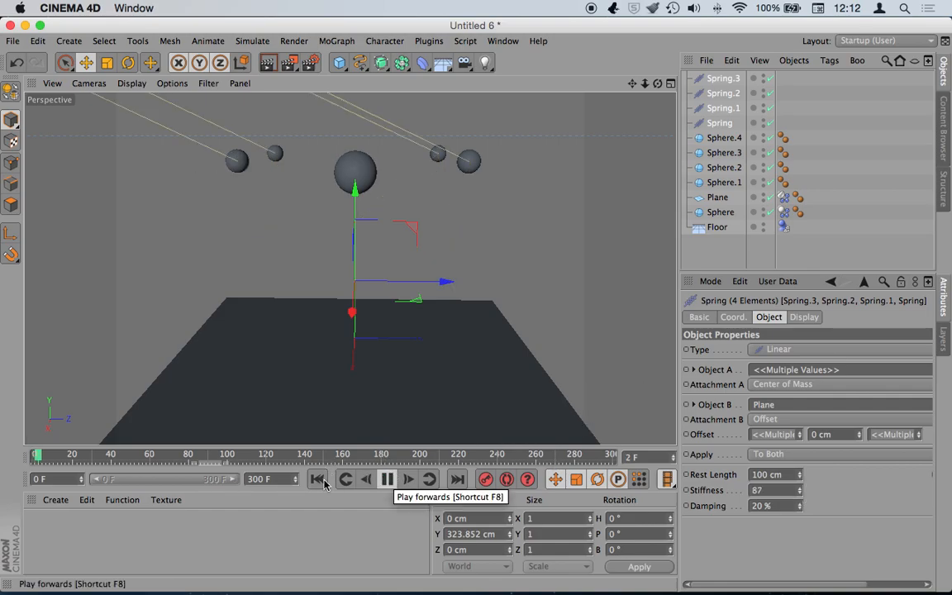
{"action": "left_click", "coordinate": [783, 490]}
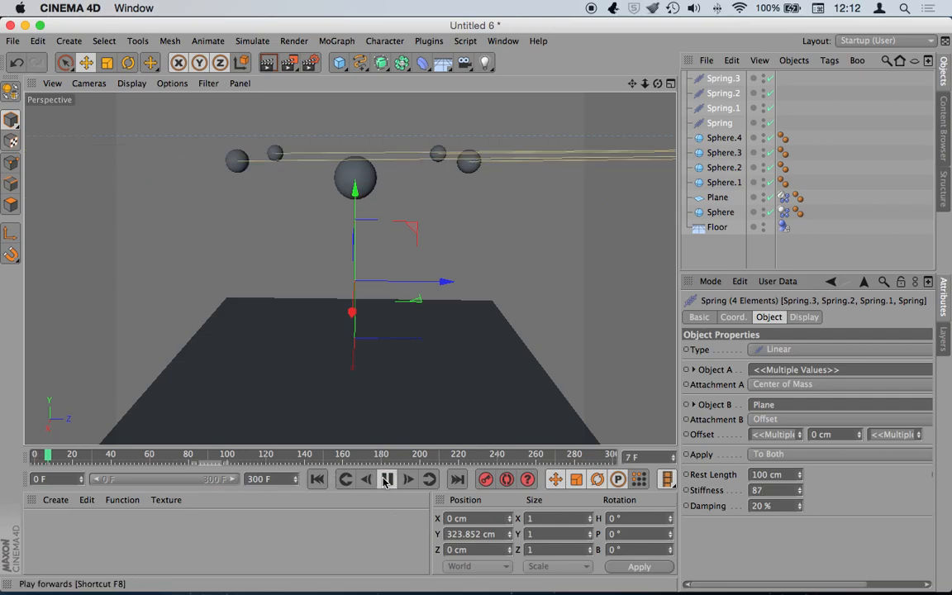
{"action": "left_click", "coordinate": [386, 479]}
{"action": "left_click", "coordinate": [318, 479]}
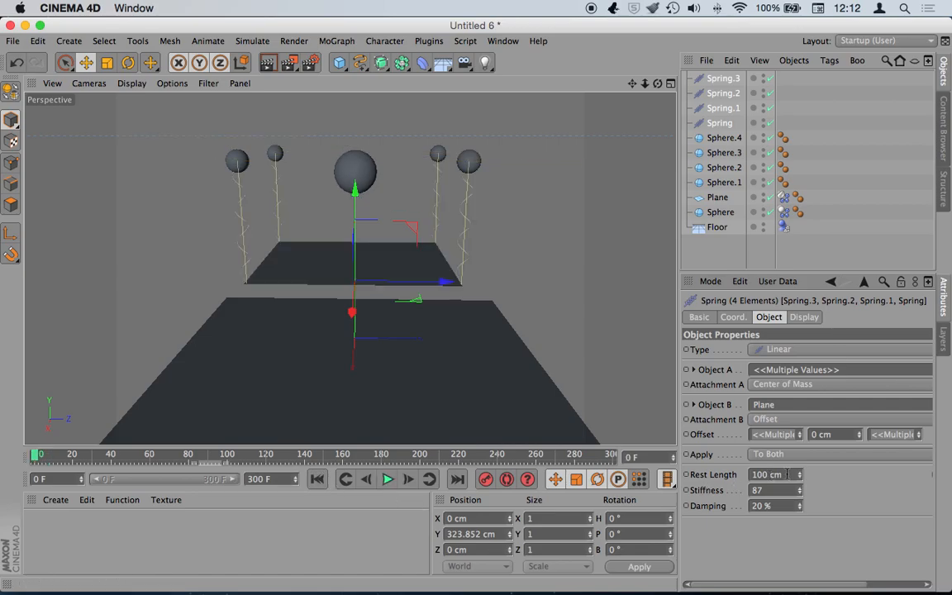
- Set the springs' Stiffness to 1 and Damping to 100 %, then replay
{"action": "left_click_drag", "start_coordinate": [787, 489], "coordinate": [712, 491]}
{"action": "type", "text": "1"}
{"action": "left_click_drag", "start_coordinate": [772, 506], "coordinate": [717, 506]}
{"action": "type", "text": "100"}
{"action": "key", "text": "Return"}
{"action": "left_click", "coordinate": [380, 481]}
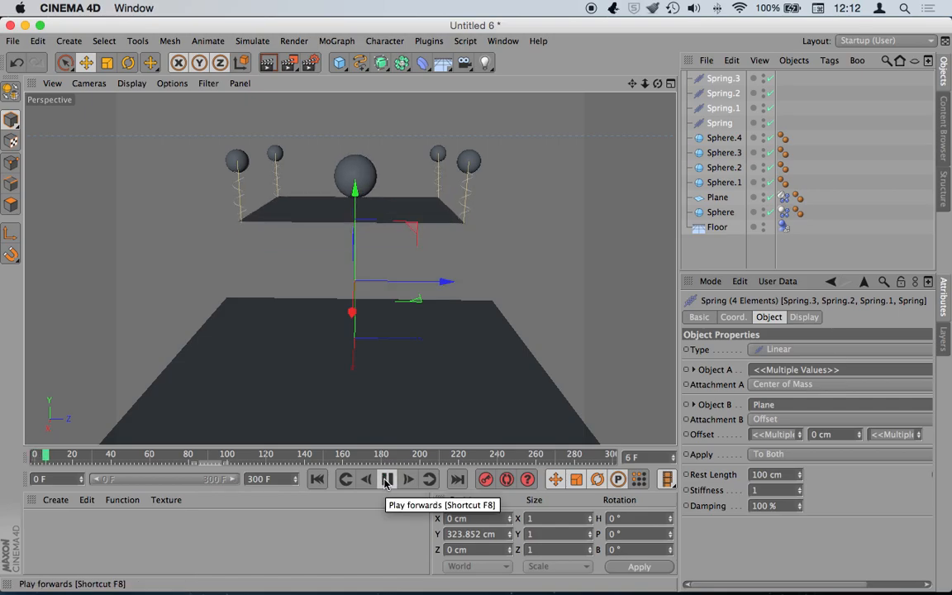
- Raise the springs' damping to 301 % and test it with a replay, rewinding to frame 0
{"action": "left_click", "coordinate": [317, 480]}
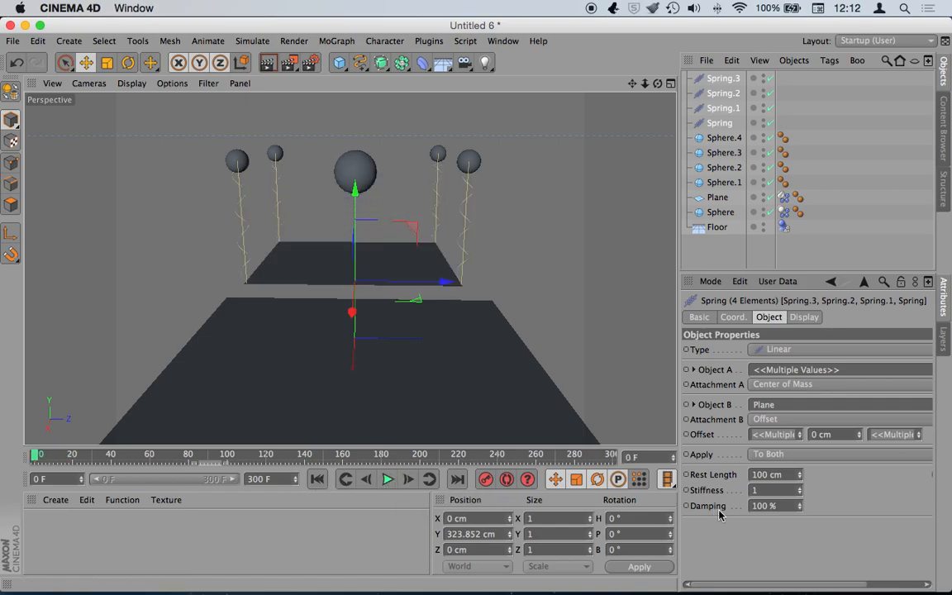
{"action": "left_click", "coordinate": [799, 502]}
{"action": "left_click_drag", "start_coordinate": [799, 504], "coordinate": [799, 479]}
{"action": "left_click", "coordinate": [388, 479]}
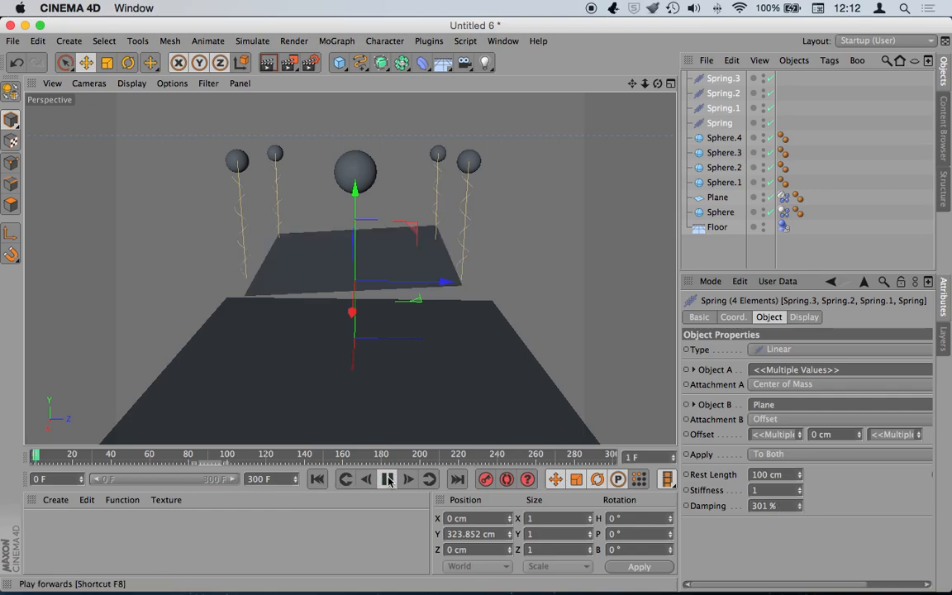
{"action": "left_click", "coordinate": [387, 479]}
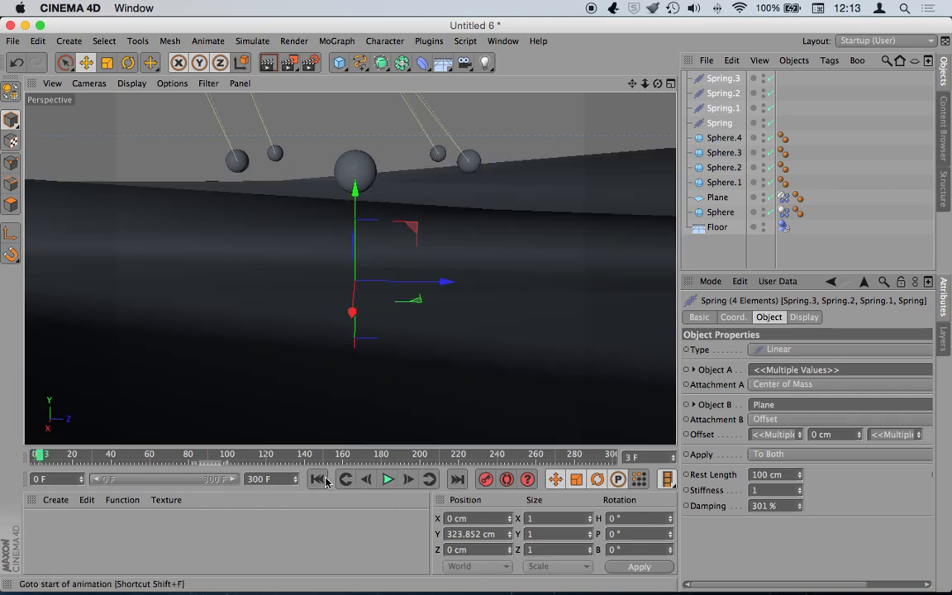
{"action": "left_click", "coordinate": [317, 480]}
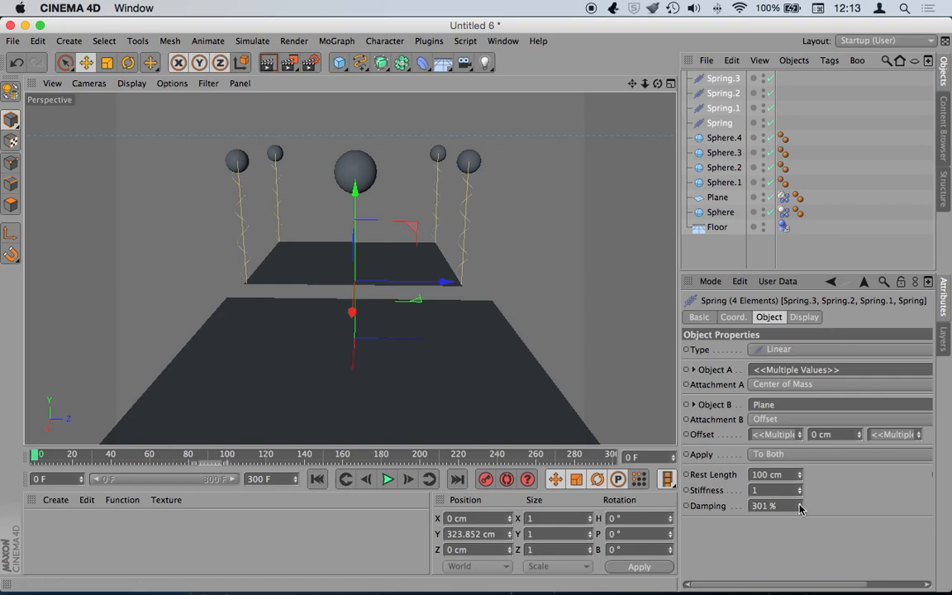
- Try 1 % damping with a test playback and rewind
{"action": "left_click_drag", "start_coordinate": [780, 507], "coordinate": [716, 508]}
{"action": "type", "text": "1"}
{"action": "left_click", "coordinate": [388, 479]}
{"action": "left_click", "coordinate": [316, 479]}
- Try 155 % damping with a replay, then enter 50 % damping
{"action": "left_click_drag", "start_coordinate": [798, 506], "coordinate": [798, 375]}
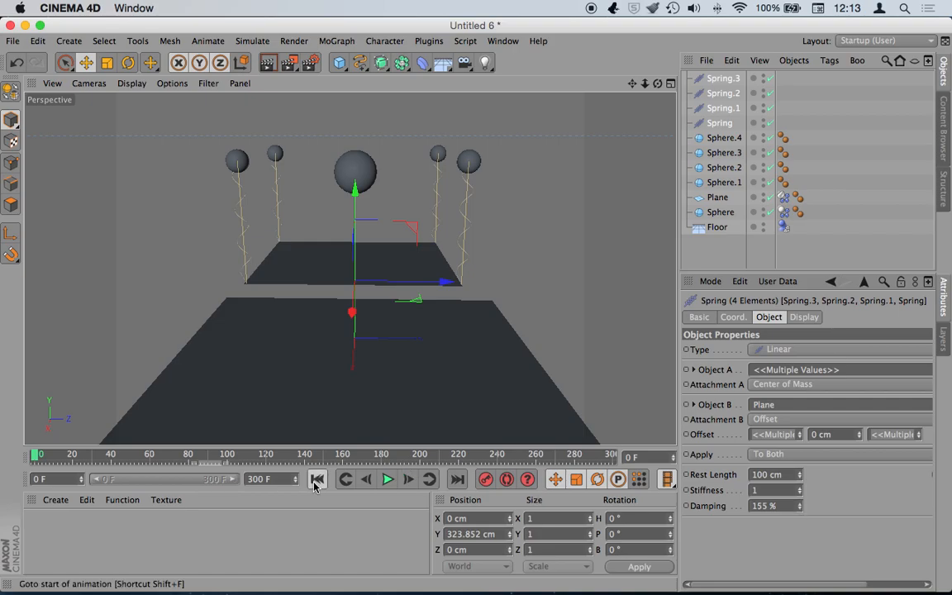
{"action": "left_click", "coordinate": [388, 479]}
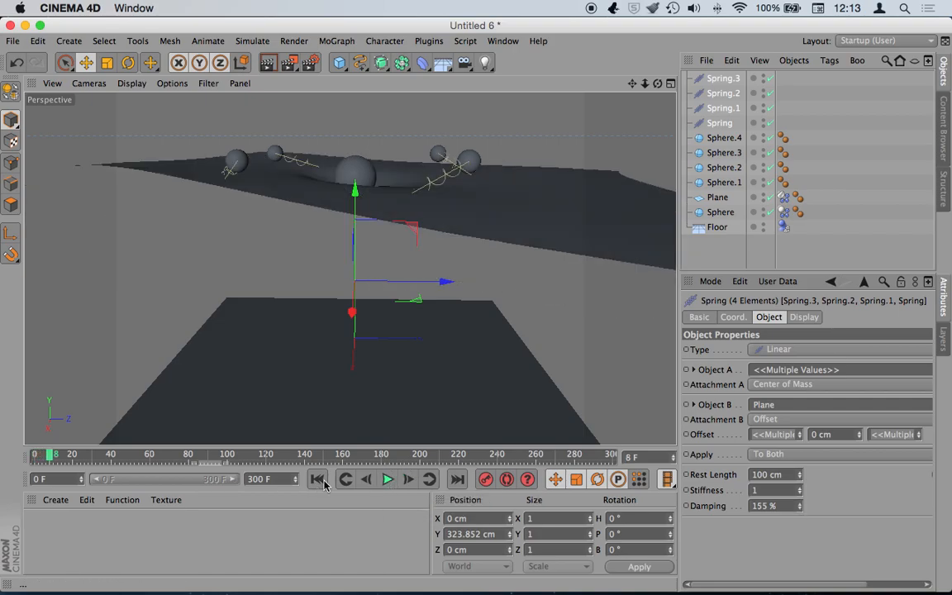
{"action": "left_click", "coordinate": [316, 479]}
{"action": "left_click", "coordinate": [757, 506]}
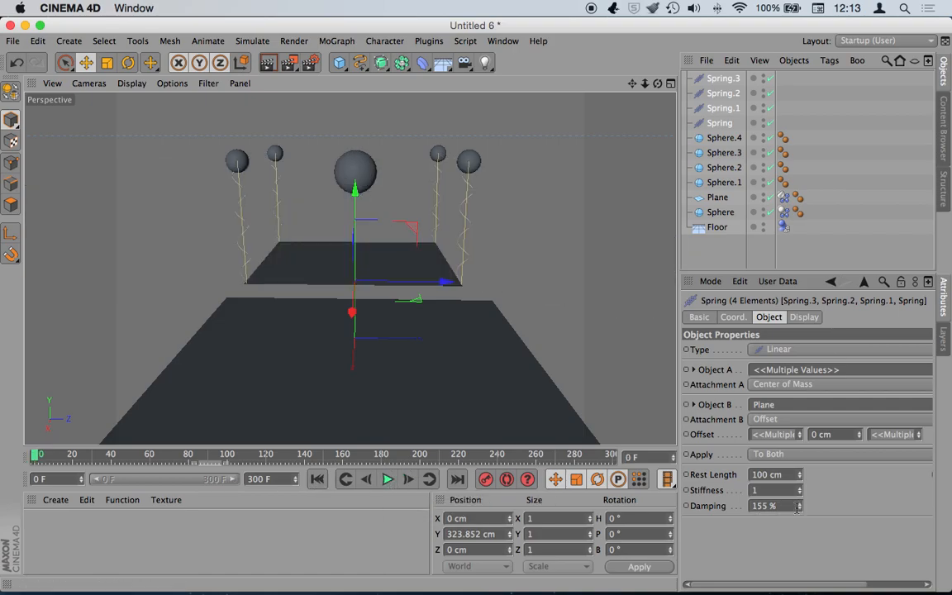
{"action": "type", "text": "50"}
- Preview the simulation with 50 % damping and rewind to frame 0
{"action": "left_click", "coordinate": [387, 479]}
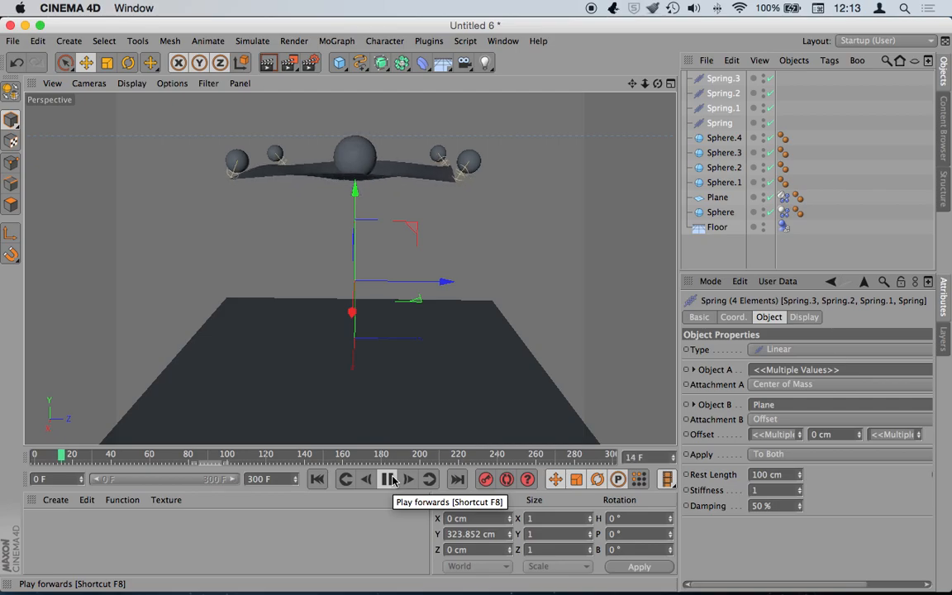
{"action": "left_click", "coordinate": [387, 480]}
{"action": "left_click", "coordinate": [317, 479]}
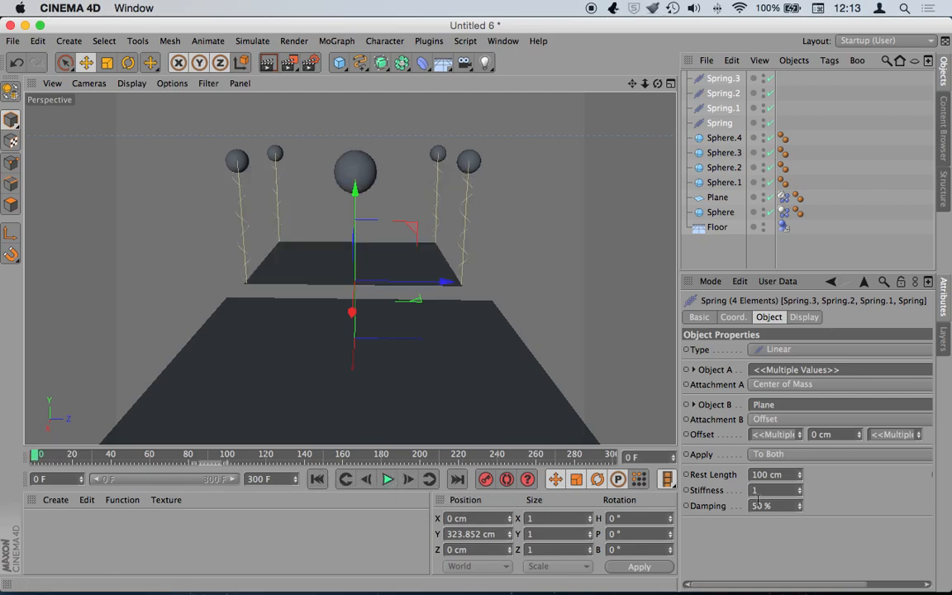
- Set the springs' Apply option to Only to B and preview the motion, rewinding afterward
{"action": "left_click", "coordinate": [790, 454]}
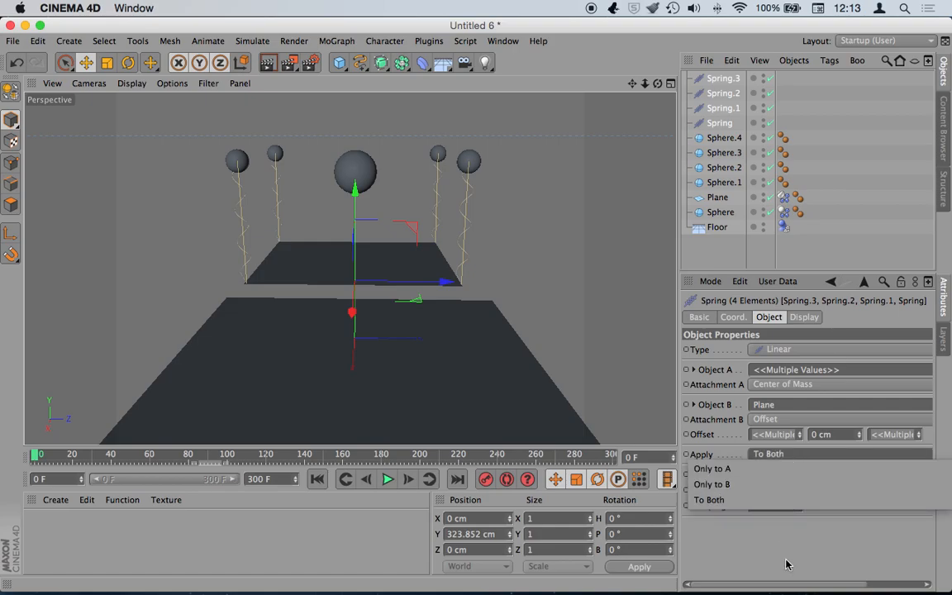
{"action": "left_click", "coordinate": [777, 486]}
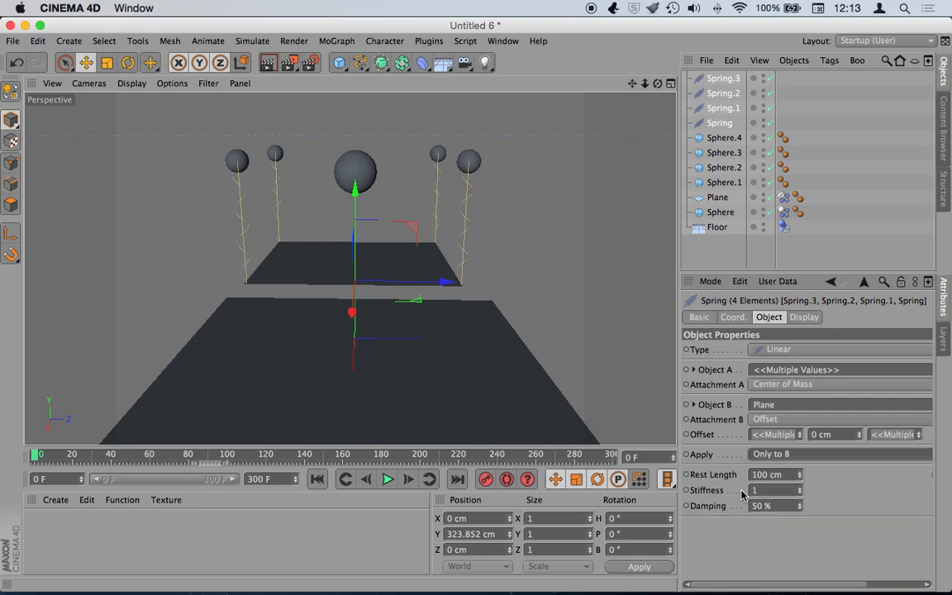
{"action": "left_click", "coordinate": [388, 479]}
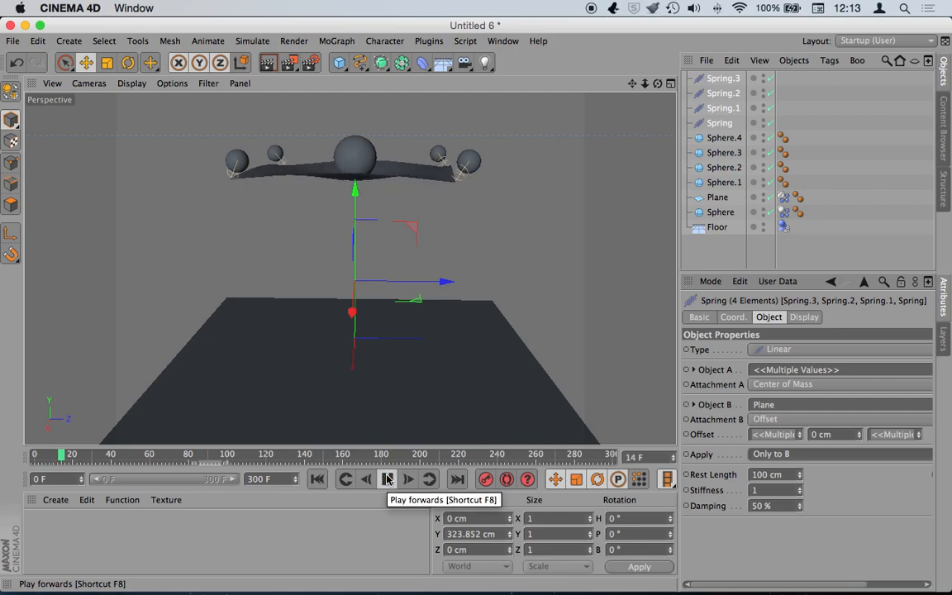
{"action": "left_click", "coordinate": [388, 479]}
{"action": "left_click", "coordinate": [316, 479]}
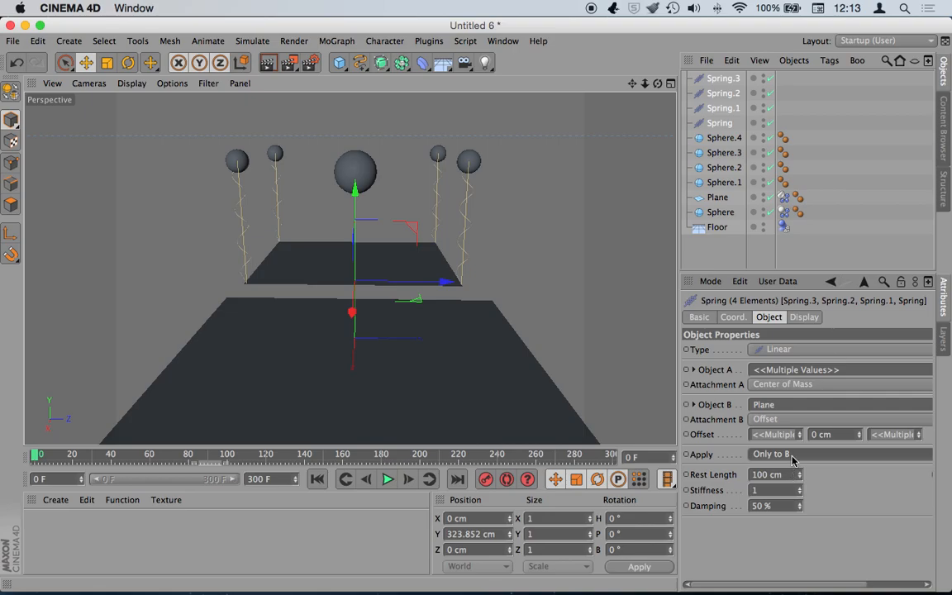
{"action": "left_click", "coordinate": [803, 317]}
{"action": "left_click", "coordinate": [770, 319]}
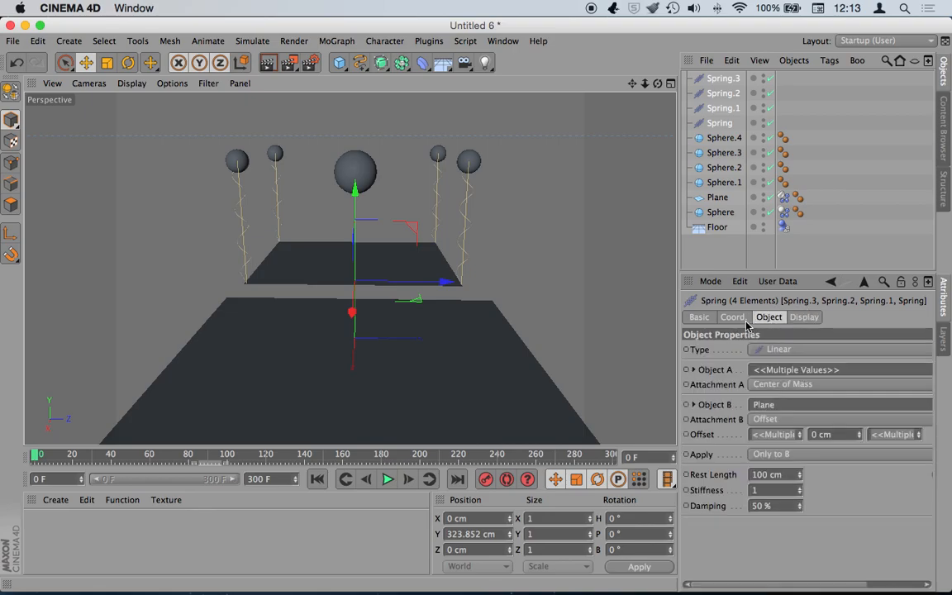
- Set the springs' rest length to their current length and check the sag with a replay
{"action": "scroll", "coordinate": [731, 524], "scroll_direction": "right", "scroll_amount": 5}
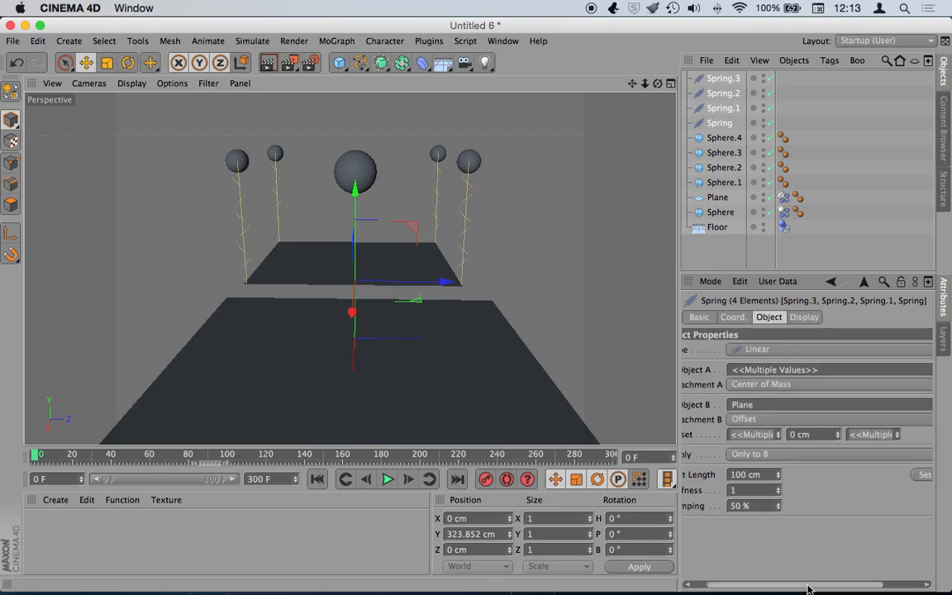
{"action": "scroll", "coordinate": [826, 579], "scroll_direction": "left", "scroll_amount": 5}
{"action": "scroll", "coordinate": [793, 578], "scroll_direction": "right", "scroll_amount": 5}
{"action": "left_click", "coordinate": [897, 475]}
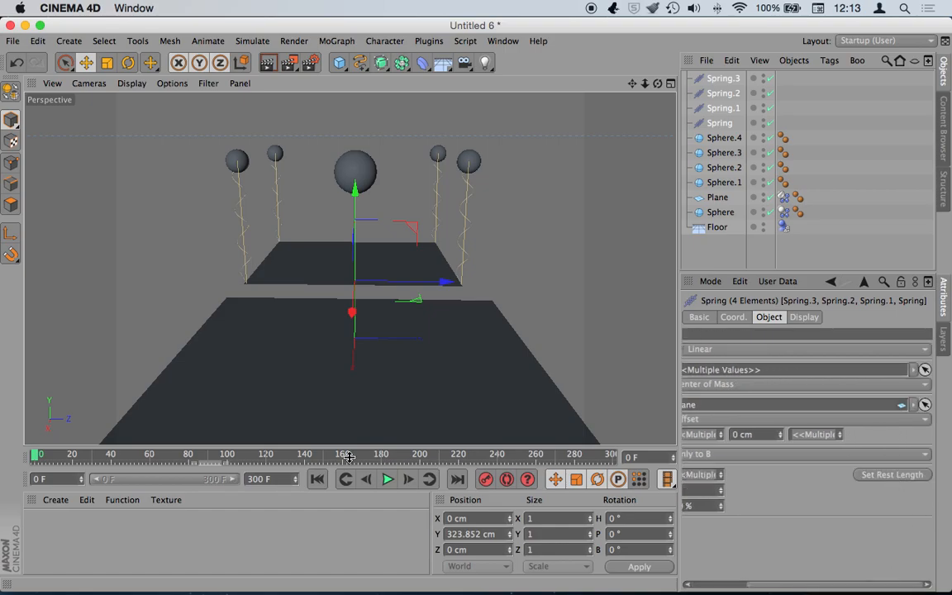
{"action": "left_click", "coordinate": [385, 480]}
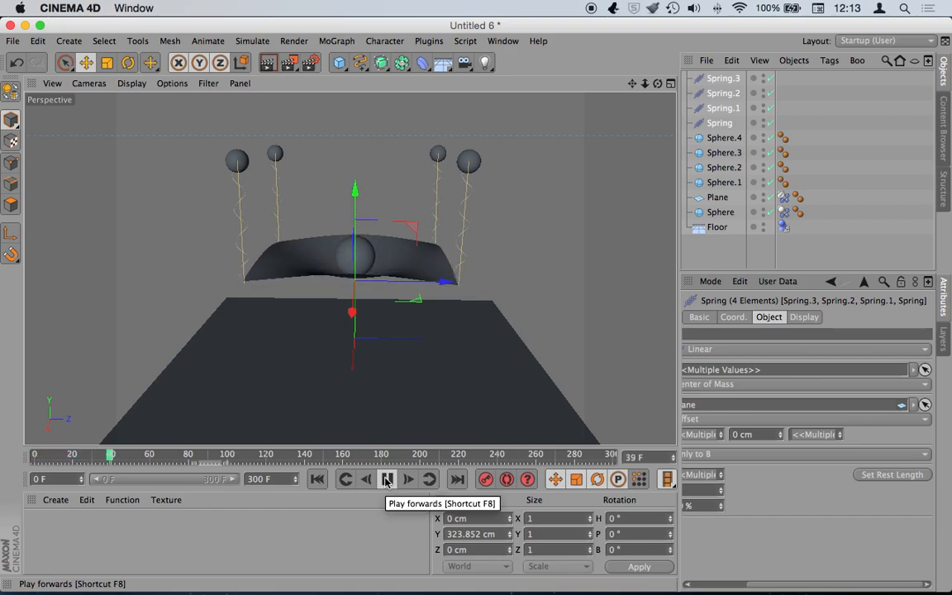
{"action": "left_click", "coordinate": [386, 479]}
{"action": "left_click", "coordinate": [317, 479]}
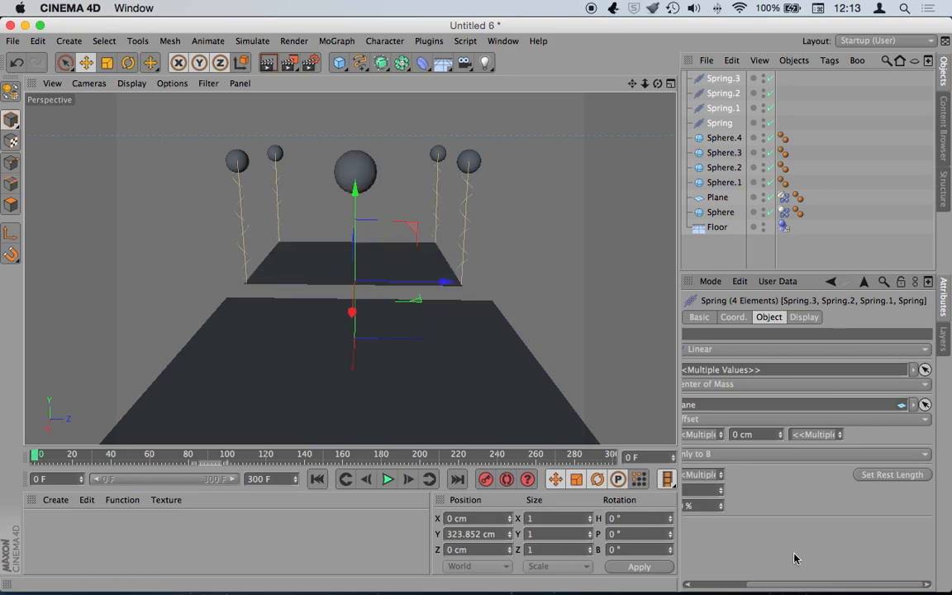
- Lower the springs' Damping to 20 % and replay the sag, rewinding to frame 0
{"action": "scroll", "coordinate": [793, 585], "scroll_direction": "left", "scroll_amount": 3}
{"action": "left_click_drag", "start_coordinate": [793, 585], "coordinate": [722, 587]}
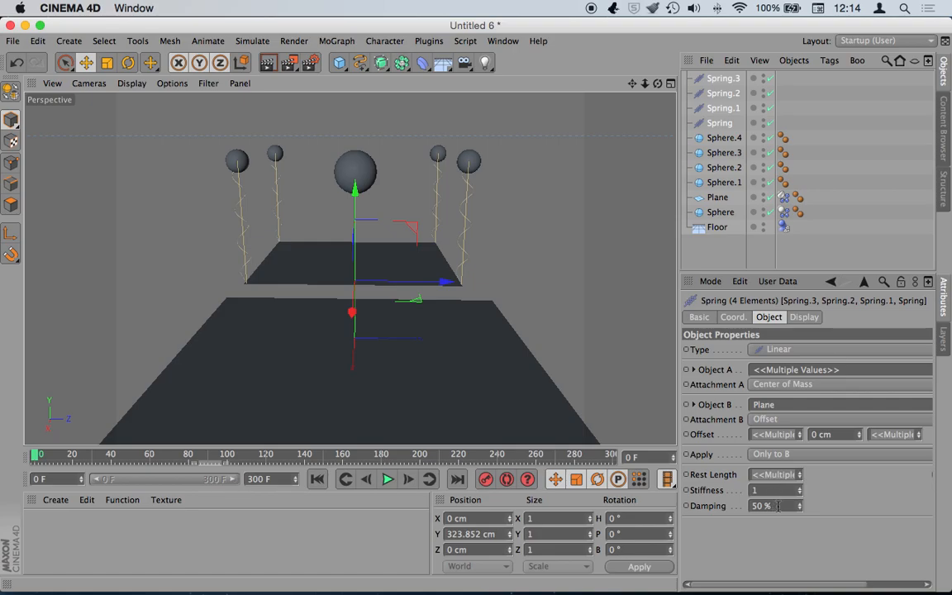
{"action": "left_click_drag", "start_coordinate": [779, 506], "coordinate": [748, 506]}
{"action": "type", "text": "20"}
{"action": "key", "text": "Return"}
{"action": "left_click", "coordinate": [401, 480]}
{"action": "left_click", "coordinate": [389, 479]}
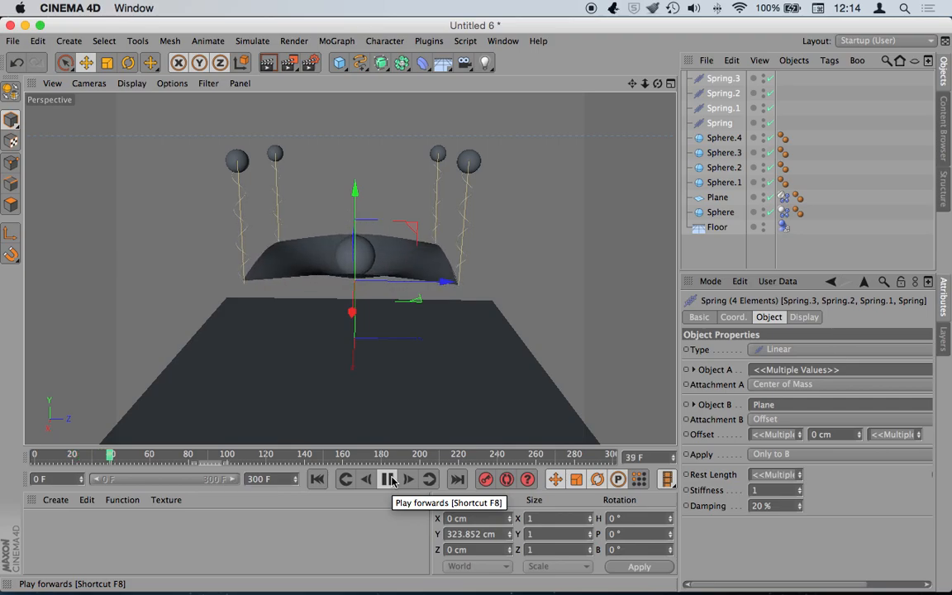
{"action": "left_click", "coordinate": [388, 480]}
{"action": "left_click", "coordinate": [315, 479]}
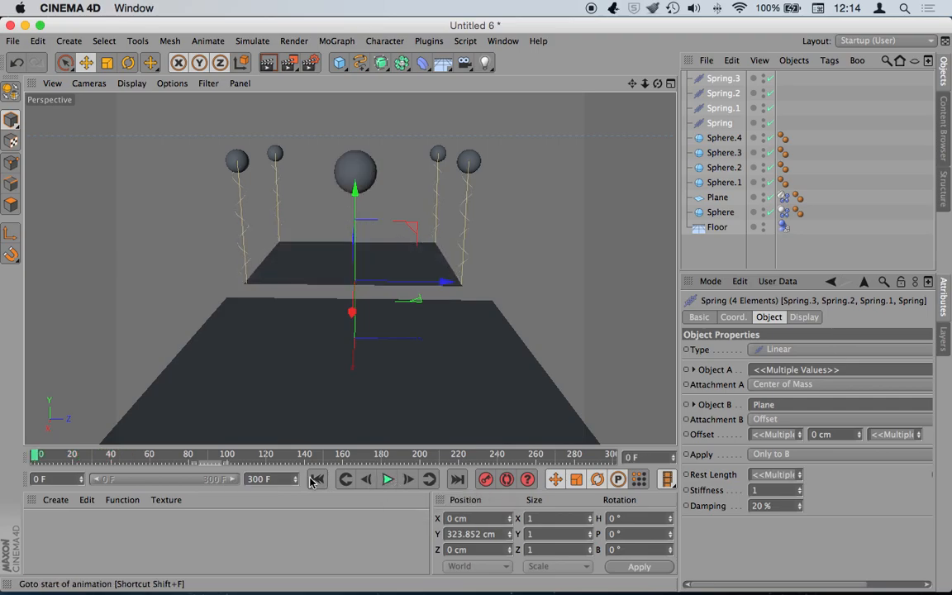
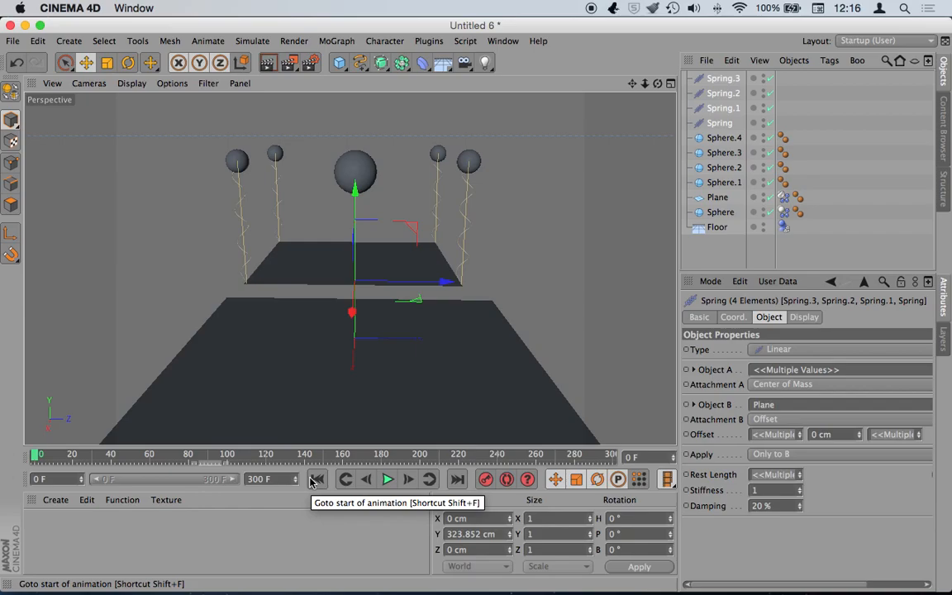
- Play and reset the simulation, then scrub the timeline to frame 172 and back to 0
{"action": "left_click", "coordinate": [389, 480]}
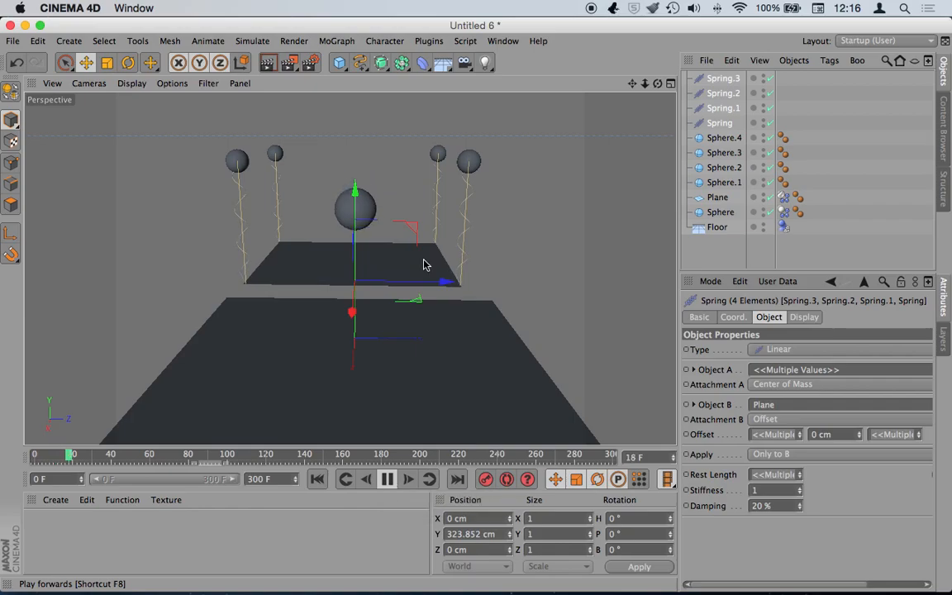
{"action": "left_click", "coordinate": [387, 479]}
{"action": "left_click", "coordinate": [319, 480]}
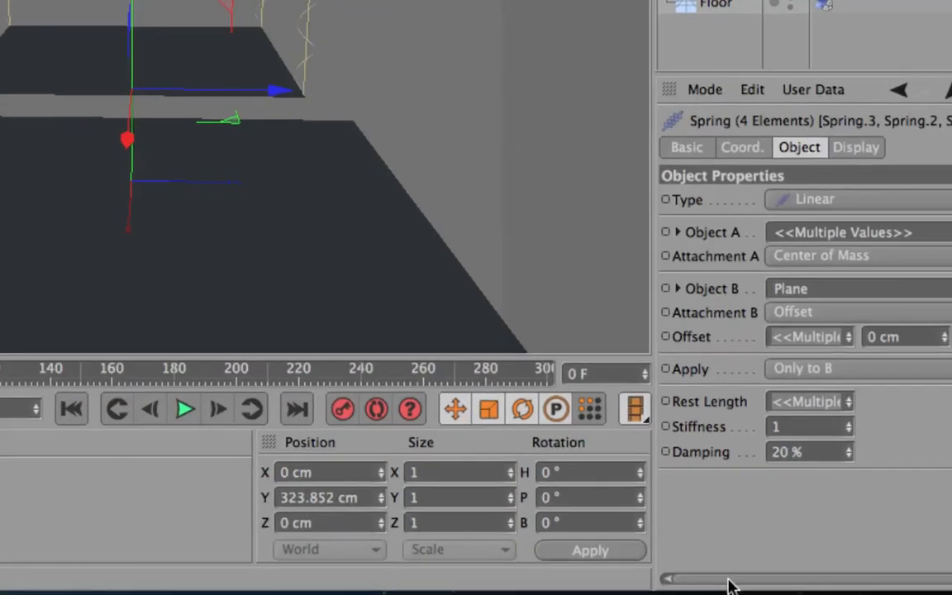
{"action": "left_click_drag", "start_coordinate": [727, 584], "coordinate": [892, 580]}
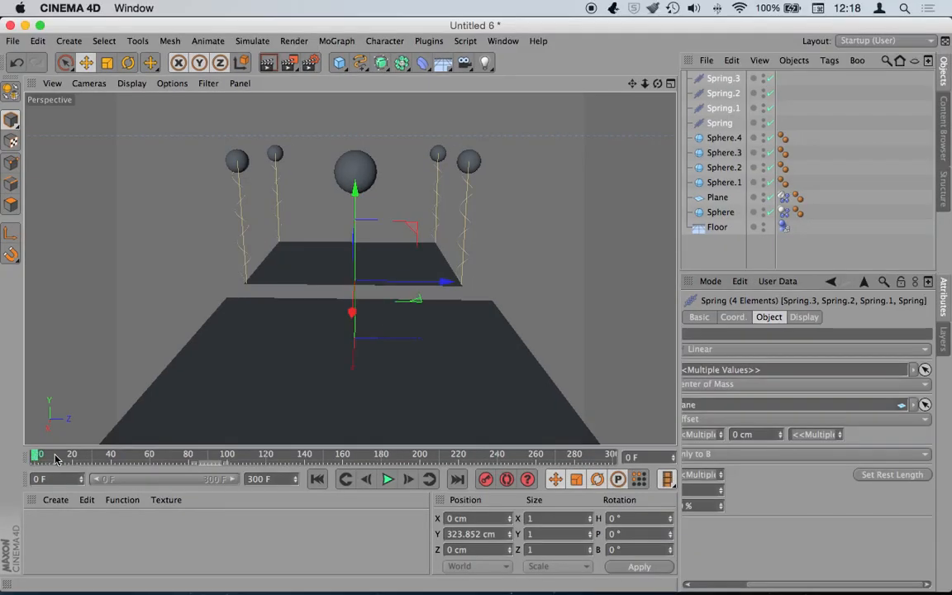
{"action": "left_click", "coordinate": [367, 460]}
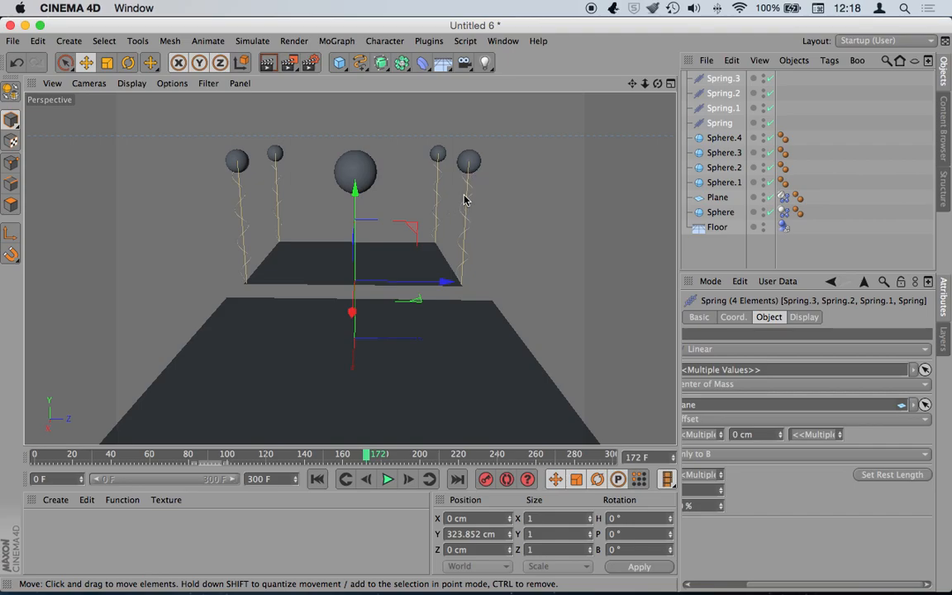
{"action": "left_click_drag", "start_coordinate": [36, 456], "coordinate": [12, 465]}
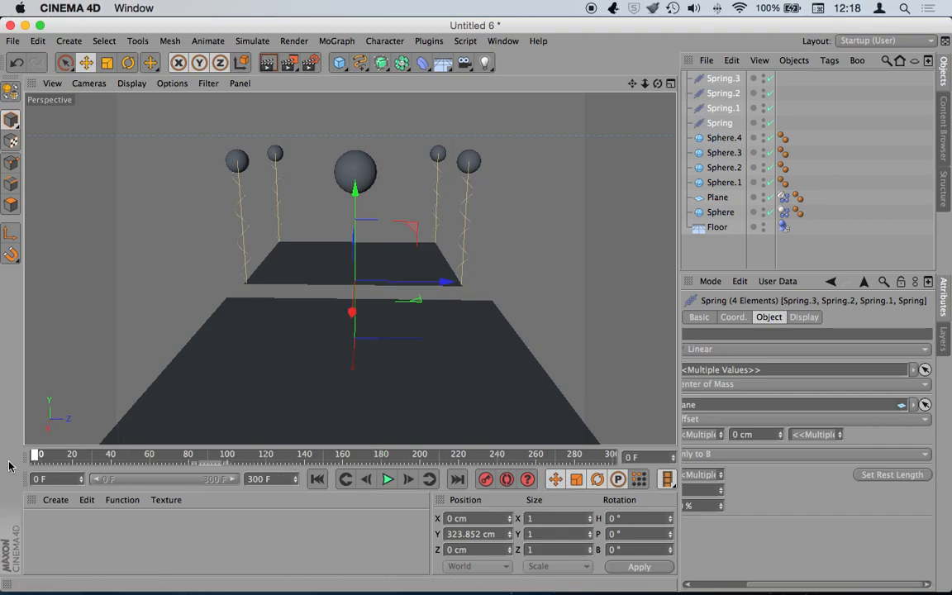
- Replay from frame 0, pause at frame 66, rewind, and select the large Sphere
{"action": "left_click", "coordinate": [389, 479]}
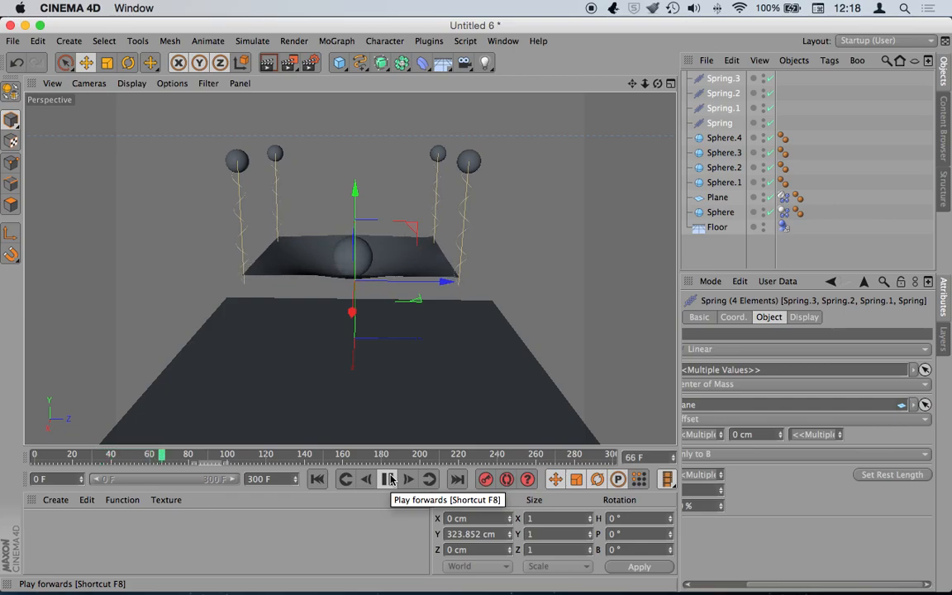
{"action": "left_click", "coordinate": [389, 479]}
{"action": "left_click", "coordinate": [317, 479]}
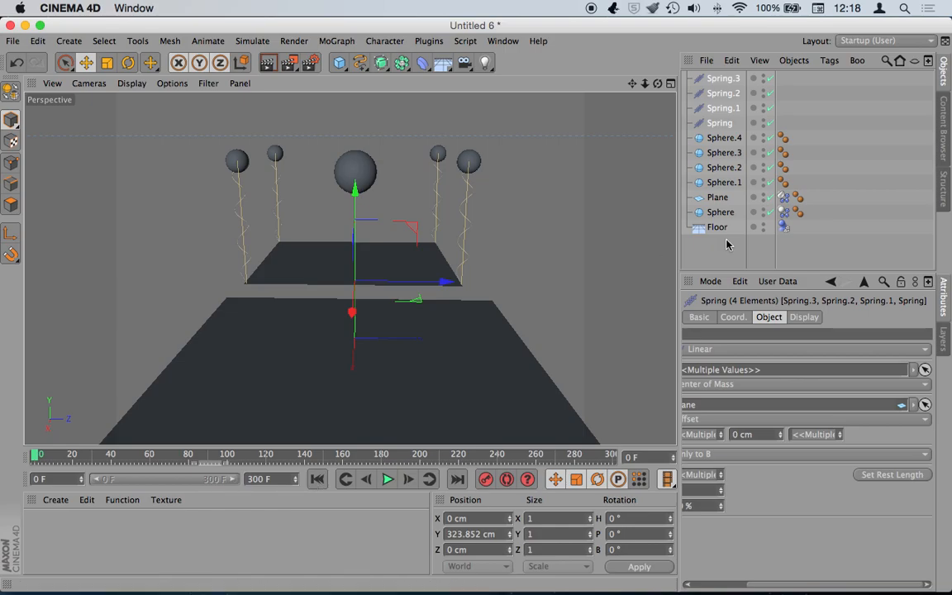
{"action": "left_click", "coordinate": [721, 213]}
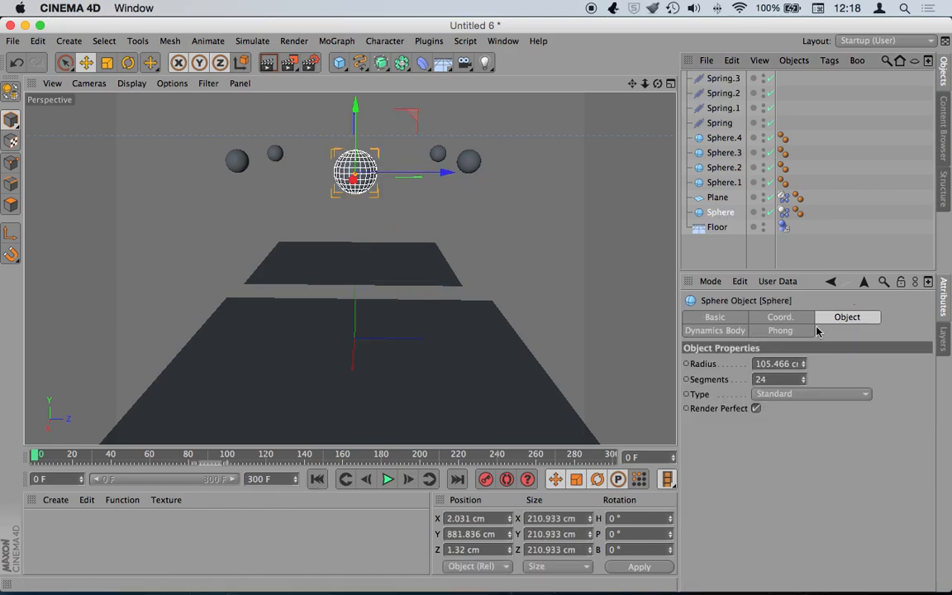
- Set the Sphere's Dynamics Body mass to Custom Mass with a value of 201
{"action": "left_click", "coordinate": [779, 227]}
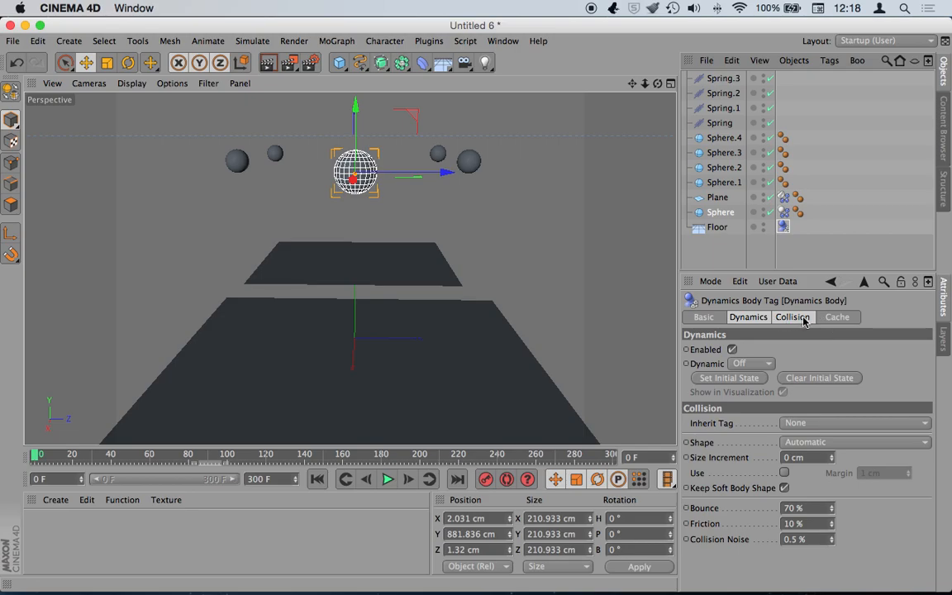
{"action": "left_click", "coordinate": [782, 213]}
{"action": "left_click", "coordinate": [837, 316]}
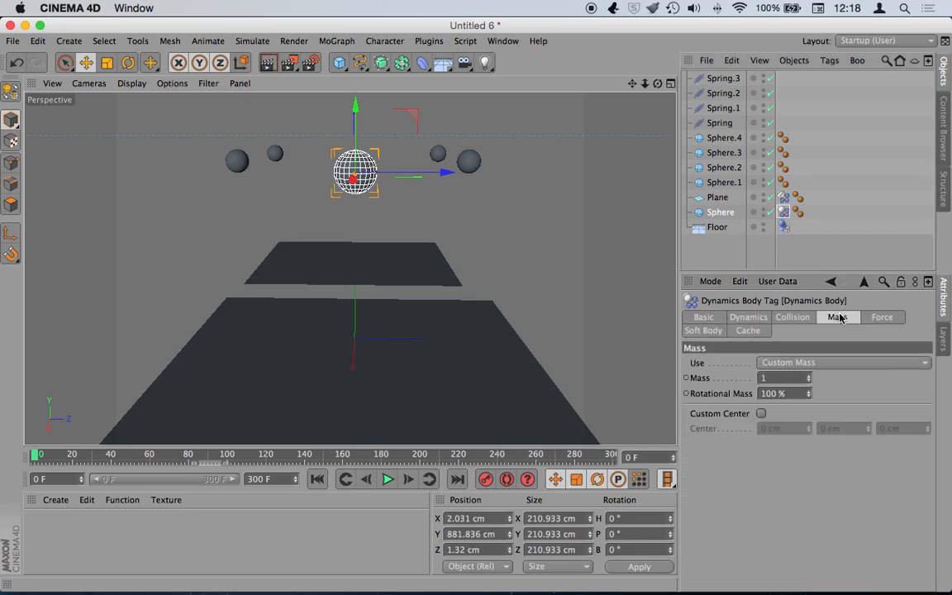
{"action": "left_click", "coordinate": [803, 364]}
{"action": "left_click", "coordinate": [860, 353]}
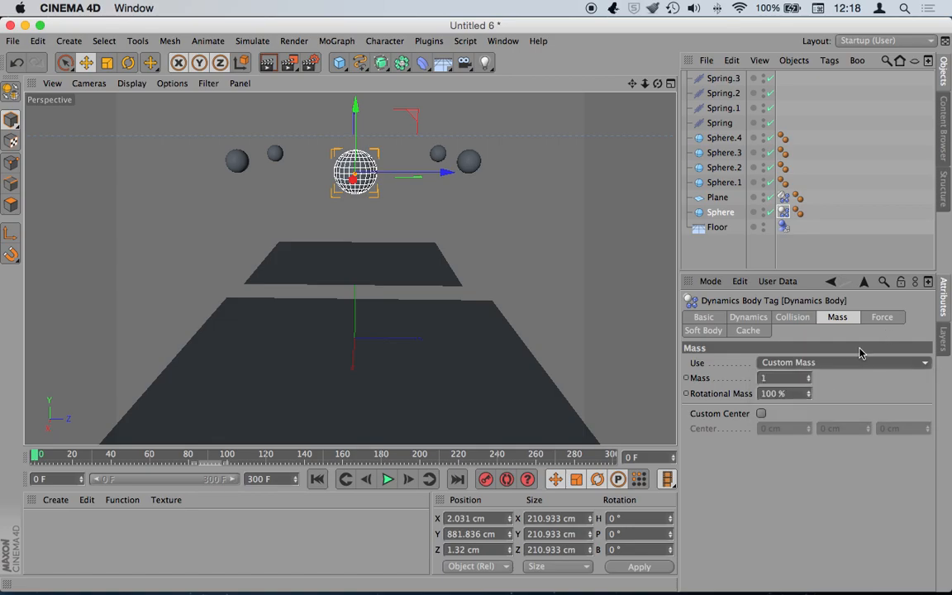
{"action": "left_click_drag", "start_coordinate": [809, 378], "coordinate": [809, 295]}
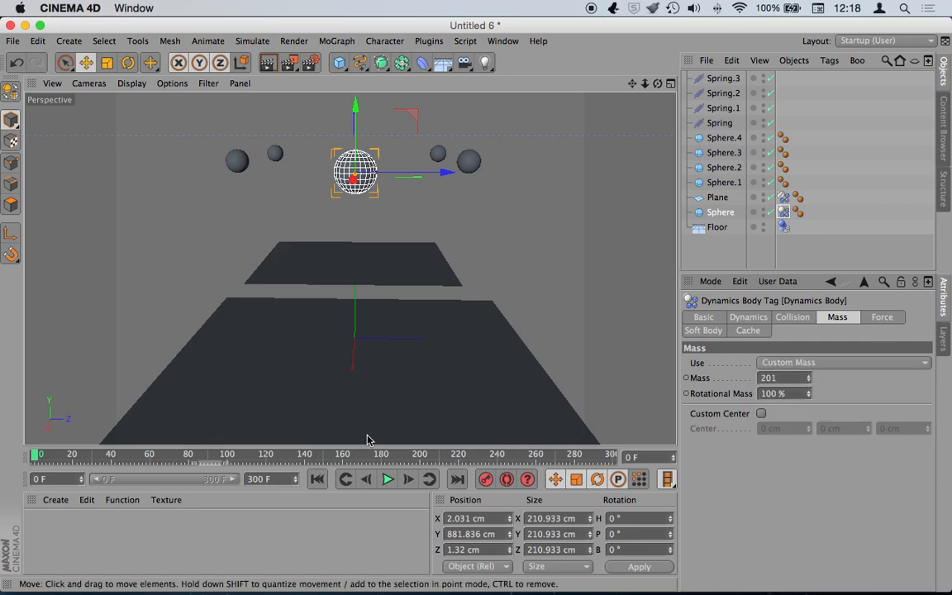
- Play the heavier-sphere simulation to frame 243, reset it, and review the collision settings from a new angle
{"action": "left_click", "coordinate": [387, 479]}
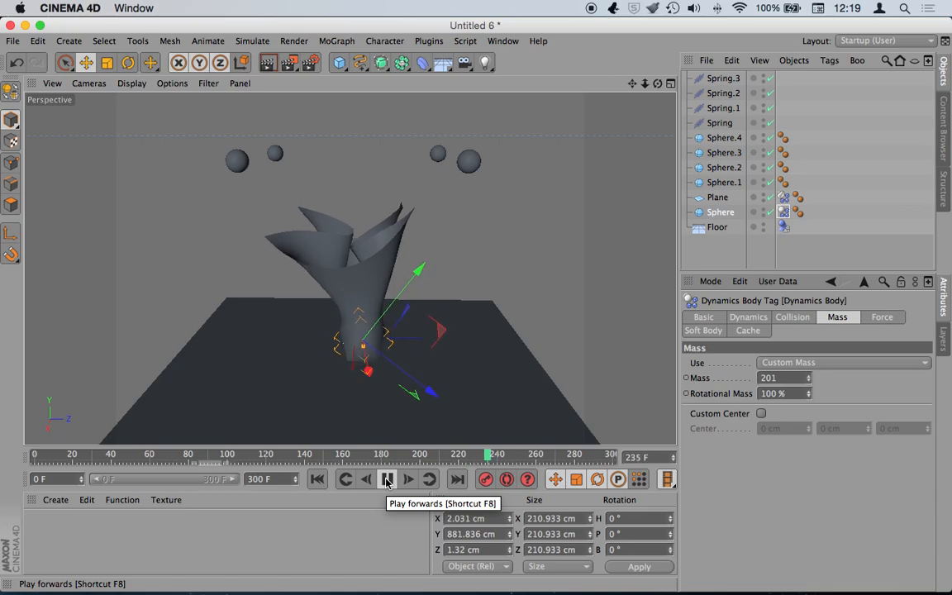
{"action": "left_click", "coordinate": [385, 480]}
{"action": "left_click", "coordinate": [318, 480]}
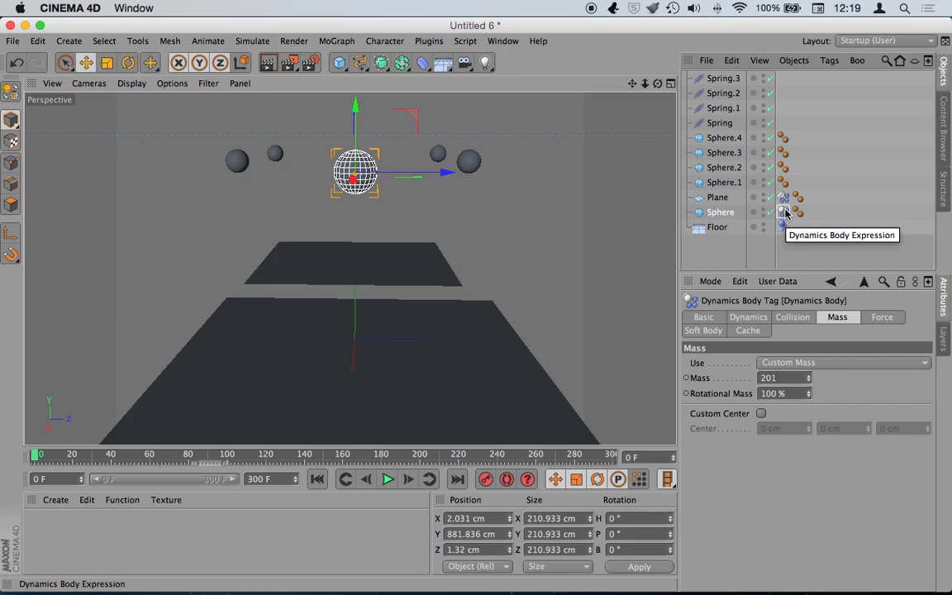
{"action": "left_click", "coordinate": [789, 318]}
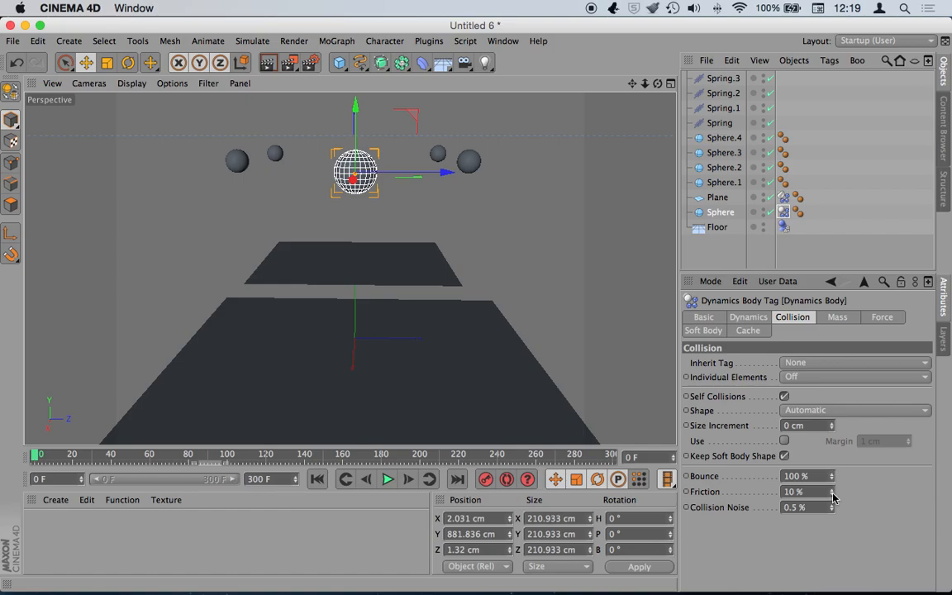
{"action": "left_click_drag", "start_coordinate": [657, 83], "coordinate": [639, 106]}
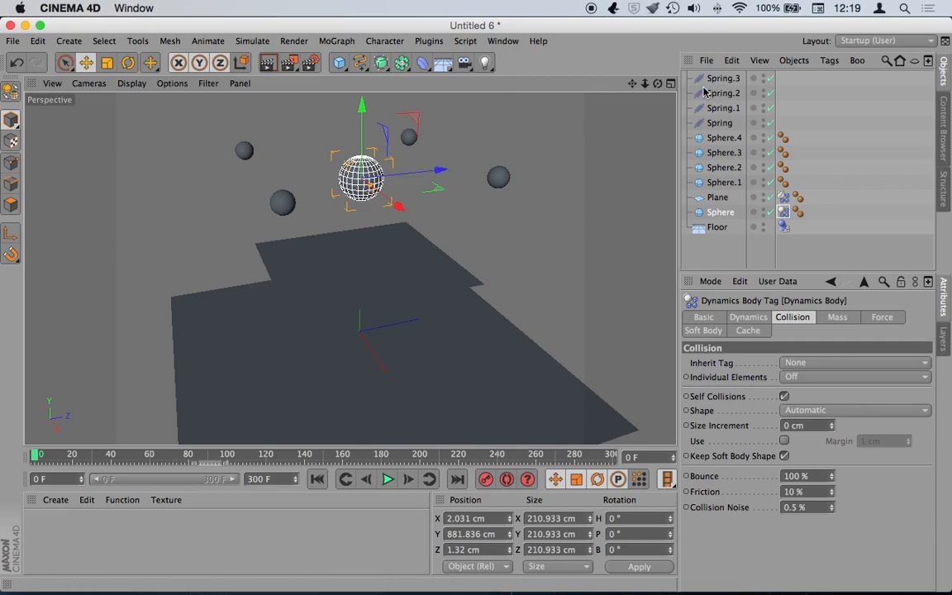
{"action": "mouse_move", "coordinate": [658, 84]}
{"action": "left_mouse_down"}
{"action": "mouse_move", "coordinate": [349, 268]}
{"action": "mouse_move", "coordinate": [658, 84]}
{"action": "left_mouse_up"}
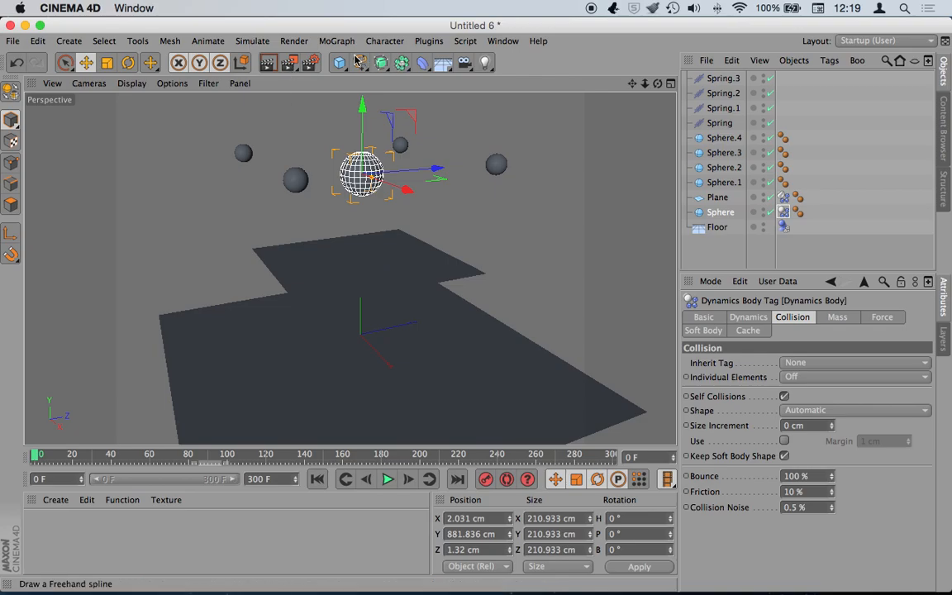
- Add a Turbulence force with 26.4 cm strength and 309.32% scale
{"action": "left_click", "coordinate": [242, 43]}
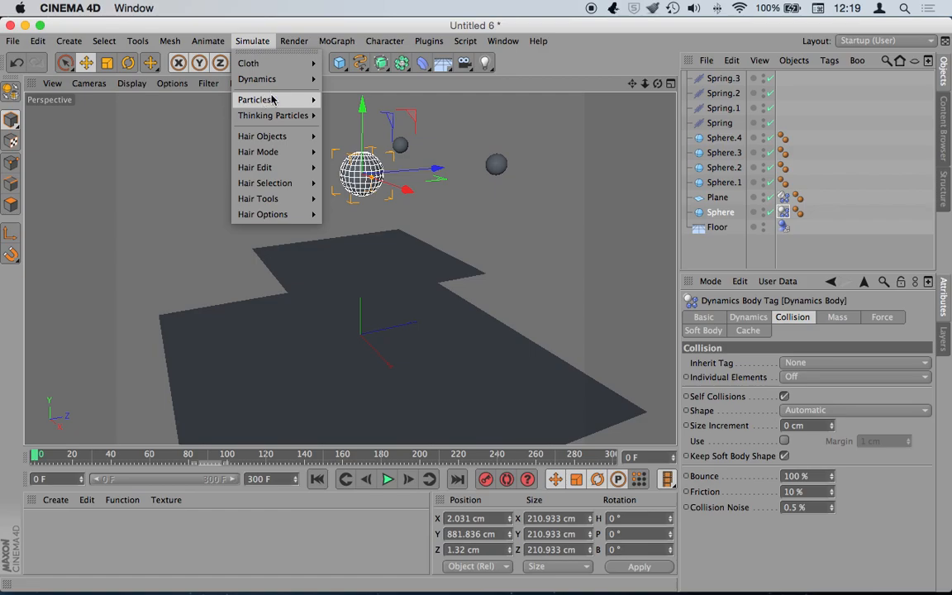
{"action": "mouse_move", "coordinate": [269, 98]}
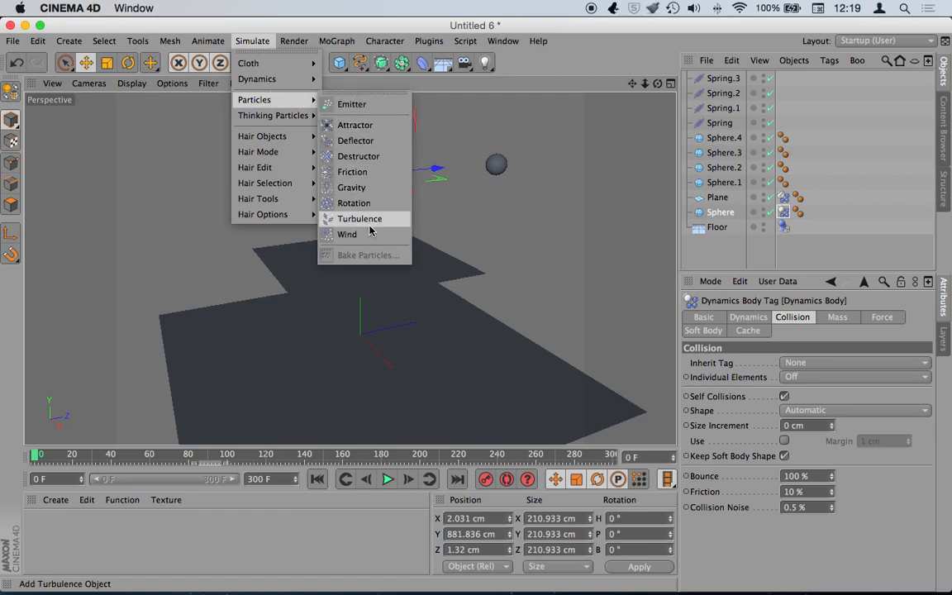
{"action": "left_click", "coordinate": [340, 218]}
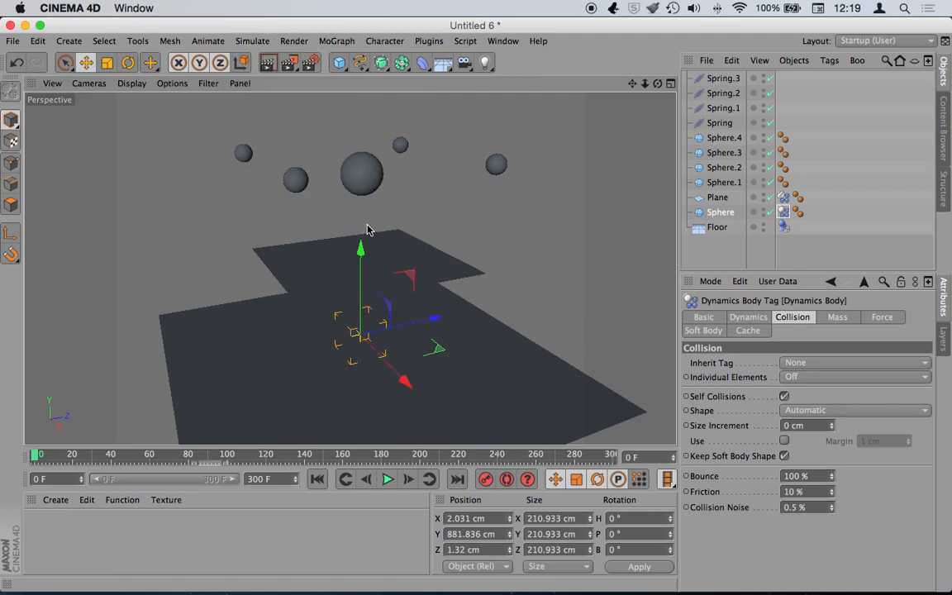
{"action": "left_click_drag", "start_coordinate": [840, 351], "coordinate": [871, 364]}
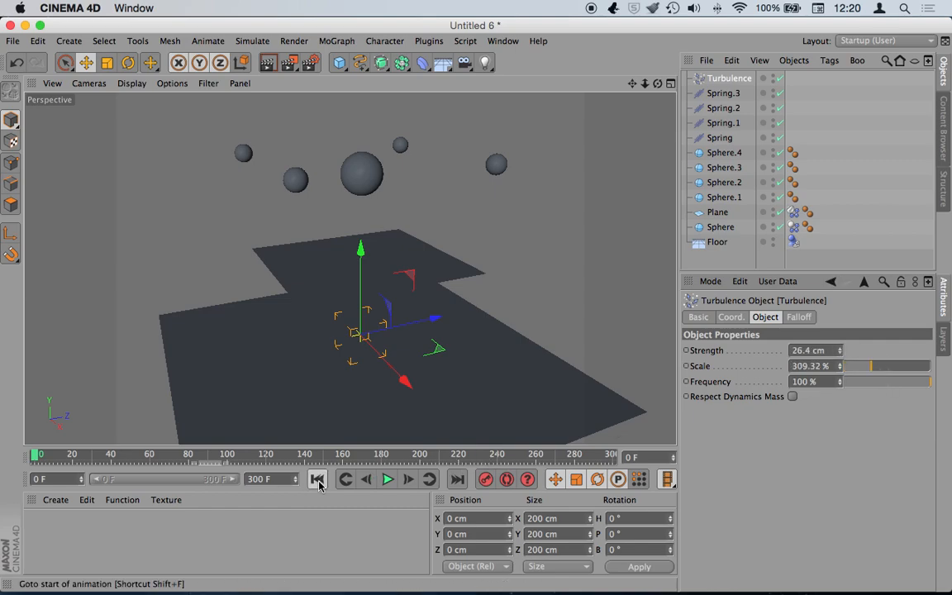
- Preview the turbulence rippling the plane, rewind to frame 0, and select the Plane
{"action": "left_click", "coordinate": [388, 480]}
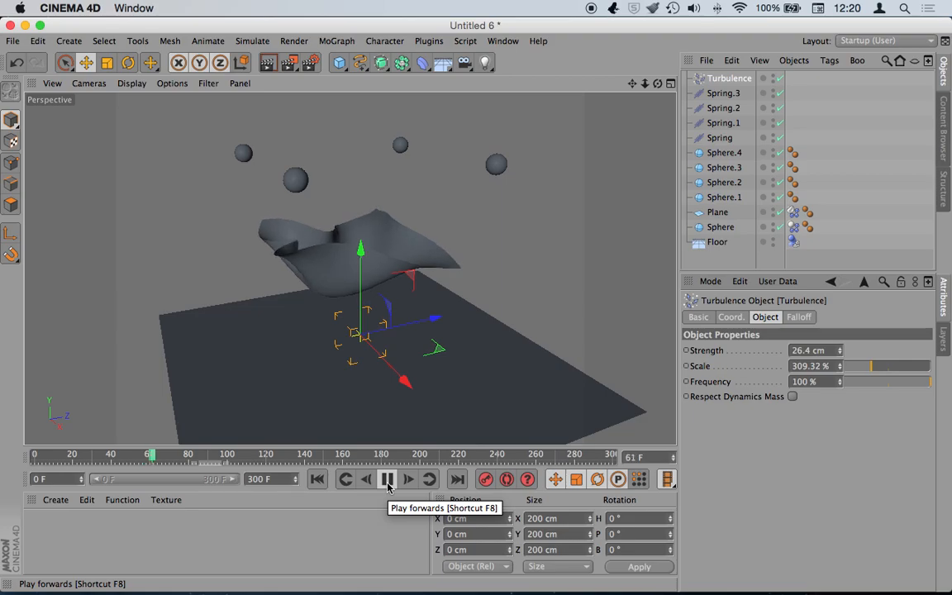
{"action": "left_click", "coordinate": [387, 481]}
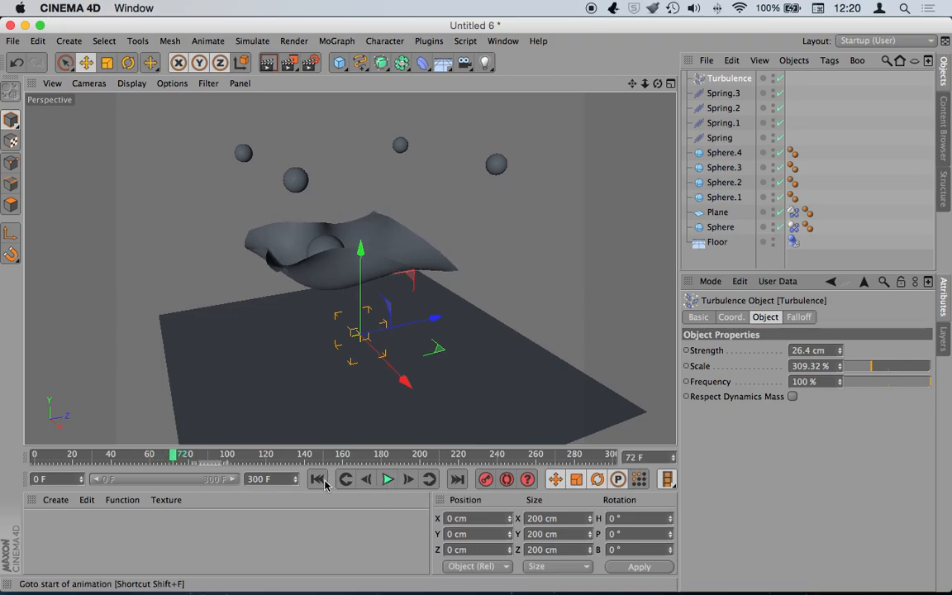
{"action": "left_click", "coordinate": [319, 480]}
{"action": "left_click", "coordinate": [719, 214]}
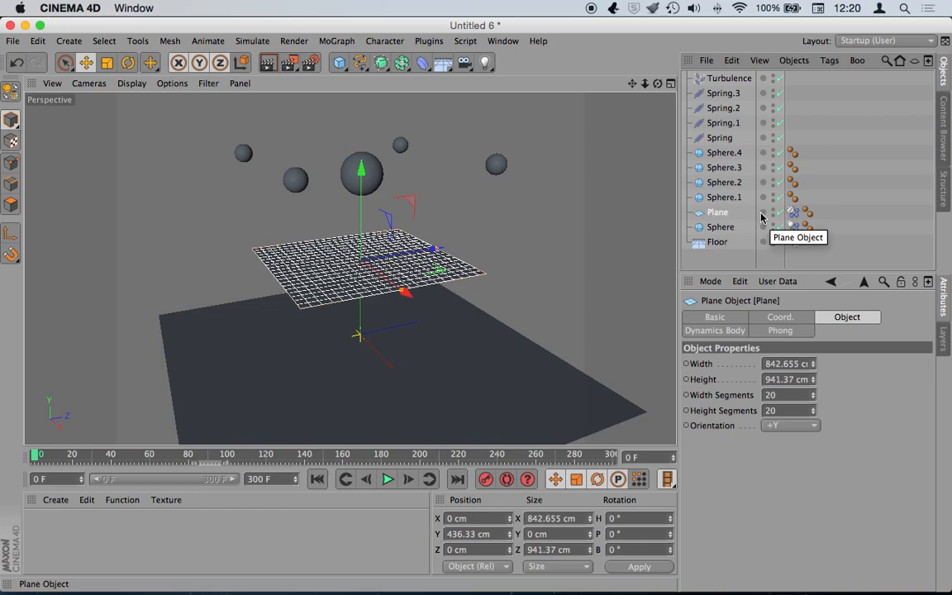
- Set the Plane's soft-body springs to Structural 7, Shear 1 and Flexion 7, then test-play
{"action": "left_click", "coordinate": [791, 213]}
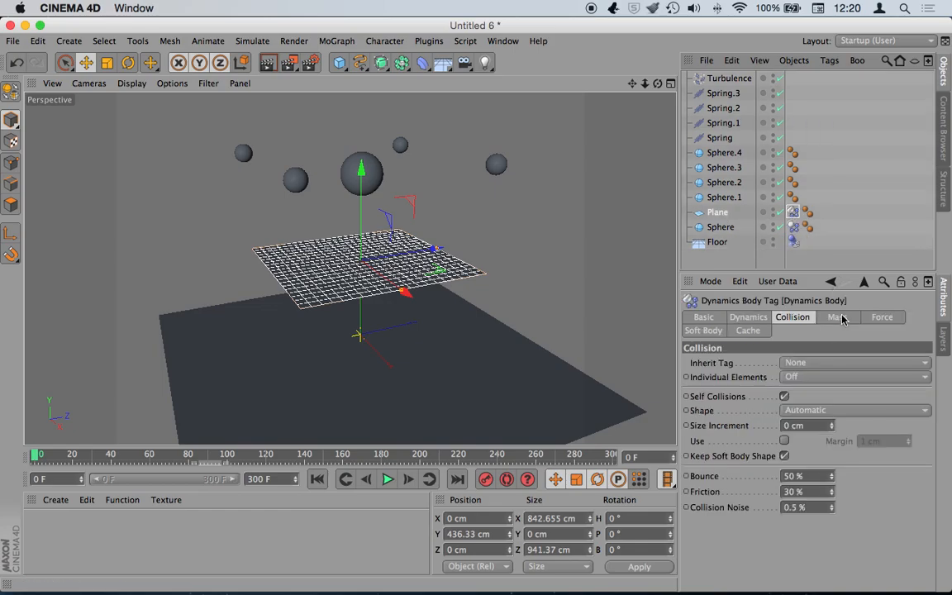
{"action": "left_click", "coordinate": [704, 331]}
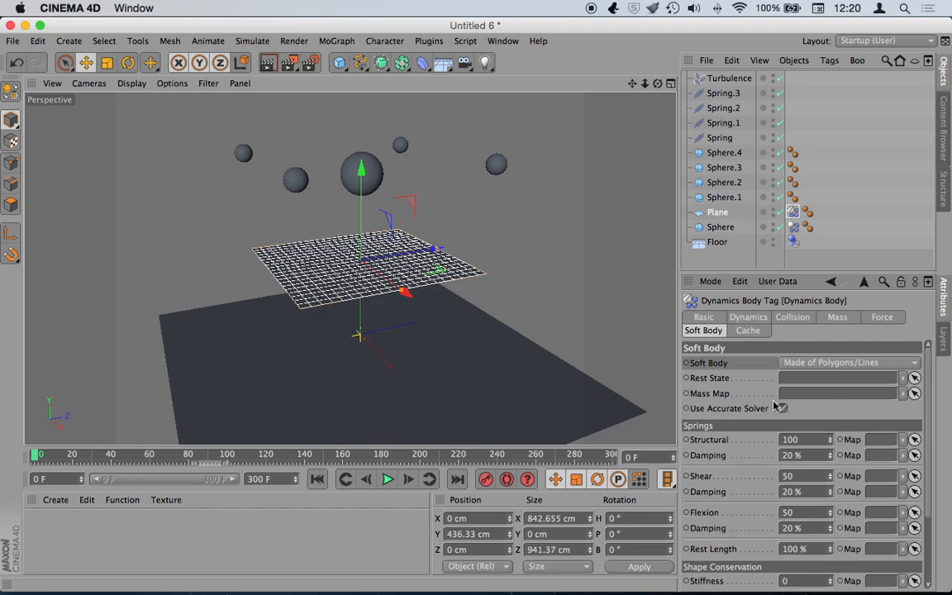
{"action": "scroll", "coordinate": [926, 430], "scroll_direction": "down", "scroll_amount": 5}
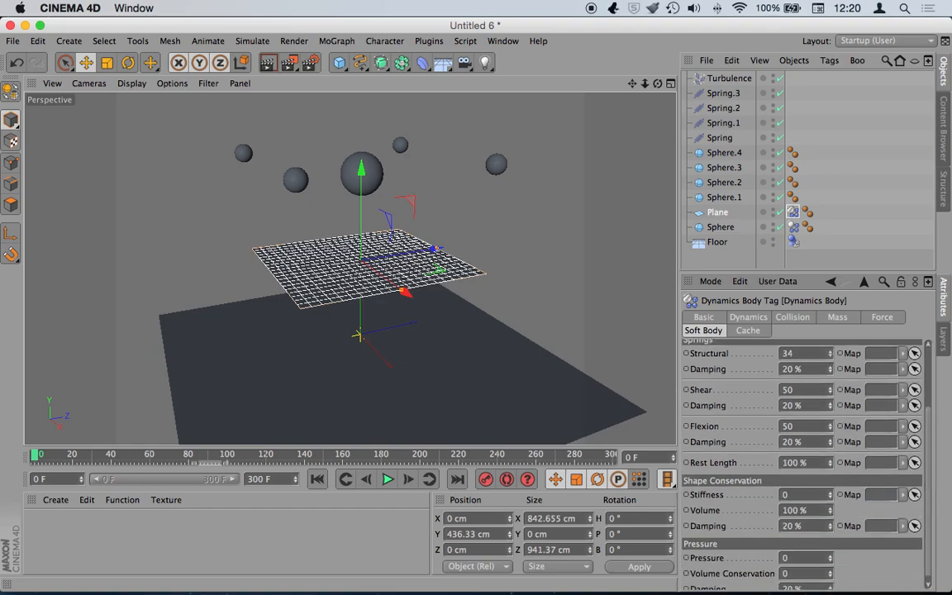
{"action": "left_click", "coordinate": [387, 480]}
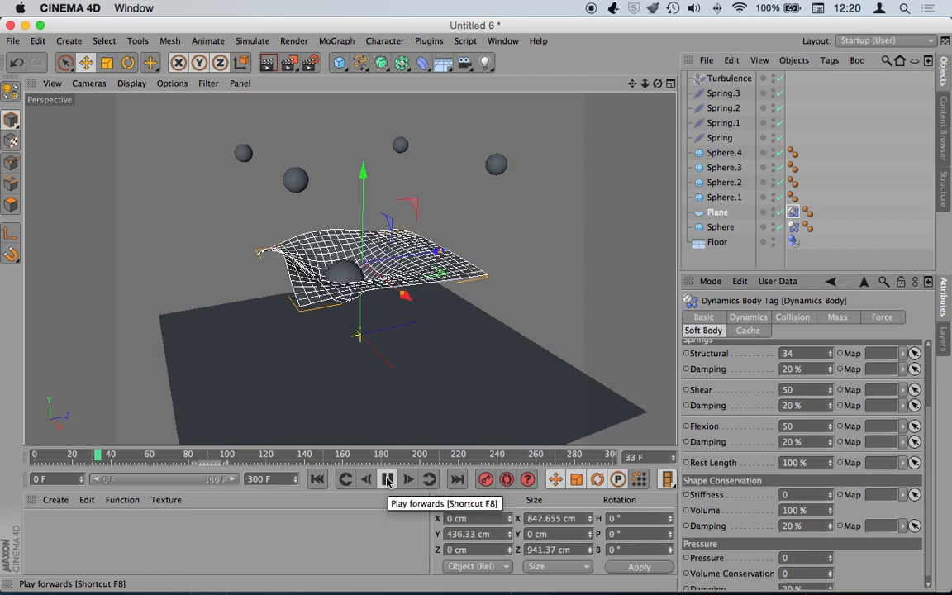
{"action": "left_click", "coordinate": [388, 479]}
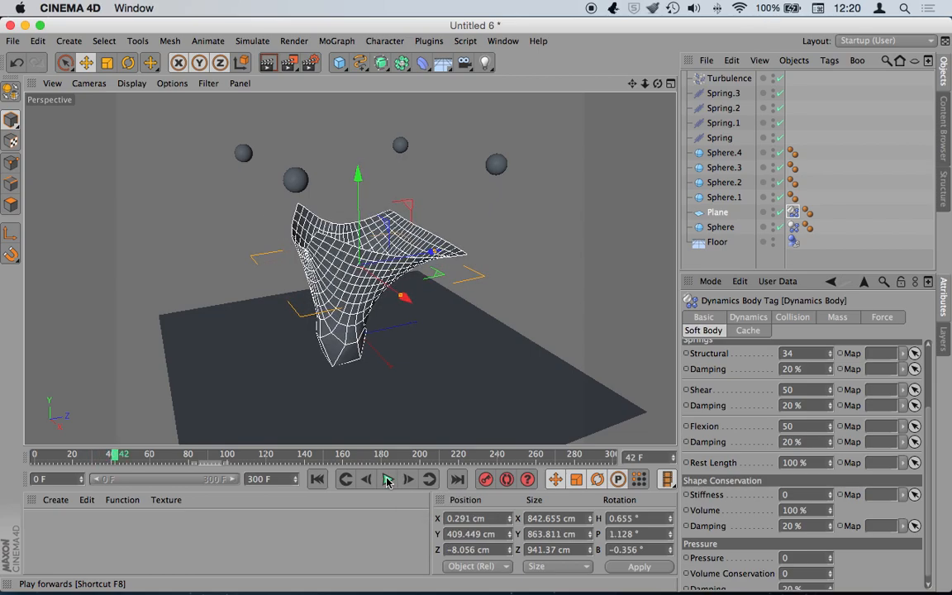
{"action": "left_click", "coordinate": [318, 479]}
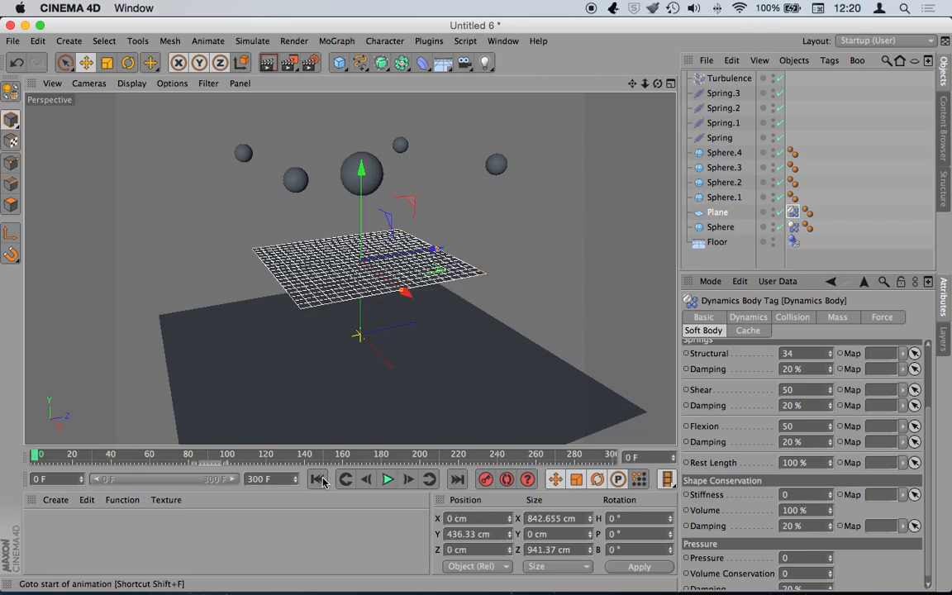
- Replay the softer-spring simulation, stop at frame 59 to render the viewport, then rewind
{"action": "left_click", "coordinate": [386, 479]}
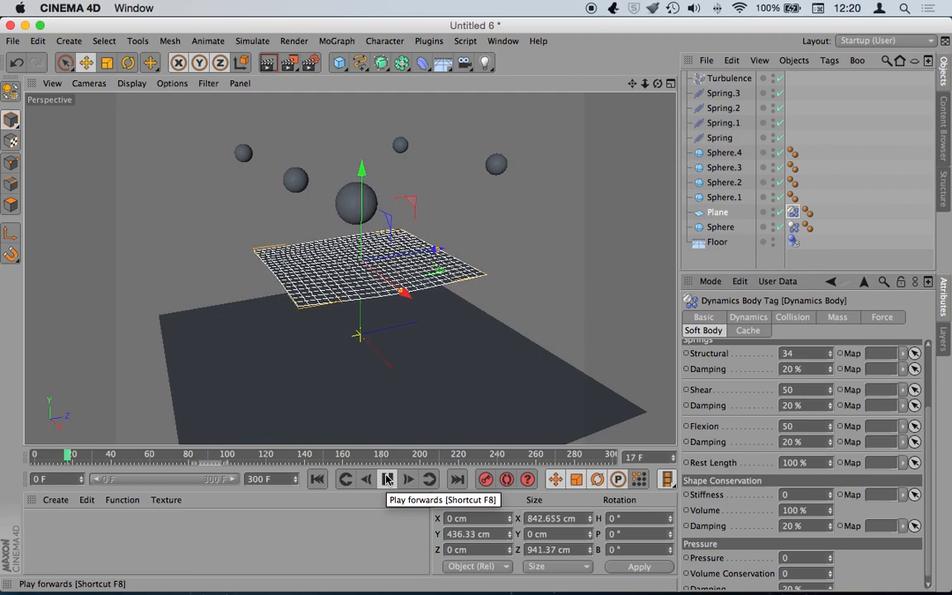
{"action": "left_click", "coordinate": [345, 479]}
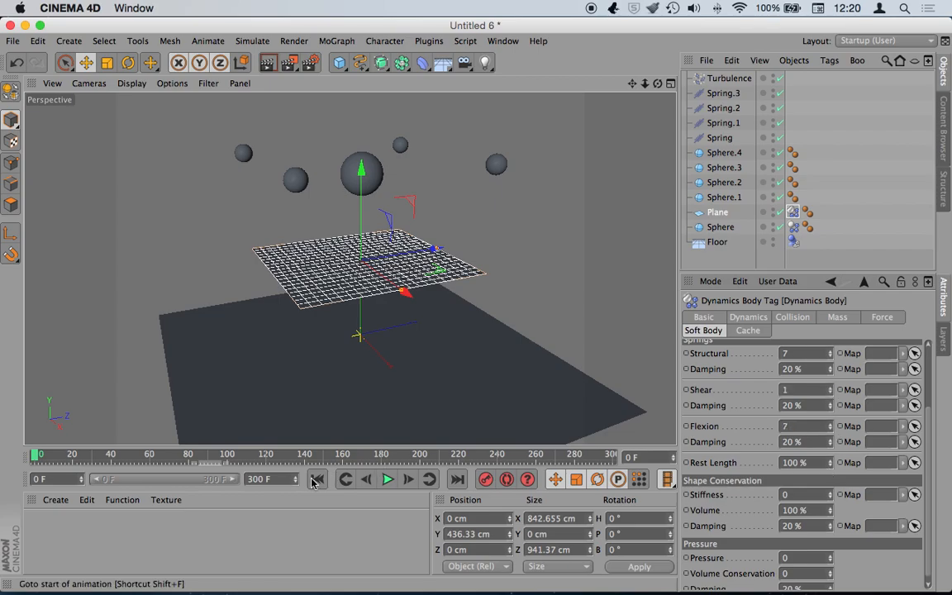
{"action": "left_click", "coordinate": [388, 480]}
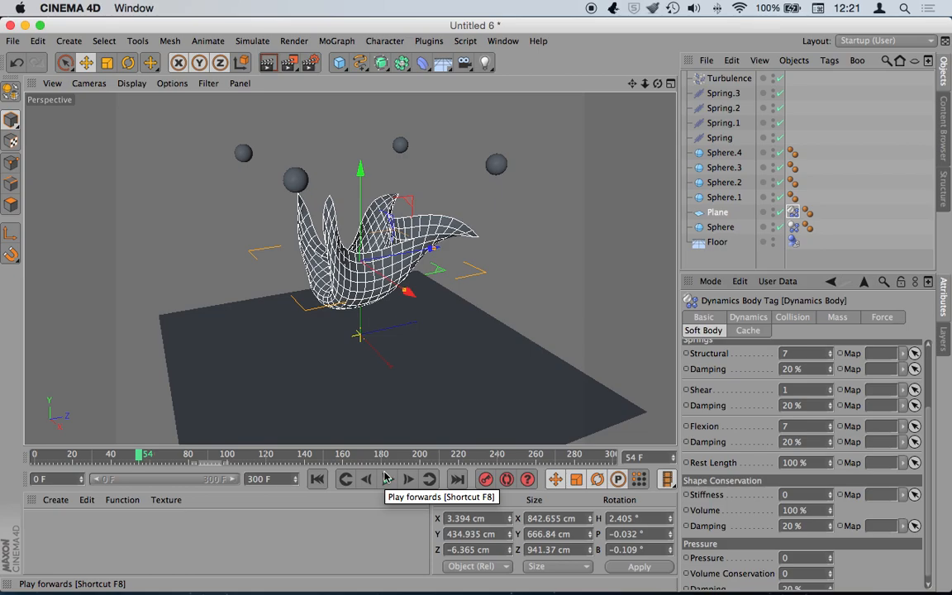
{"action": "left_click", "coordinate": [316, 479]}
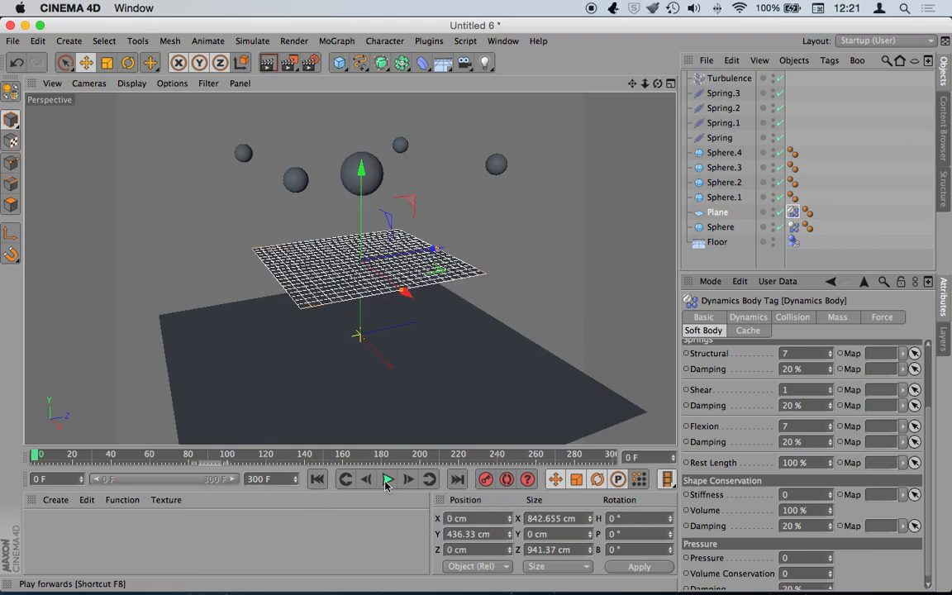
{"action": "left_click", "coordinate": [388, 480]}
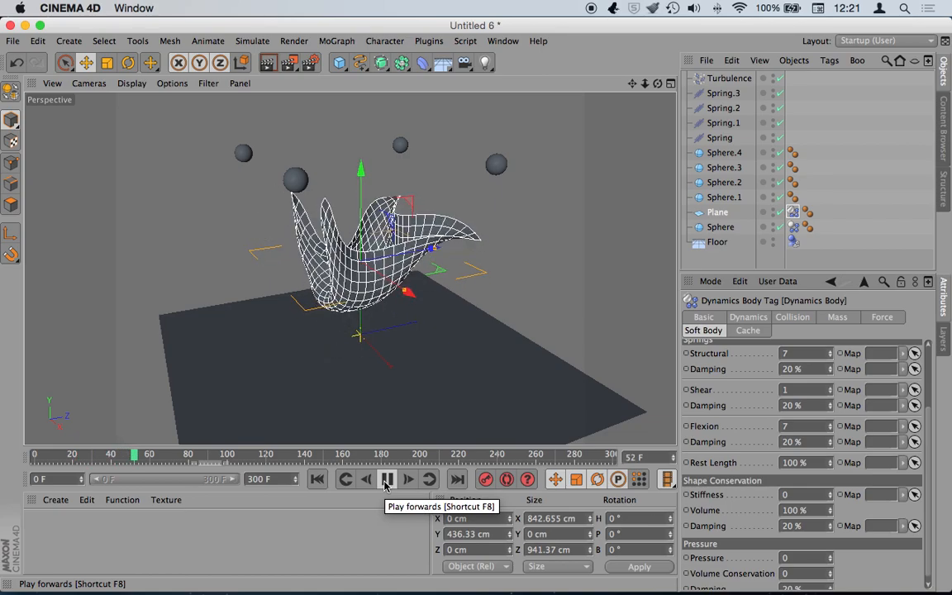
{"action": "left_click", "coordinate": [387, 481]}
{"action": "left_click", "coordinate": [268, 64]}
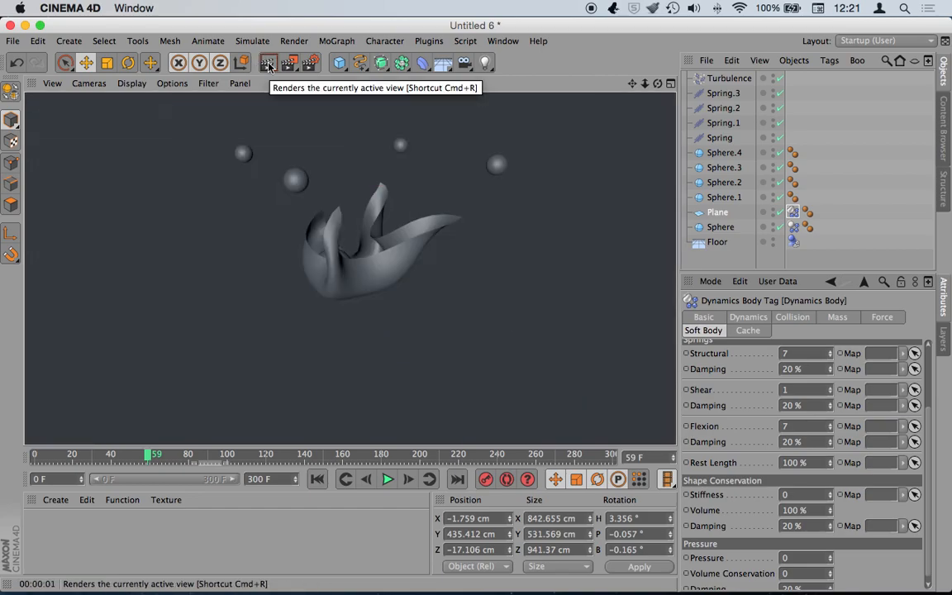
{"action": "left_click", "coordinate": [317, 480]}
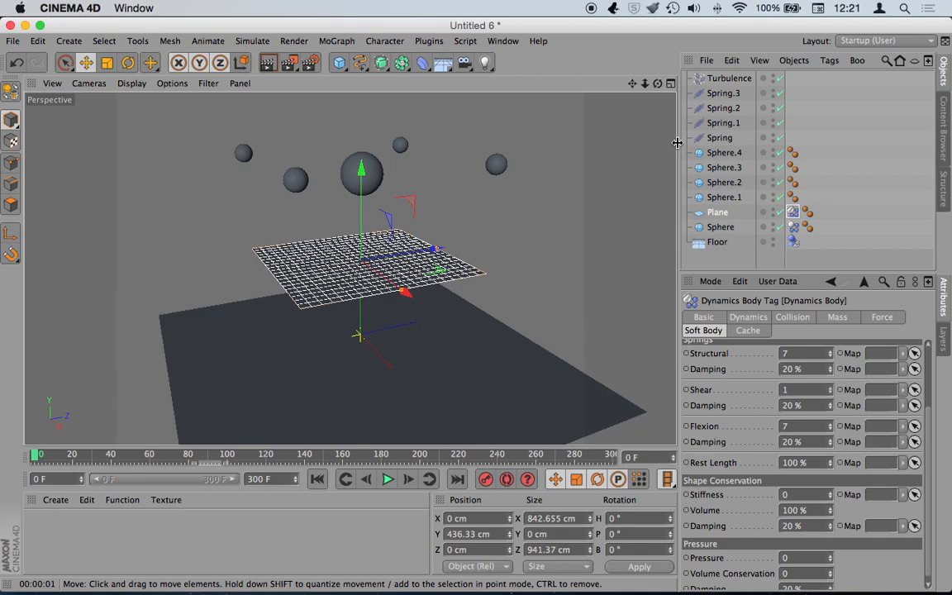
{"action": "left_click", "coordinate": [248, 42]}
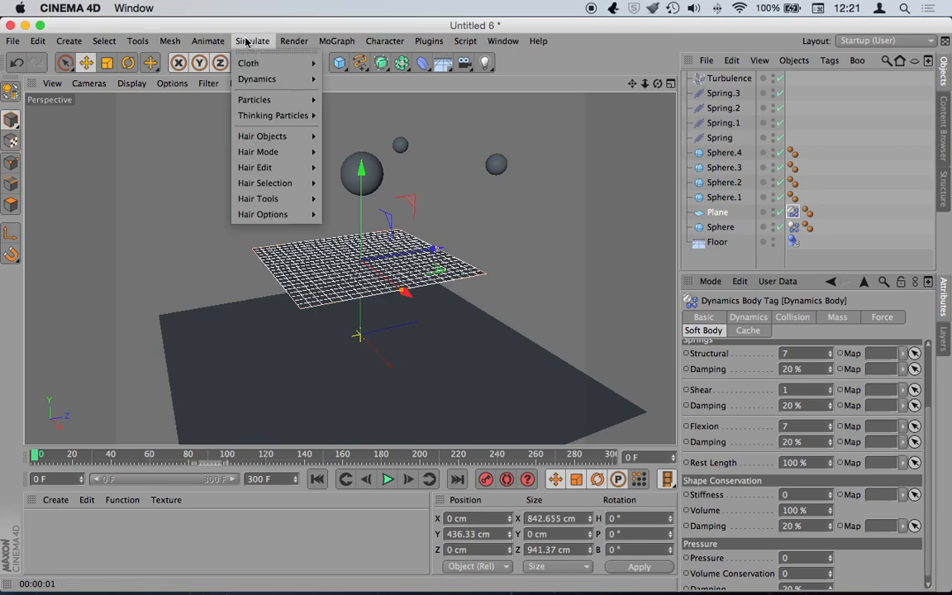
- Add a particle Emitter and position it high above and behind the plane
{"action": "mouse_move", "coordinate": [277, 99]}
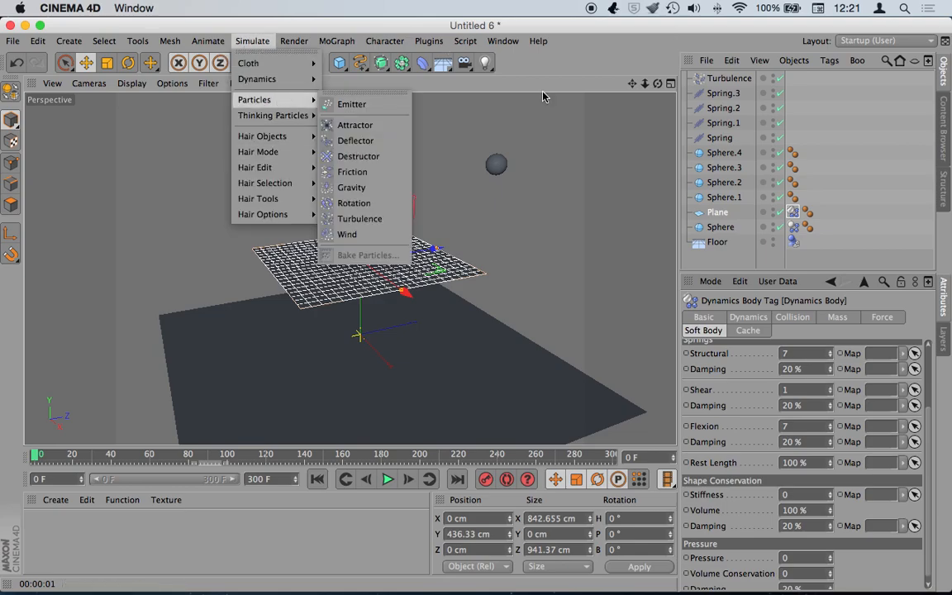
{"action": "left_click", "coordinate": [347, 104]}
{"action": "left_click_drag", "start_coordinate": [360, 263], "coordinate": [361, 157]}
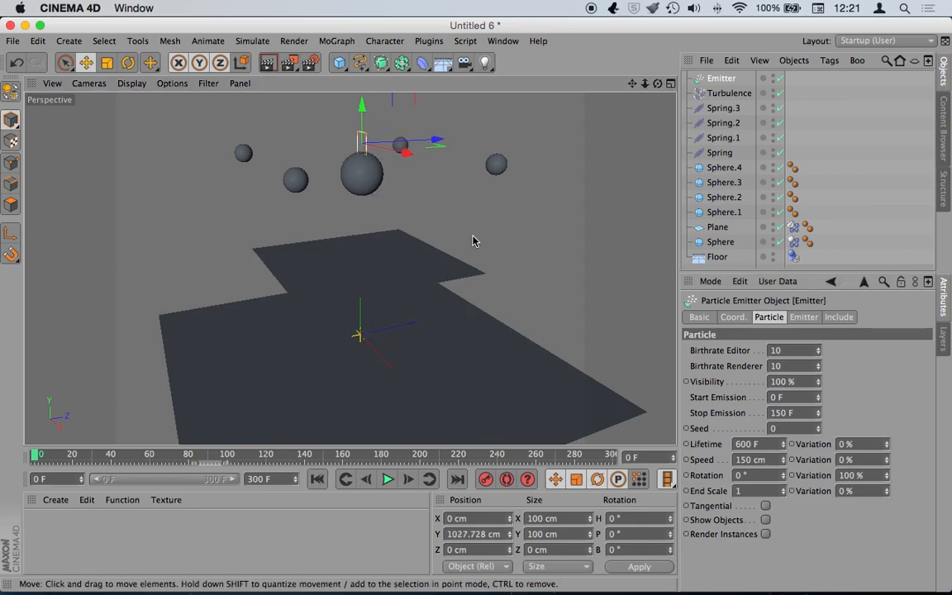
{"action": "left_click_drag", "start_coordinate": [433, 146], "coordinate": [256, 147]}
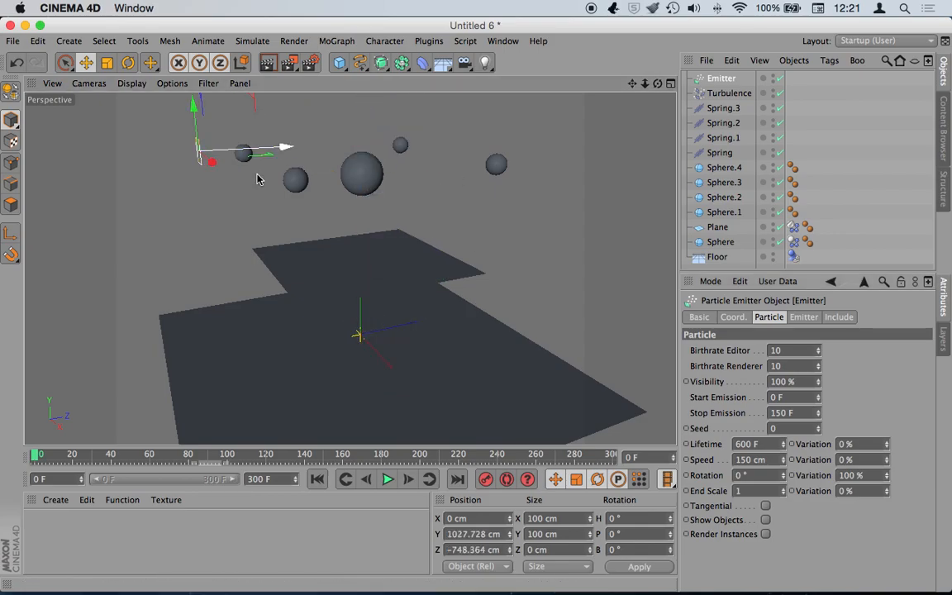
- Add a small sphere and parent it under the Emitter
{"action": "left_click", "coordinate": [236, 40]}
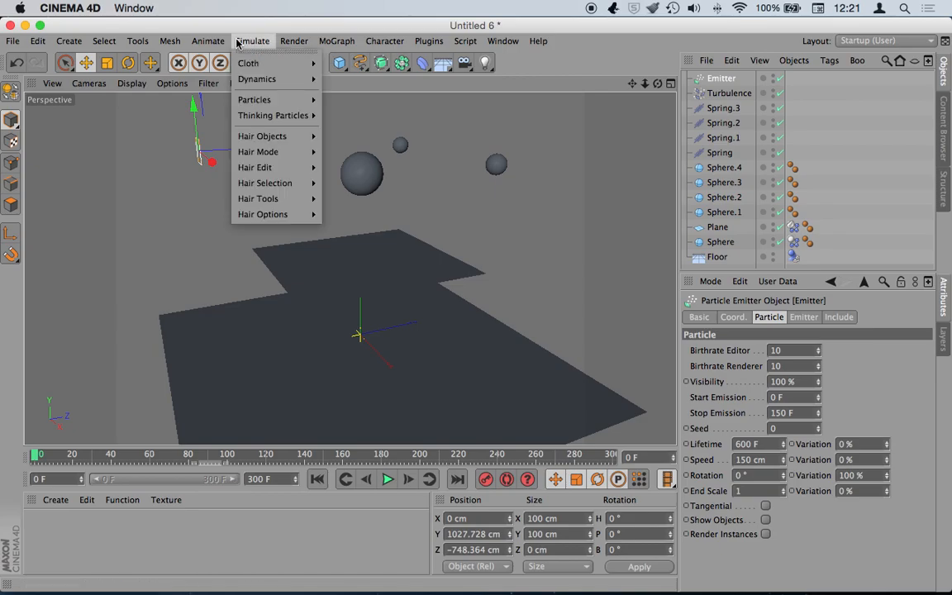
{"action": "left_click_drag", "start_coordinate": [341, 70], "coordinate": [611, 105]}
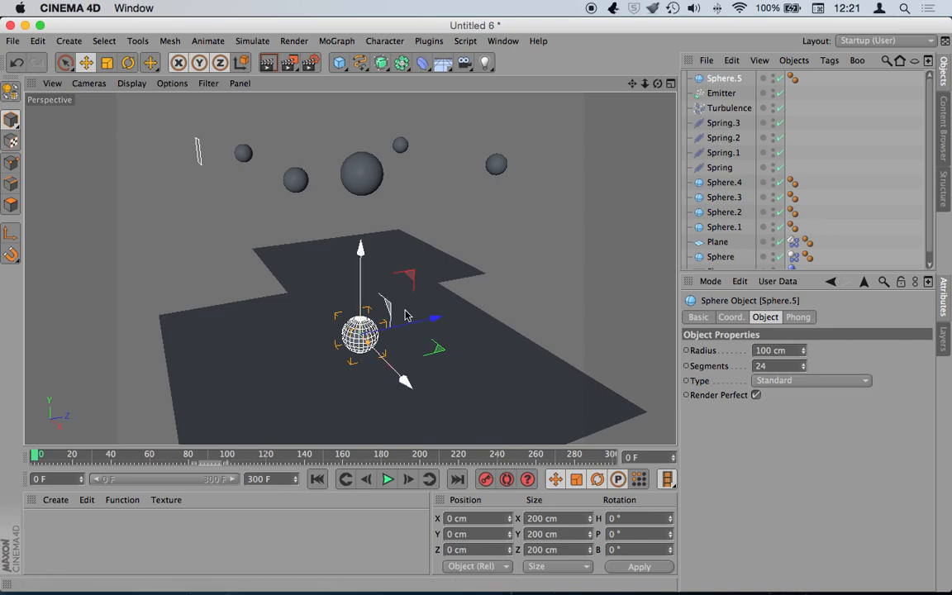
{"action": "scroll", "coordinate": [376, 351], "scroll_direction": "up", "scroll_amount": 2}
{"action": "left_click_drag", "start_coordinate": [371, 344], "coordinate": [351, 330]}
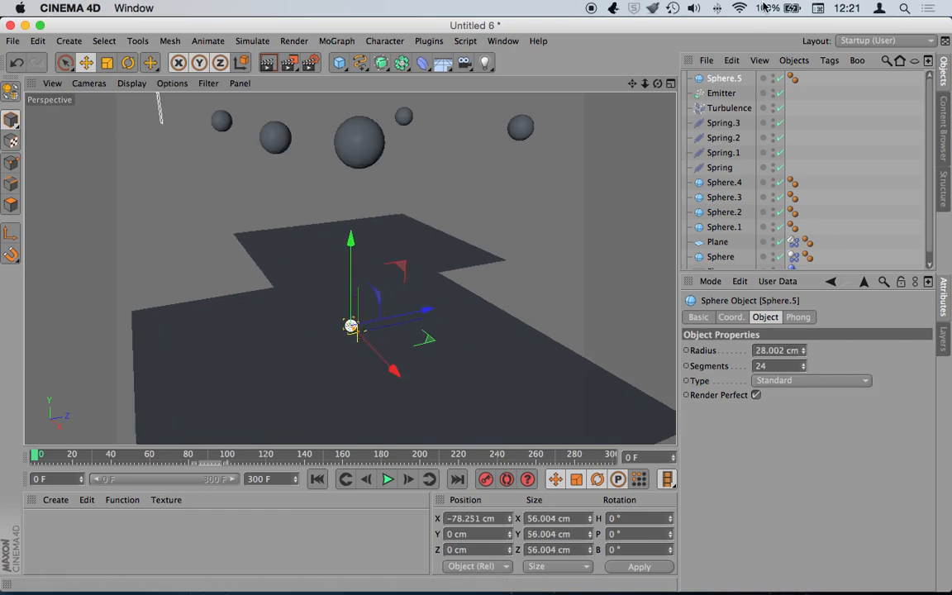
{"action": "left_click_drag", "start_coordinate": [720, 79], "coordinate": [722, 93]}
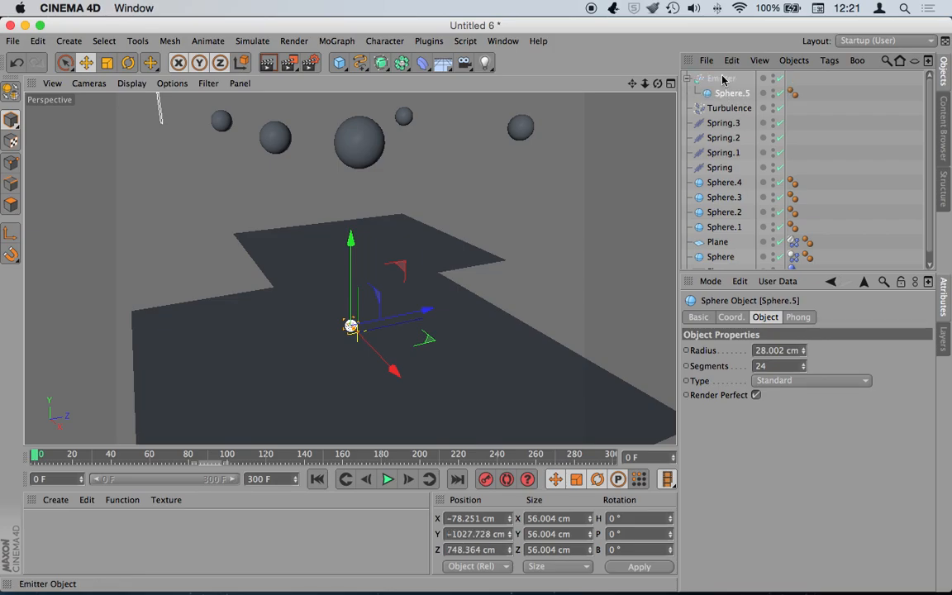
- Enable Show Objects on the Emitter and preview the emission to frame 18
{"action": "left_click", "coordinate": [722, 79]}
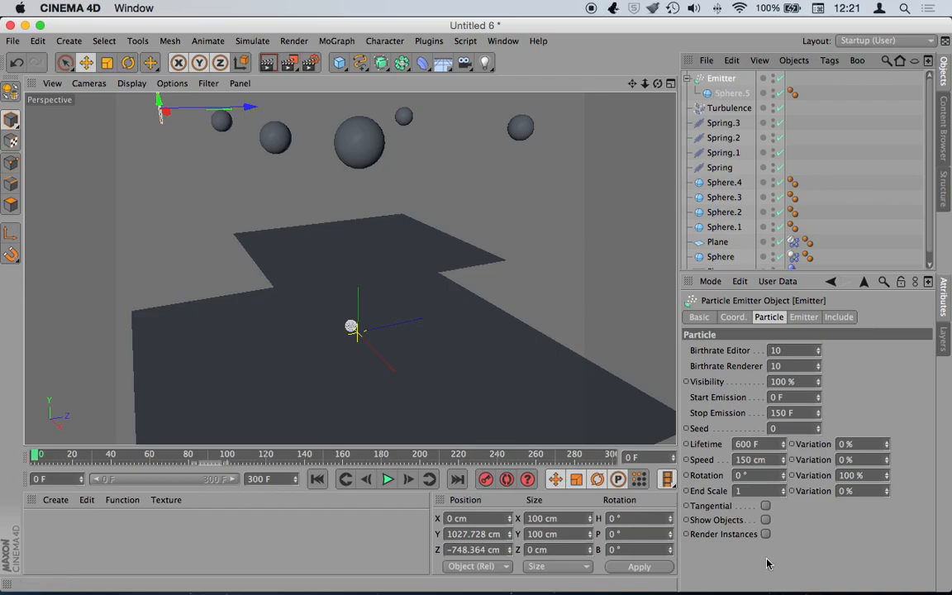
{"action": "left_click", "coordinate": [766, 519]}
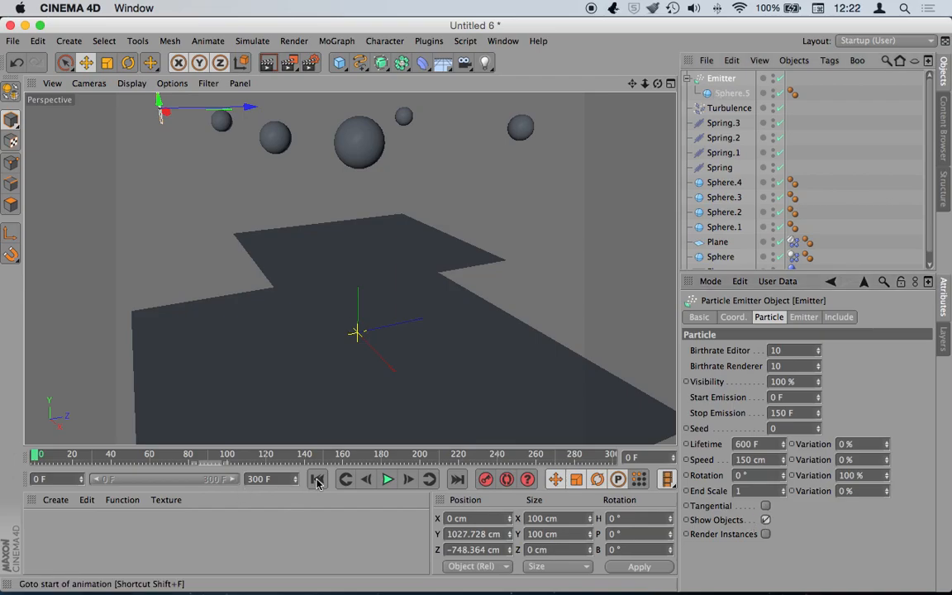
{"action": "left_click", "coordinate": [387, 480]}
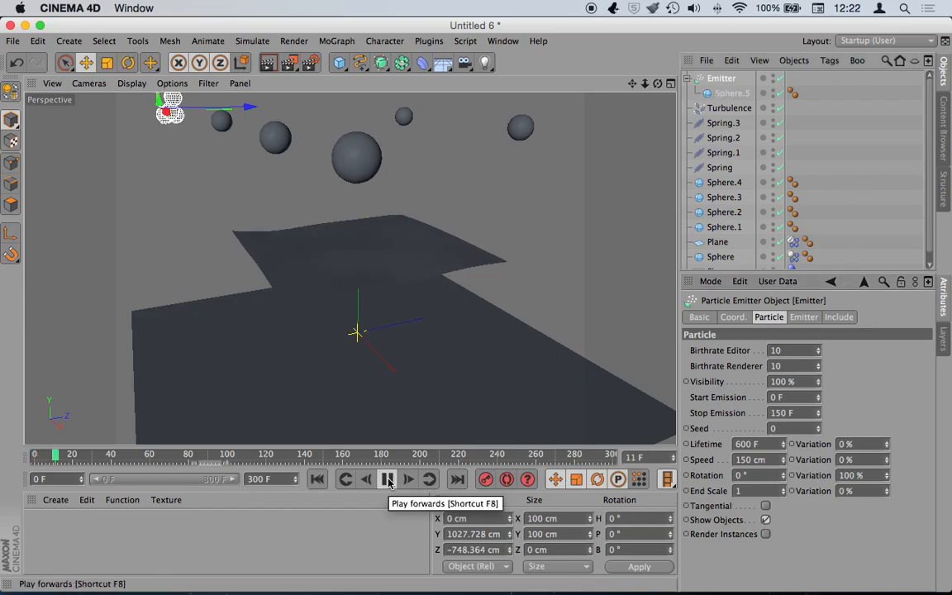
{"action": "left_click", "coordinate": [388, 479]}
- Add a Gravity force with 250 cm acceleration
{"action": "left_click", "coordinate": [252, 41]}
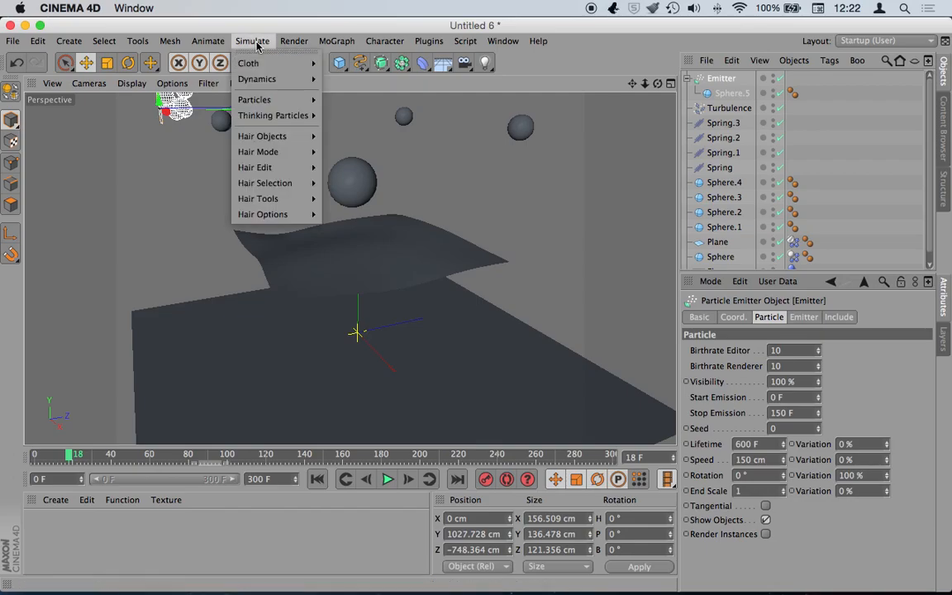
{"action": "mouse_move", "coordinate": [266, 96]}
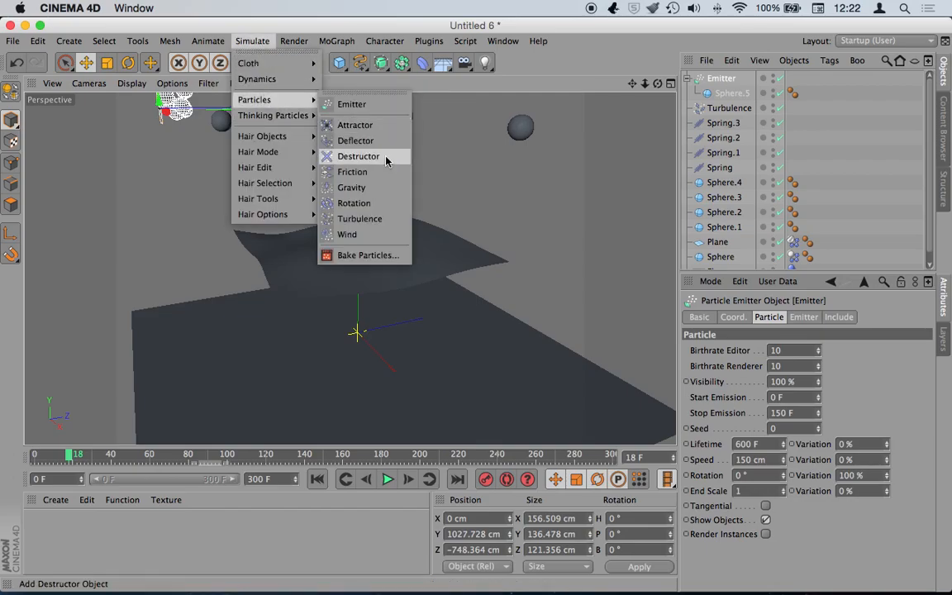
{"action": "left_click", "coordinate": [351, 188]}
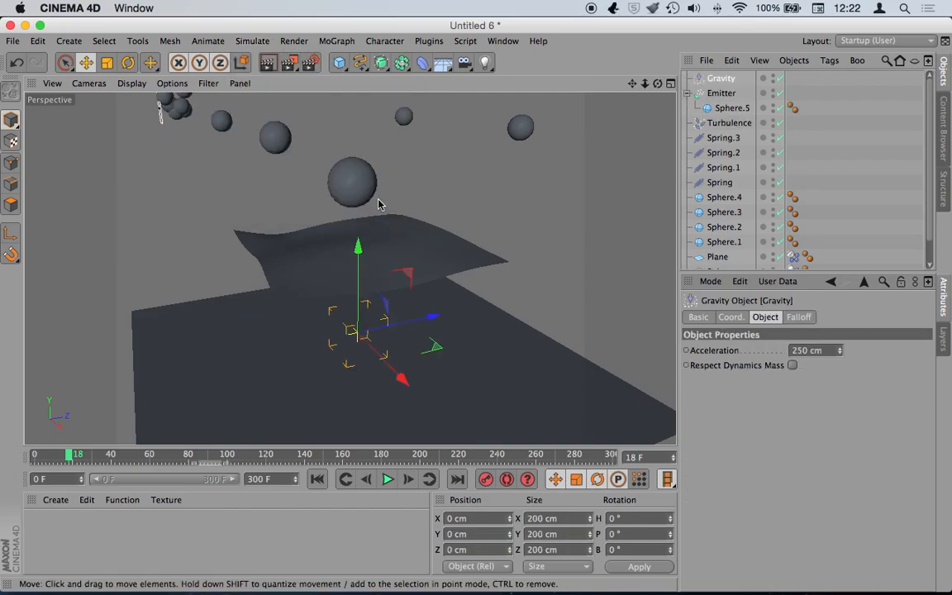
- Preview the gravity-driven emission to frame 17, then lower the Emitter to Y 608.509 cm
{"action": "left_click", "coordinate": [317, 480]}
{"action": "left_click", "coordinate": [387, 479]}
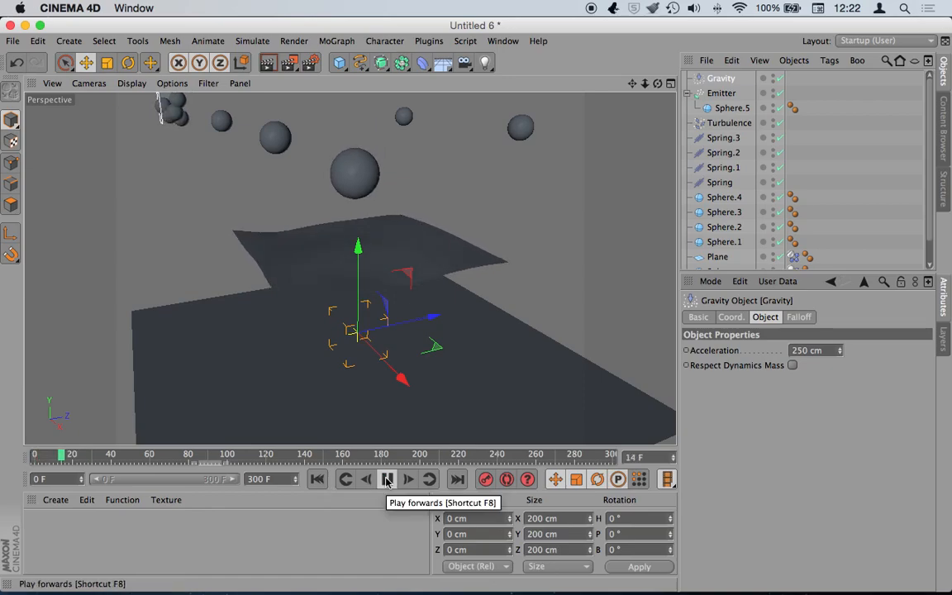
{"action": "left_click", "coordinate": [387, 479]}
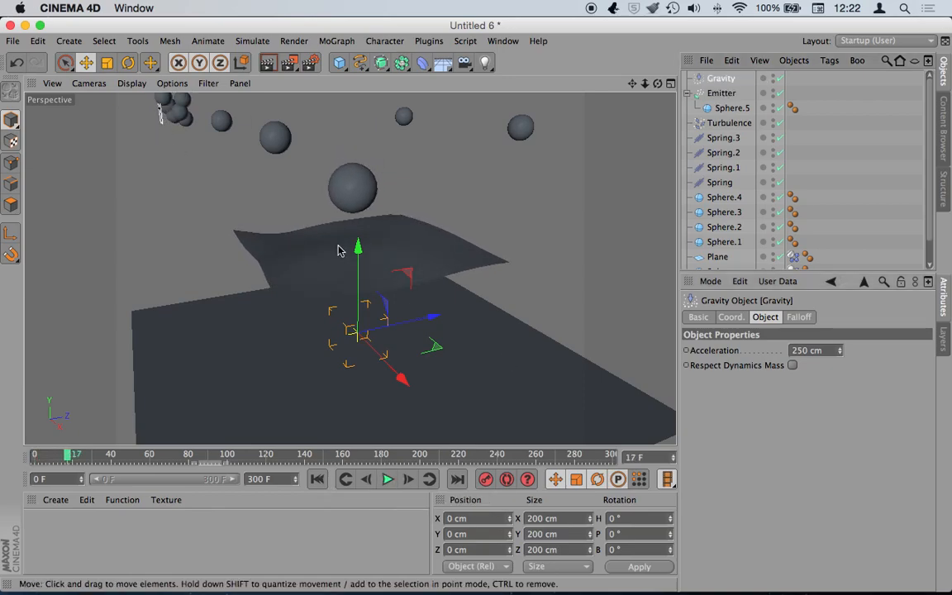
{"action": "left_click", "coordinate": [727, 93]}
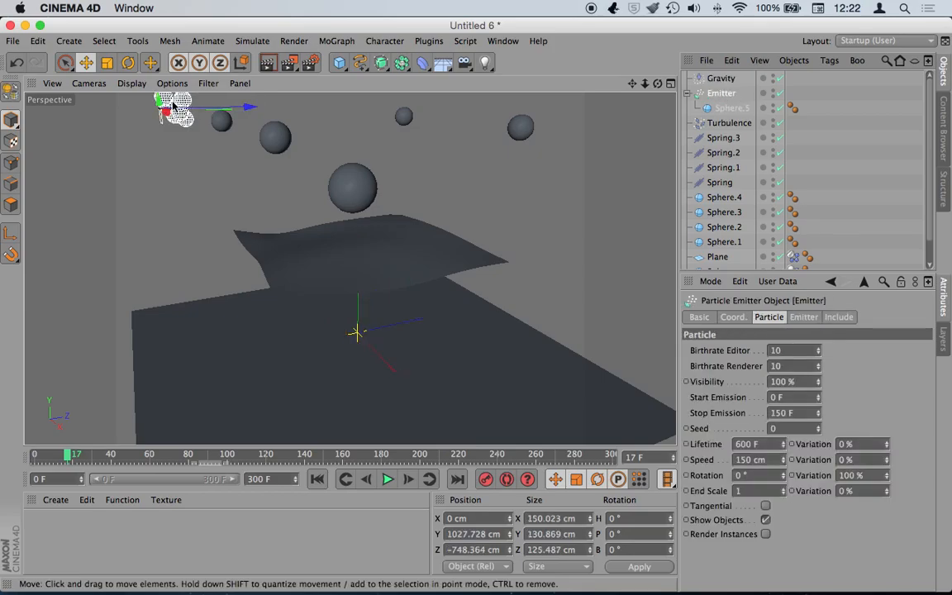
{"action": "left_click_drag", "start_coordinate": [157, 101], "coordinate": [300, 190]}
{"action": "left_click_drag", "start_coordinate": [247, 140], "coordinate": [249, 171]}
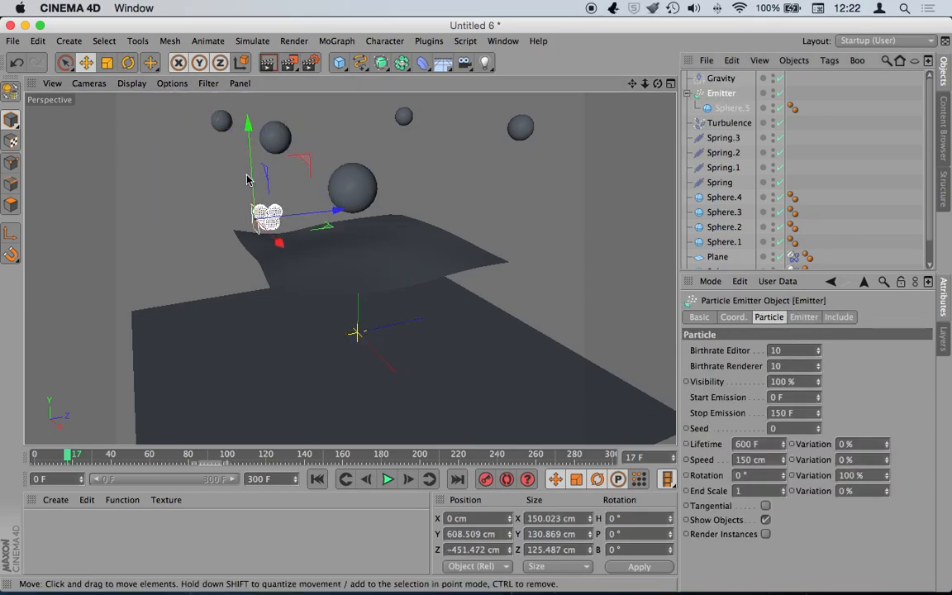
- Replay to watch the emitted spheres hit the plane, then rewind to frame 0
{"action": "left_click", "coordinate": [318, 479]}
{"action": "left_click", "coordinate": [386, 480]}
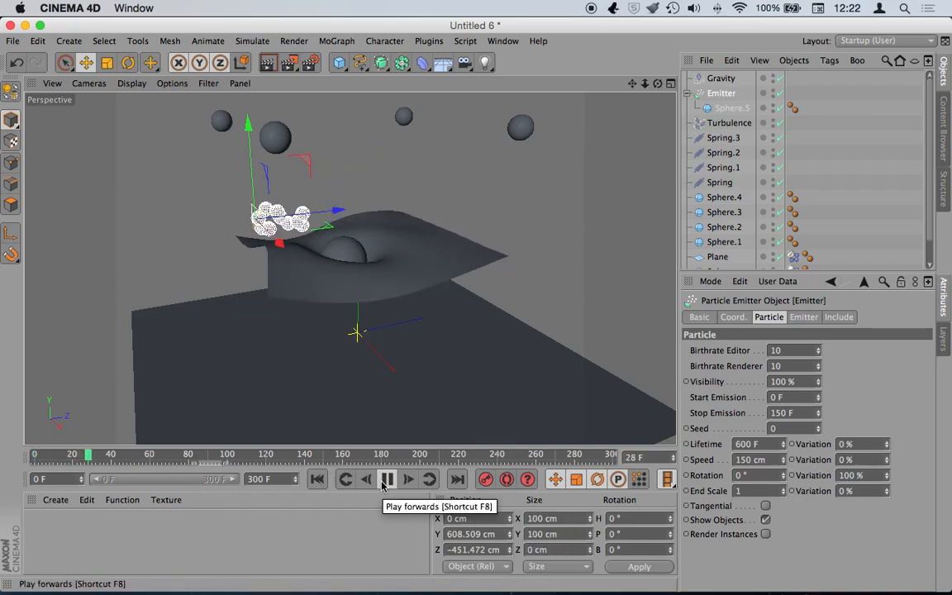
{"action": "left_click", "coordinate": [387, 480]}
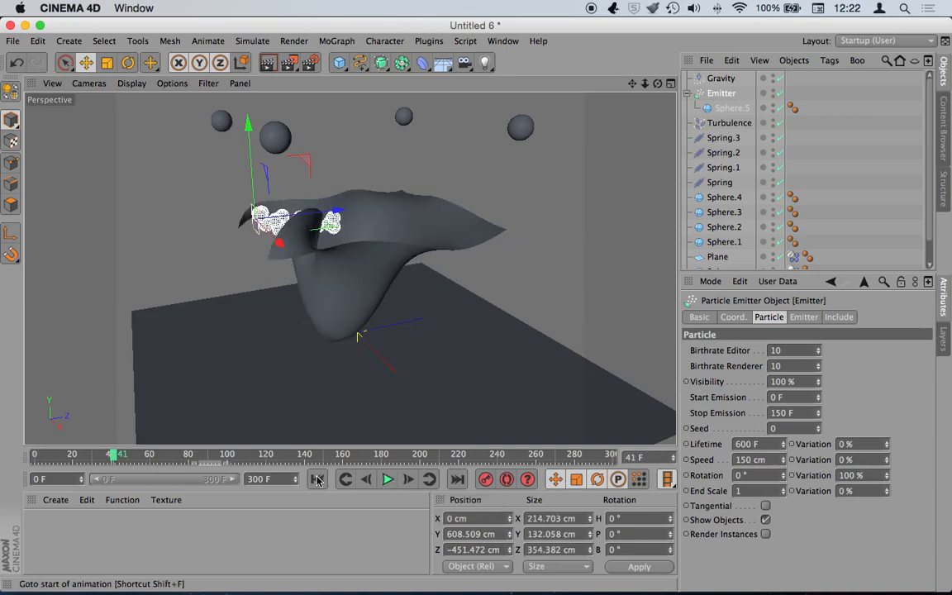
{"action": "left_click", "coordinate": [318, 479]}
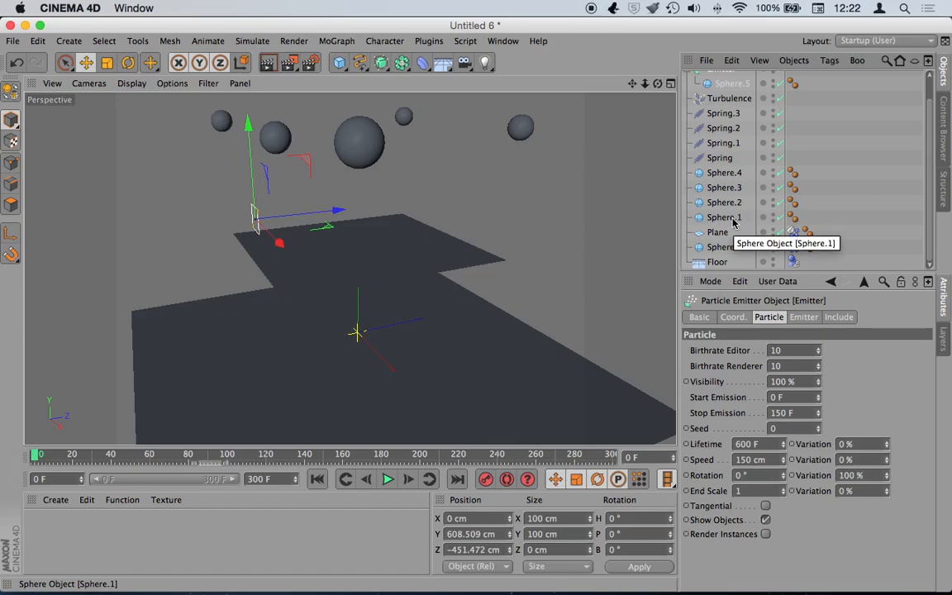
- Hide the large Sphere in both the viewport and the render
{"action": "left_click", "coordinate": [724, 217]}
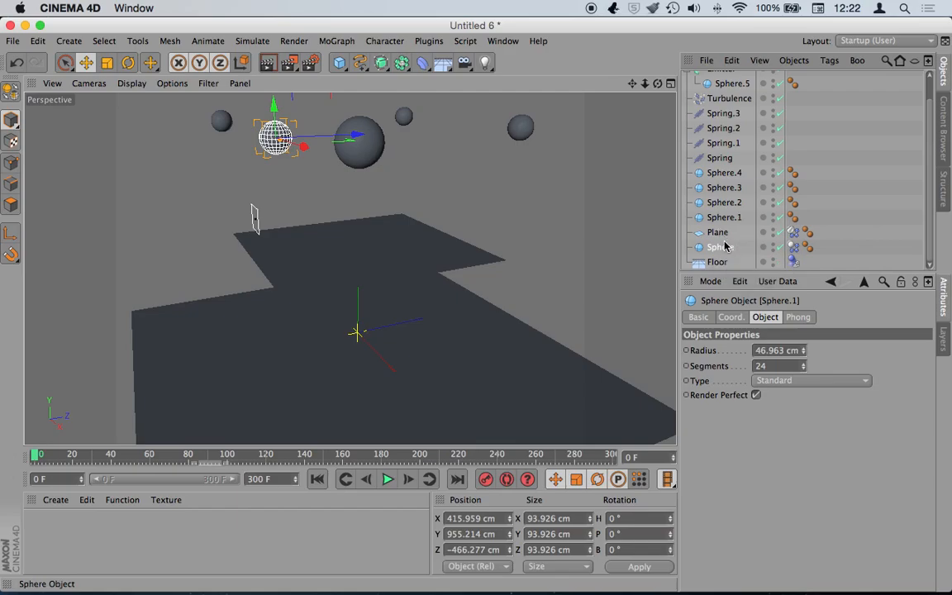
{"action": "left_click", "coordinate": [720, 248]}
{"action": "double_click", "coordinate": [773, 245]}
{"action": "double_click", "coordinate": [772, 251]}
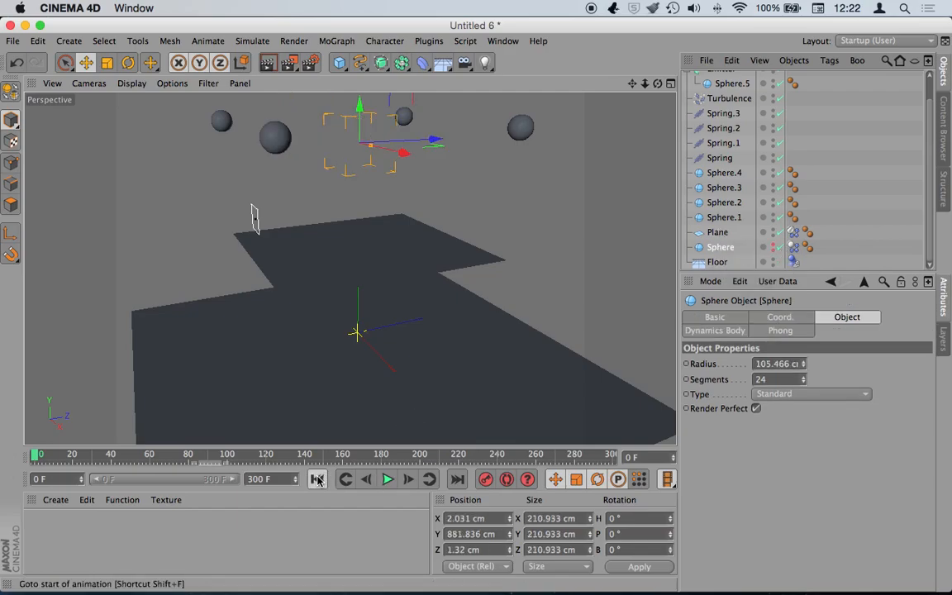
- Replay the simulation twice without the large sphere, rewinding to frame 0 each time
{"action": "left_click", "coordinate": [390, 480]}
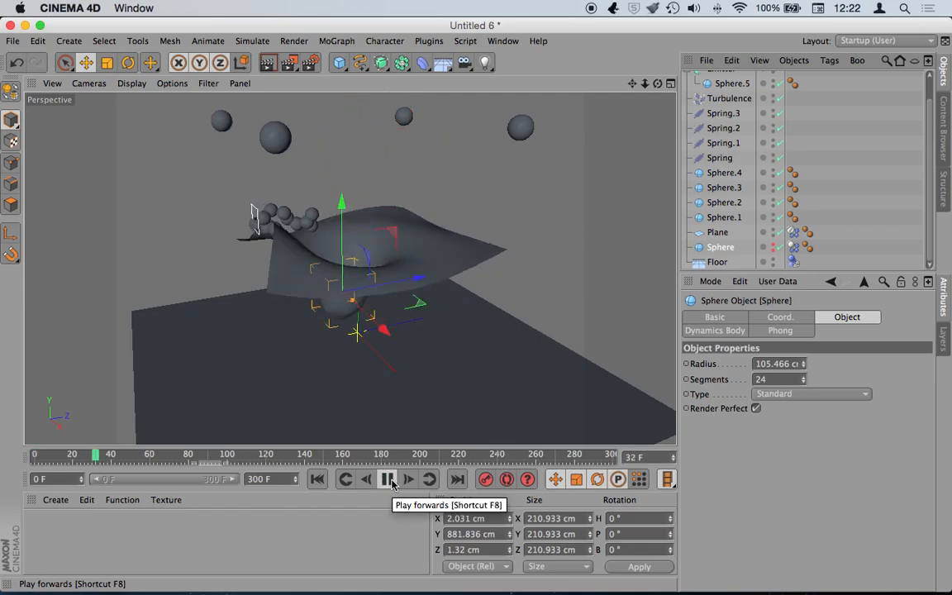
{"action": "left_click", "coordinate": [388, 481]}
{"action": "left_click", "coordinate": [317, 480]}
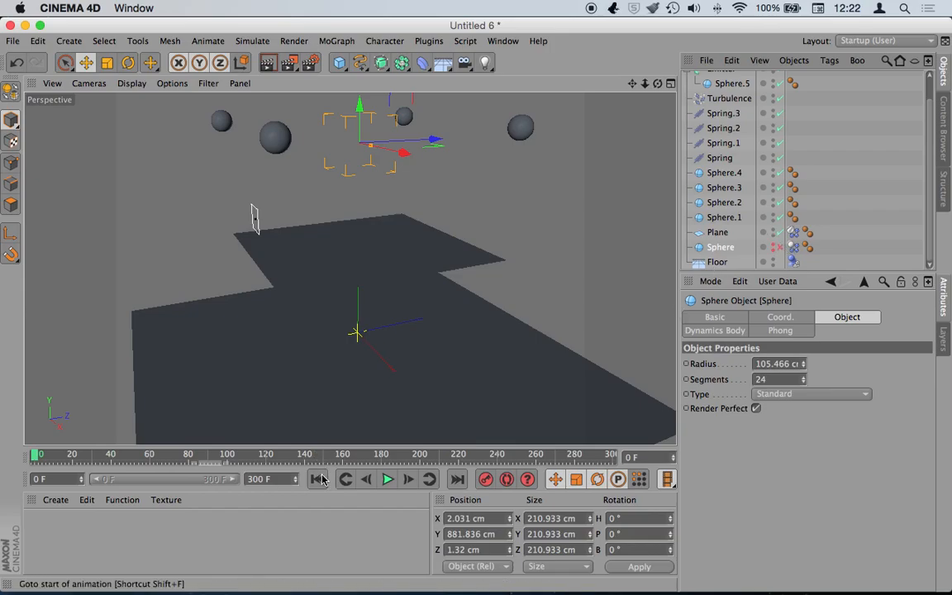
{"action": "left_click", "coordinate": [387, 481]}
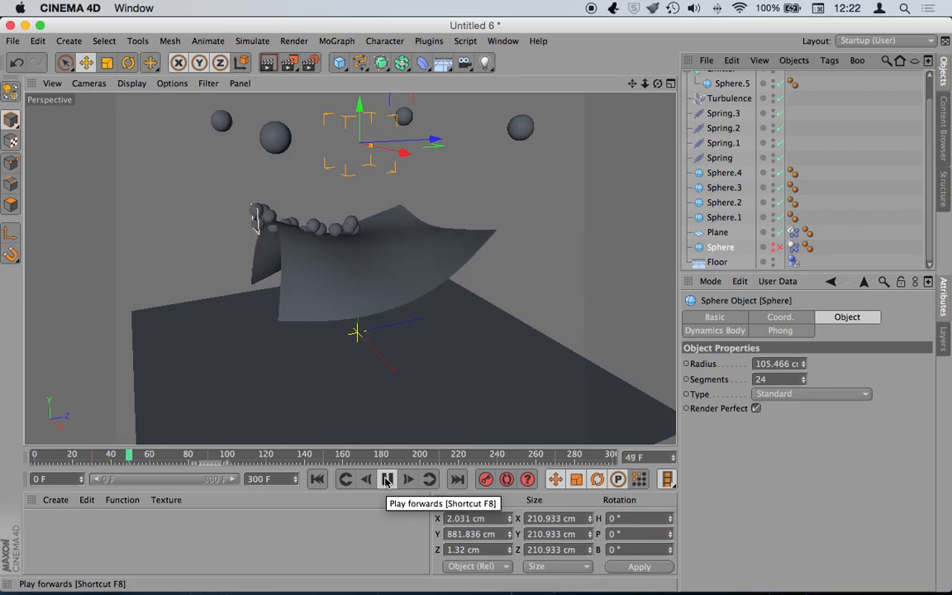
{"action": "left_click", "coordinate": [388, 480]}
{"action": "left_click", "coordinate": [317, 479]}
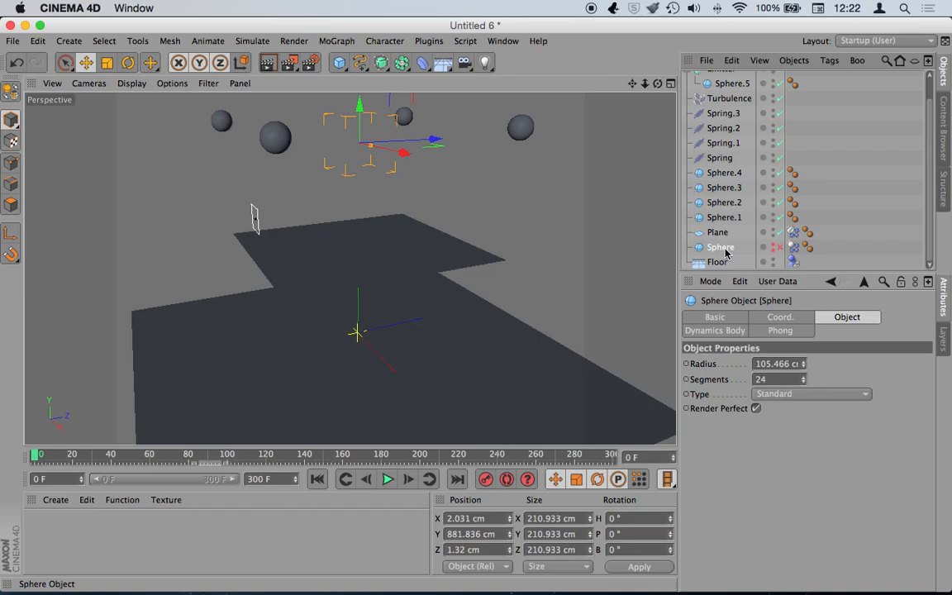
- Give Sphere.5 a Rigid Body simulation tag
{"action": "scroll", "coordinate": [725, 83], "scroll_direction": "up", "scroll_amount": 2}
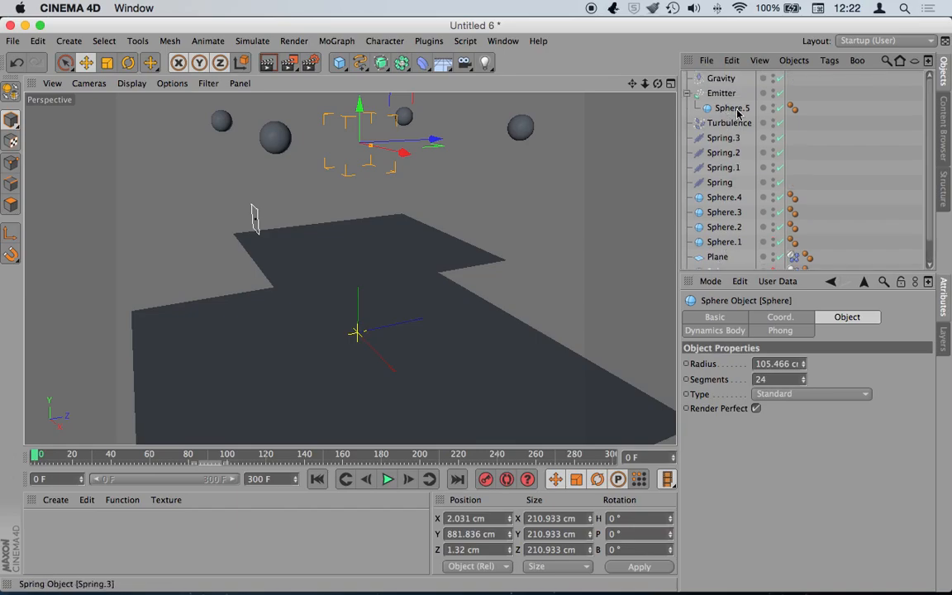
{"action": "right_click", "coordinate": [731, 110]}
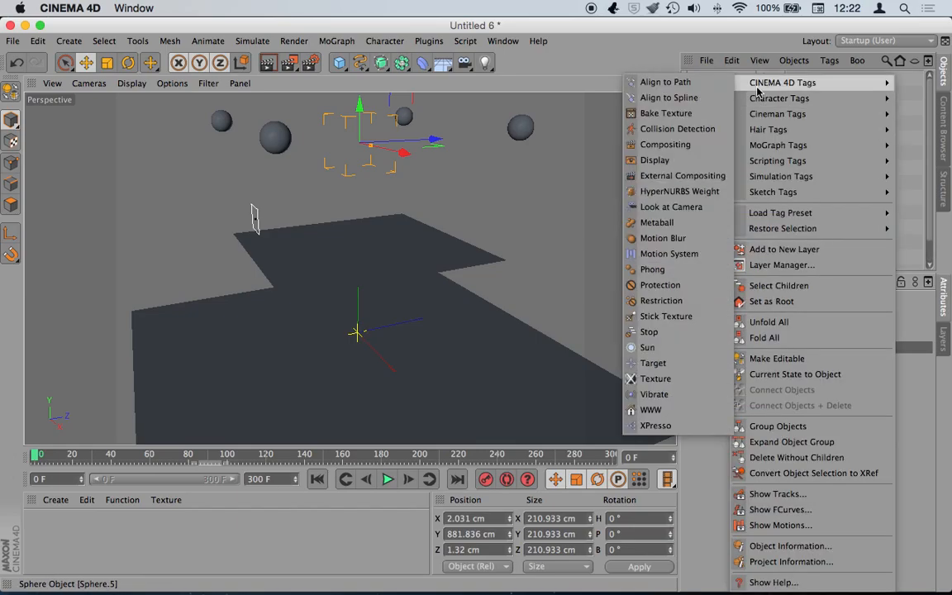
{"action": "mouse_move", "coordinate": [780, 176]}
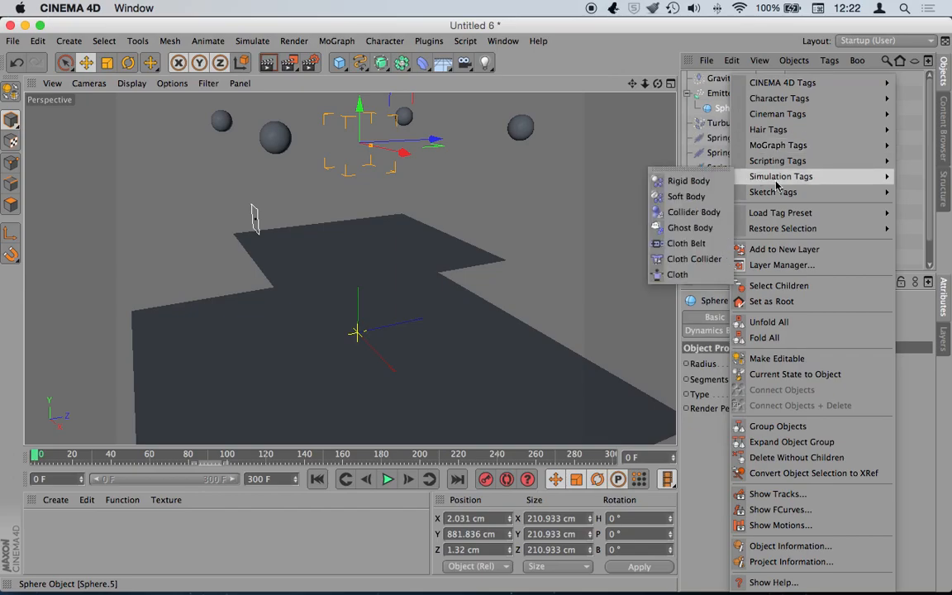
{"action": "left_click", "coordinate": [688, 181]}
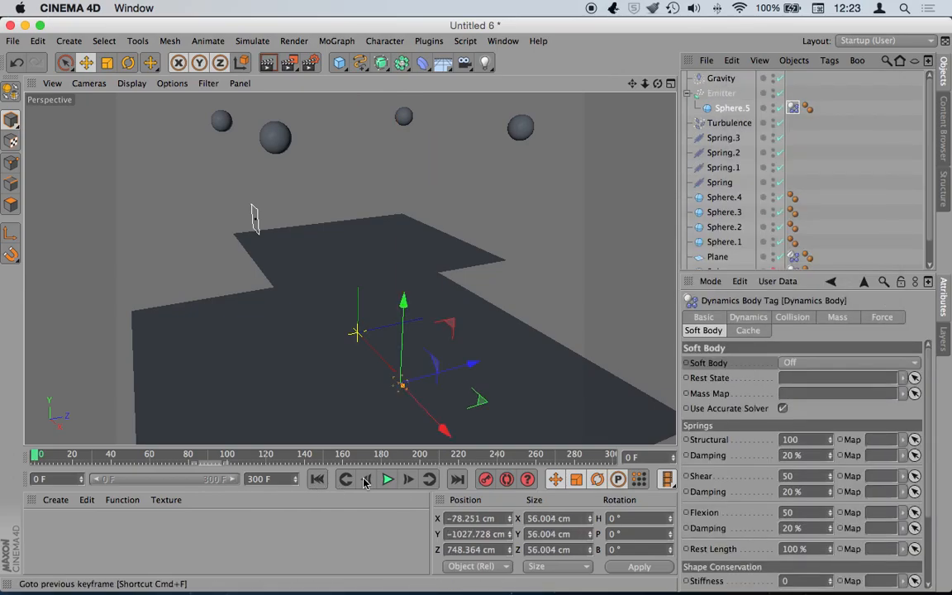
- Test-play the rigid-body collisions to frame 47, then add a Metaball object
{"action": "left_click", "coordinate": [389, 479]}
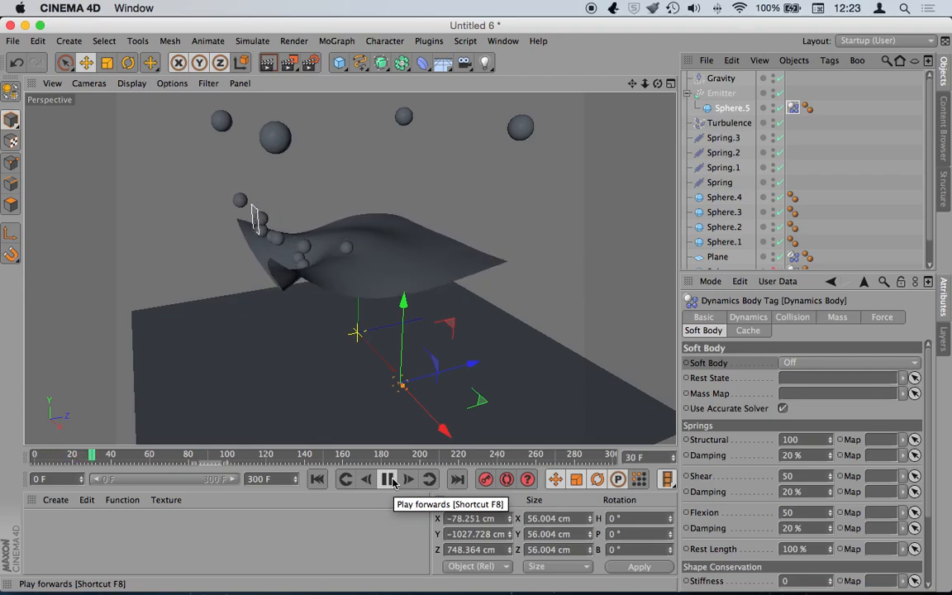
{"action": "left_click", "coordinate": [388, 479]}
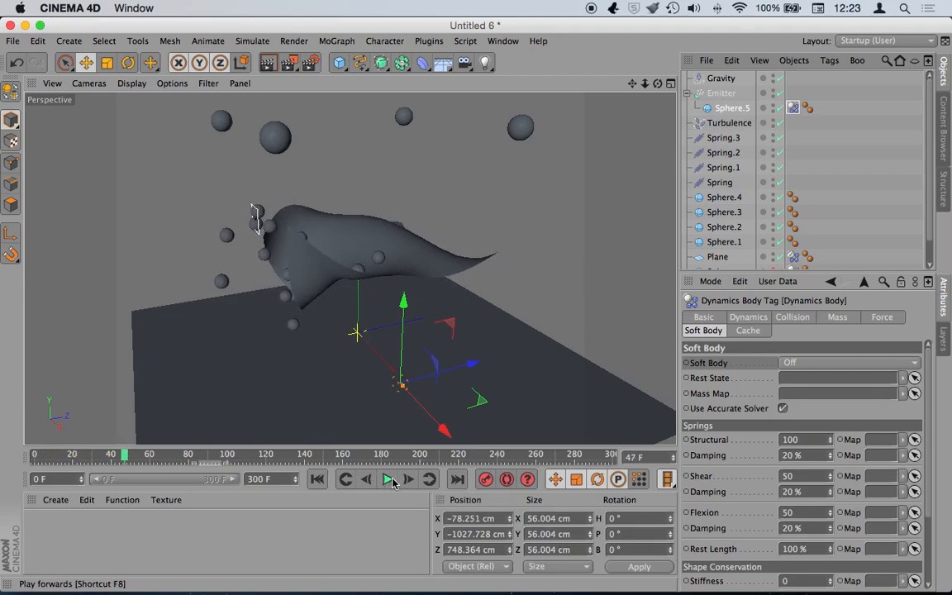
{"action": "left_click_drag", "start_coordinate": [385, 67], "coordinate": [457, 135]}
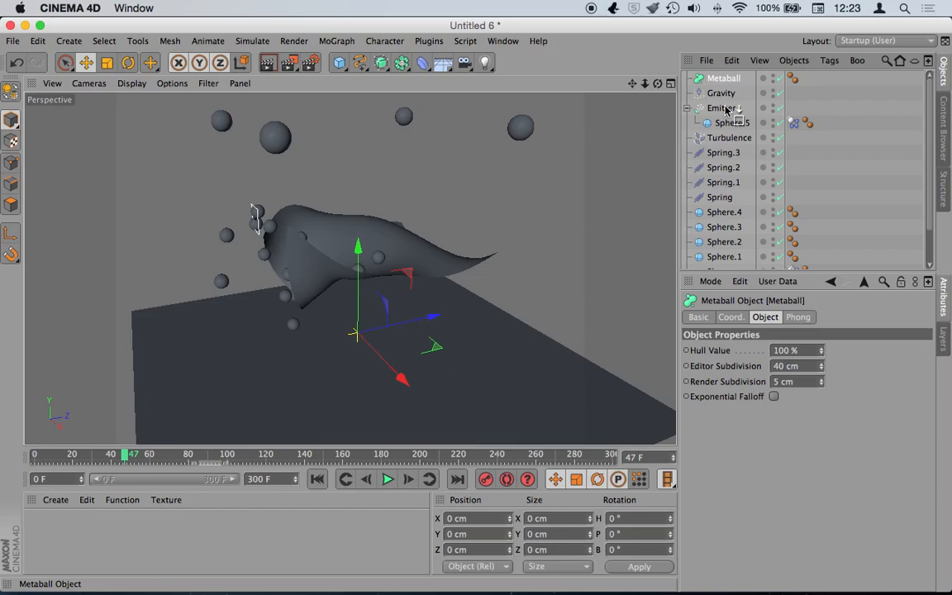
- Parent the Emitter under the Metaball and set its editor subdivision to 22 cm
{"action": "left_click_drag", "start_coordinate": [725, 100], "coordinate": [724, 101]}
{"action": "left_click_drag", "start_coordinate": [724, 109], "coordinate": [725, 95]}
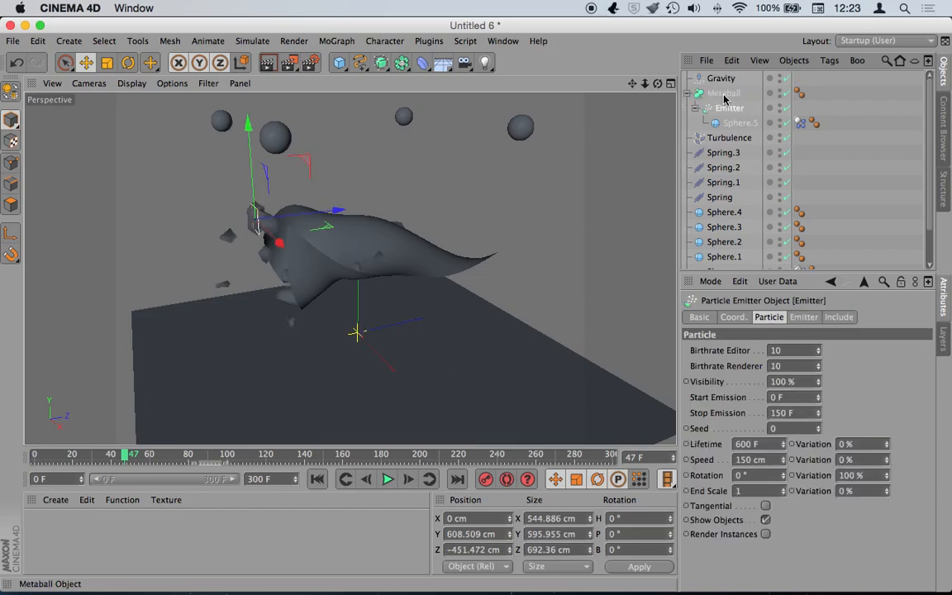
{"action": "left_click", "coordinate": [724, 94]}
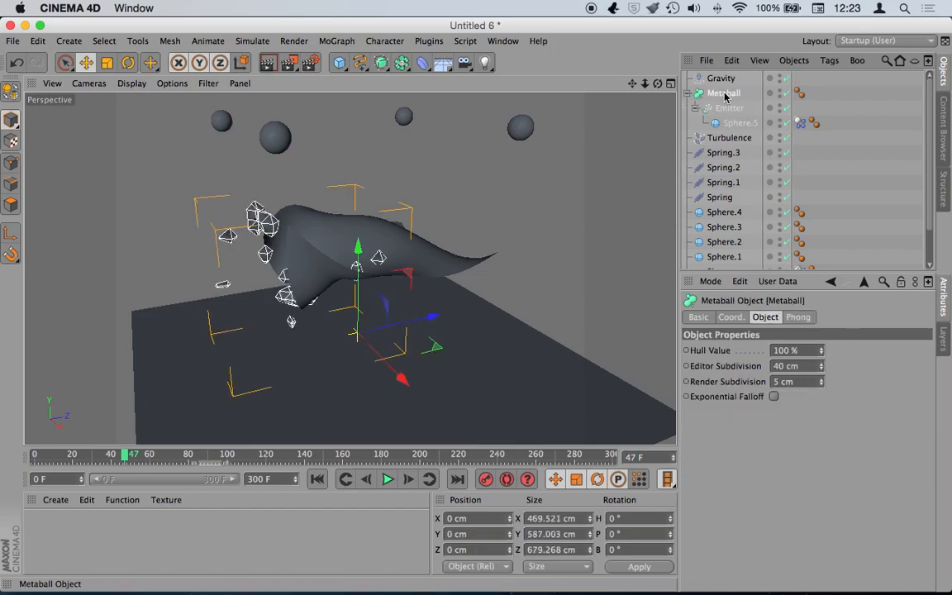
{"action": "left_click_drag", "start_coordinate": [821, 368], "coordinate": [822, 393]}
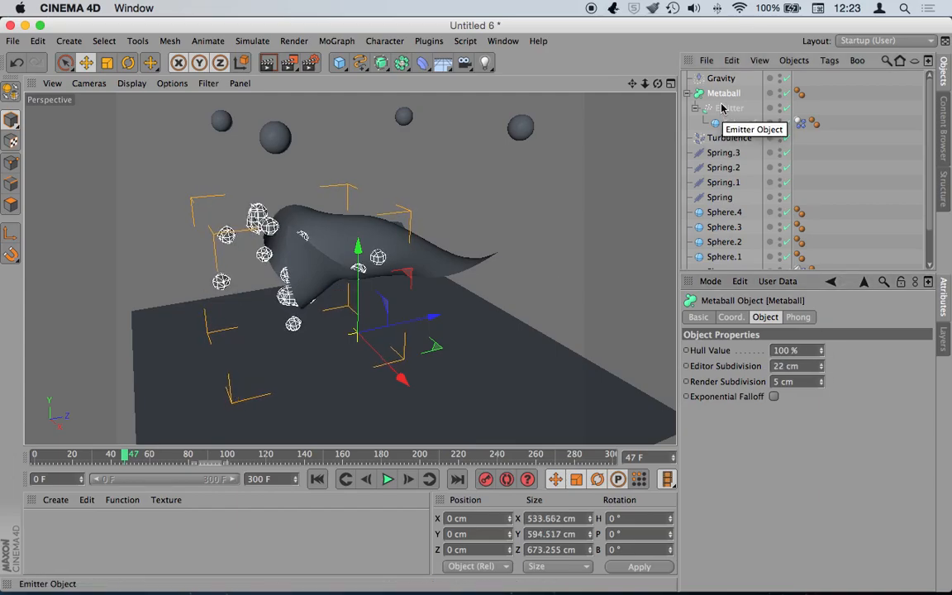
- Set the Turbulence falloff shape to Box
{"action": "scroll", "coordinate": [927, 205], "scroll_direction": "down", "scroll_amount": 2}
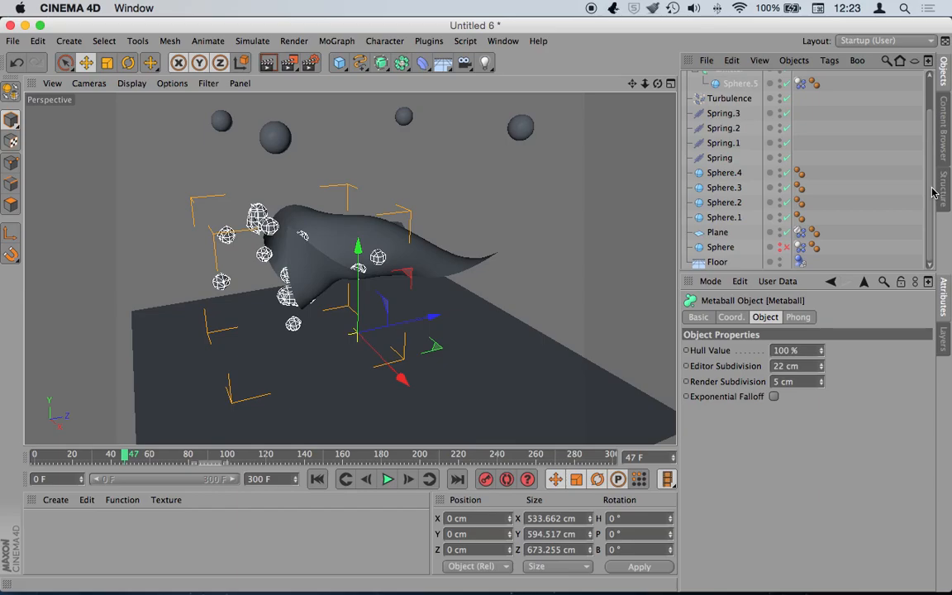
{"action": "scroll", "coordinate": [826, 165], "scroll_direction": "up", "scroll_amount": 2}
{"action": "left_click", "coordinate": [727, 137]}
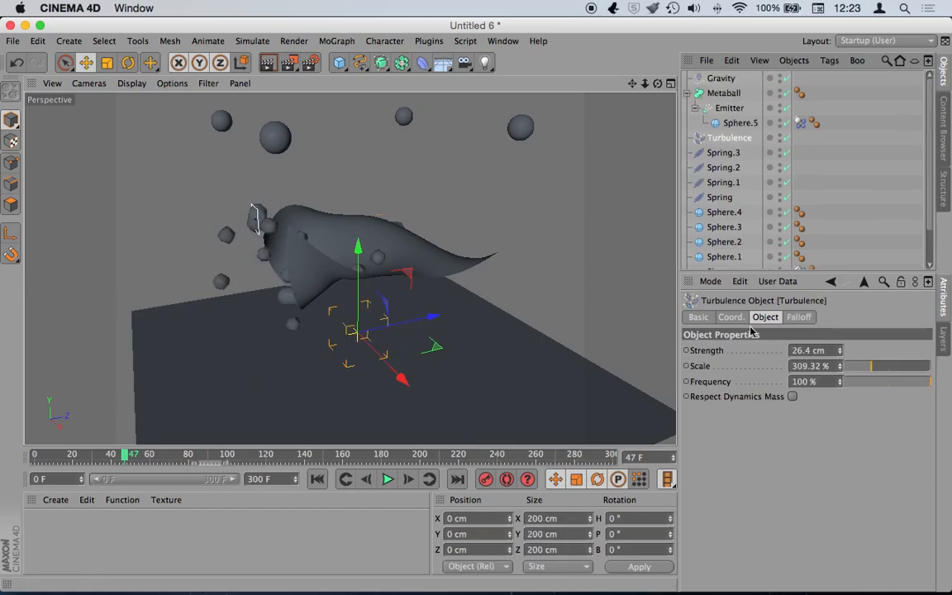
{"action": "left_click", "coordinate": [799, 317]}
{"action": "left_click", "coordinate": [743, 349]}
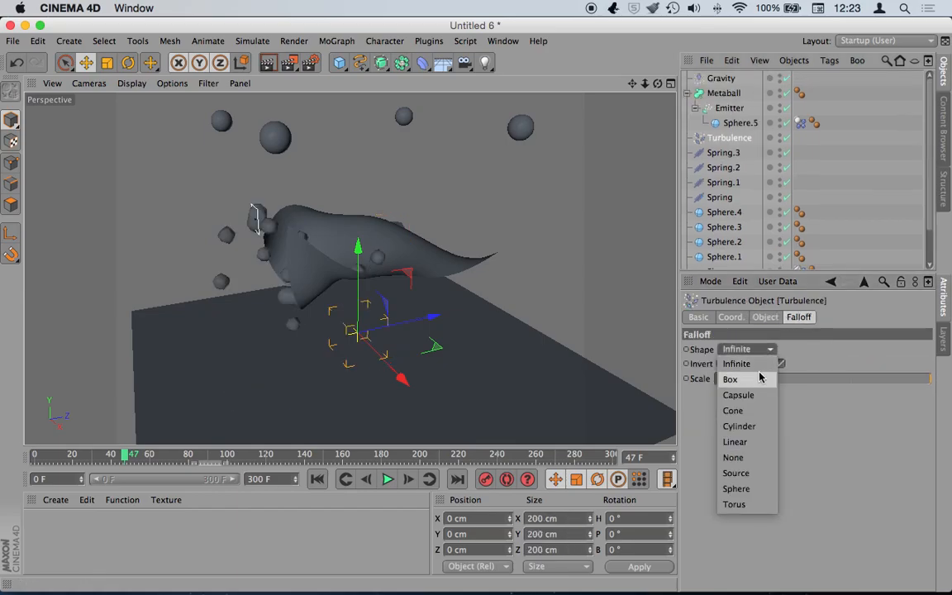
{"action": "left_click", "coordinate": [748, 379]}
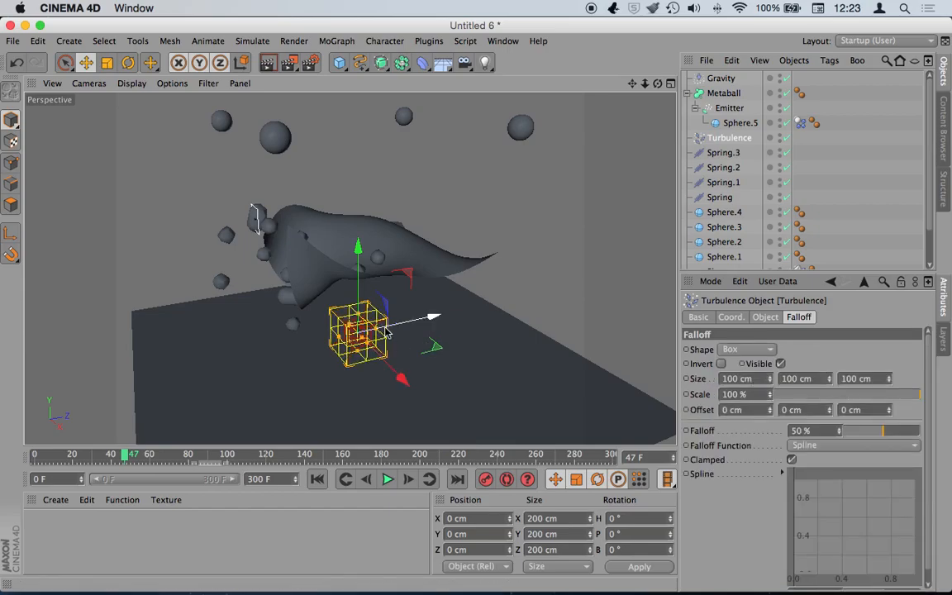
- Scale the turbulence box to about 653.334 cm, raise it around the plane, and replay from frame 0
{"action": "key", "text": "t"}
{"action": "left_click_drag", "start_coordinate": [315, 367], "coordinate": [129, 385]}
{"action": "left_click_drag", "start_coordinate": [334, 335], "coordinate": [219, 319]}
{"action": "key", "text": "e"}
{"action": "left_click_drag", "start_coordinate": [401, 328], "coordinate": [431, 320]}
{"action": "left_click_drag", "start_coordinate": [388, 291], "coordinate": [387, 217]}
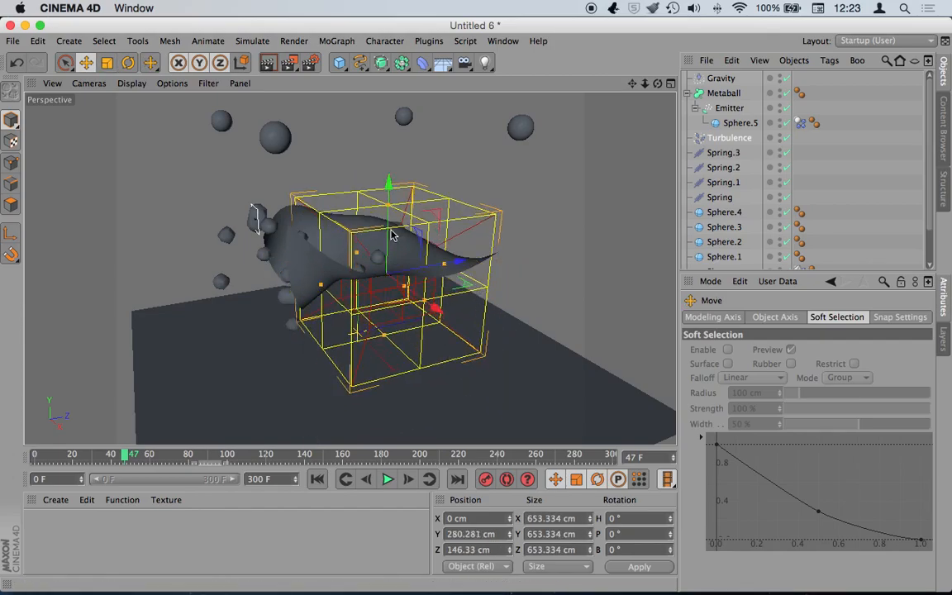
{"action": "left_click", "coordinate": [317, 479]}
{"action": "left_click", "coordinate": [388, 479]}
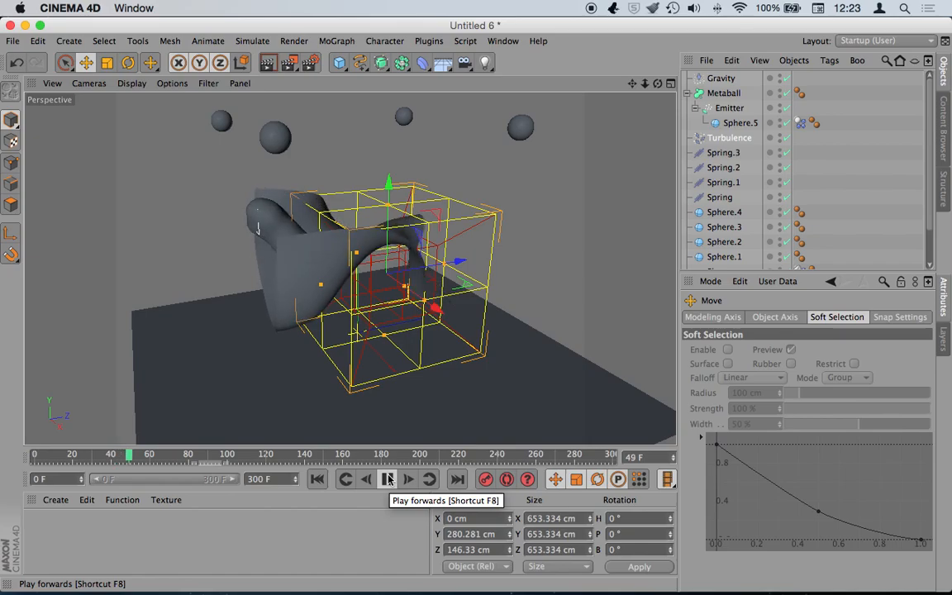
{"action": "left_click", "coordinate": [386, 479]}
{"action": "left_click_drag", "start_coordinate": [657, 84], "coordinate": [686, 86]}
{"action": "left_click", "coordinate": [291, 63]}
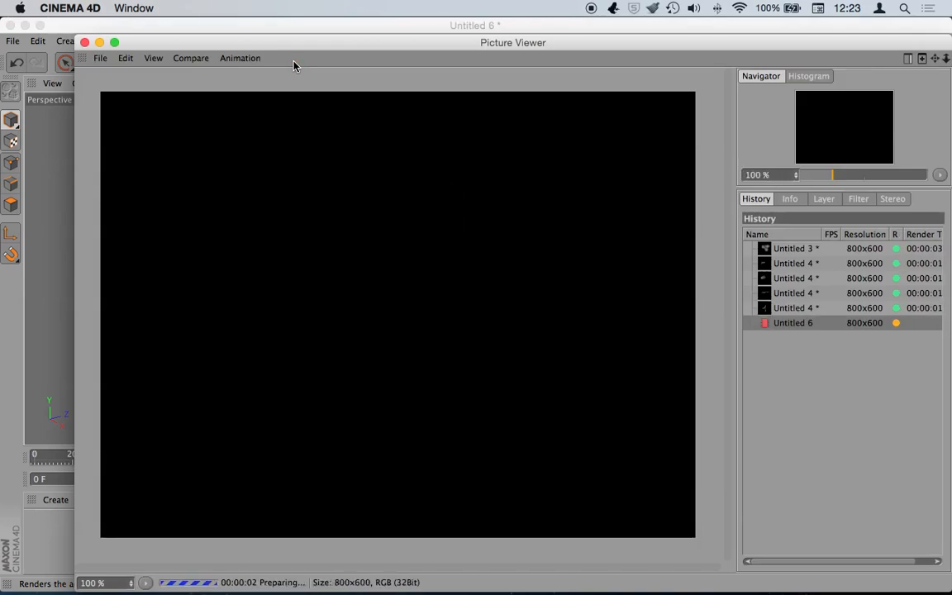
{"action": "left_click_drag", "start_coordinate": [273, 41], "coordinate": [338, 34]}
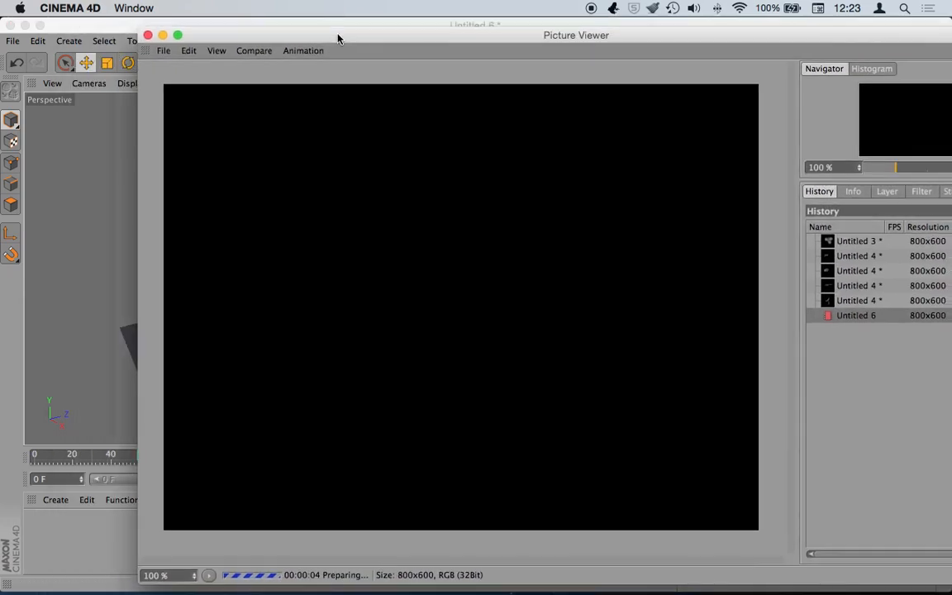
{"action": "left_click", "coordinate": [148, 35]}
- Stop the render and replay the simulation, pausing at frames 30 and 42
{"action": "left_click", "coordinate": [533, 229]}
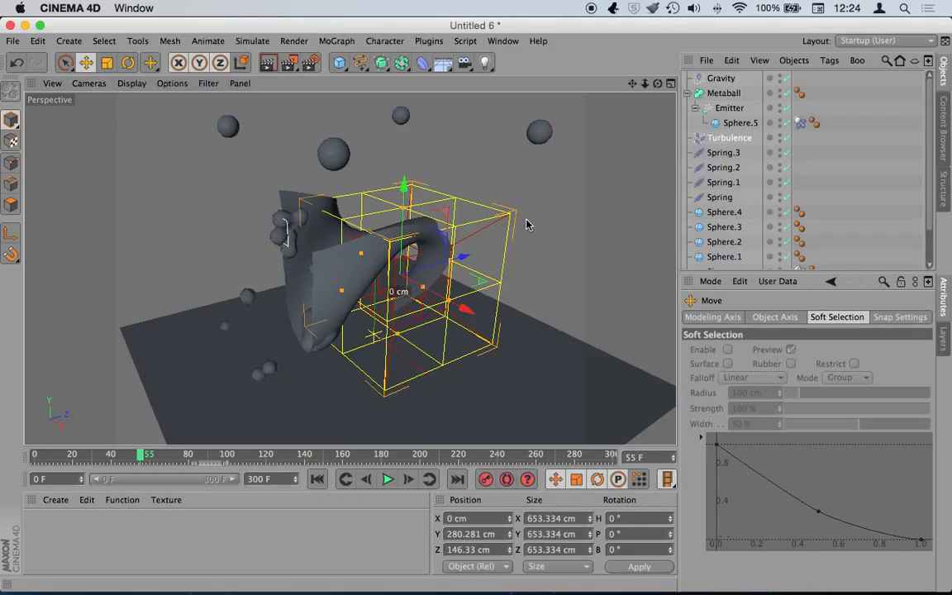
{"action": "left_click", "coordinate": [318, 479]}
{"action": "left_click", "coordinate": [387, 479]}
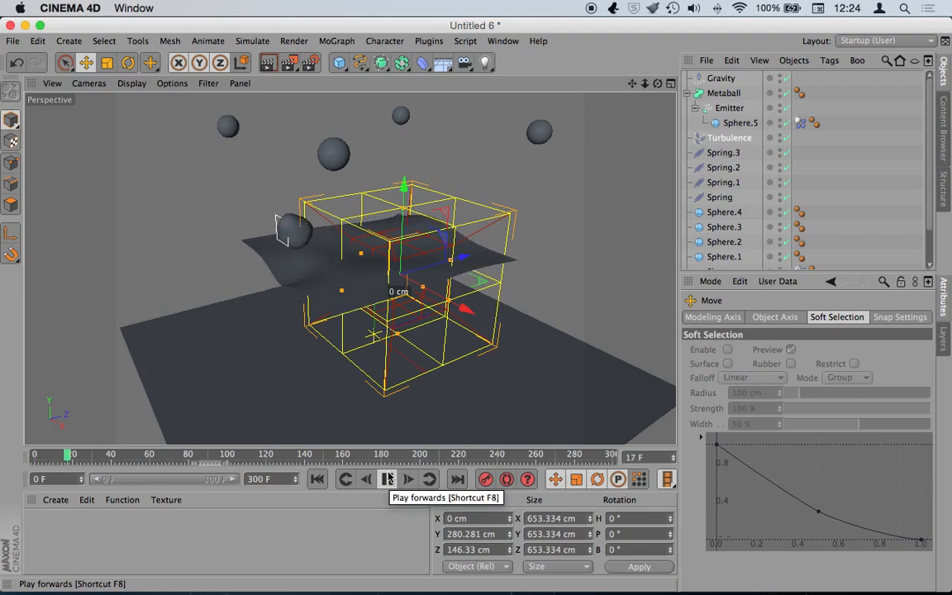
{"action": "left_click", "coordinate": [388, 479]}
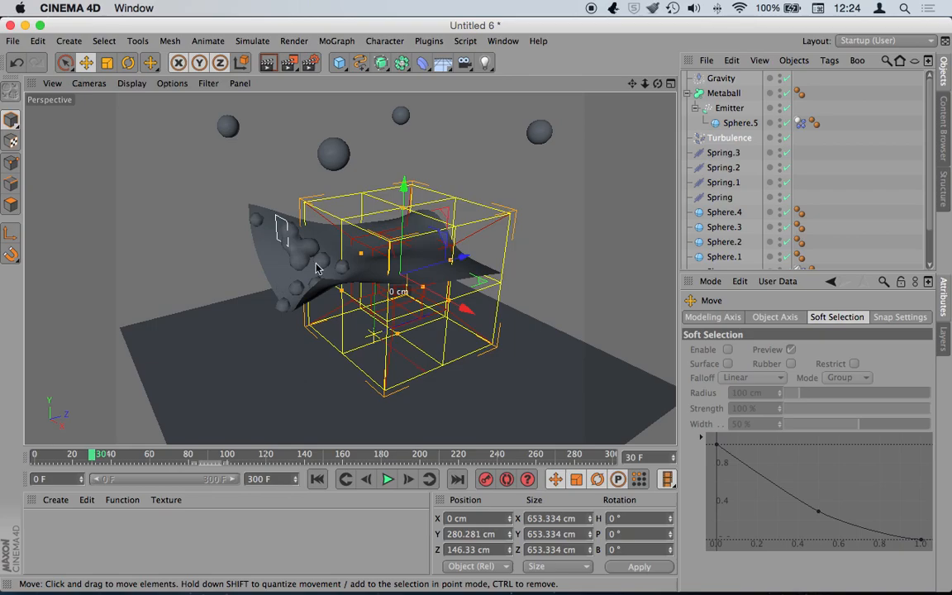
{"action": "left_click", "coordinate": [390, 482]}
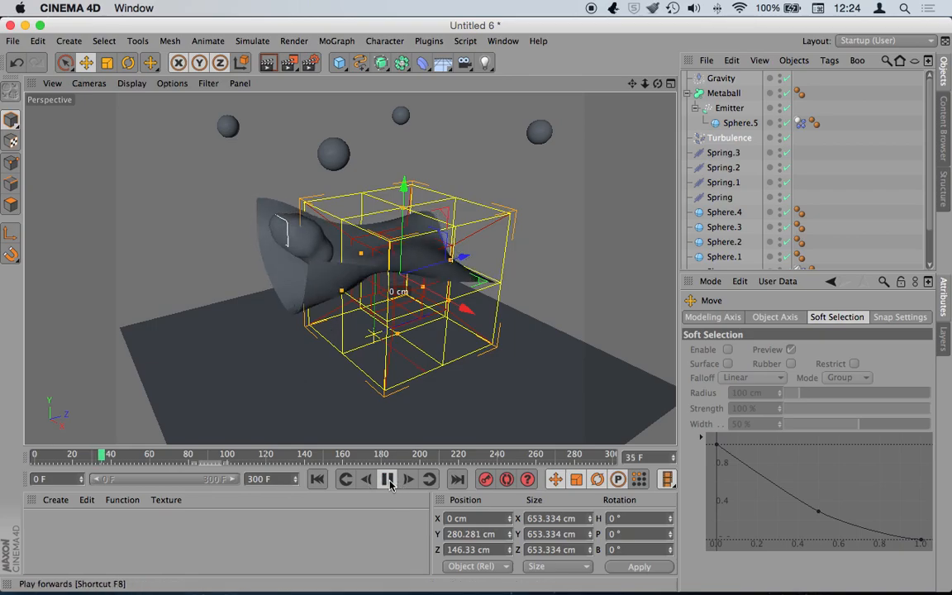
{"action": "left_click", "coordinate": [389, 480]}
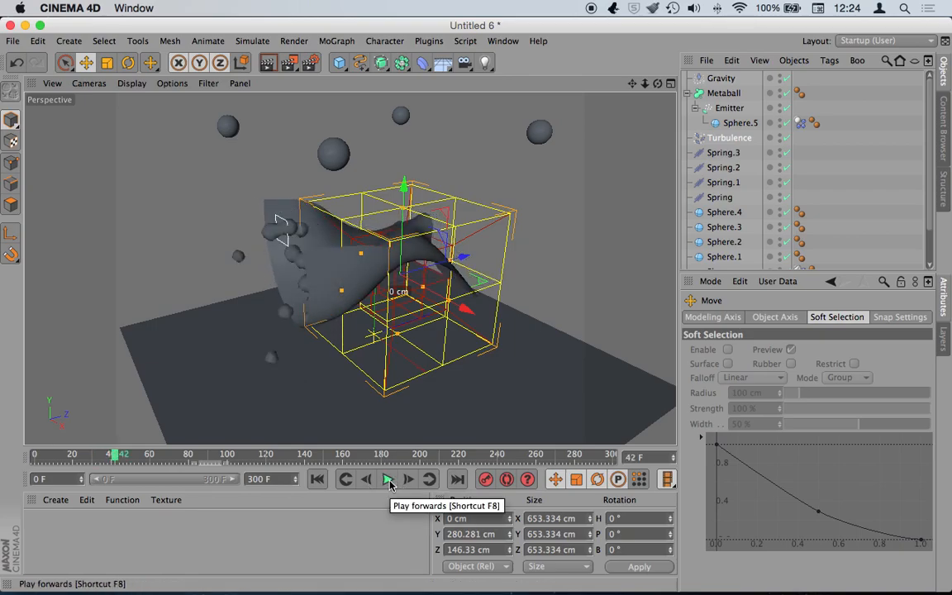
- Orbit the view, expand the object list to show Plane, Sphere and Floor, and scrub between frames 204 and 141
{"action": "left_click_drag", "start_coordinate": [657, 84], "coordinate": [476, 308]}
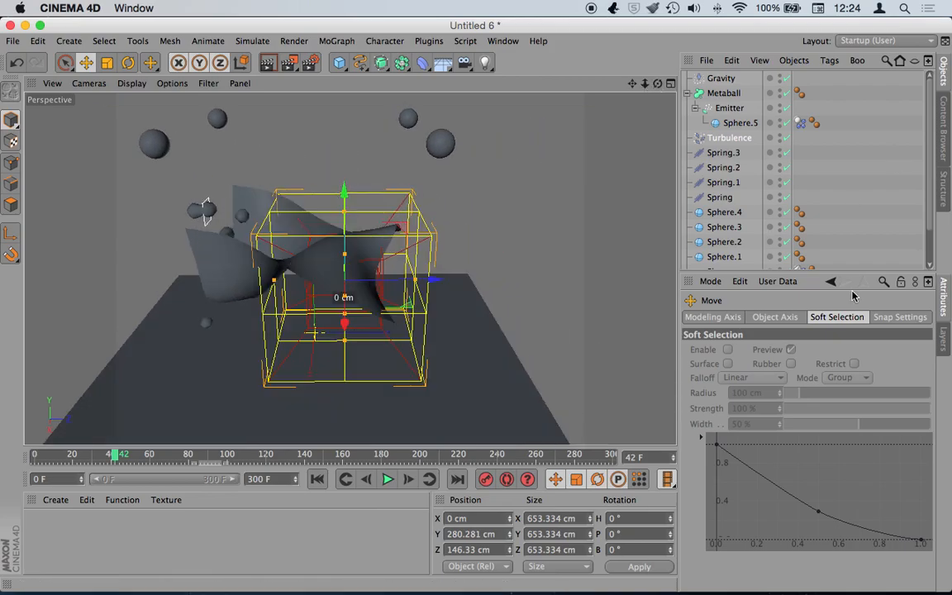
{"action": "left_click_drag", "start_coordinate": [836, 271], "coordinate": [836, 350]}
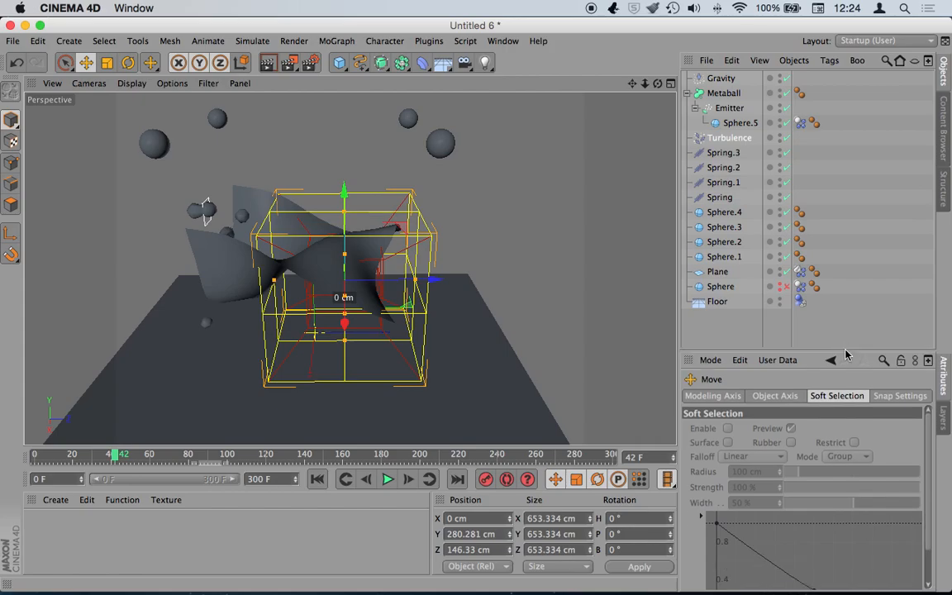
{"action": "left_click_drag", "start_coordinate": [116, 457], "coordinate": [0, 471]}
{"action": "left_click", "coordinate": [387, 479]}
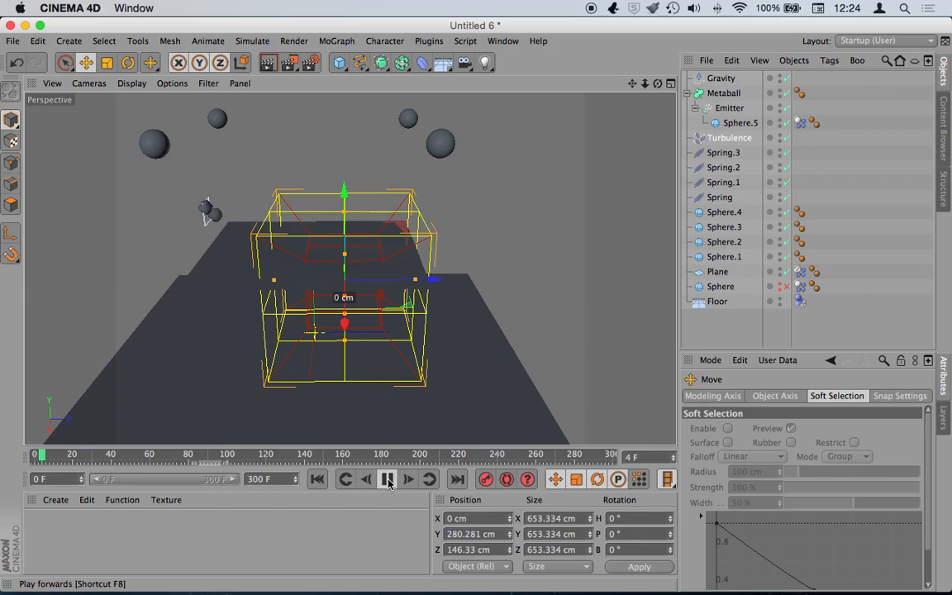
{"action": "left_click", "coordinate": [388, 481]}
{"action": "left_click_drag", "start_coordinate": [418, 457], "coordinate": [38, 454]}
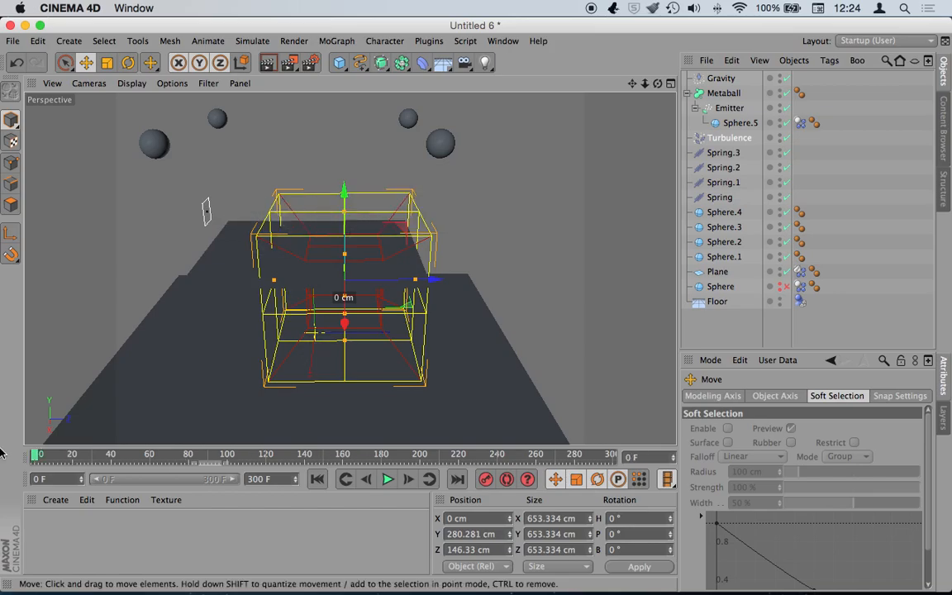
- Reset the large Sphere's editor-visibility dot so it shows in the viewport again
{"action": "left_click", "coordinate": [714, 327]}
{"action": "left_click_drag", "start_coordinate": [348, 267], "coordinate": [349, 267], "text": "alt"}
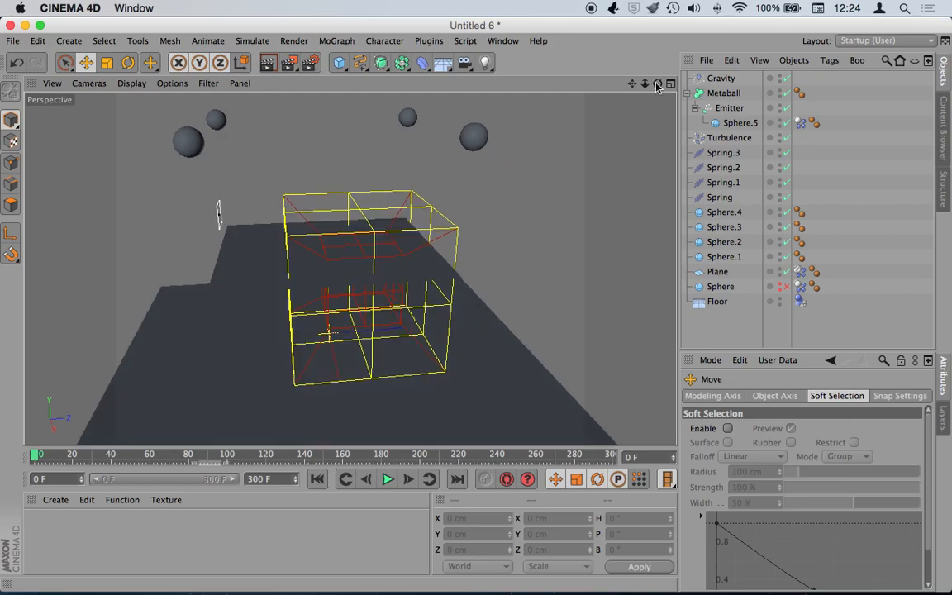
{"action": "left_click", "coordinate": [785, 287]}
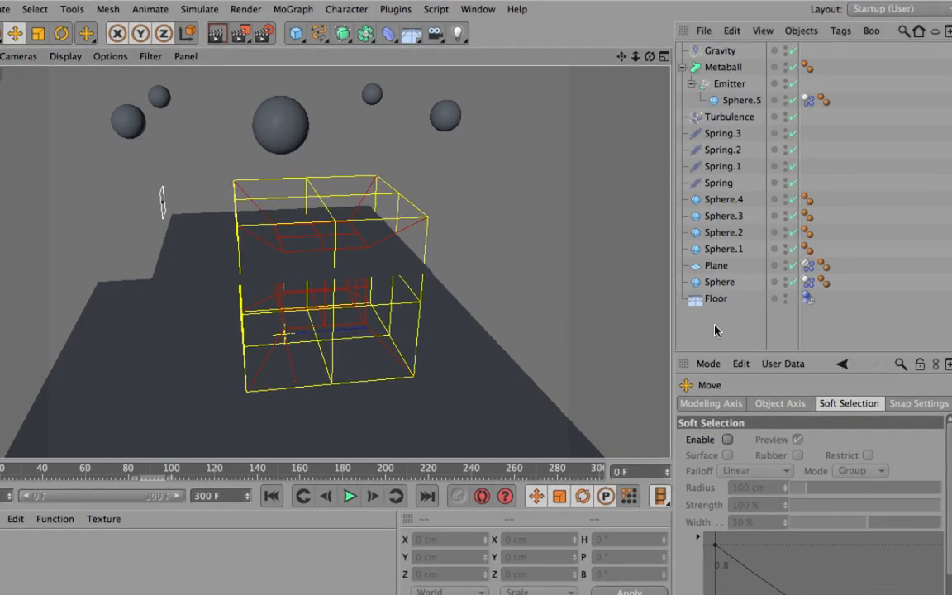
- Switch to Scale then Live Selection, select Floor and Sphere, then clear the selection
{"action": "left_click", "coordinate": [842, 364]}
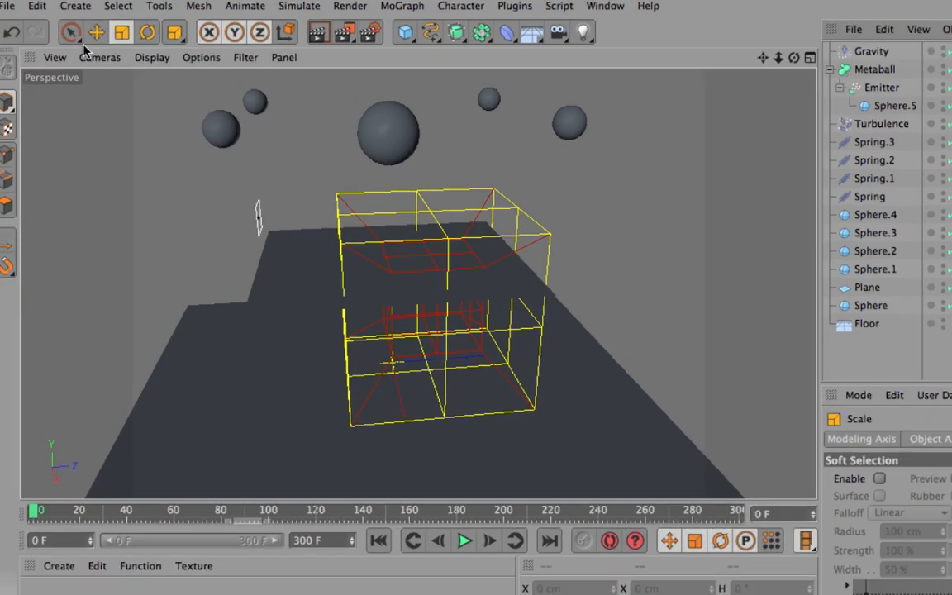
{"action": "left_click", "coordinate": [79, 41]}
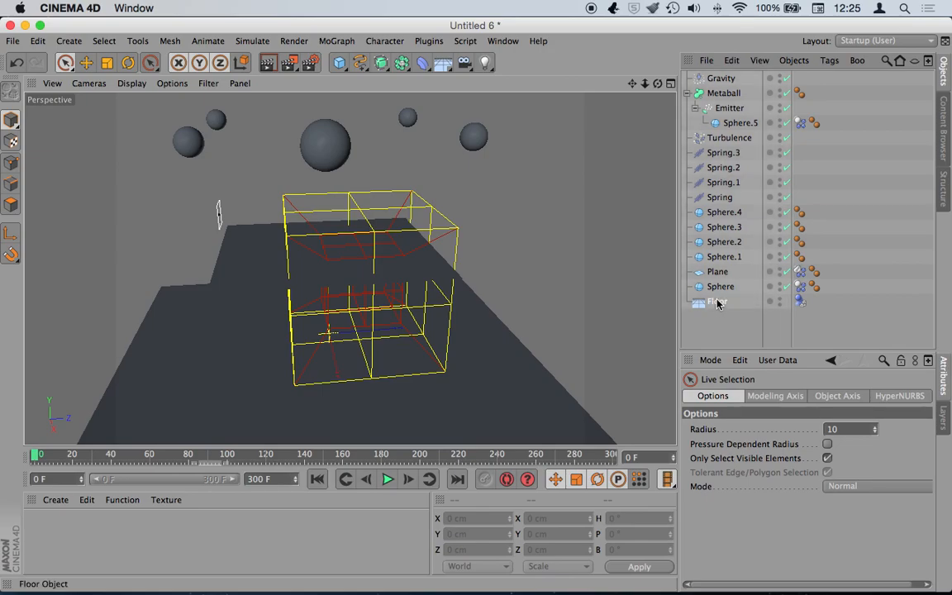
{"action": "left_click", "coordinate": [719, 301]}
{"action": "left_click", "coordinate": [719, 286]}
{"action": "left_click", "coordinate": [740, 325]}
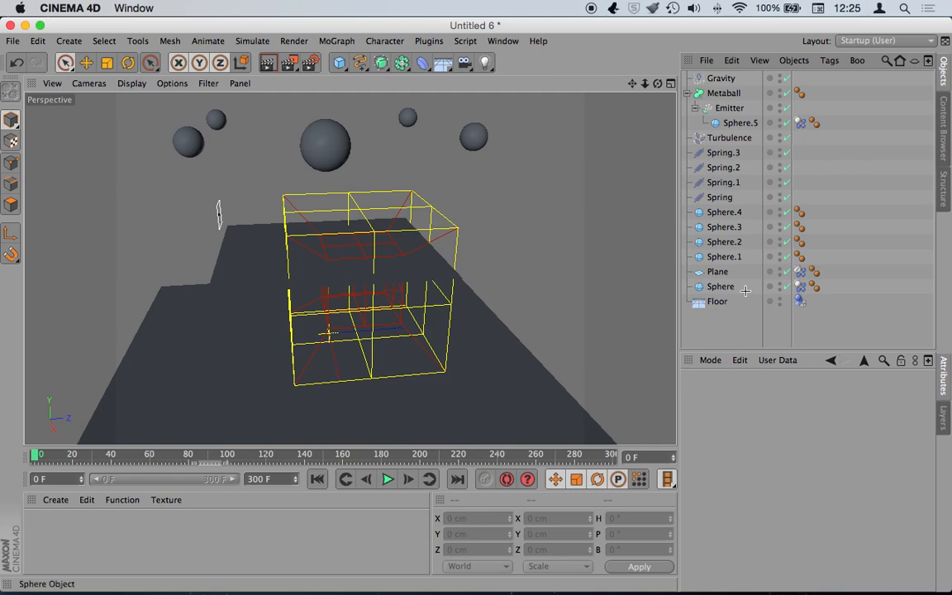
- Show the project's Dynamics > Cache settings in the Attribute Manager
{"action": "left_click", "coordinate": [860, 362]}
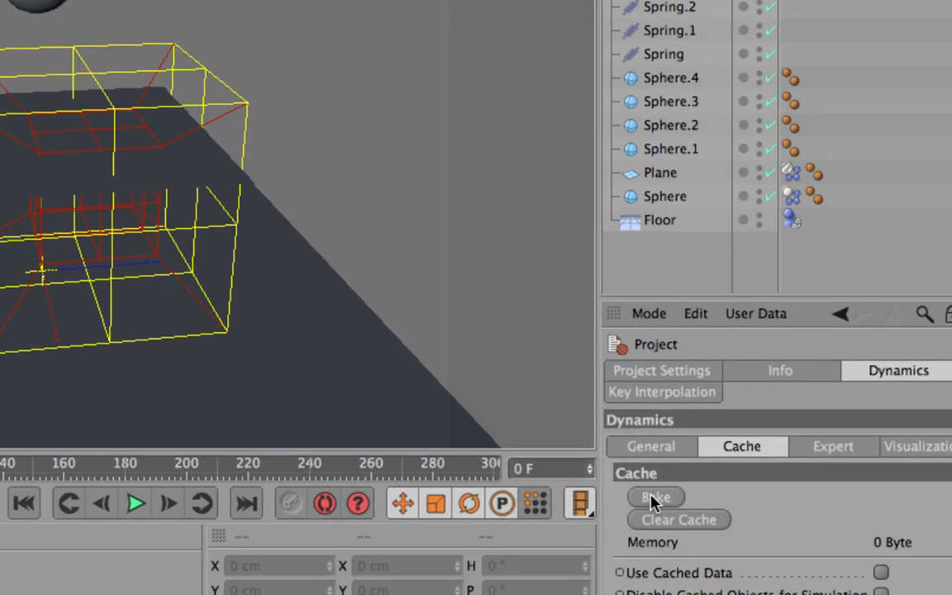
- Start baking the dynamics cache, skip the pending Time Machine backup, and move to Safari
{"action": "left_click", "coordinate": [656, 498]}
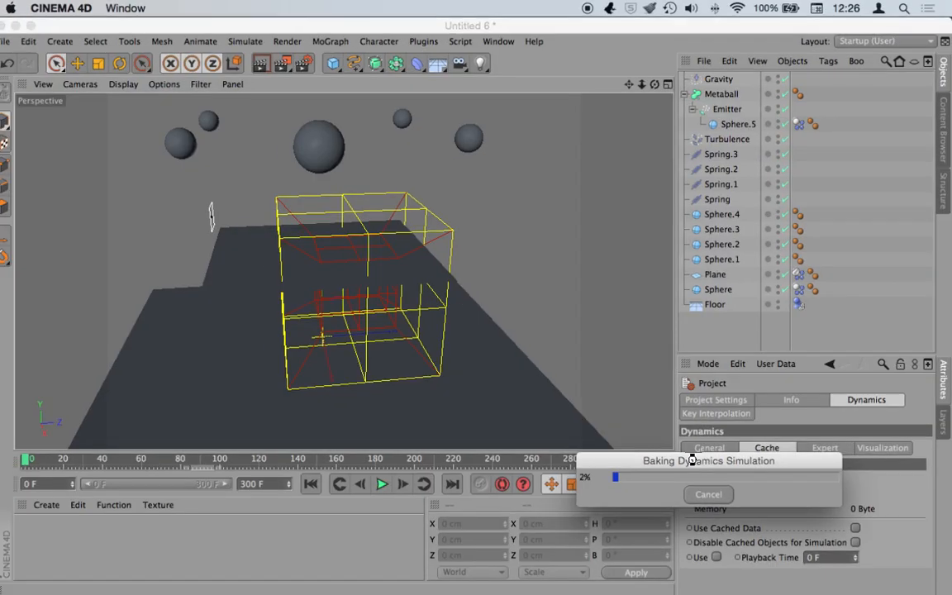
{"action": "left_click_drag", "start_coordinate": [692, 460], "coordinate": [616, 237]}
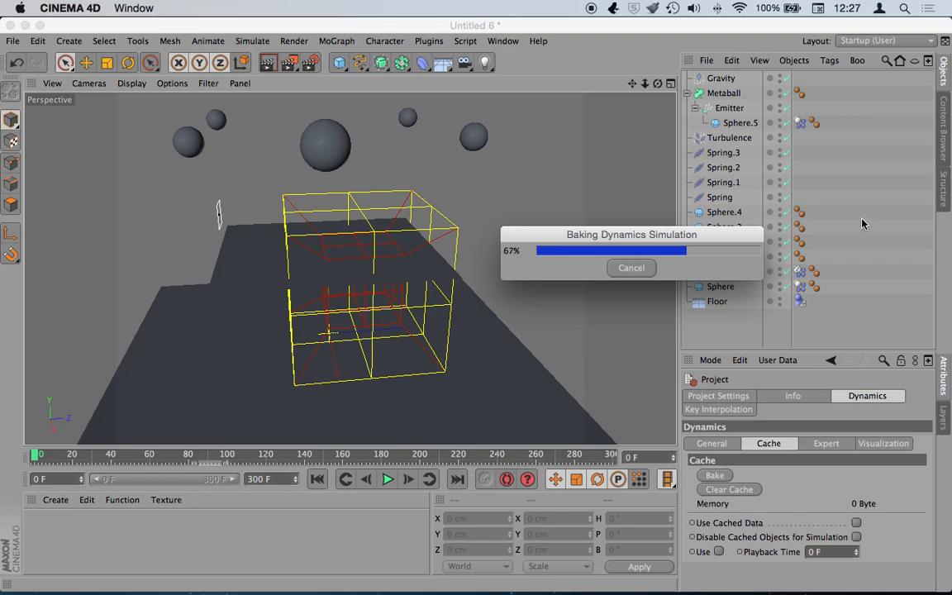
{"action": "left_click", "coordinate": [672, 8]}
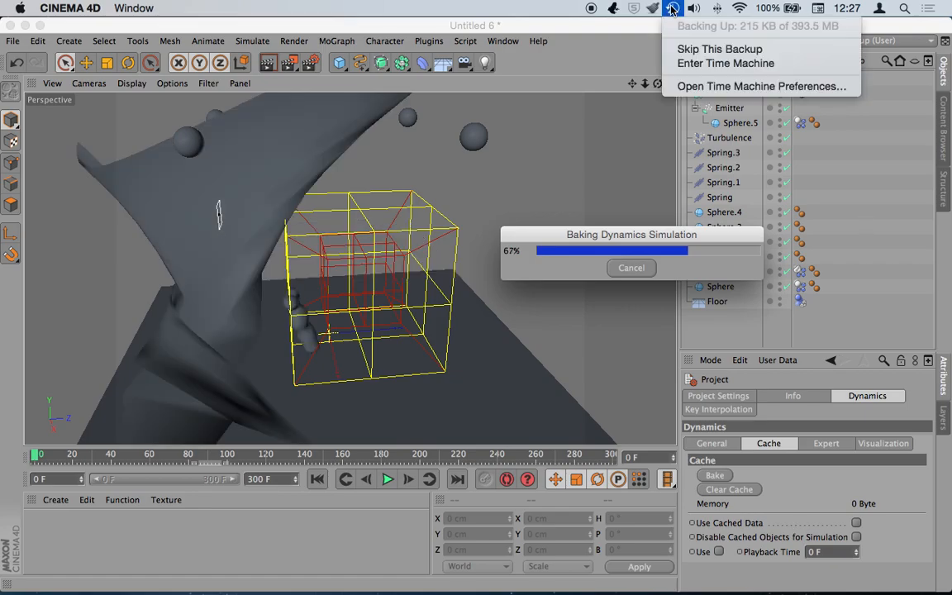
{"action": "left_click", "coordinate": [701, 49]}
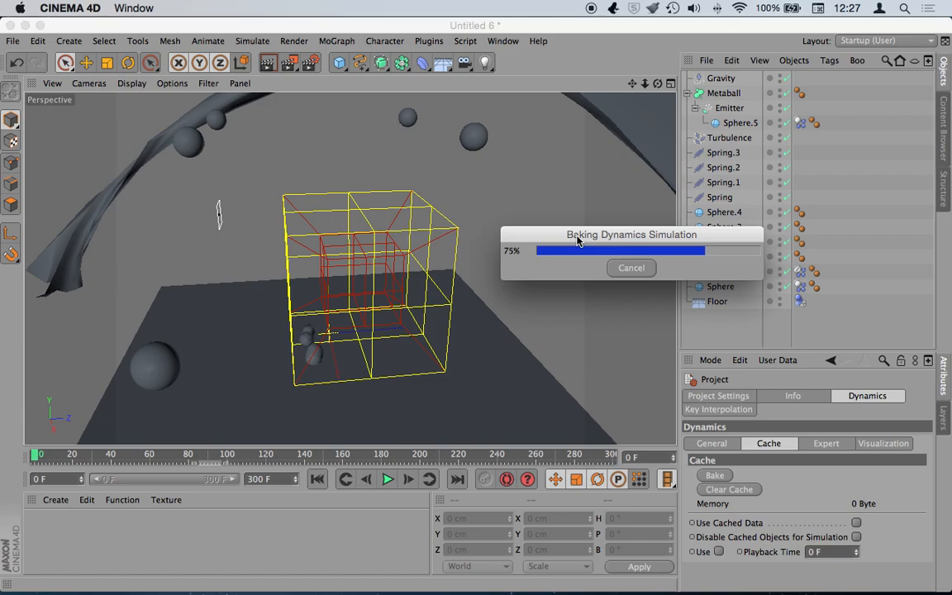
{"action": "key", "text": "ctrl+Right"}
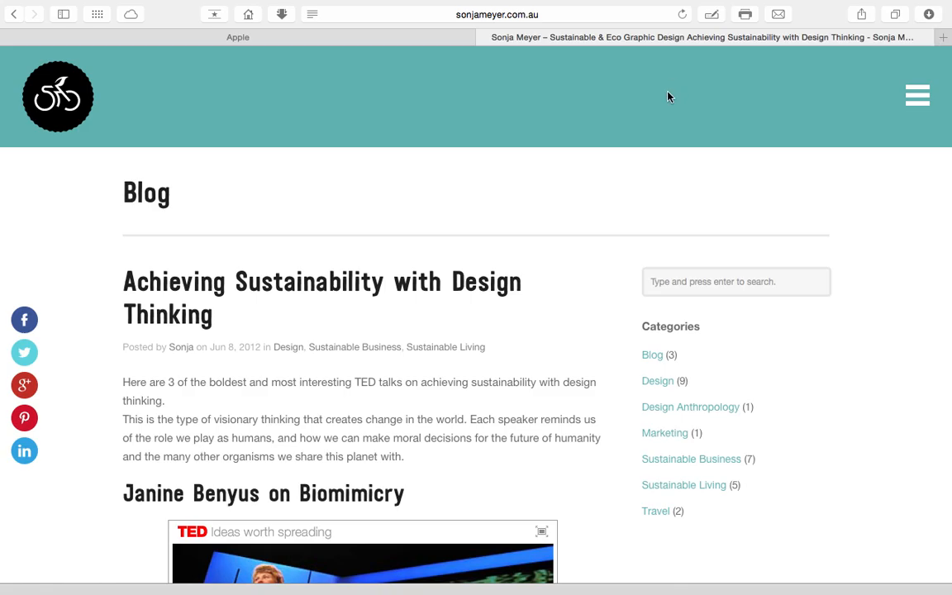
- Load subtitulando.com.ar from Safari's Favorites, then return to Cinema 4D's finished 76.41 MB bake
{"action": "key", "text": "ctrl+Right"}
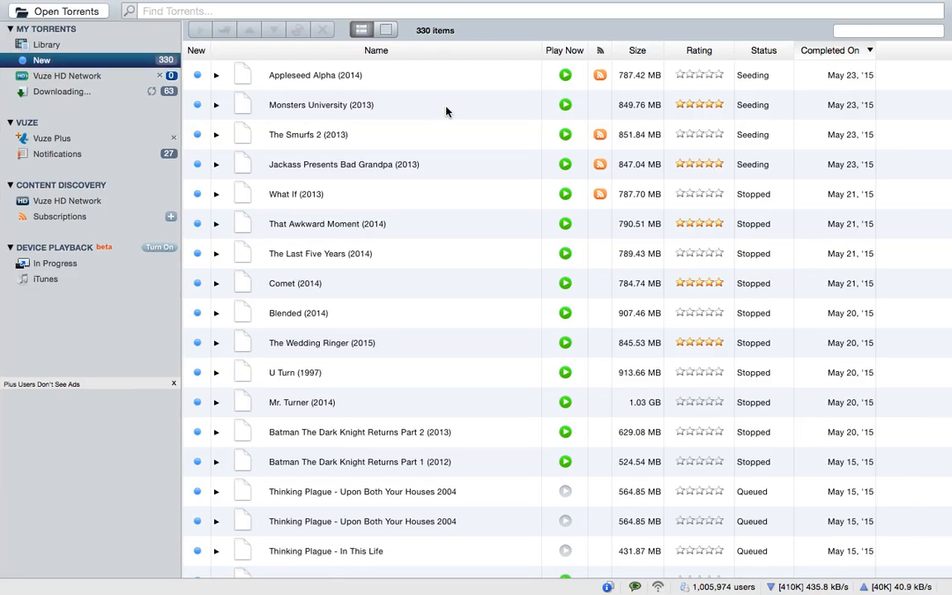
{"action": "key", "text": "ctrl+Left"}
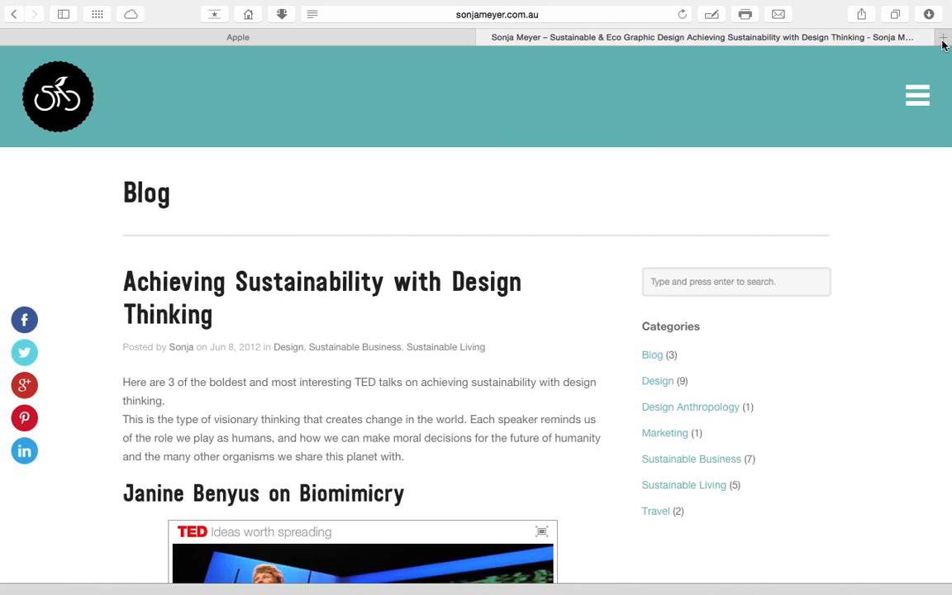
{"action": "key", "text": "ctrl+Left"}
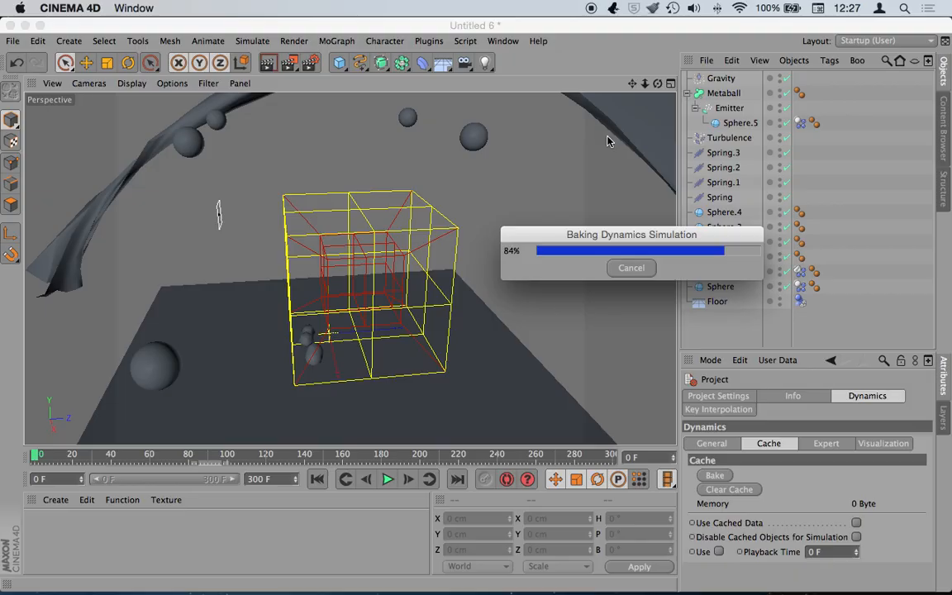
{"action": "key", "text": "ctrl+Right"}
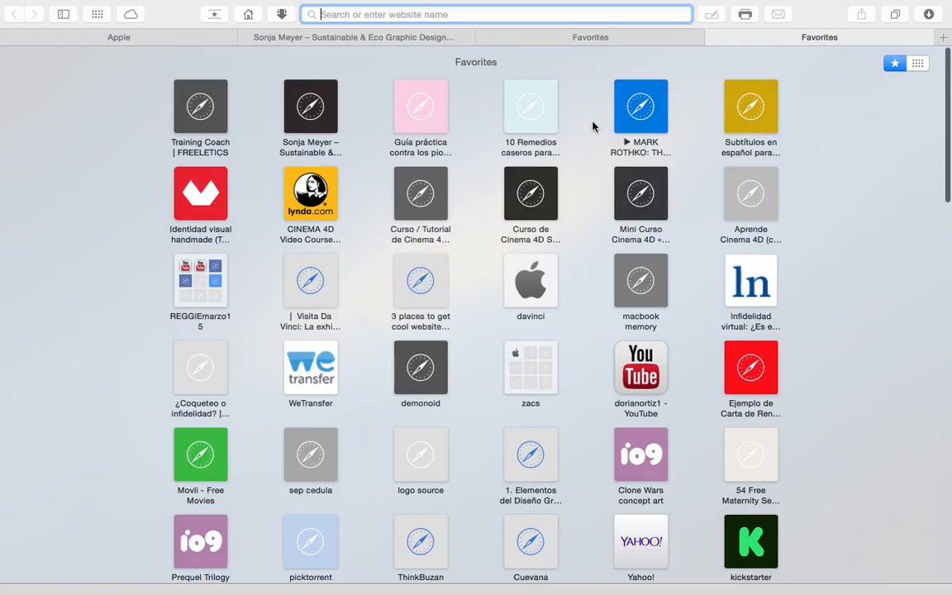
{"action": "left_click", "coordinate": [752, 112]}
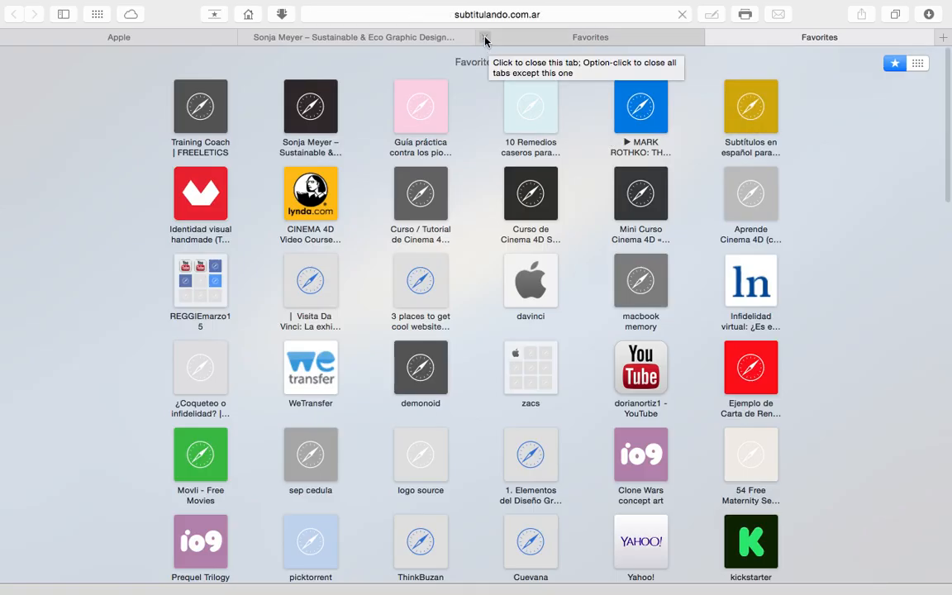
{"action": "key", "text": "ctrl+Left"}
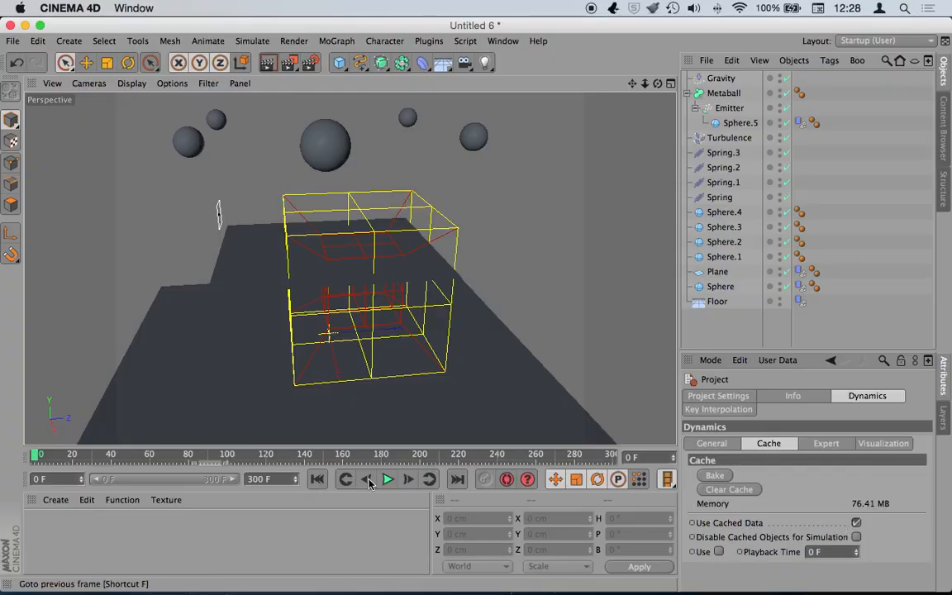
- Play the cached simulation and scrub frames 35 to 143 to watch the plane deform
{"action": "left_click", "coordinate": [387, 479]}
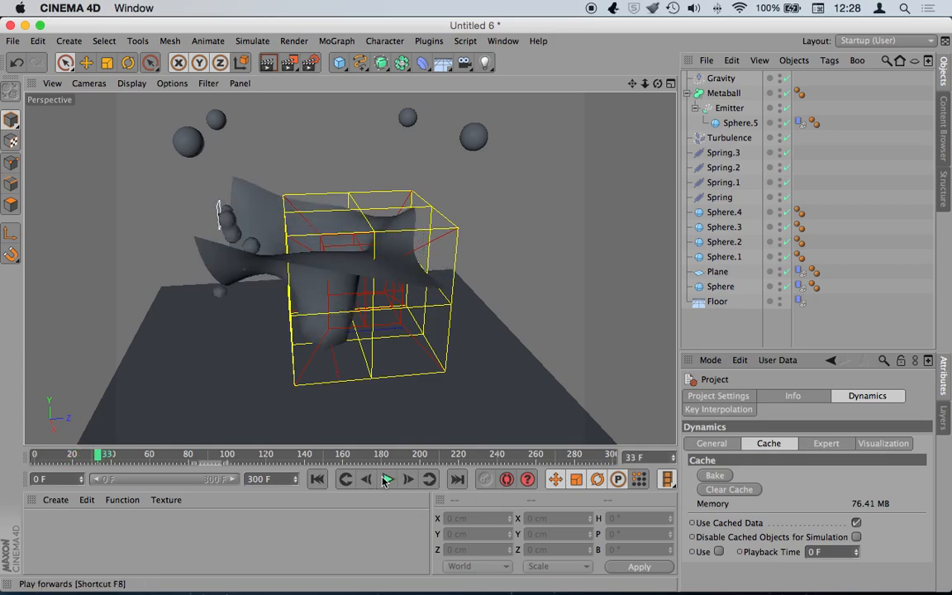
{"action": "left_click_drag", "start_coordinate": [658, 84], "coordinate": [744, 88]}
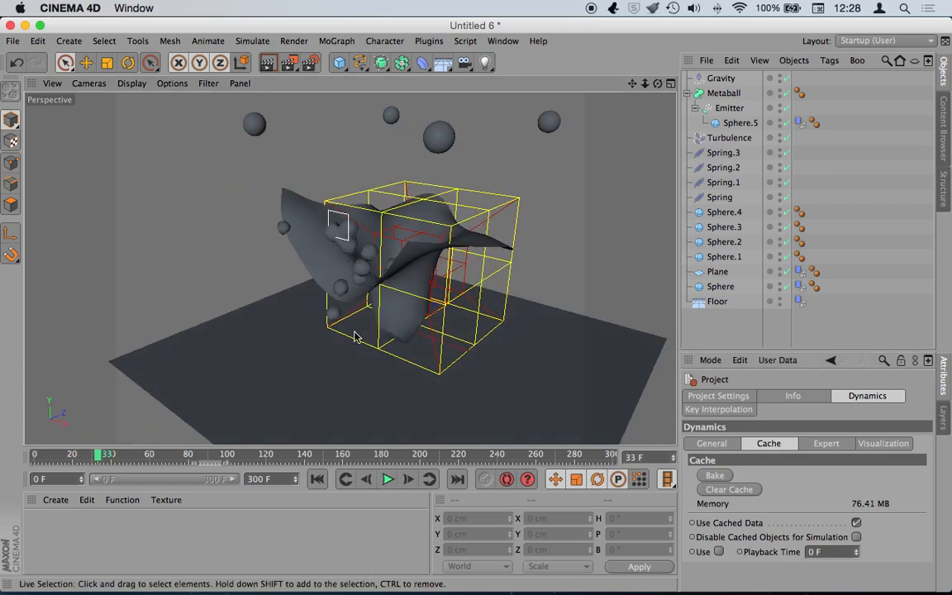
{"action": "left_click", "coordinate": [172, 456]}
{"action": "left_click_drag", "start_coordinate": [172, 456], "coordinate": [53, 455]}
{"action": "left_click_drag", "start_coordinate": [111, 454], "coordinate": [54, 454]}
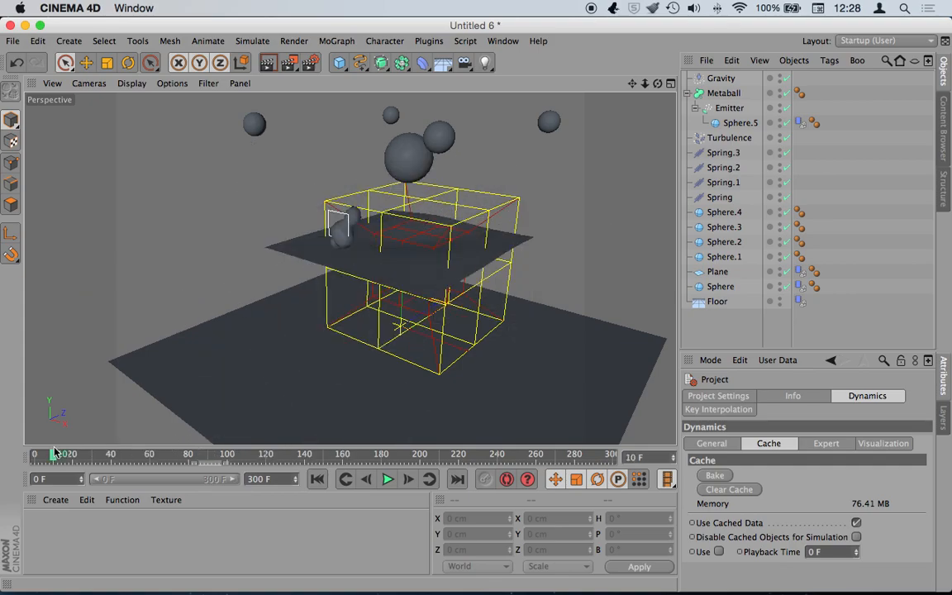
- Replay the simulation from frame 0 and pause at frame 50, leaving the File menu unused
{"action": "left_click", "coordinate": [346, 480]}
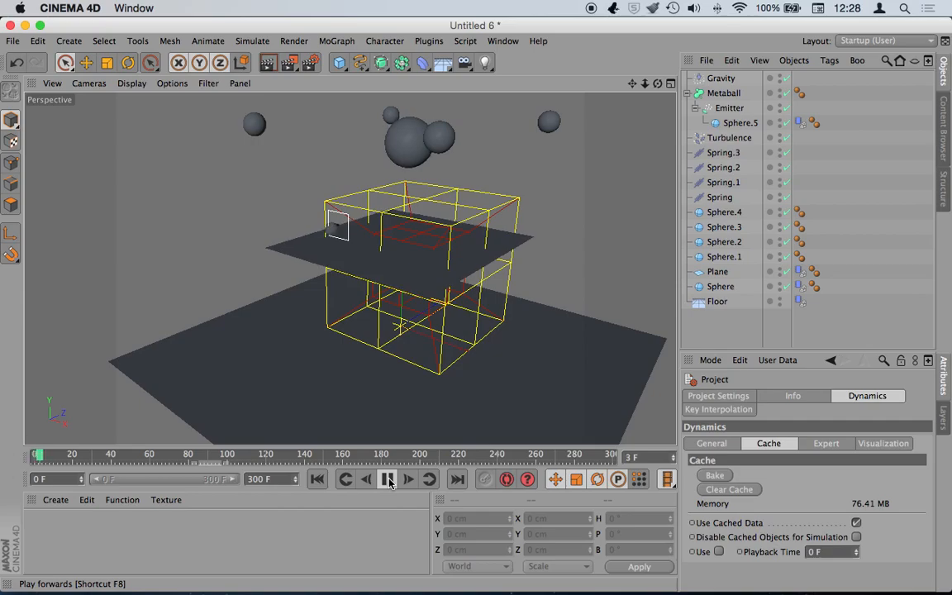
{"action": "left_click", "coordinate": [388, 480]}
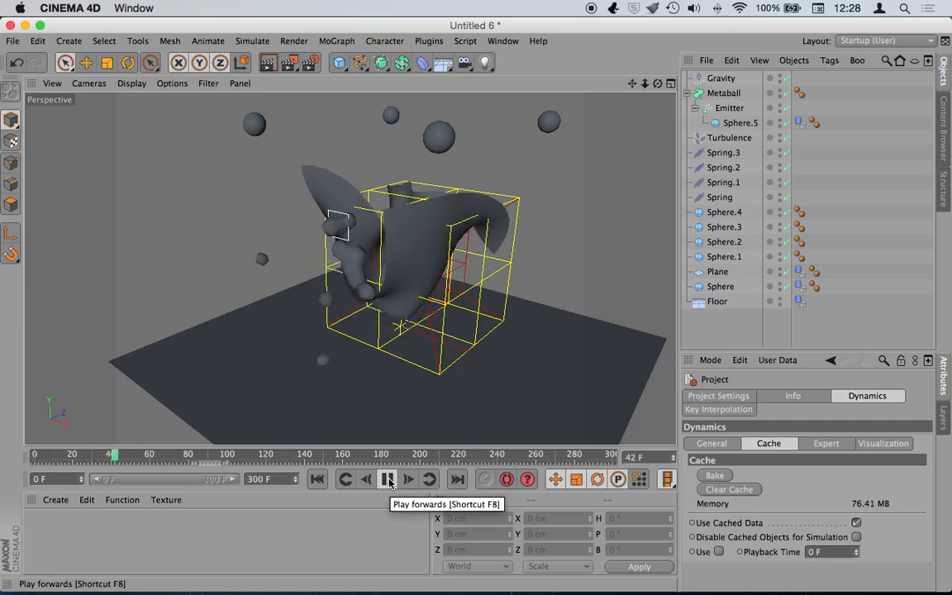
{"action": "left_click", "coordinate": [388, 480]}
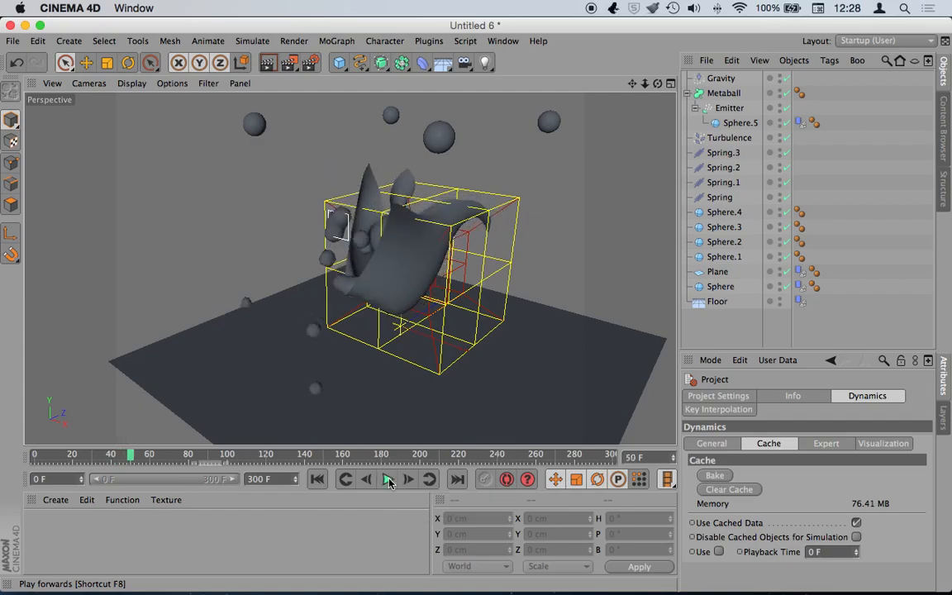
{"action": "left_click", "coordinate": [11, 41]}
{"action": "left_click", "coordinate": [64, 184]}
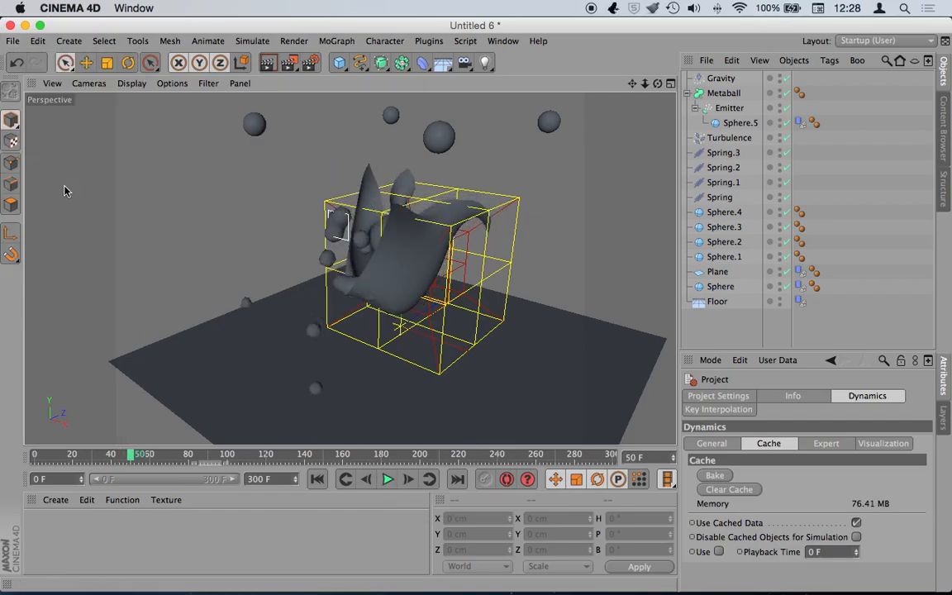